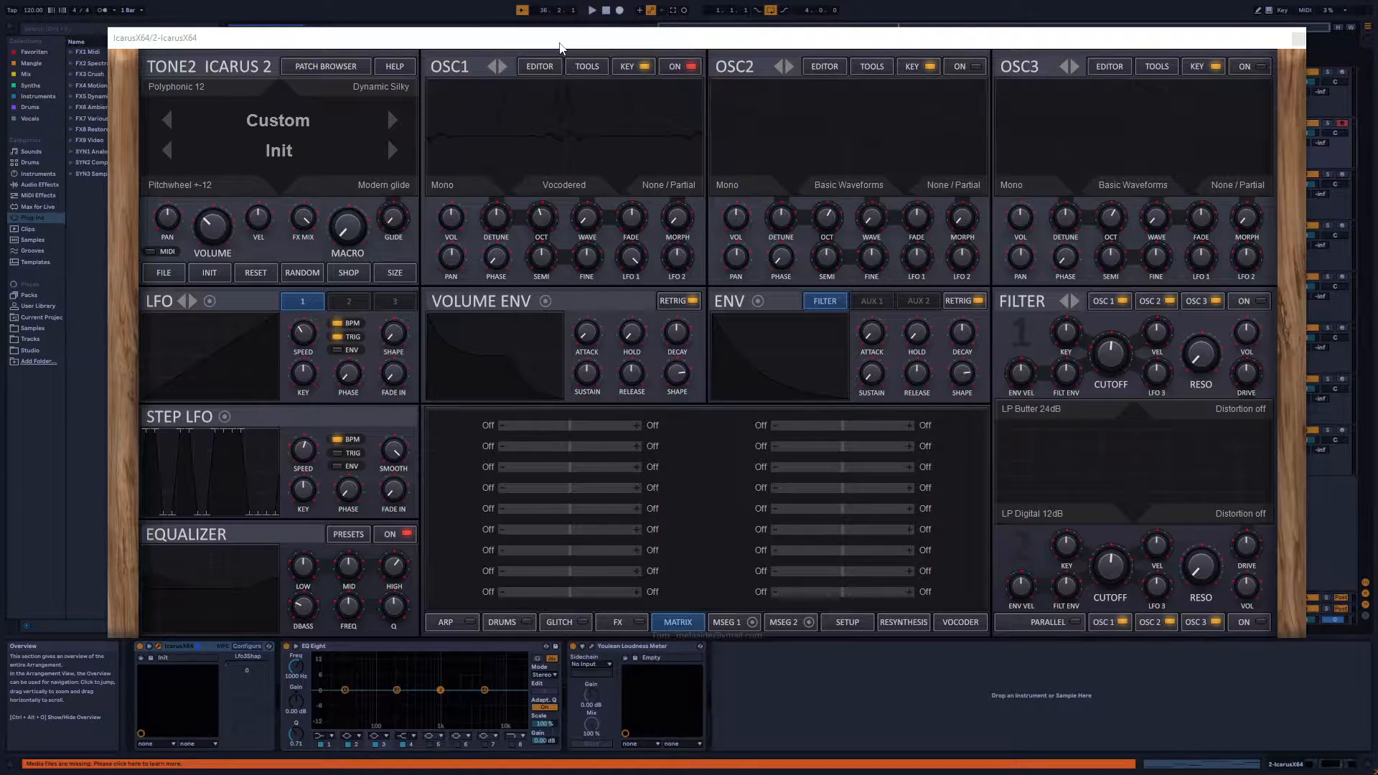
Open OSC1's wavetable editor and view the load and save options for wavetables and waveforms
click(560, 48)
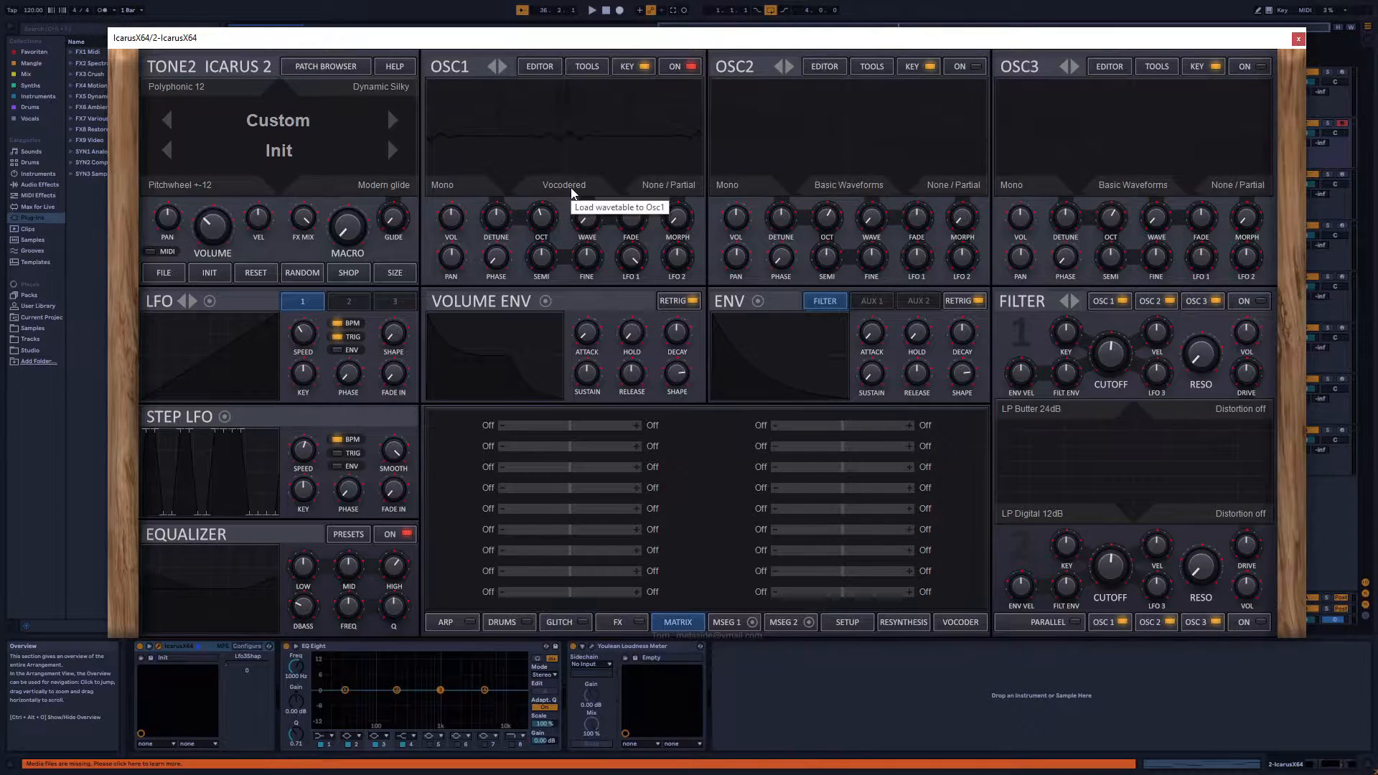
click(545, 69)
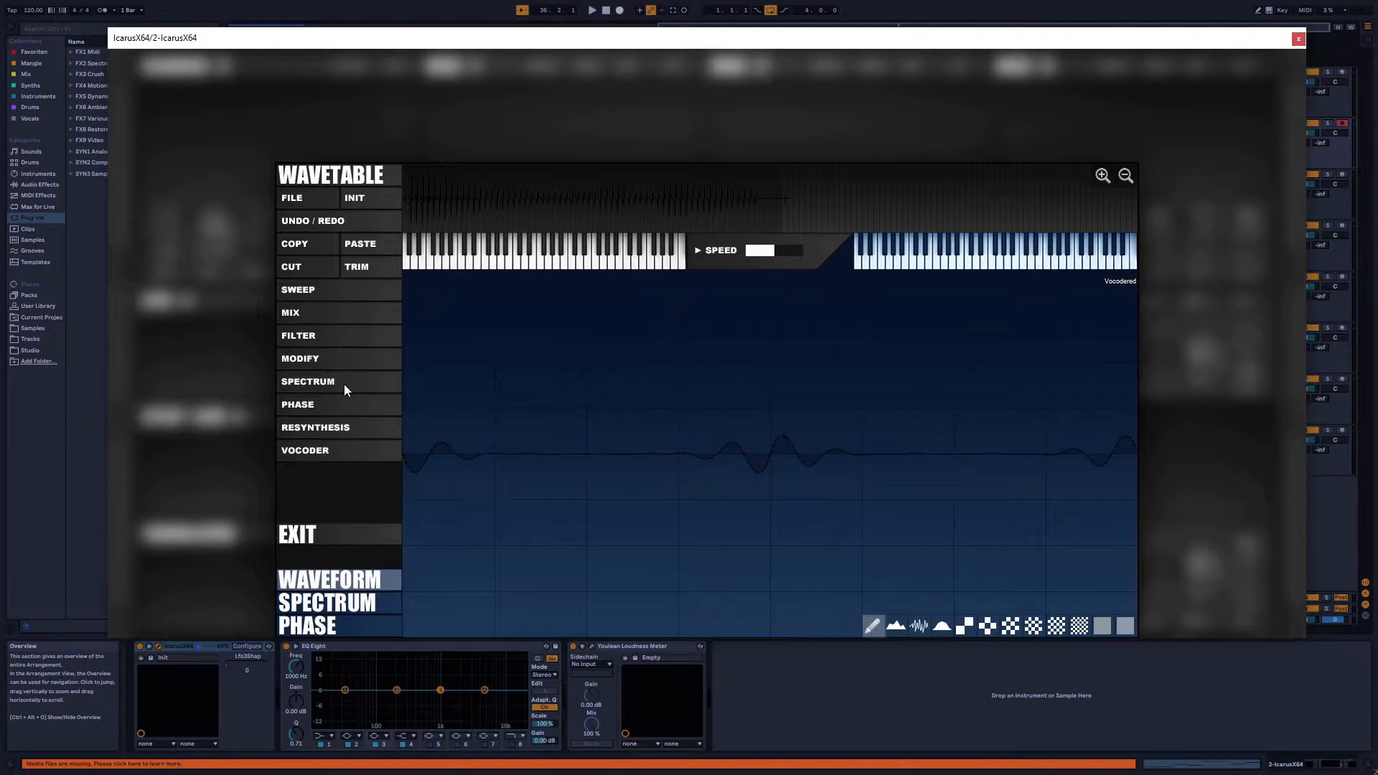
click(309, 200)
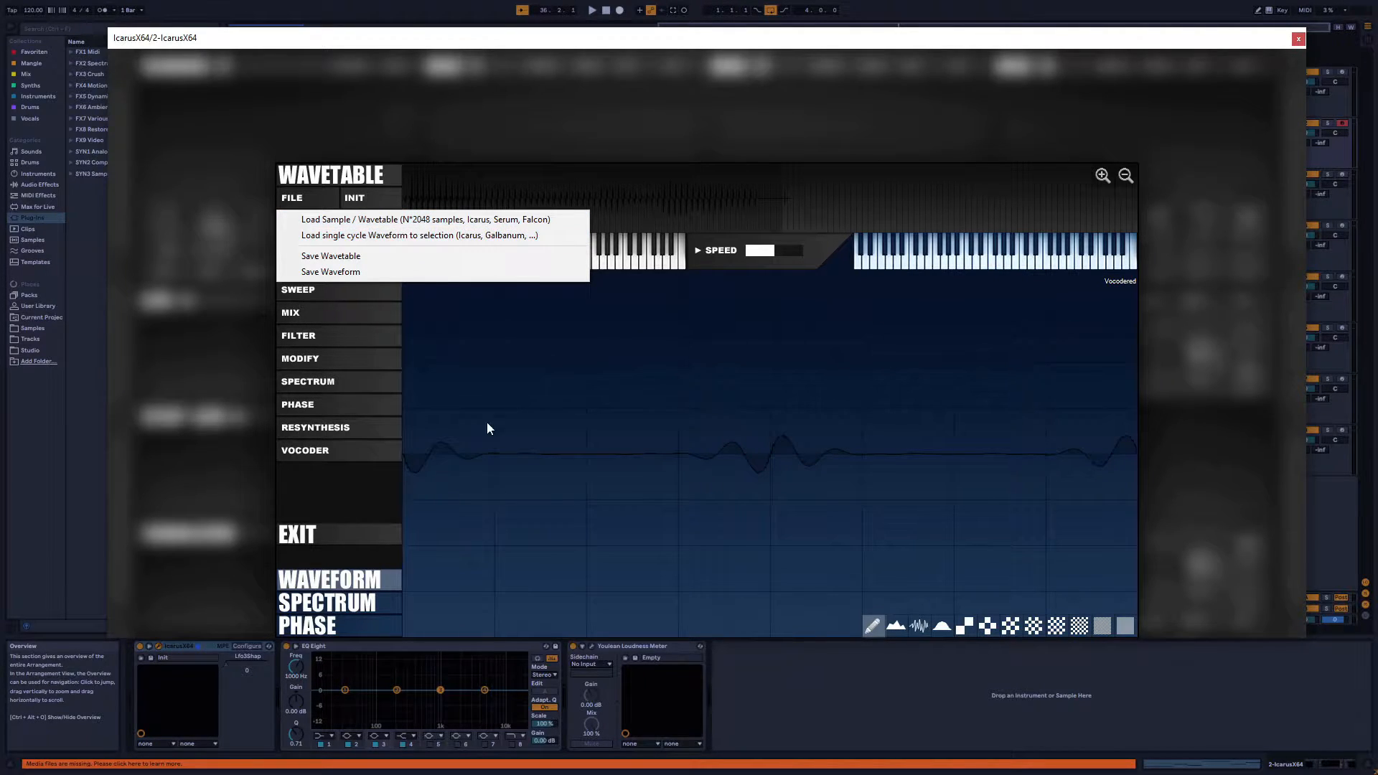
click(402, 192)
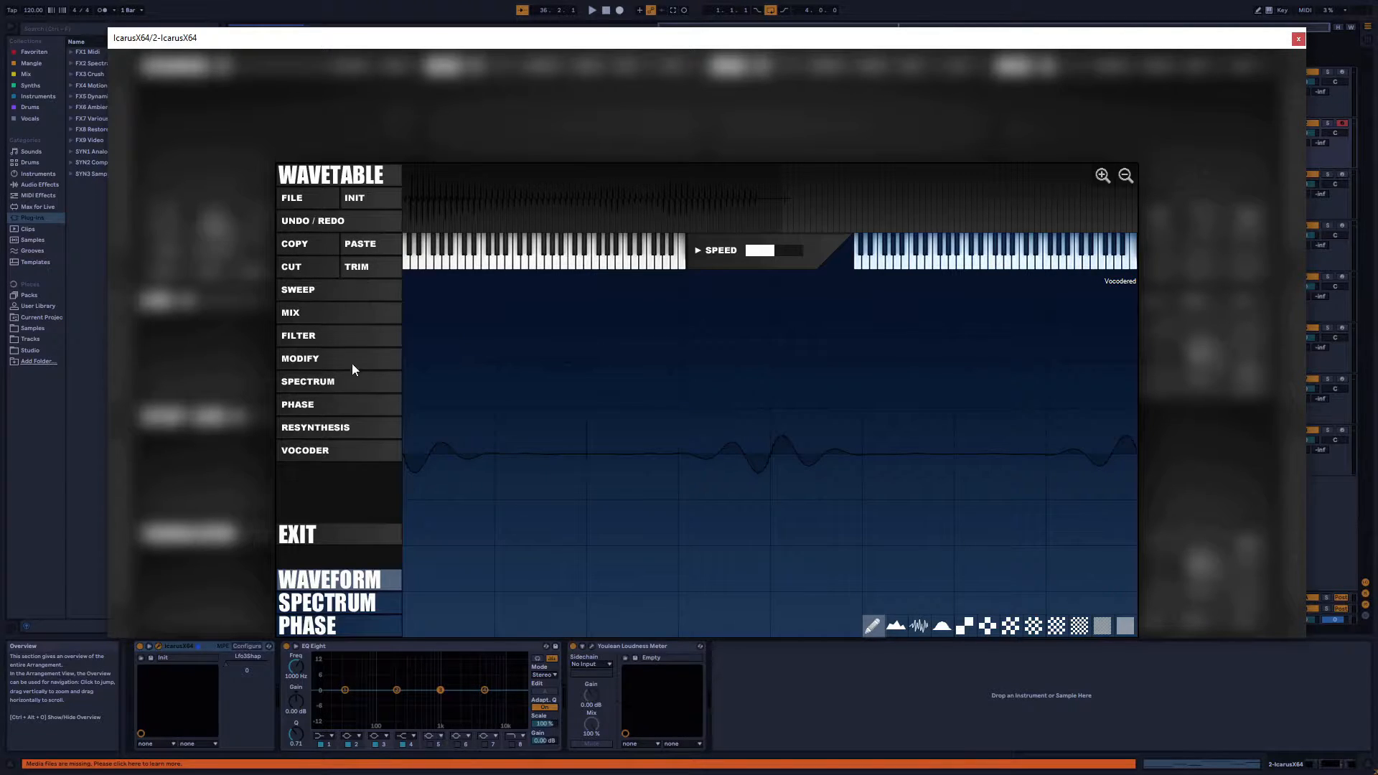
Resynthesize the first sample in the 2 Singing Harmonized folder with smart pitch snap and preview it on the keyboard
click(320, 430)
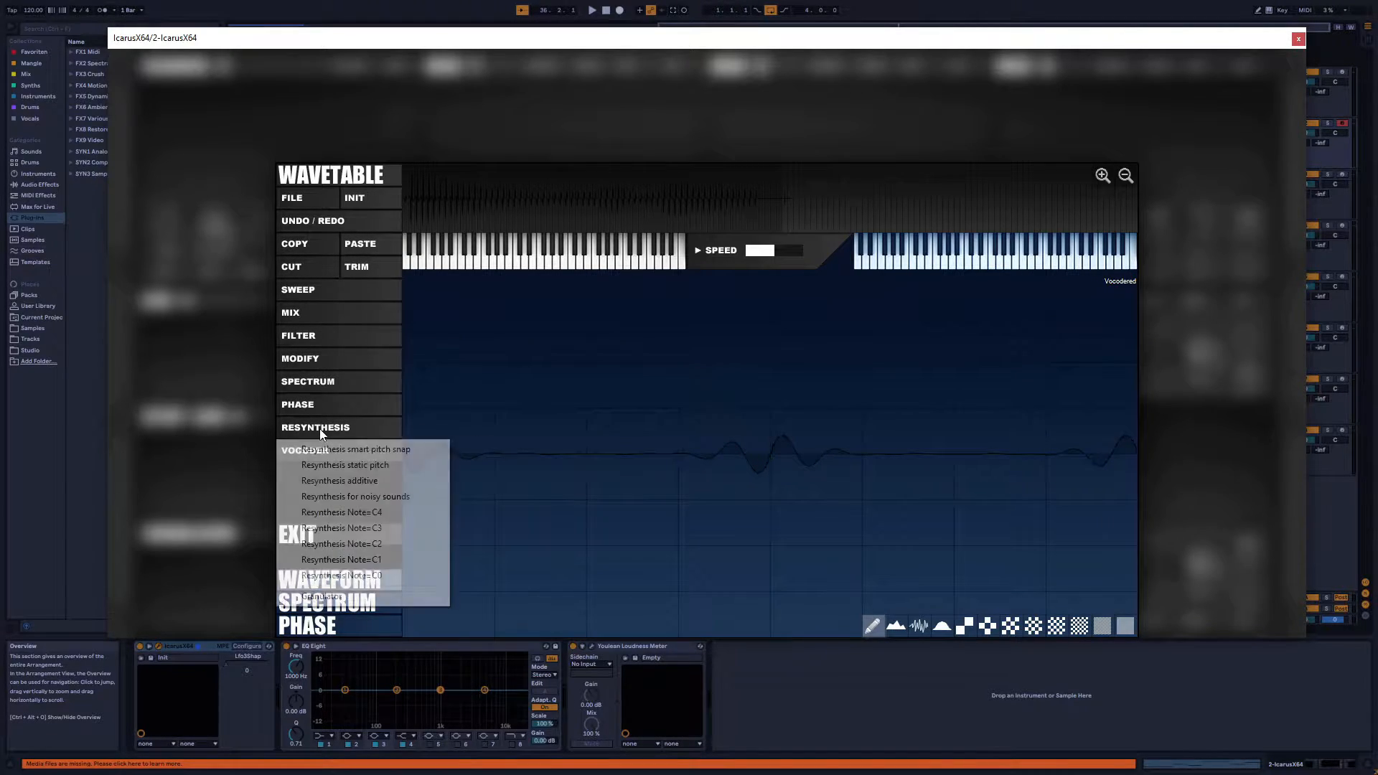
click(373, 451)
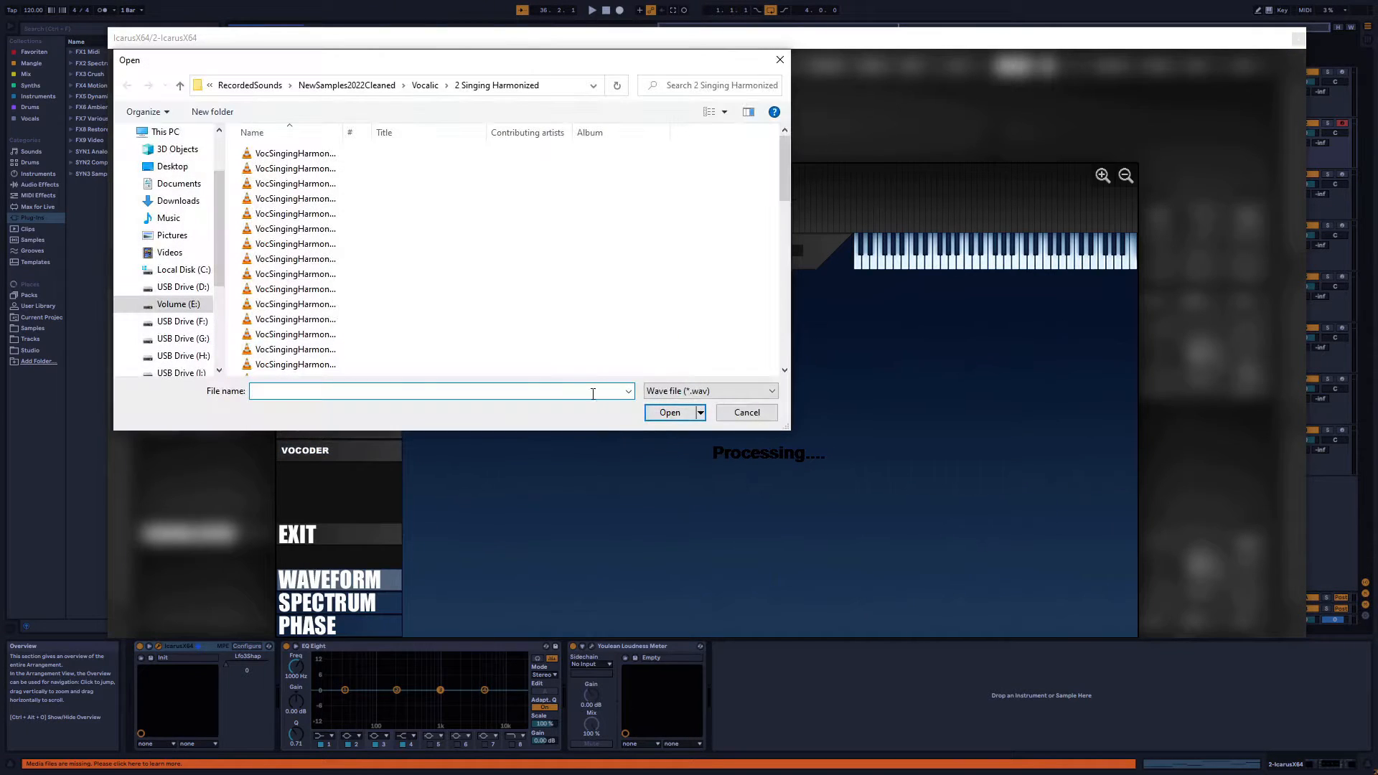
click(300, 155)
double_click(300, 155)
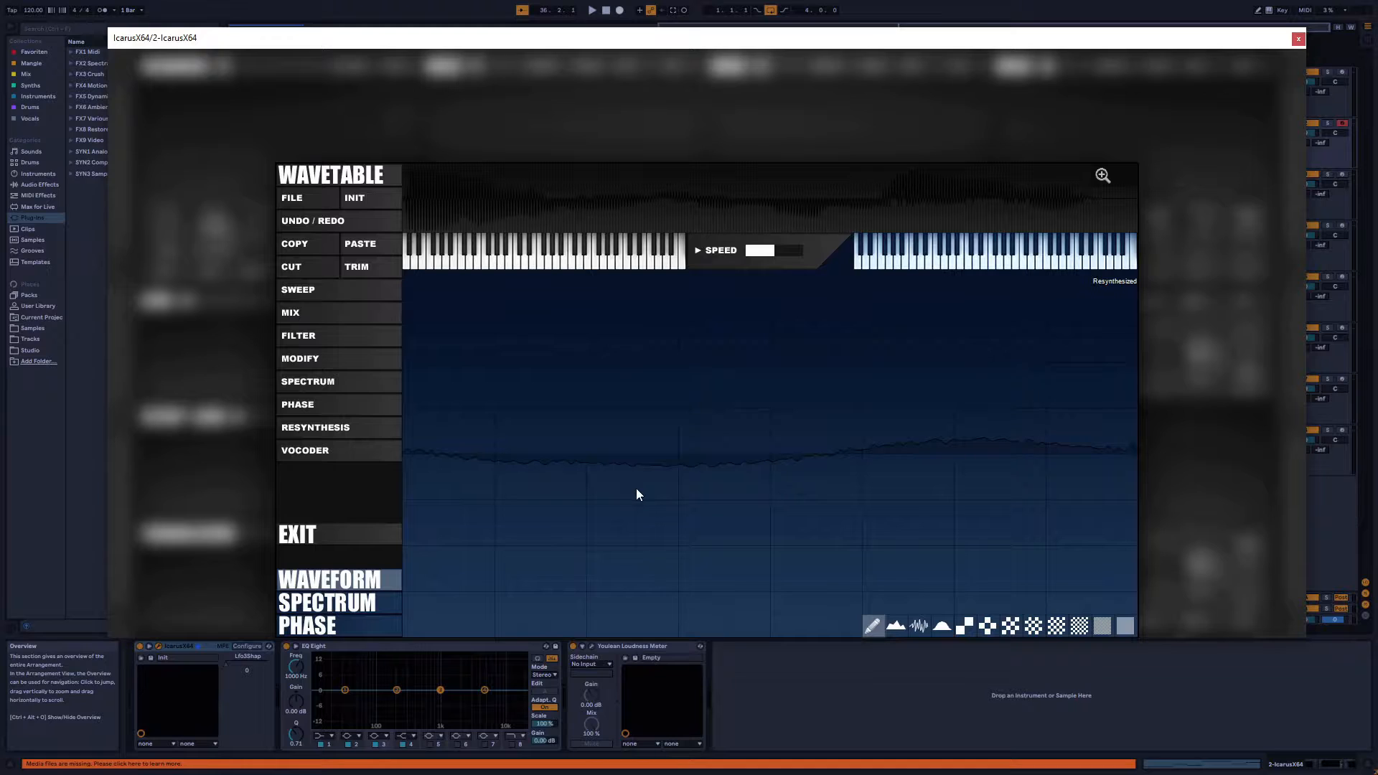
click(593, 266)
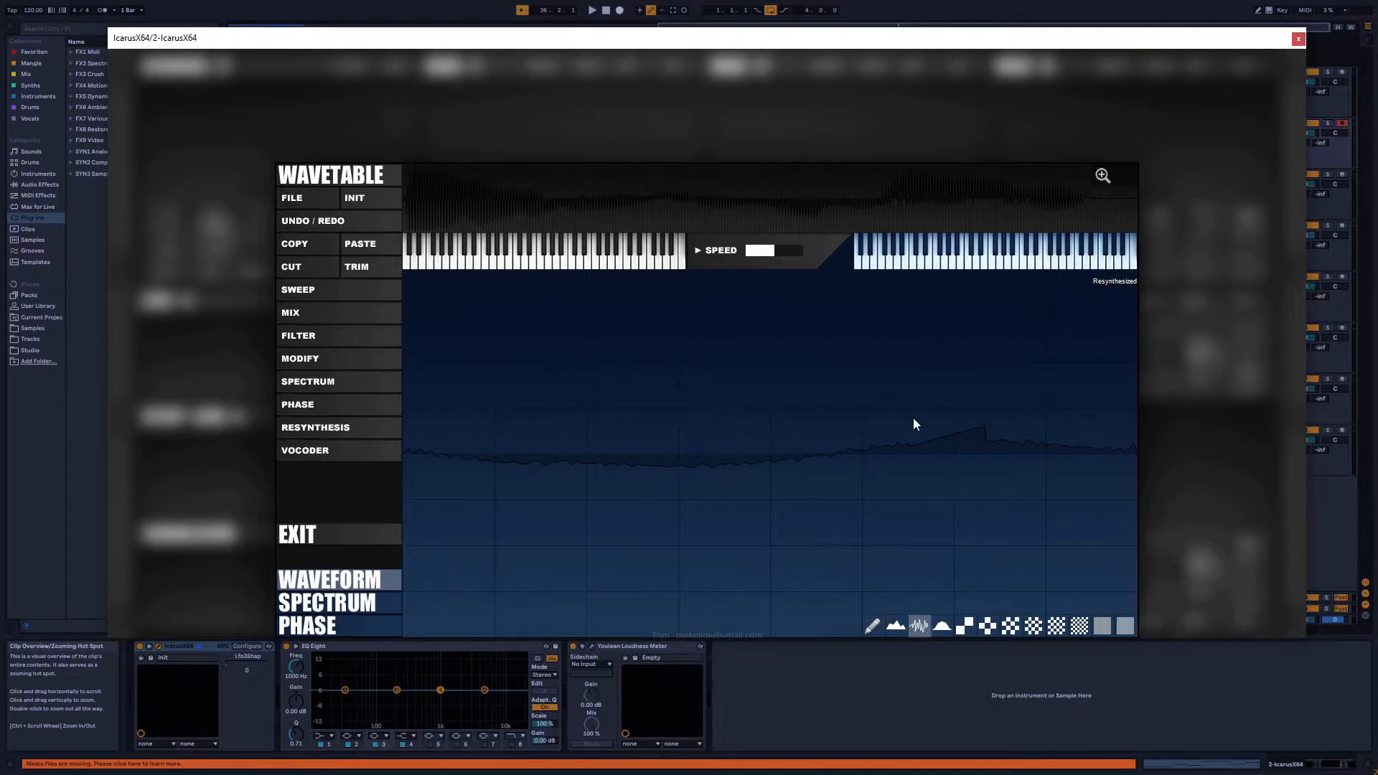
Draw noise over the waveform's raised section and smooth it out
drag(913, 424, 981, 433)
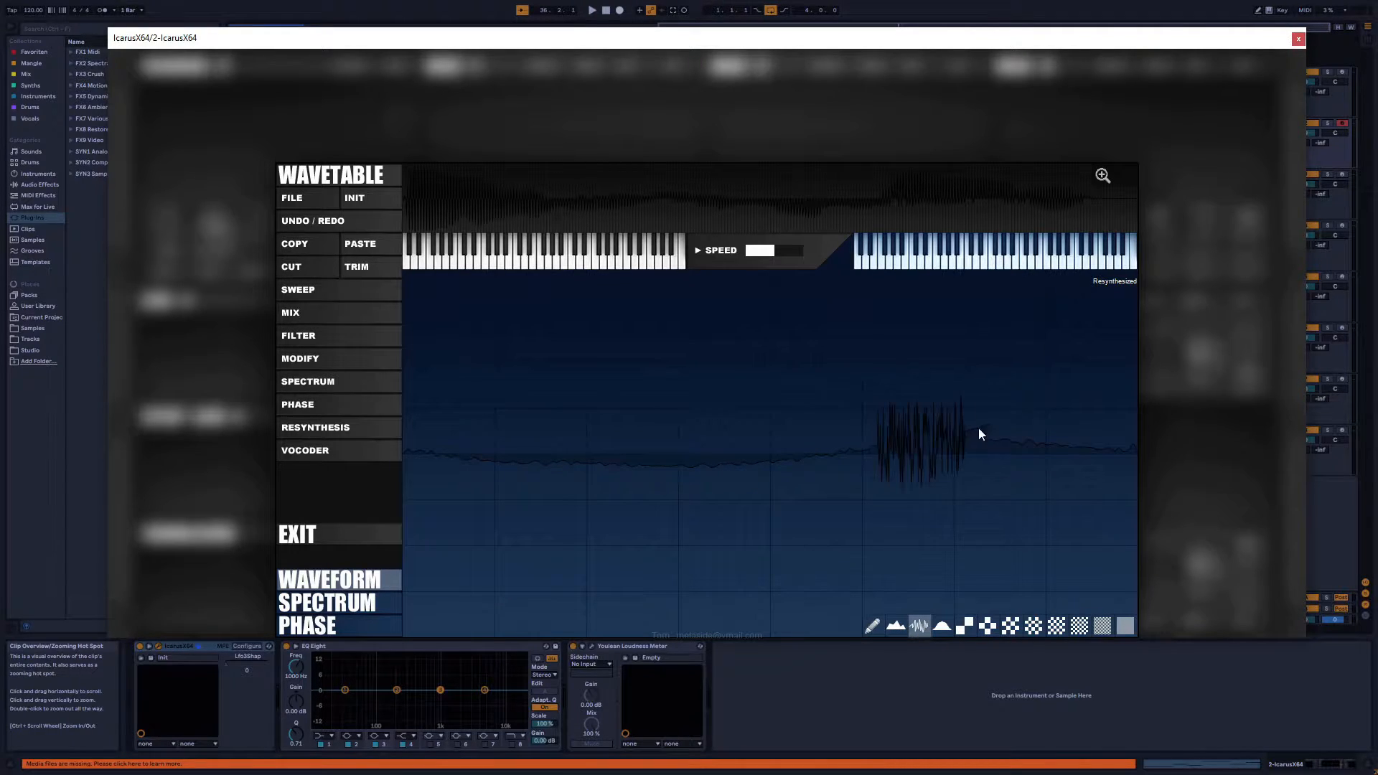
click(940, 629)
mouse_move(852, 462)
mouse_down()
mouse_move(1052, 437)
mouse_move(849, 477)
mouse_up()
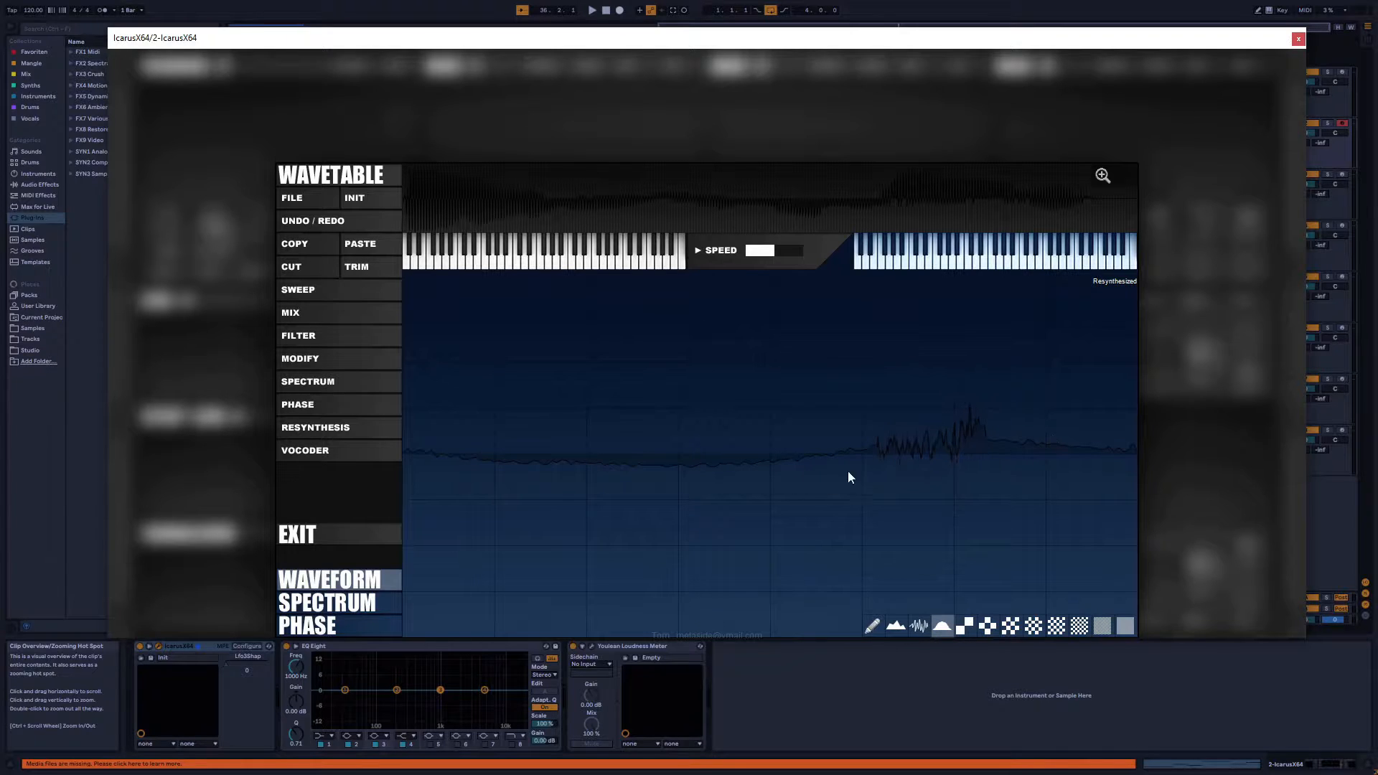
Cycle through the checkered drawing patterns, then redraw part of the waveform freehand with the pencil, including a deep dip
click(1011, 626)
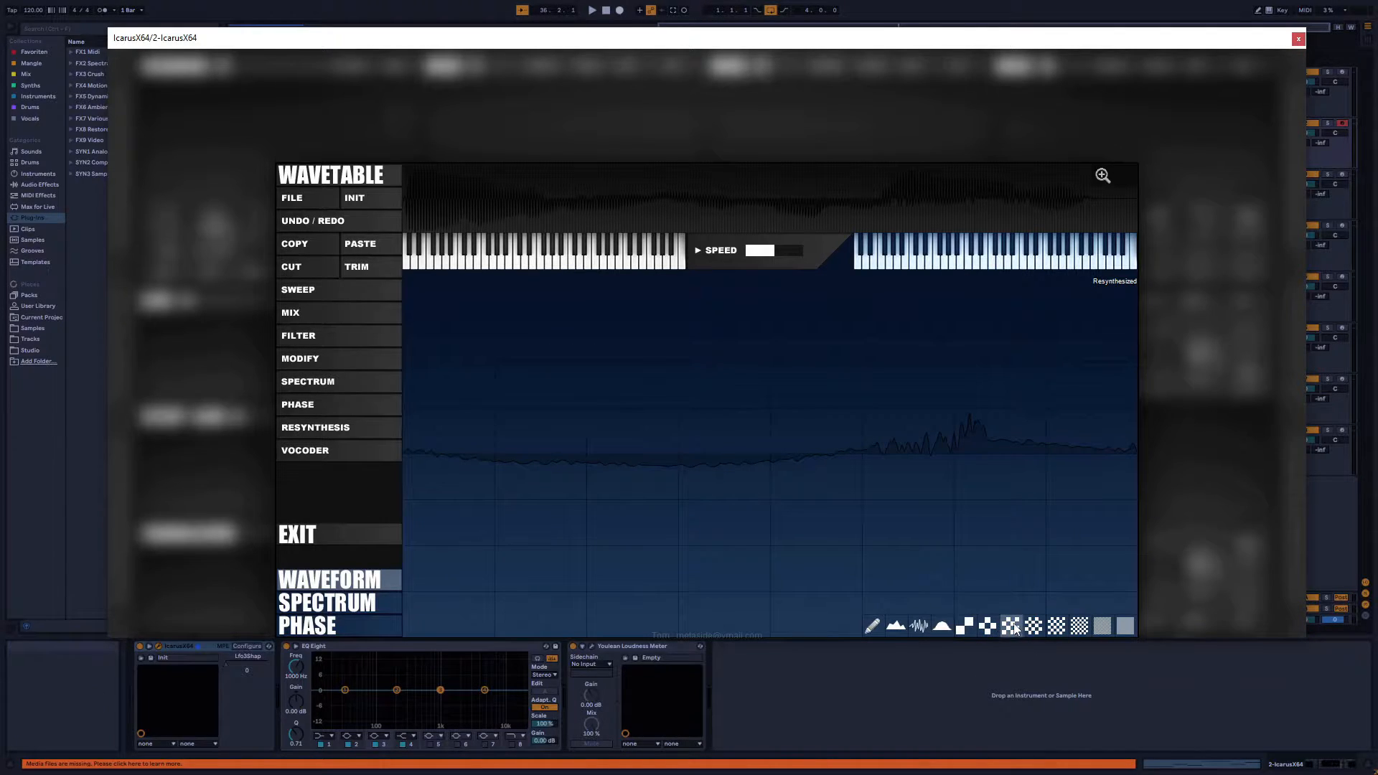
click(1033, 626)
click(1056, 626)
click(1080, 628)
click(872, 626)
mouse_move(781, 460)
mouse_down()
mouse_move(1031, 455)
mouse_move(810, 473)
mouse_up()
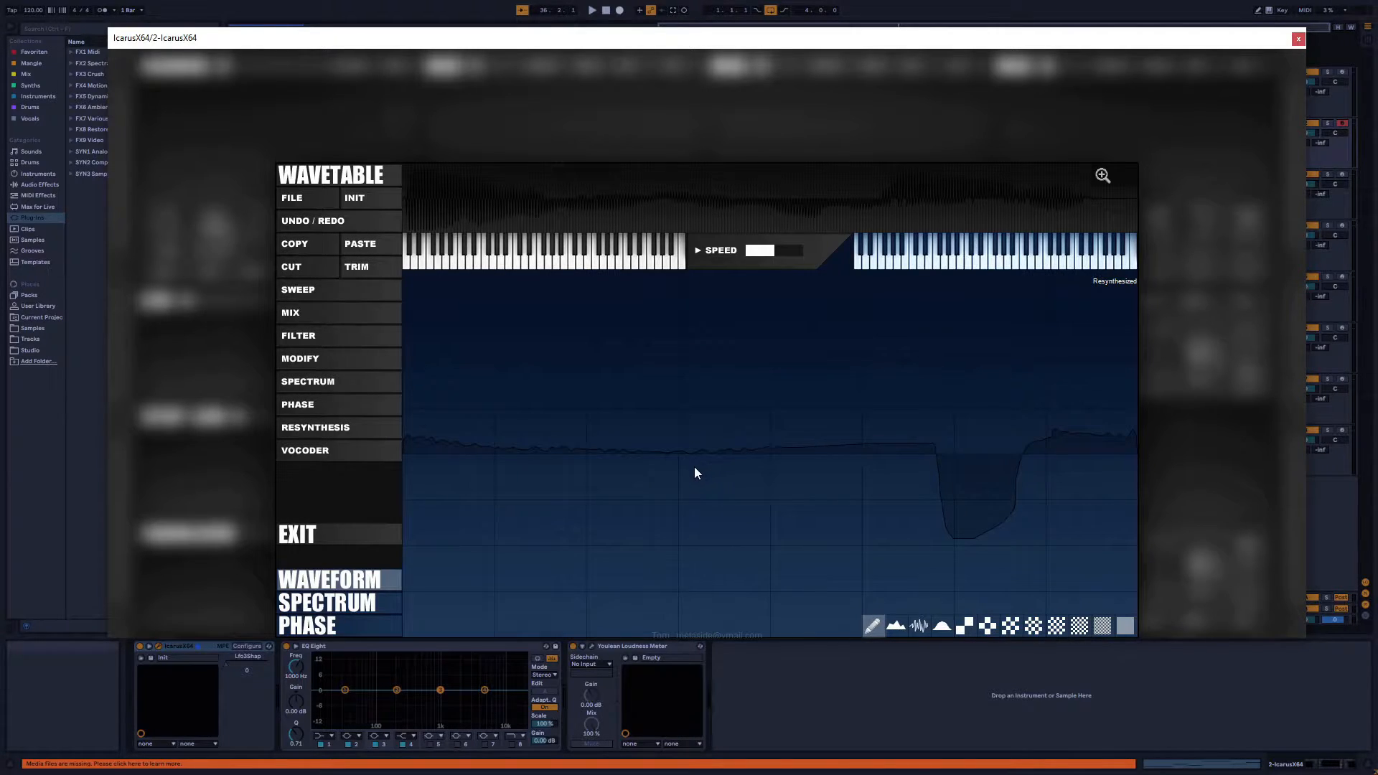
Examine the wavetable editor's Spectrum, Modify, Filter, Mix, Sweep, File, Resynthesis and Vocoder options
click(336, 381)
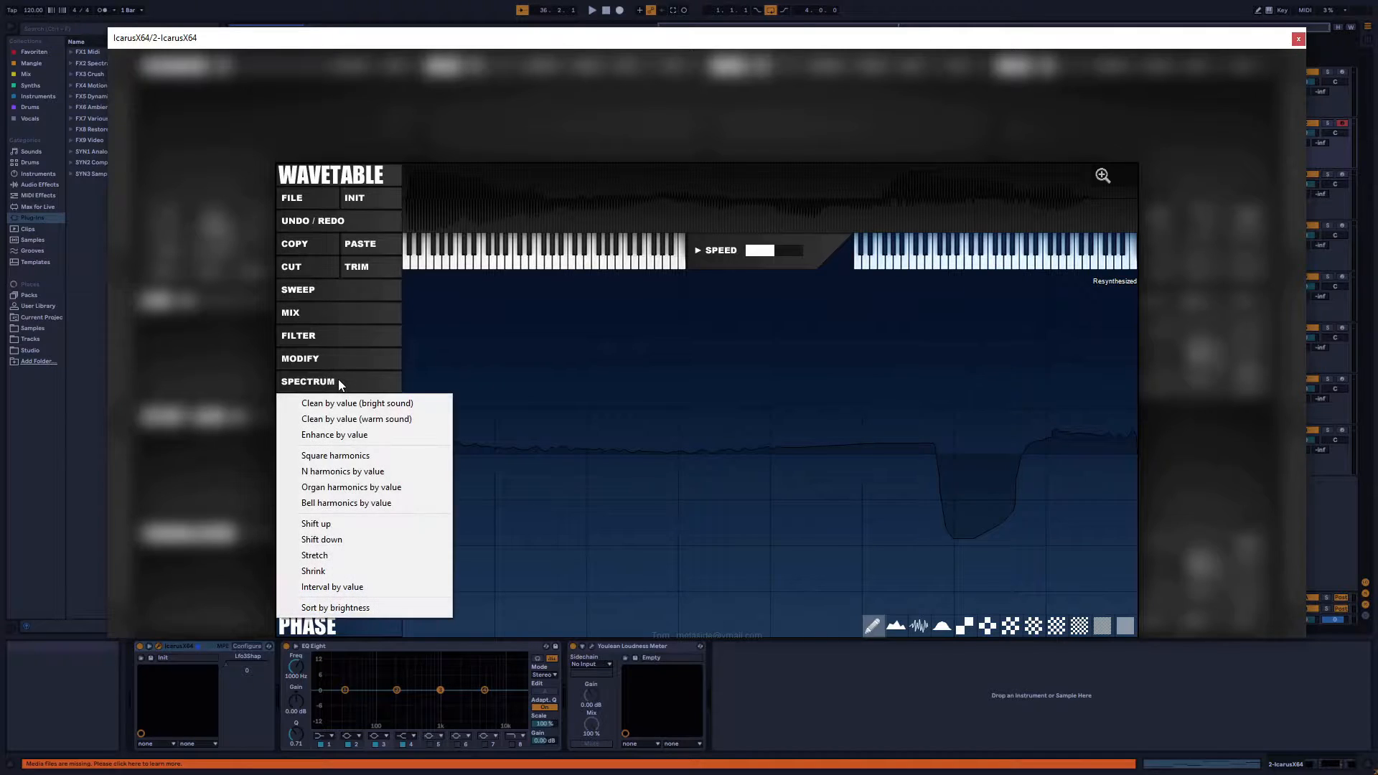
click(339, 359)
click(343, 335)
click(348, 315)
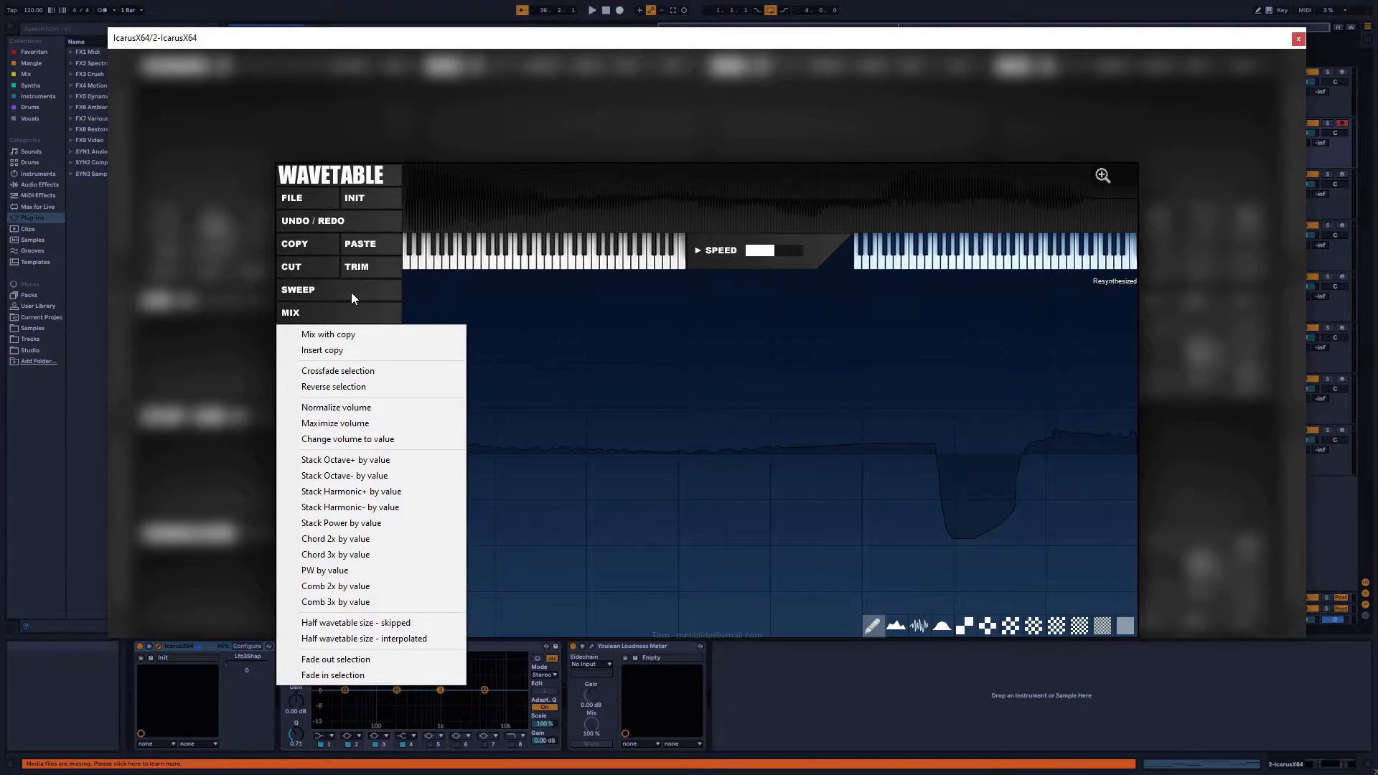
click(351, 291)
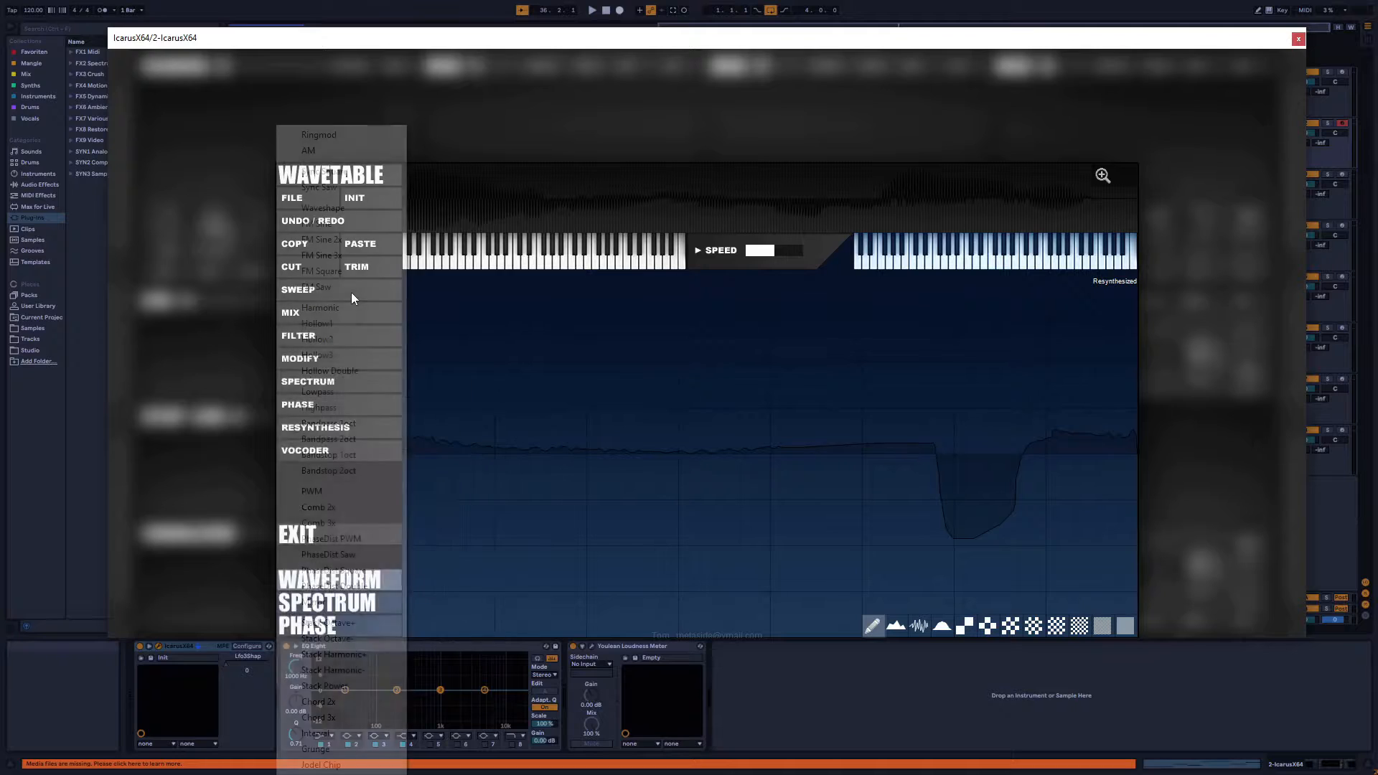
click(570, 170)
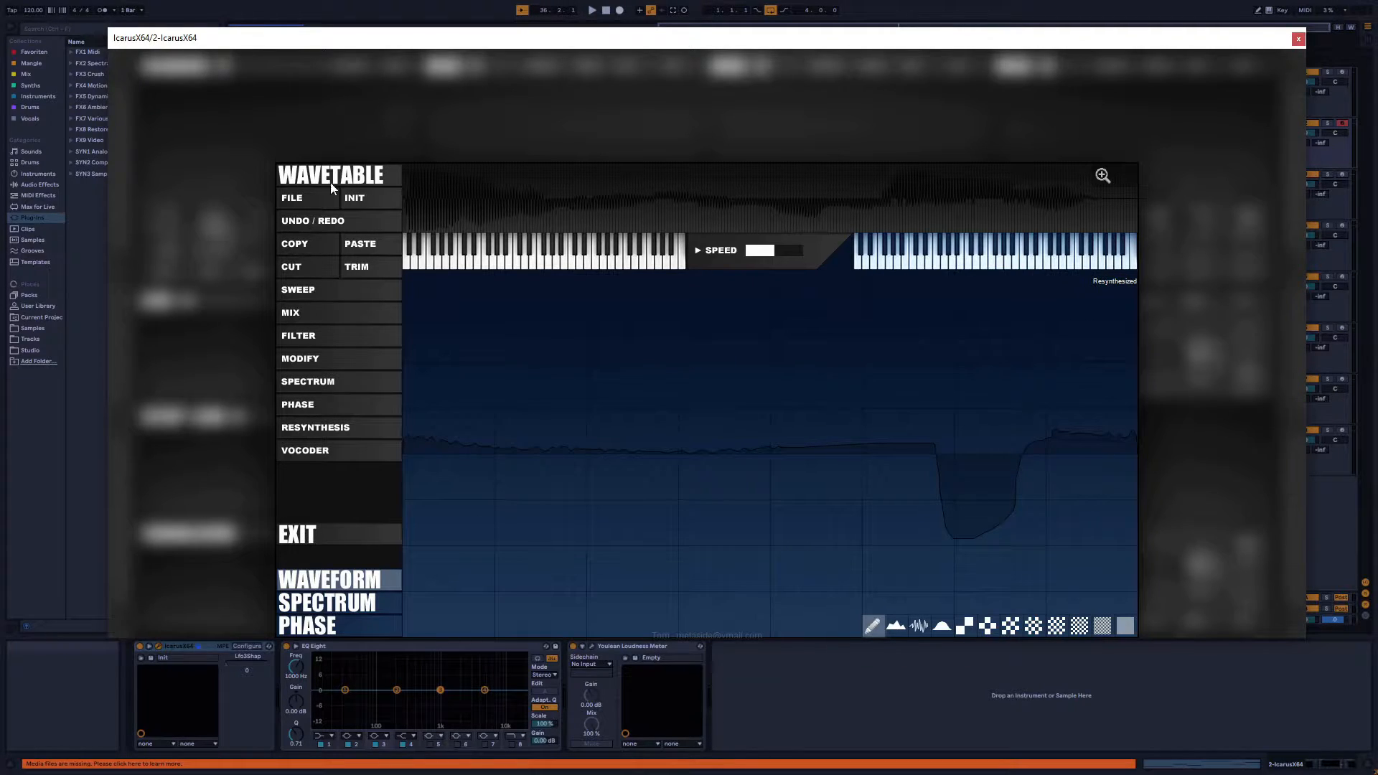
click(307, 200)
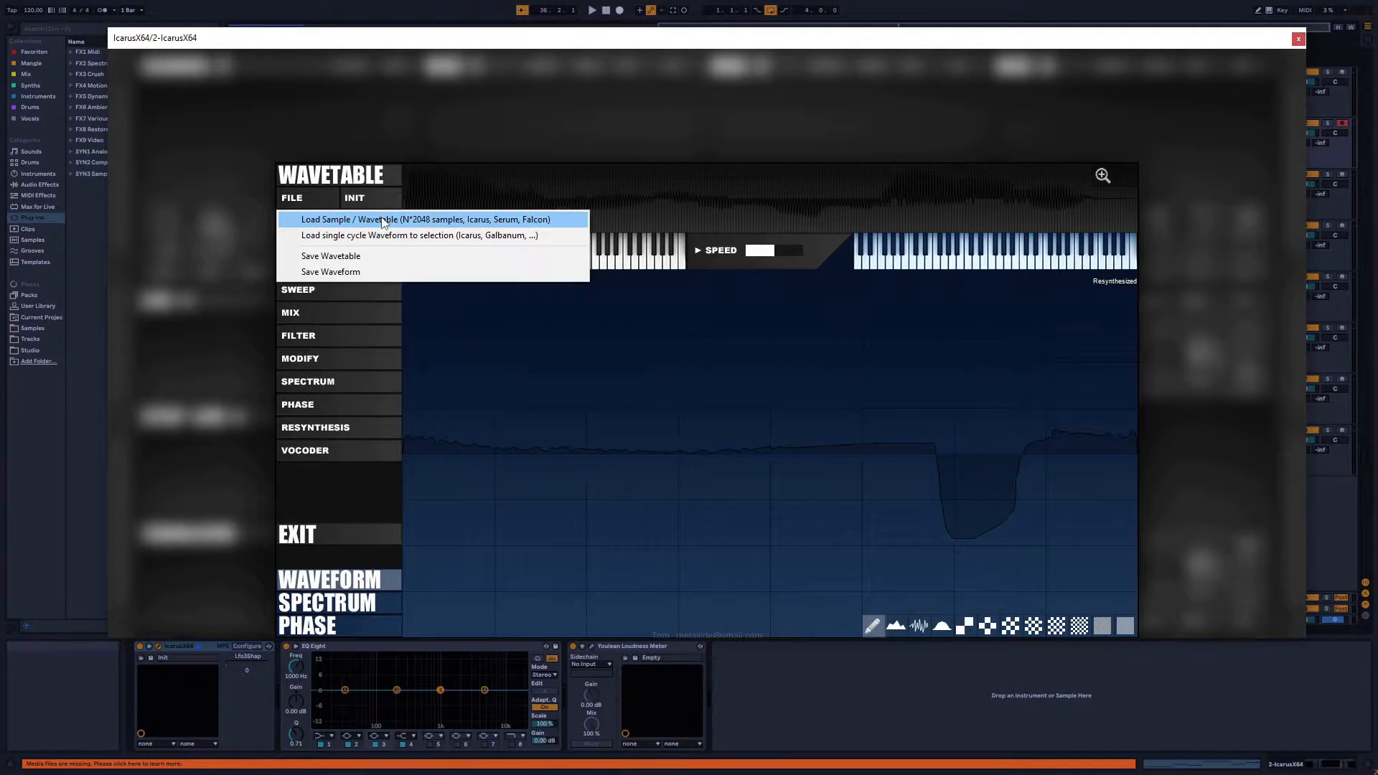
click(344, 505)
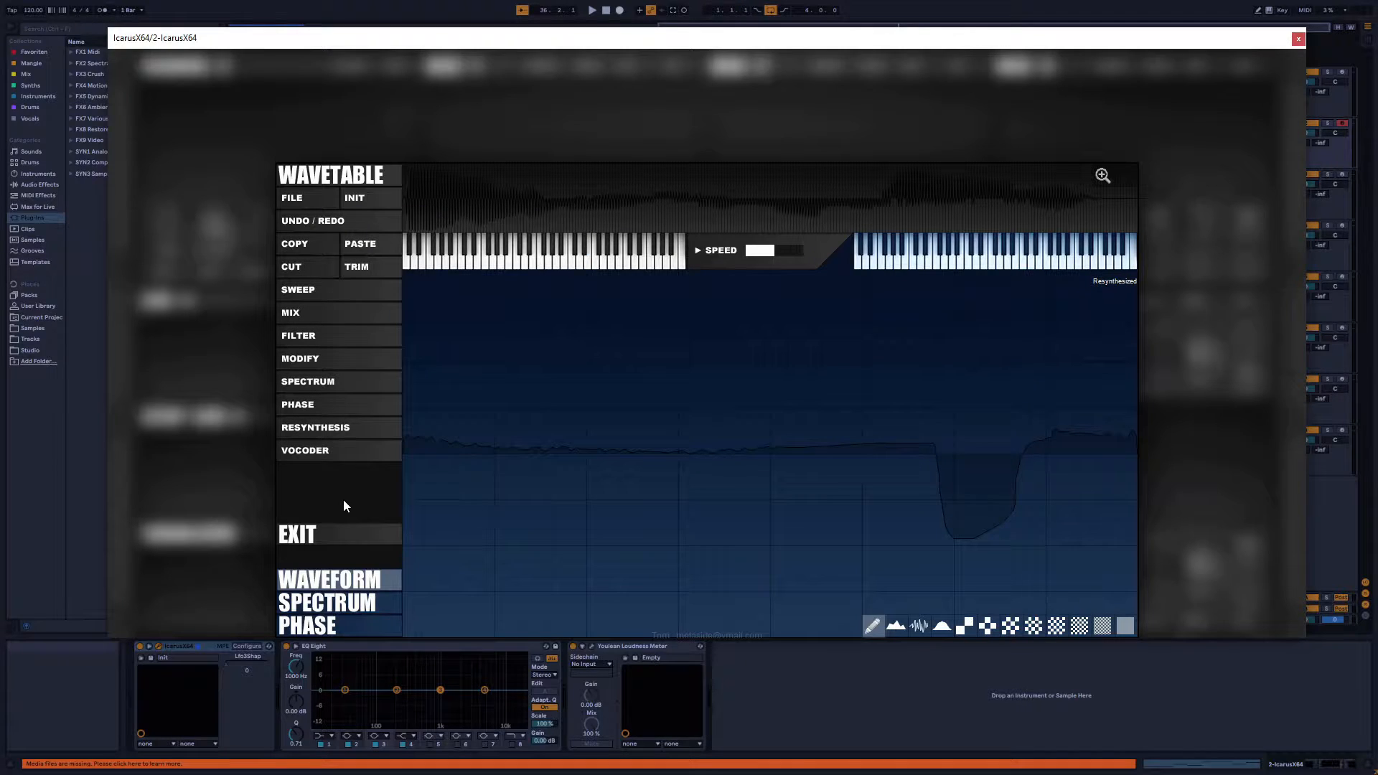
click(342, 434)
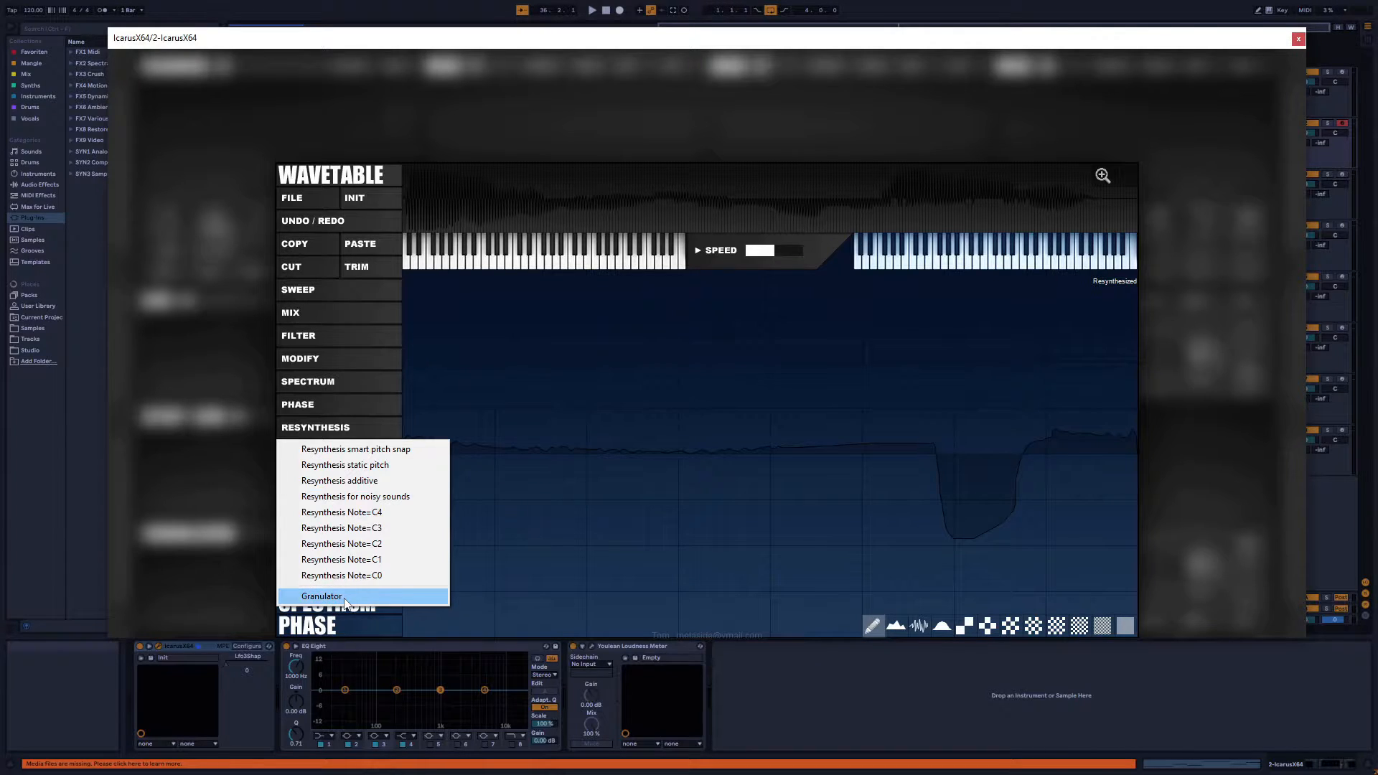
click(363, 425)
click(264, 469)
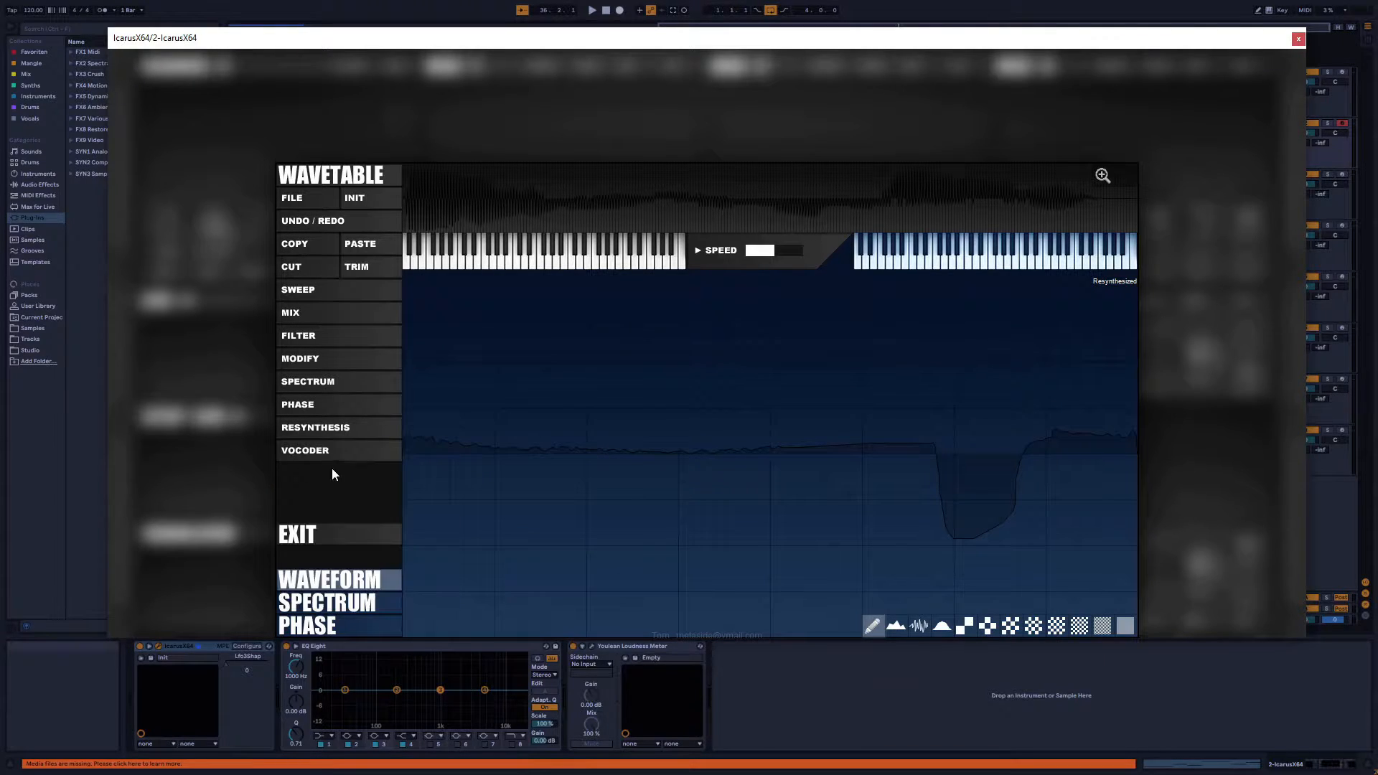
click(332, 452)
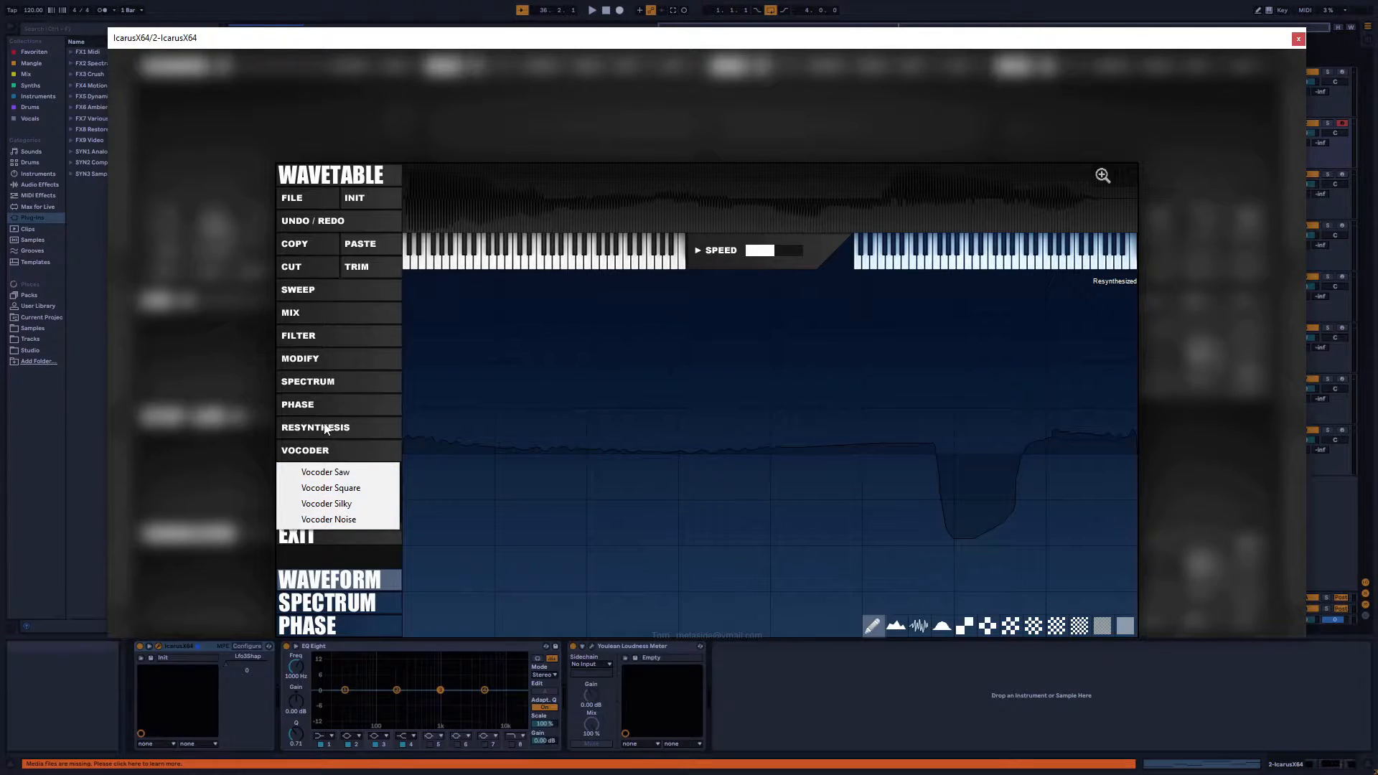
Replace the edited wavetable with a smart pitch snap resynthesis of the first vocal sample and leave the editor
click(332, 429)
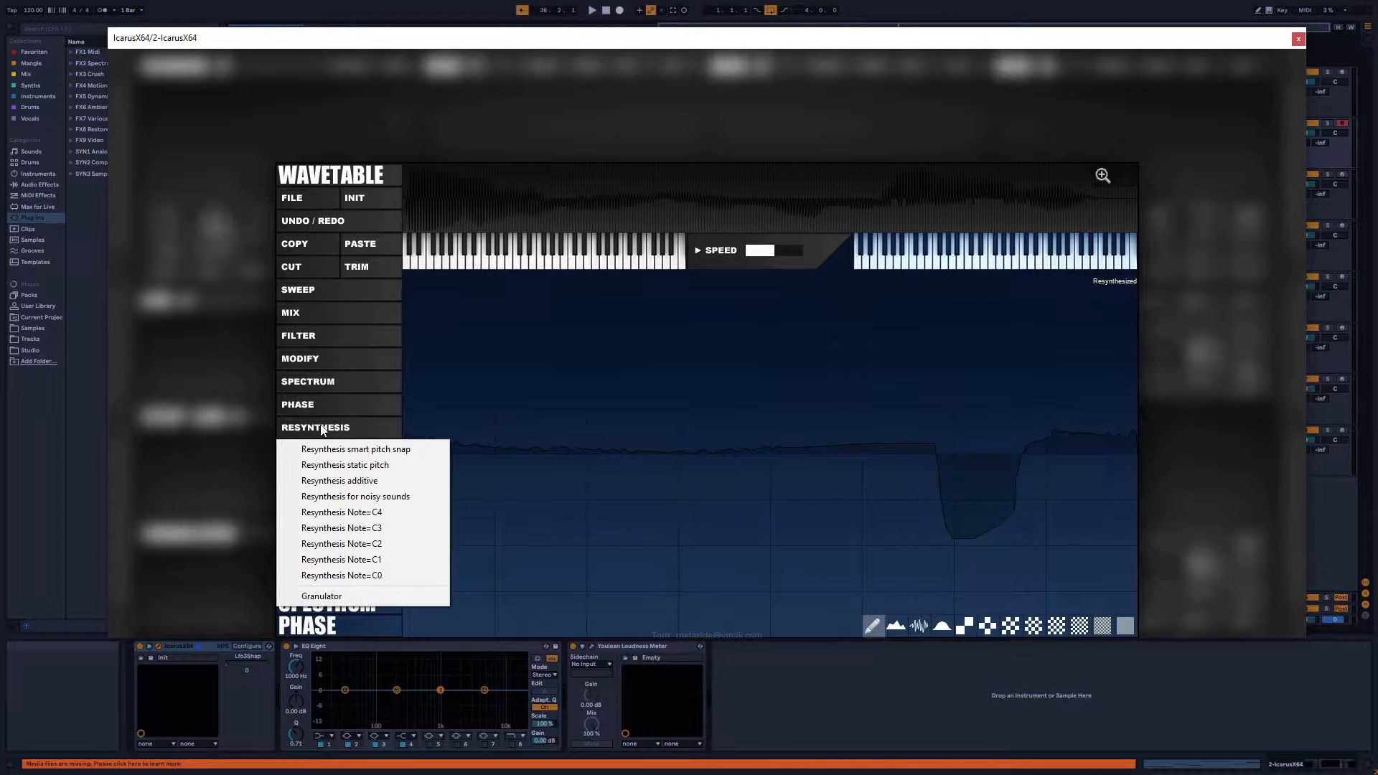
click(337, 446)
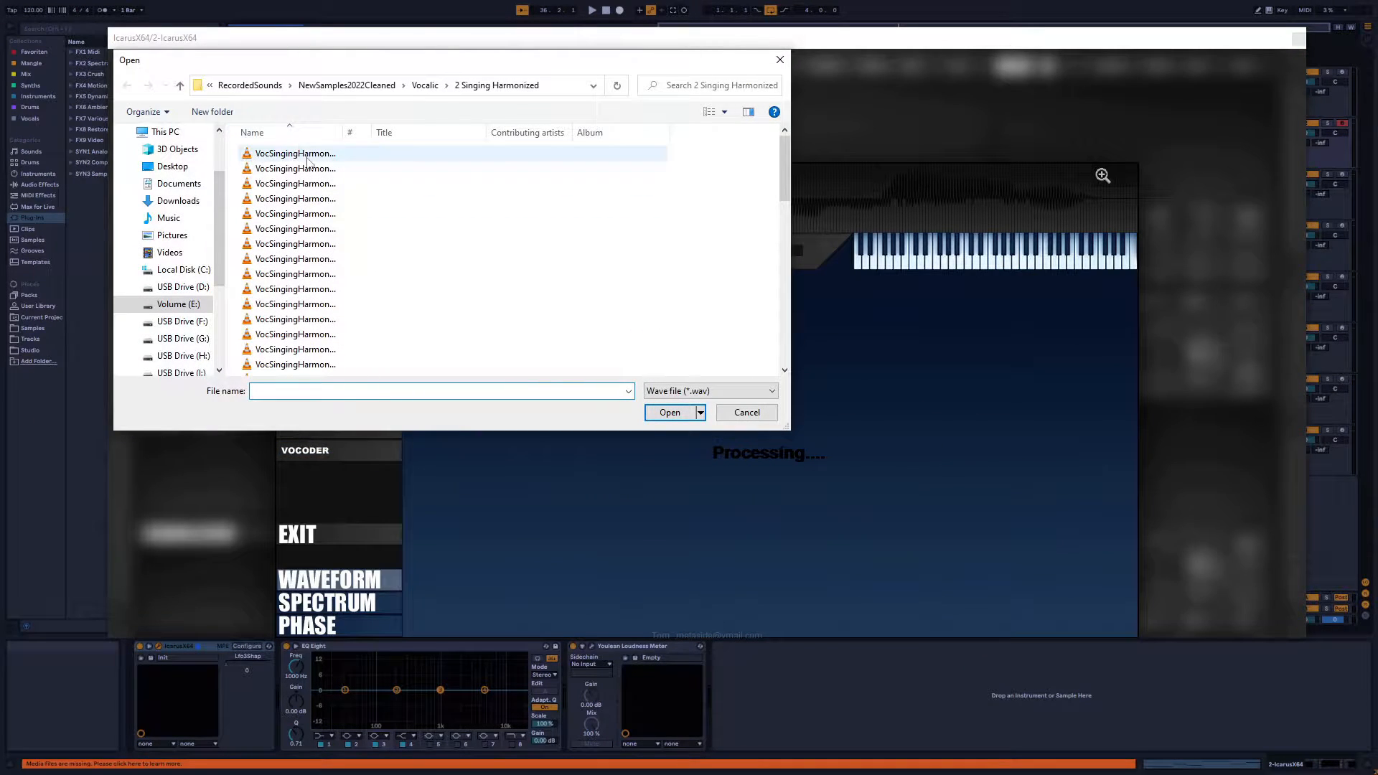
double_click(295, 153)
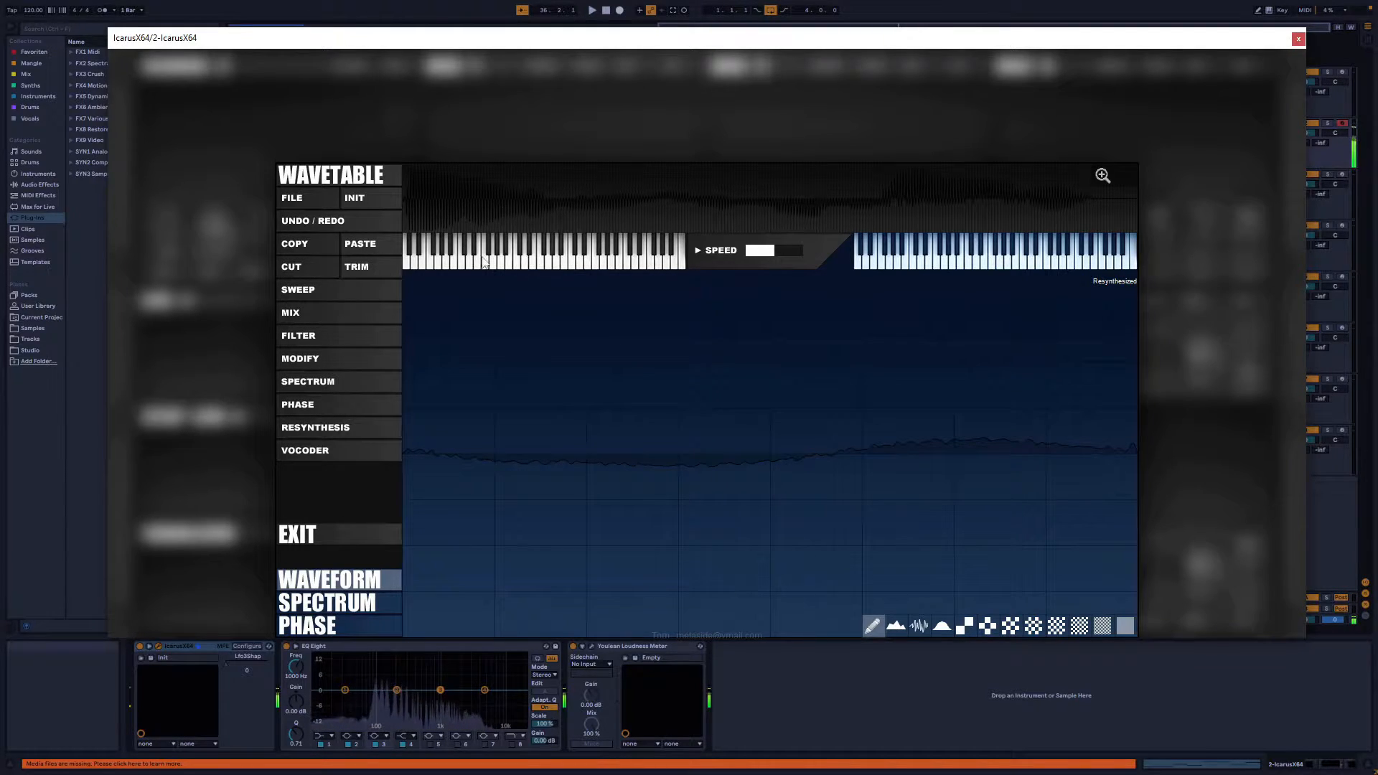
click(297, 540)
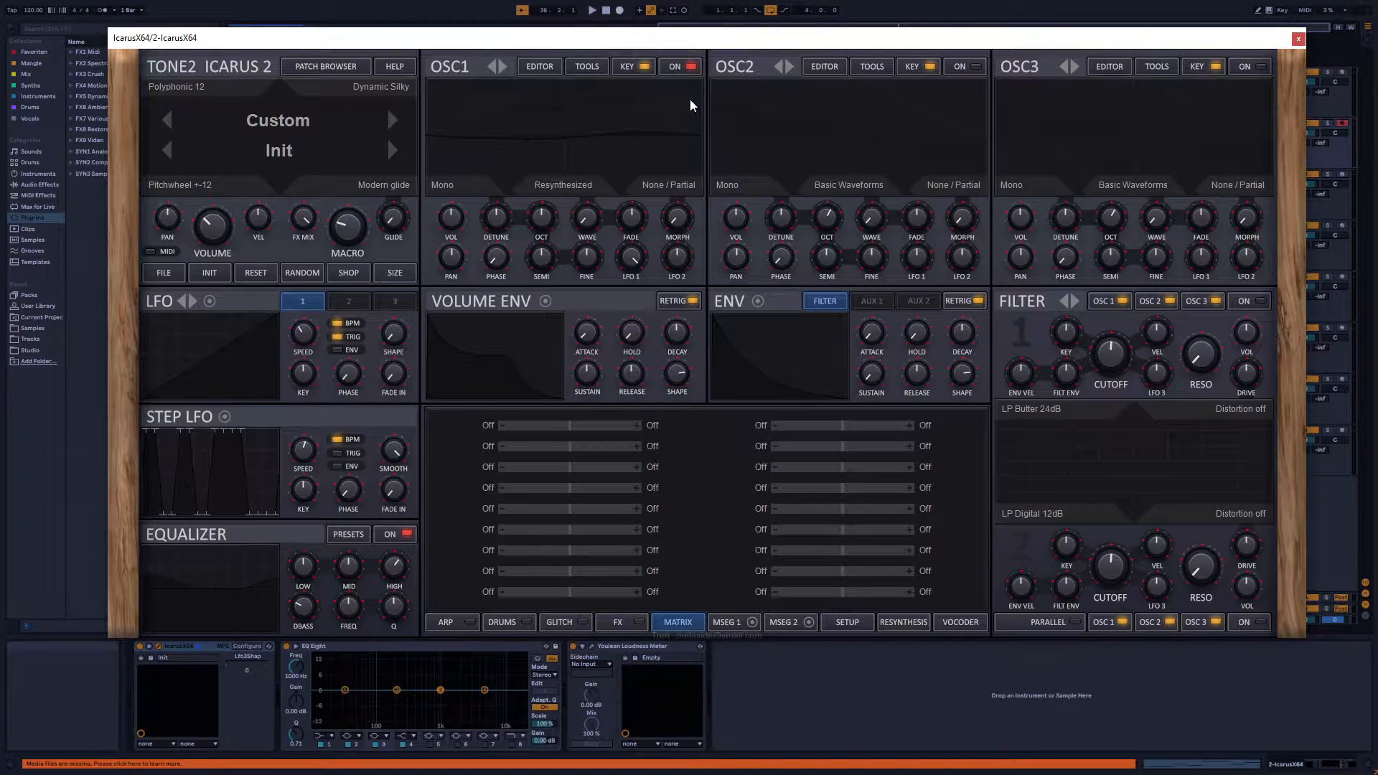
Reopen OSC1's wavetable editor and resynthesize a VocSingingHarmon sample with static pitch
click(538, 65)
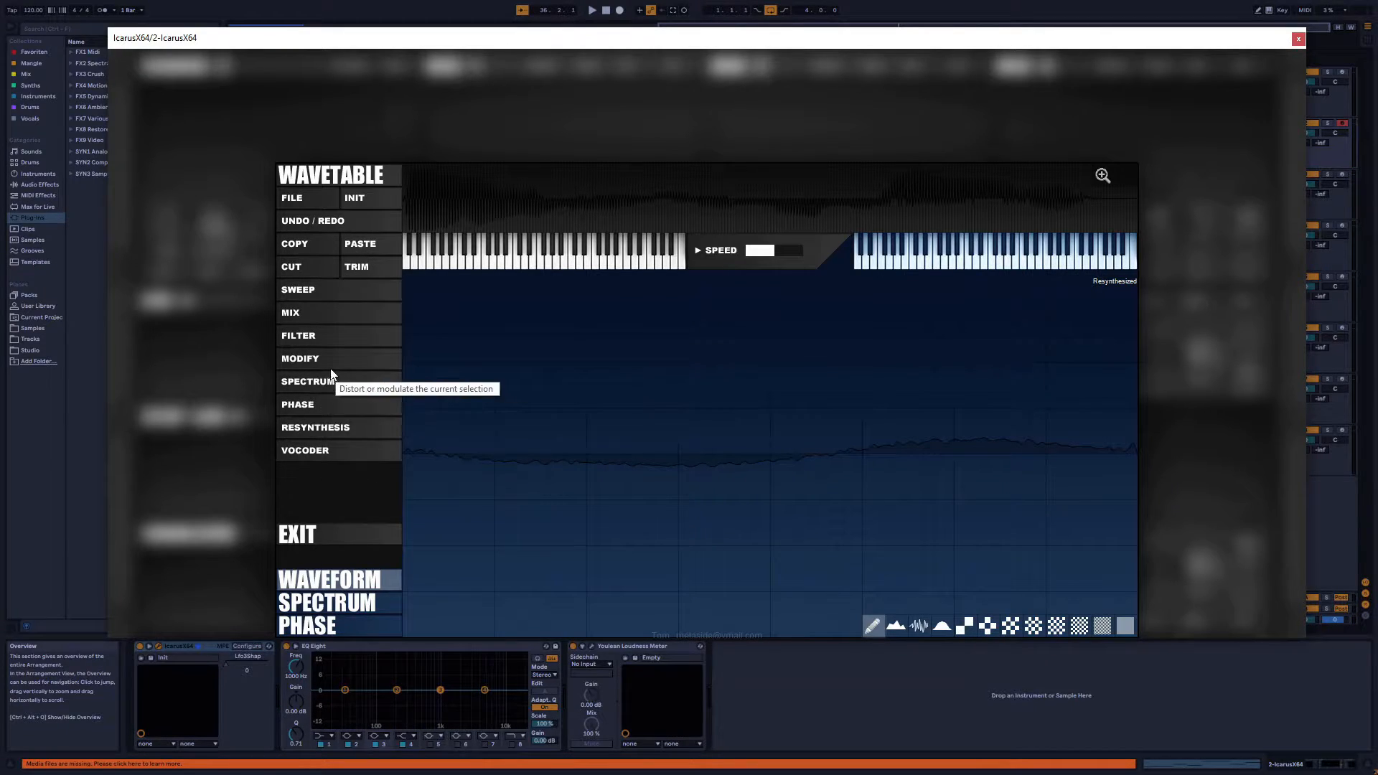
click(316, 427)
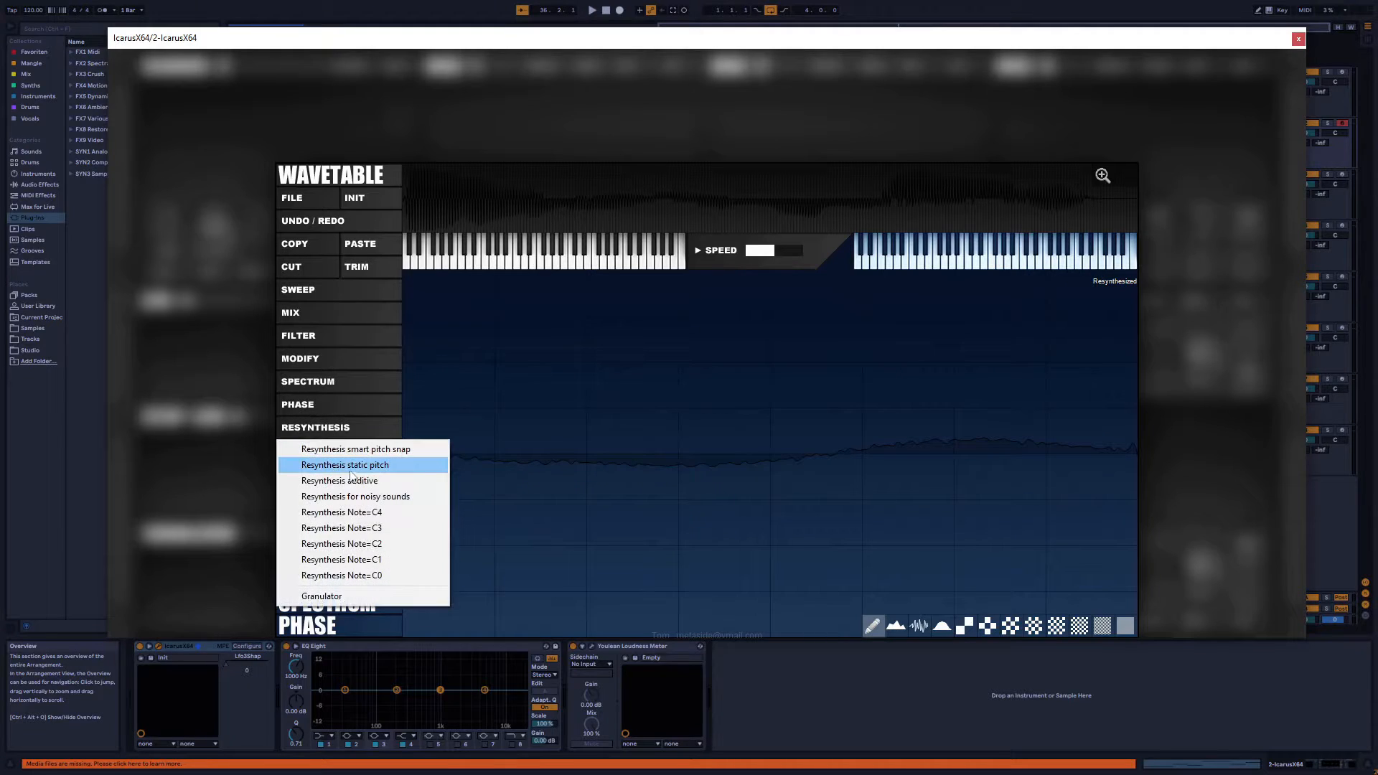
click(359, 462)
double_click(271, 189)
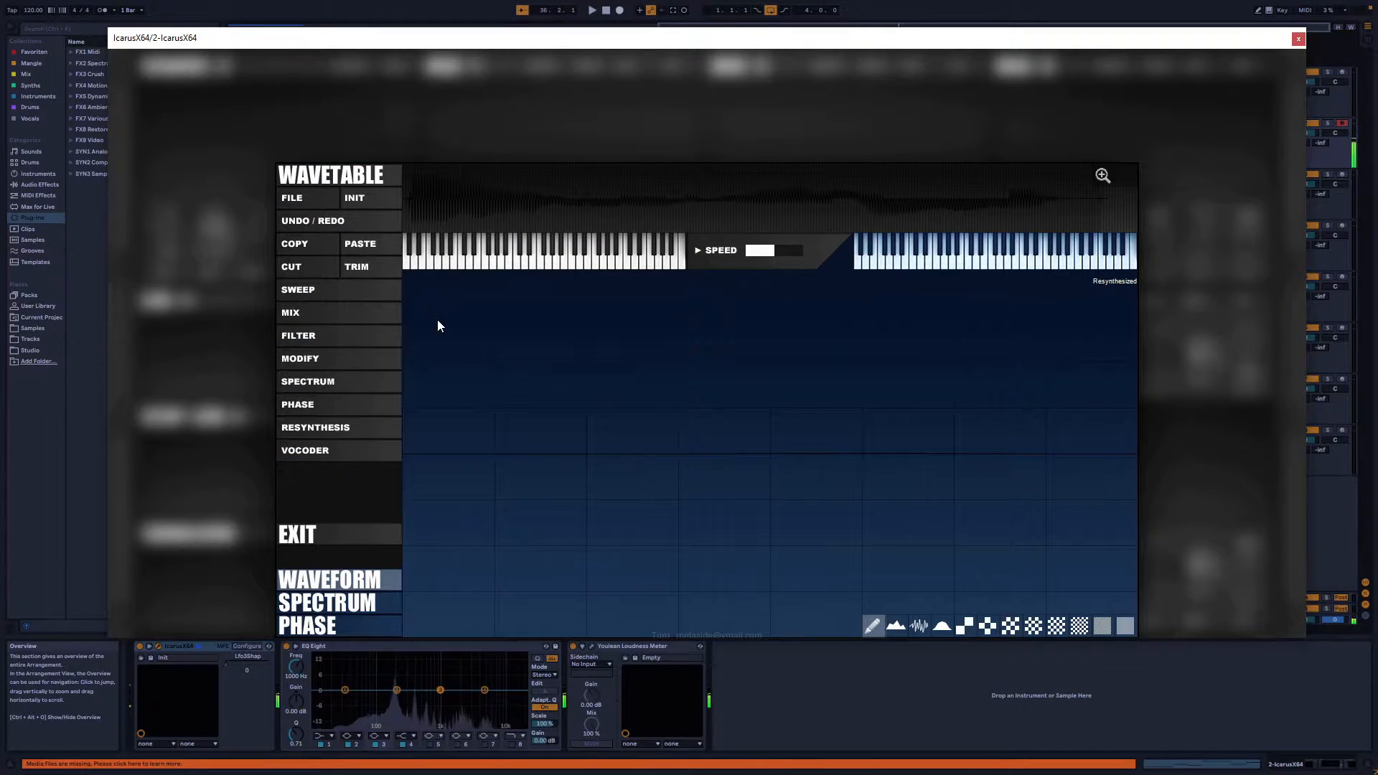
Resynthesize the first VocSingingHarmon sample with smart pitch snap for comparison with the static pitch version
click(326, 429)
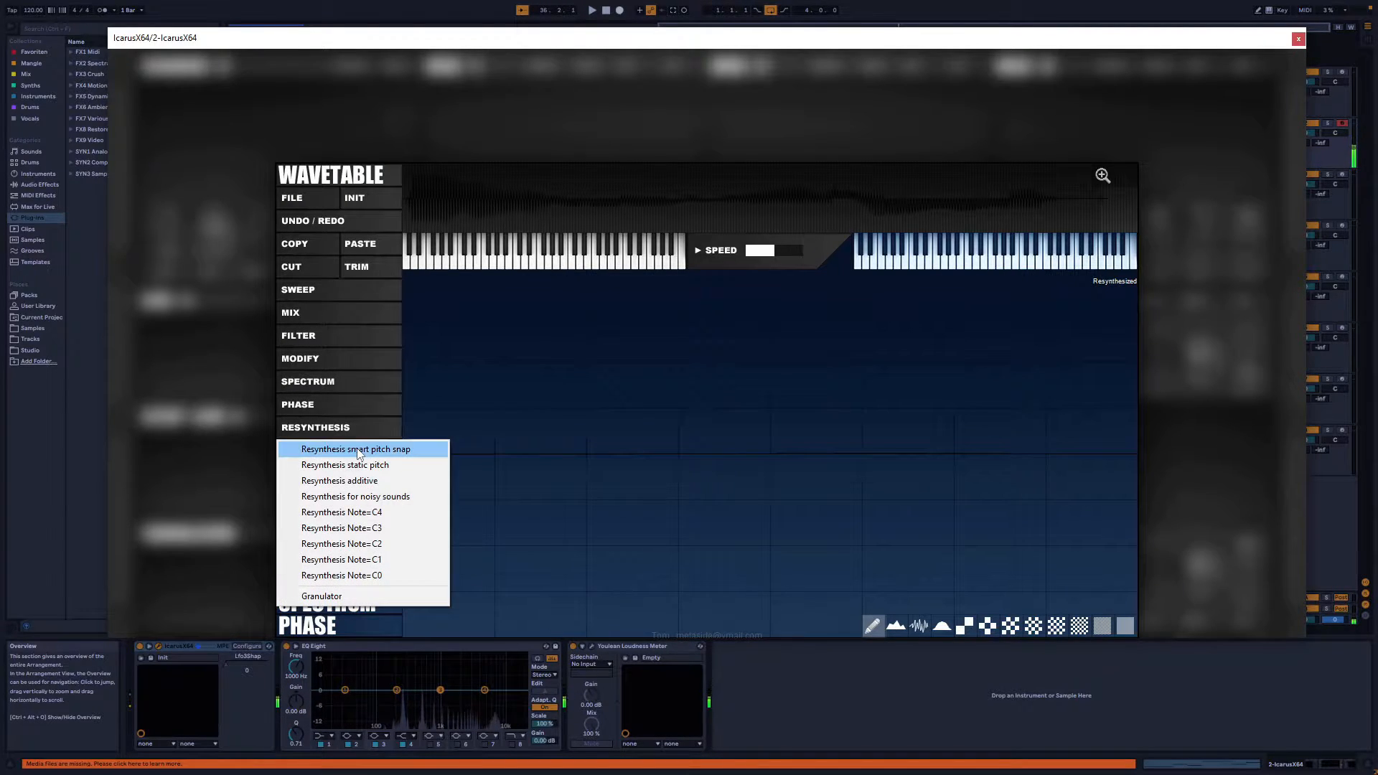
click(391, 448)
click(301, 167)
double_click(302, 157)
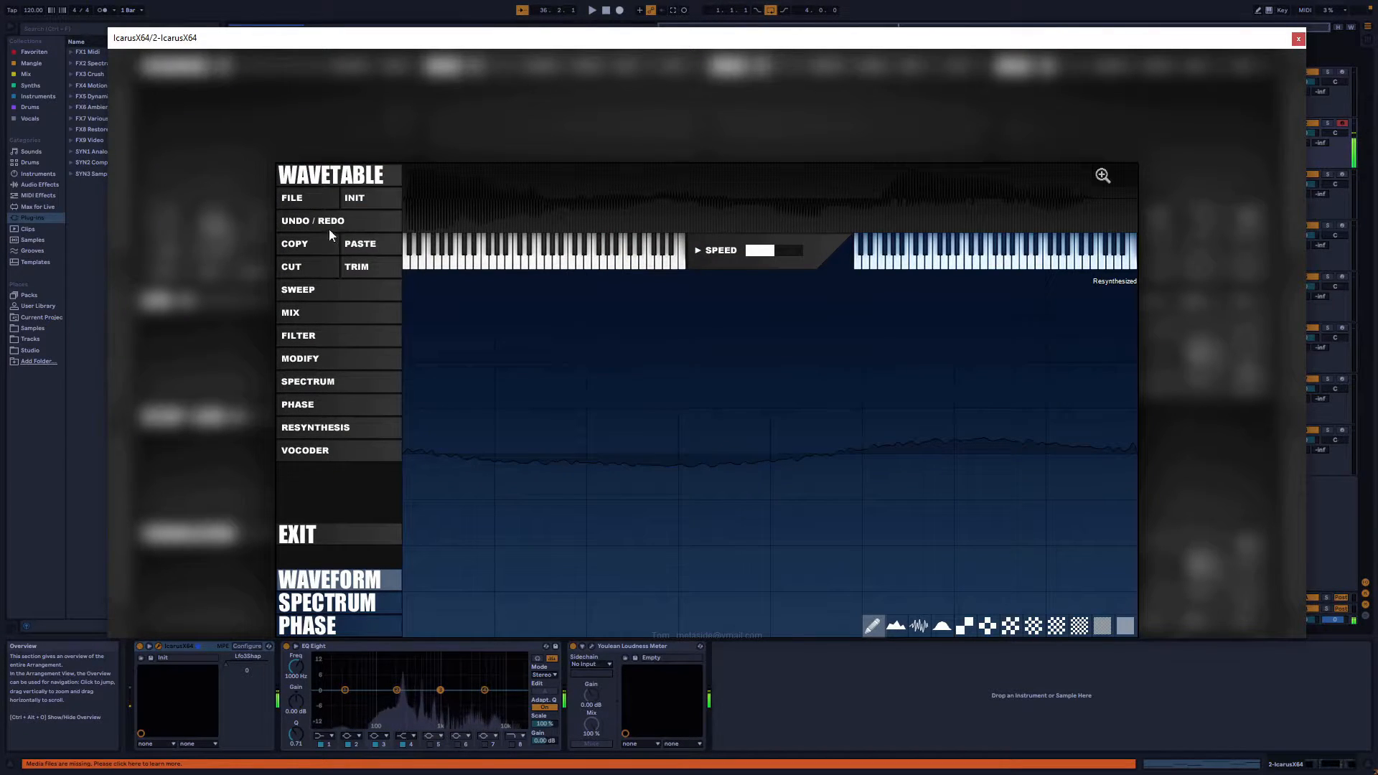
Switch the wavetable back to a static pitch resynthesis of the first VocSingingHarmon sample
click(337, 428)
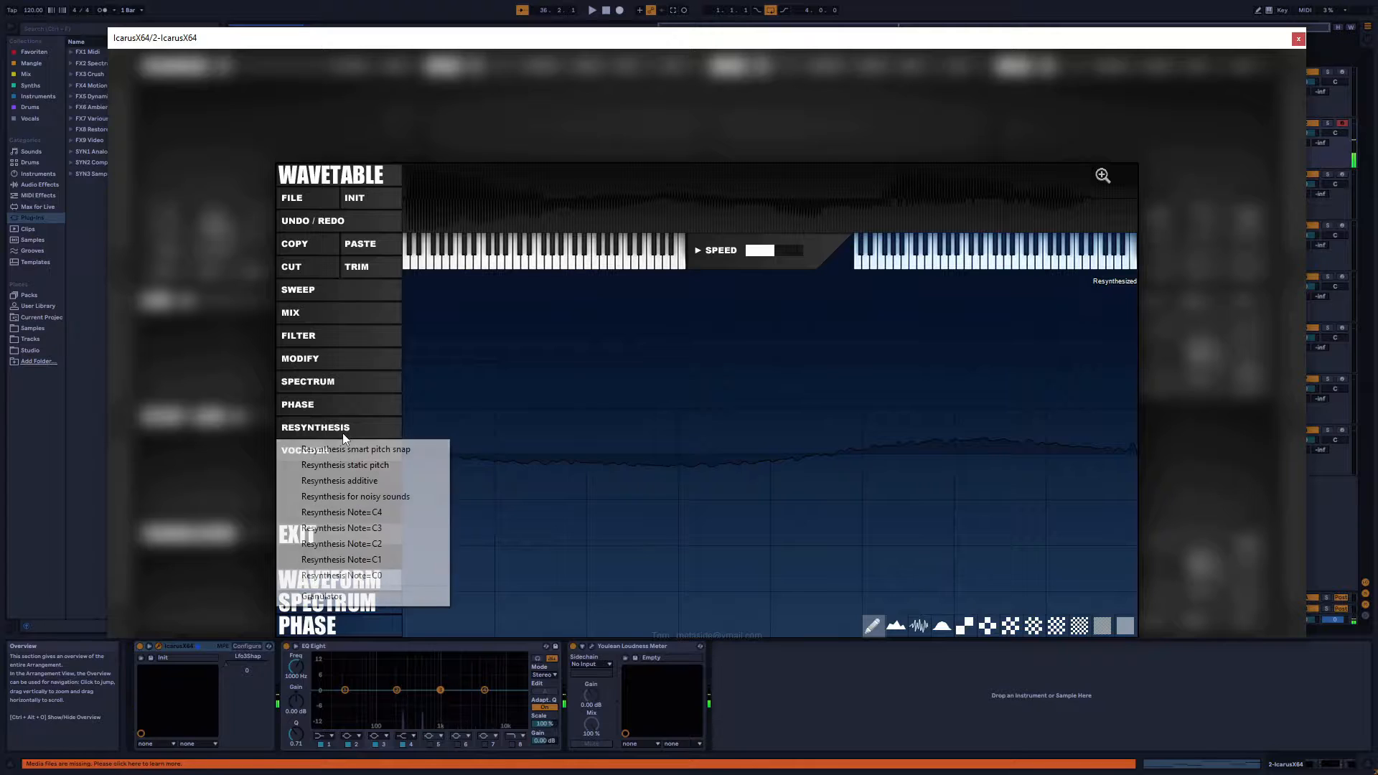
click(387, 465)
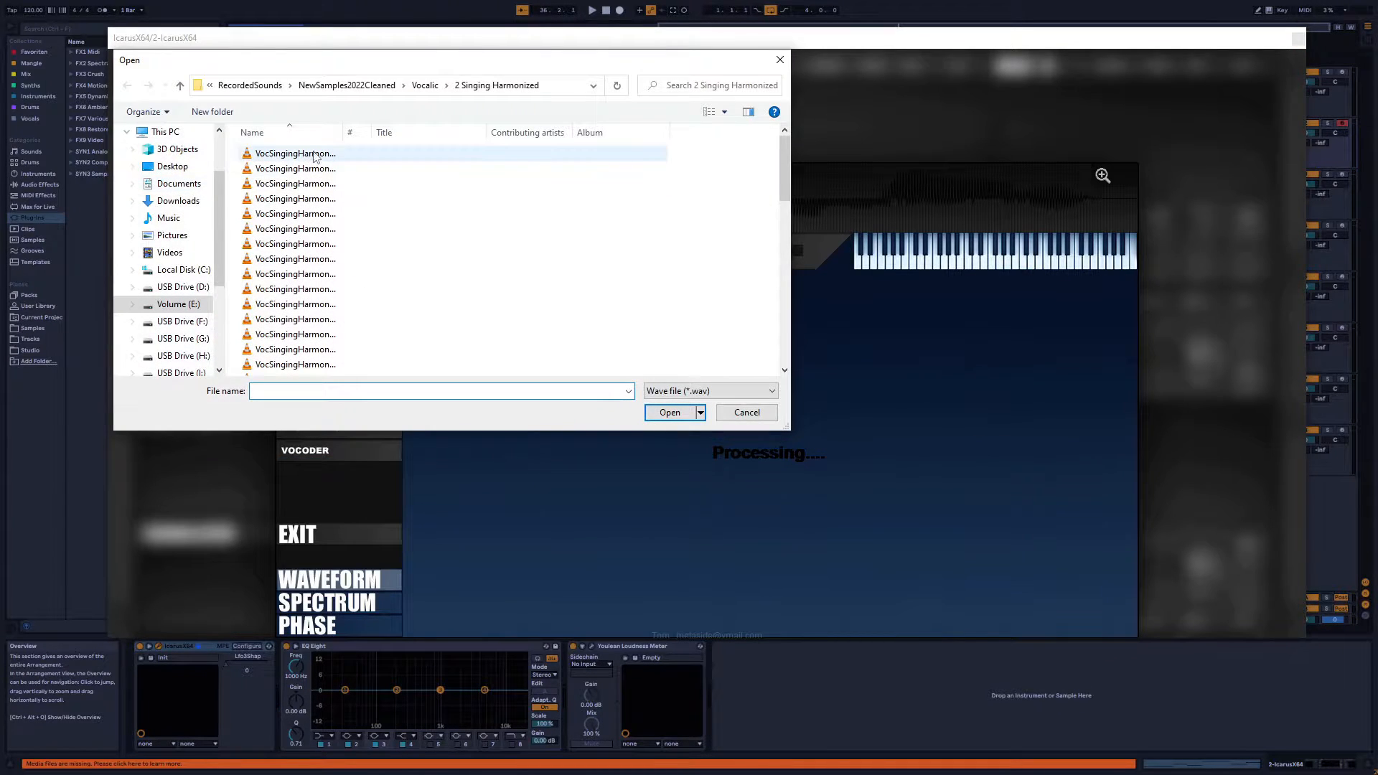
double_click(313, 153)
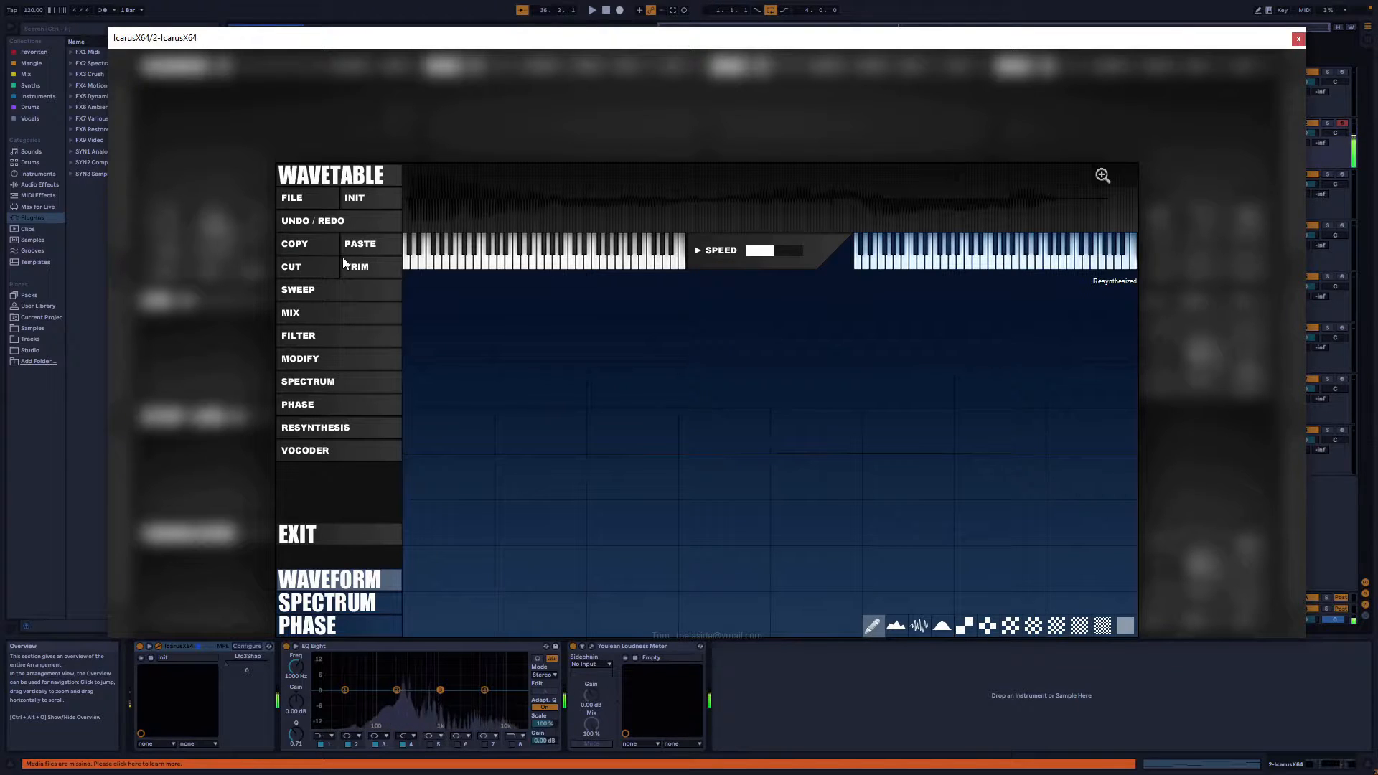
Resynthesize the first VocSingingHarmon sample in additive mode, and again with the mode for noisy sounds
click(331, 427)
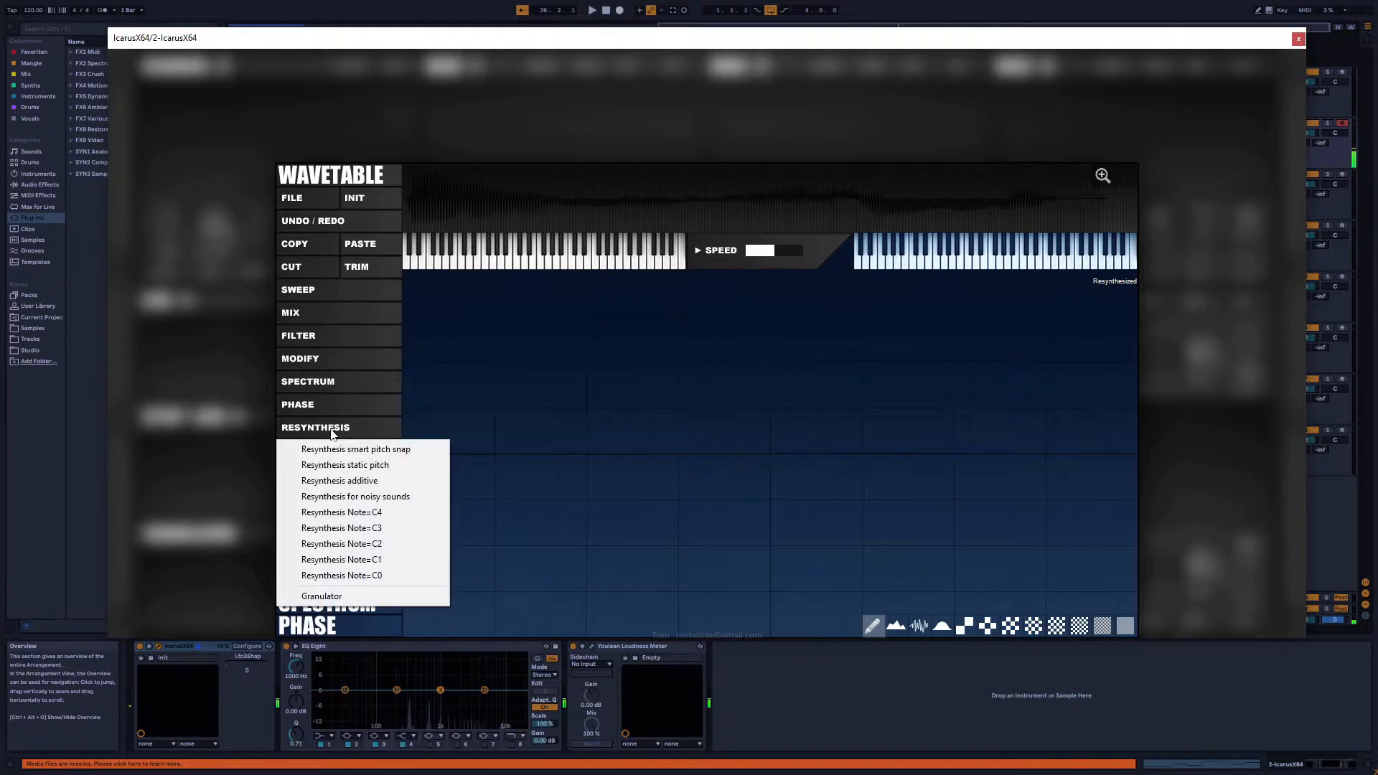
click(370, 482)
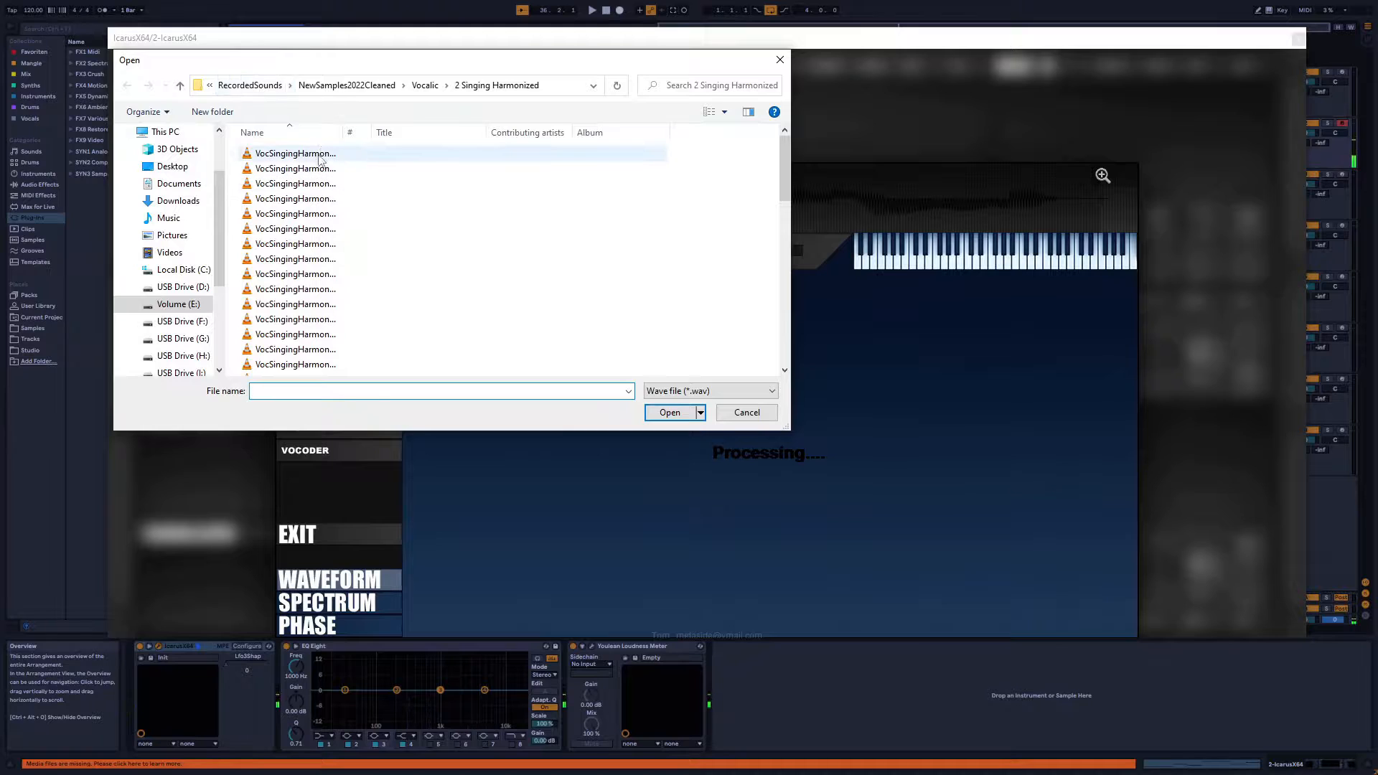
double_click(320, 162)
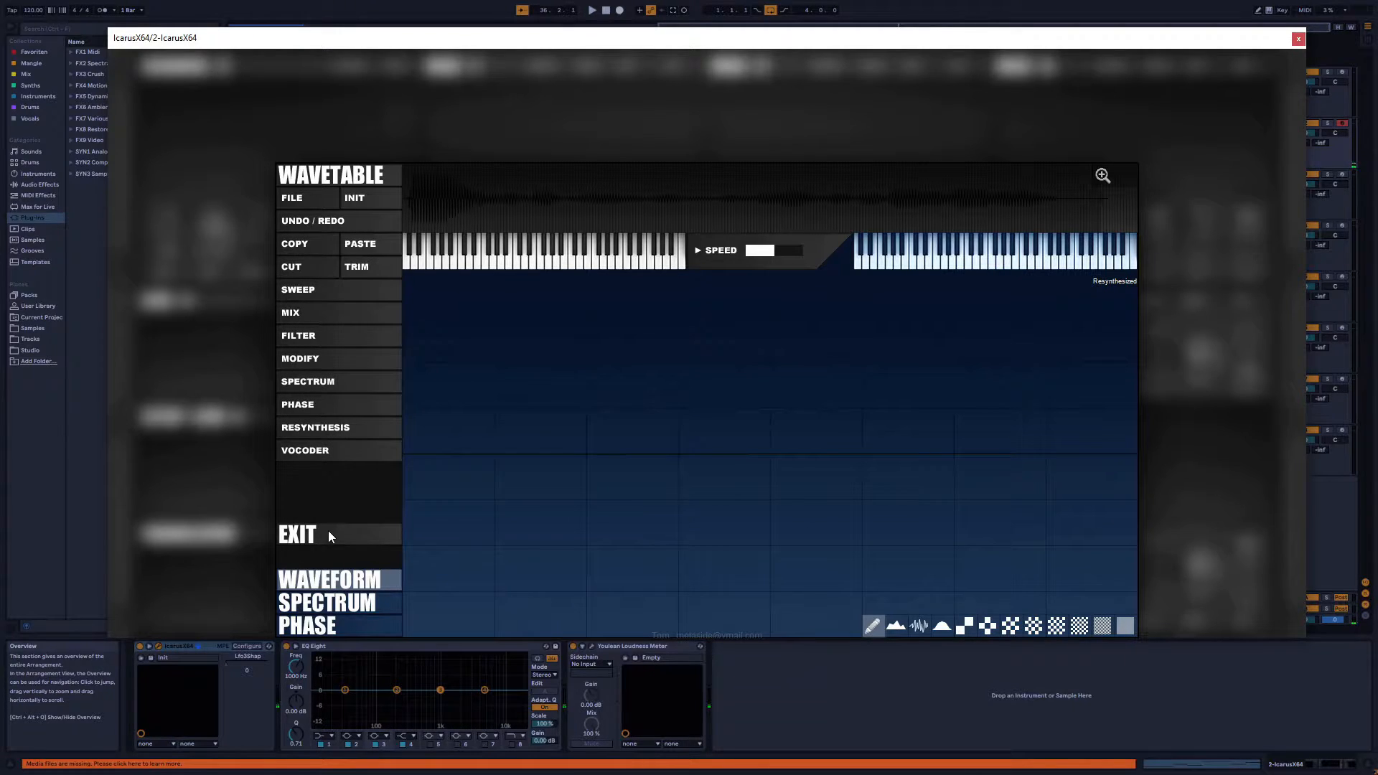
click(324, 429)
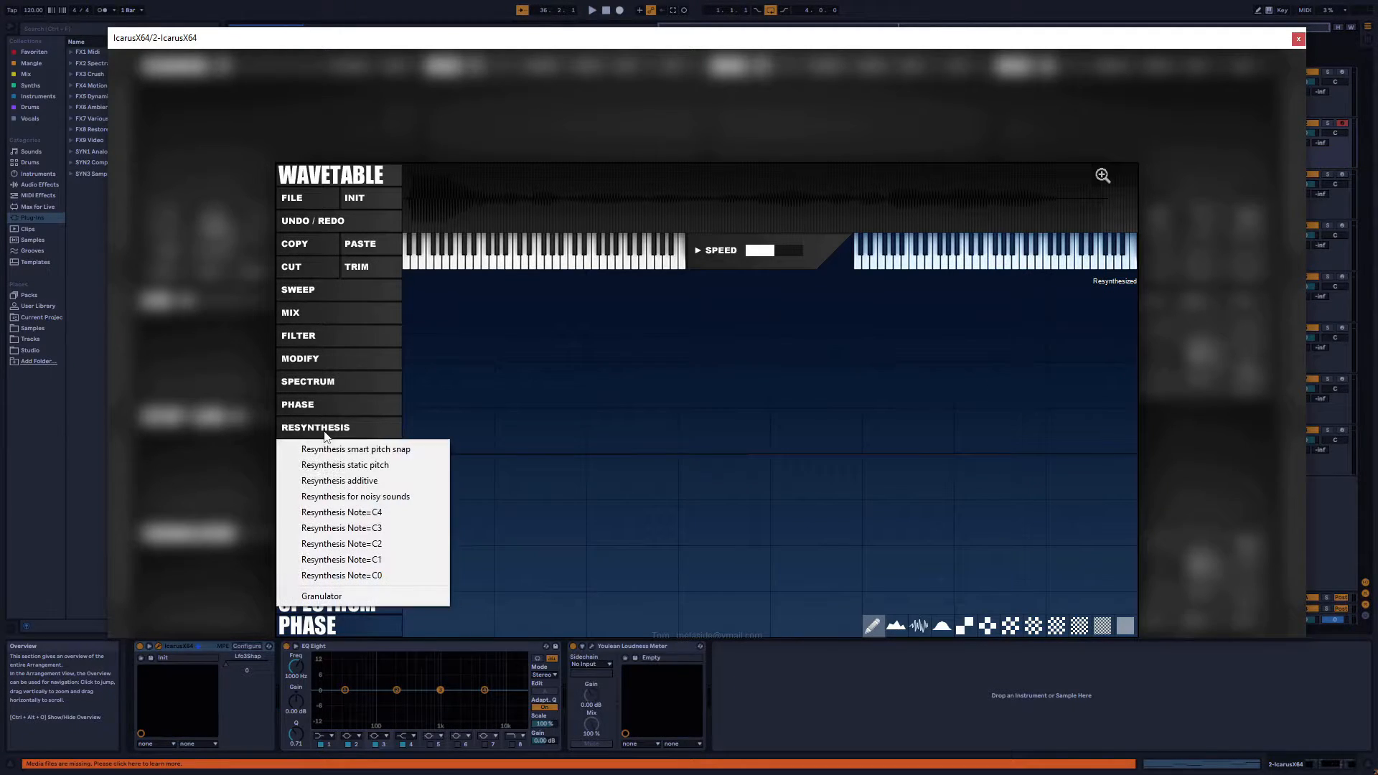
click(366, 501)
double_click(264, 157)
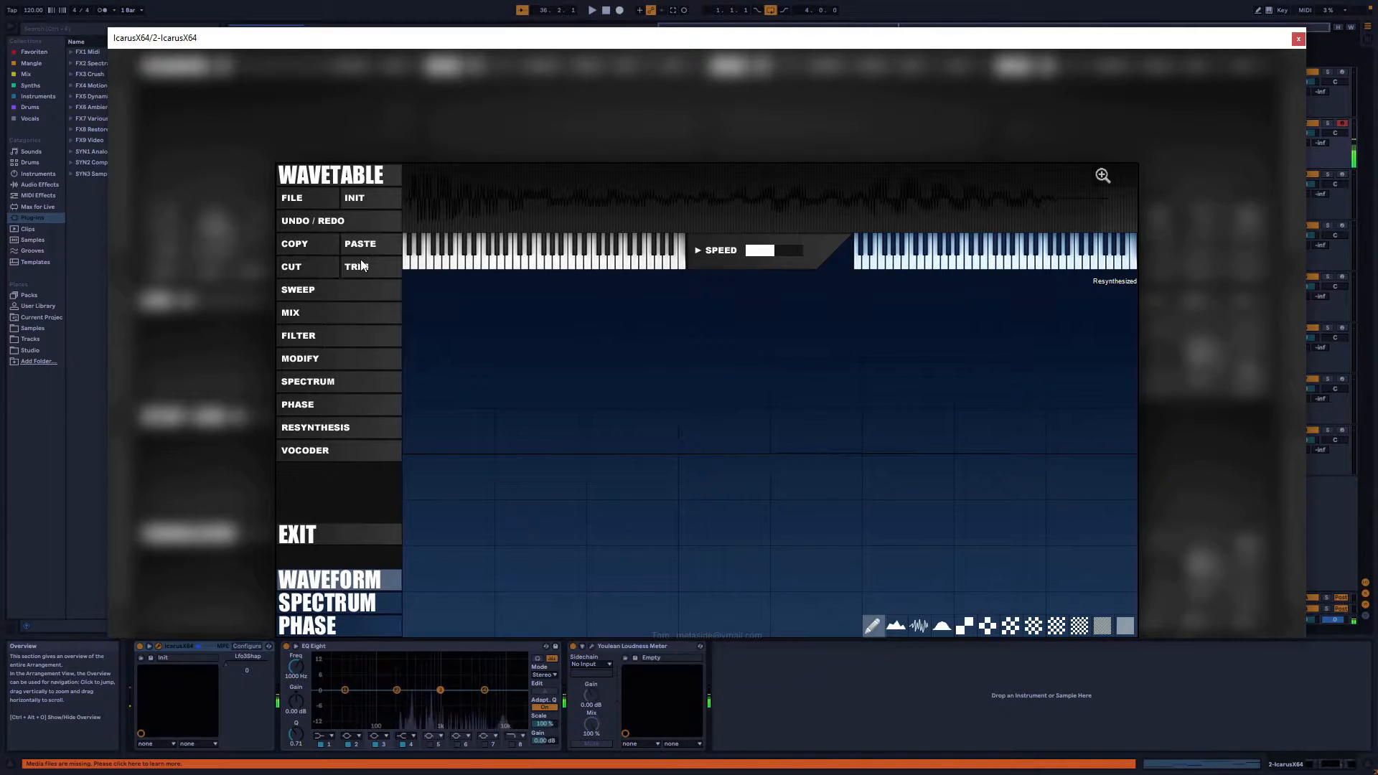
Replace the noisy-sounds wavetable with a smart pitch snap resynthesis of the first VocSingingHarmon sample
click(320, 458)
click(349, 454)
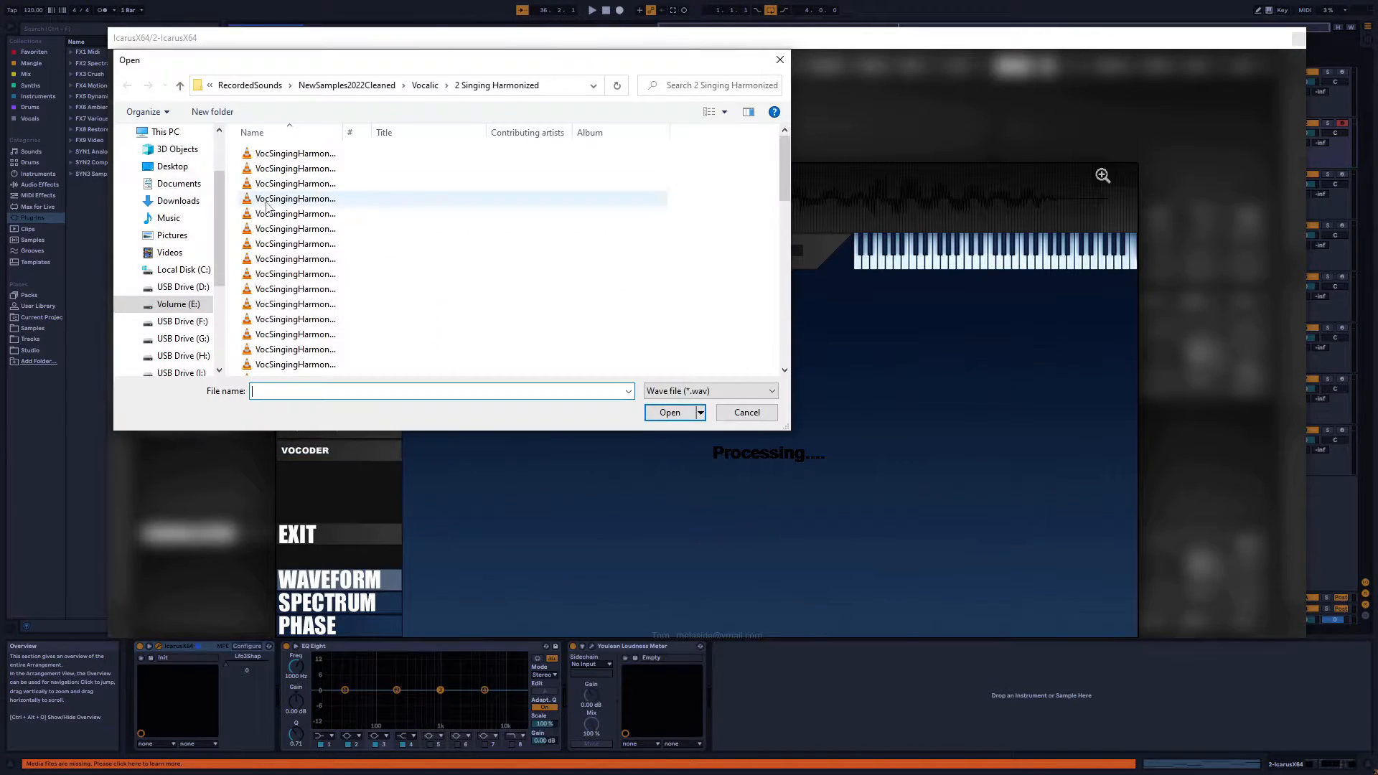
double_click(269, 153)
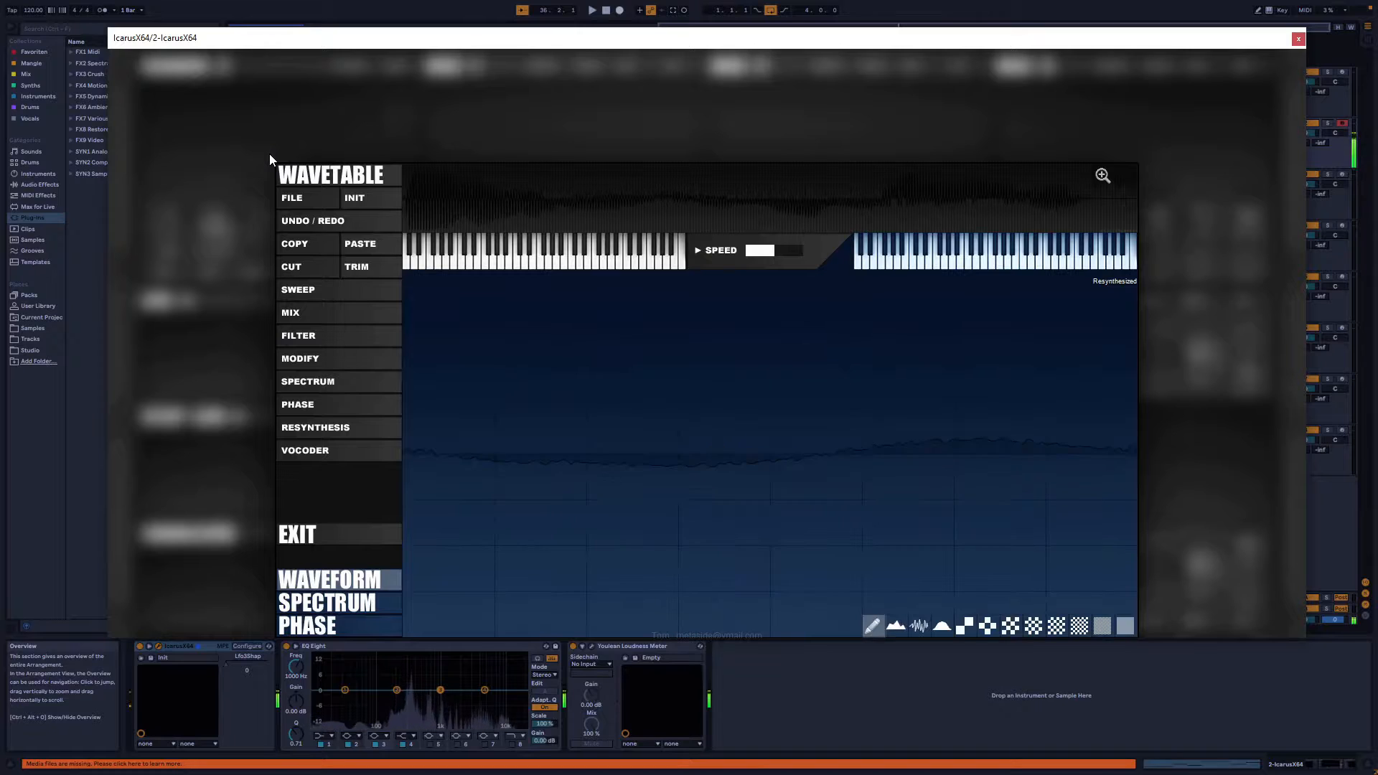
Resynthesize the first VocSingingHarmon sample at the fixed note C4, and again at C3
click(338, 431)
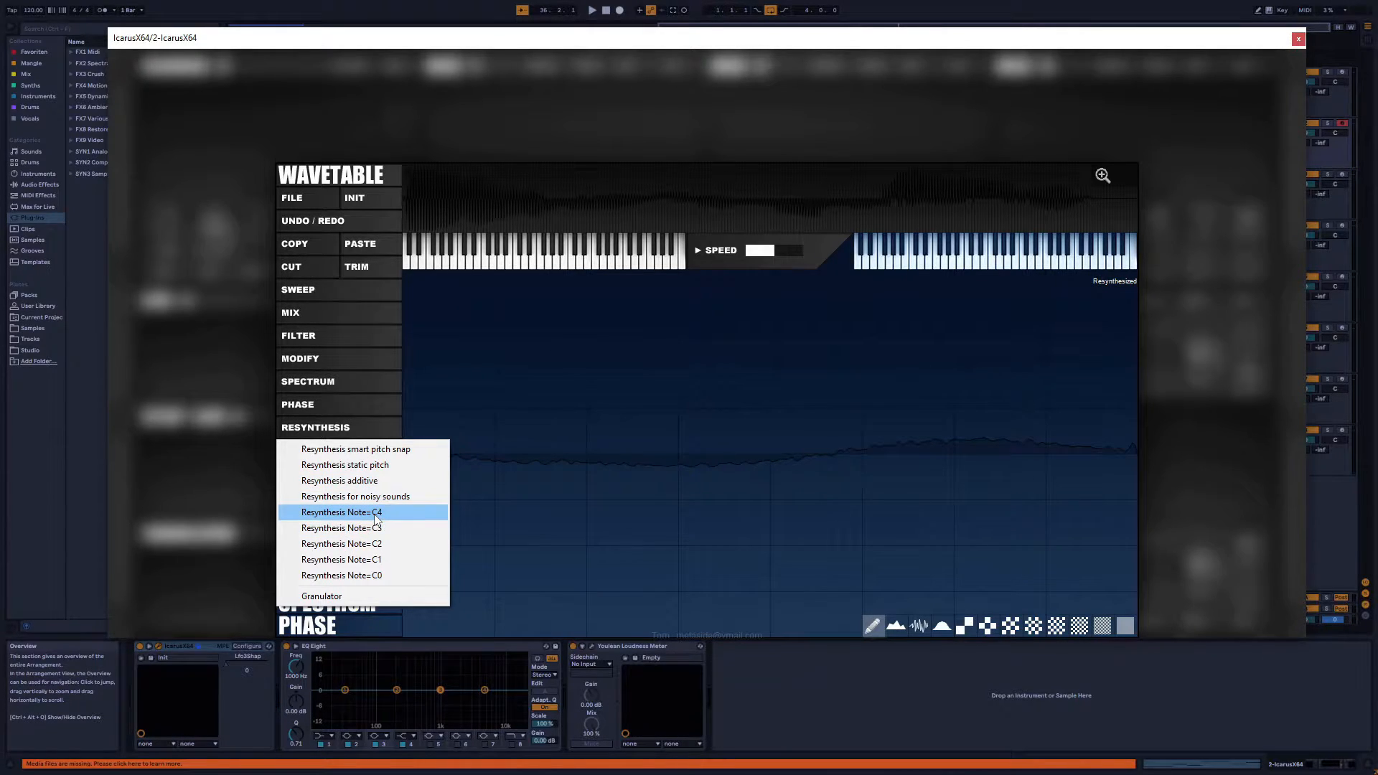
click(360, 515)
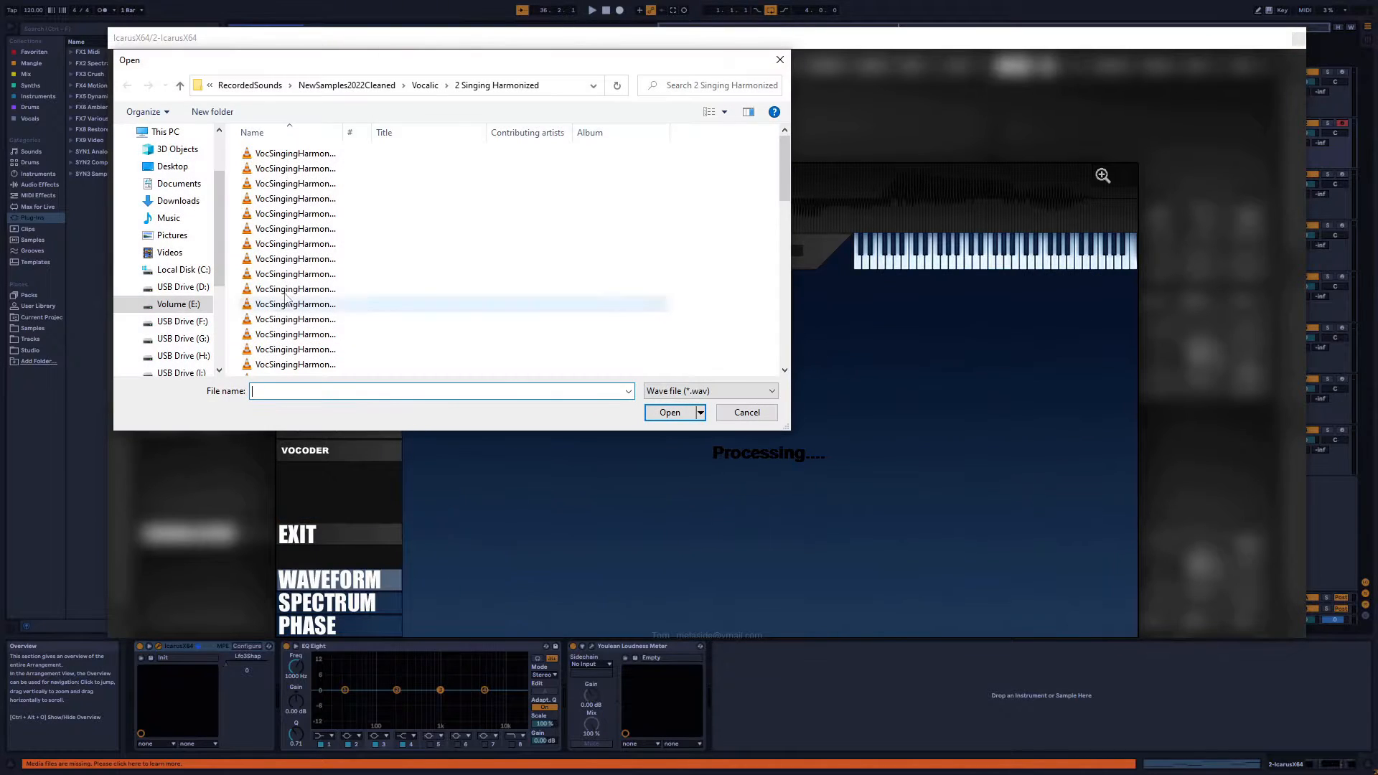
double_click(322, 154)
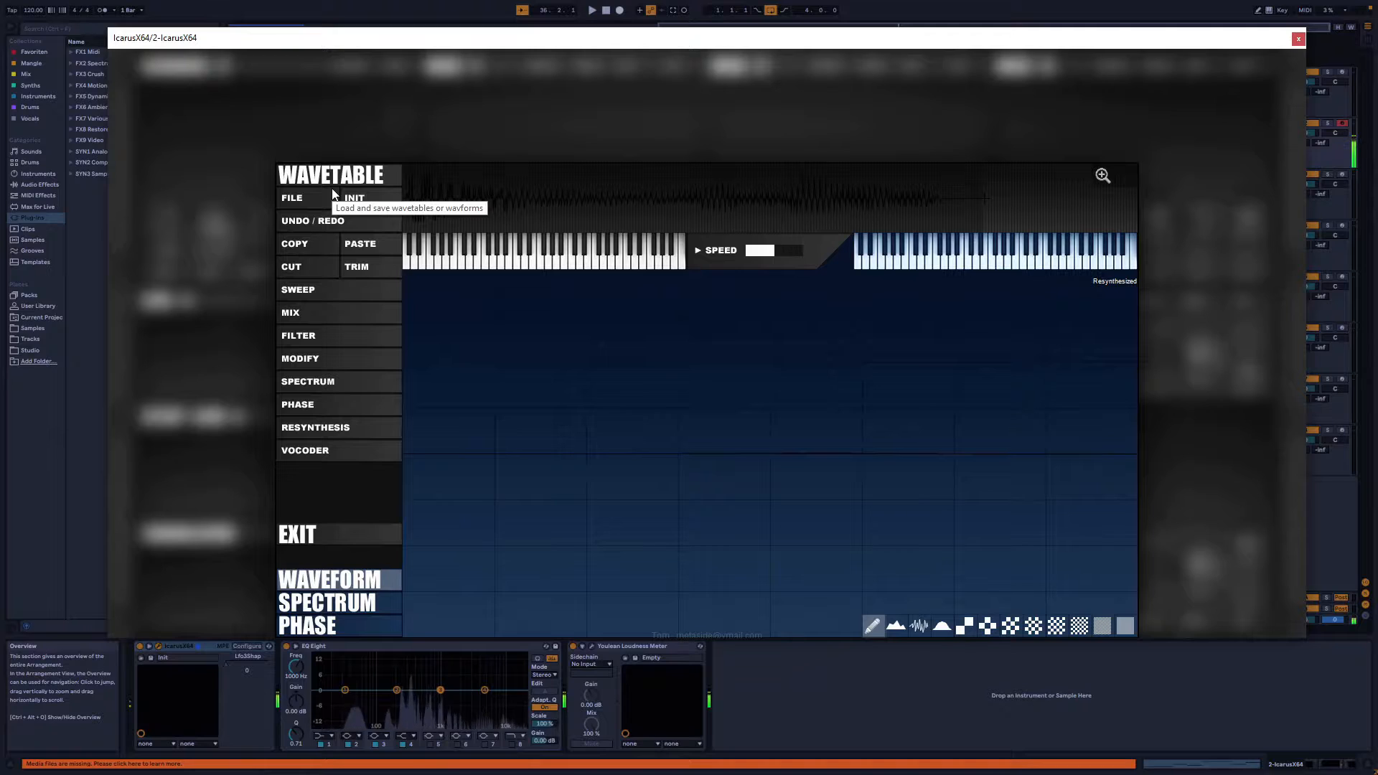
click(337, 428)
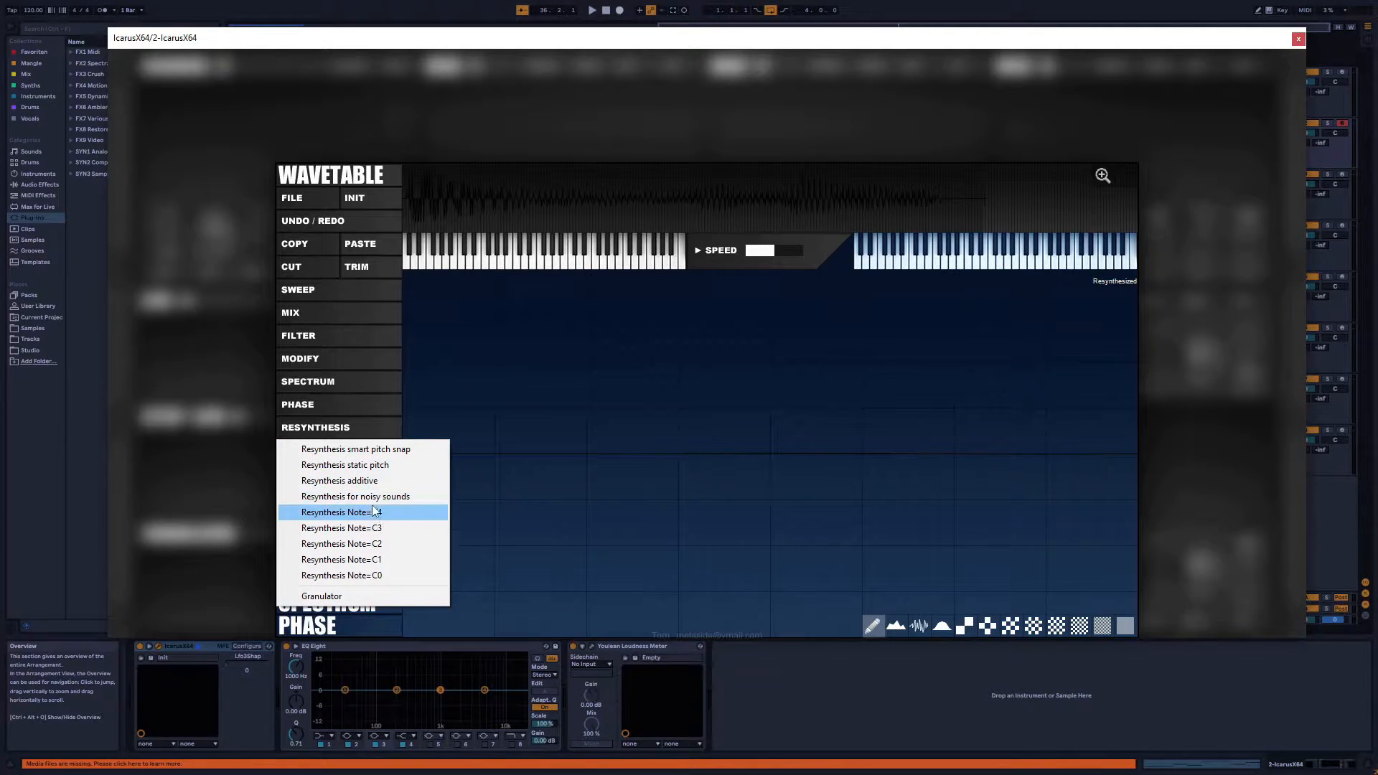
click(374, 528)
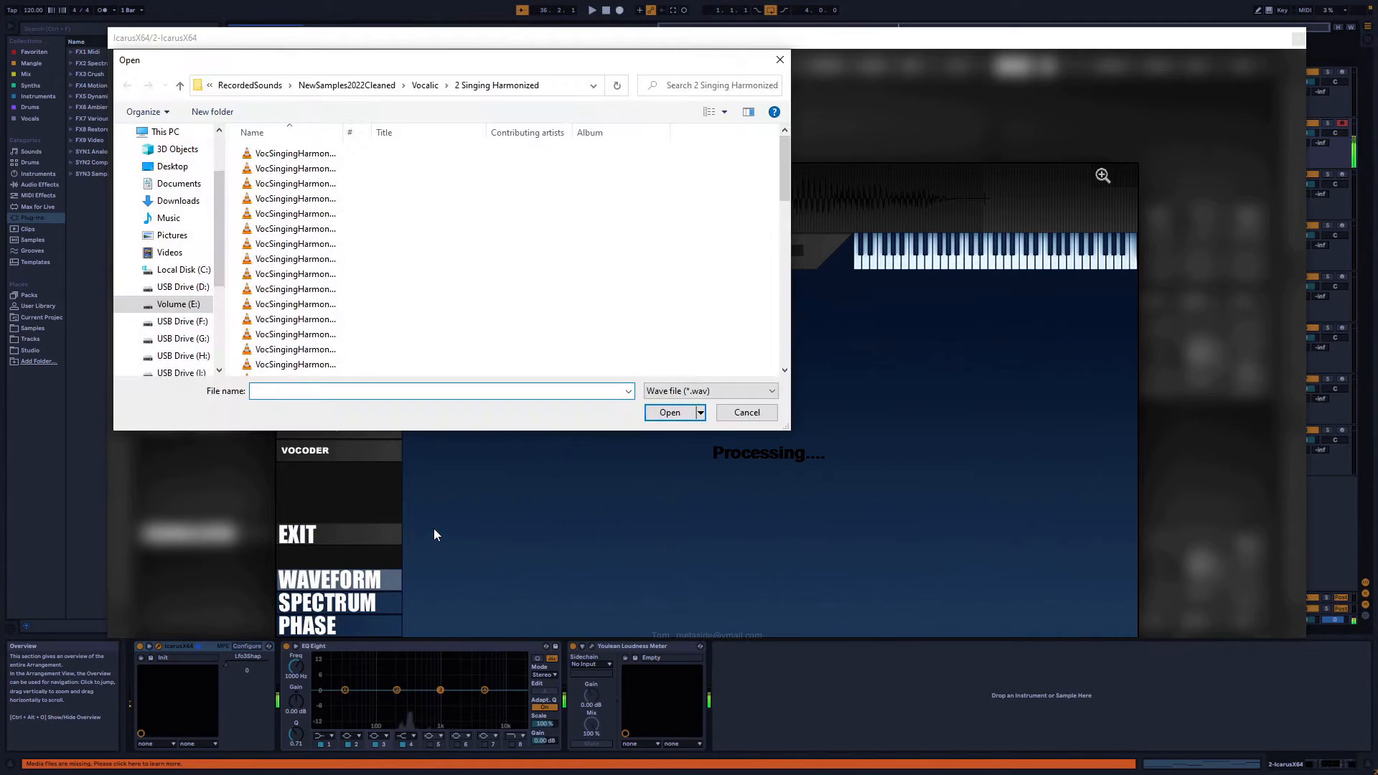
double_click(295, 153)
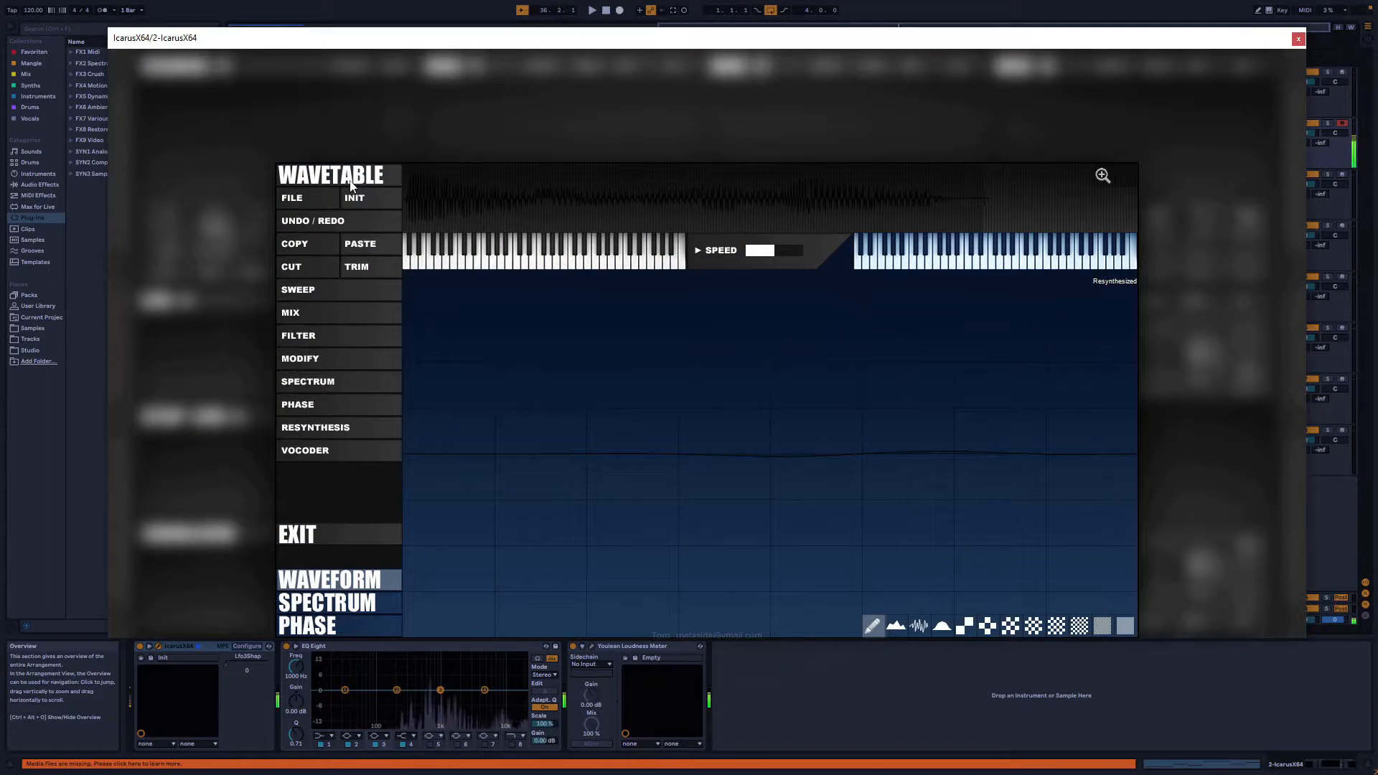
Resynthesize the first VocSingingHarmon sample at the fixed note C2, and again at C0
click(357, 439)
click(386, 542)
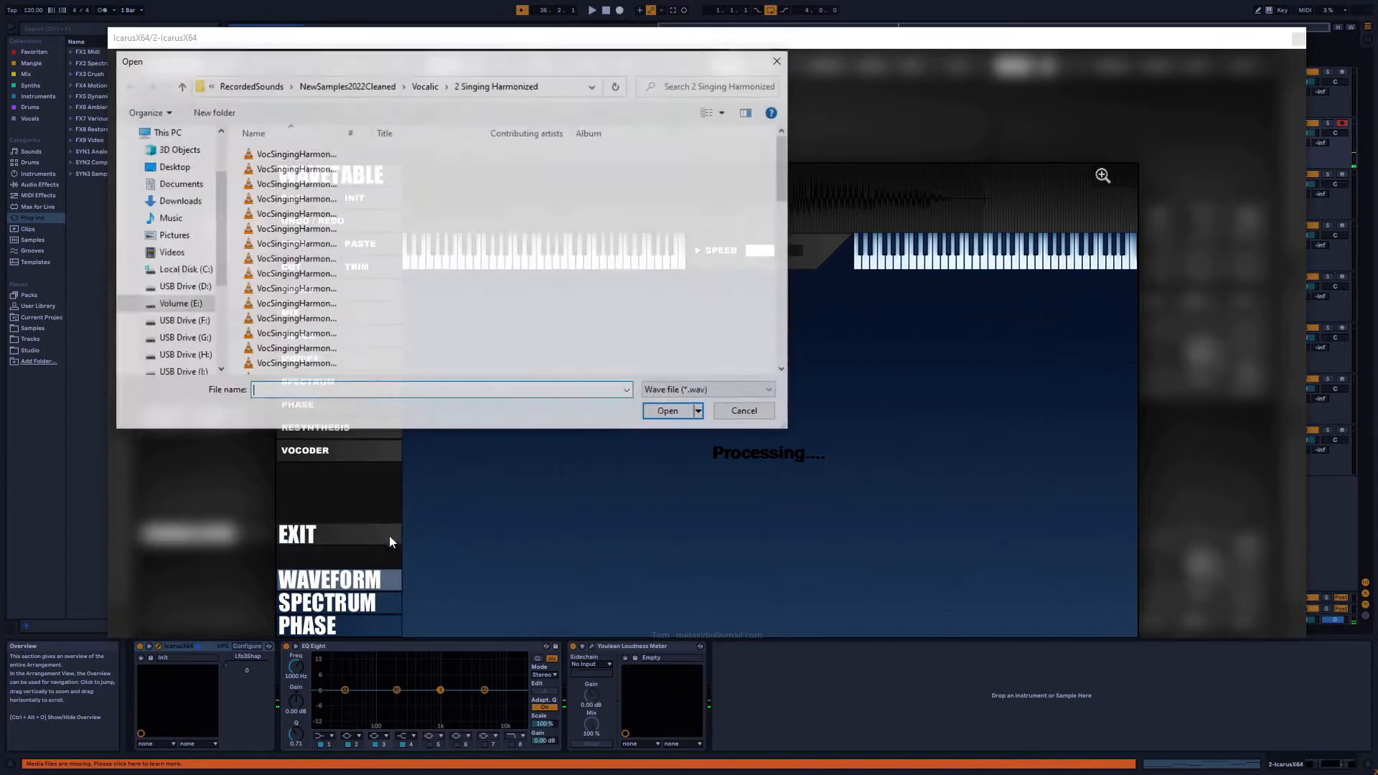
double_click(300, 153)
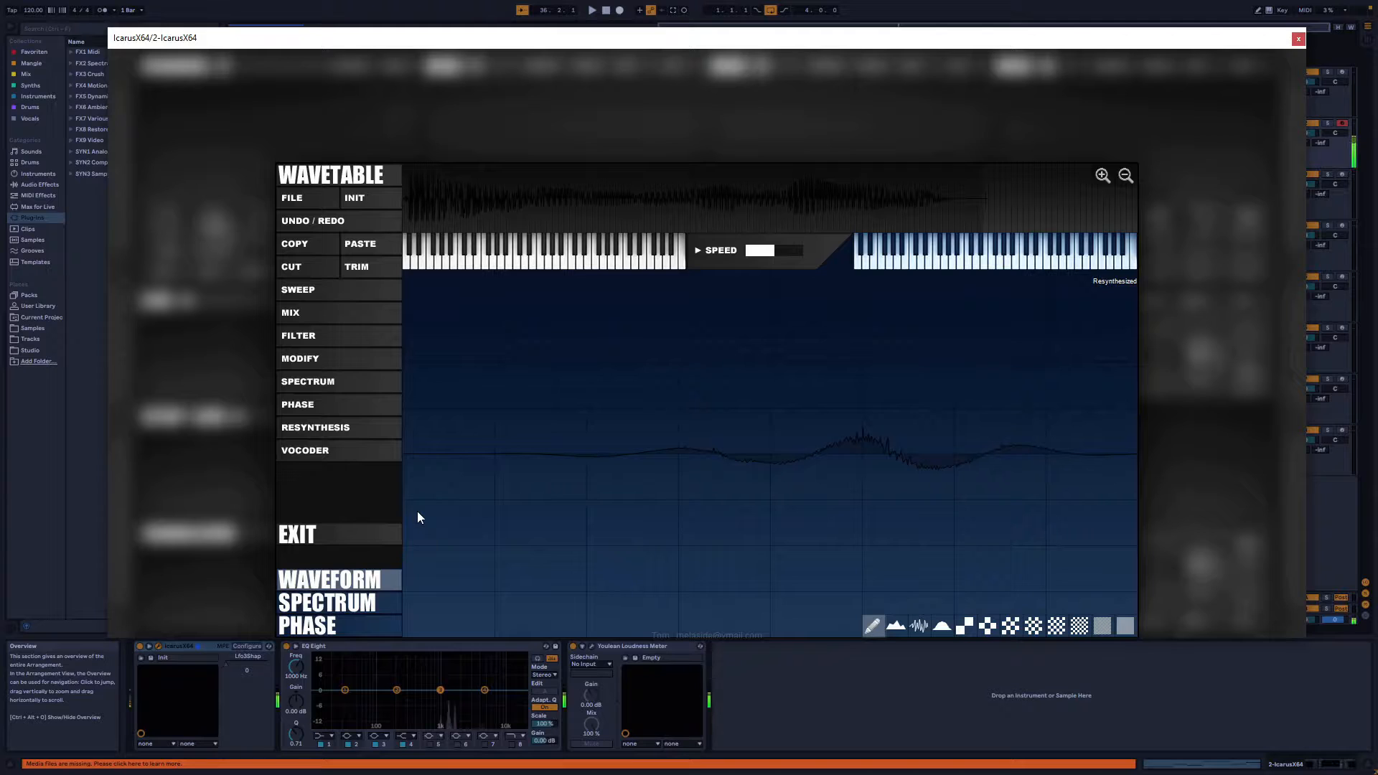
click(352, 431)
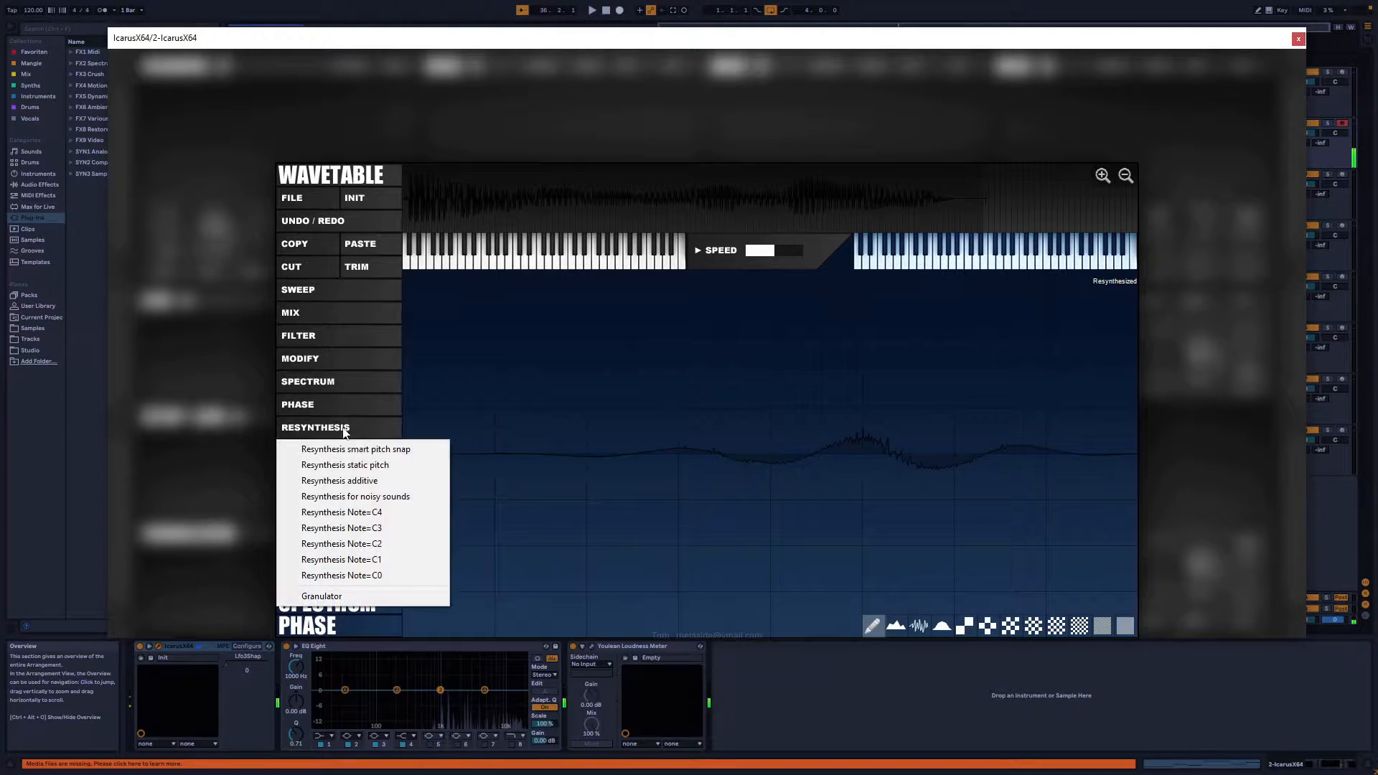
click(378, 575)
click(321, 154)
double_click(321, 154)
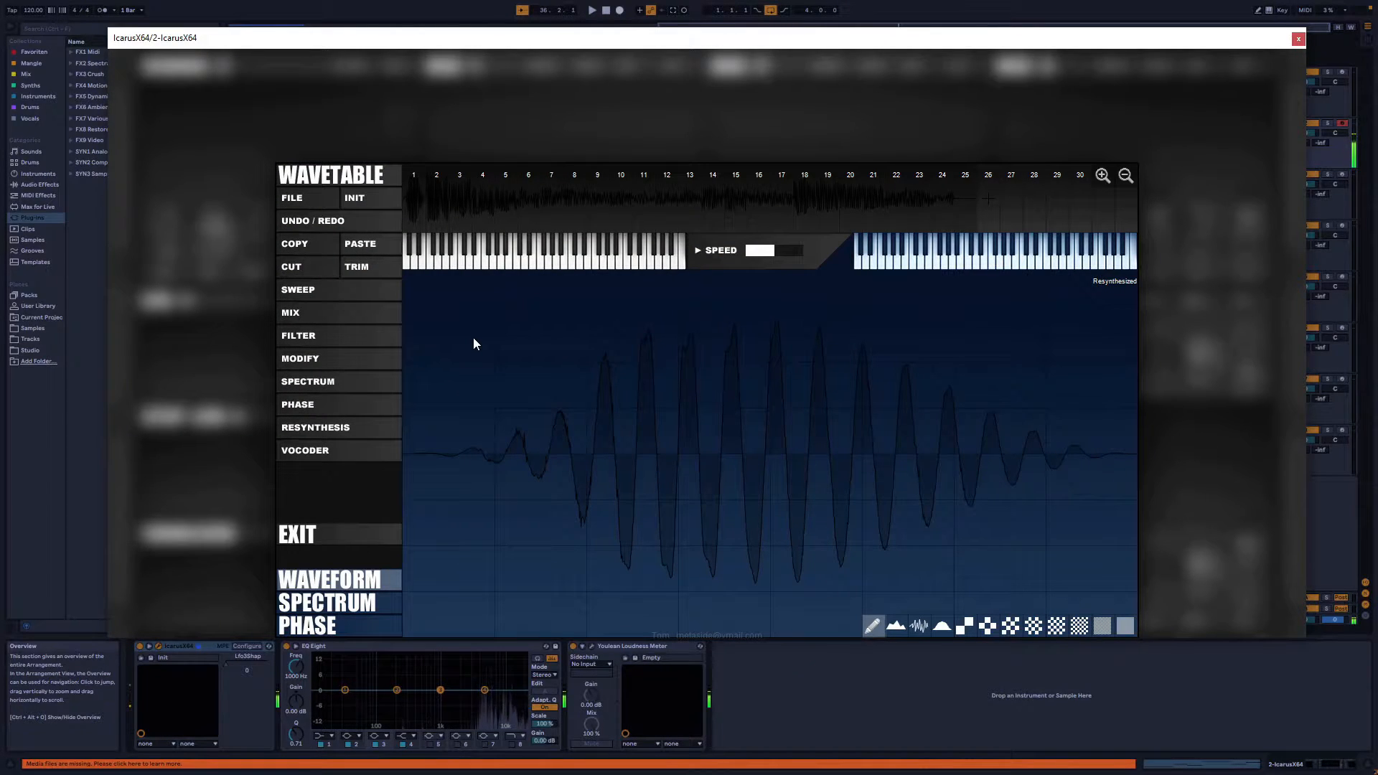
Replace the resynthesized wavetable with a Vocoder Saw version of the first VocSingingHarmon sample
click(320, 454)
click(348, 475)
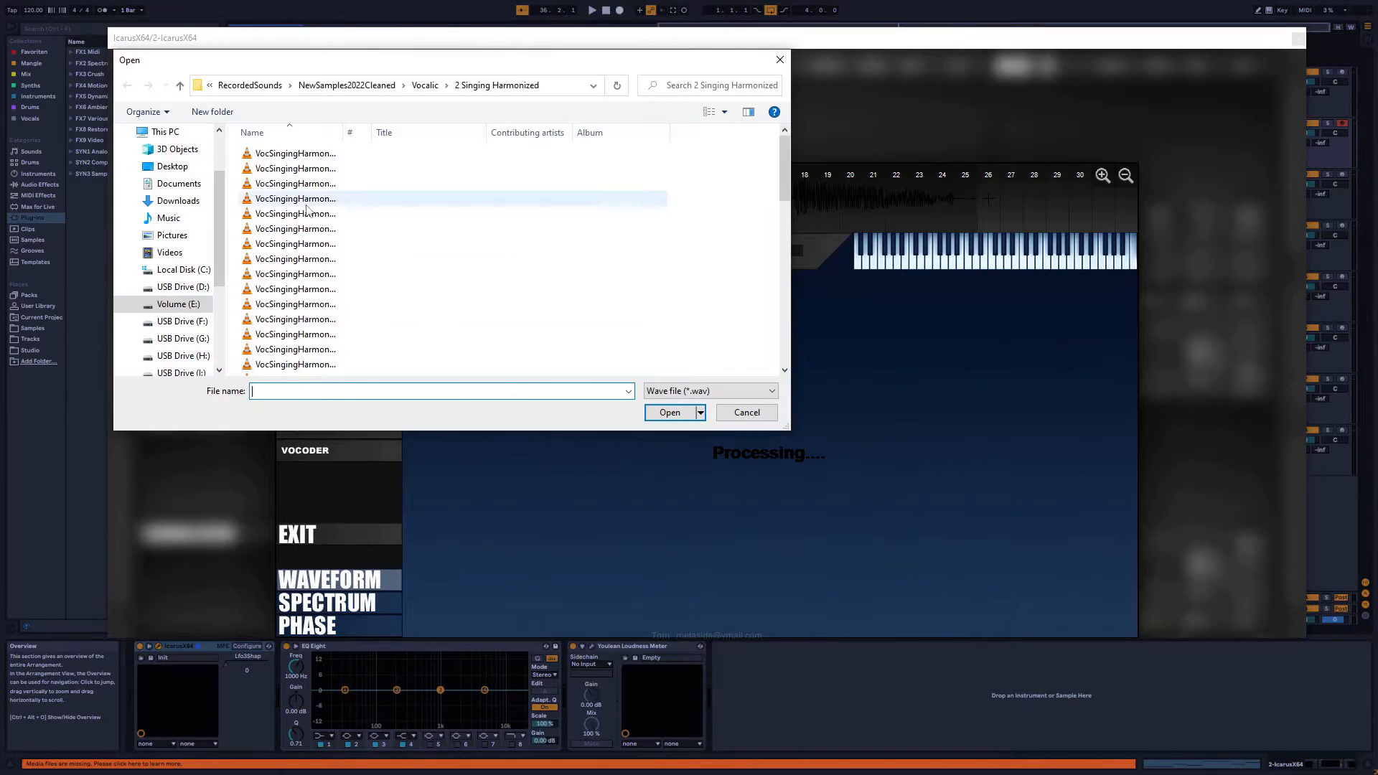
double_click(305, 158)
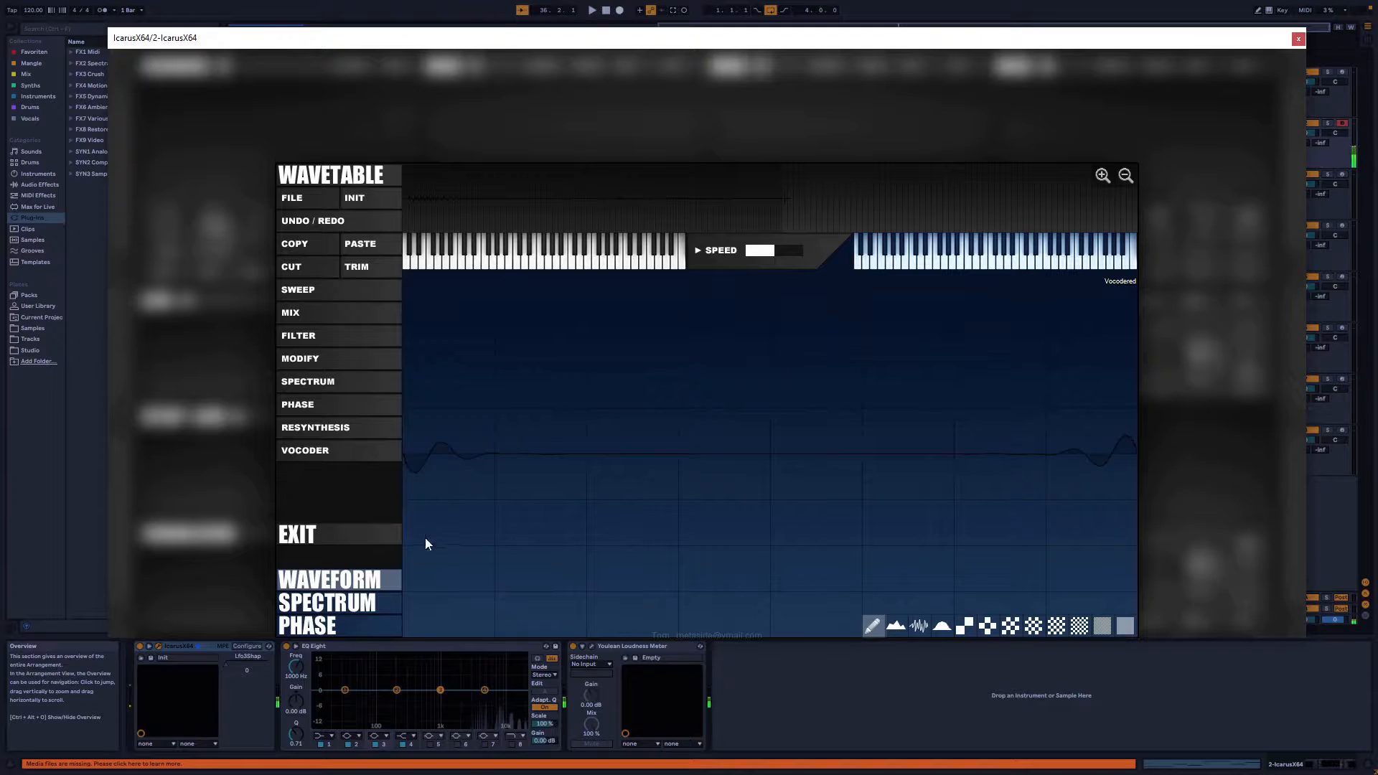
Leave the wavetable editor to lower OSC1's octave, and reopen OSC1's editor
click(290, 538)
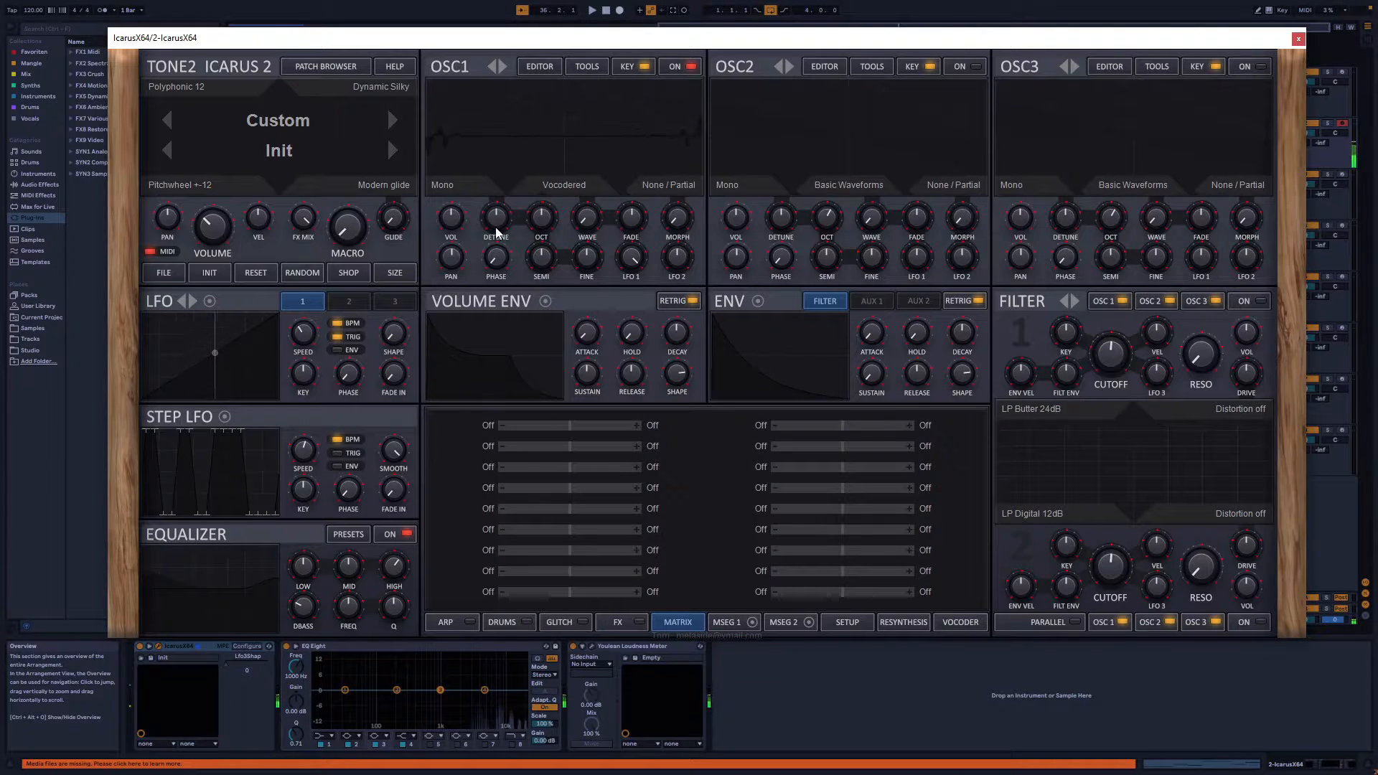
mouse_move(541, 219)
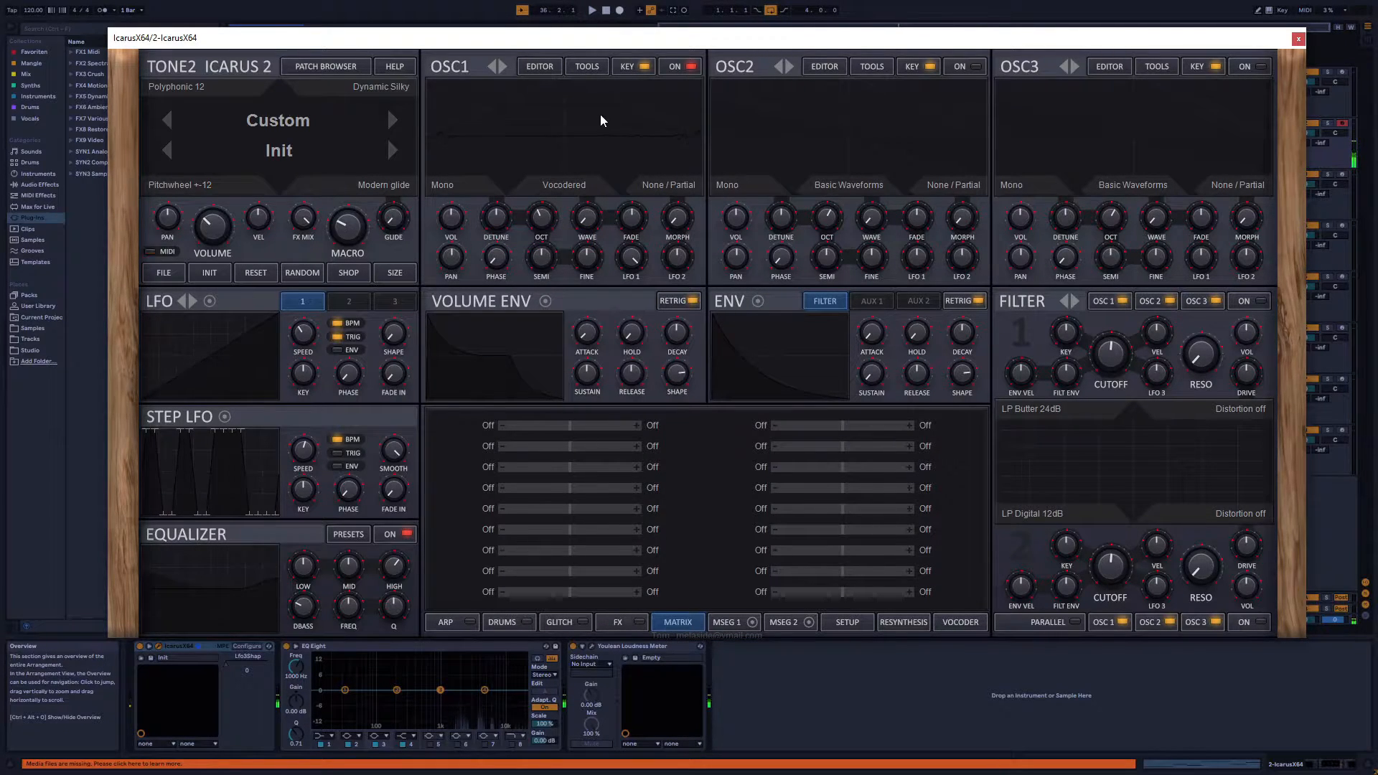
click(540, 65)
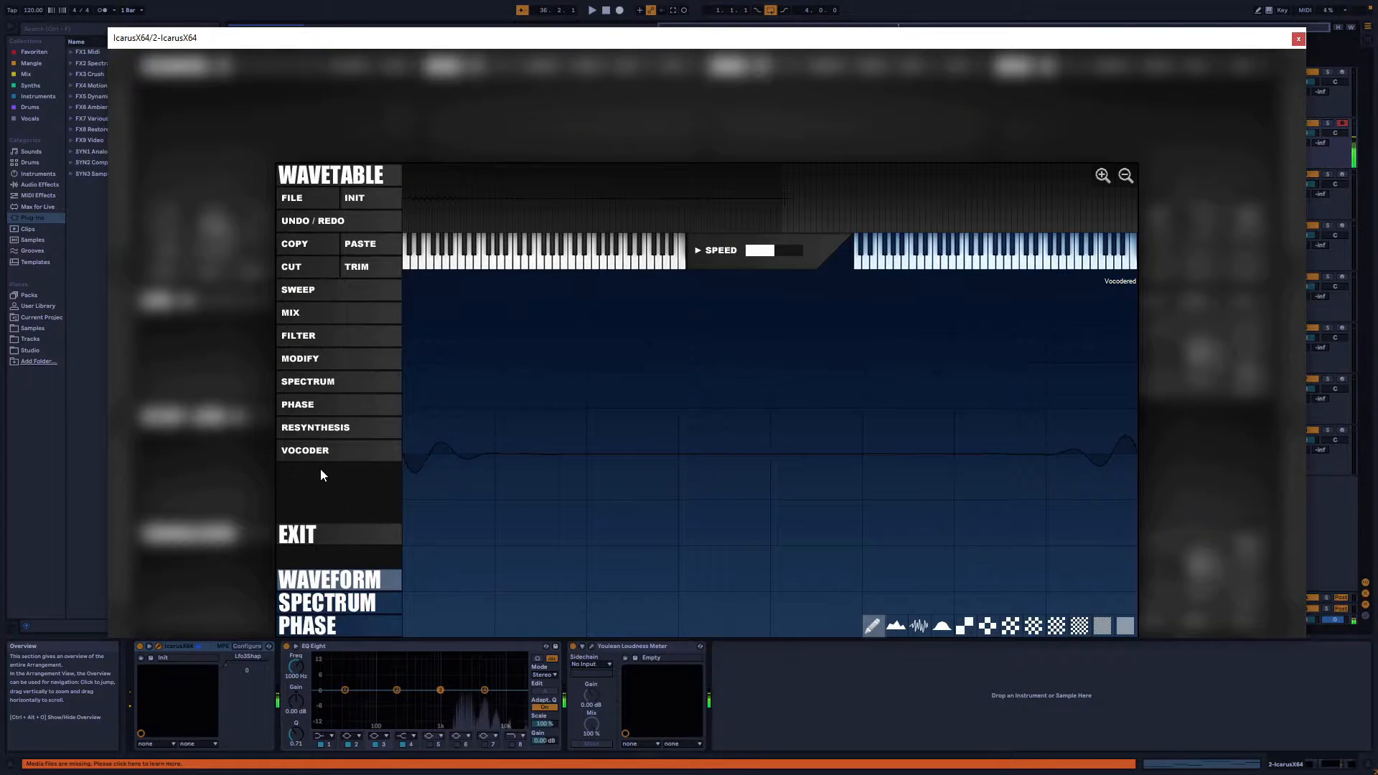
Vocode the first VocSingingHarmon sample with Vocoder Square in OSC1's wavetable
click(331, 443)
click(356, 490)
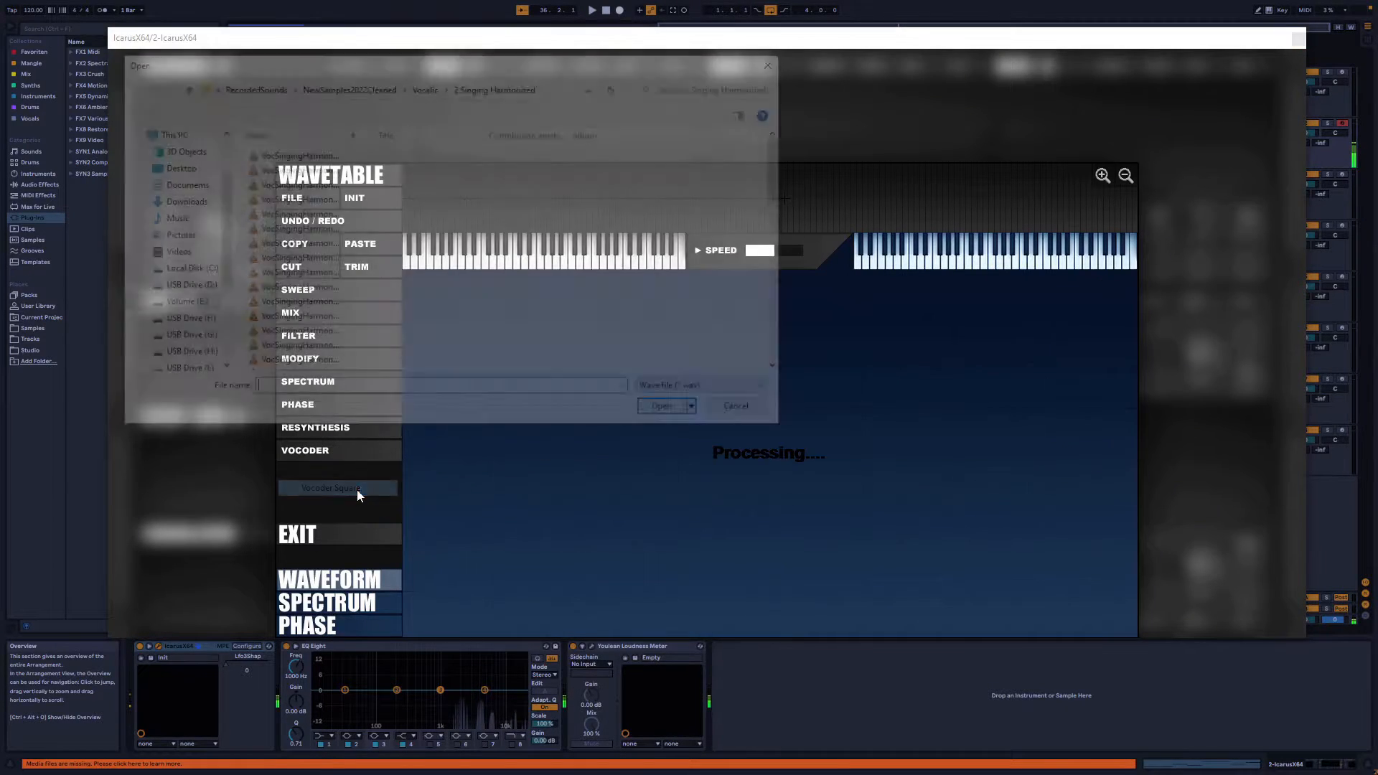
double_click(315, 156)
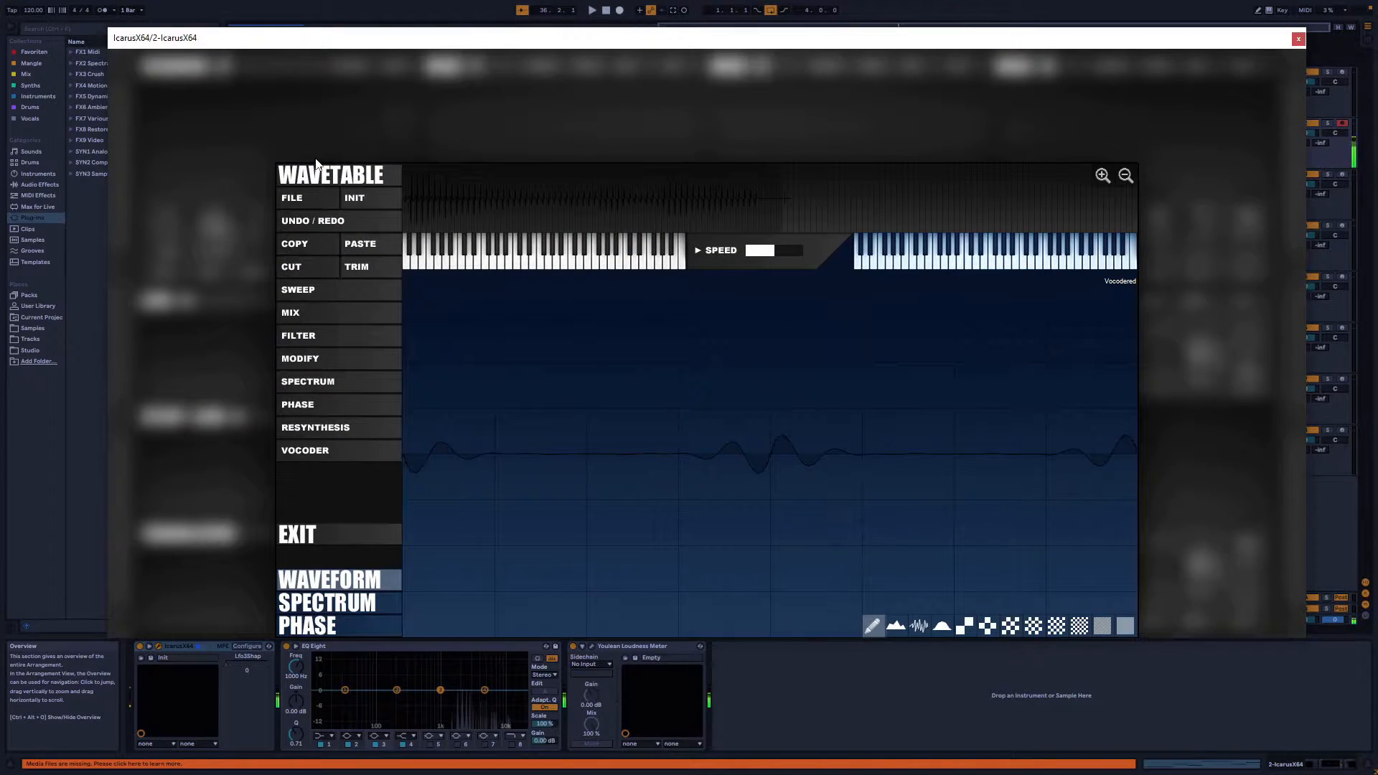
click(326, 428)
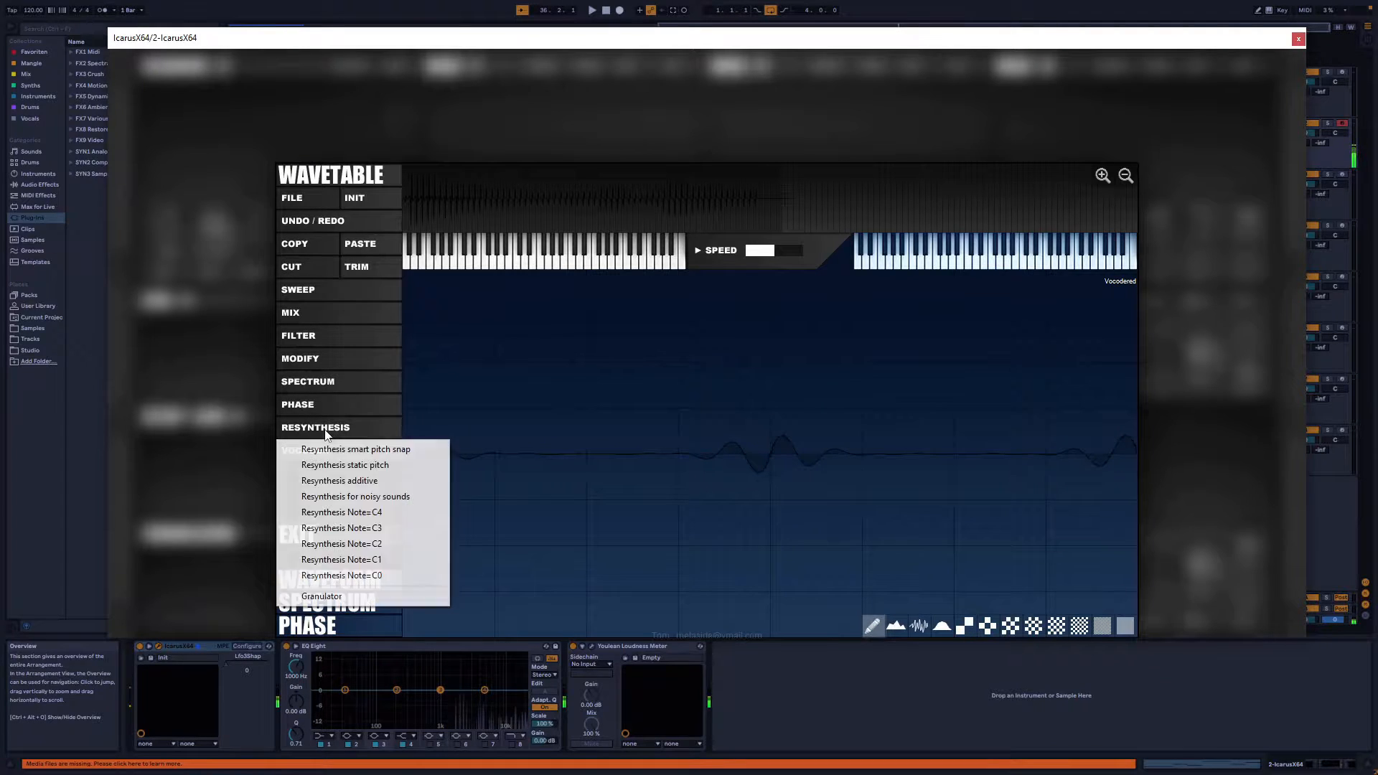
click(406, 384)
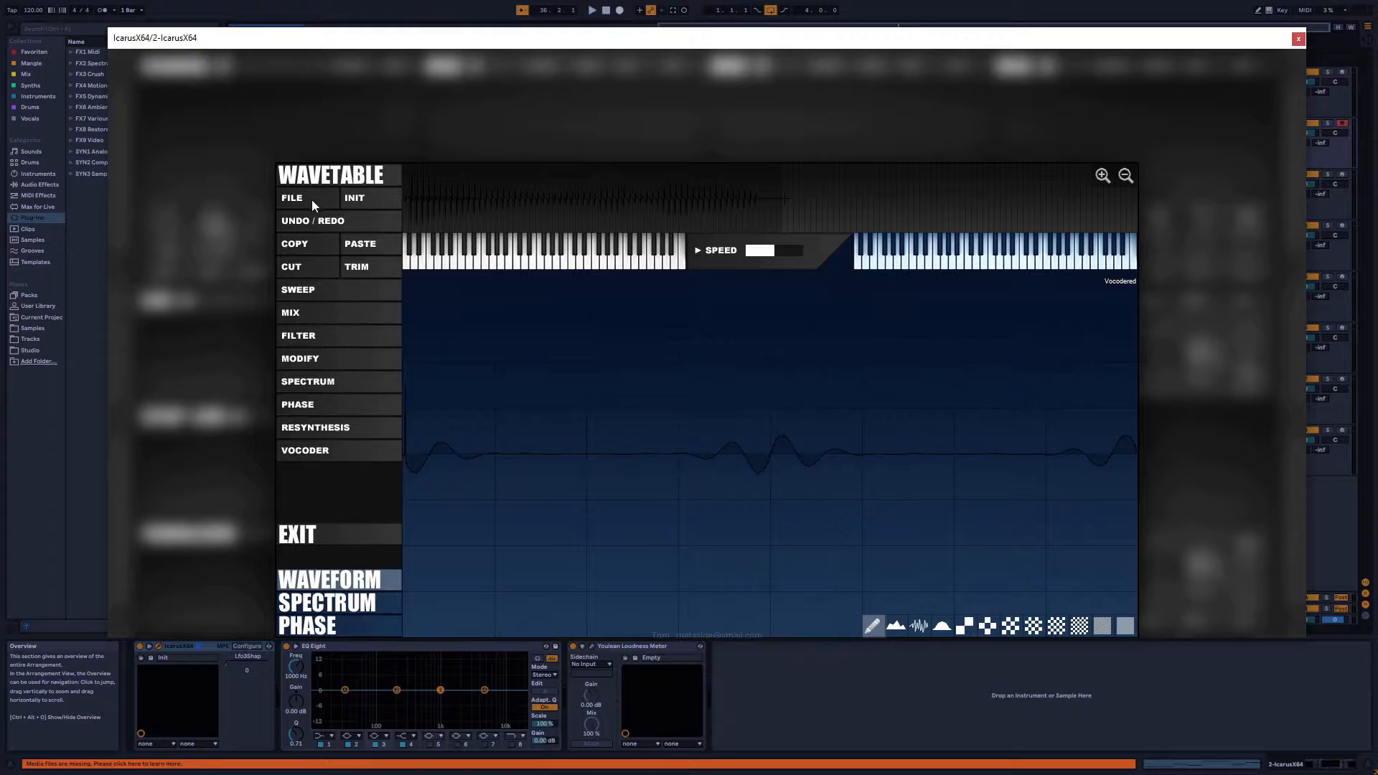
Vocode the VocSingingHarmon sample with Vocoder Silky, and run the vocoder a second time for comparison
click(318, 454)
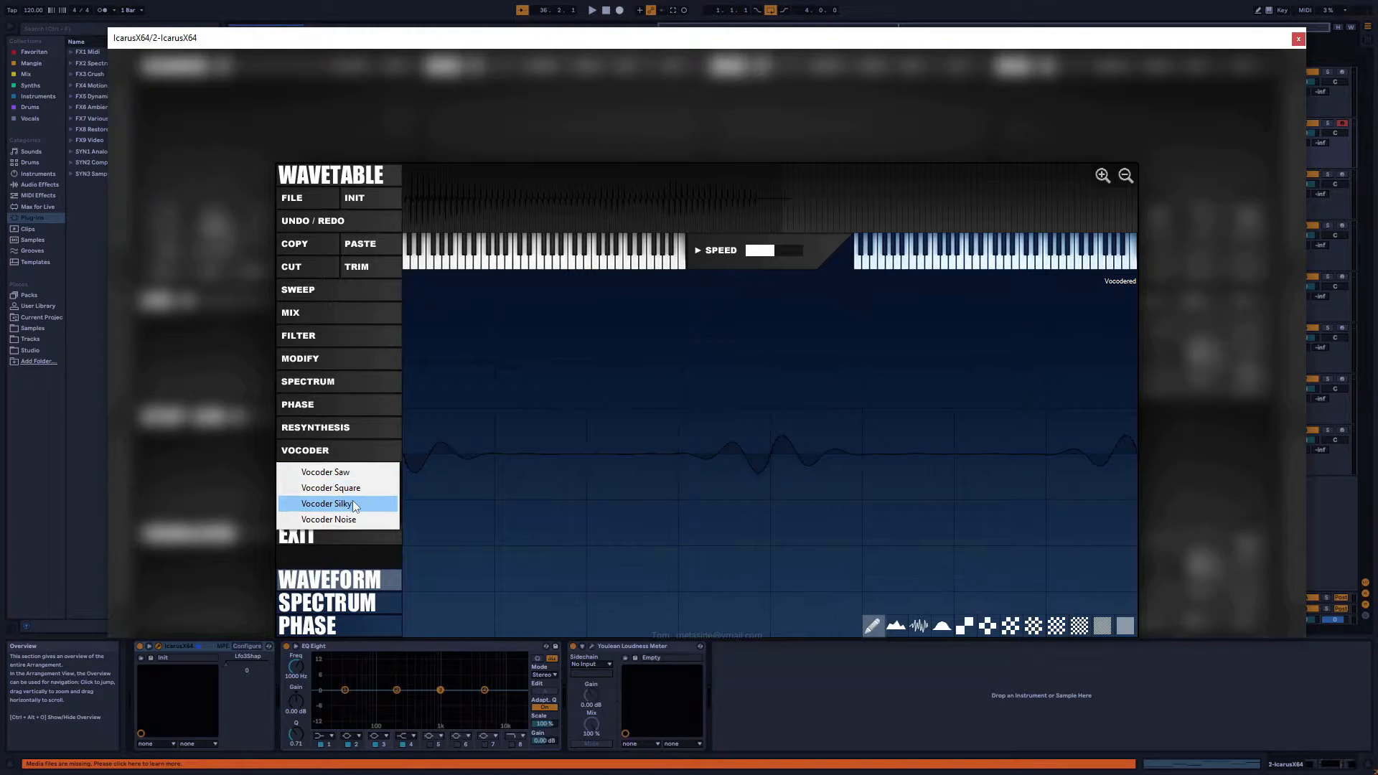
click(355, 505)
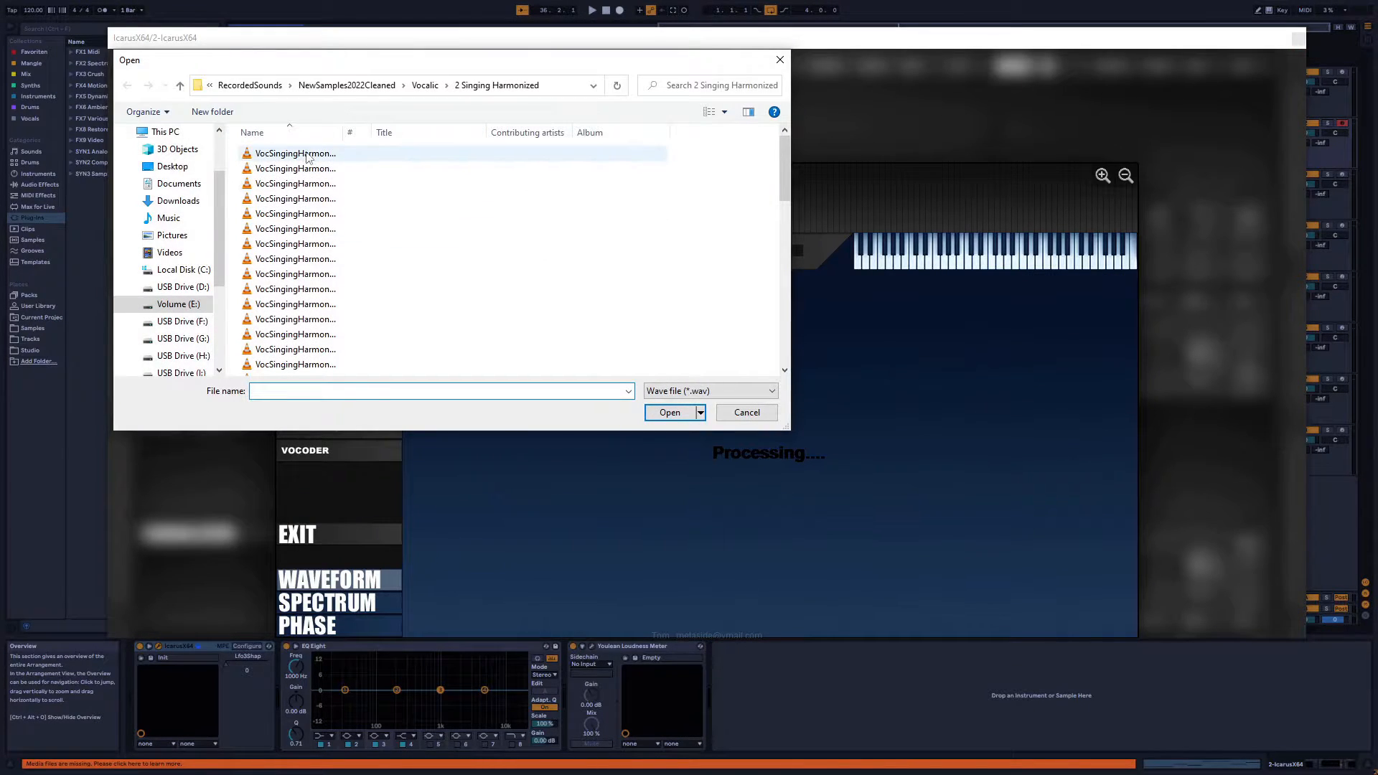
double_click(341, 158)
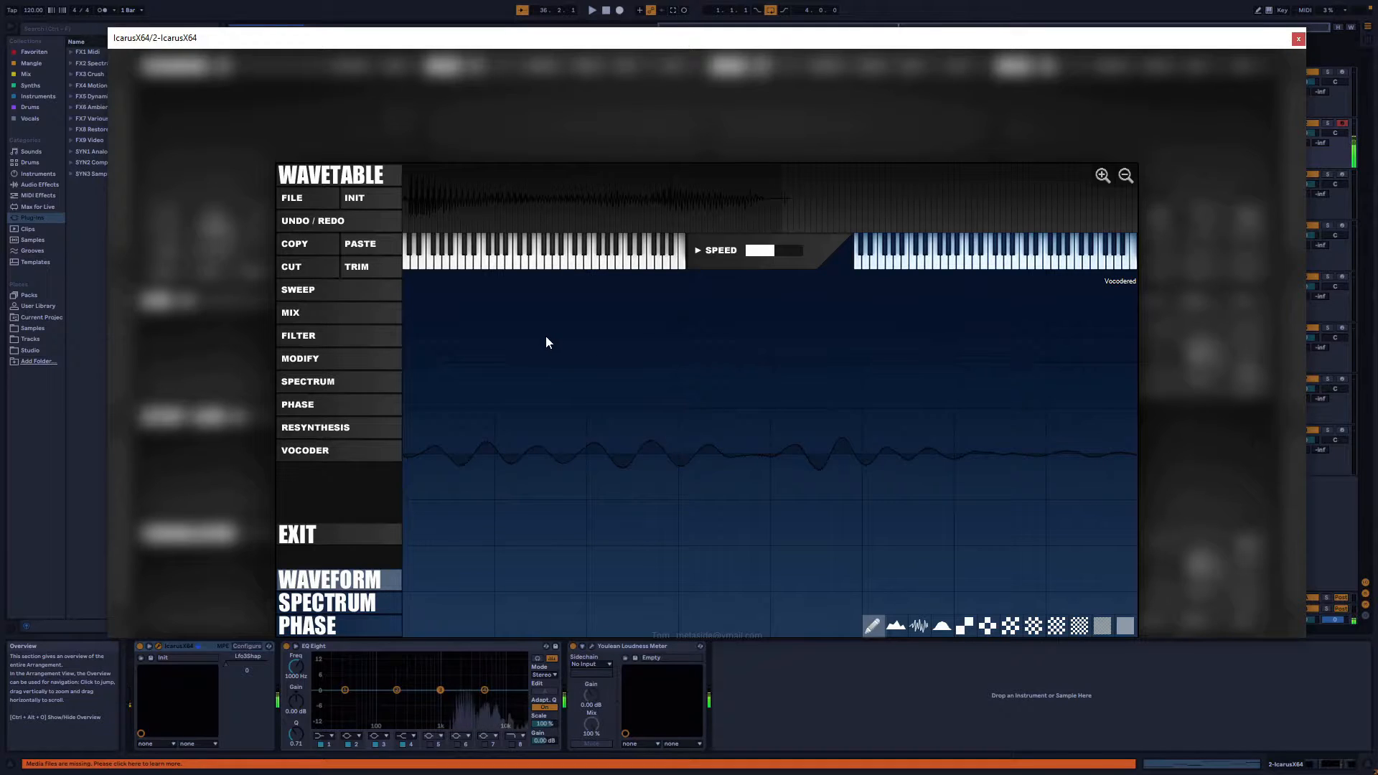
click(322, 453)
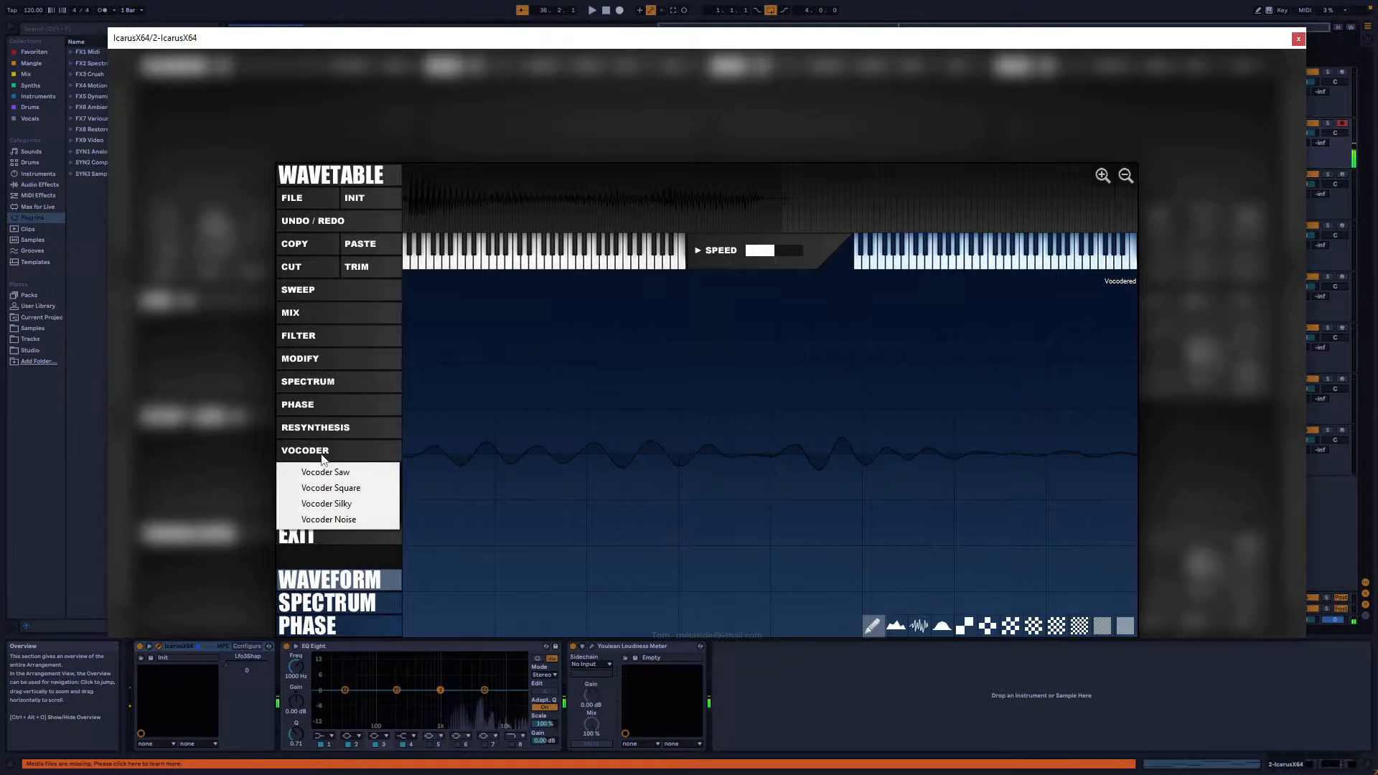
click(345, 506)
double_click(315, 167)
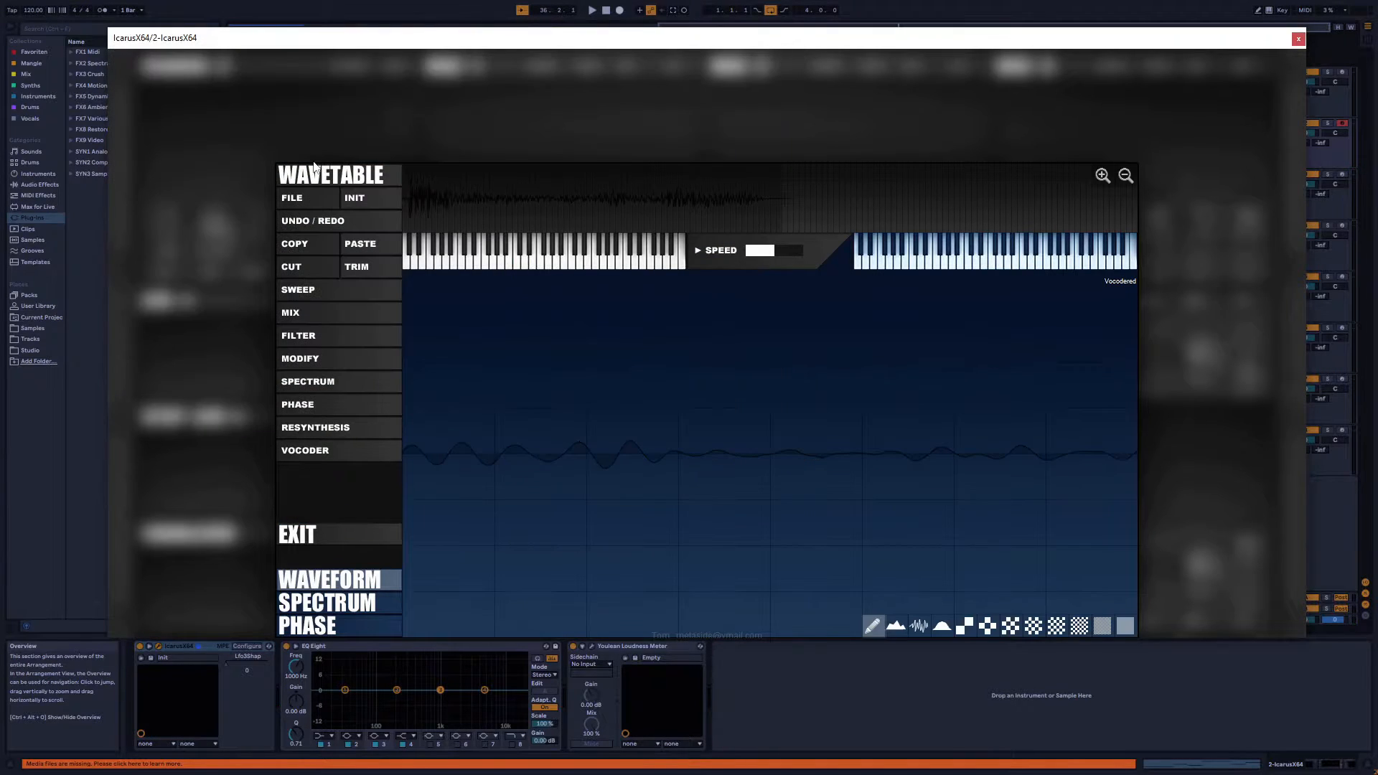
Switch the wavetable back to a Vocoder Saw version of the first VocSingingHarmon sample
click(302, 450)
click(333, 472)
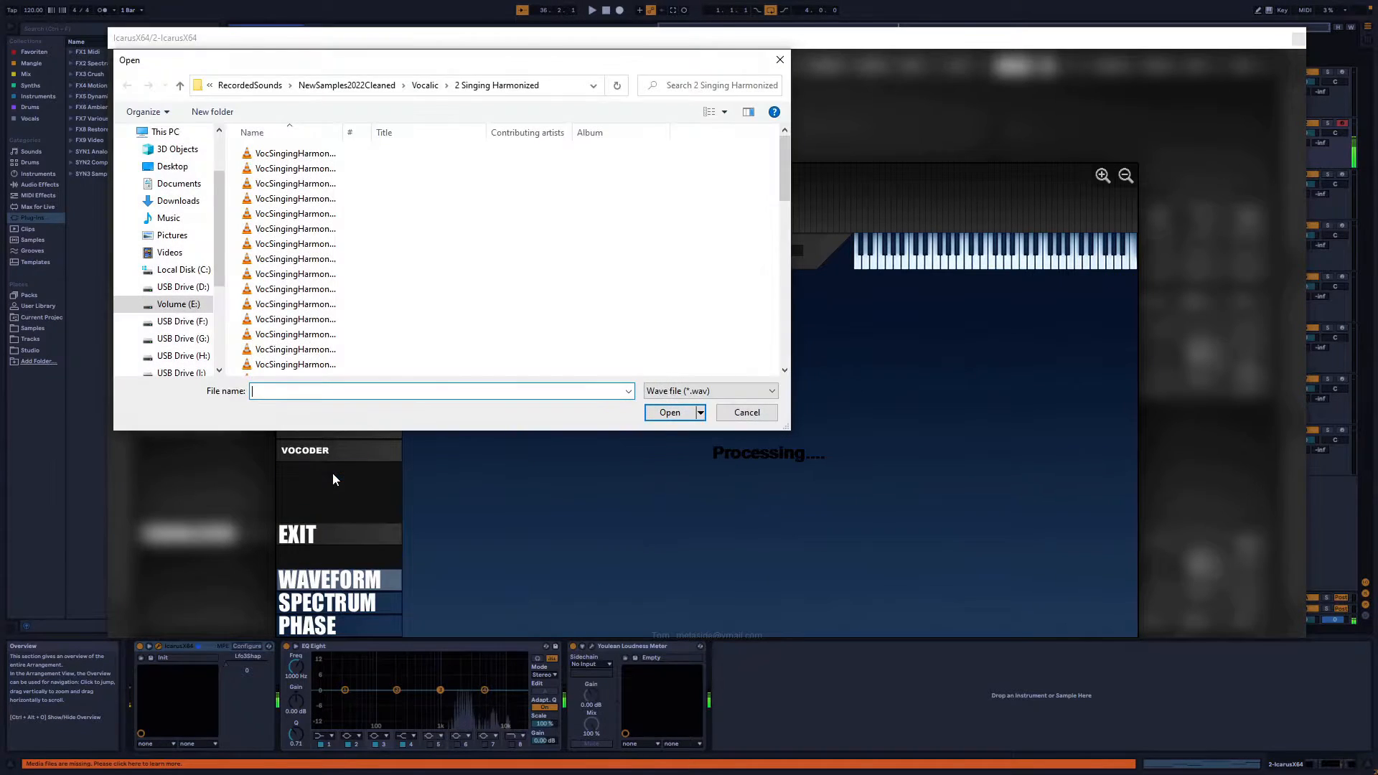
double_click(316, 153)
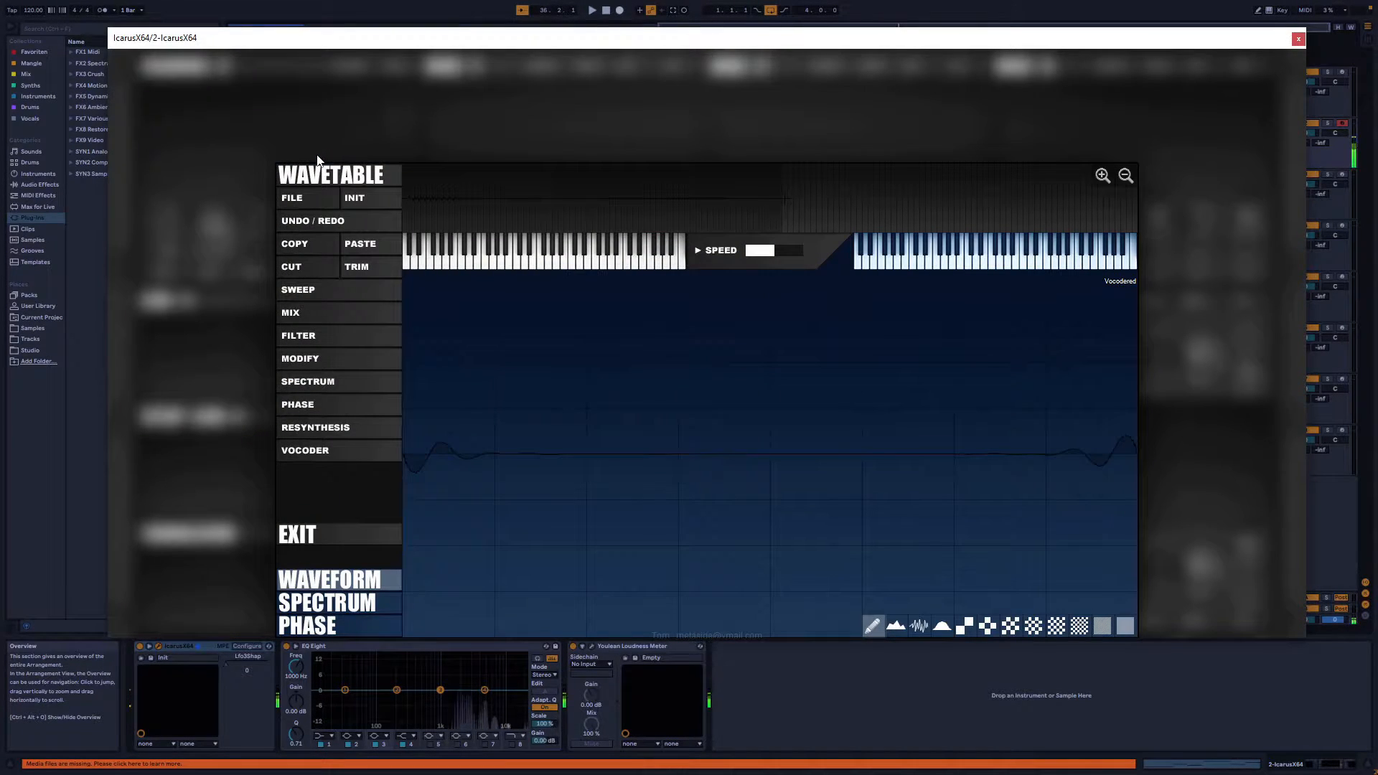
Replace the saw version with a Vocoder Square wavetable made from VocSingingHarmonized01 (1).wav
click(329, 452)
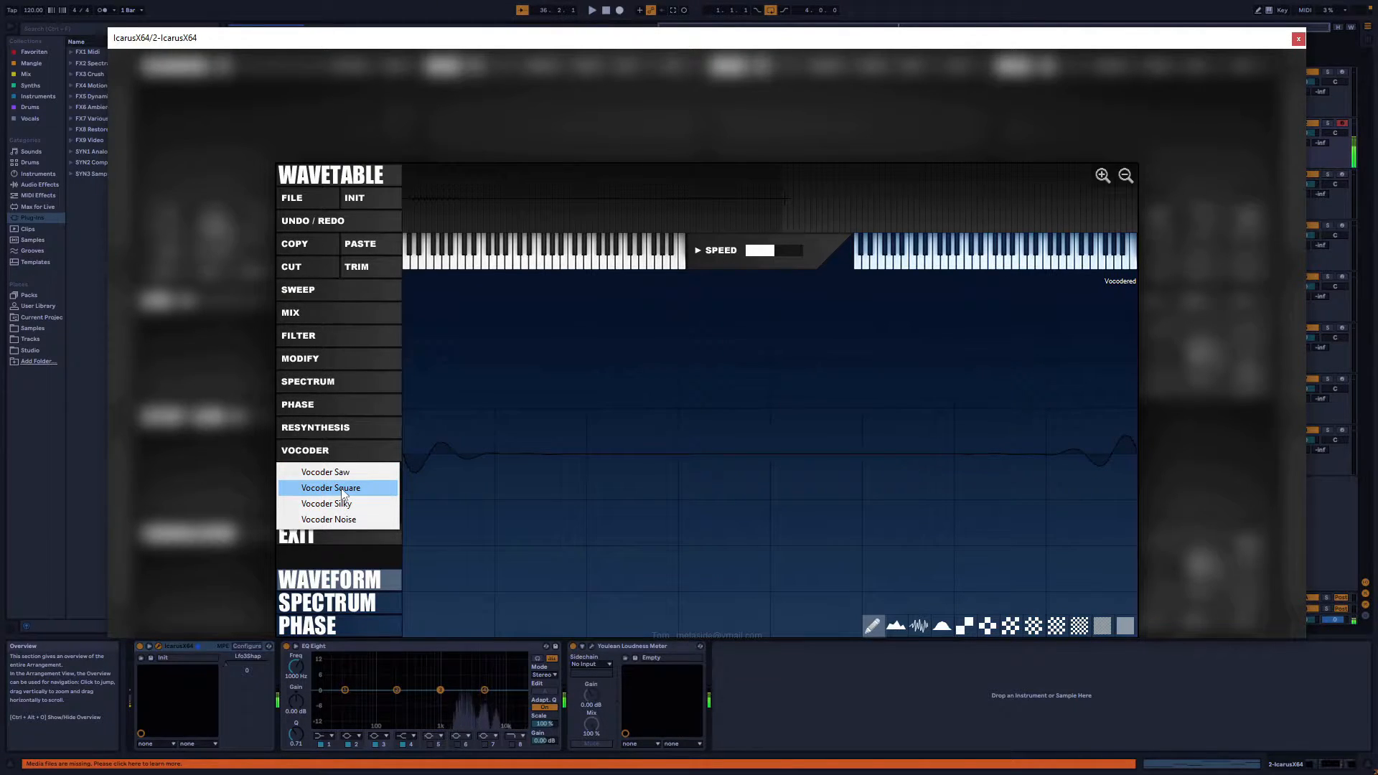
click(341, 488)
double_click(302, 158)
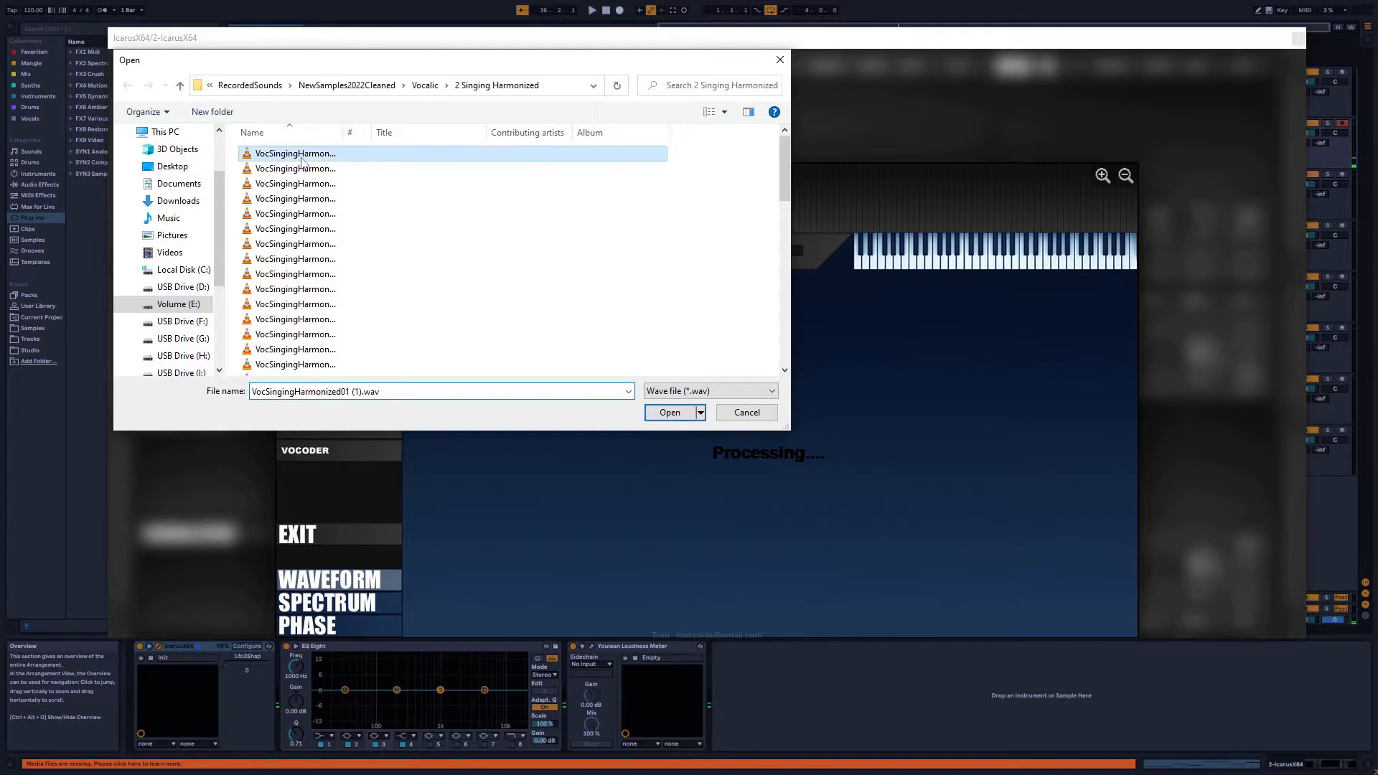
Vocode a VocSingingHarmon sample into OSC1's wavetable with one vocoder mode, and repeat with a different mode for comparison
click(315, 458)
click(331, 504)
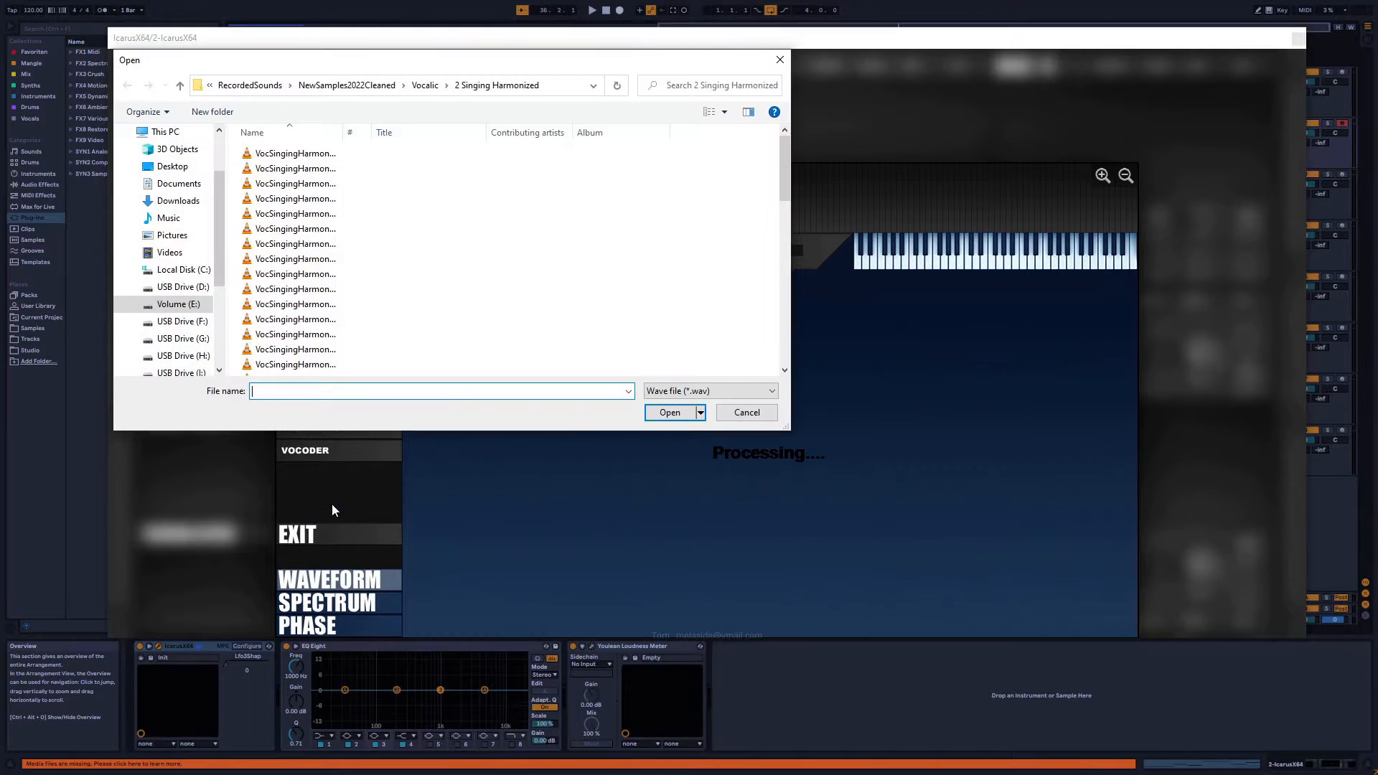
double_click(323, 170)
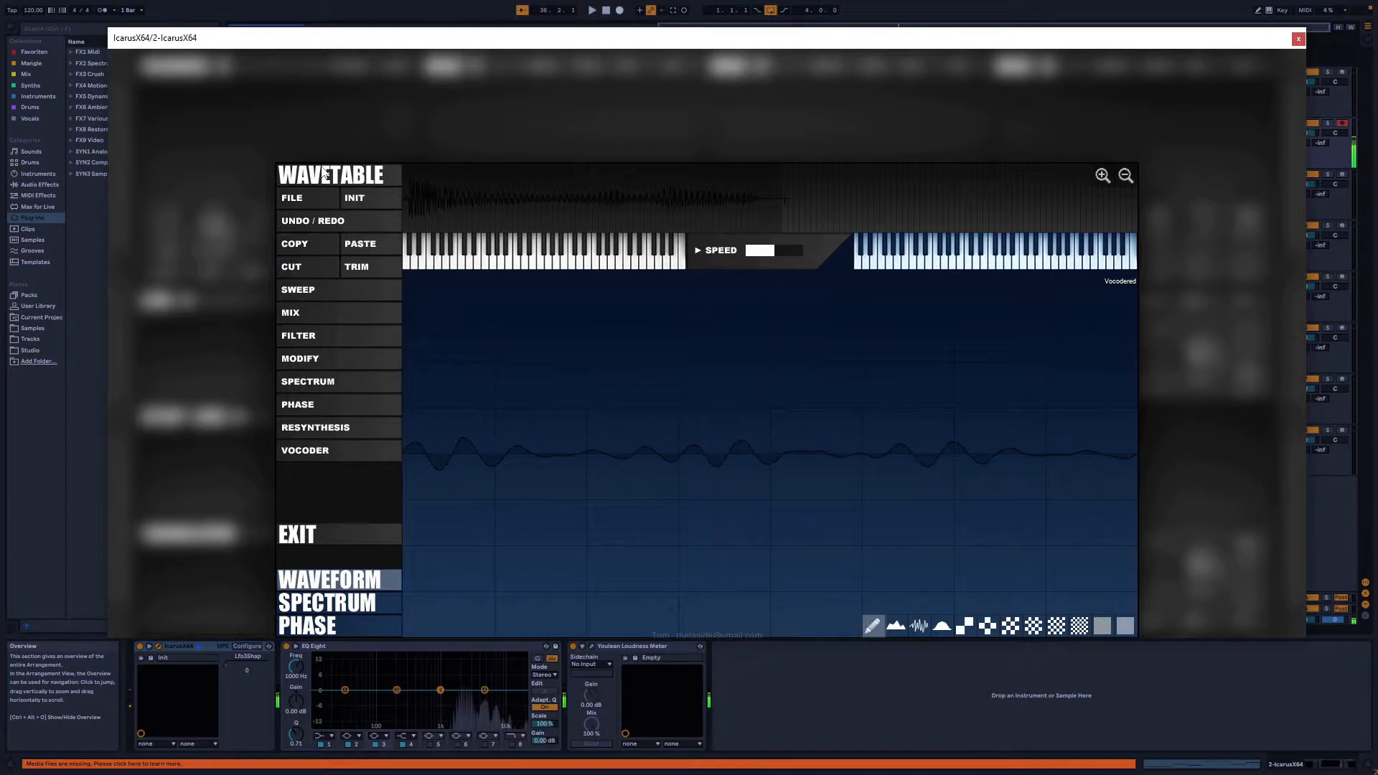
click(313, 454)
click(343, 515)
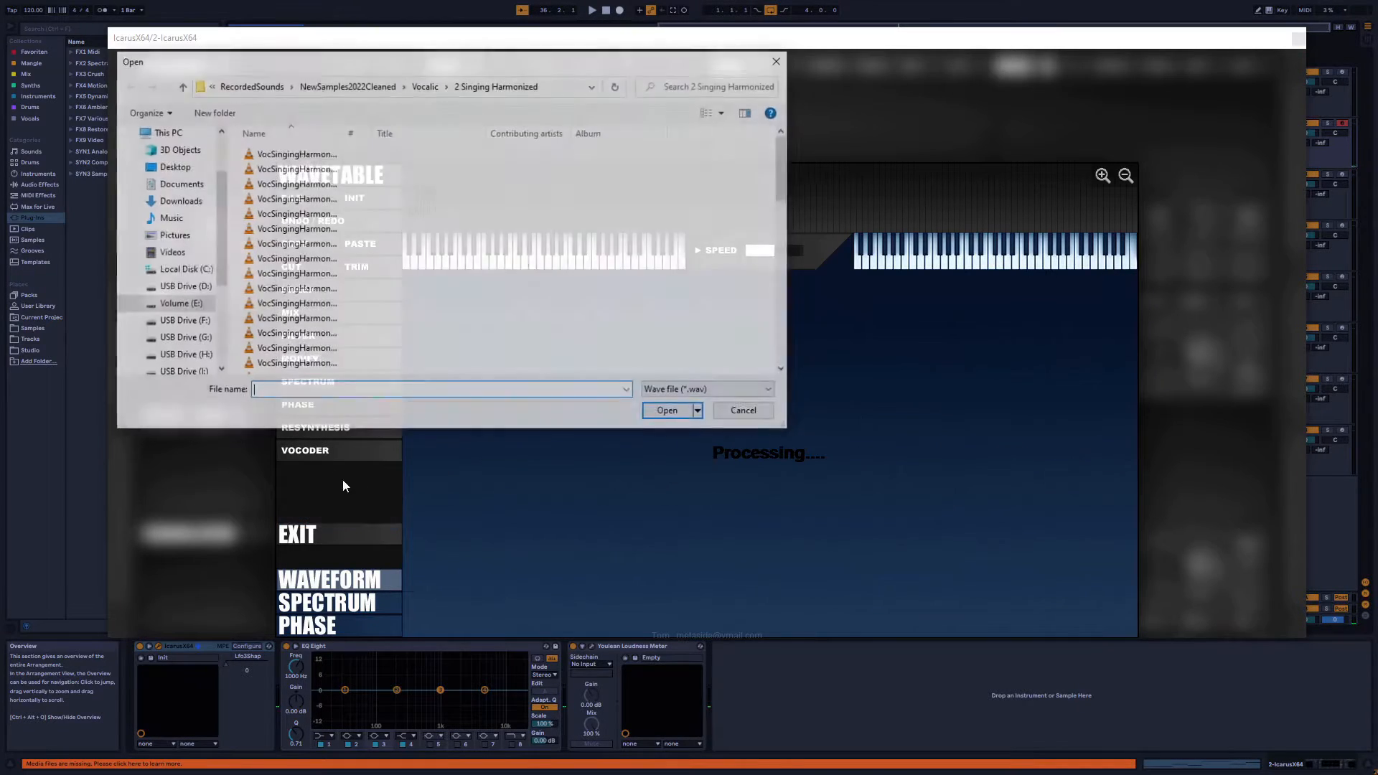
double_click(312, 163)
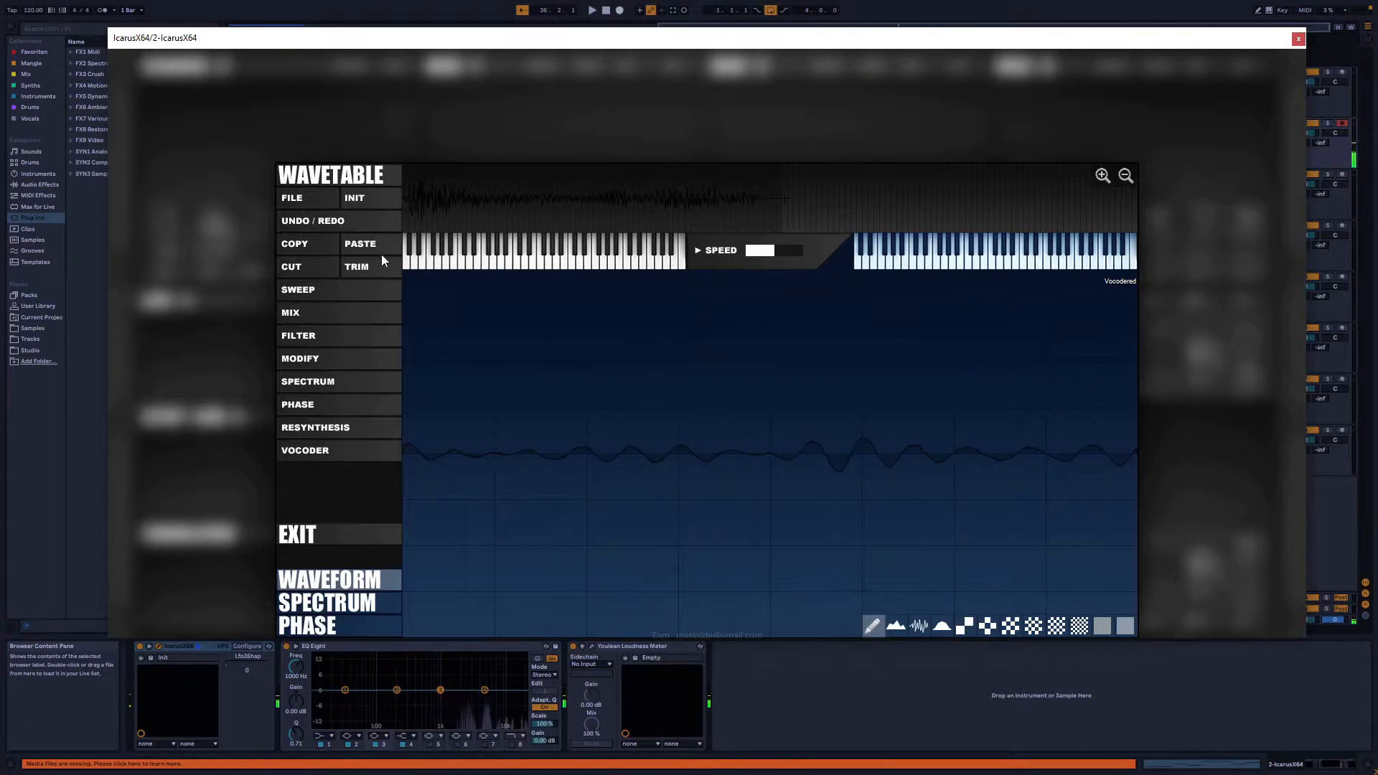
click(316, 407)
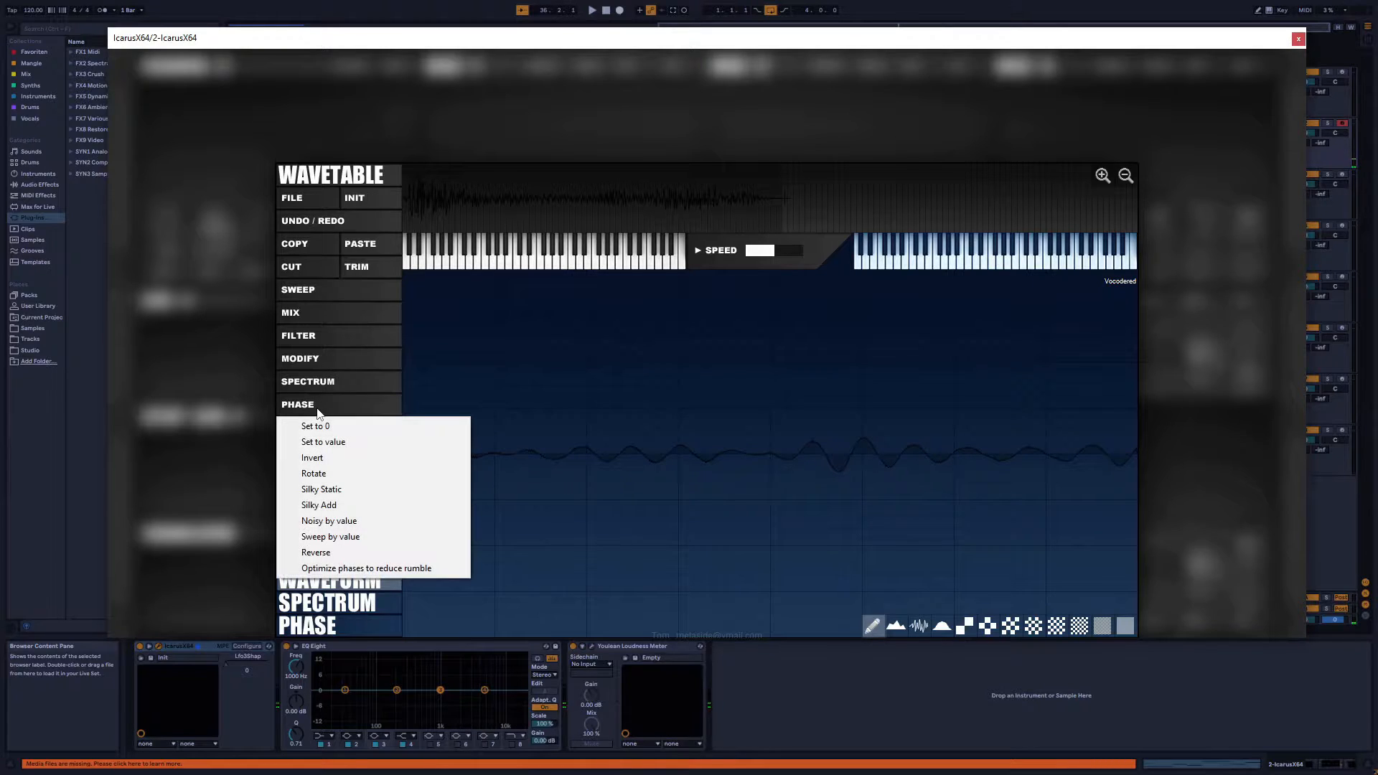
click(406, 381)
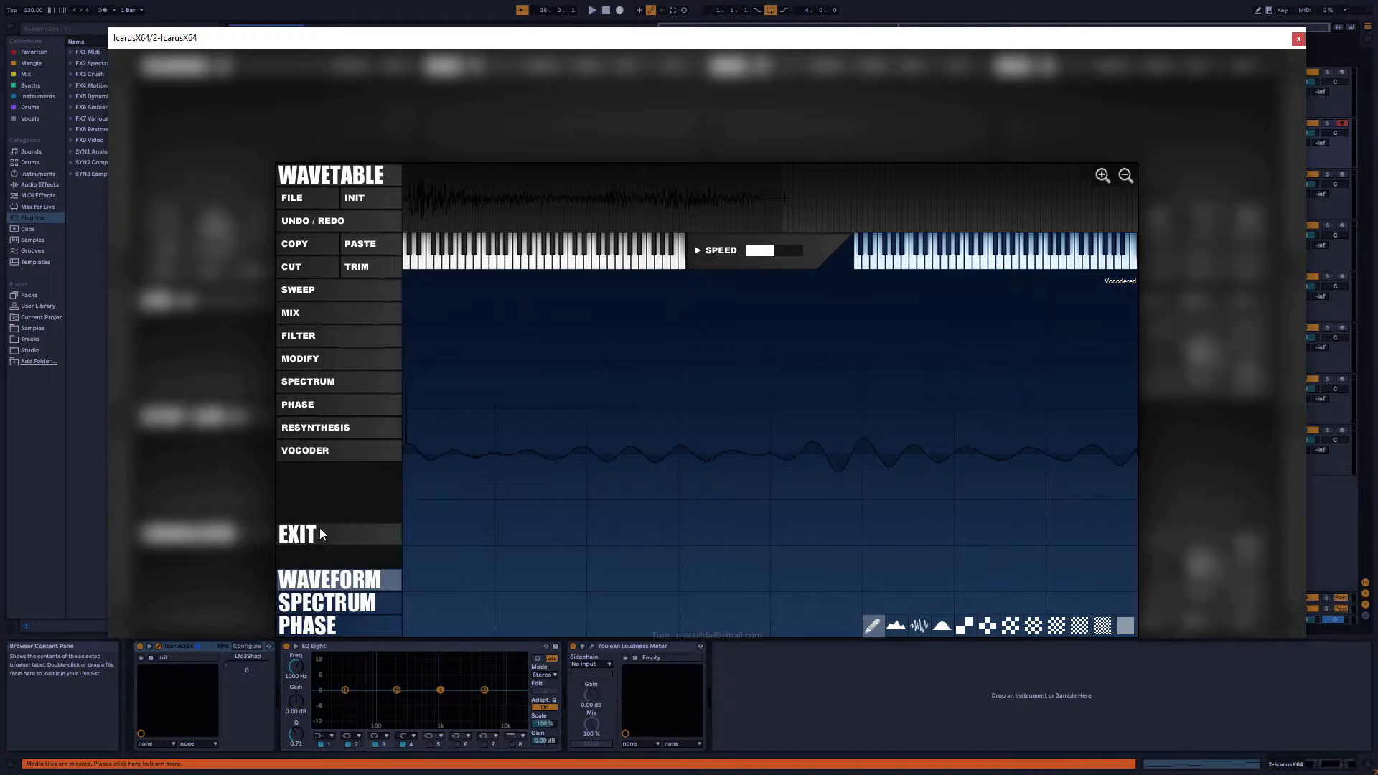
click(335, 224)
Resynthesize the twelfth VocSingingHarmon sample with smart pitch snap and return to OSC1's main controls
click(326, 433)
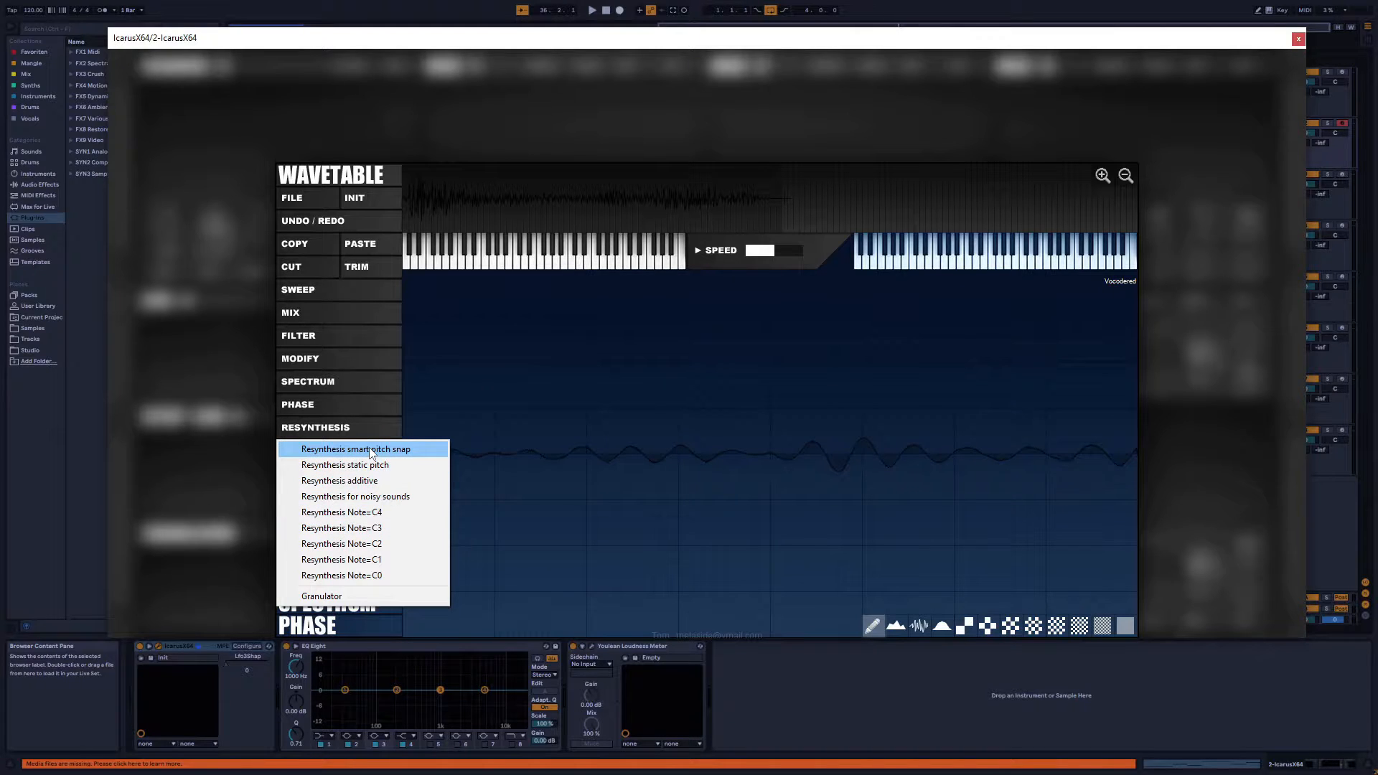
click(369, 449)
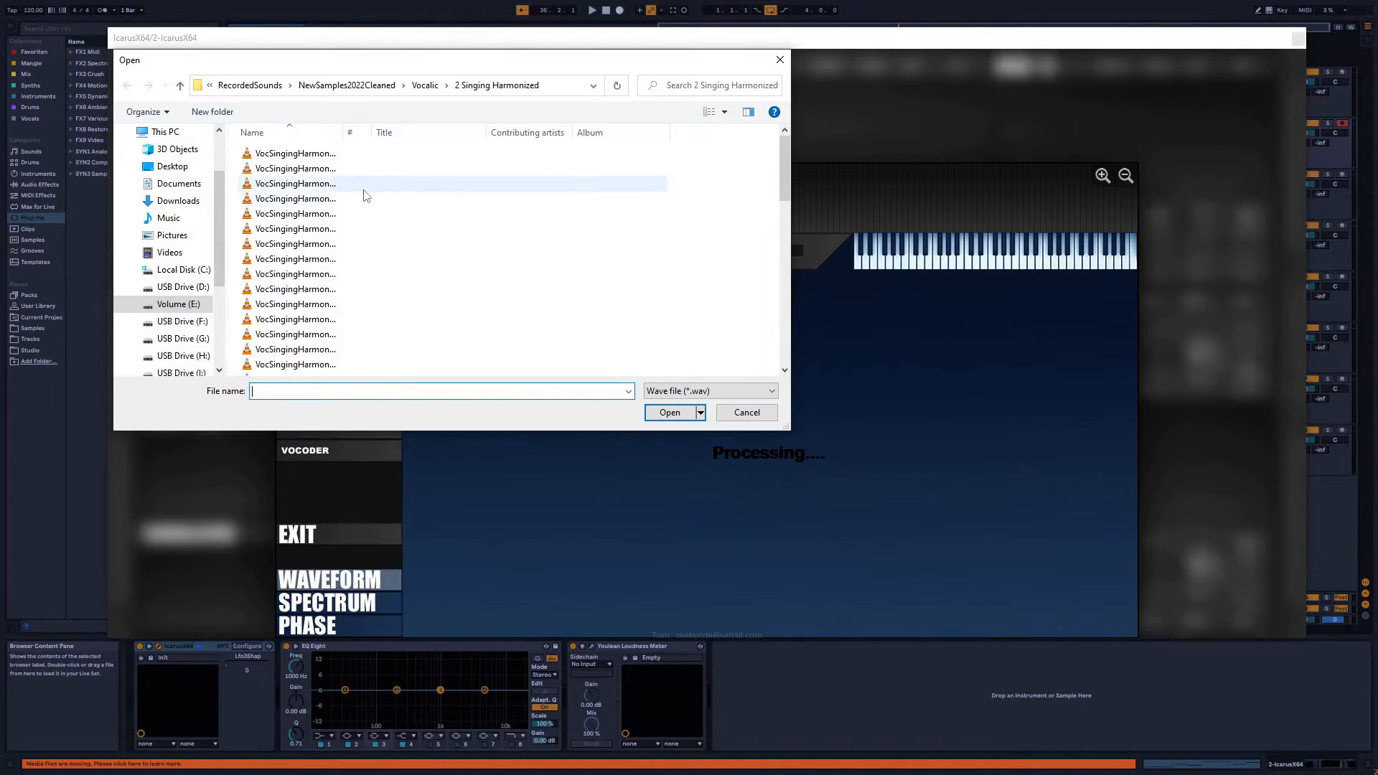
double_click(294, 319)
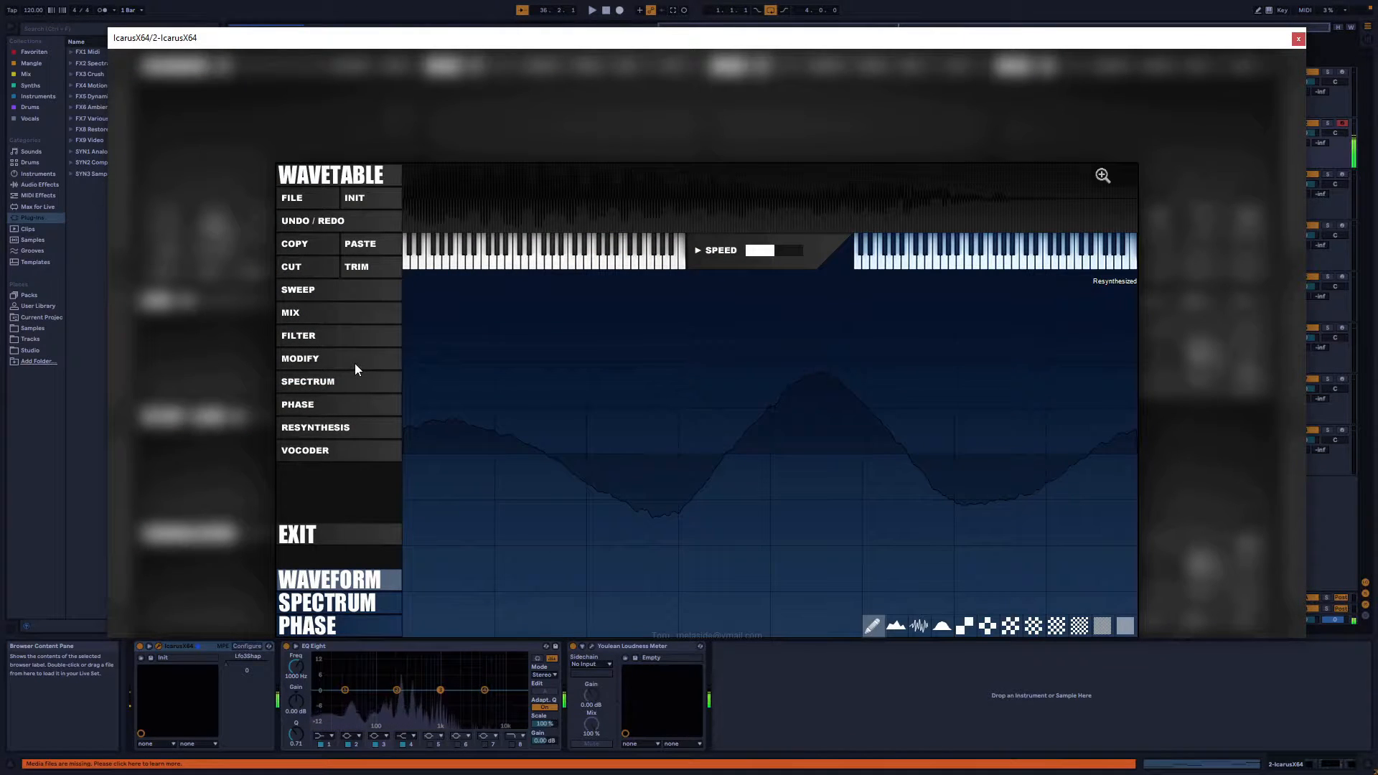
click(300, 540)
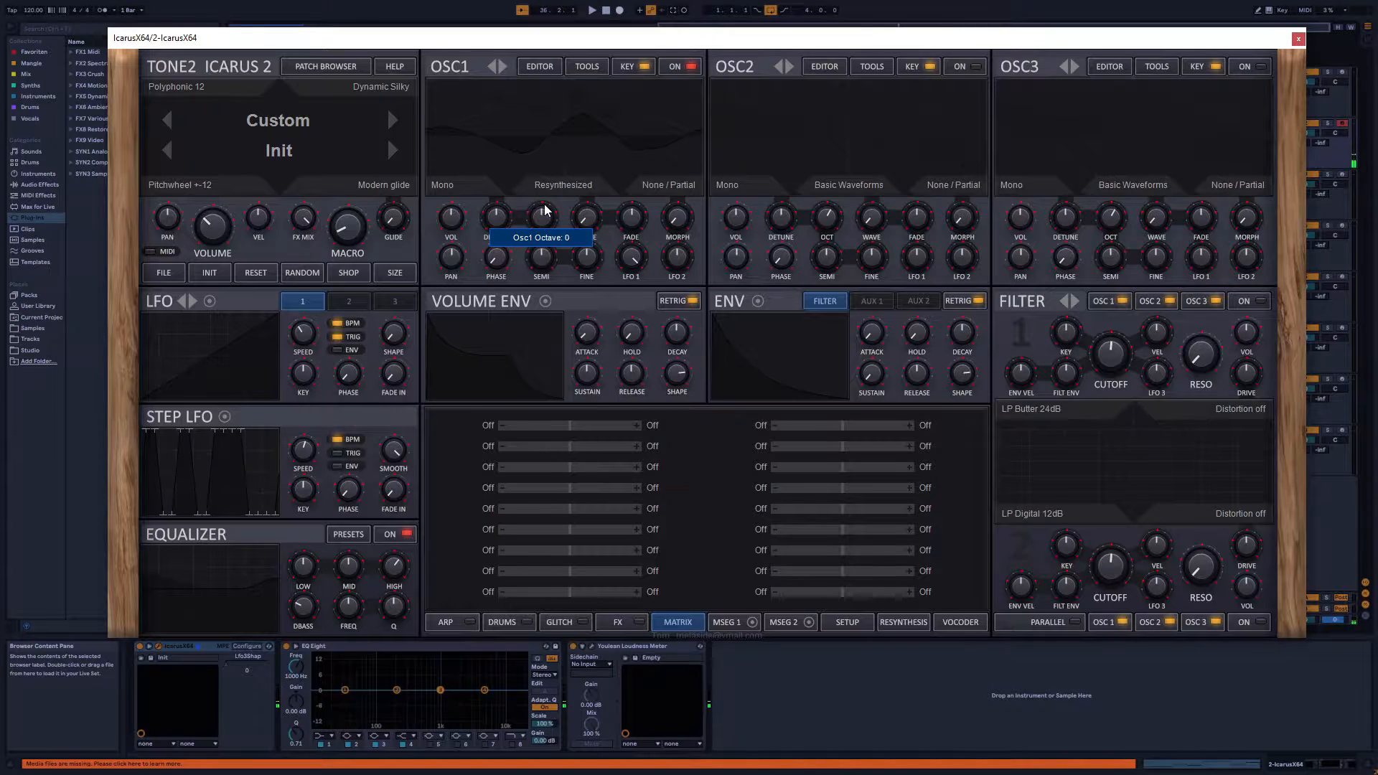
Load the first VocSingingHarmon sample into OSC1's wavetable with the resynthesis Granulator, and lower the oscillator's octave
click(566, 86)
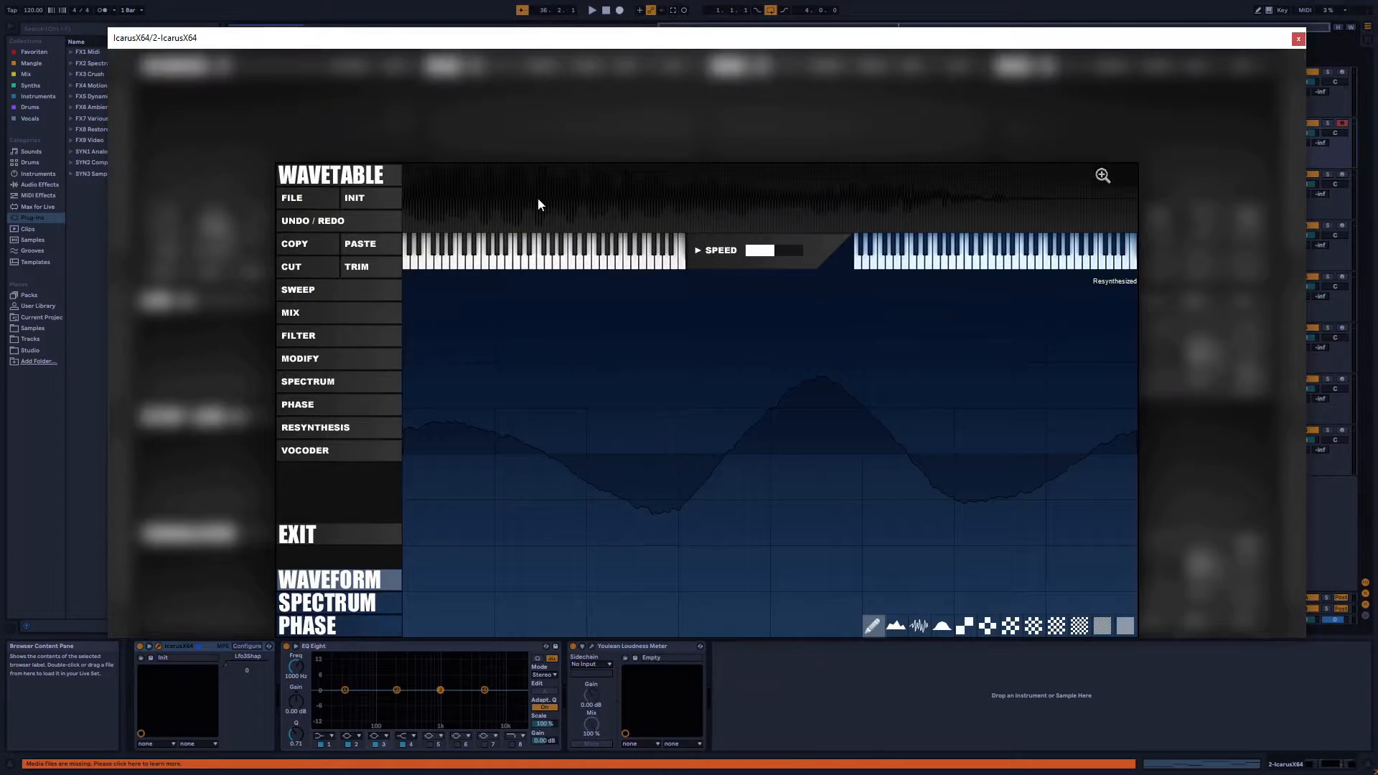
click(305, 431)
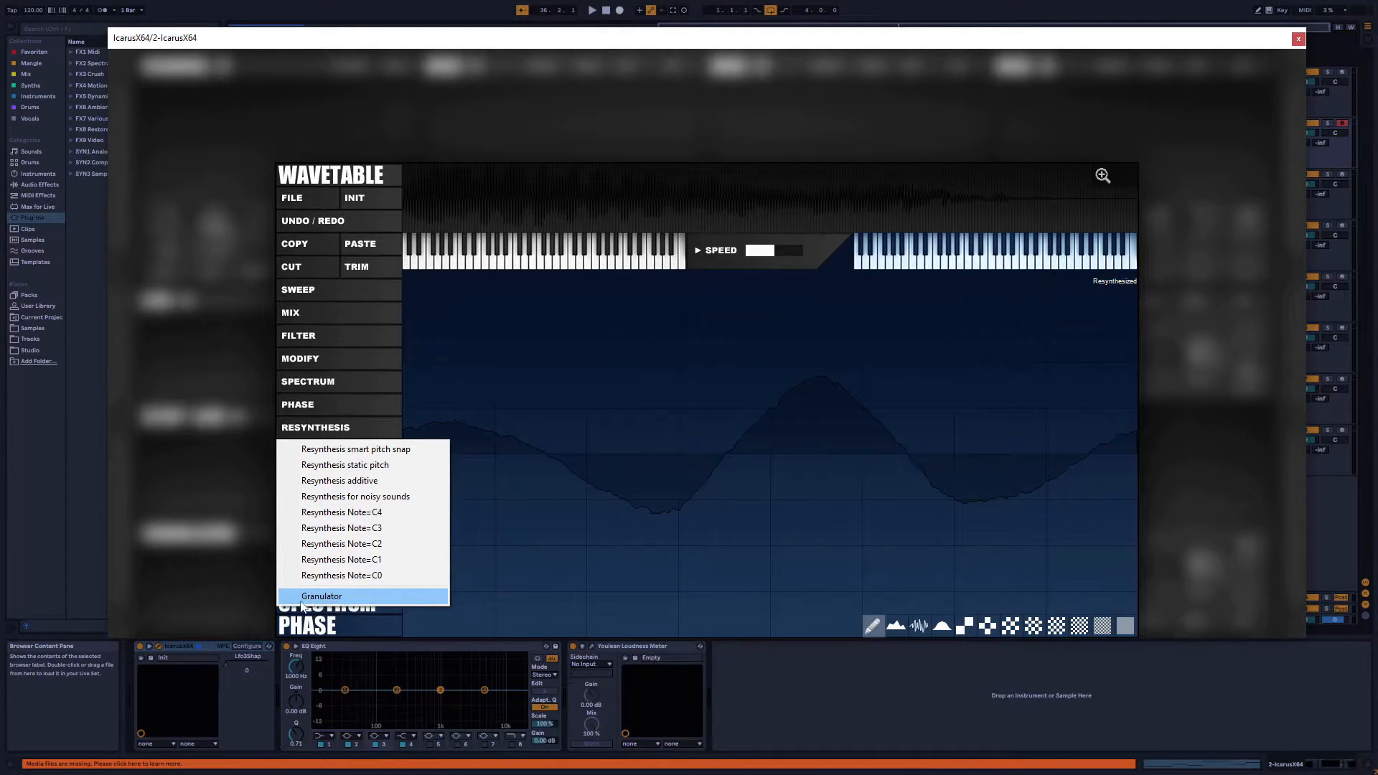
click(340, 424)
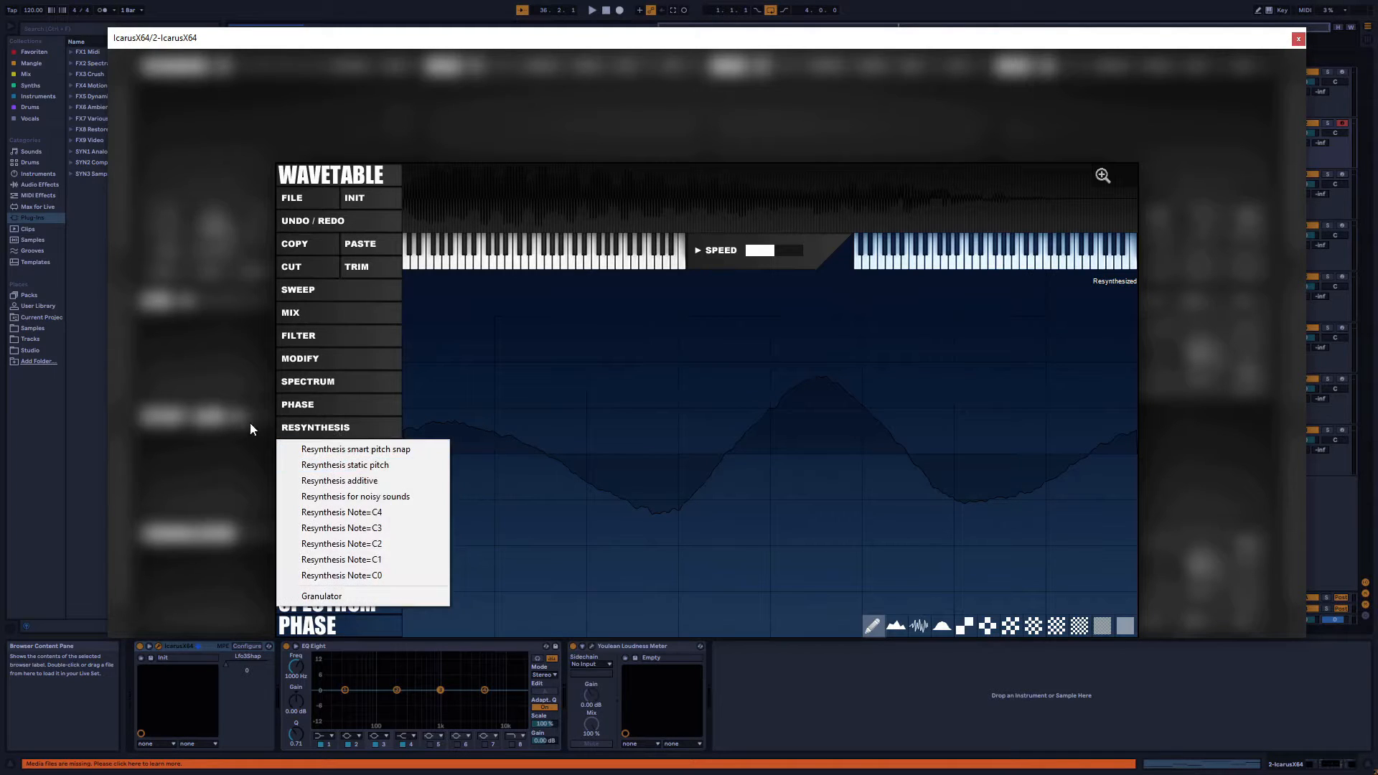
click(251, 426)
click(321, 436)
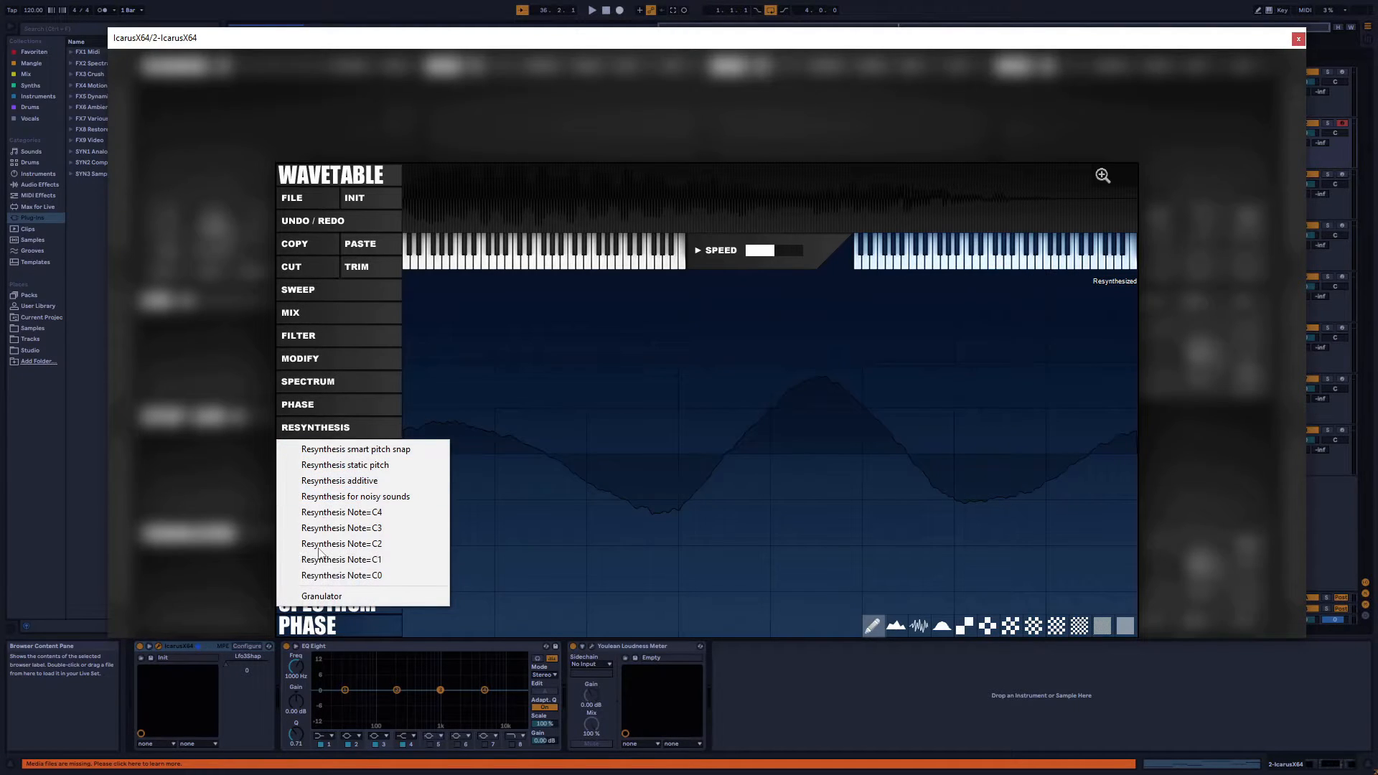
click(326, 597)
double_click(336, 153)
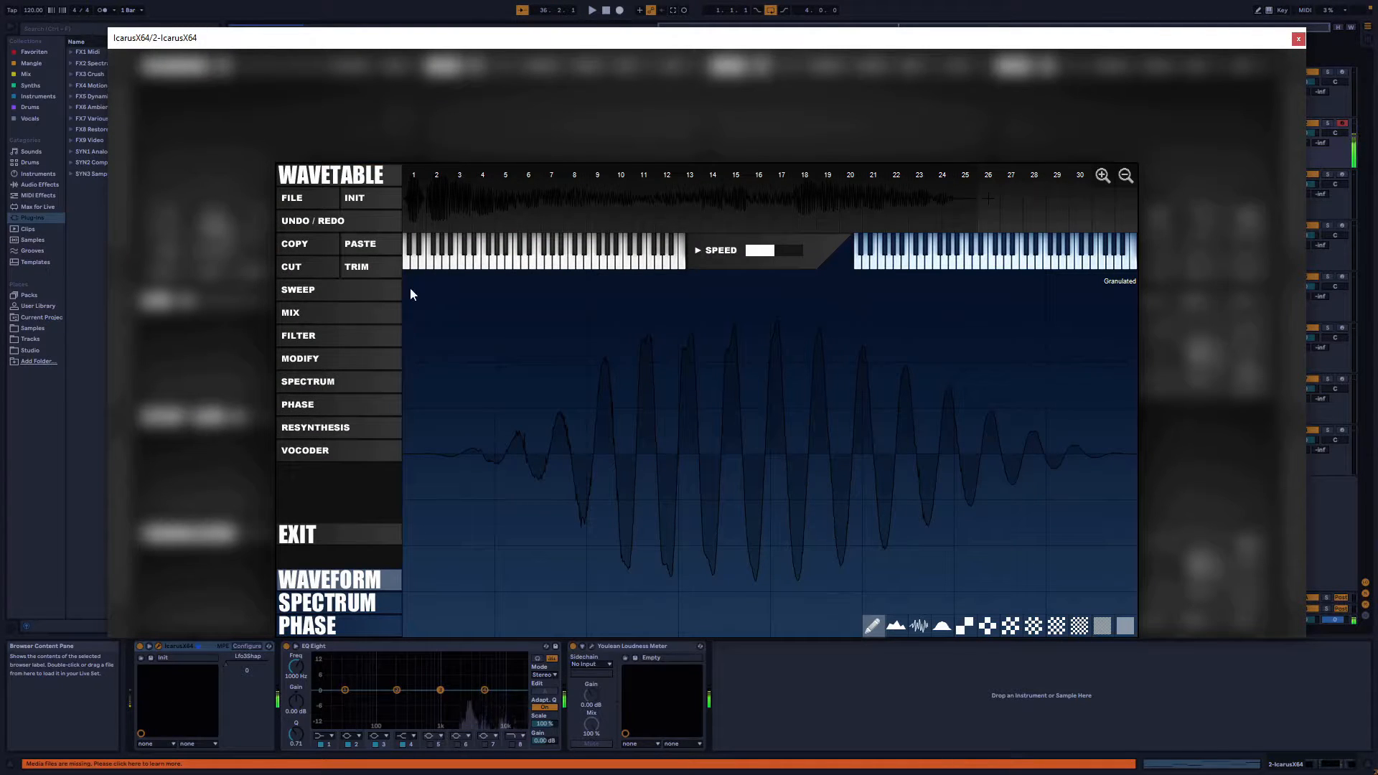
click(298, 534)
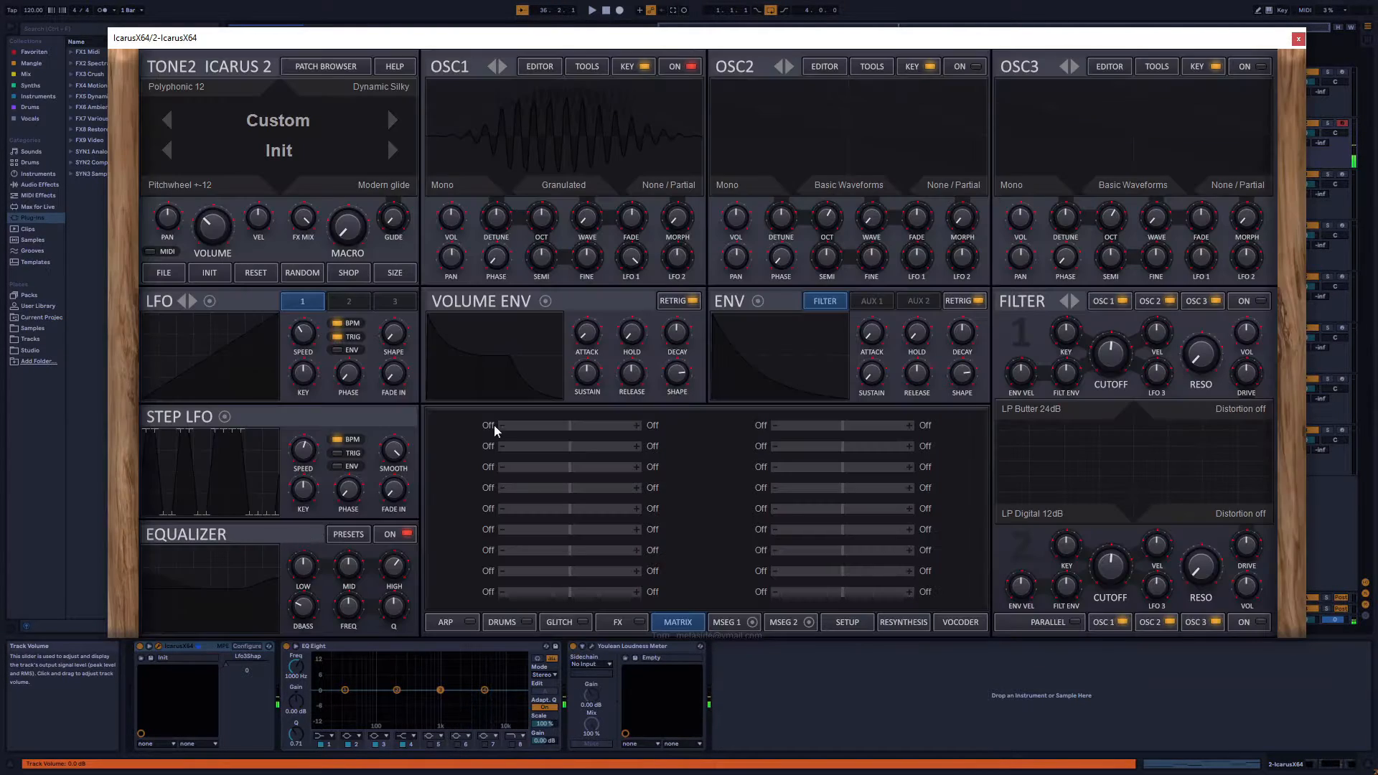
drag(553, 217, 550, 265)
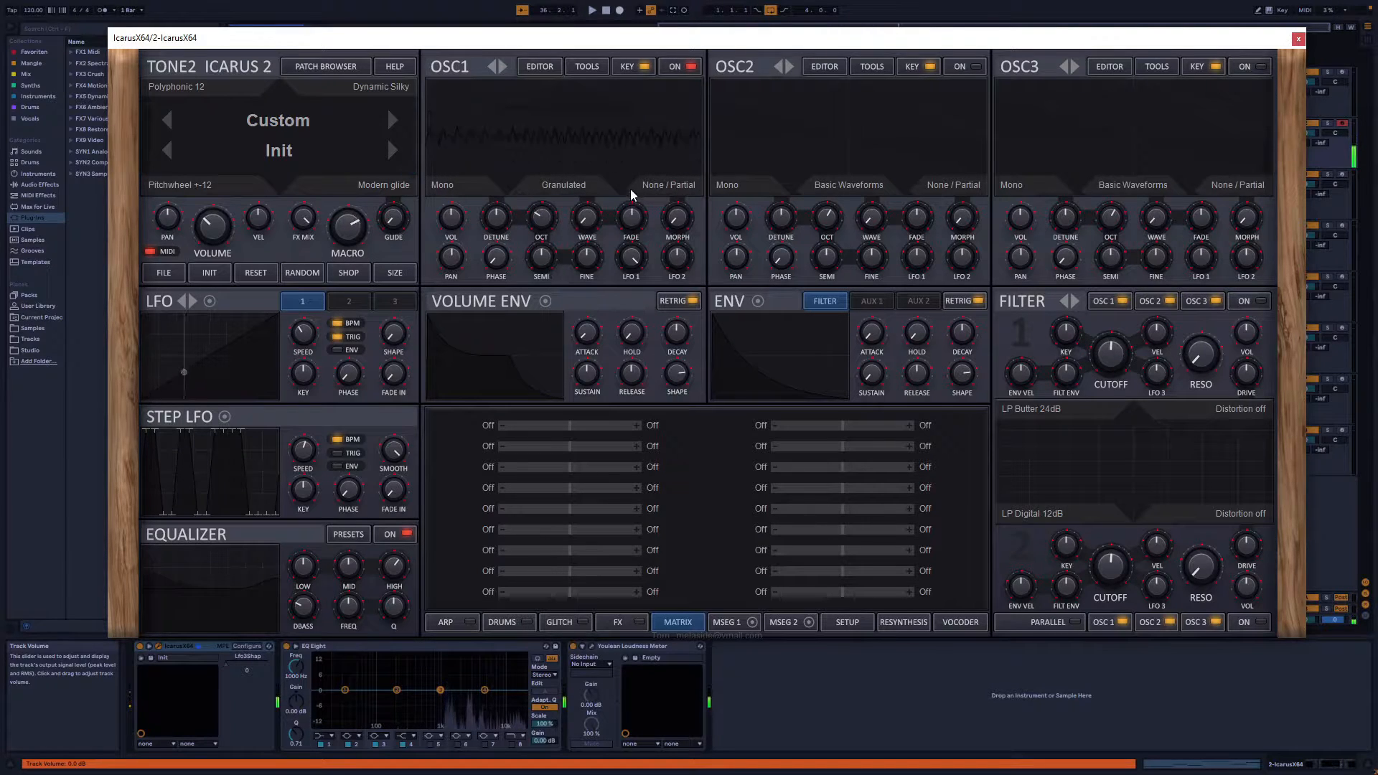
Set OSC1's morph type to the Granulator option from the Formant group
click(665, 183)
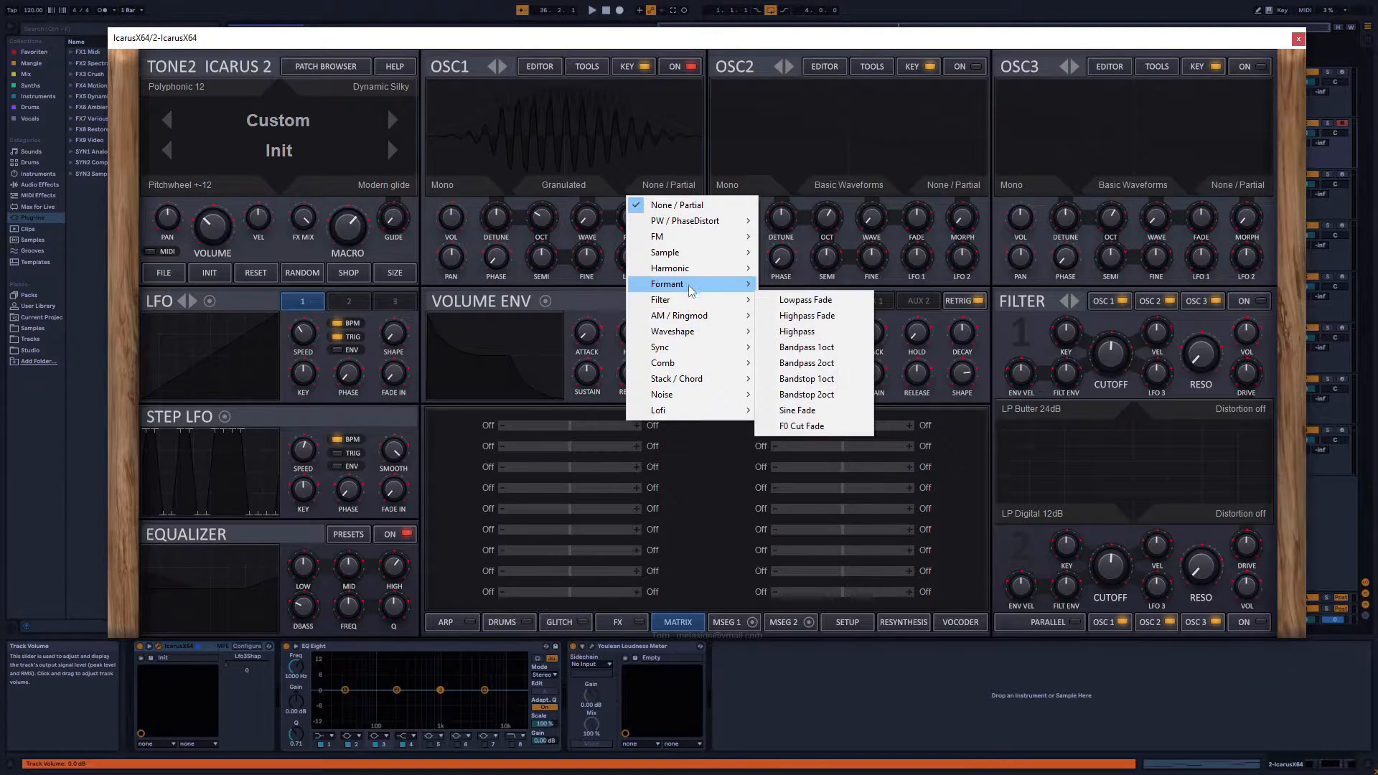
mouse_move(695, 275)
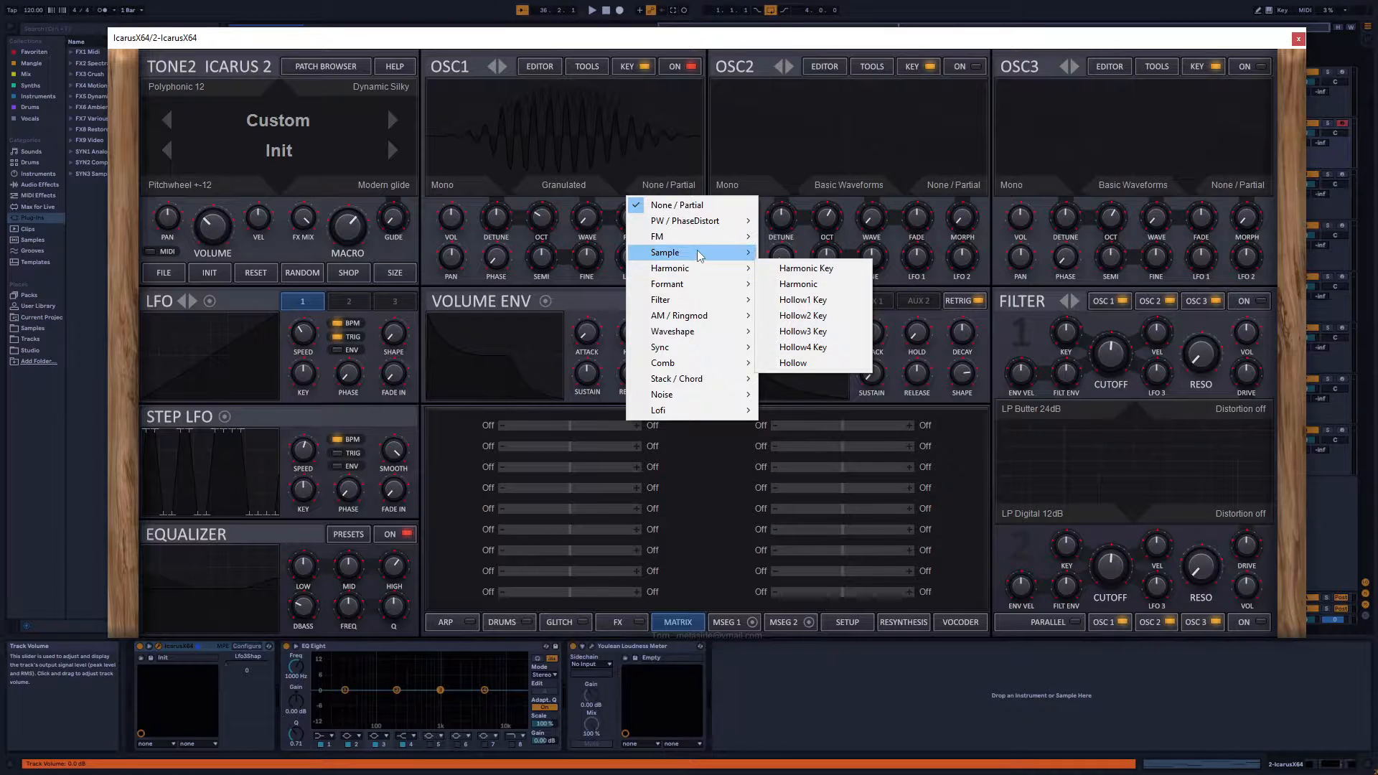
mouse_move(669, 240)
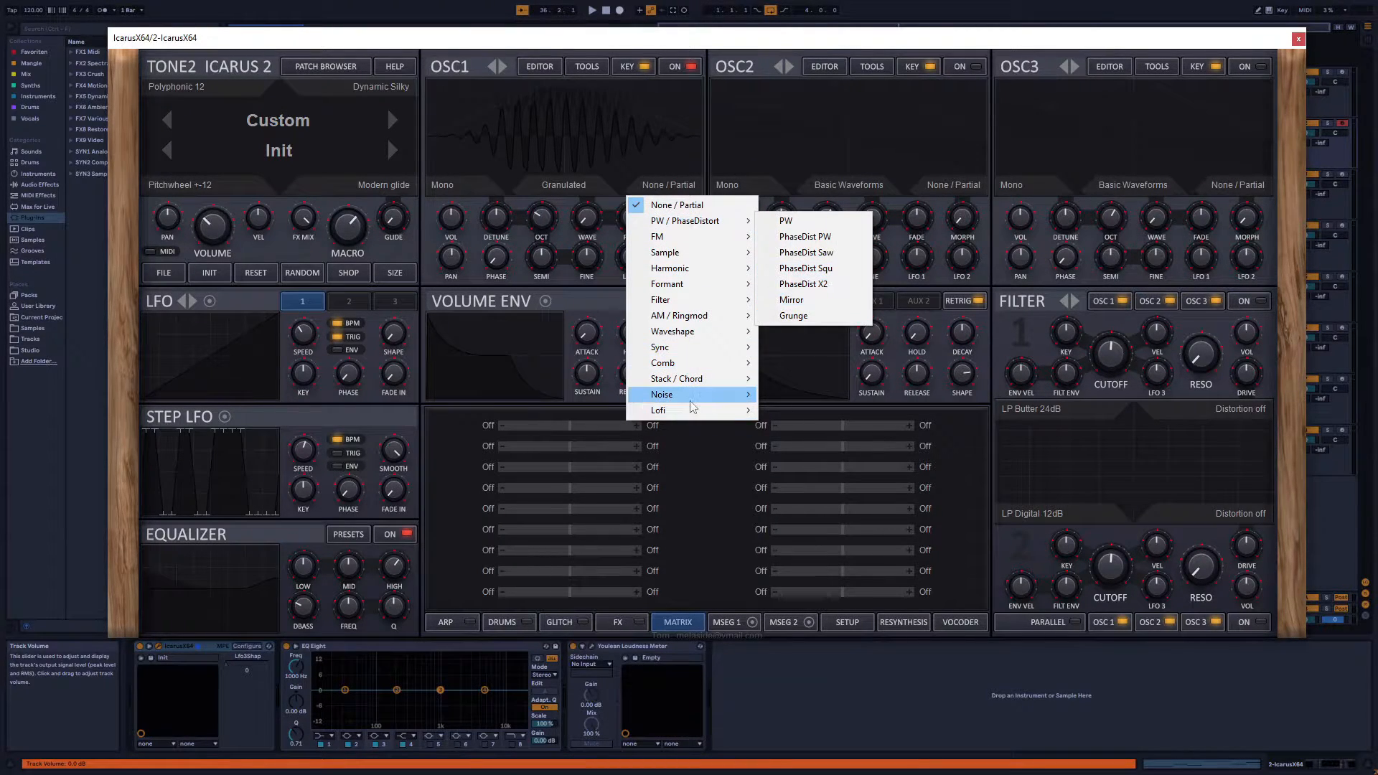
mouse_move(642, 402)
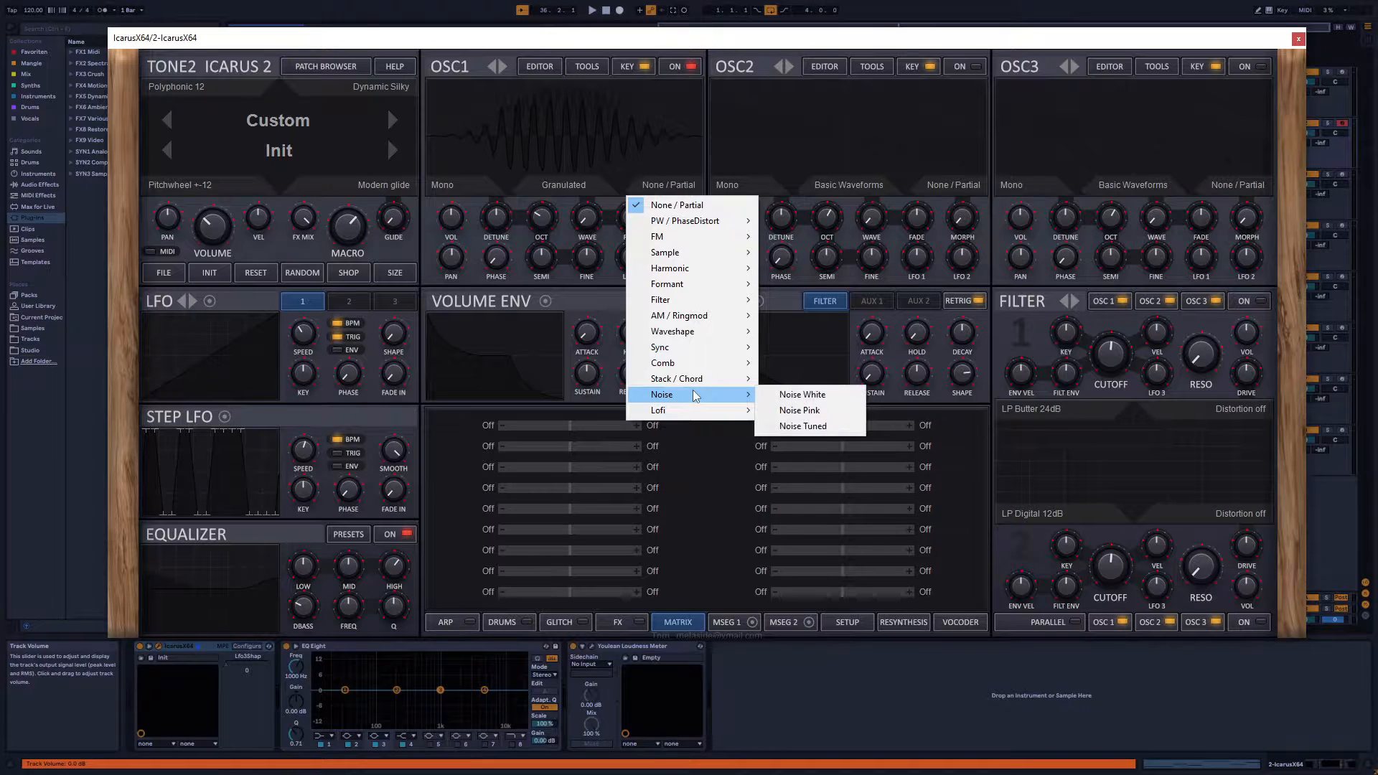
mouse_move(698, 346)
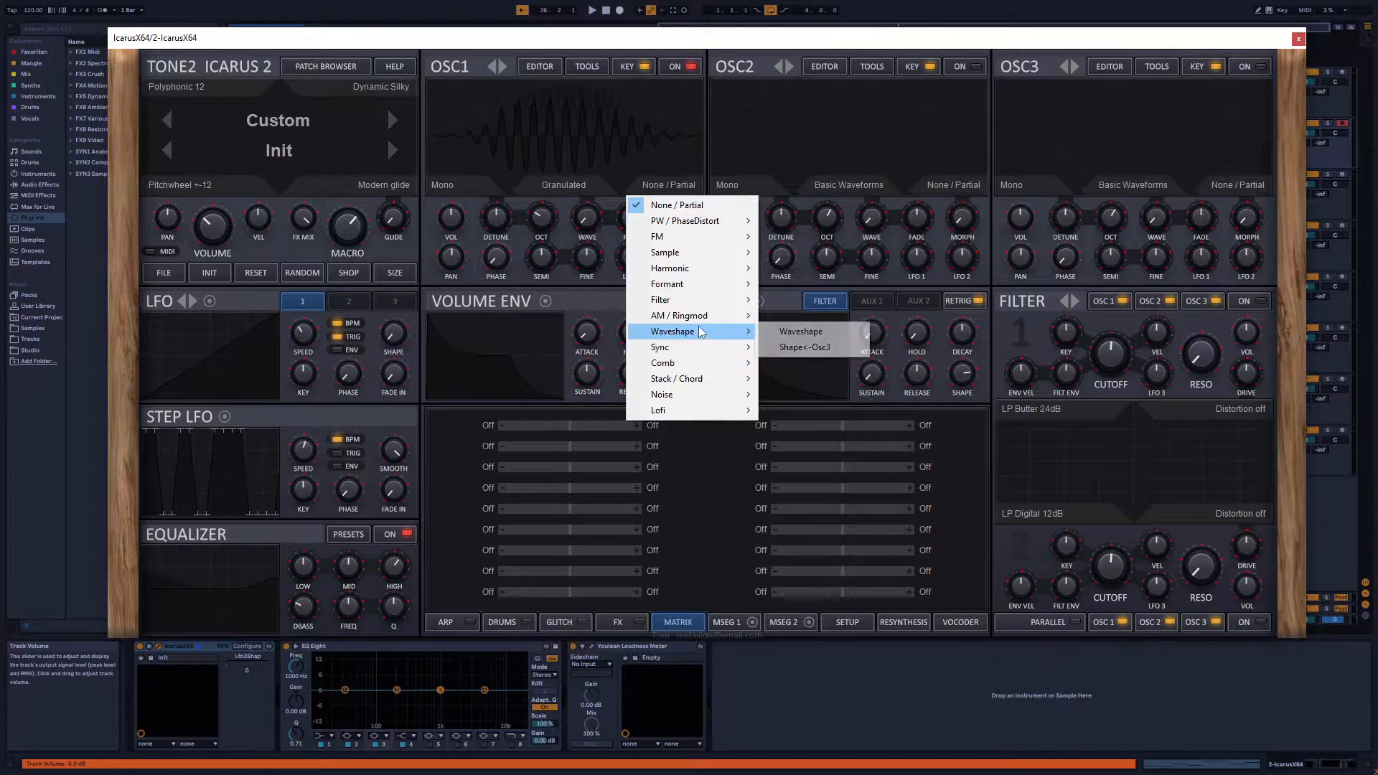
mouse_move(706, 301)
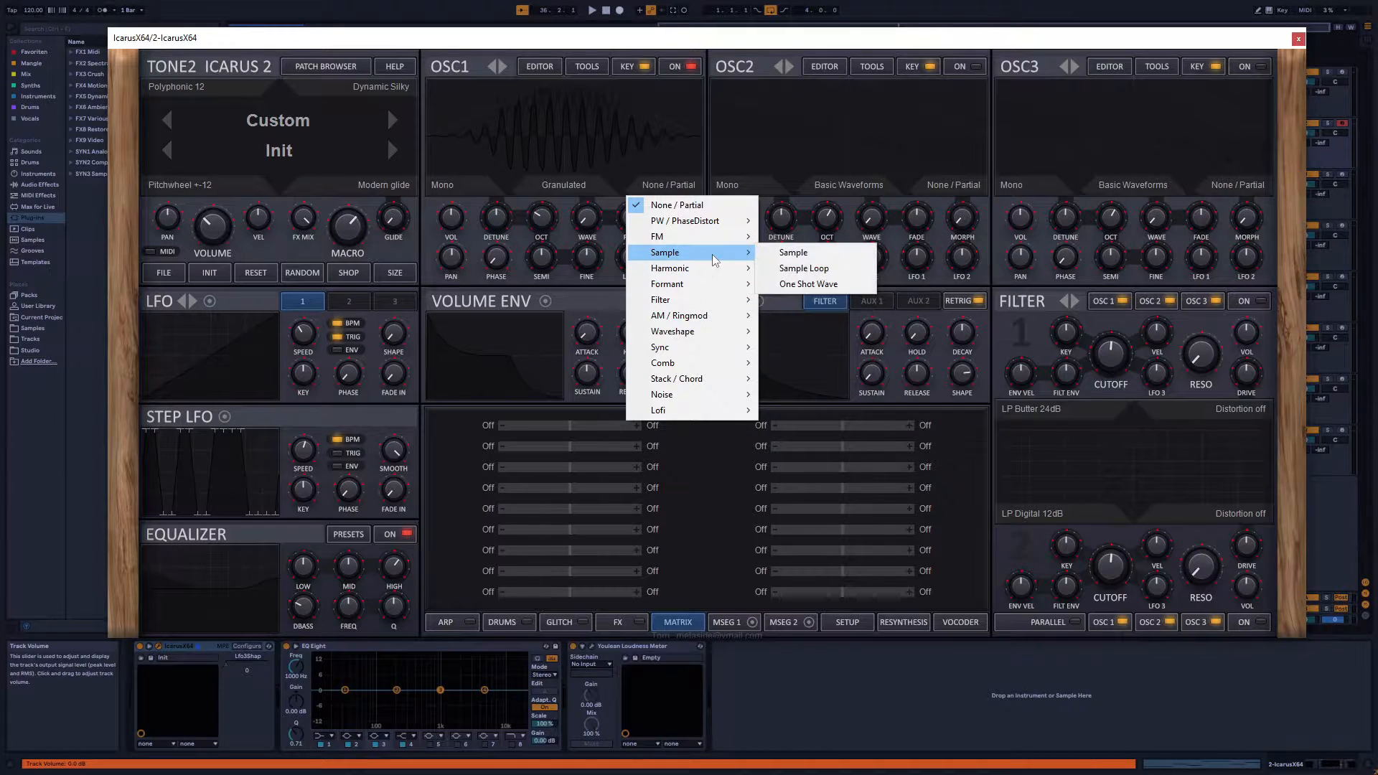
mouse_move(723, 242)
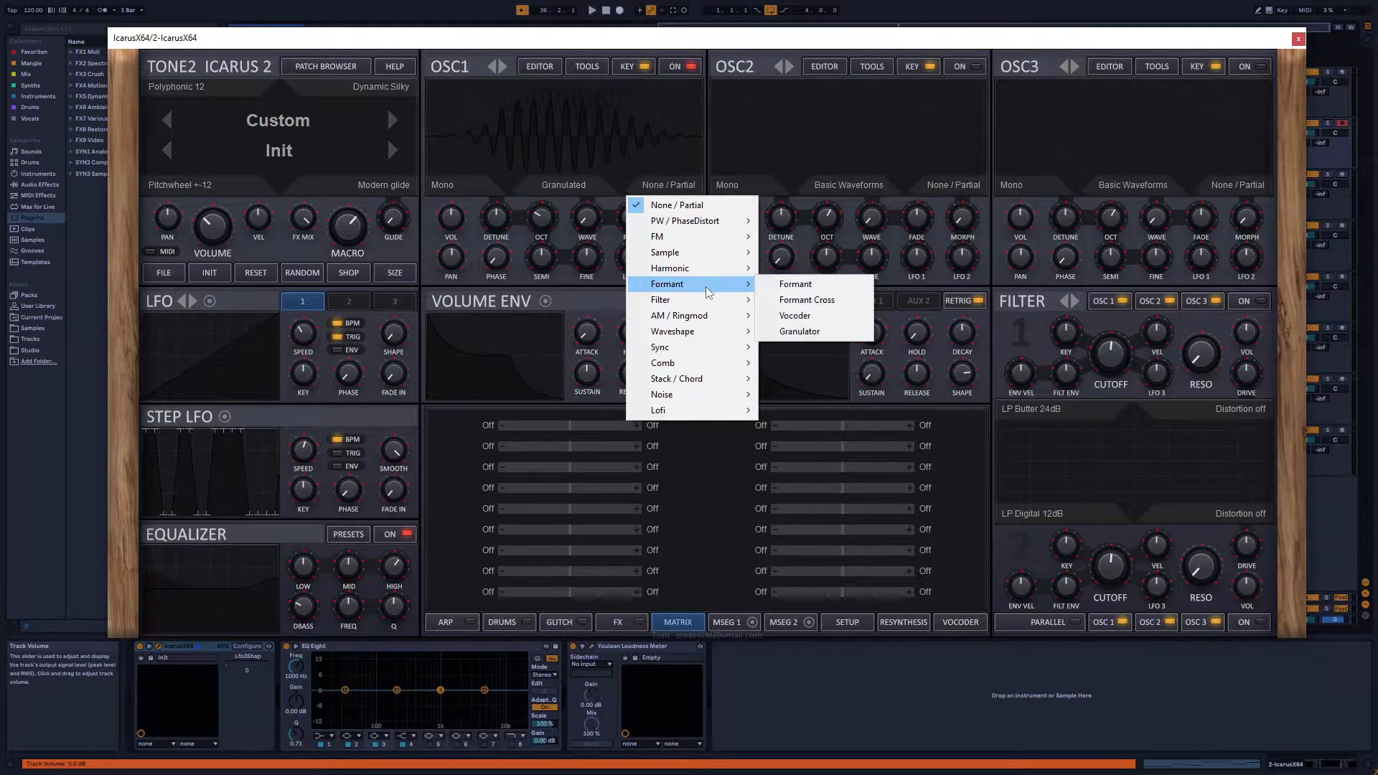
click(803, 332)
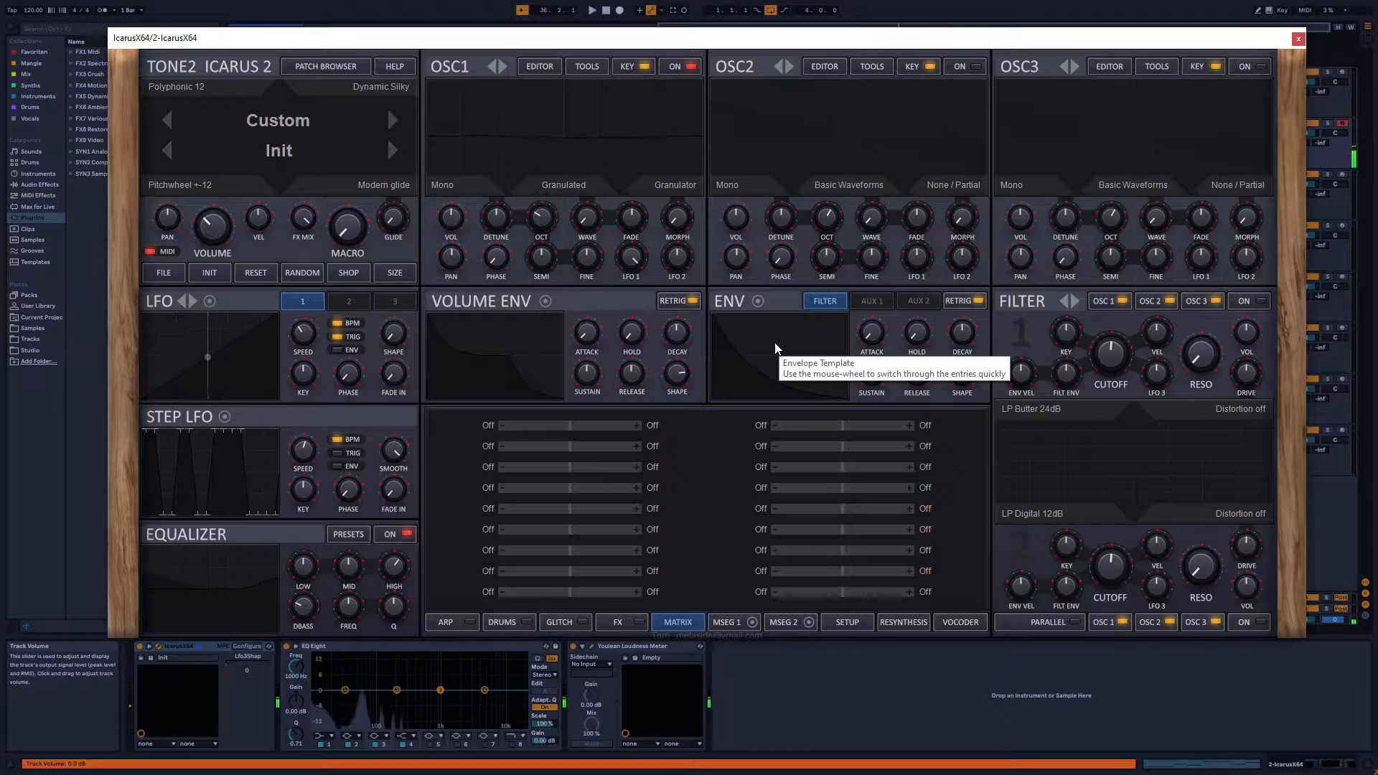
Raise OSC1's Morph amount to 36 and set the morph type back to None / Partial
drag(682, 221, 700, 143)
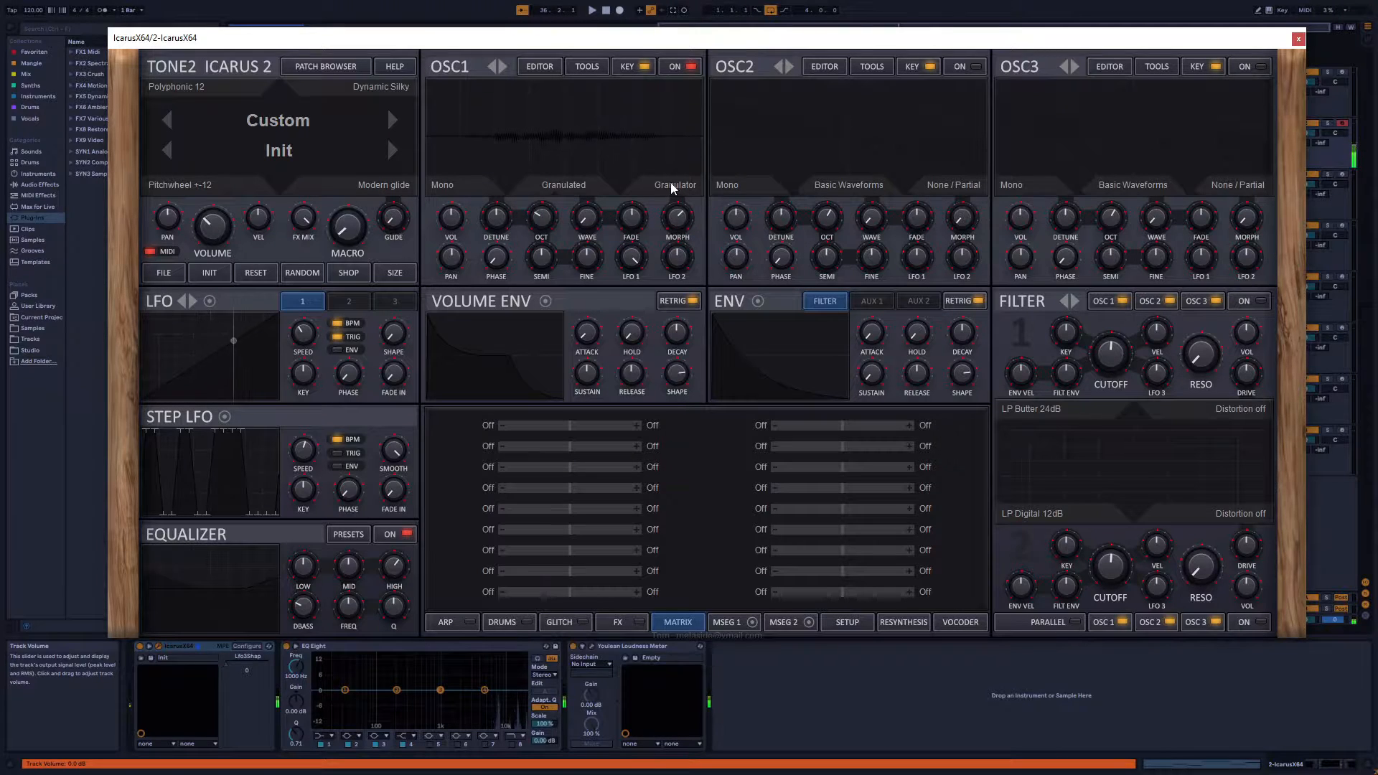
mouse_move(676, 237)
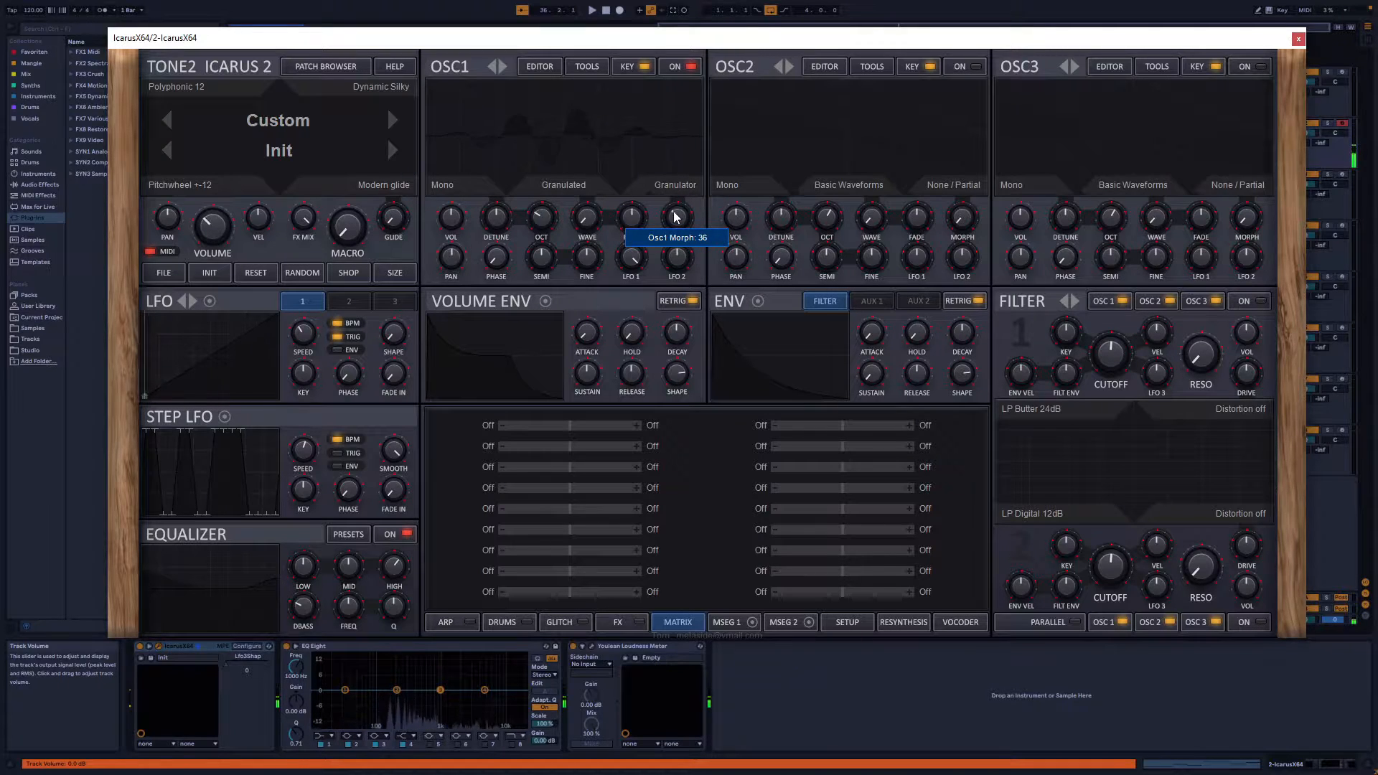
click(689, 186)
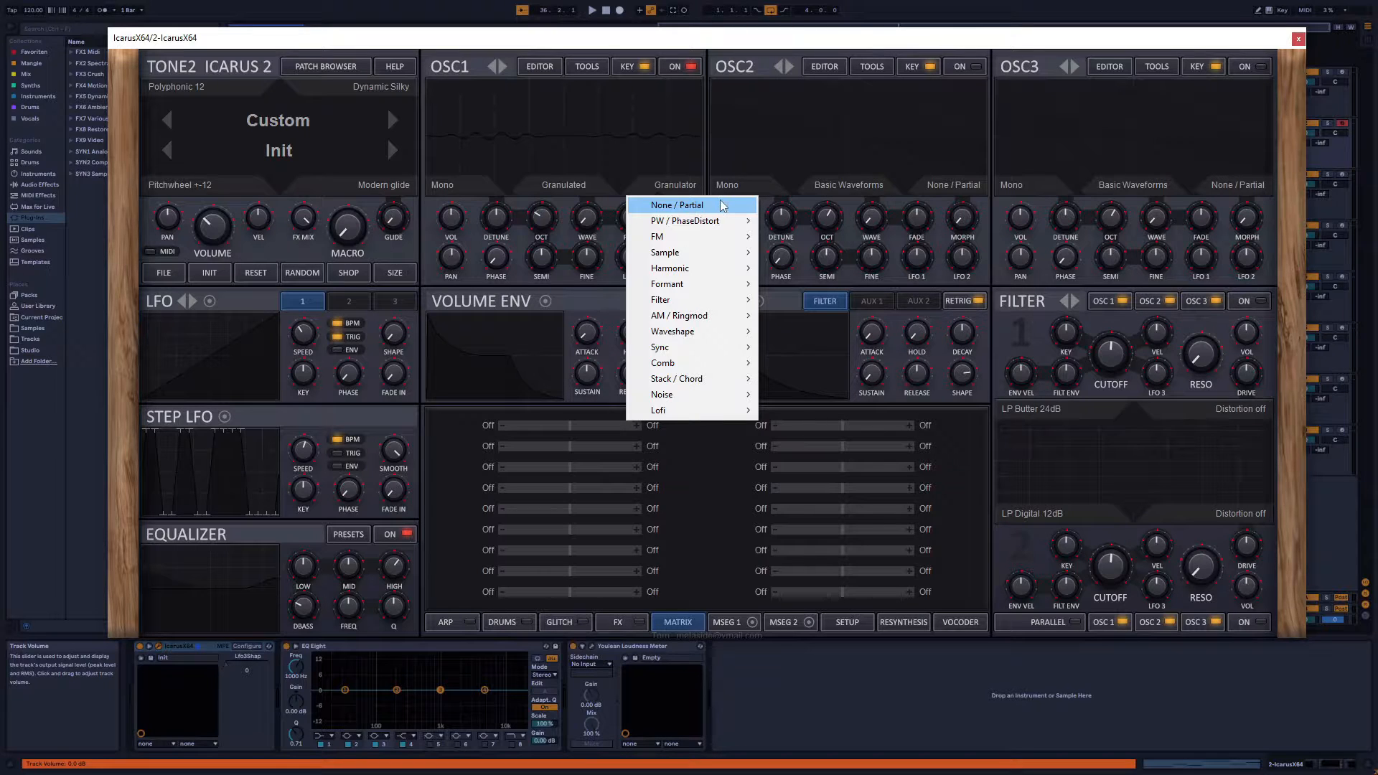
click(682, 206)
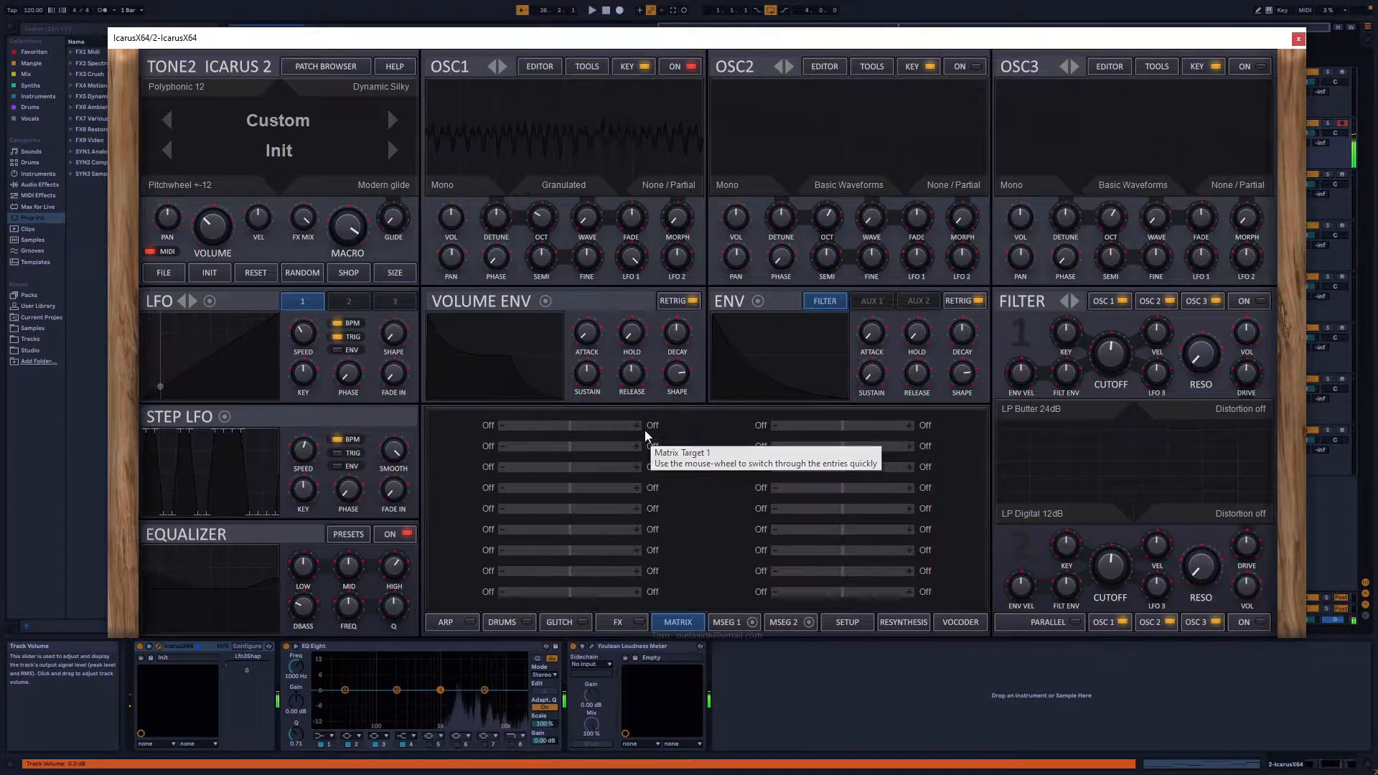
Replace OSC1's granulated wavetable with the first VocSingingHarmon sample, using Resynthesis for noisy sounds
click(542, 68)
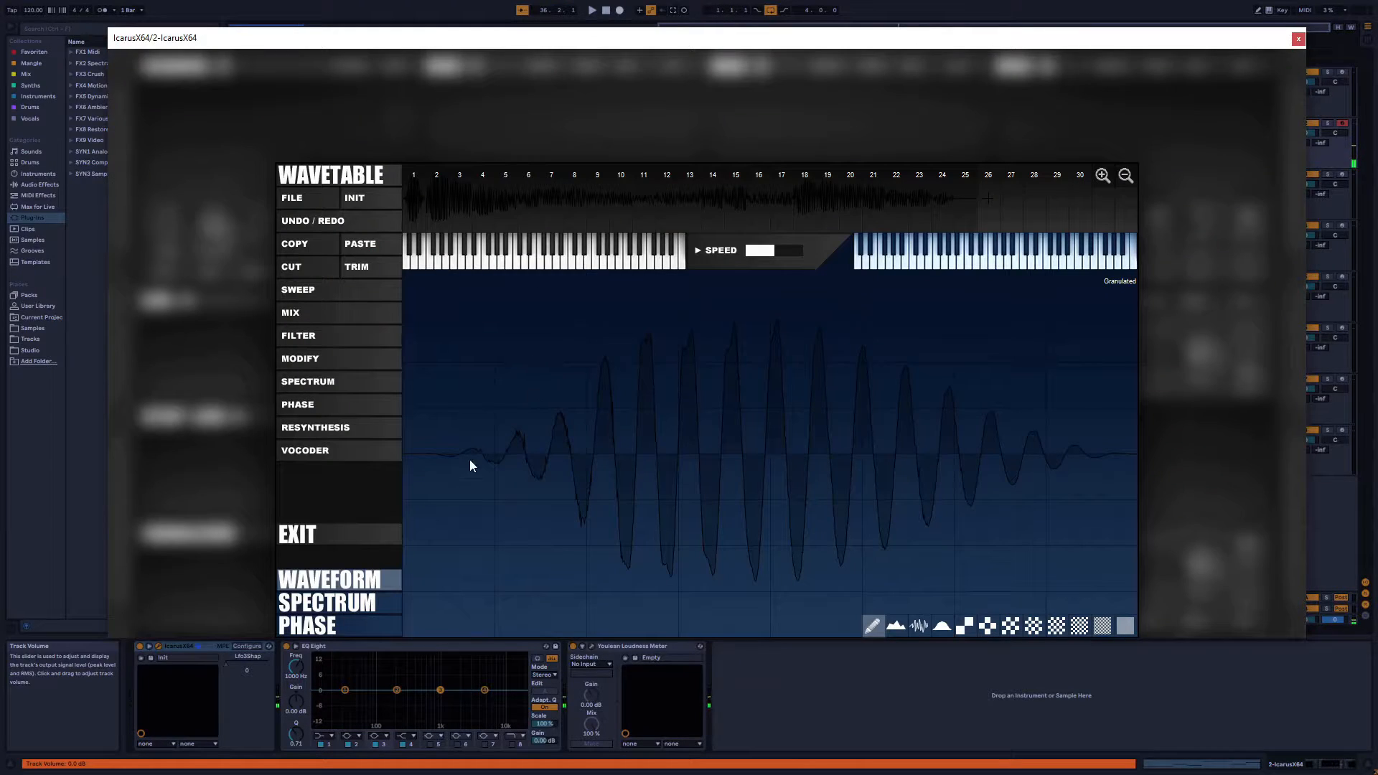
click(342, 429)
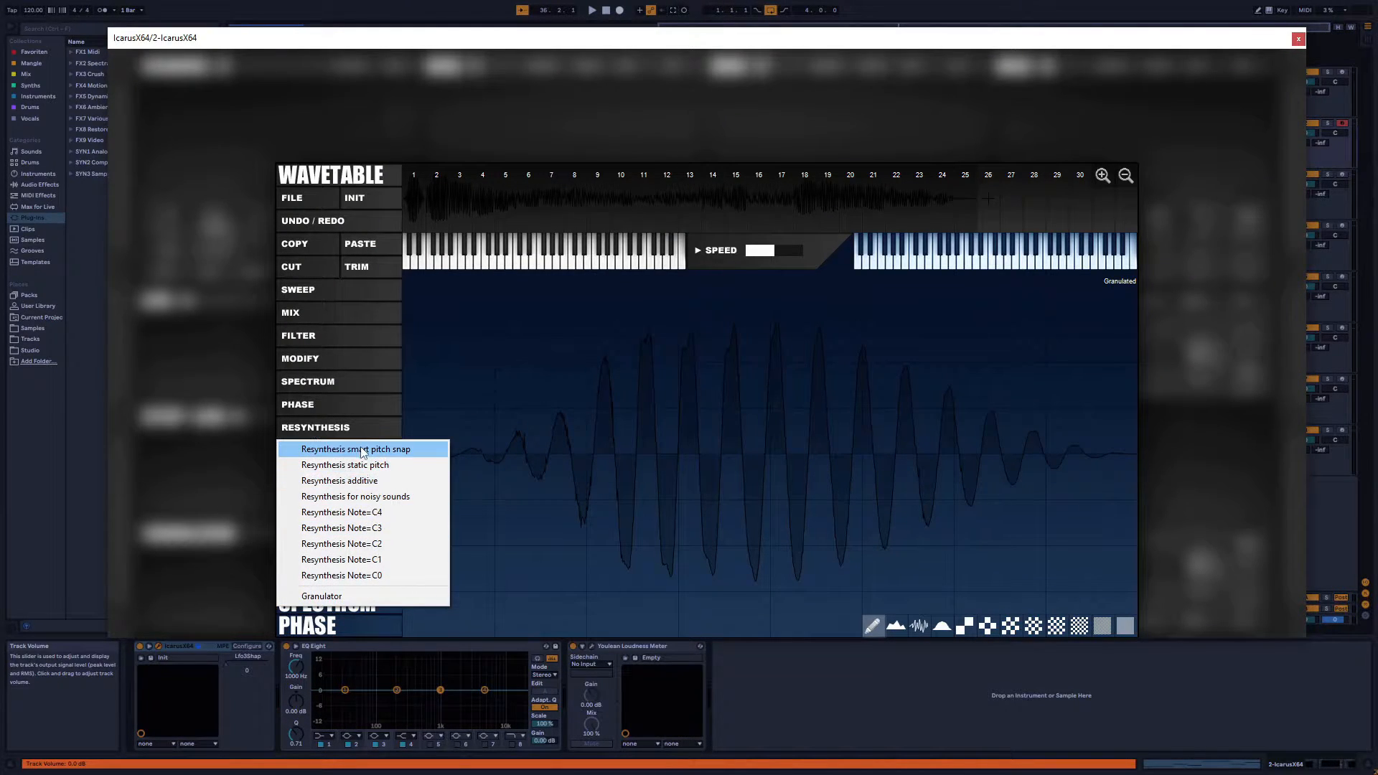
click(364, 497)
double_click(291, 154)
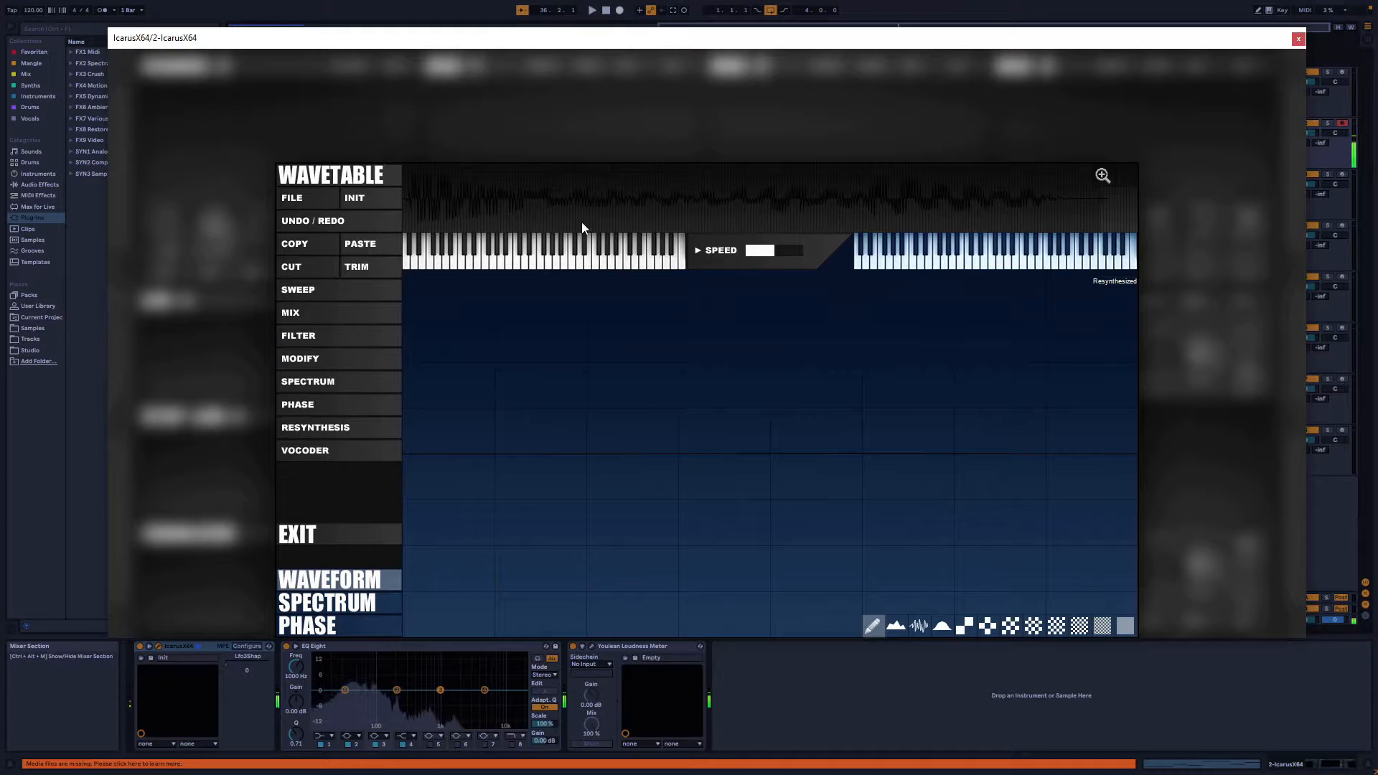
click(300, 548)
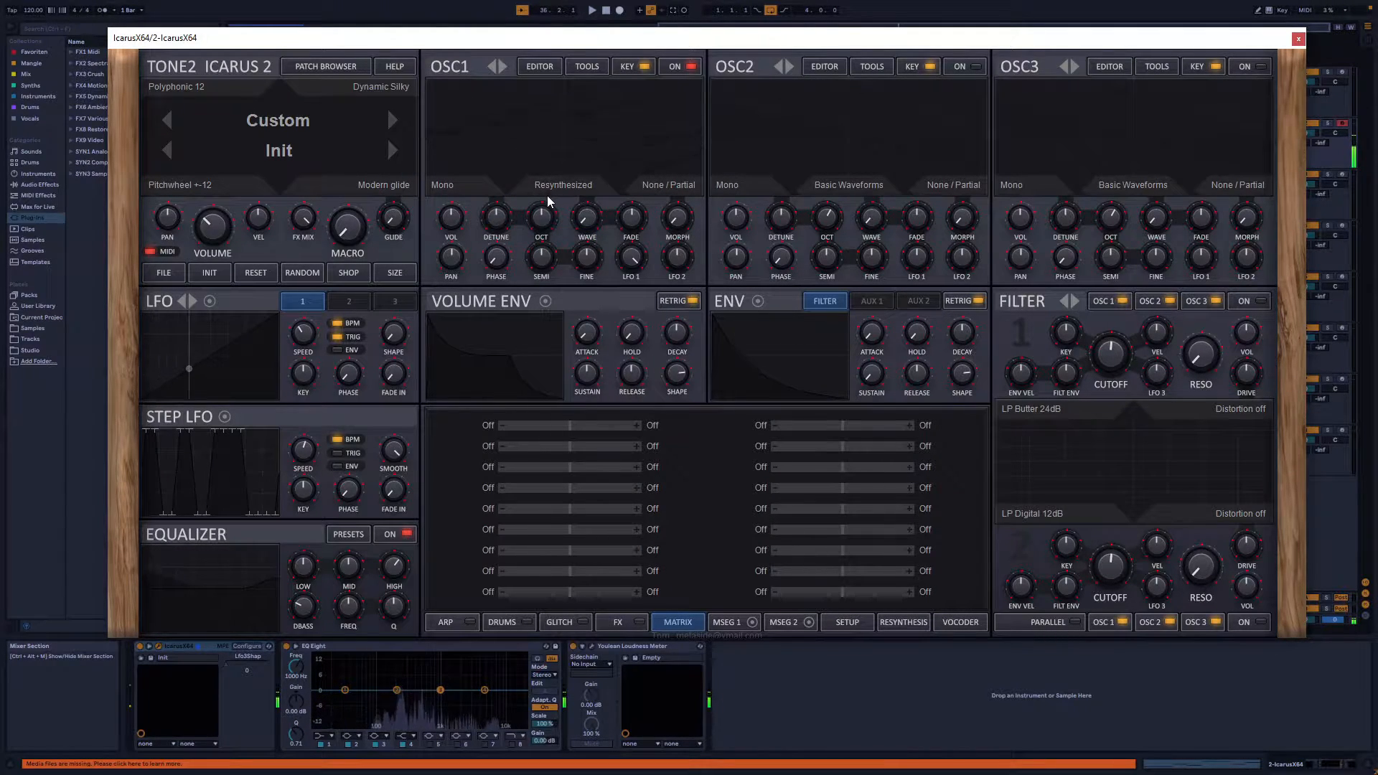
Examine the vocoder and resynthesis modes offered in OSC1's wavetable editor, leaving the wavetable as it is
click(539, 67)
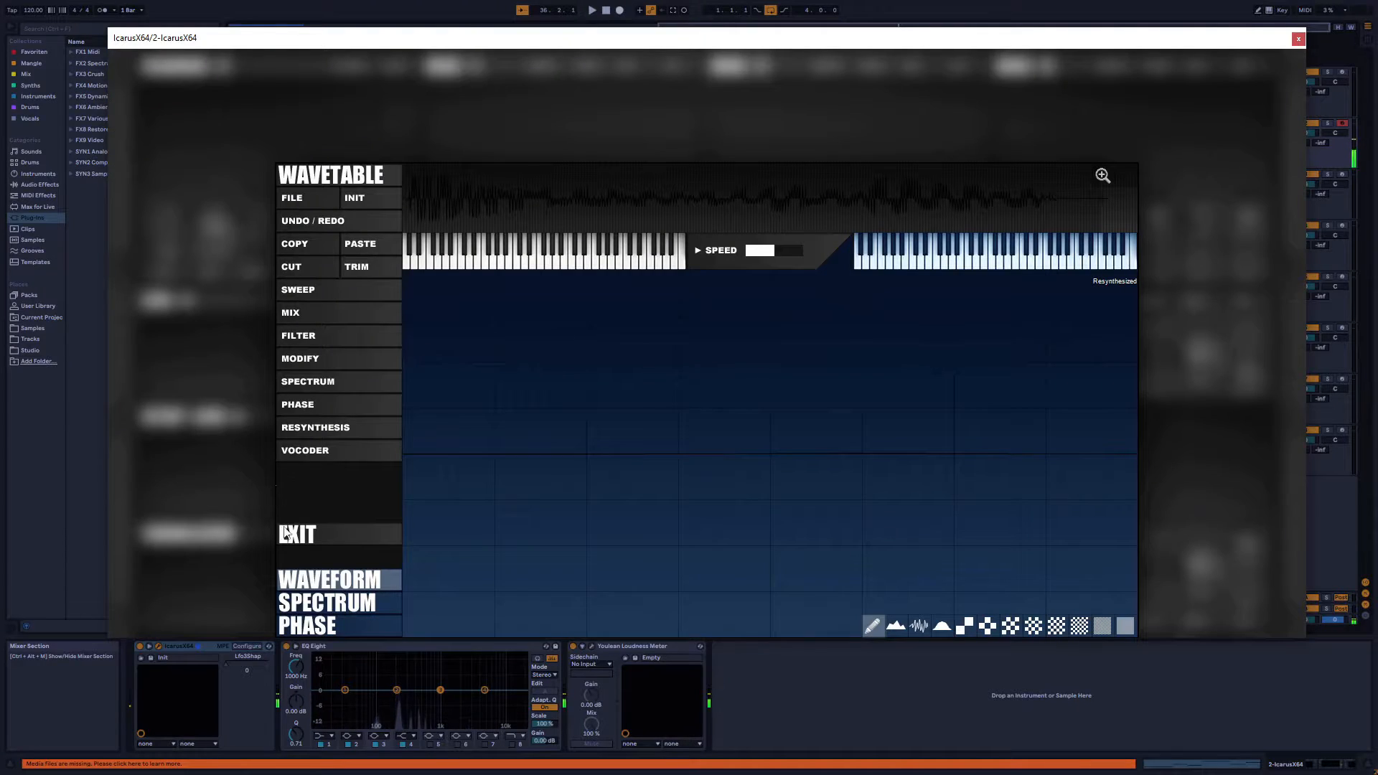
click(321, 452)
click(339, 430)
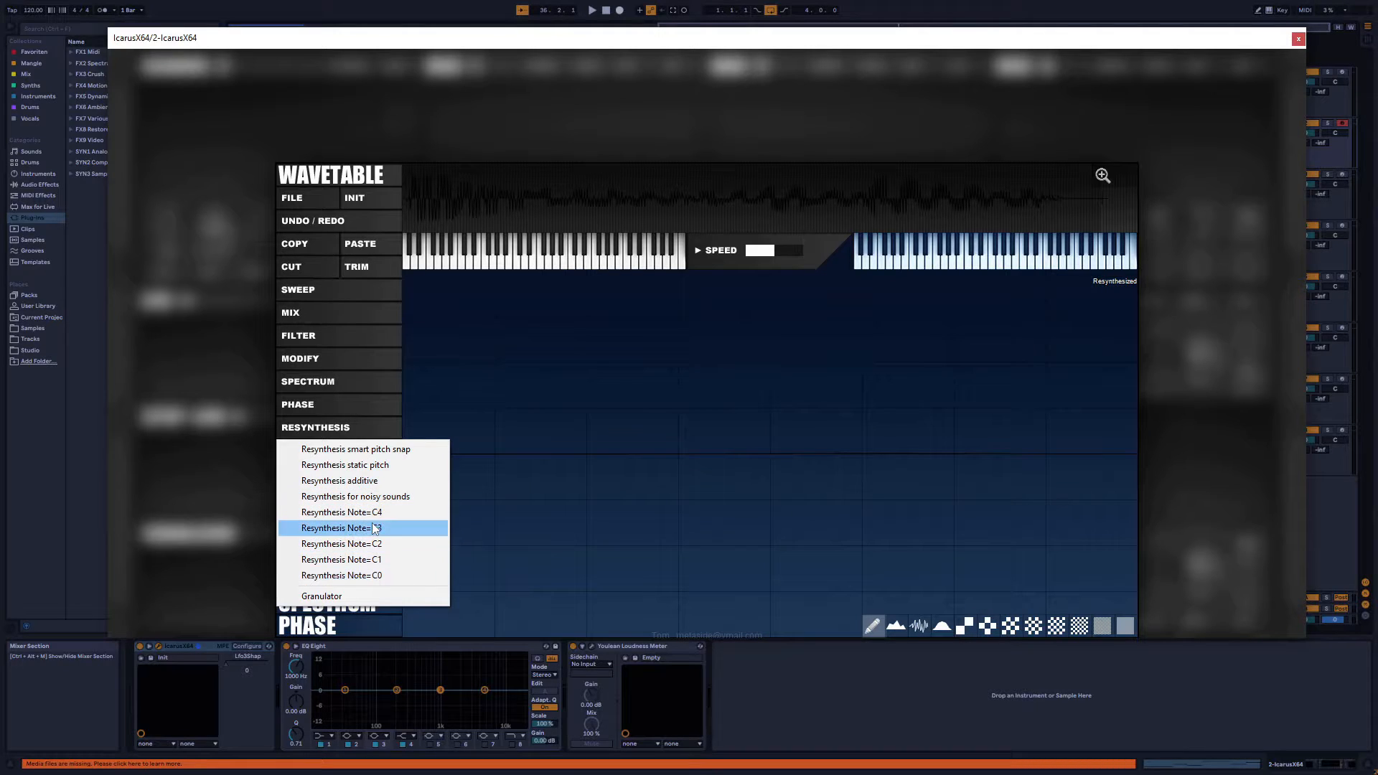
click(361, 183)
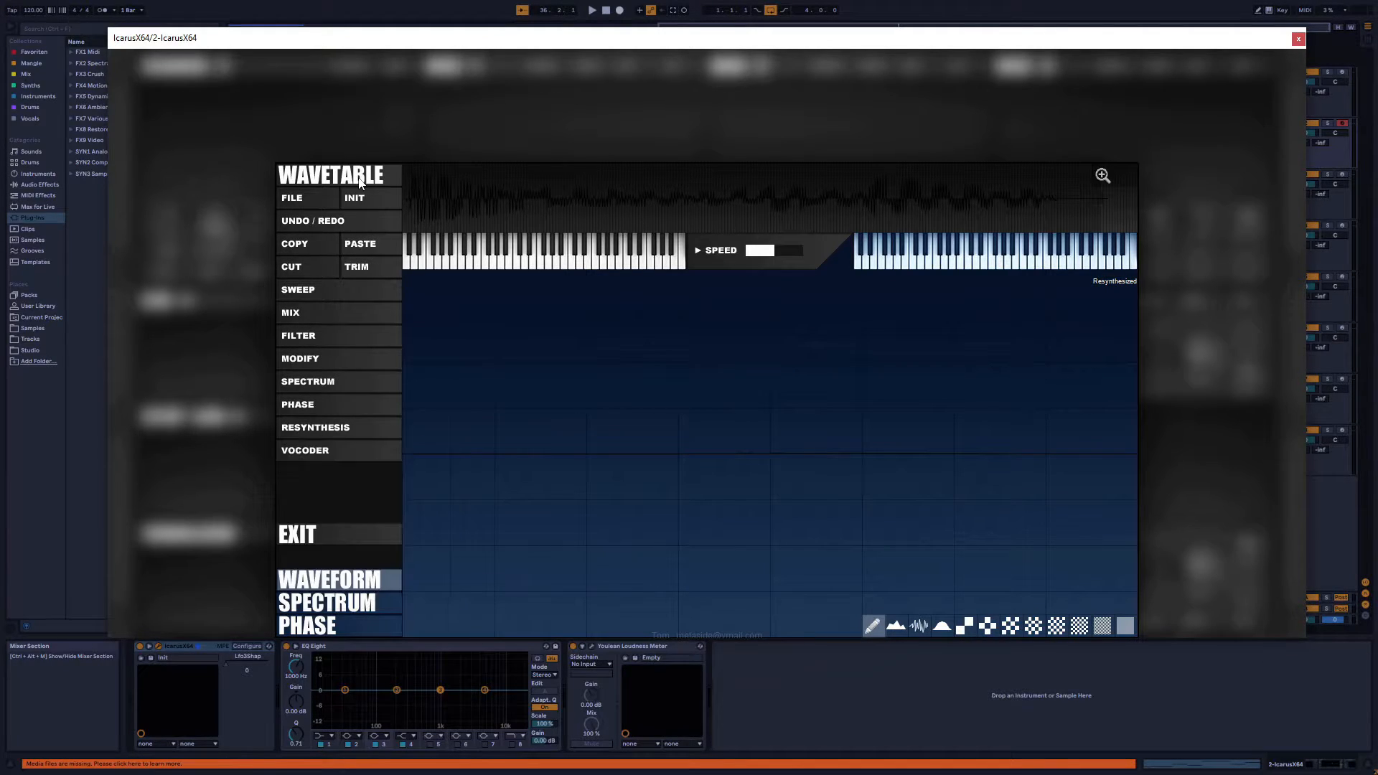
click(301, 537)
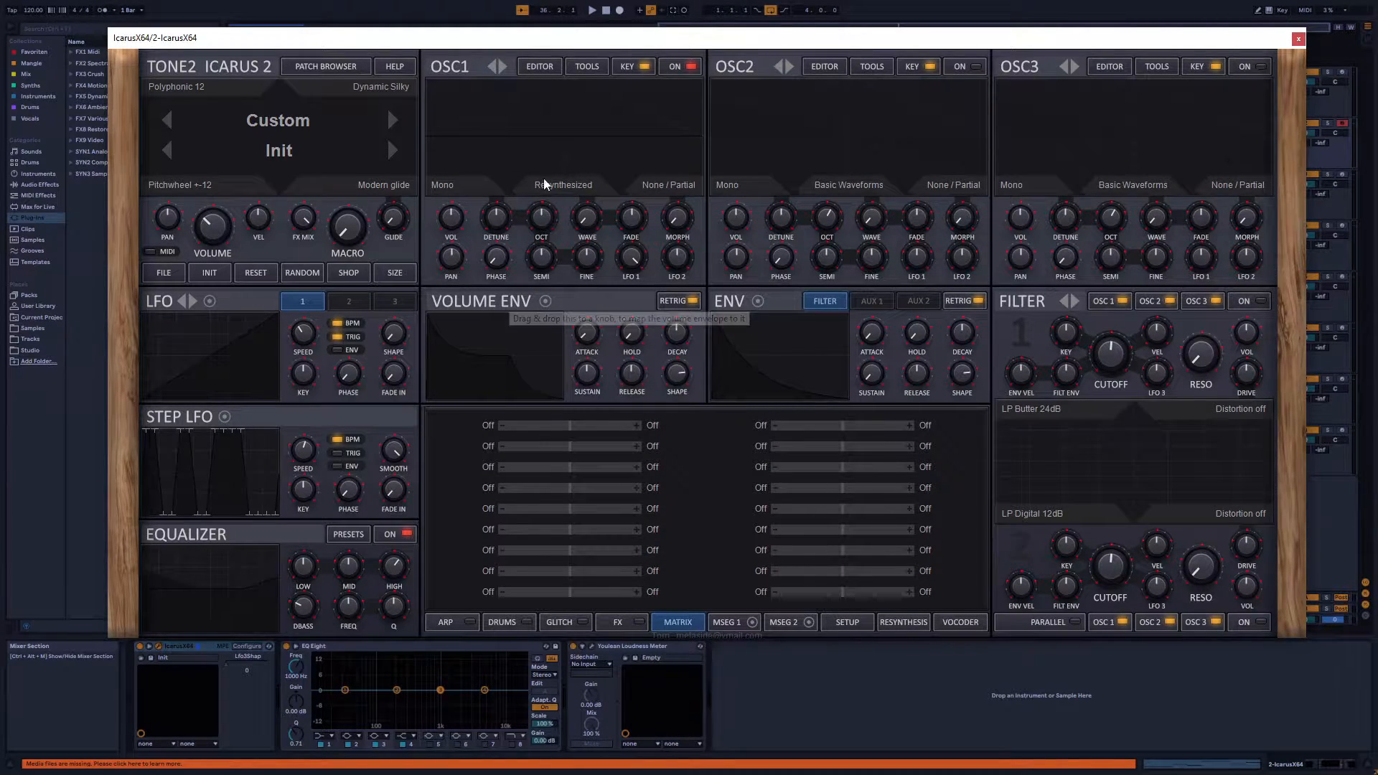
click(544, 66)
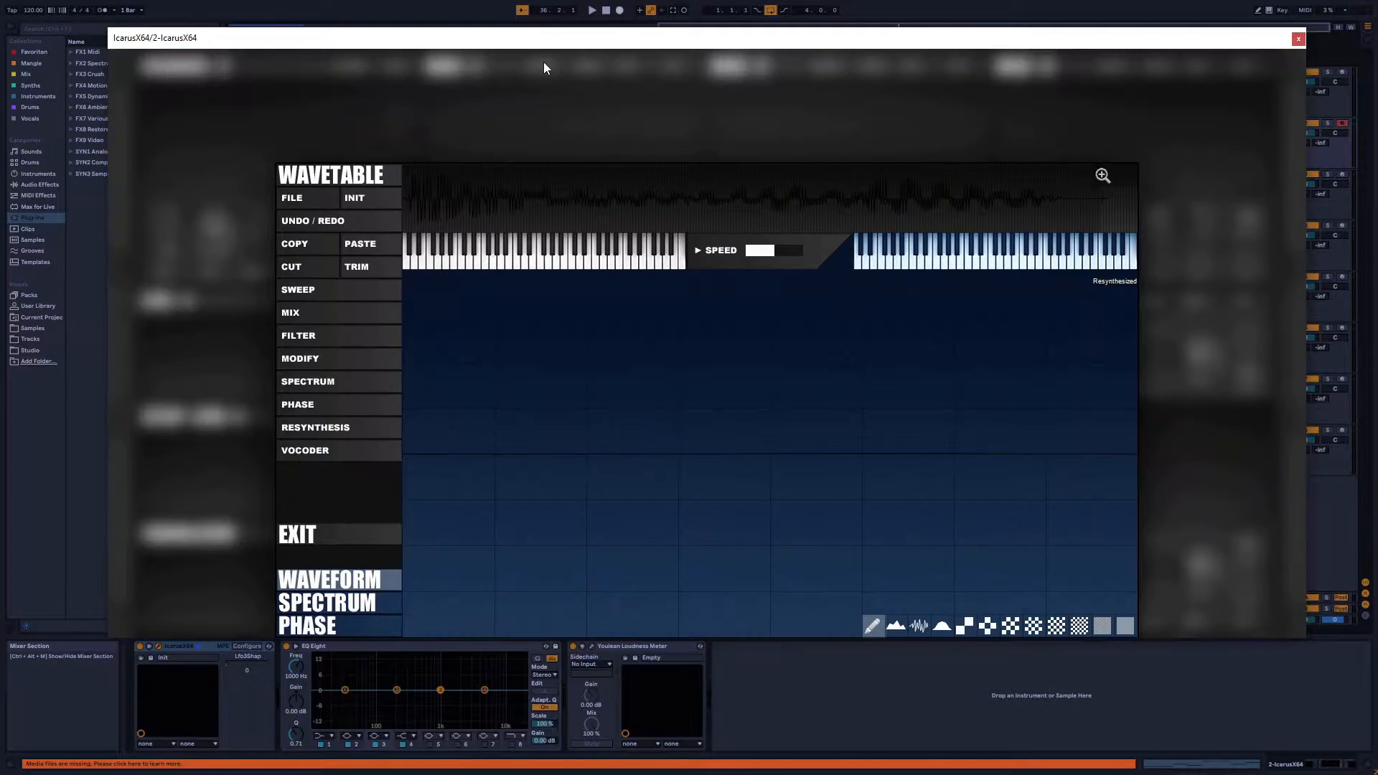
click(289, 541)
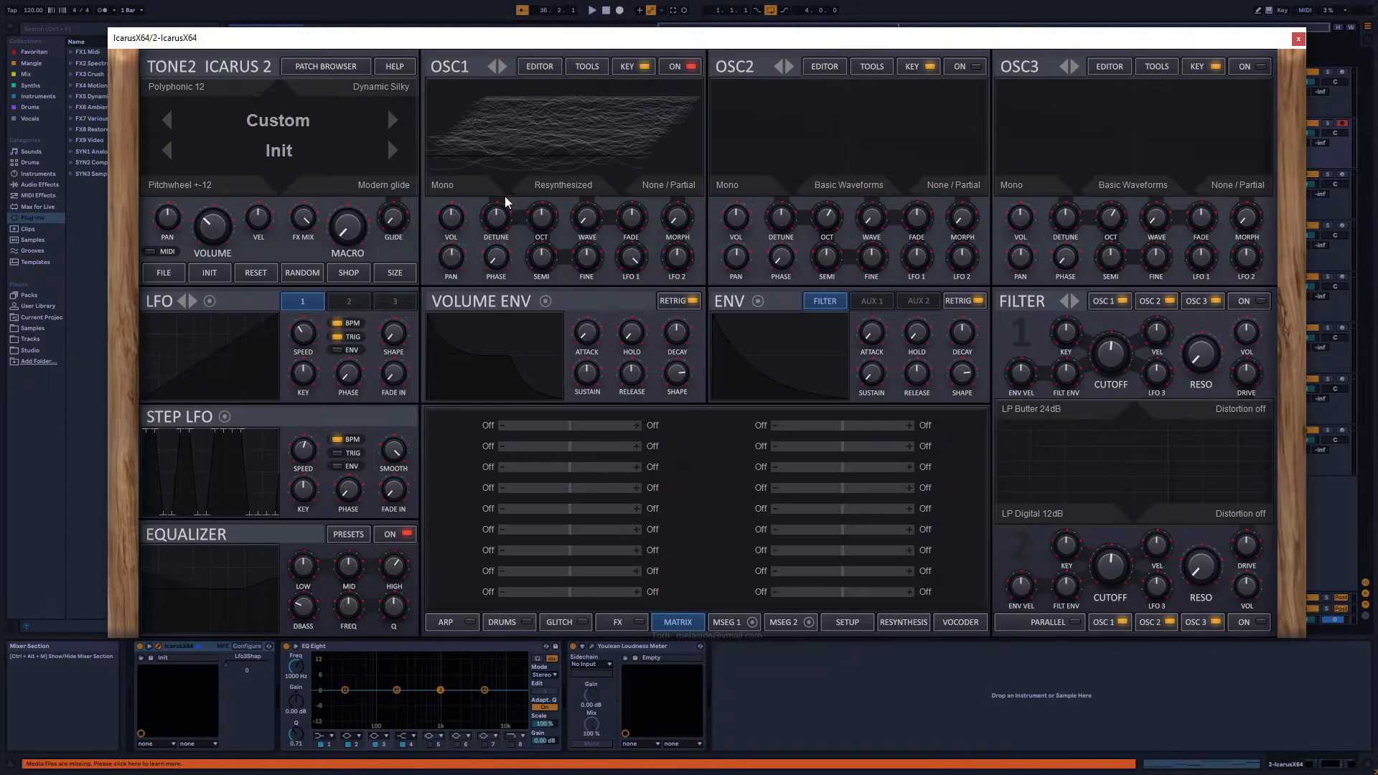
Replace OSC1's wavetable with the second VocSingingHarmon sample, using Resynthesis smart pitch snap, and reopen the wavetable editor
click(543, 66)
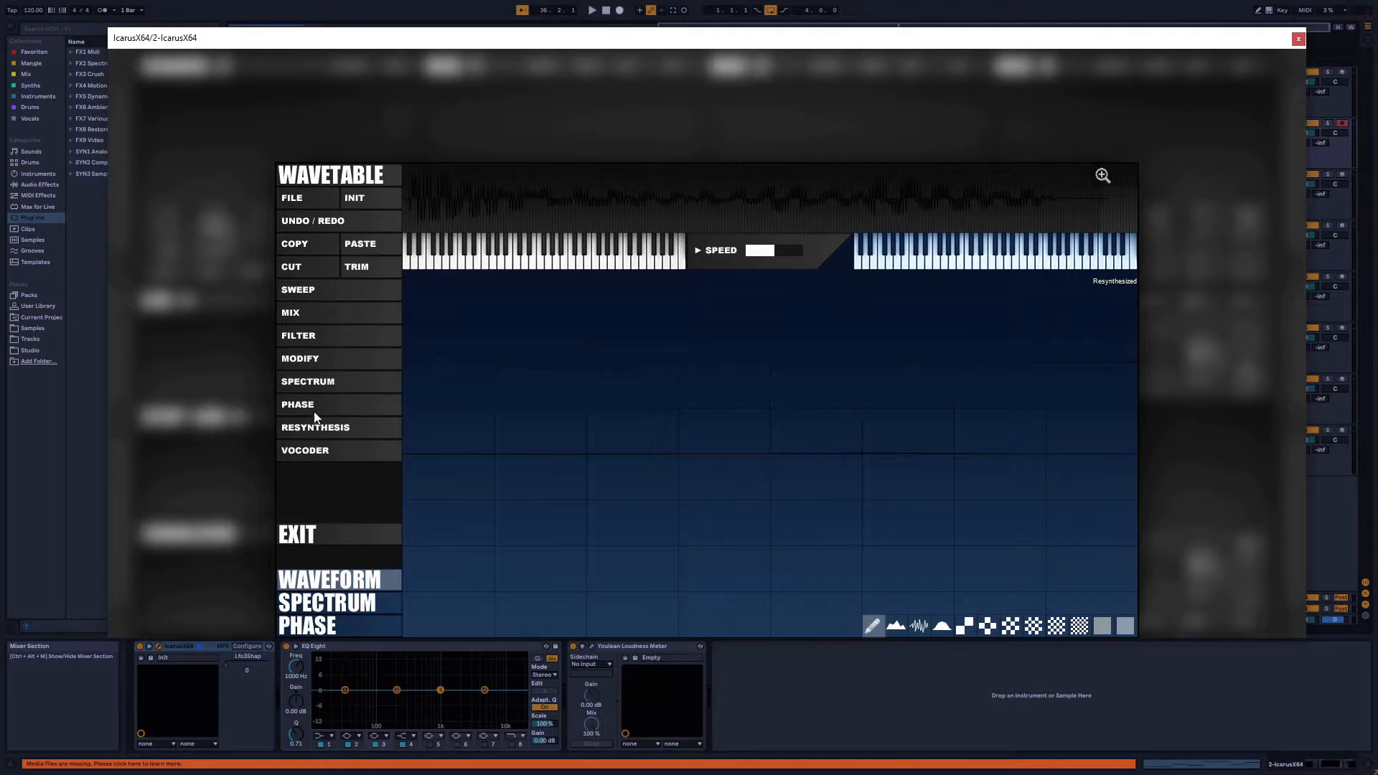
click(323, 429)
click(345, 448)
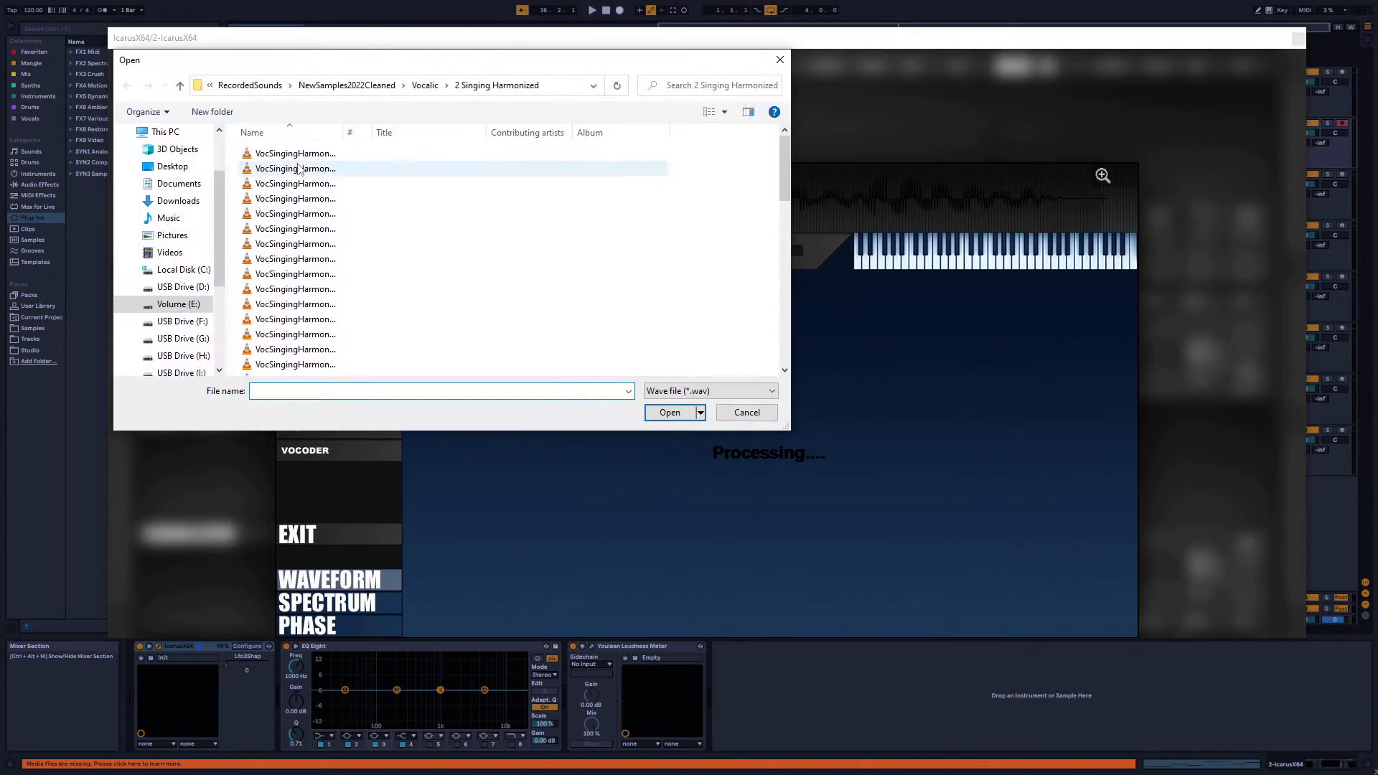
double_click(299, 168)
click(331, 535)
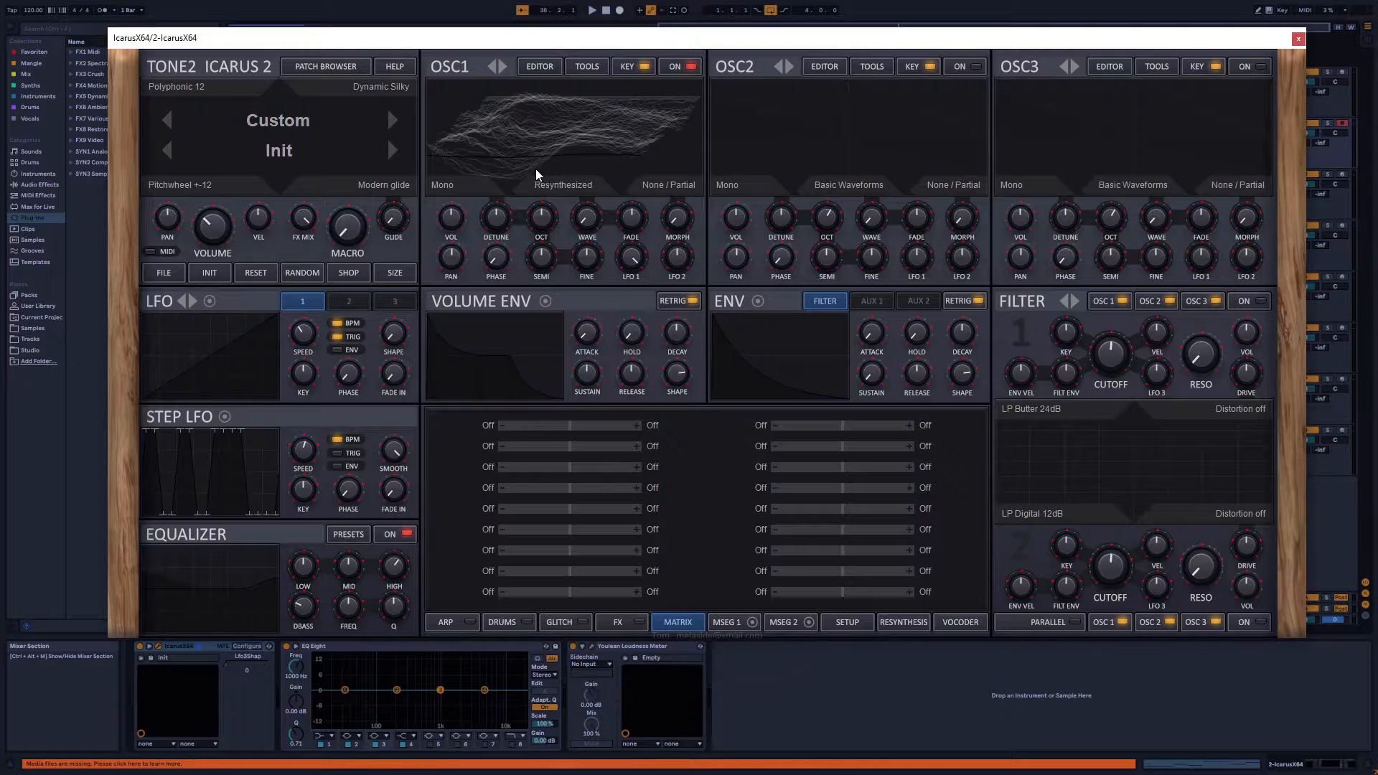
click(541, 68)
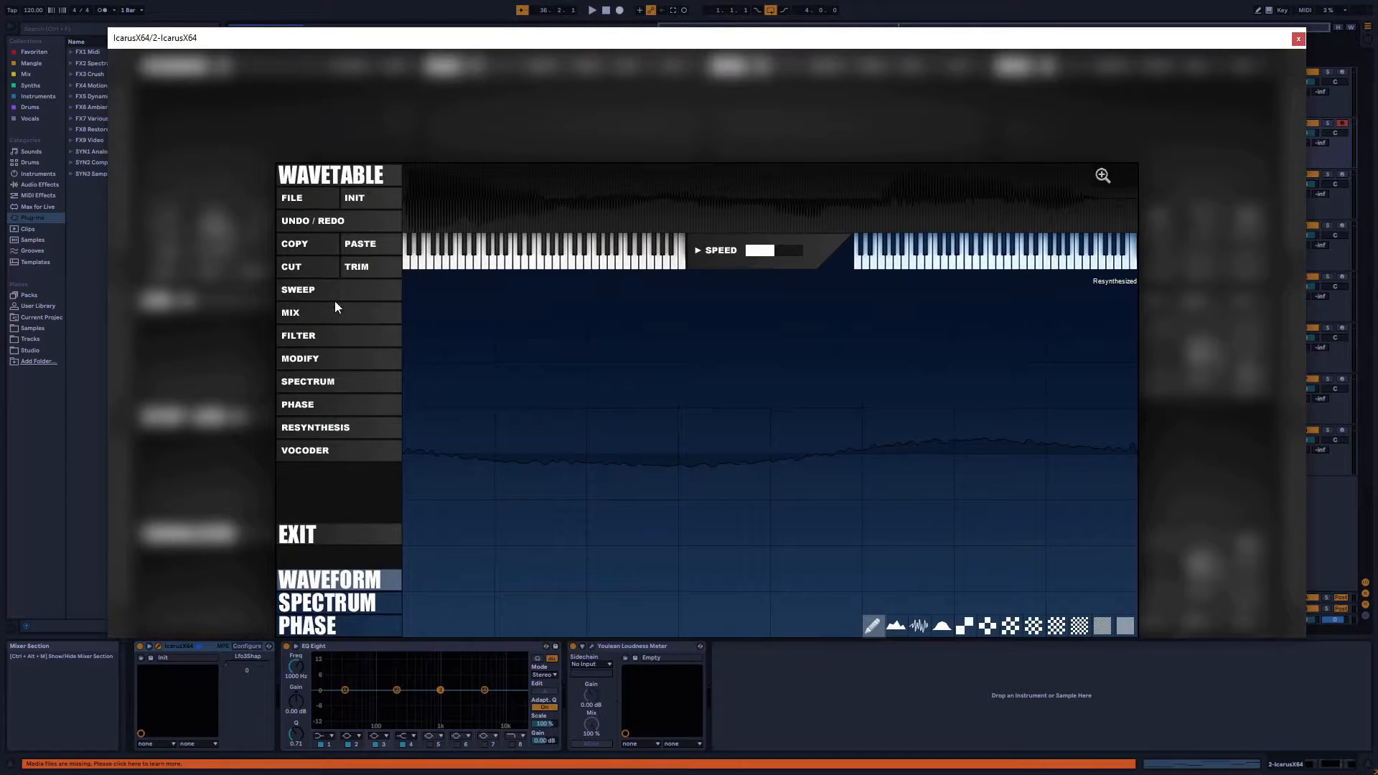
click(330, 427)
click(351, 445)
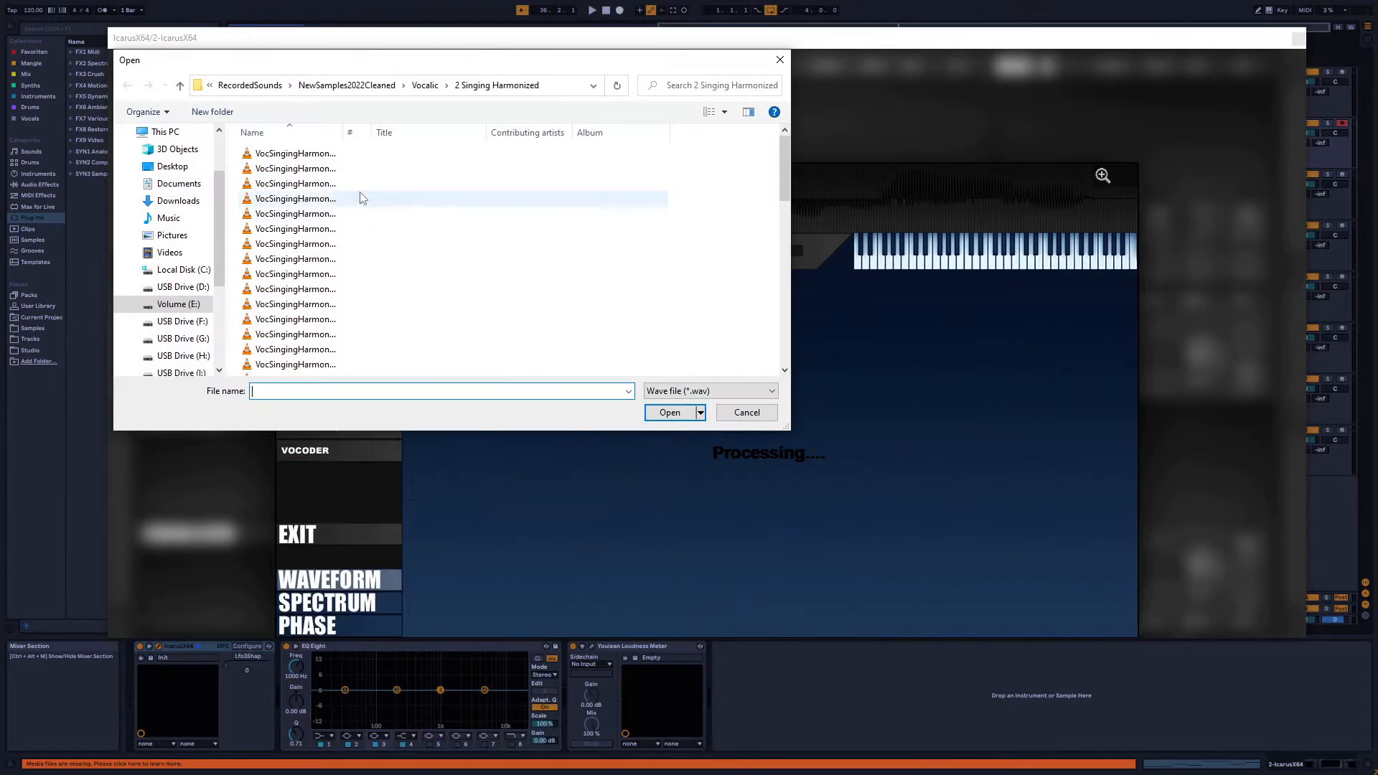
click(747, 412)
Replace OSC1's wavetable with the first VocSingingHarmon sample, using Resynthesis static pitch, and return to the main synth view
click(330, 427)
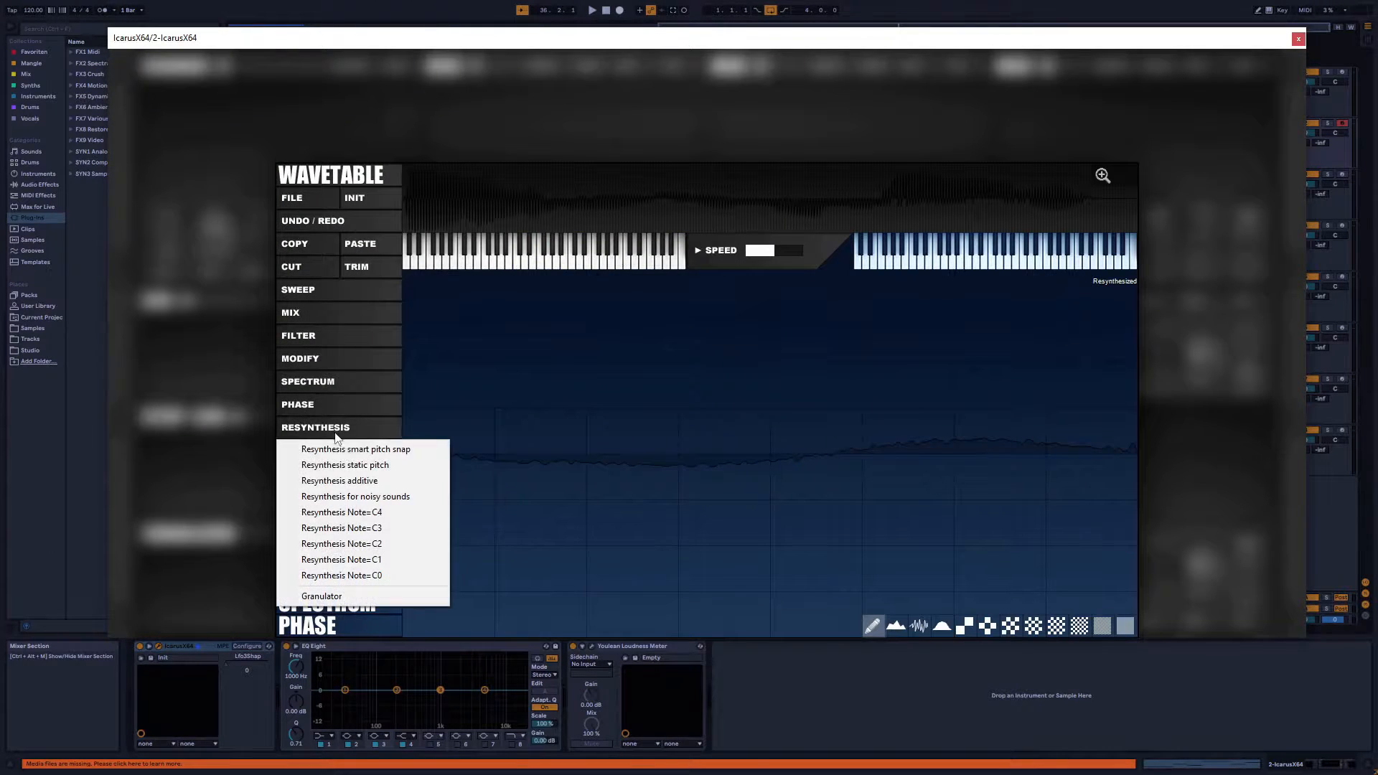
click(359, 465)
double_click(307, 152)
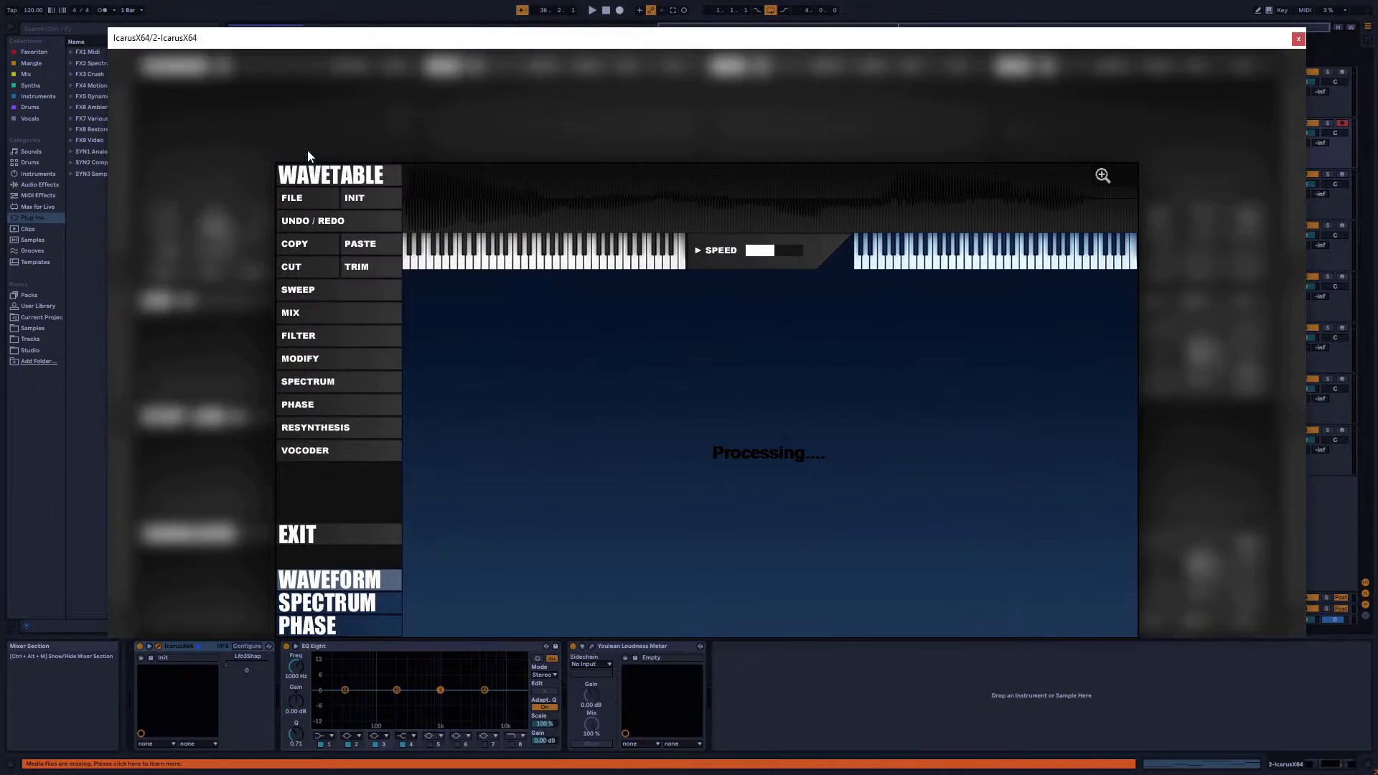
click(306, 537)
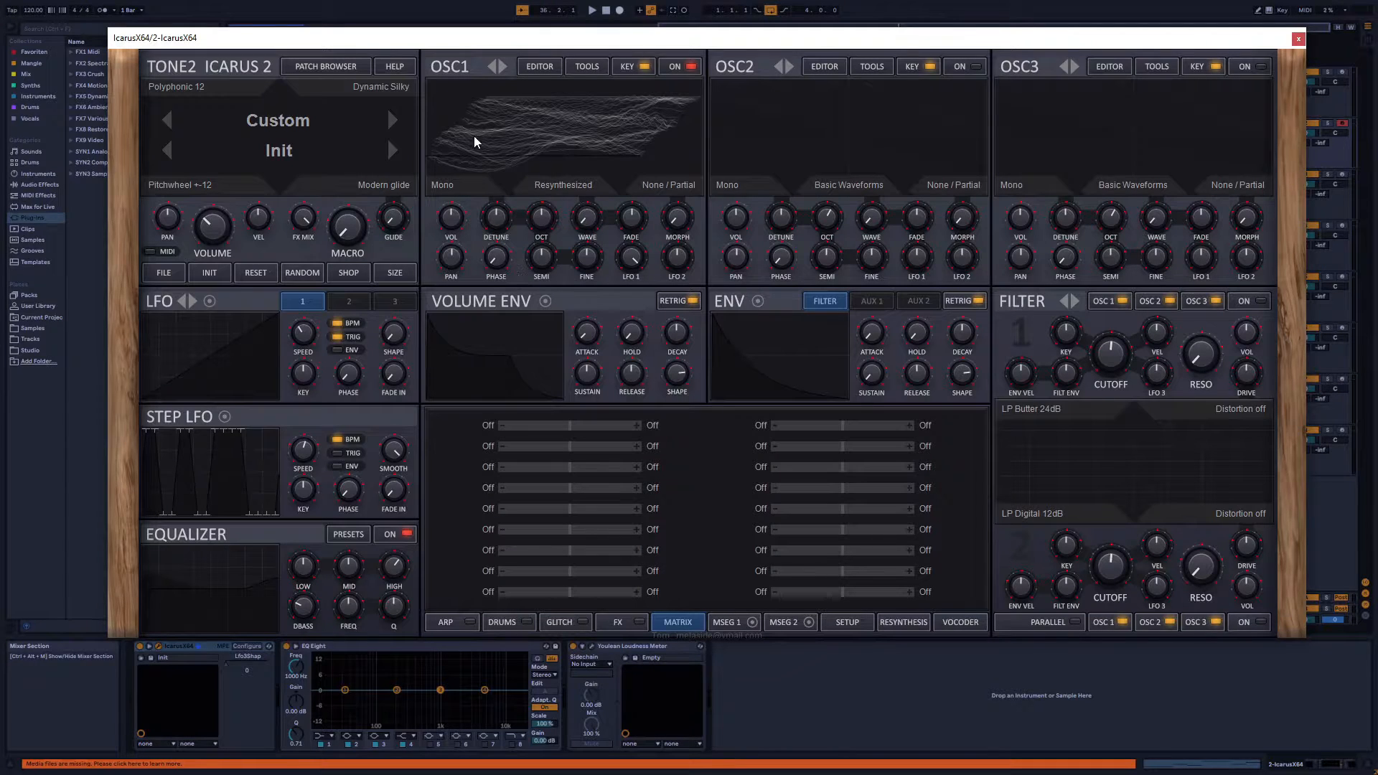
Replace OSC1's wavetable with the second VocSingingHarmon sample, using Resynthesis additive
click(540, 66)
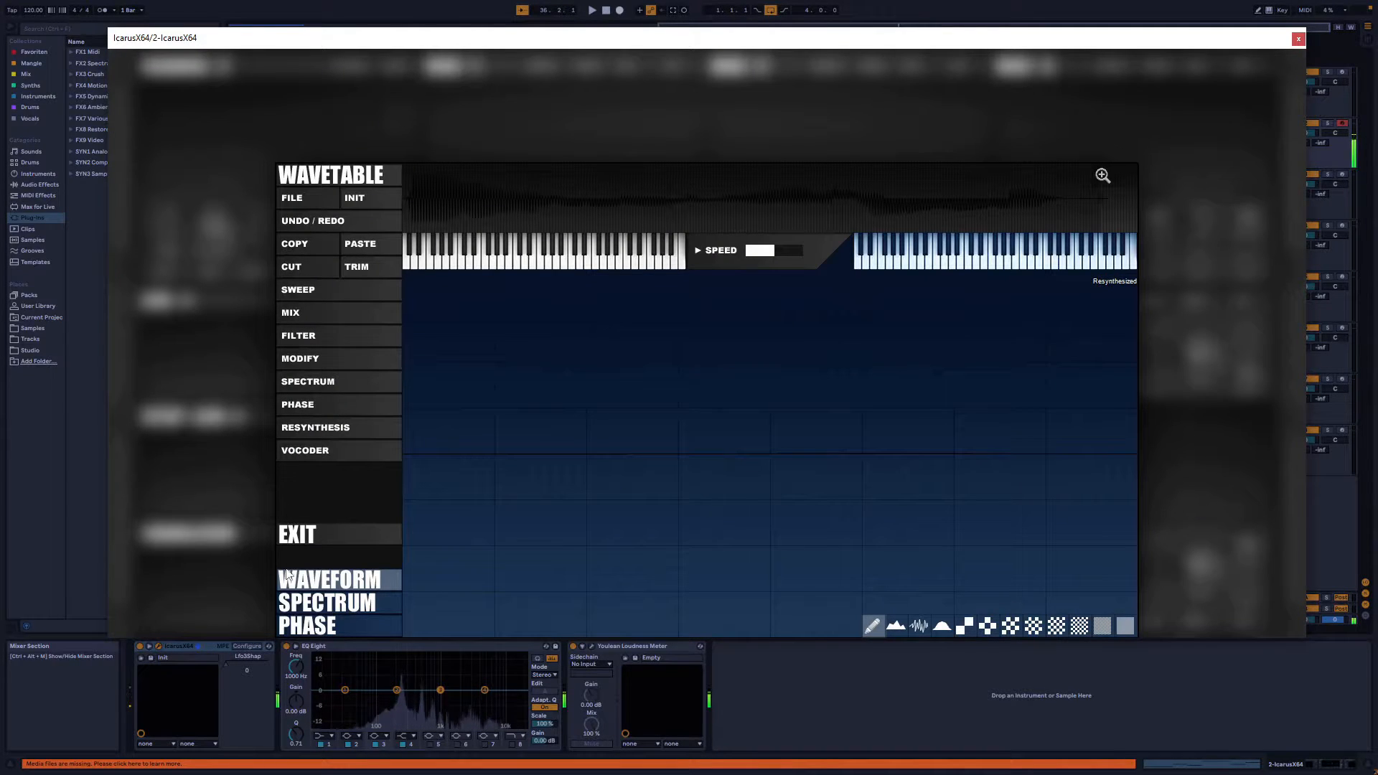
click(328, 425)
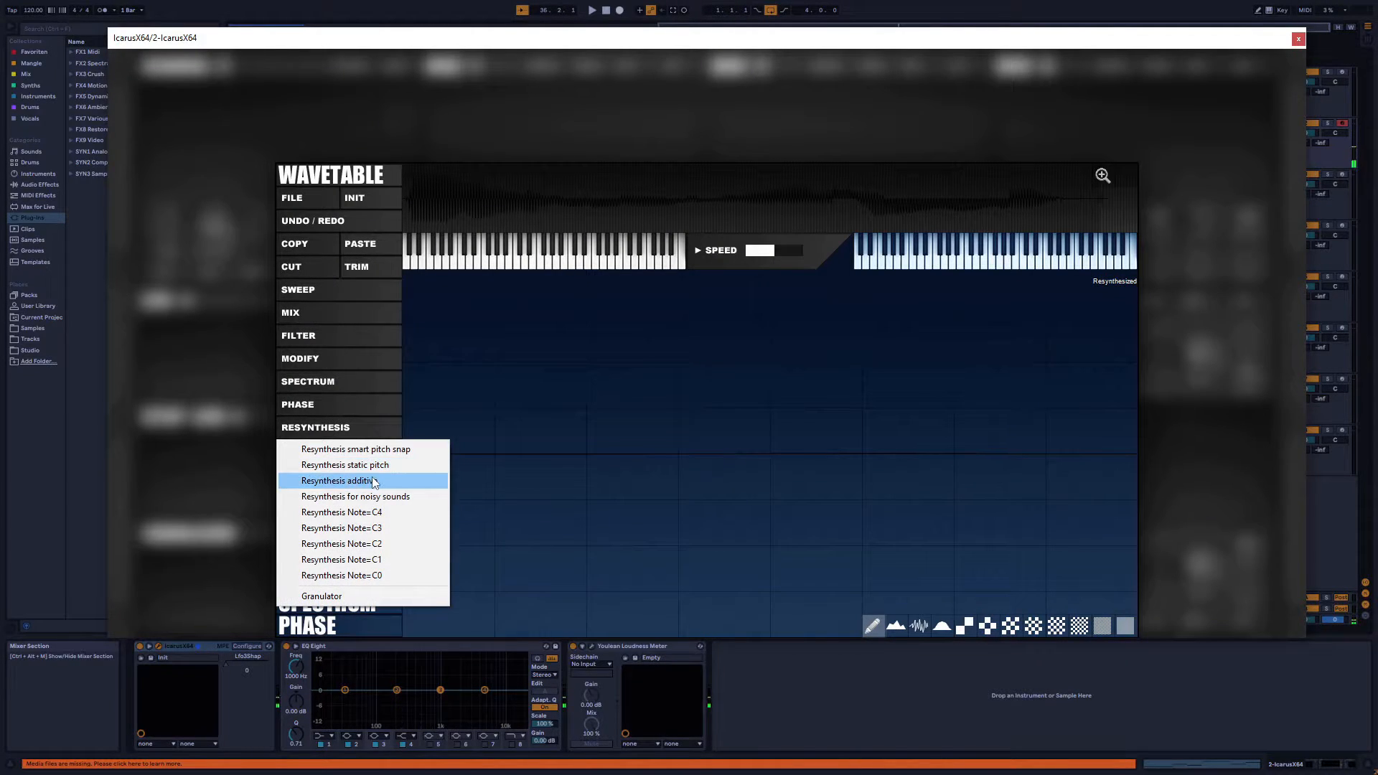
click(337, 479)
double_click(290, 168)
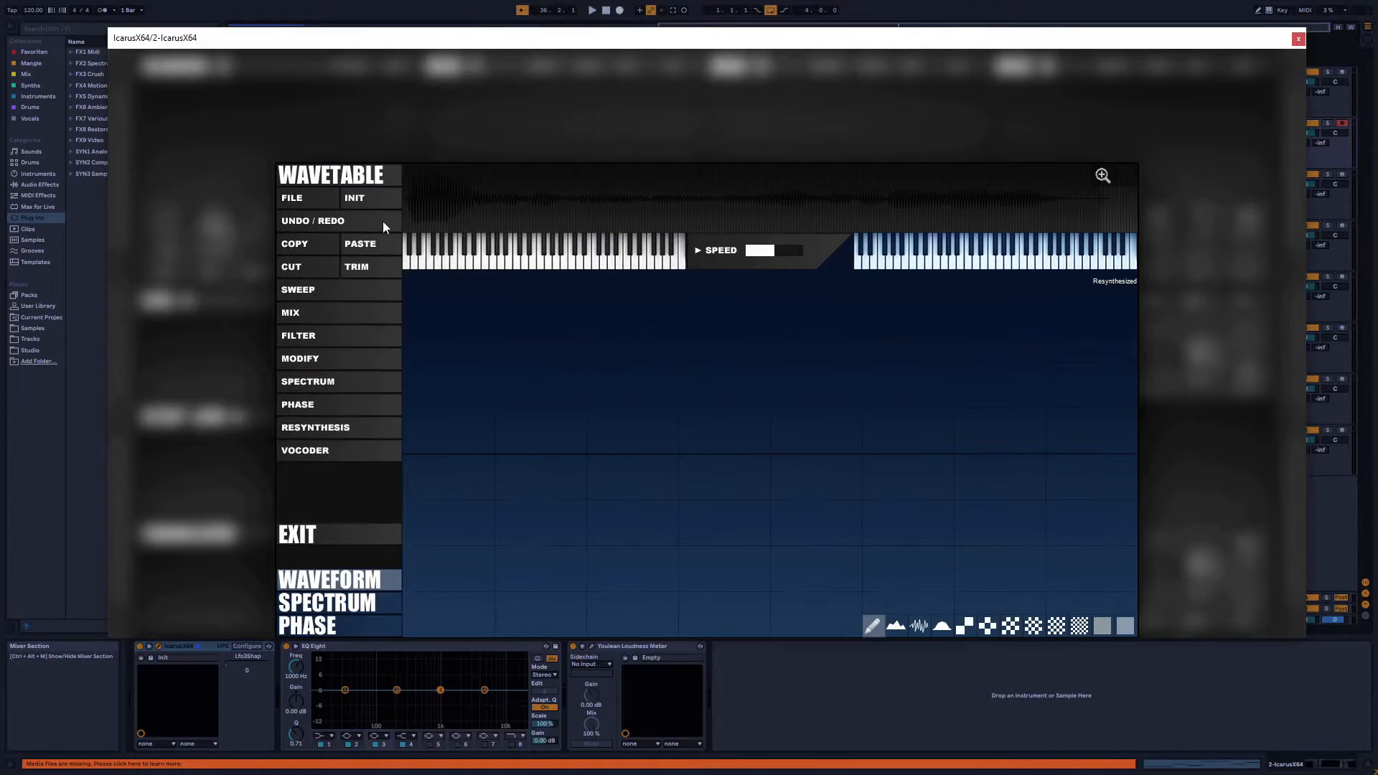
click(296, 537)
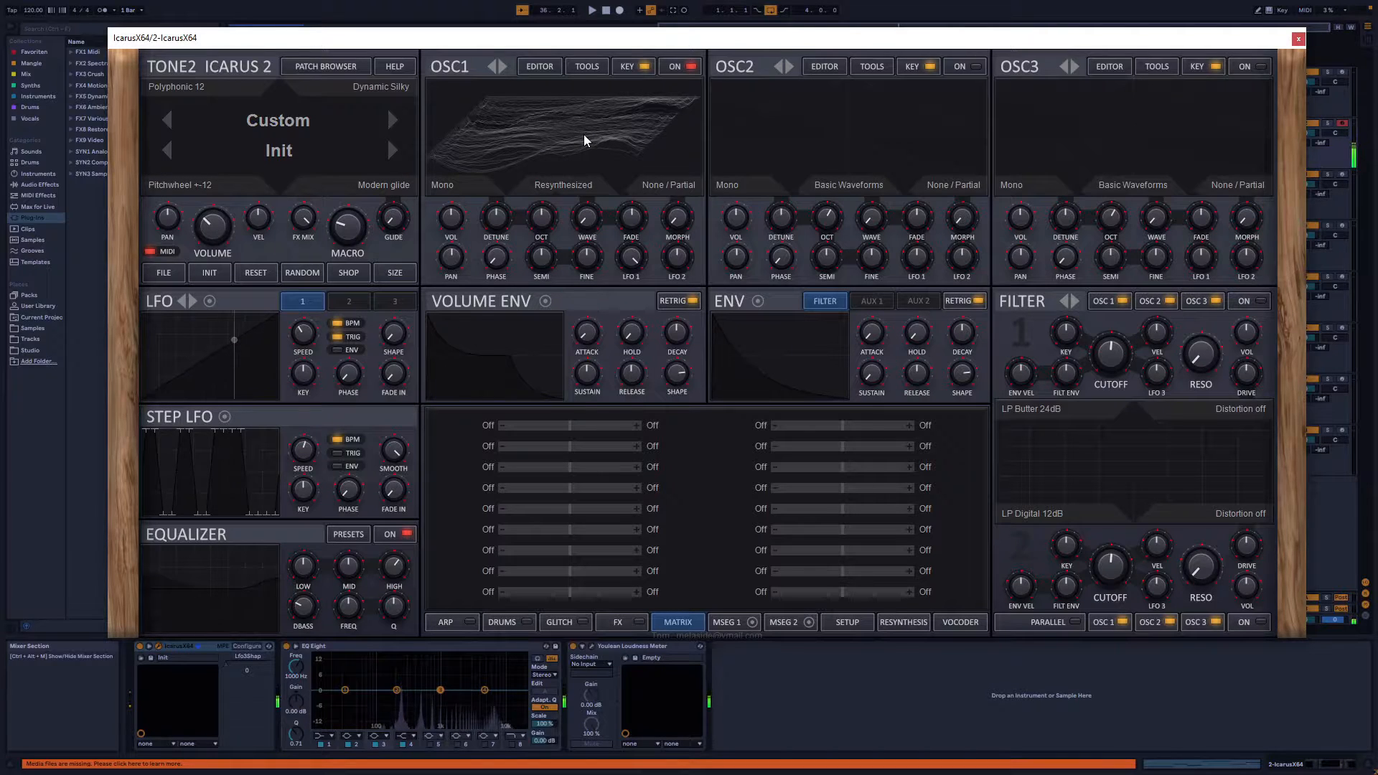
Load the first VocSingingHarmon sample into OSC1's wavetable with Resynthesis for noisy sounds
click(539, 71)
click(332, 433)
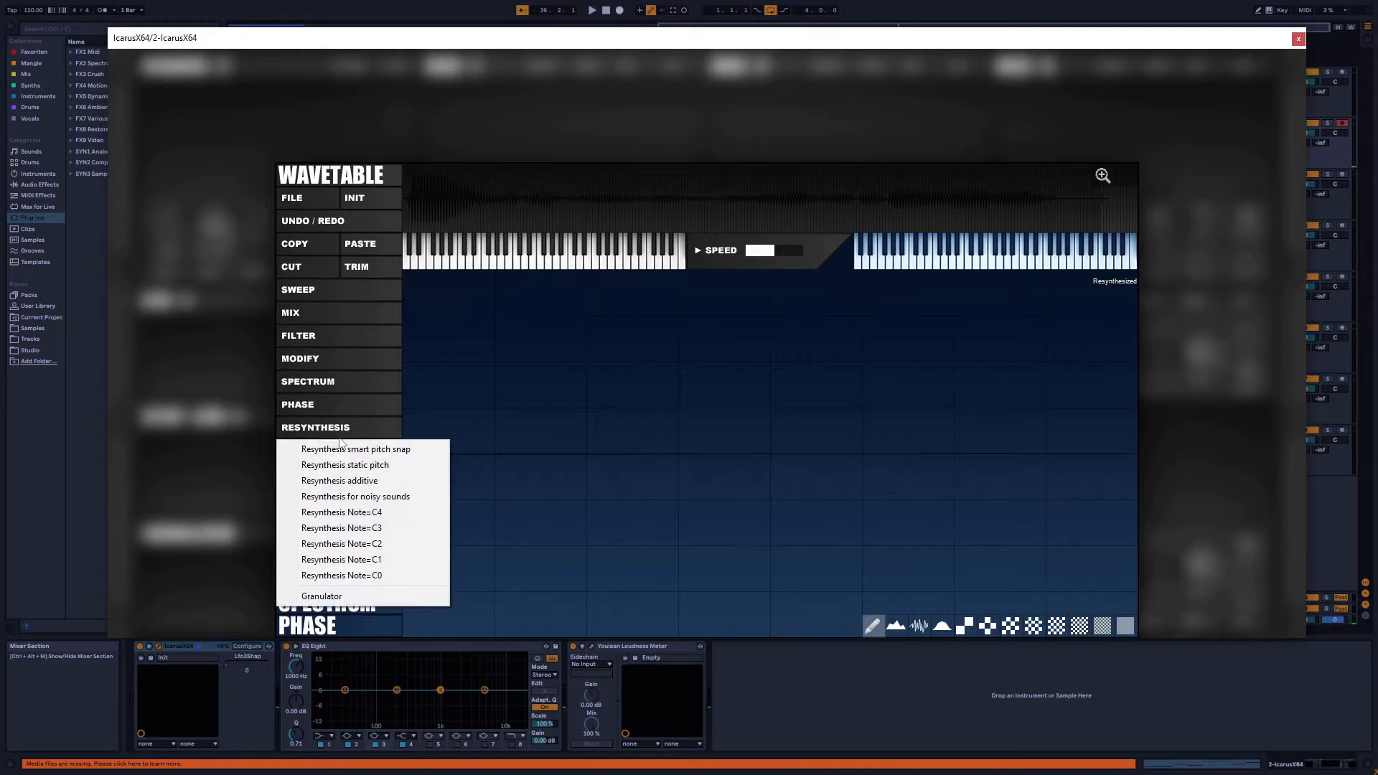
click(380, 497)
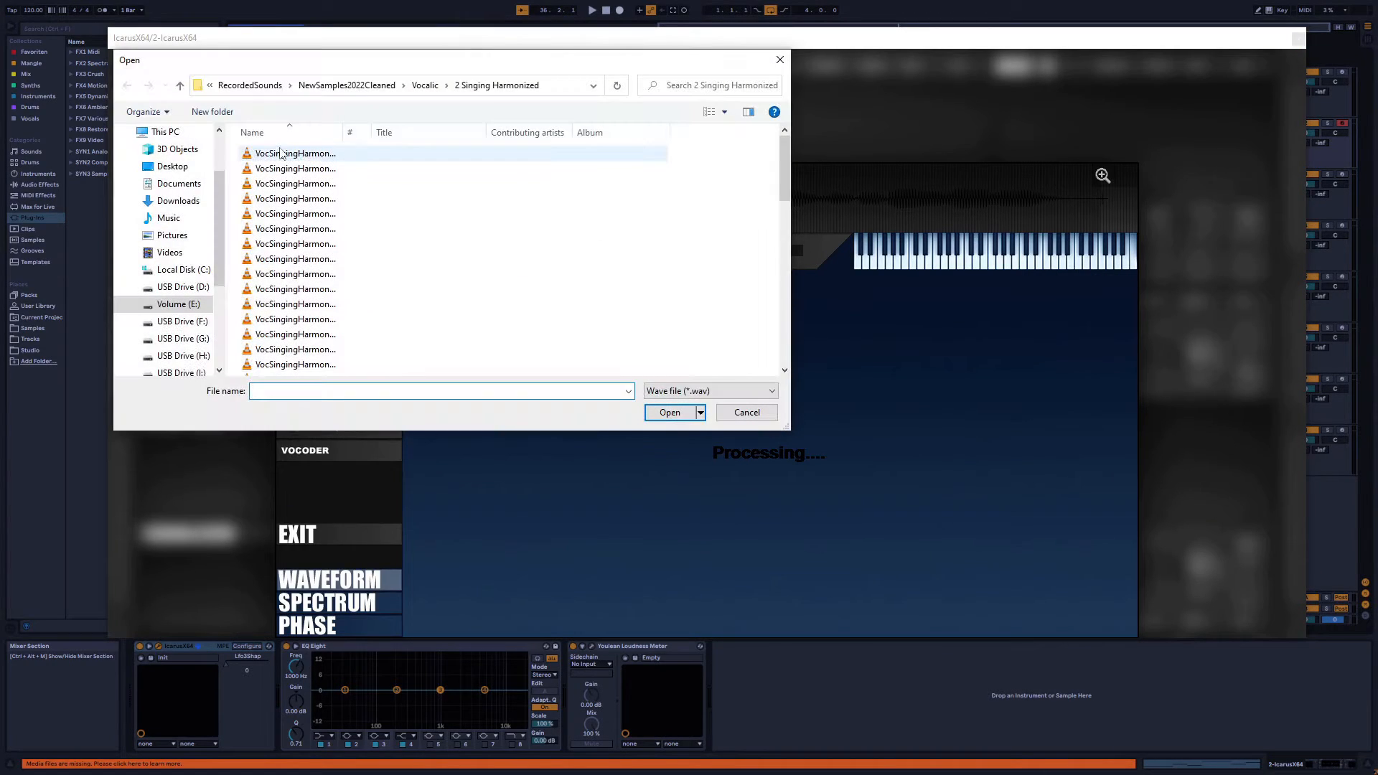
double_click(288, 144)
click(304, 536)
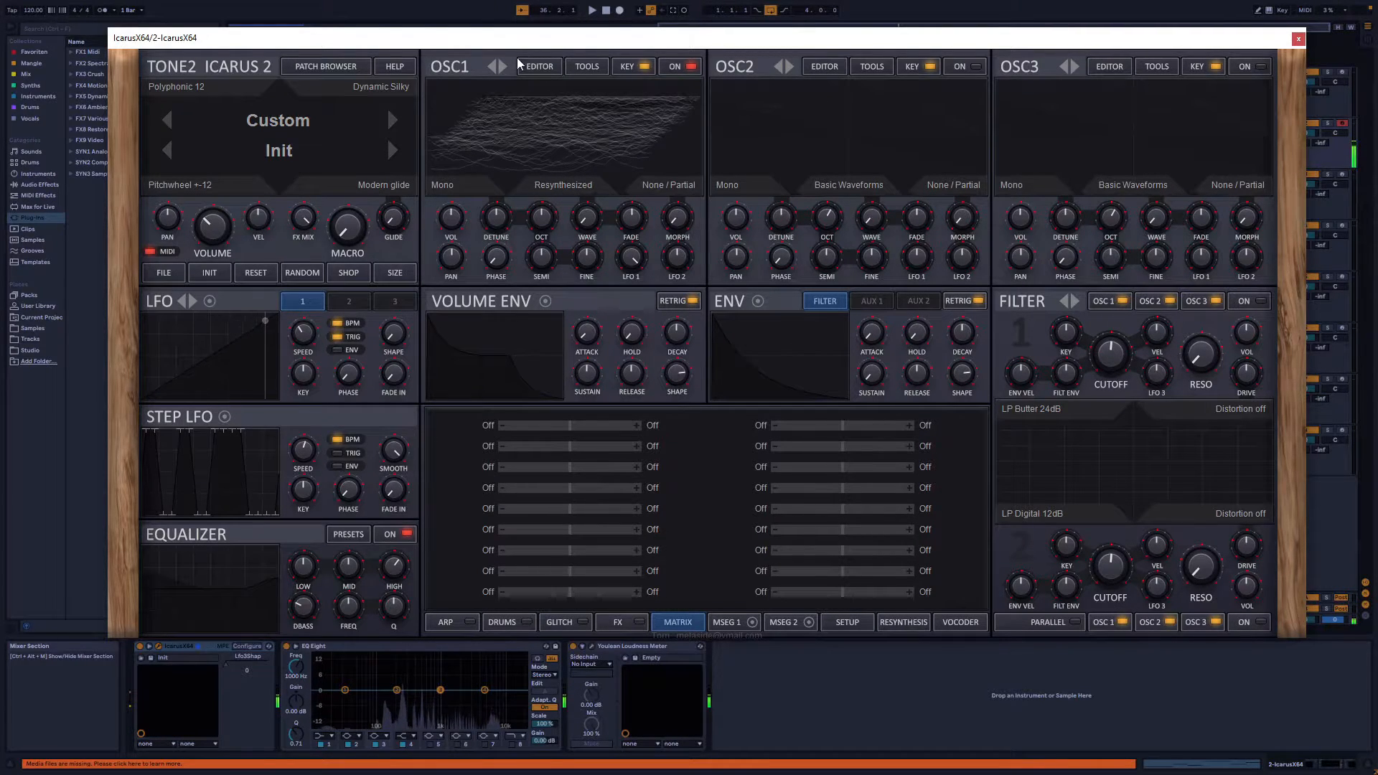
Granulate the first VocSingingHarmon sample into OSC1's wavetable with the resynthesis Granulator, and lower the oscillator's octave
click(540, 66)
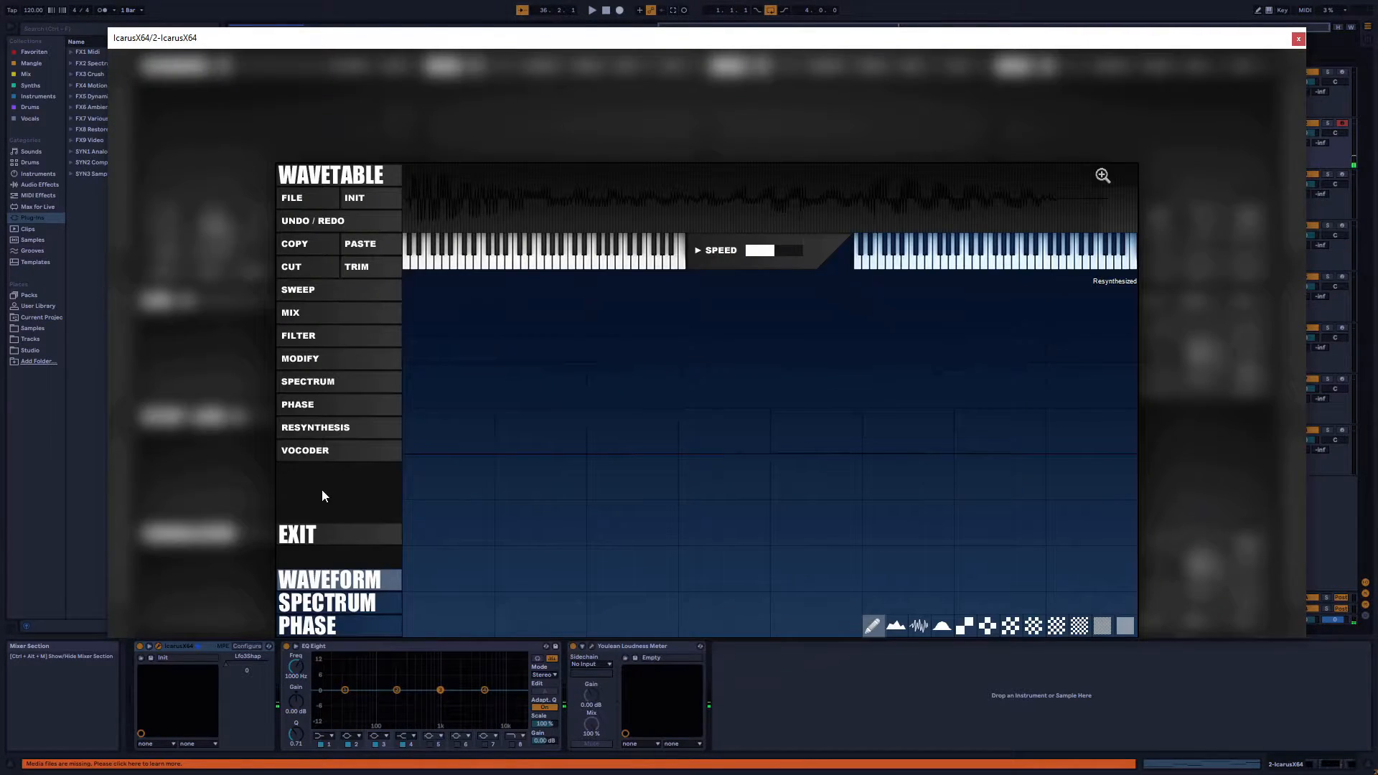
click(331, 424)
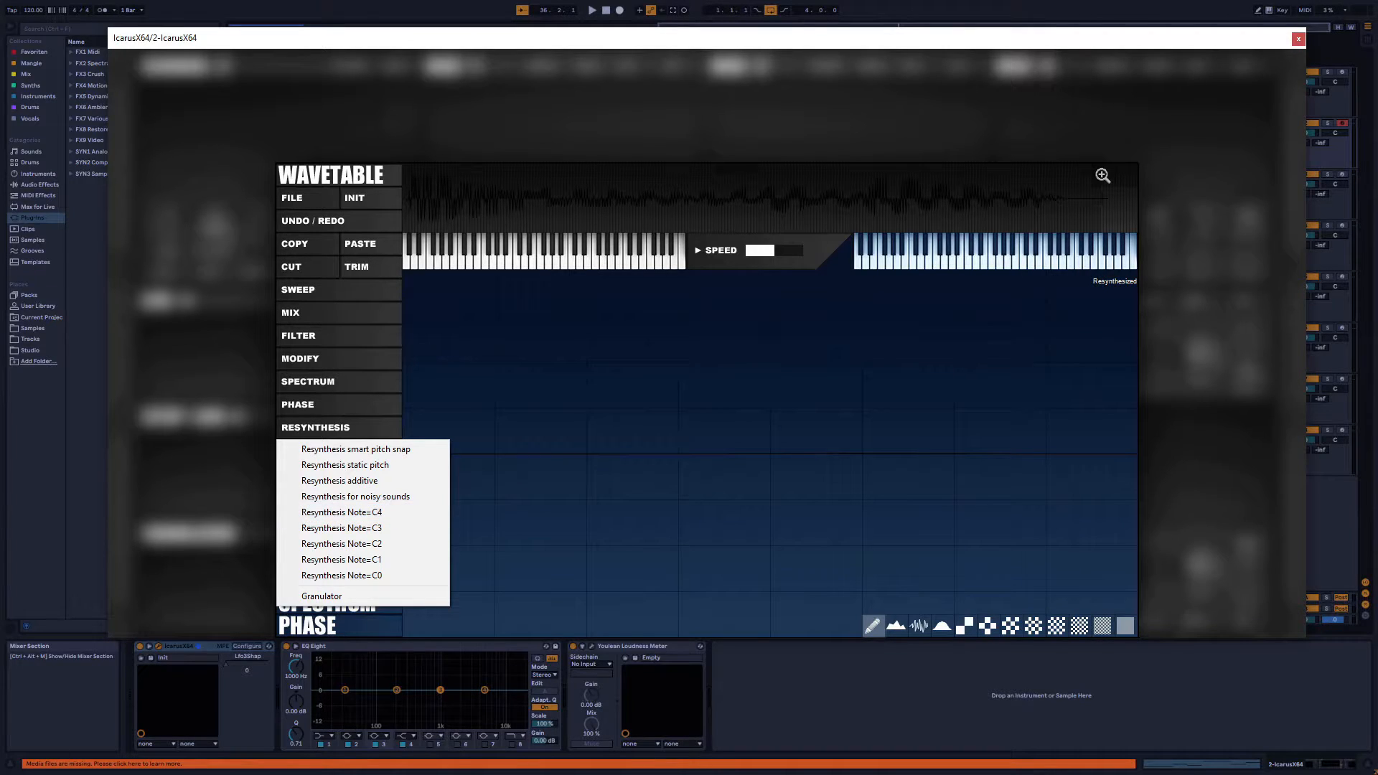
click(338, 597)
double_click(291, 156)
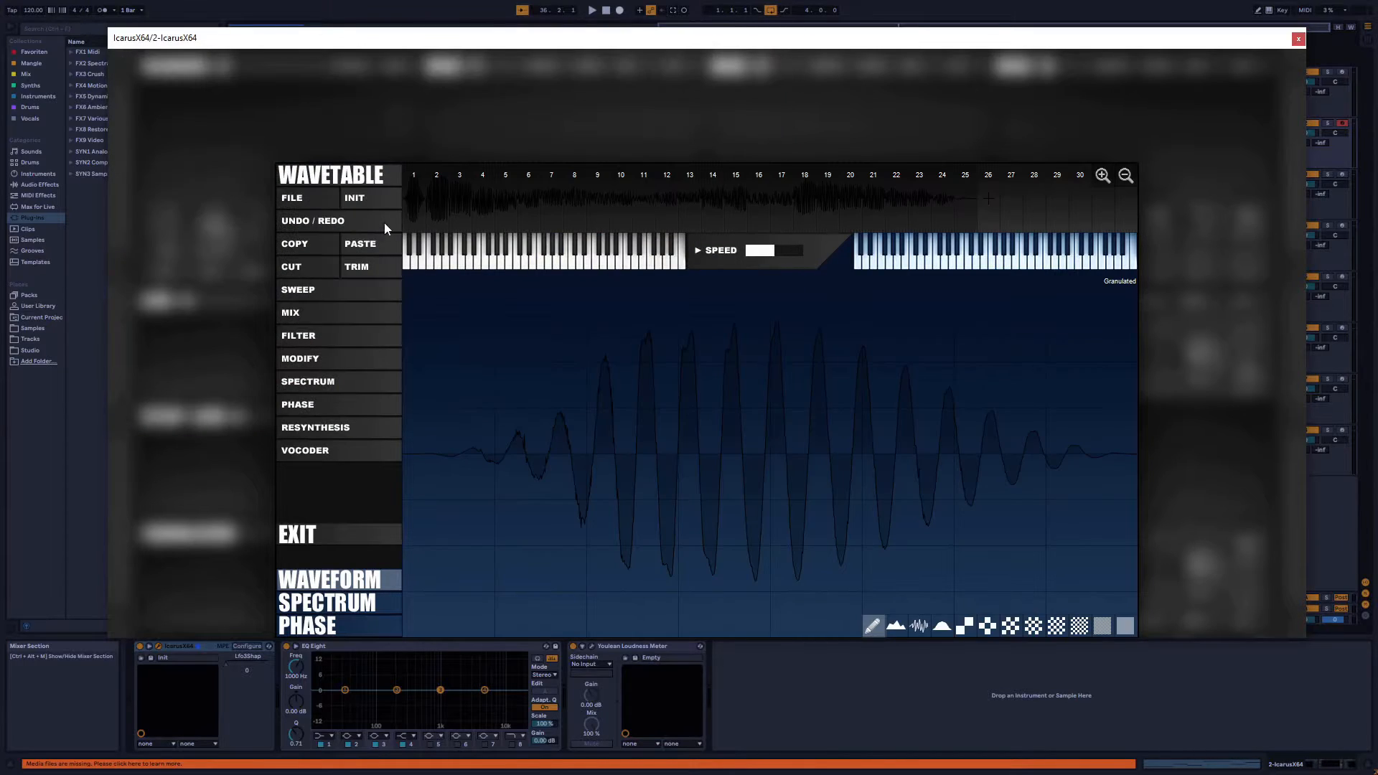
click(301, 534)
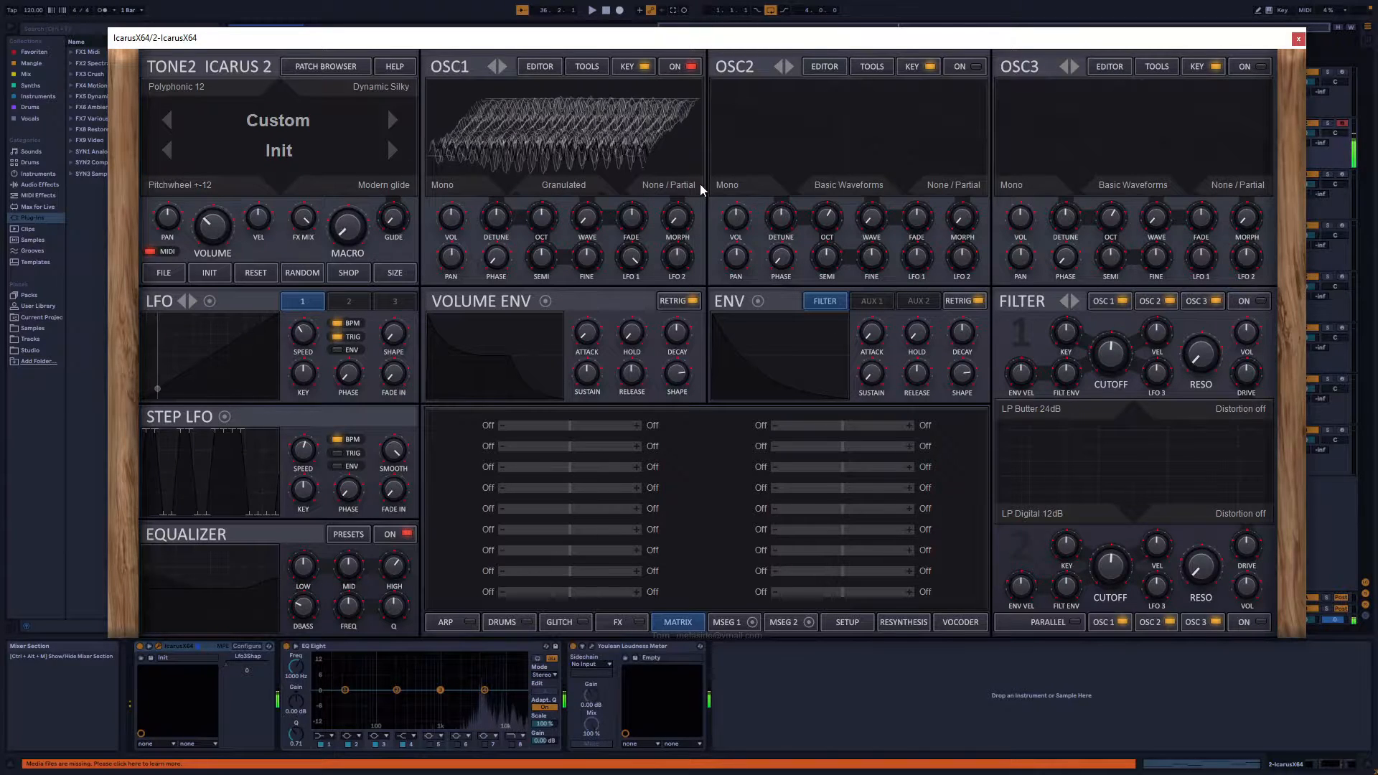
drag(542, 214, 558, 290)
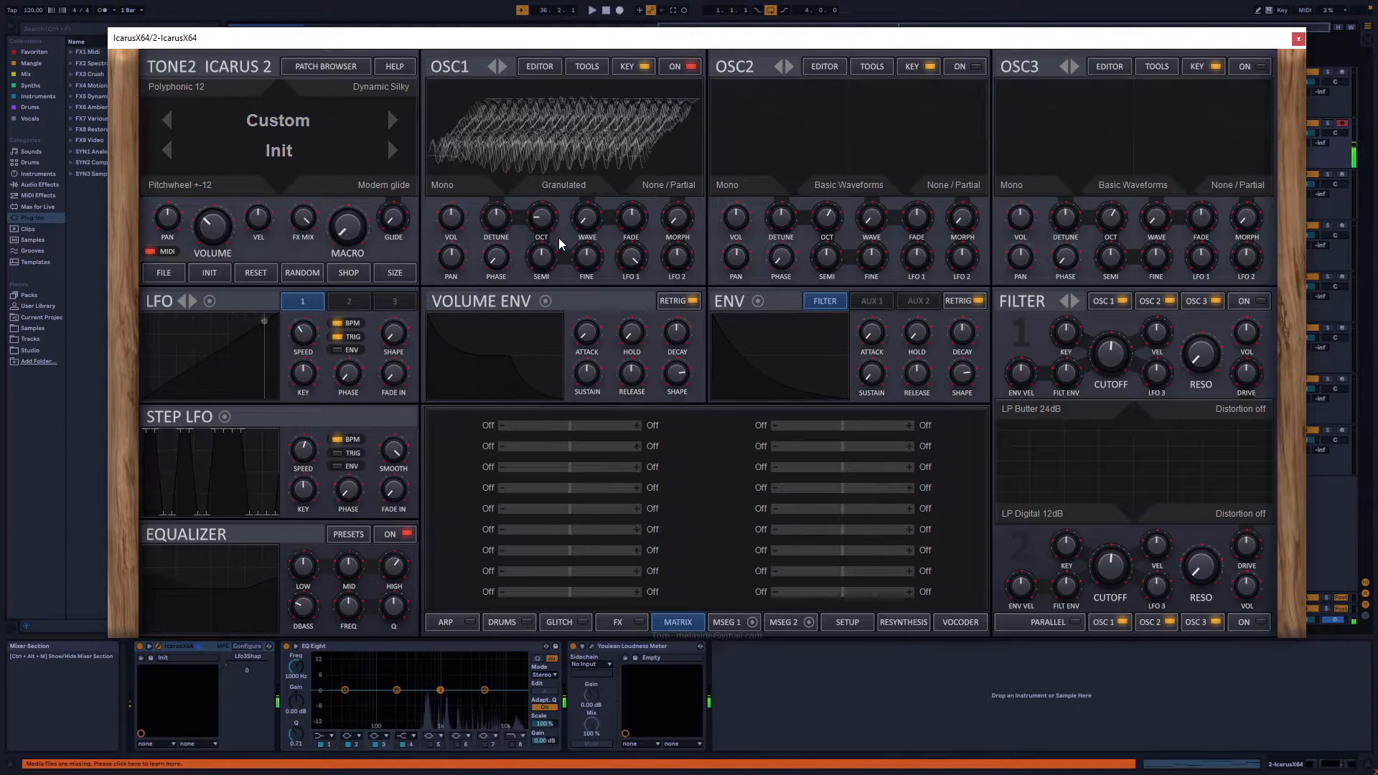
Replace OSC1's wavetable with the first VocSingingHarmon sample, using Vocoder Saw, and raise the oscillator's octave
click(539, 66)
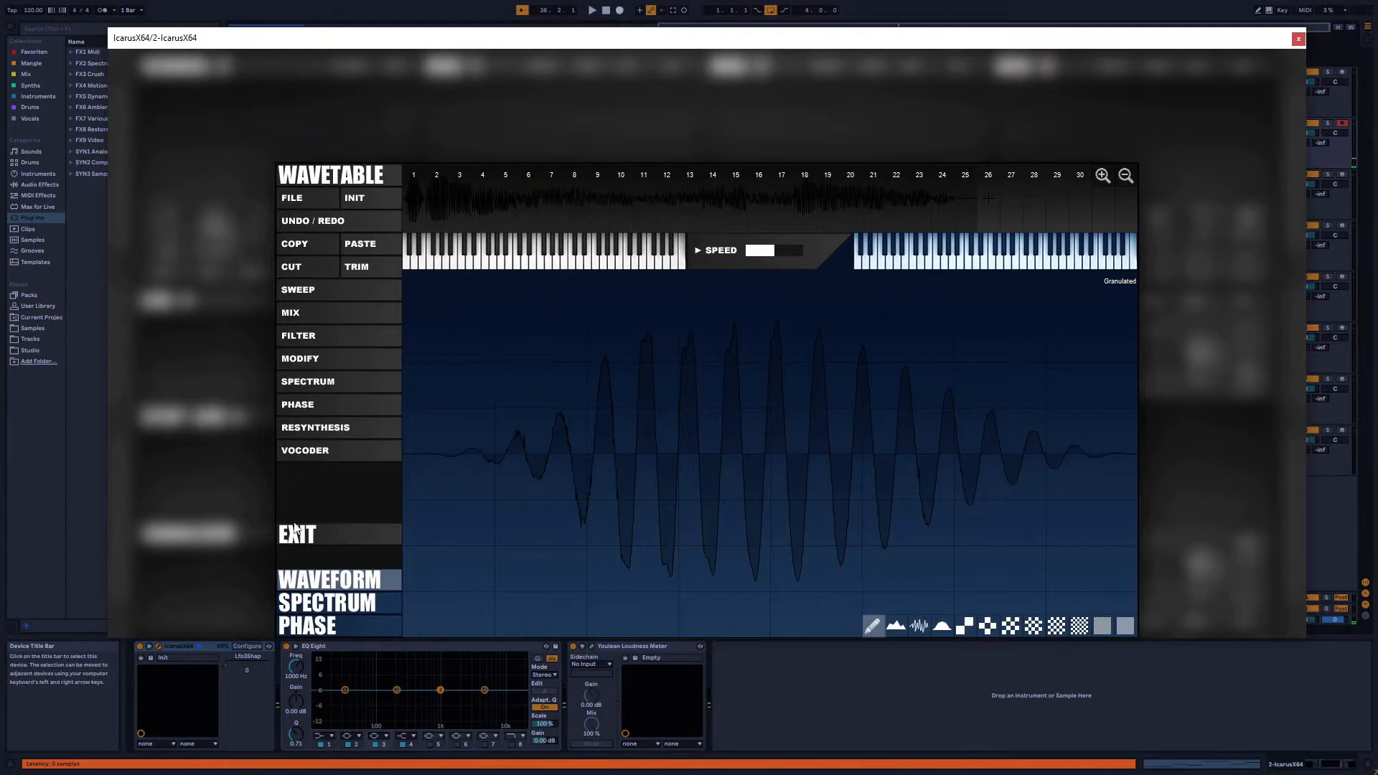
click(335, 432)
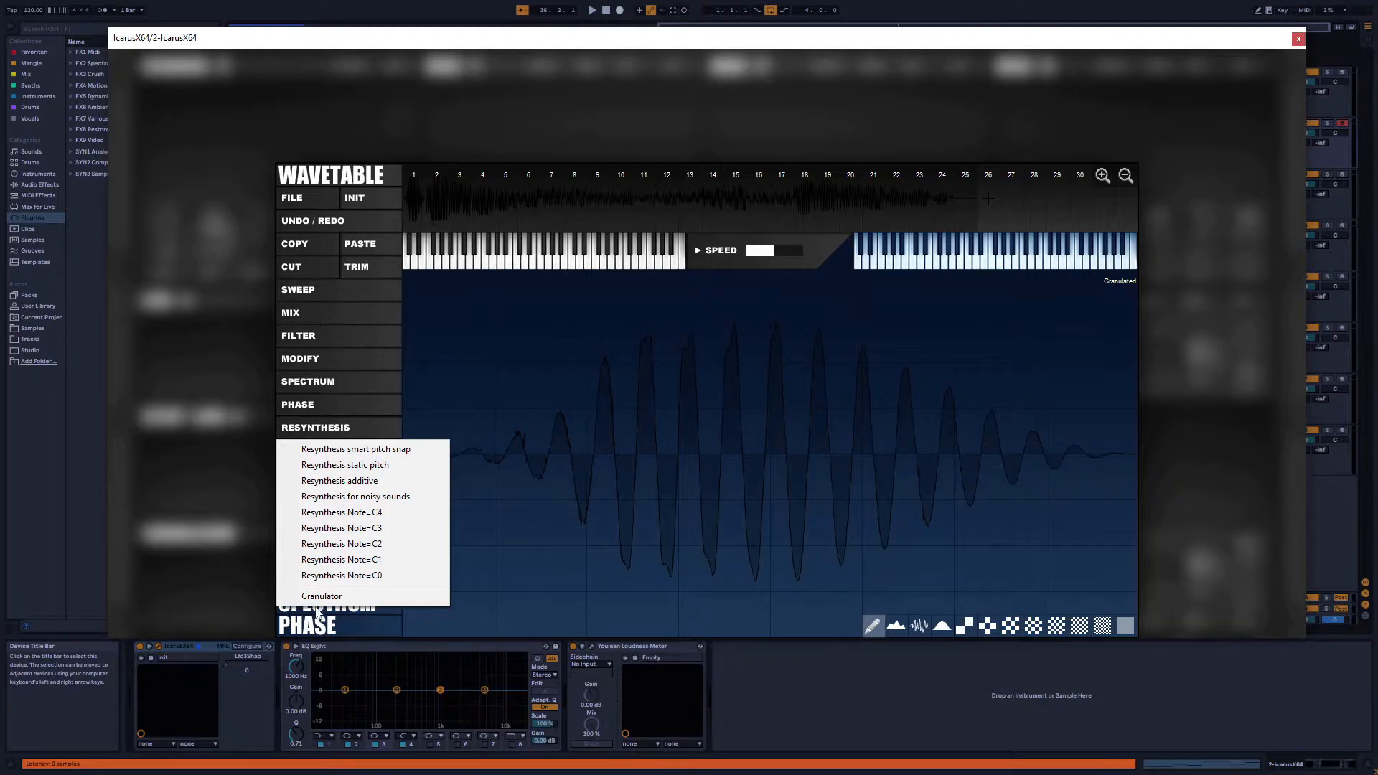
click(225, 502)
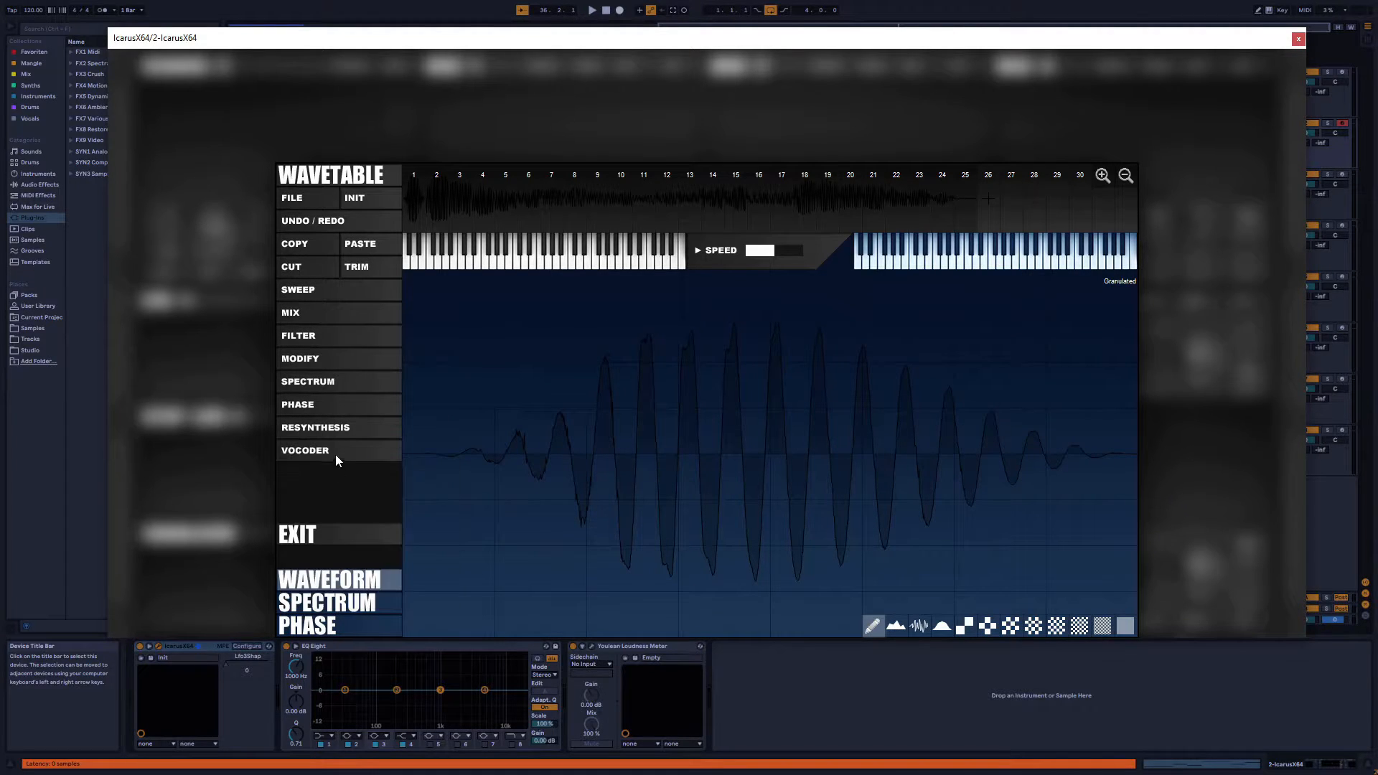
click(334, 452)
click(337, 471)
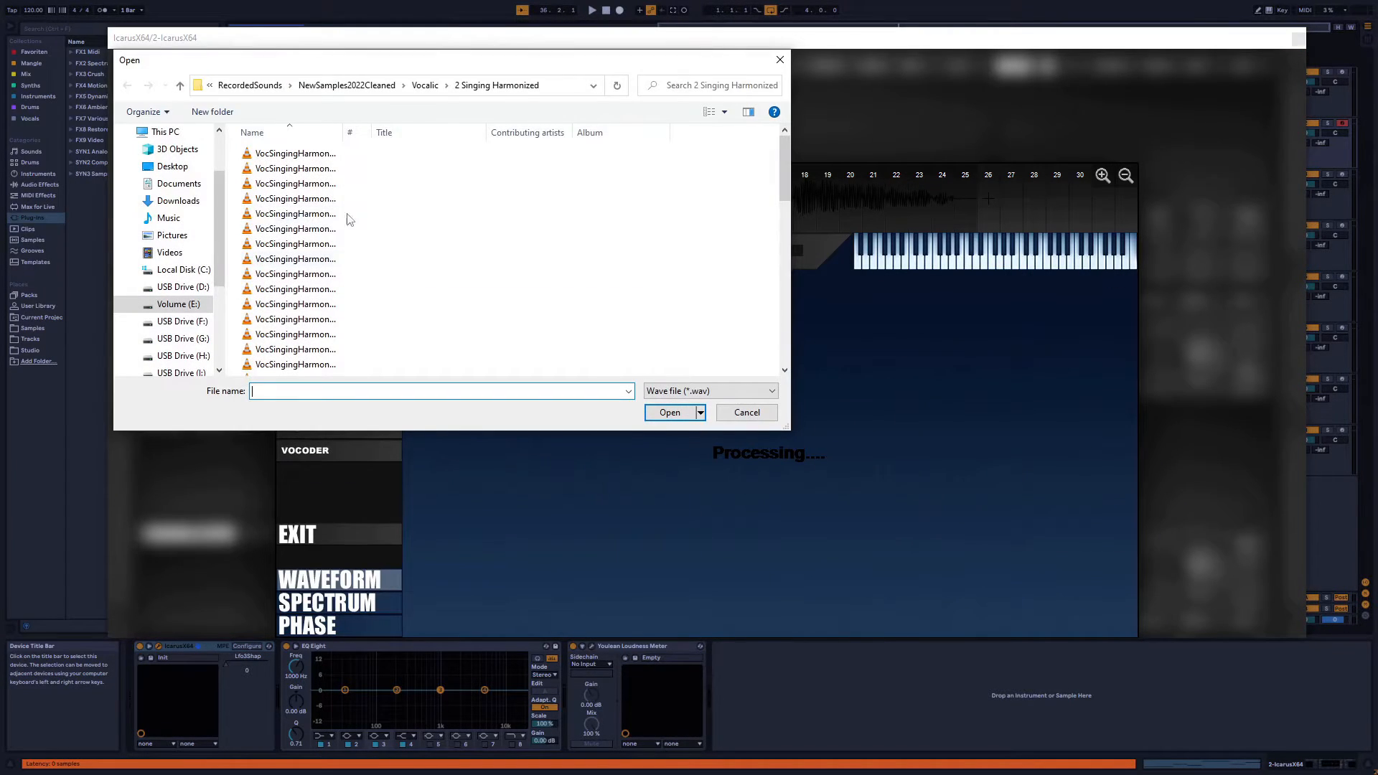
double_click(312, 155)
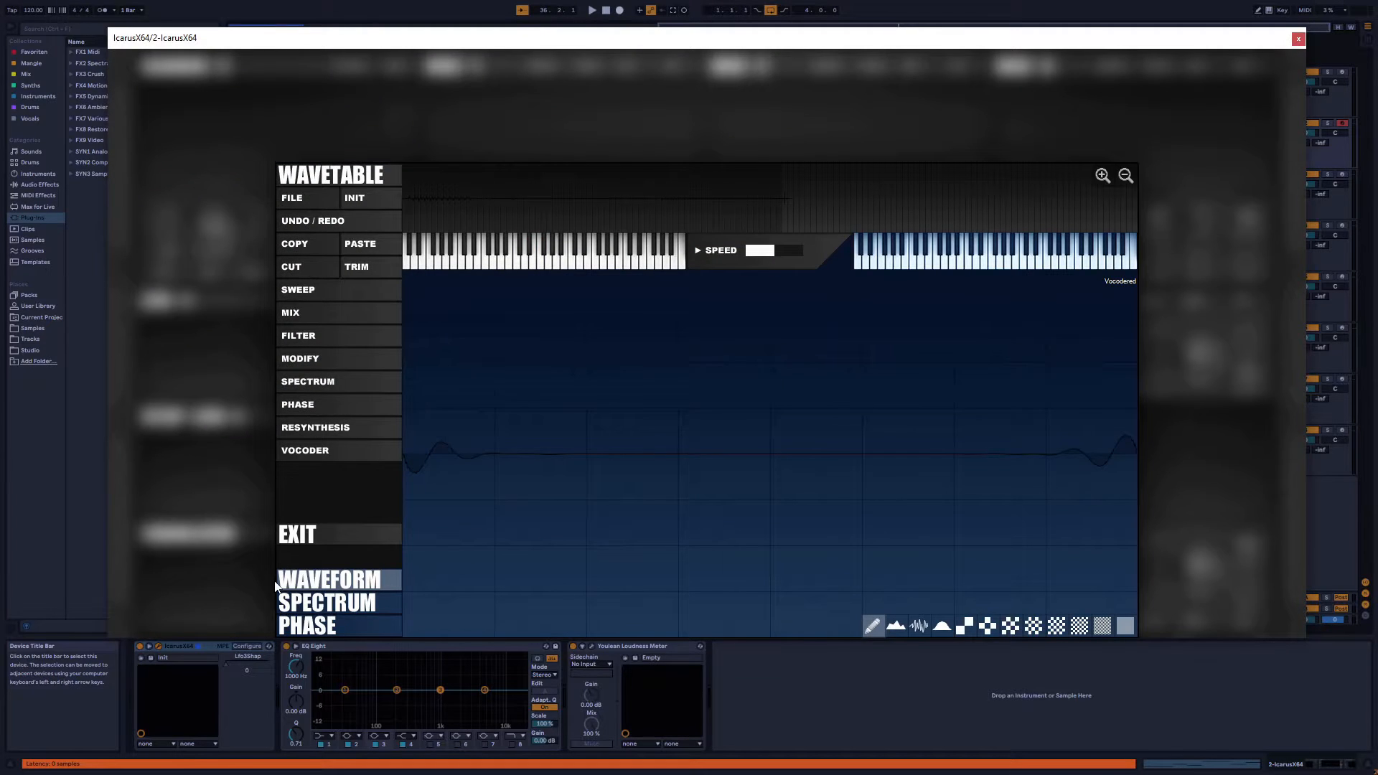
click(300, 544)
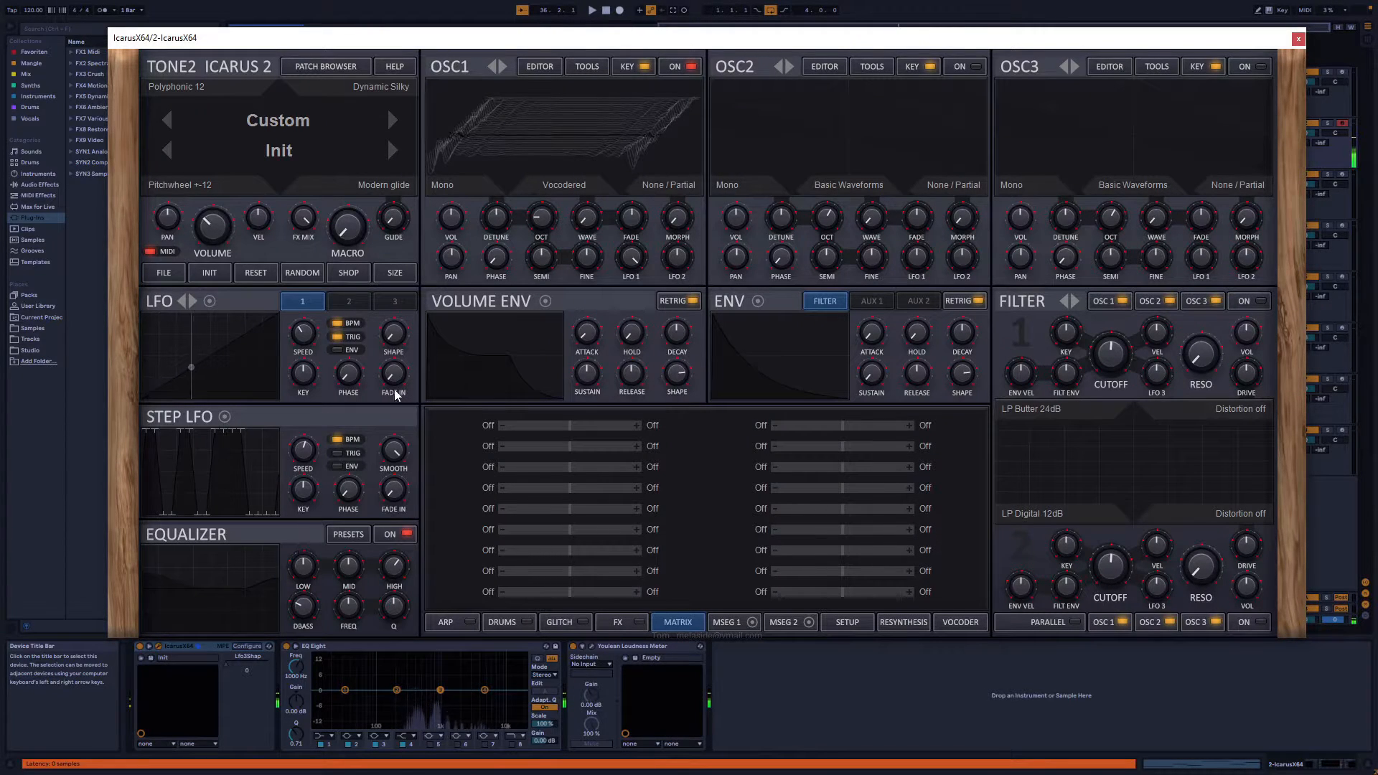
drag(536, 226, 549, 168)
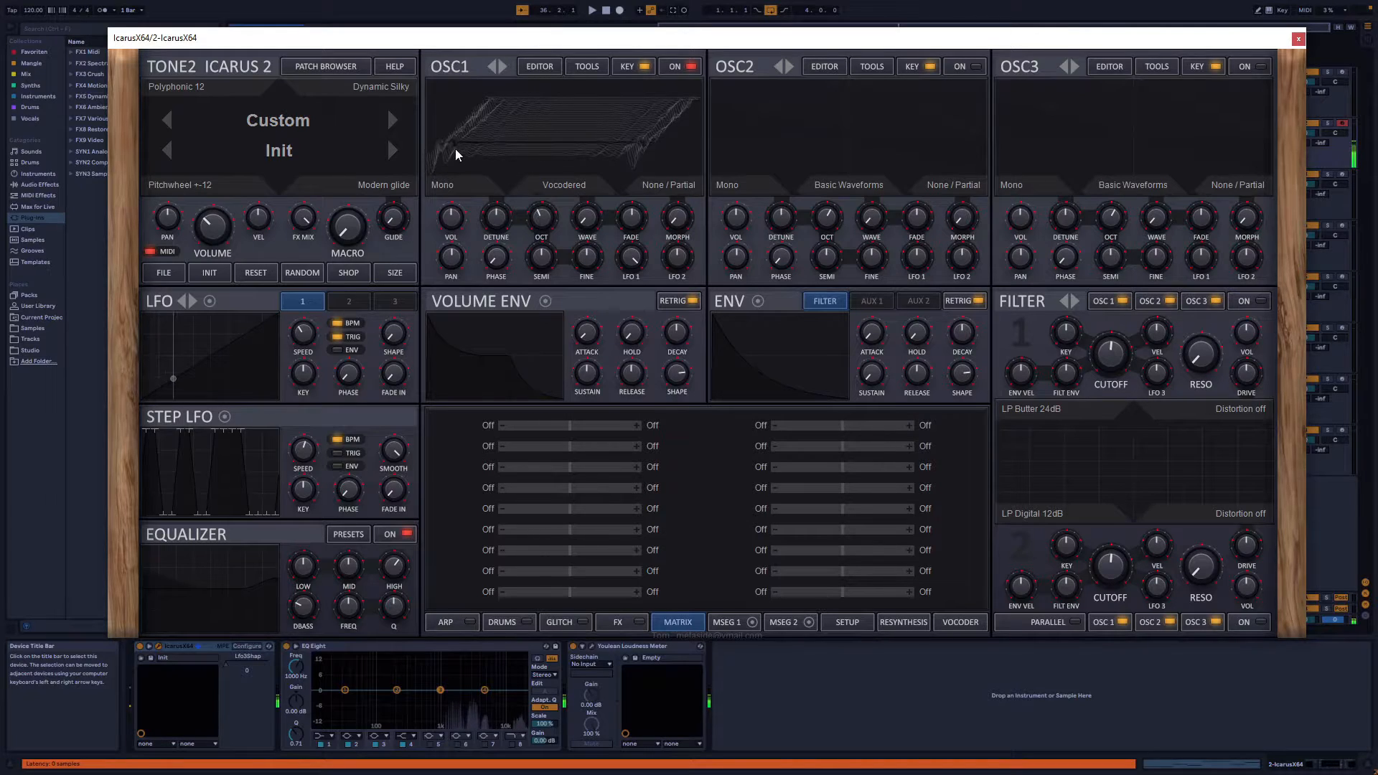
Replace OSC1's wavetable with the first VocSingingHarmon sample, using Vocoder Square, and leave the wavetable editor
click(535, 67)
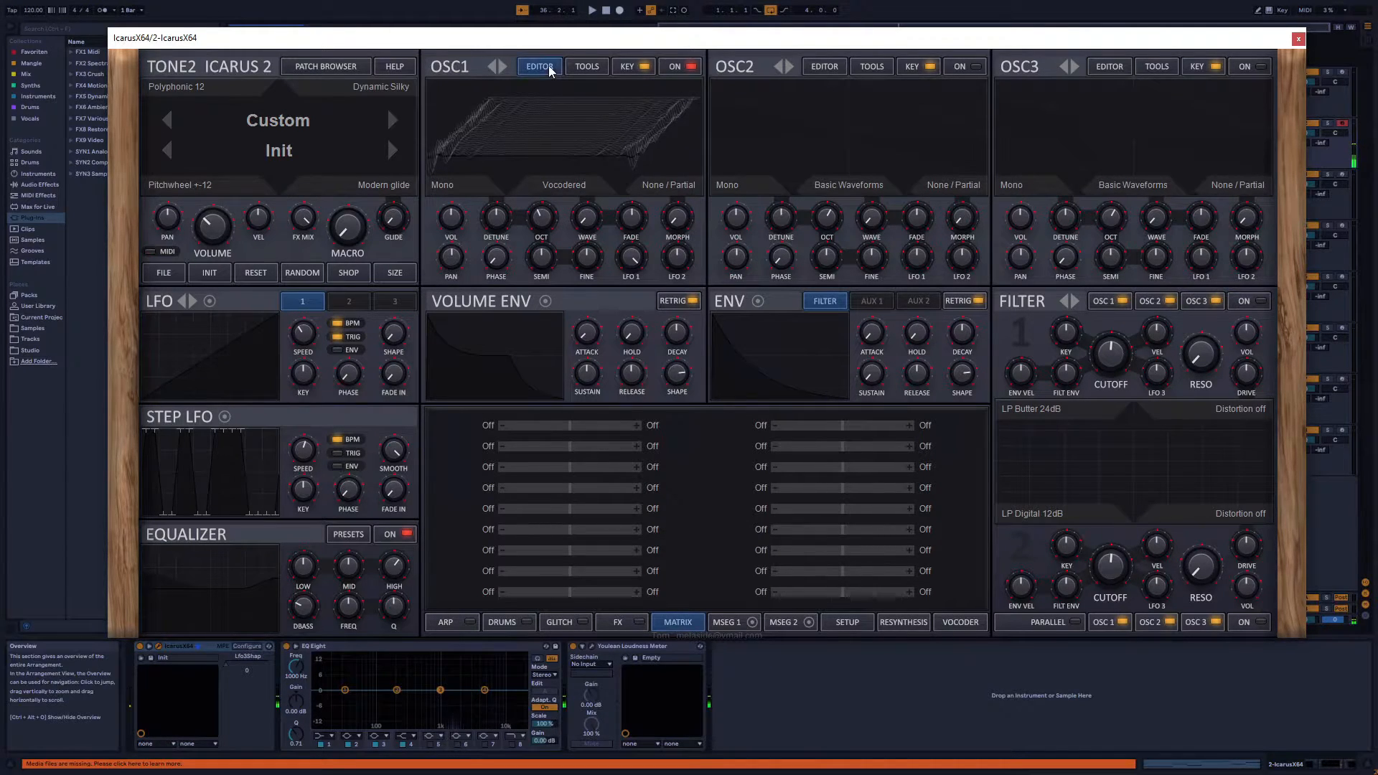
click(314, 450)
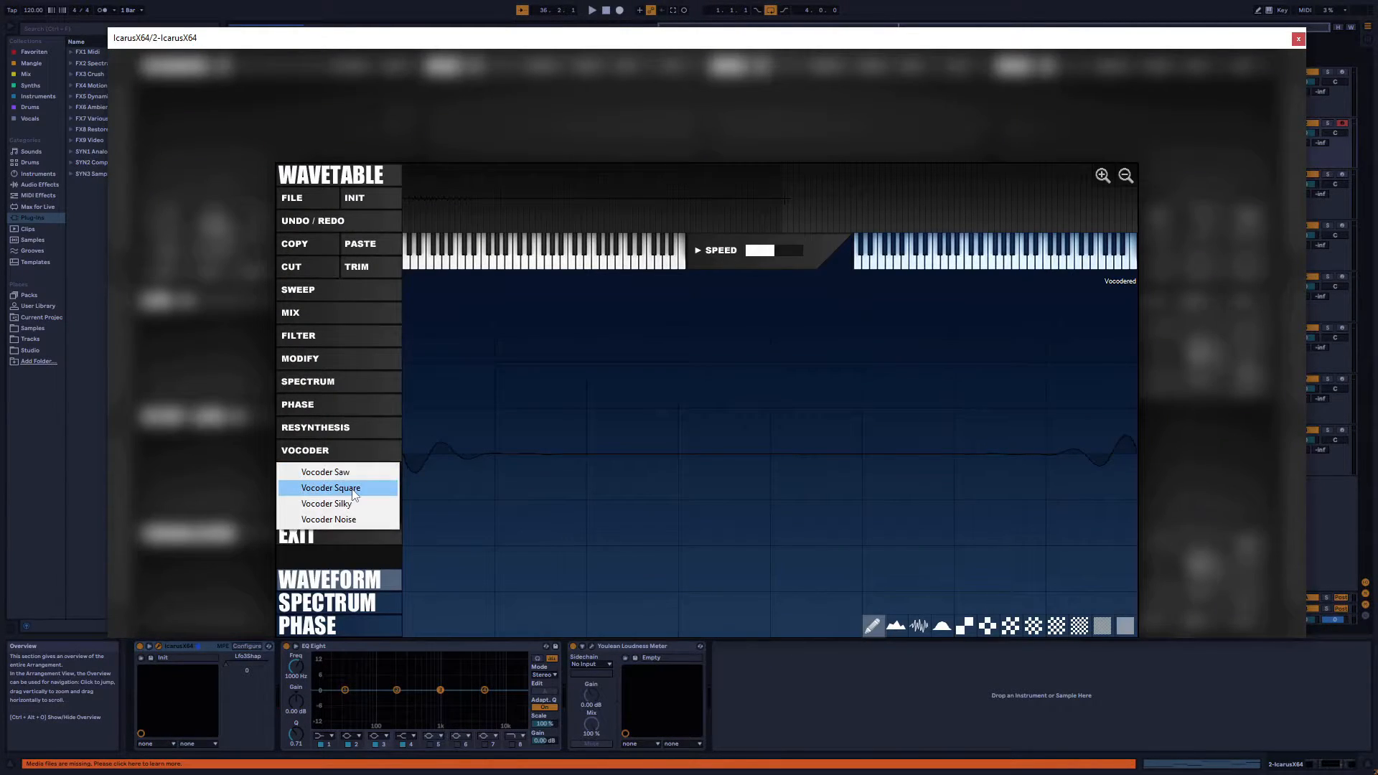
click(319, 489)
double_click(323, 153)
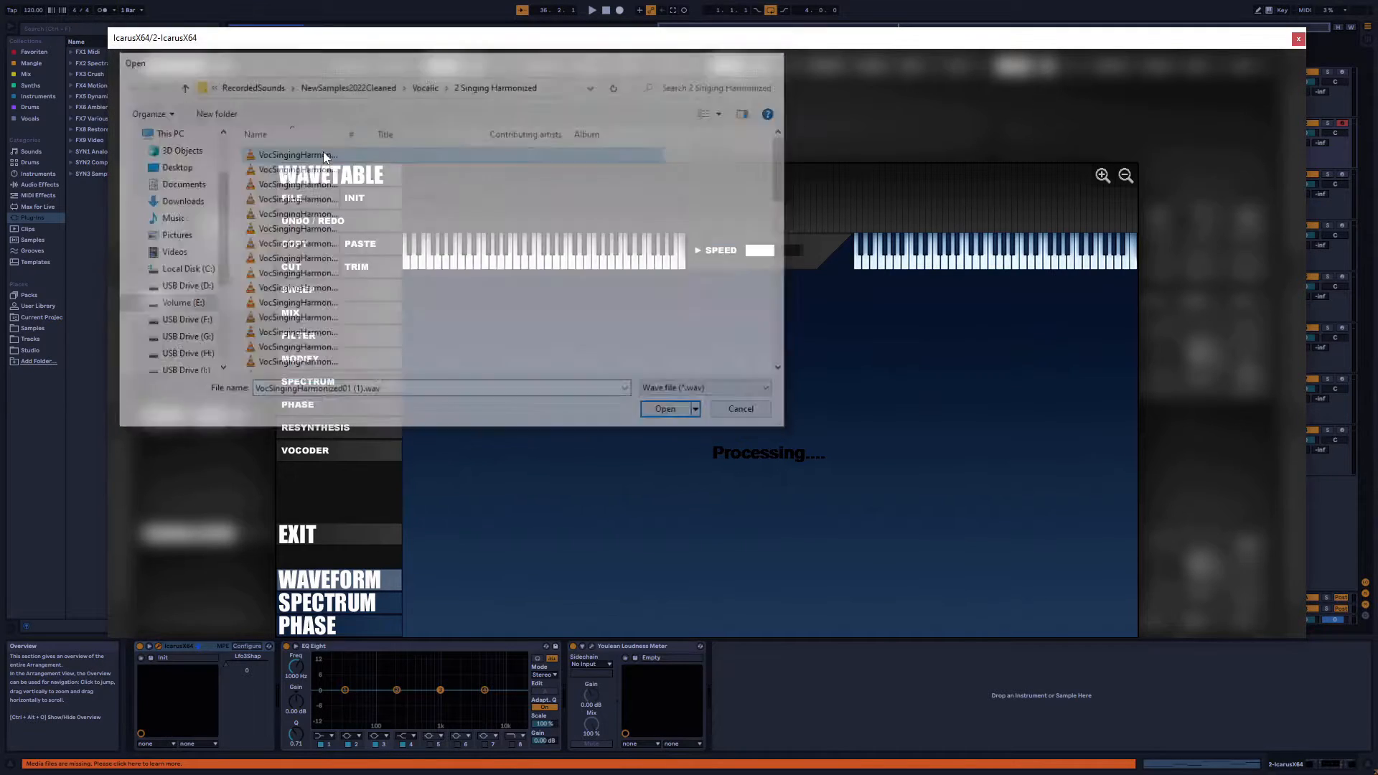
click(302, 536)
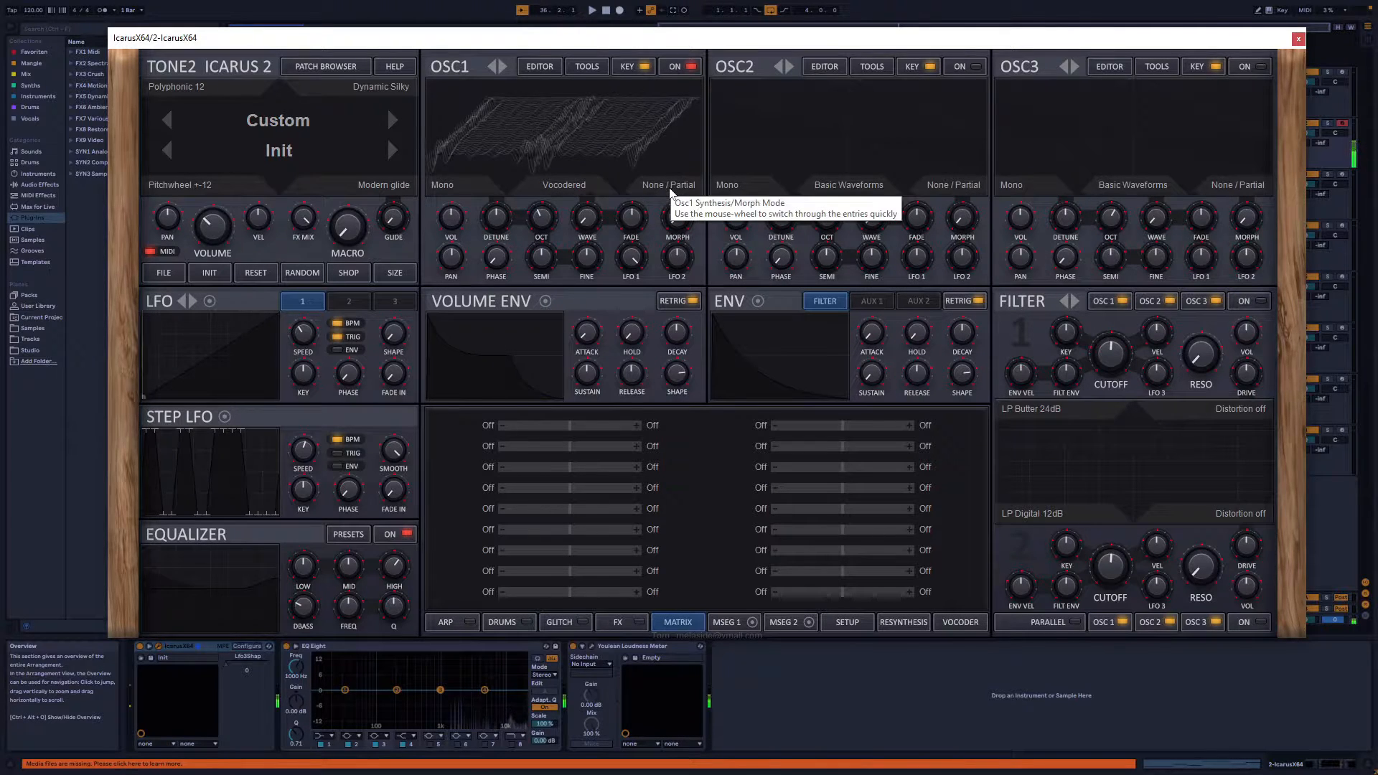
Replace OSC1's wavetable with the first VocSingingHarmon sample, using Vocoder Silky, and return to the synth view
click(540, 66)
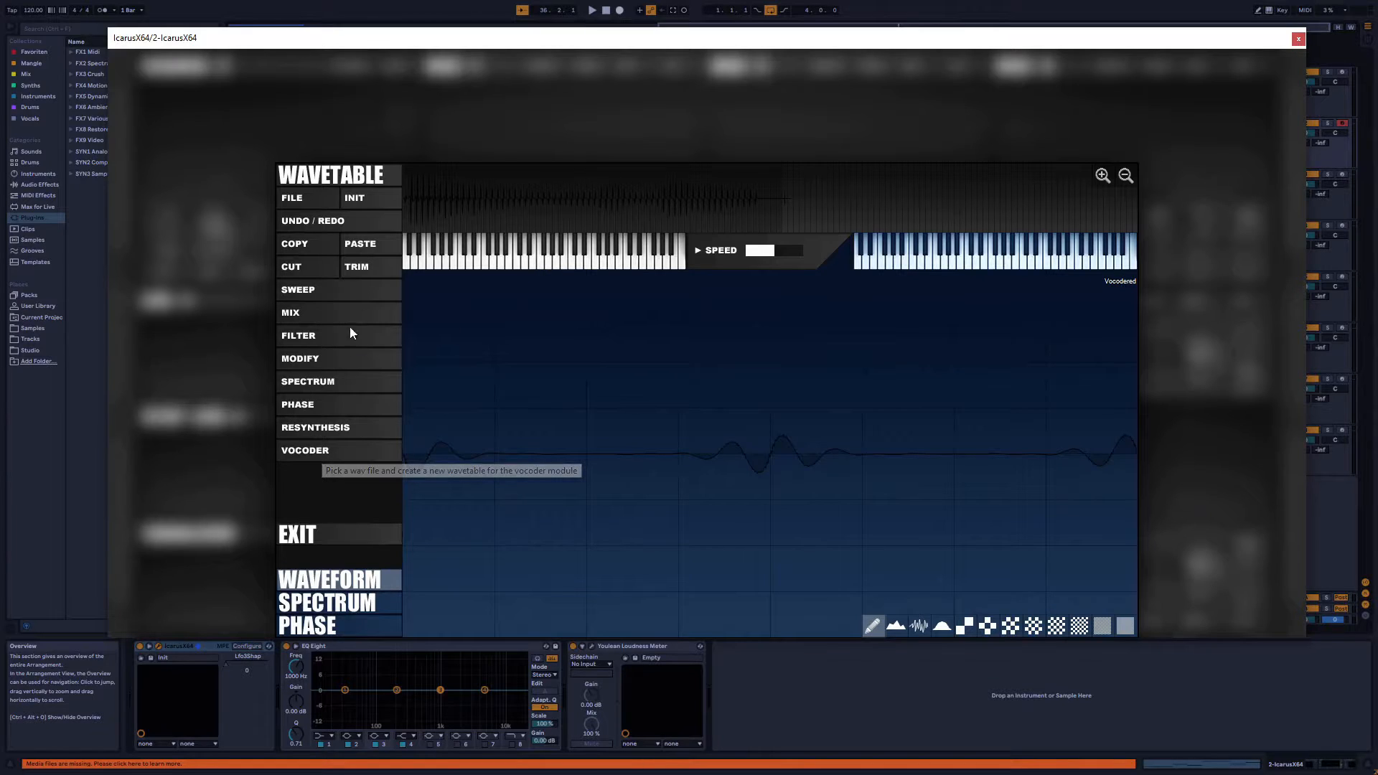
click(313, 450)
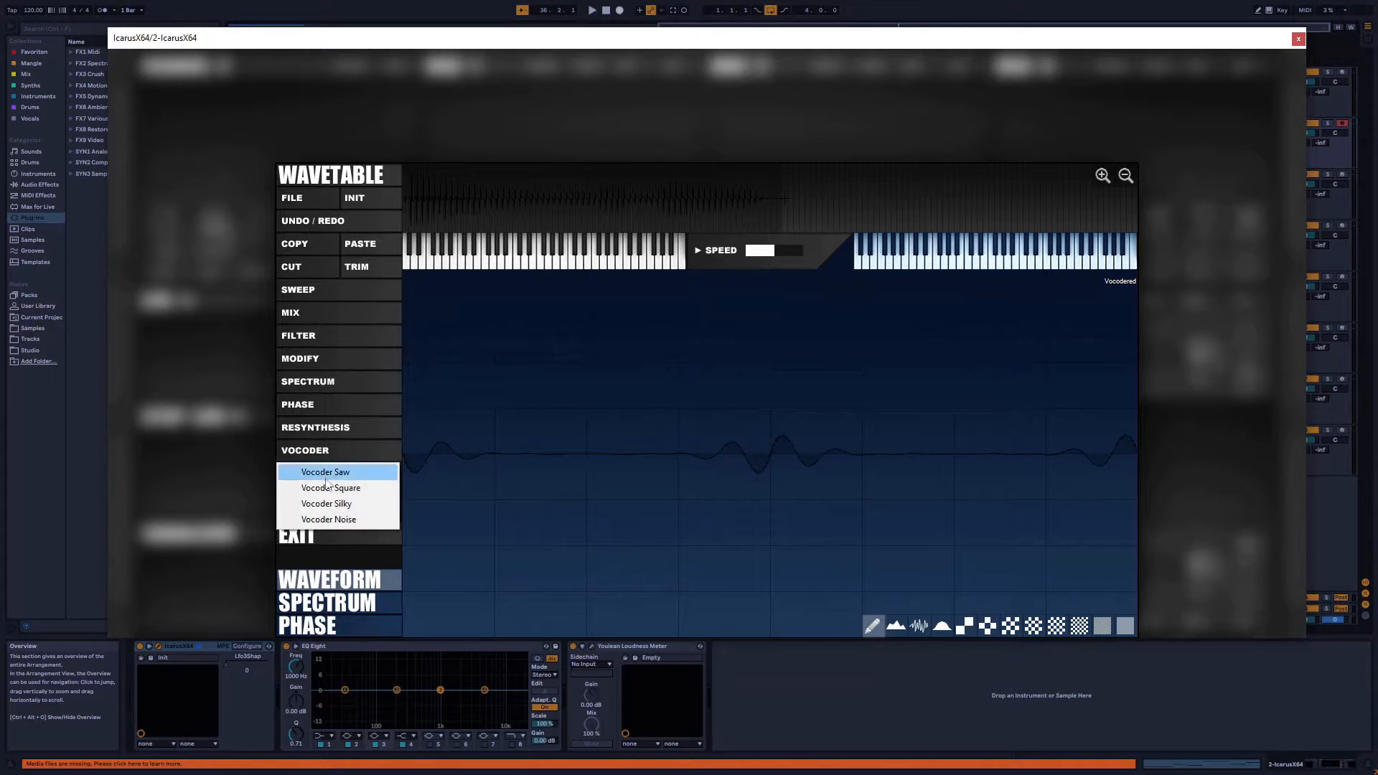
click(345, 505)
double_click(308, 168)
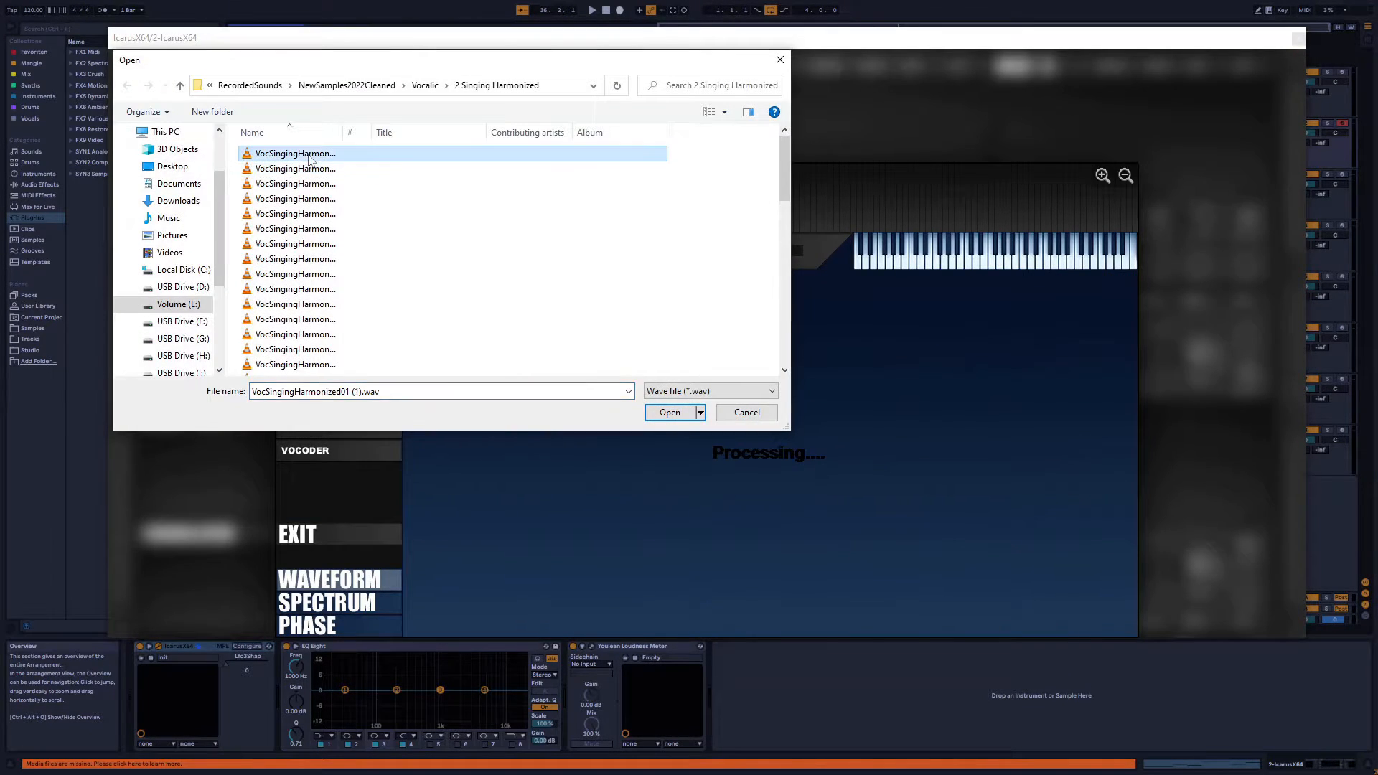
click(297, 540)
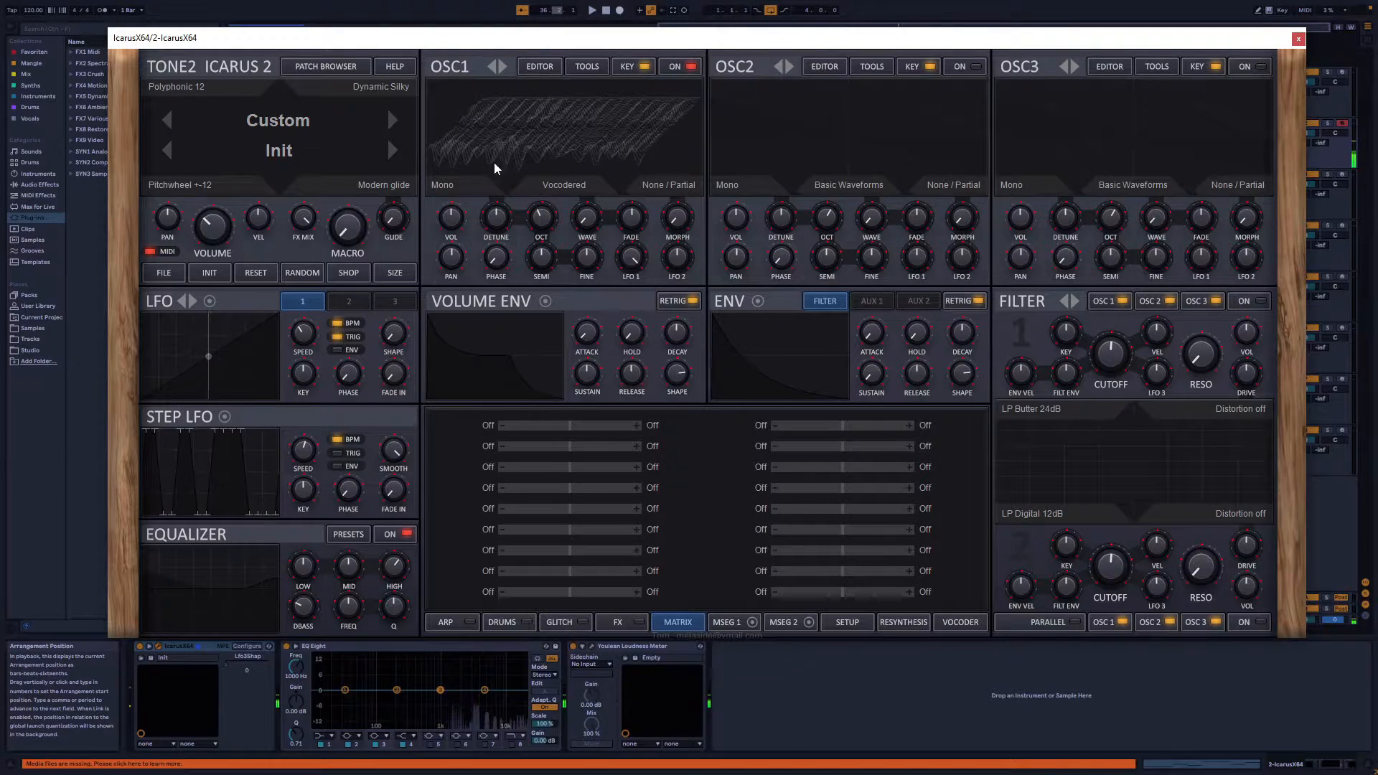
Replace OSC1's wavetable with the first VocSingingHarmon sample, using Vocoder Noise, and exit the wavetable editor
click(541, 67)
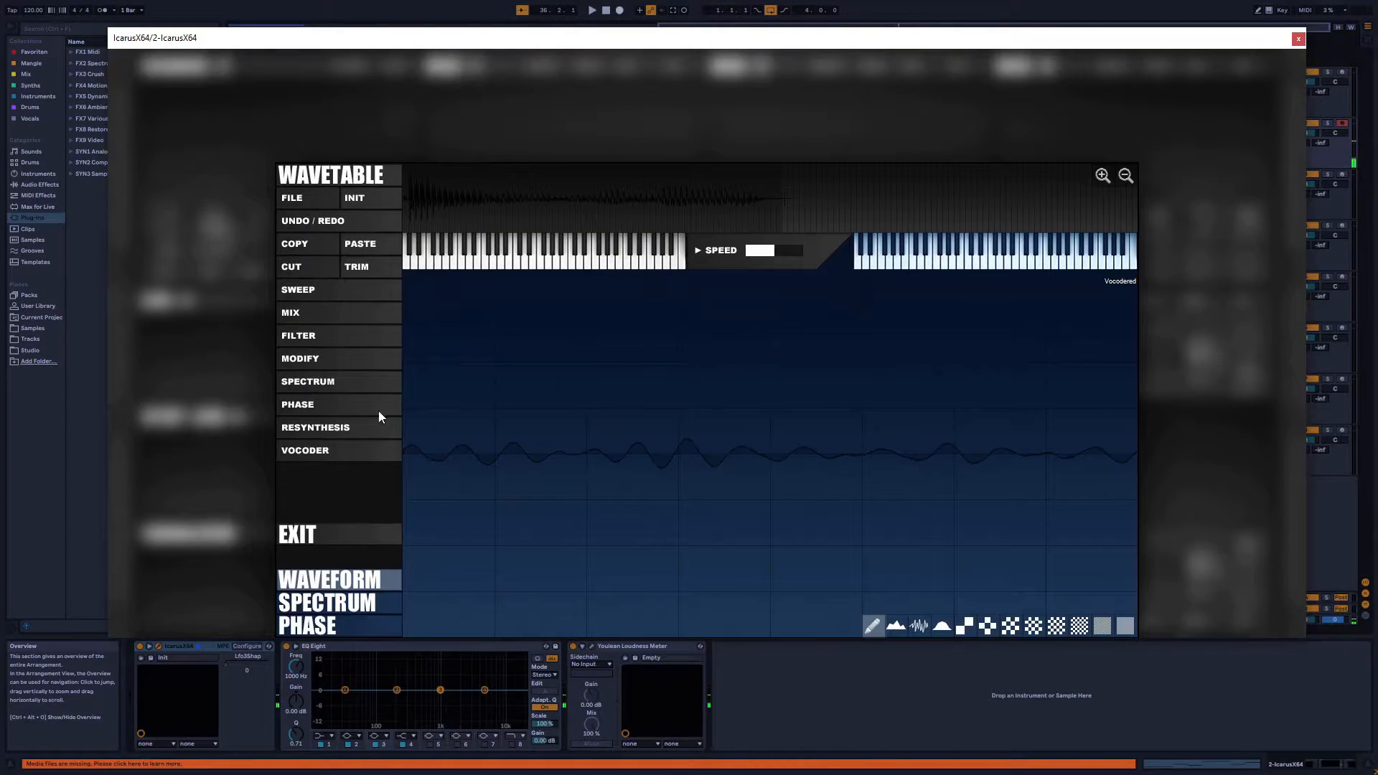
click(306, 454)
click(319, 519)
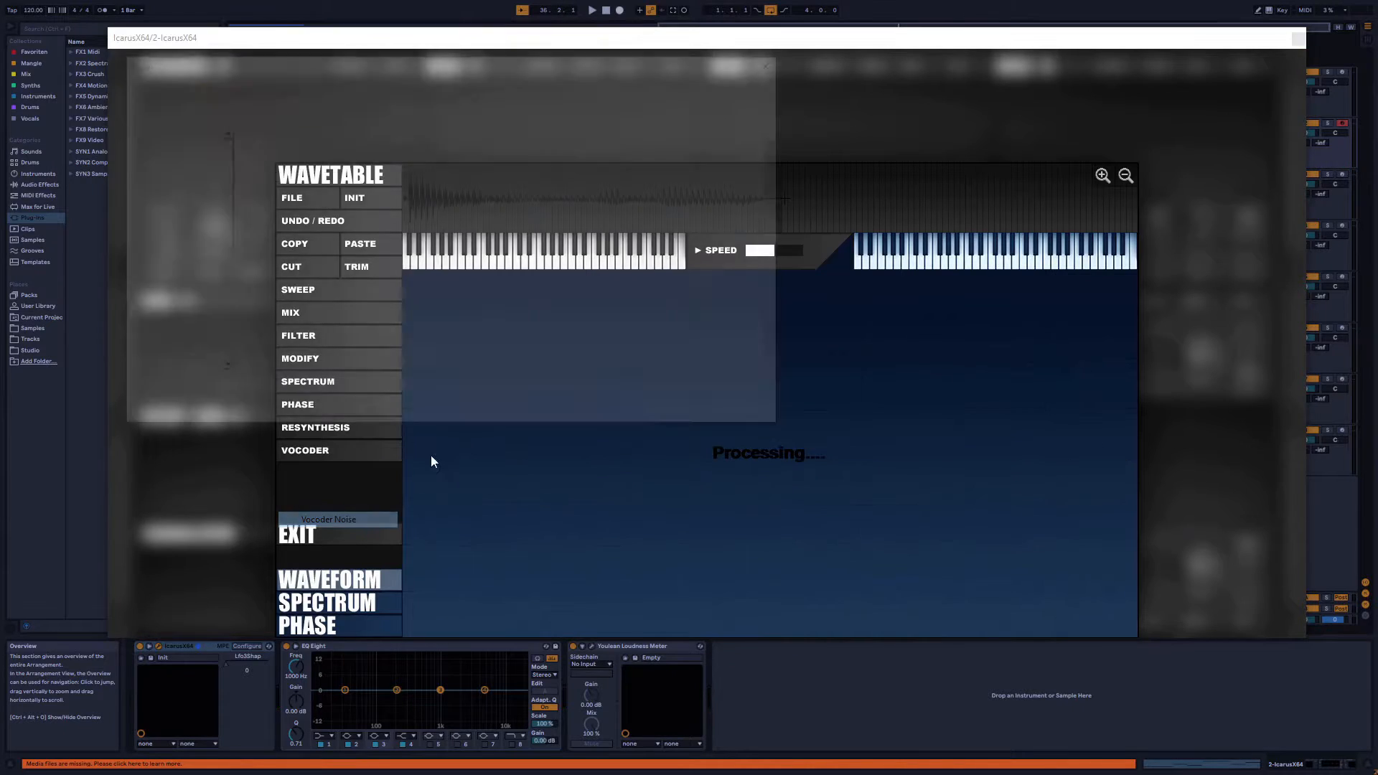
double_click(349, 152)
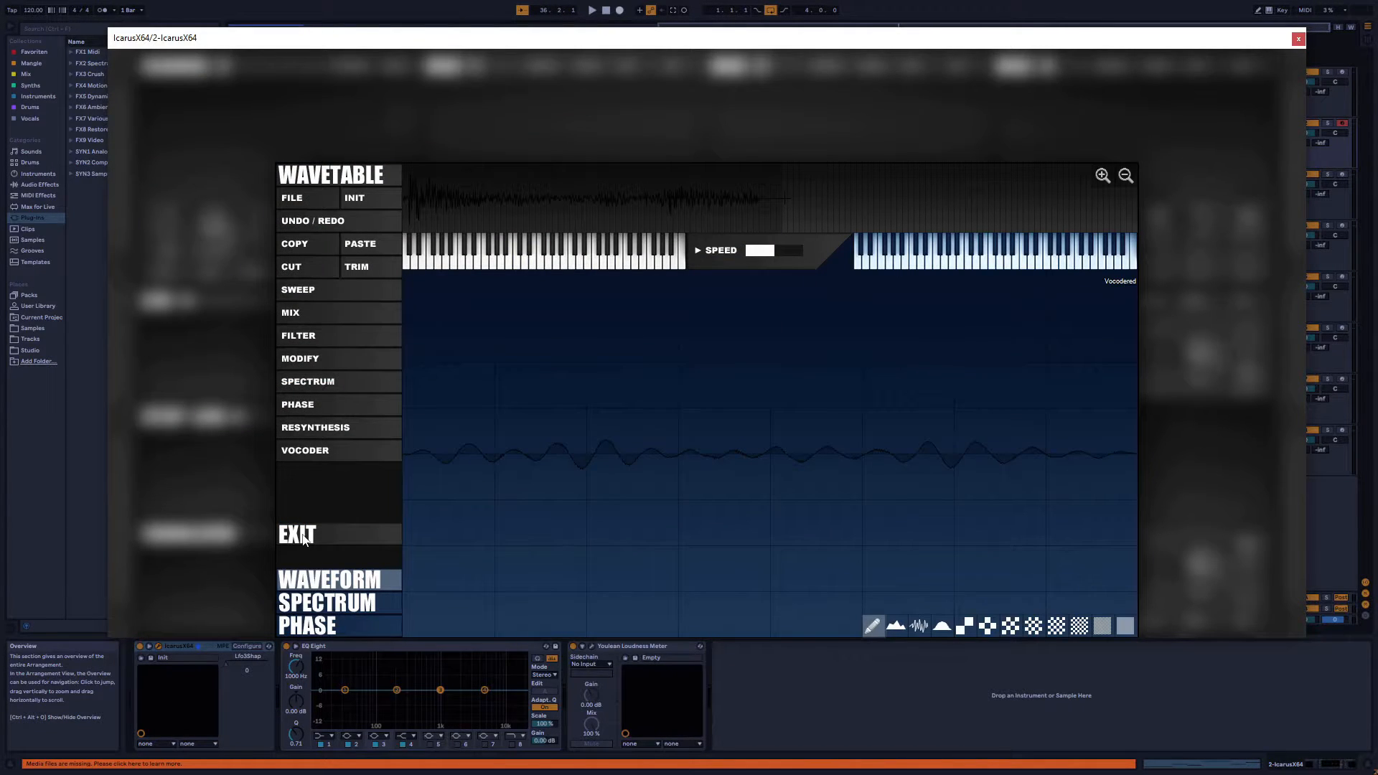
click(303, 538)
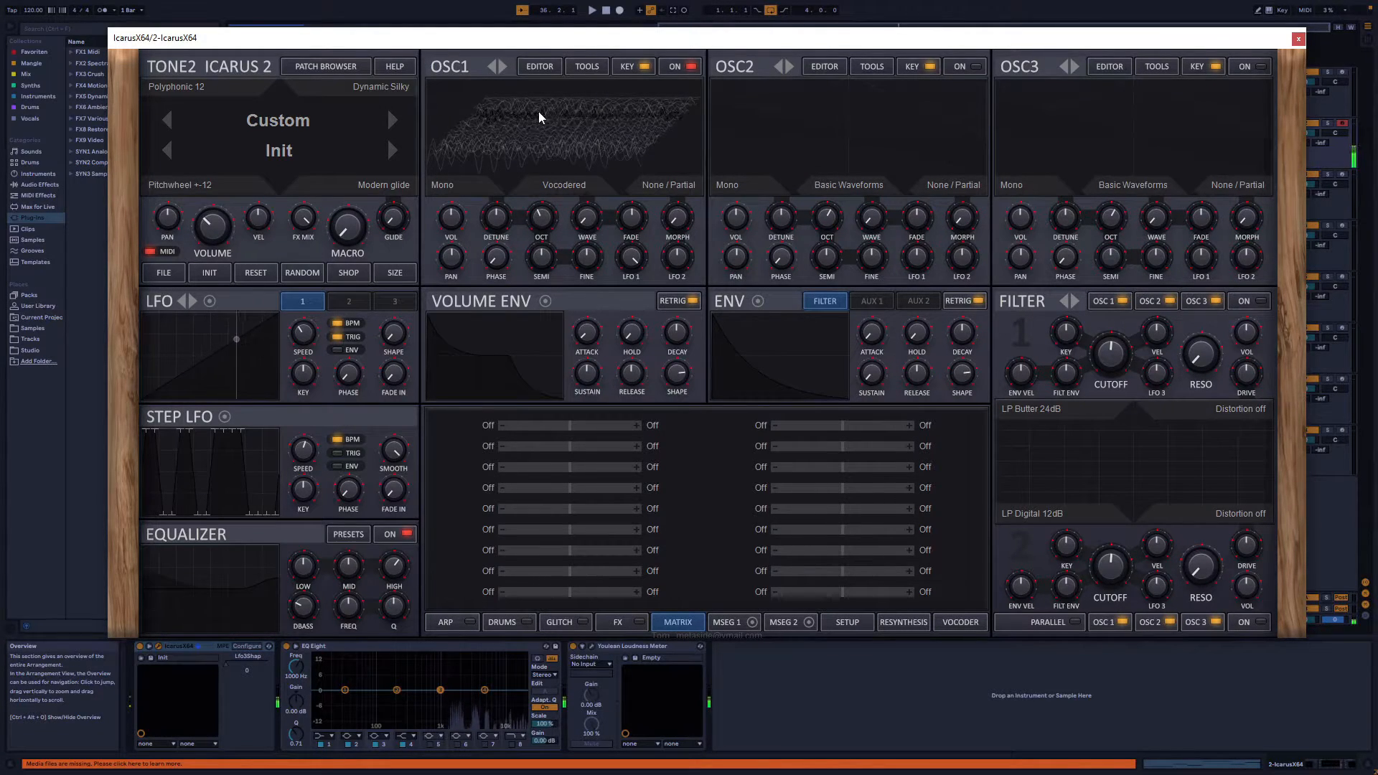
Open OSC1's wavetable editor and examine its vocoder, resynthesis and file-loading options
click(542, 68)
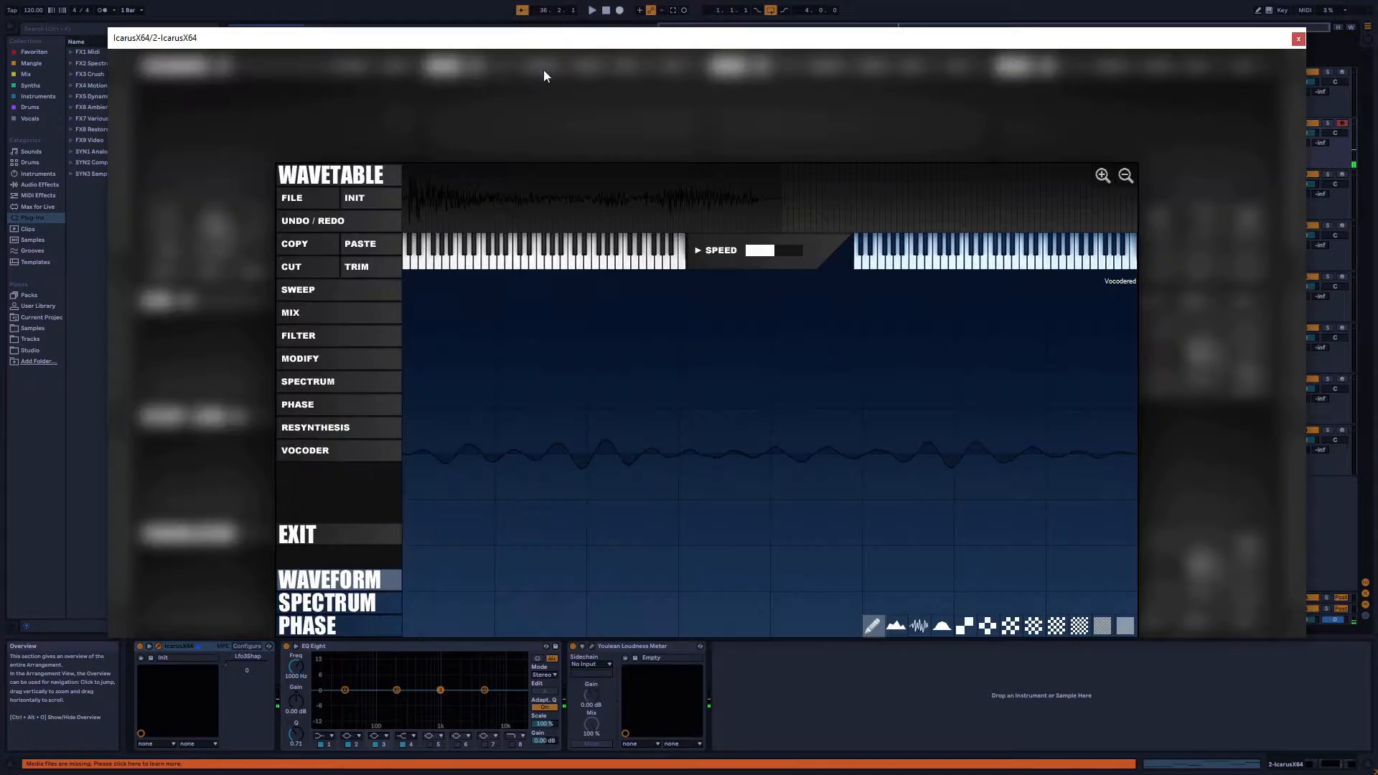
click(310, 458)
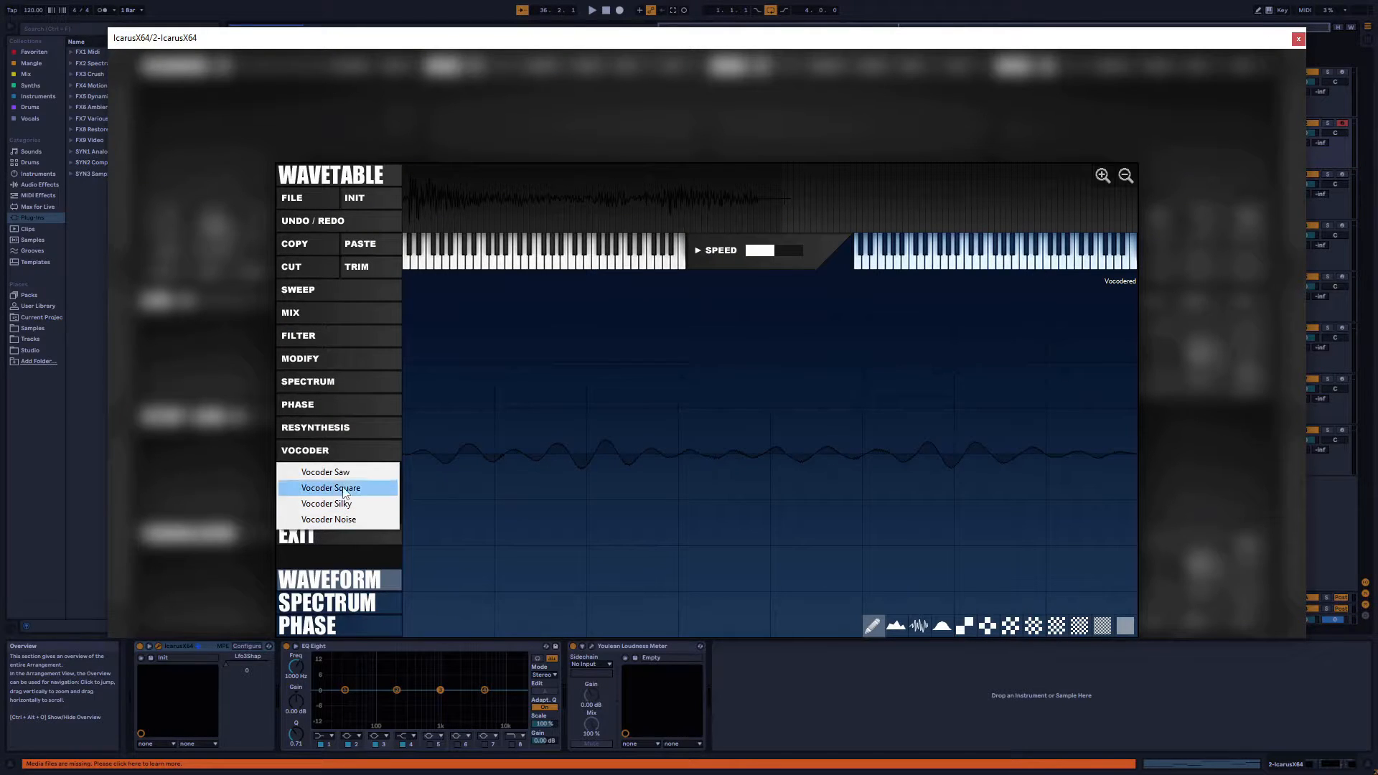
click(341, 429)
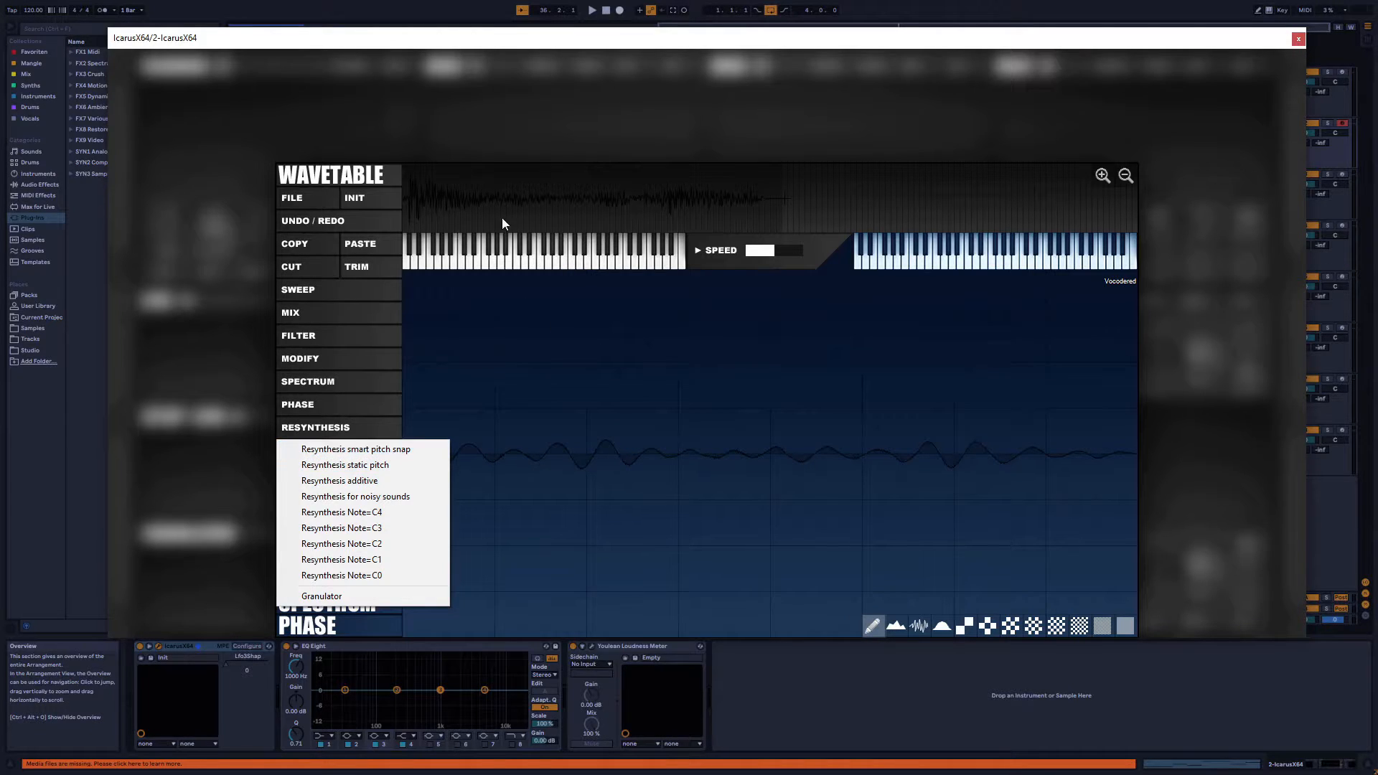
click(366, 182)
click(337, 428)
click(350, 181)
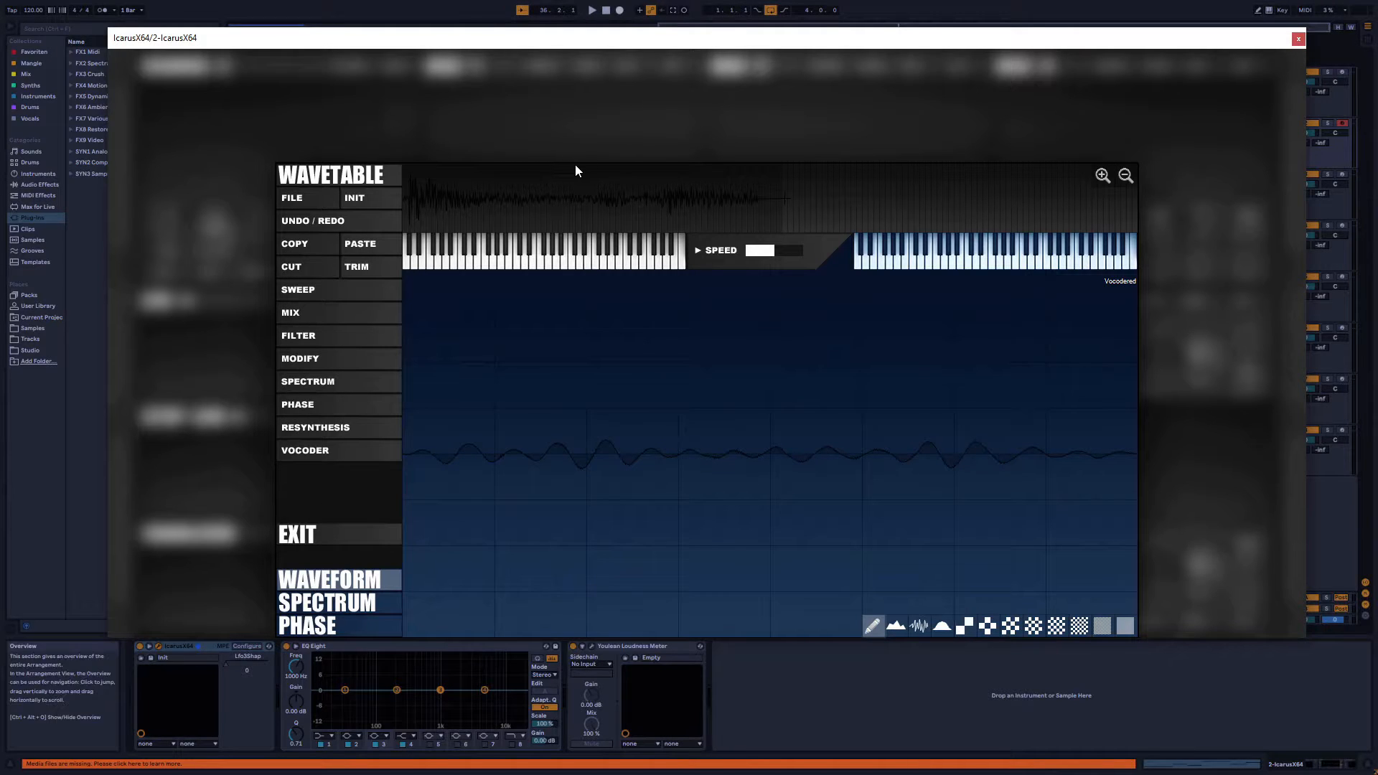
key(super)
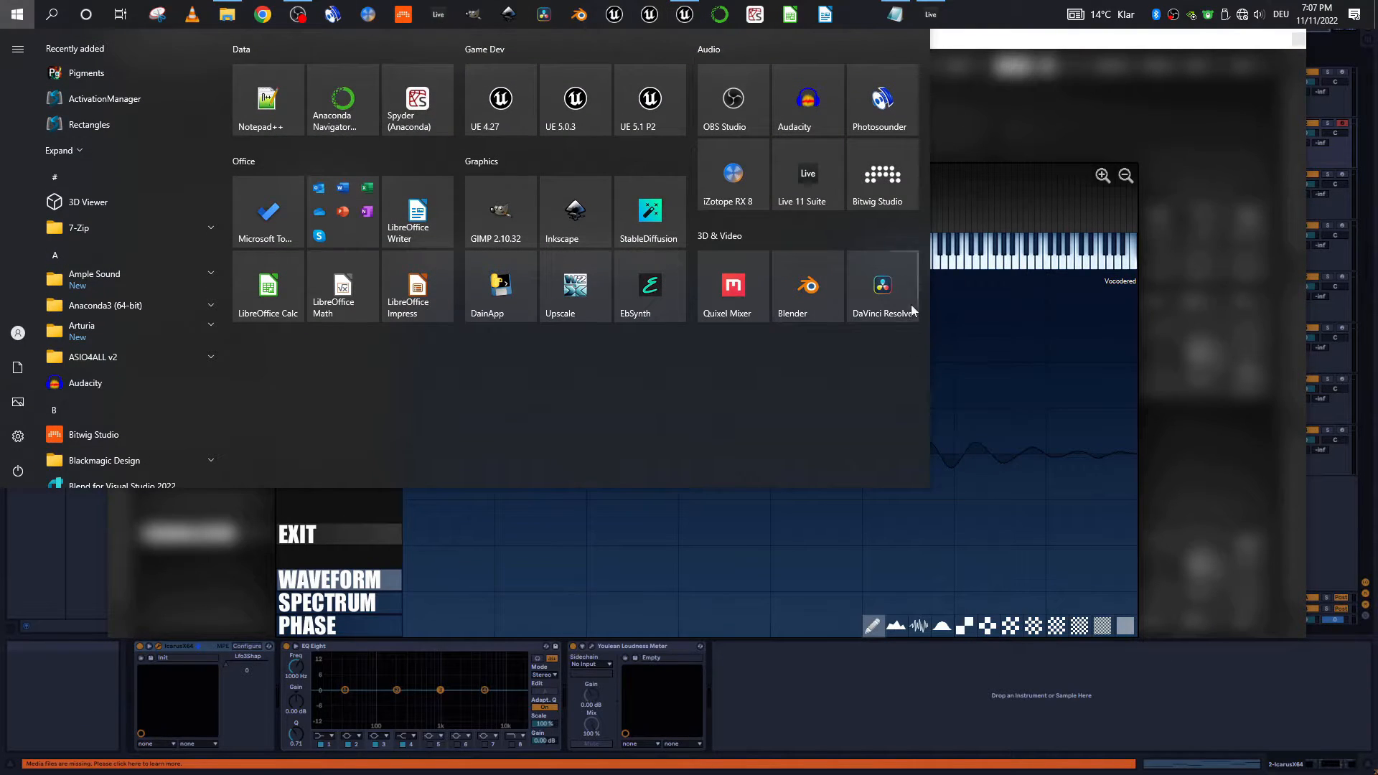
key(Escape)
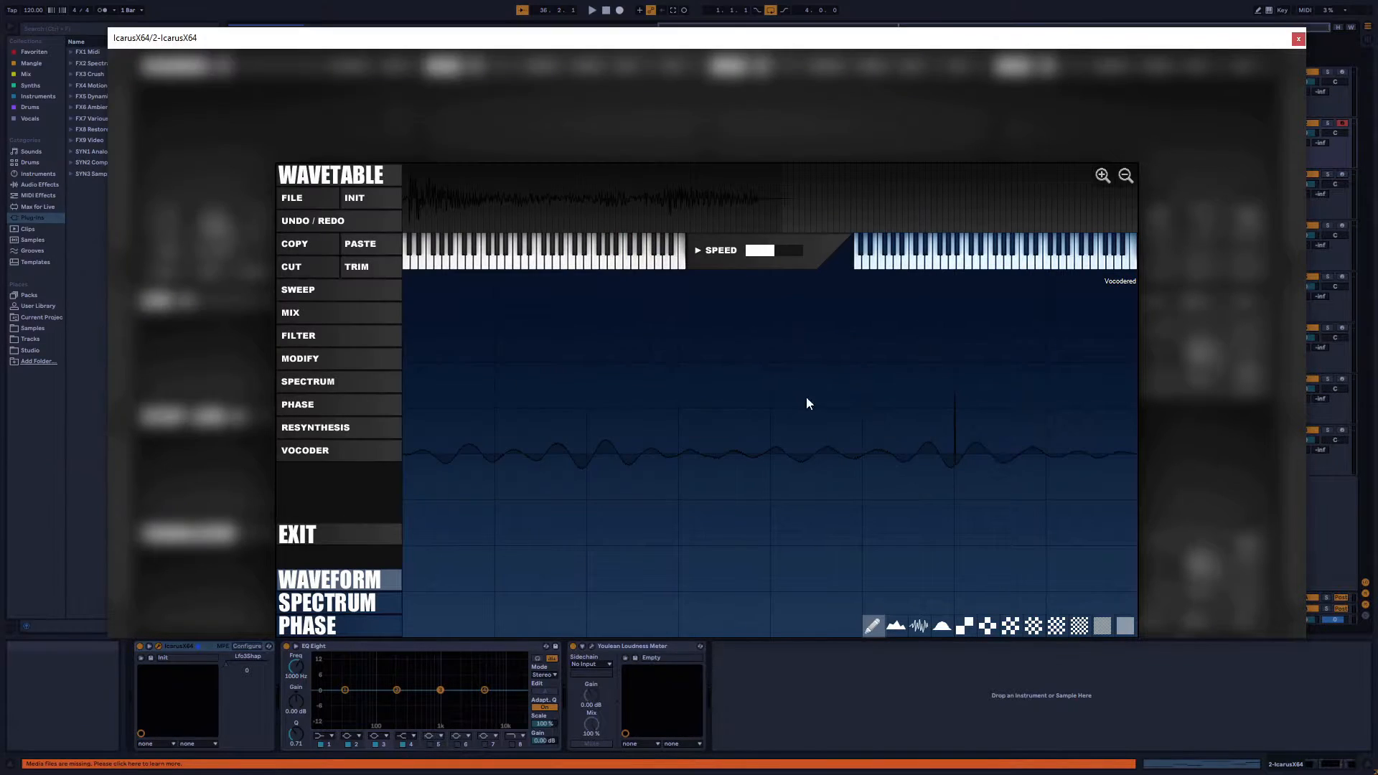
click(307, 201)
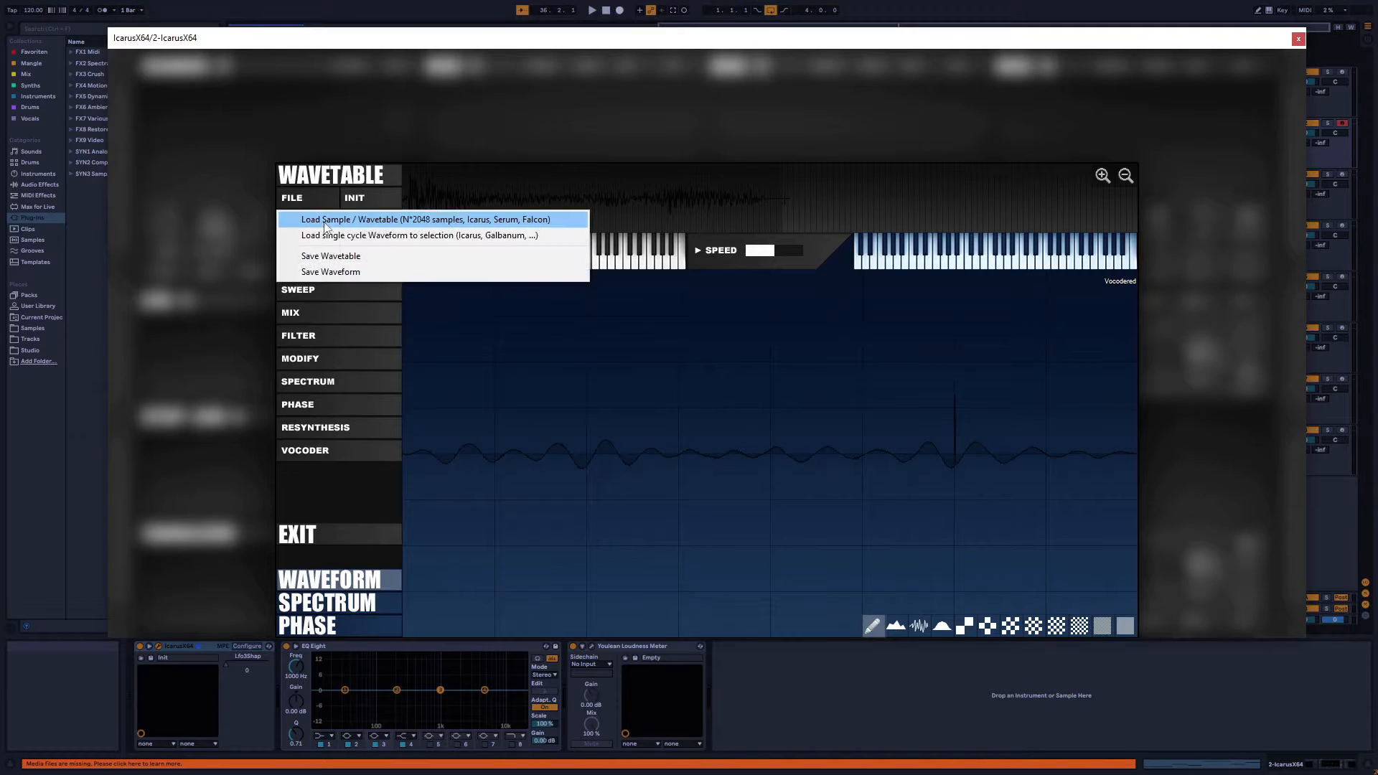
click(327, 425)
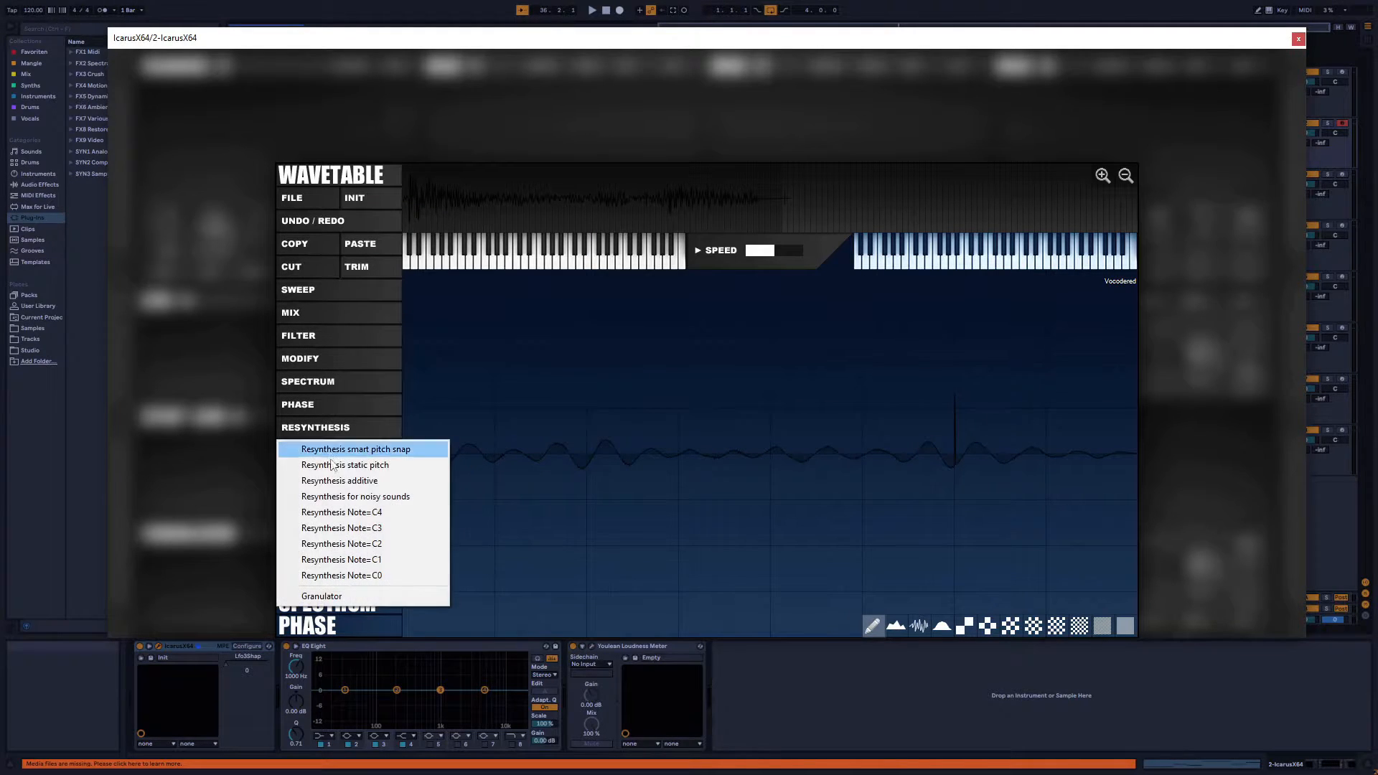
click(340, 180)
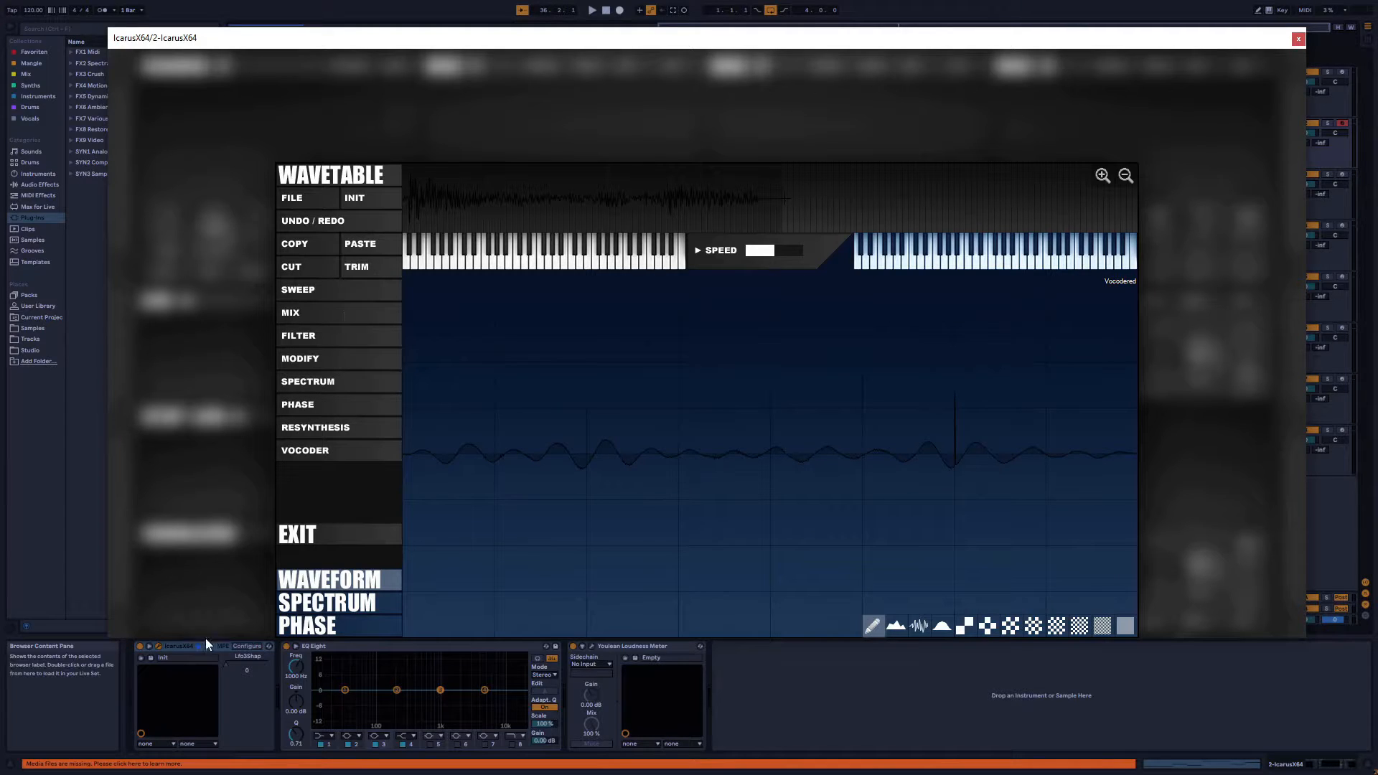
Load VocSpokenFemale01 (6).wav from the 6 Speaking Female folder into OSC1's wavetable, using Resynthesis smart pitch snap
click(339, 427)
click(387, 449)
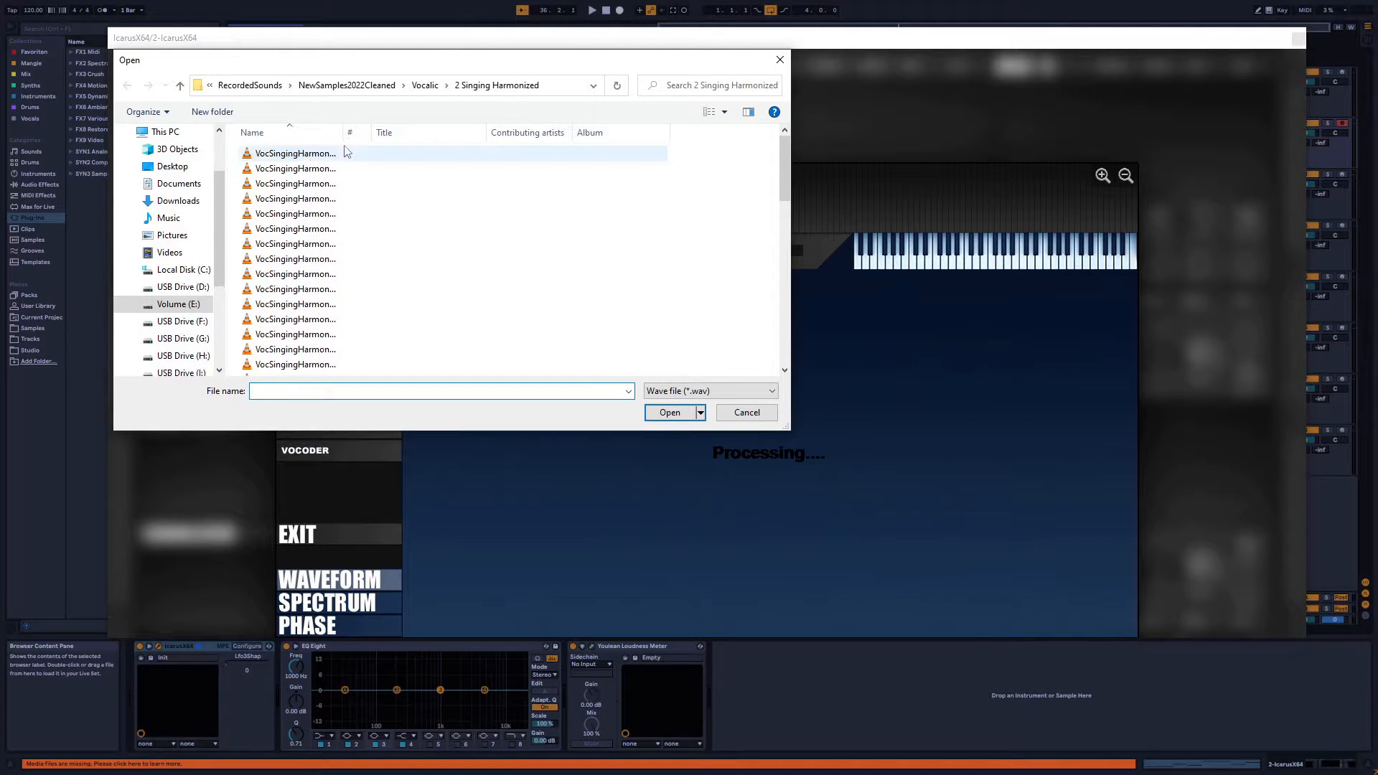
scroll(331, 161, down, 8)
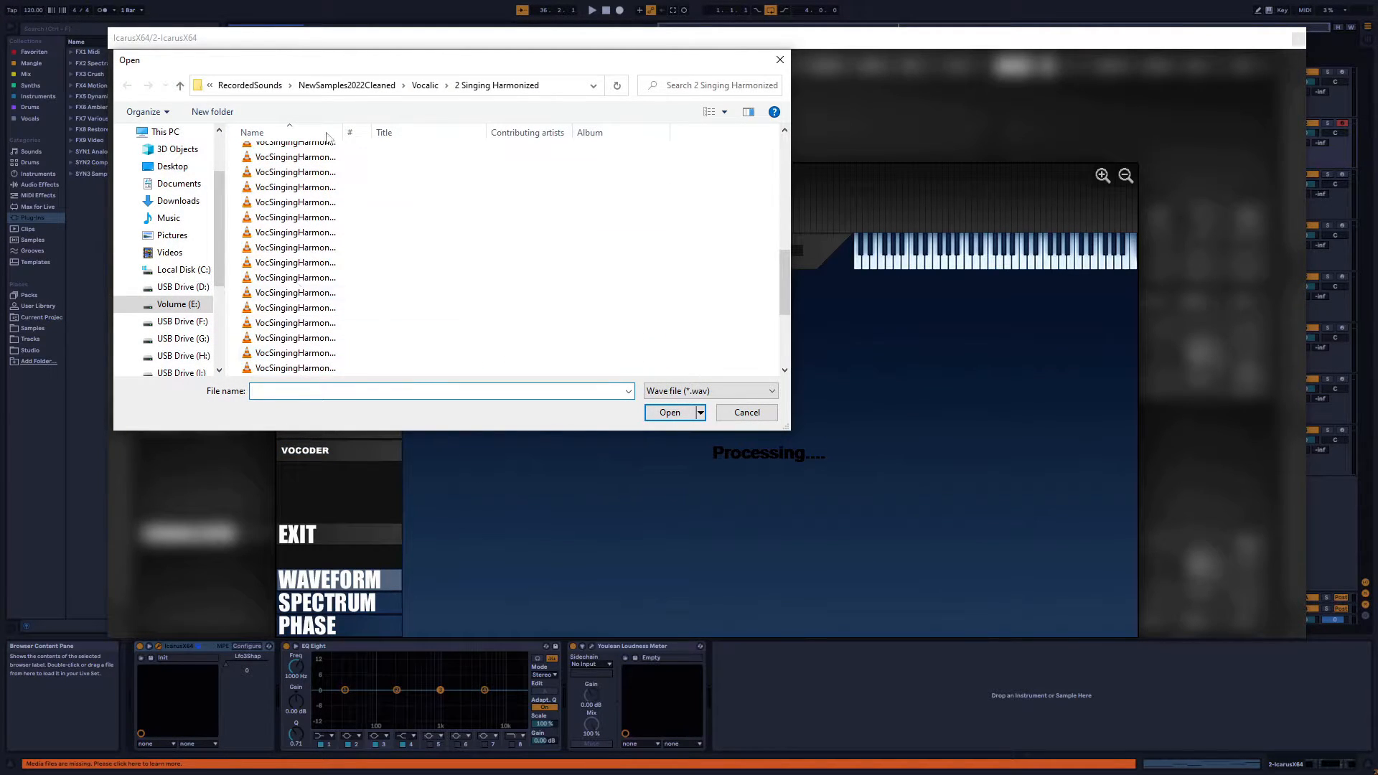
click(439, 89)
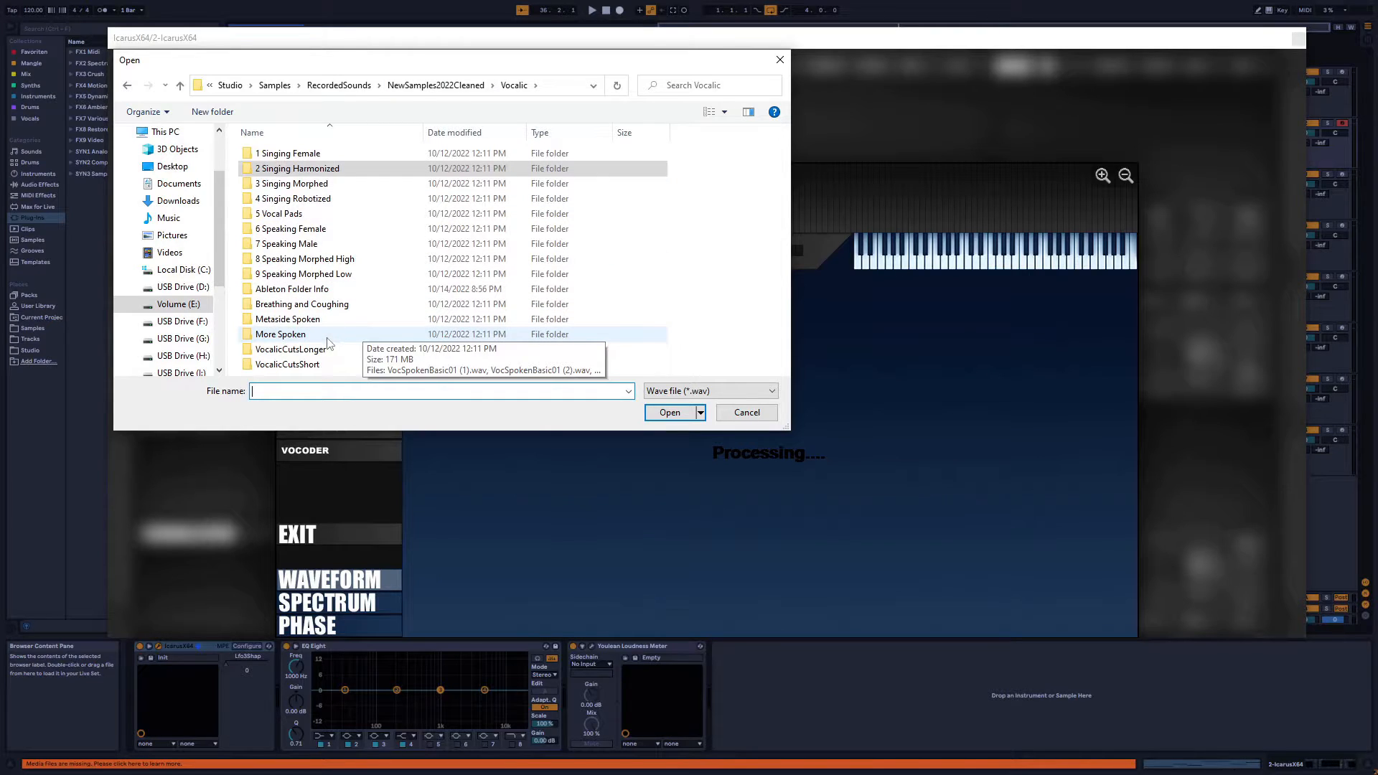
click(299, 231)
double_click(300, 231)
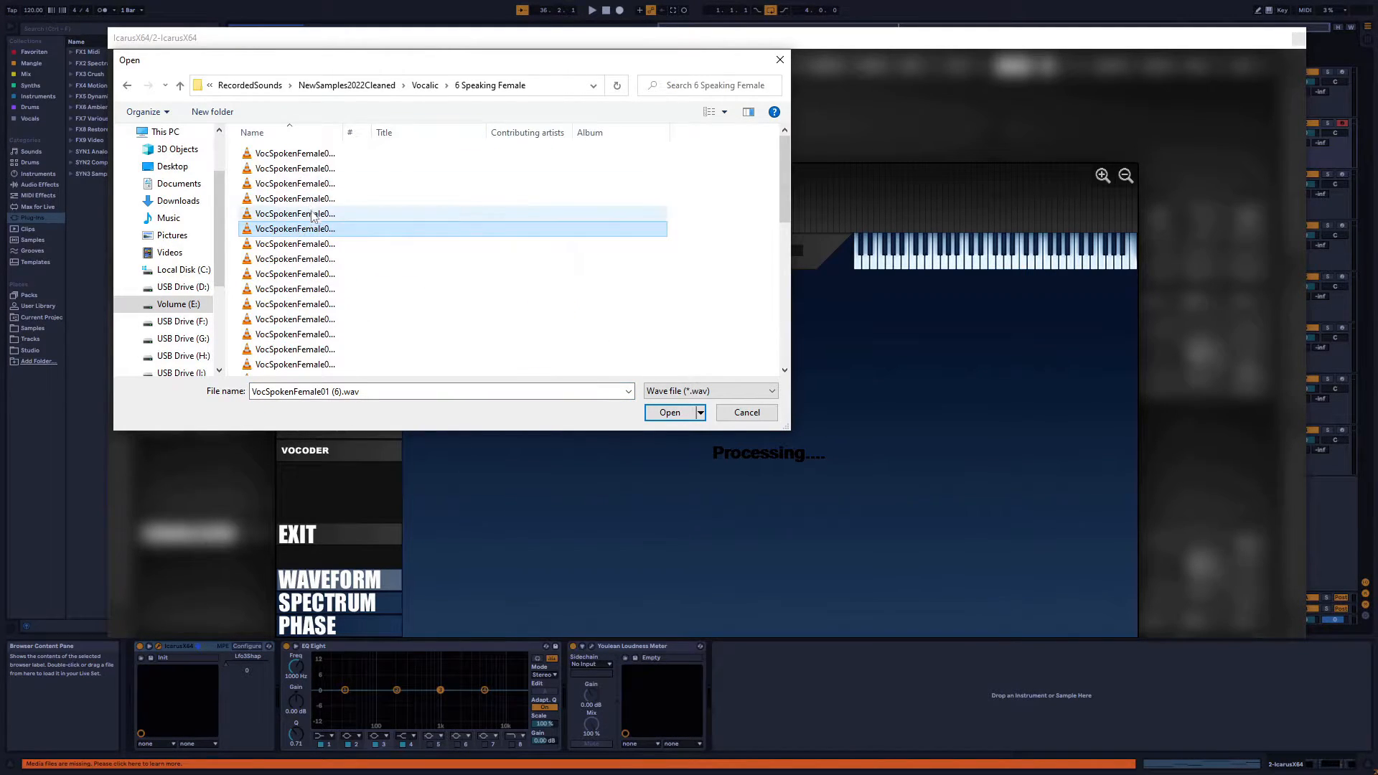
double_click(299, 229)
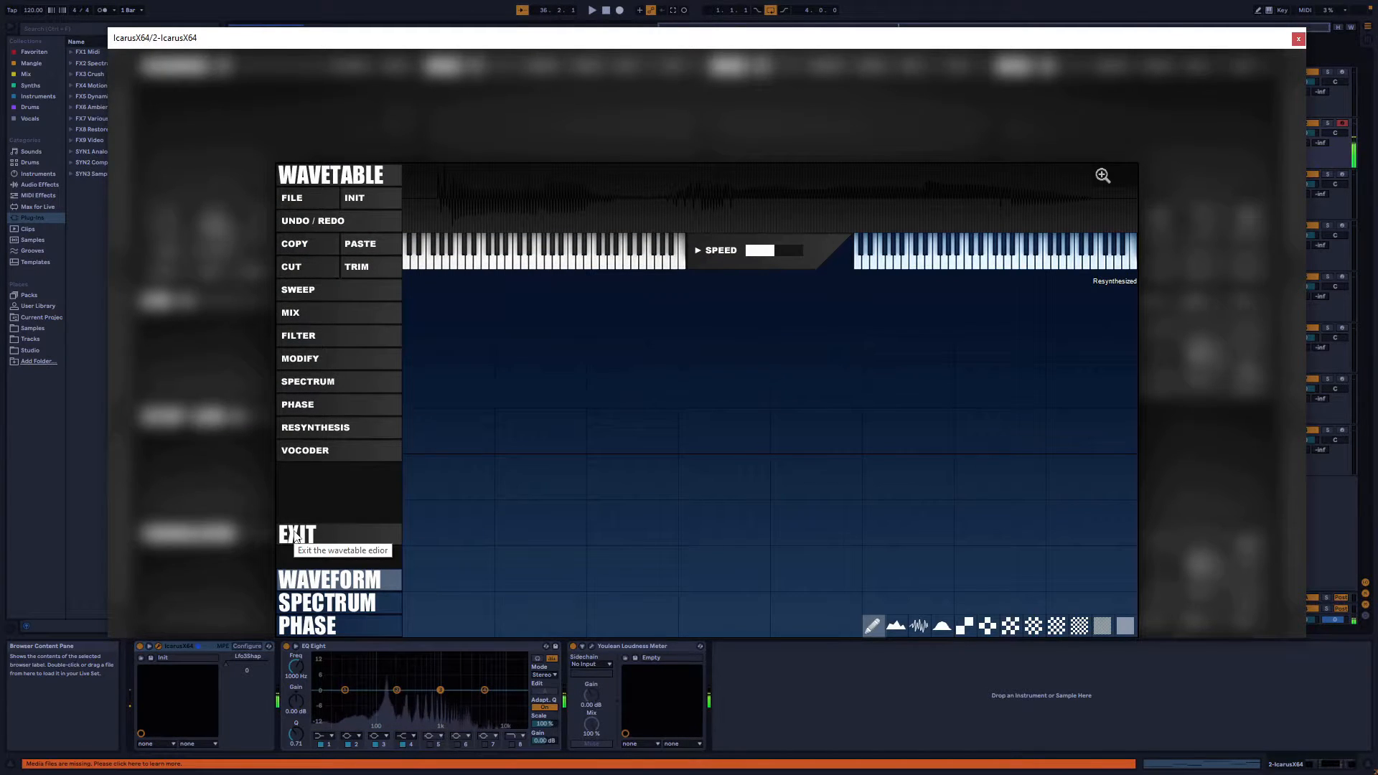
Replace OSC1's wavetable with the first VocSpokenFemale sample, using Vocoder Saw, and set the oscillator's octave to -2
click(327, 452)
click(341, 472)
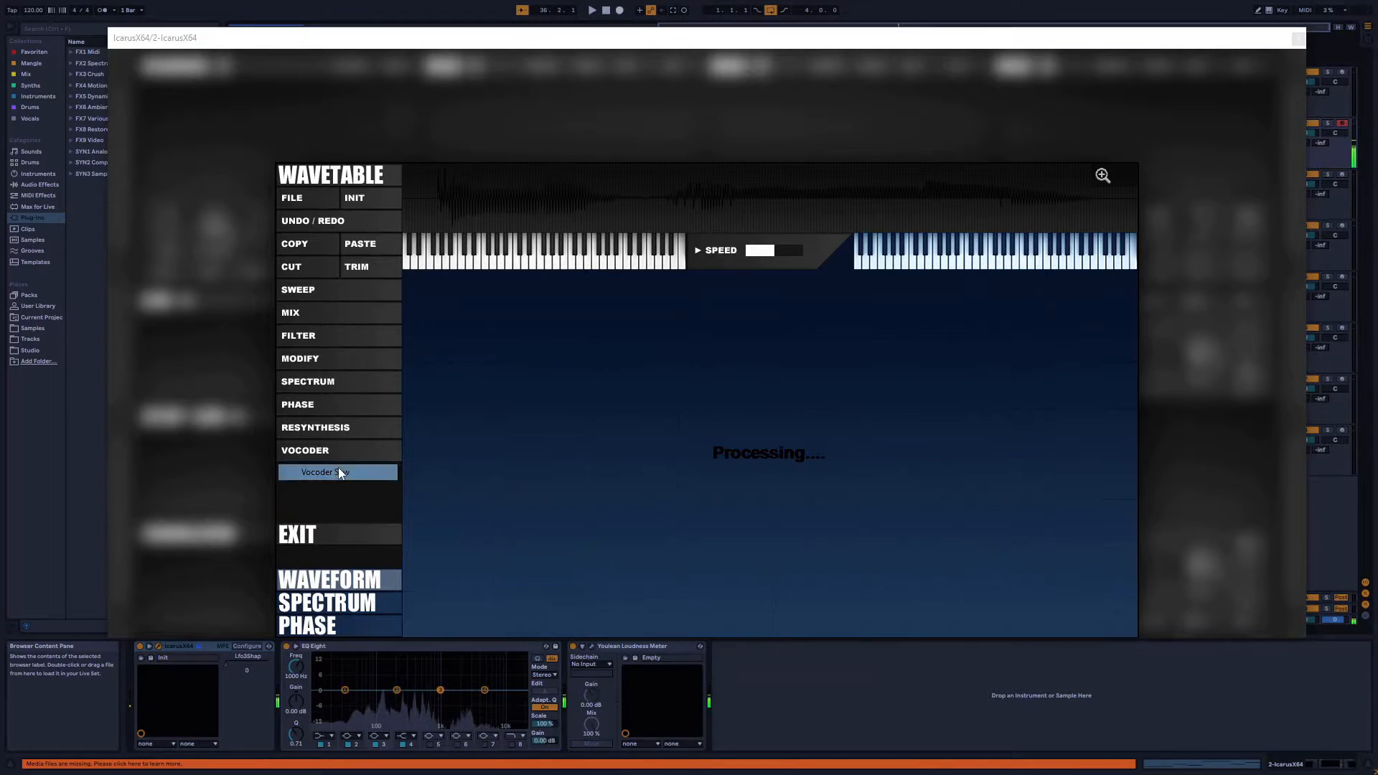
double_click(316, 154)
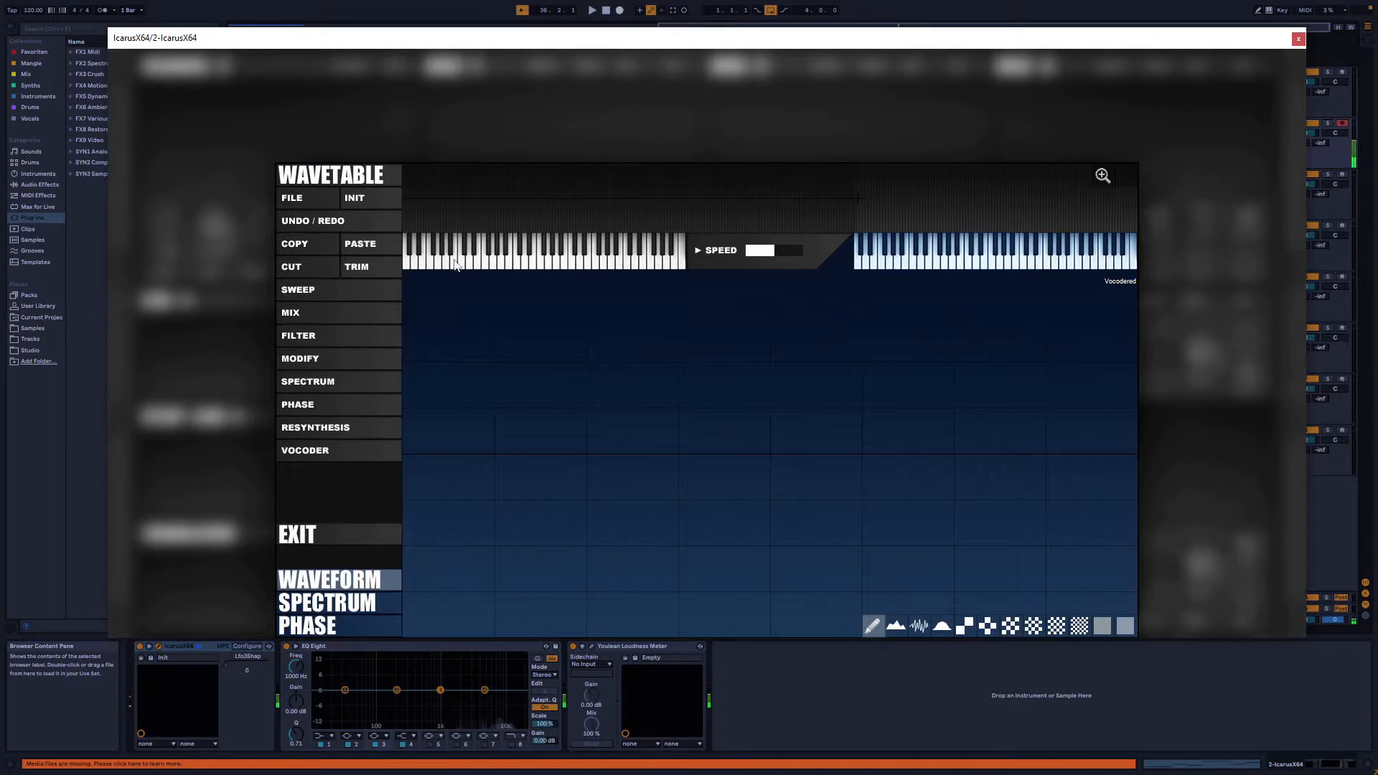
click(310, 542)
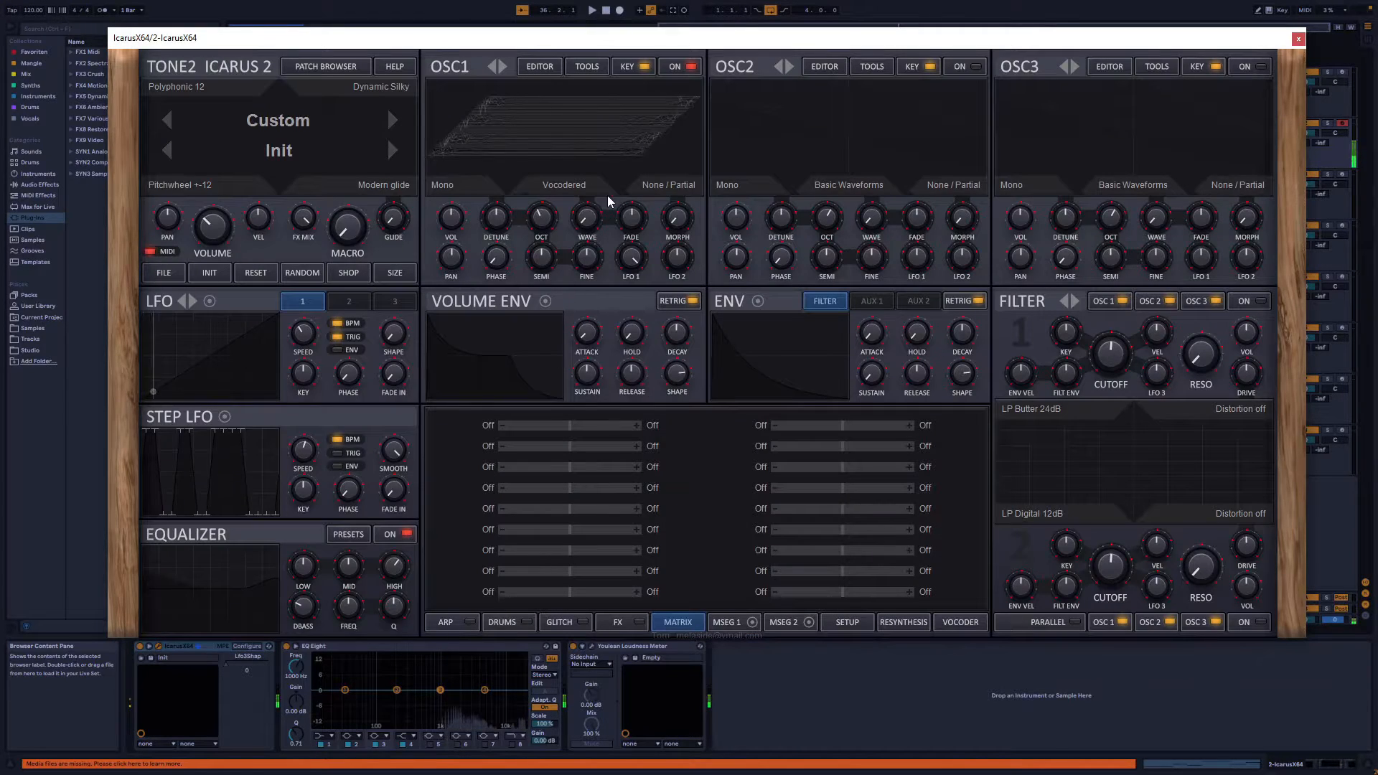
drag(541, 217, 552, 253)
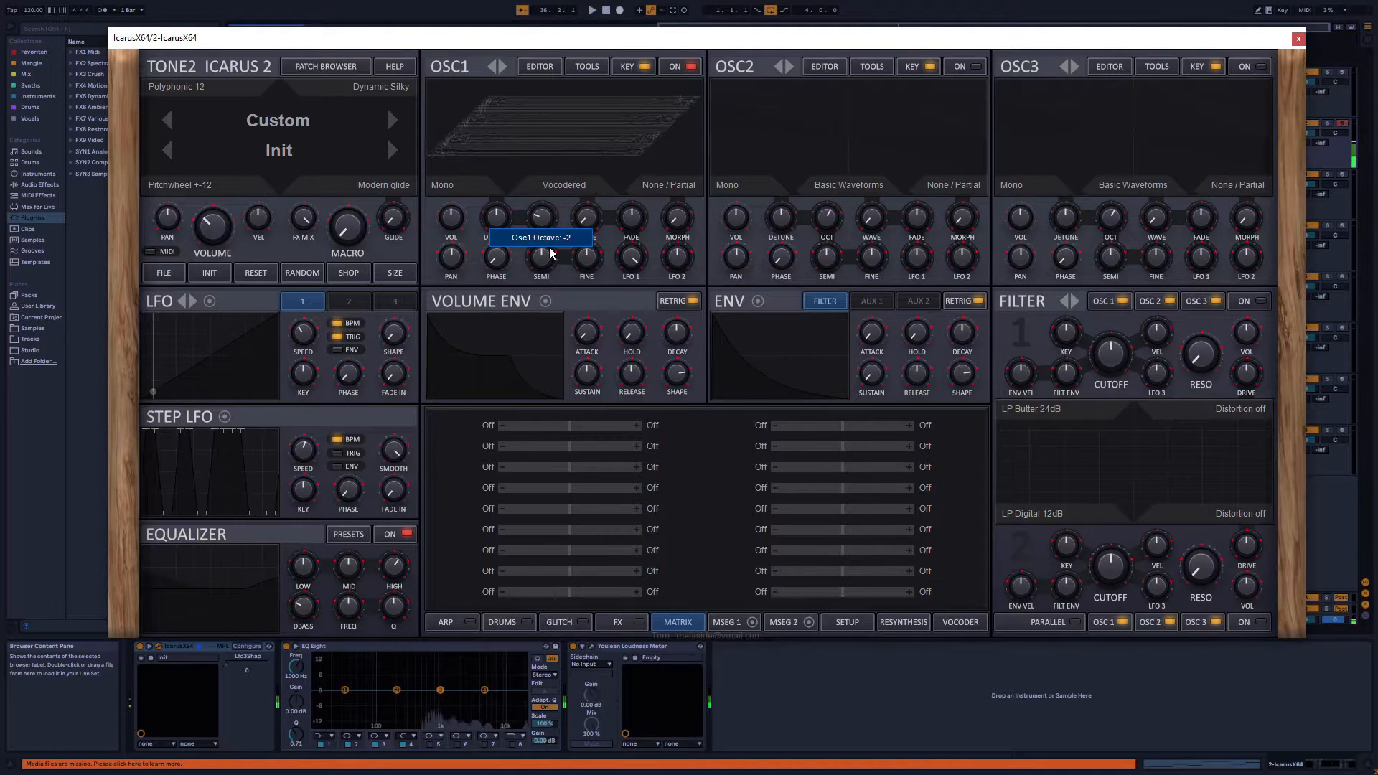
Replace OSC1's wavetable with the first VocSpokenFemale sample, using Vocoder Silky, and leave the wavetable editor
click(539, 66)
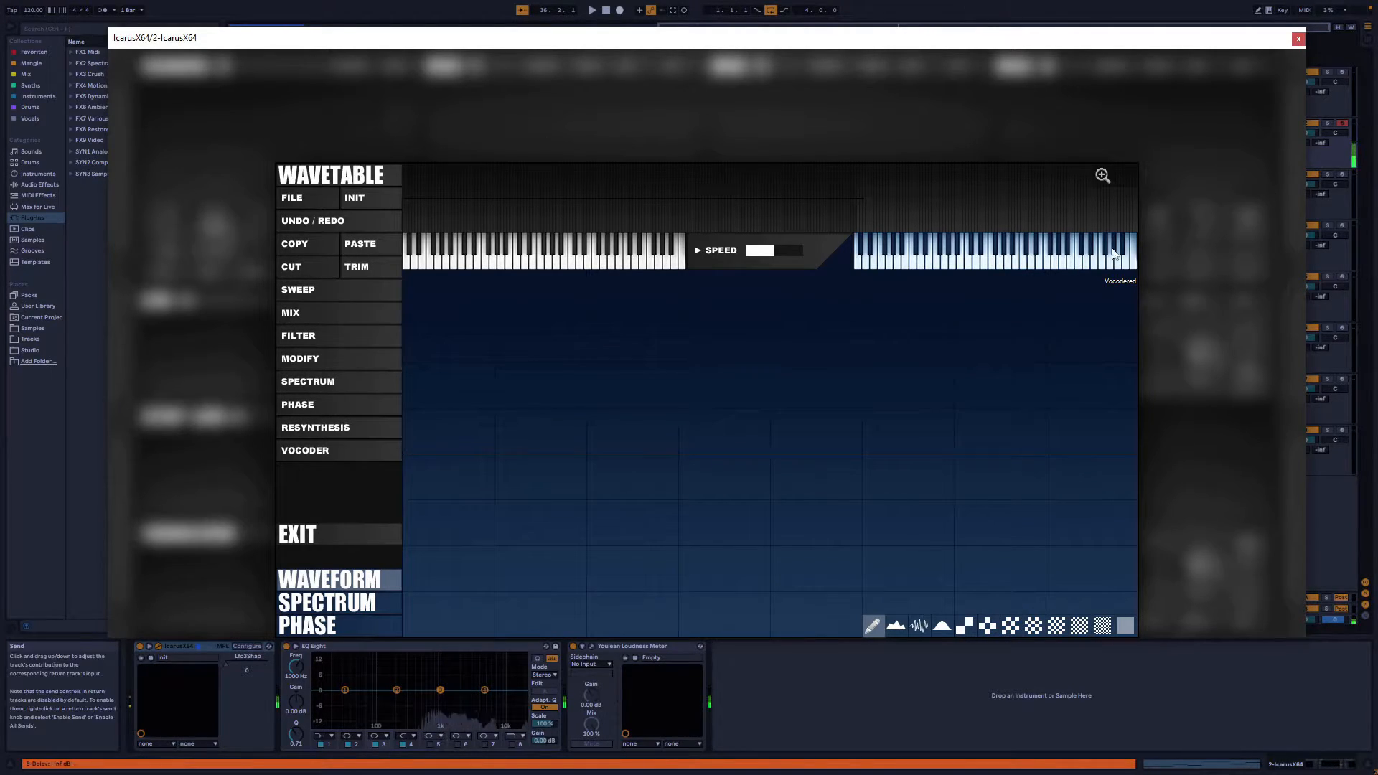
click(297, 534)
click(545, 71)
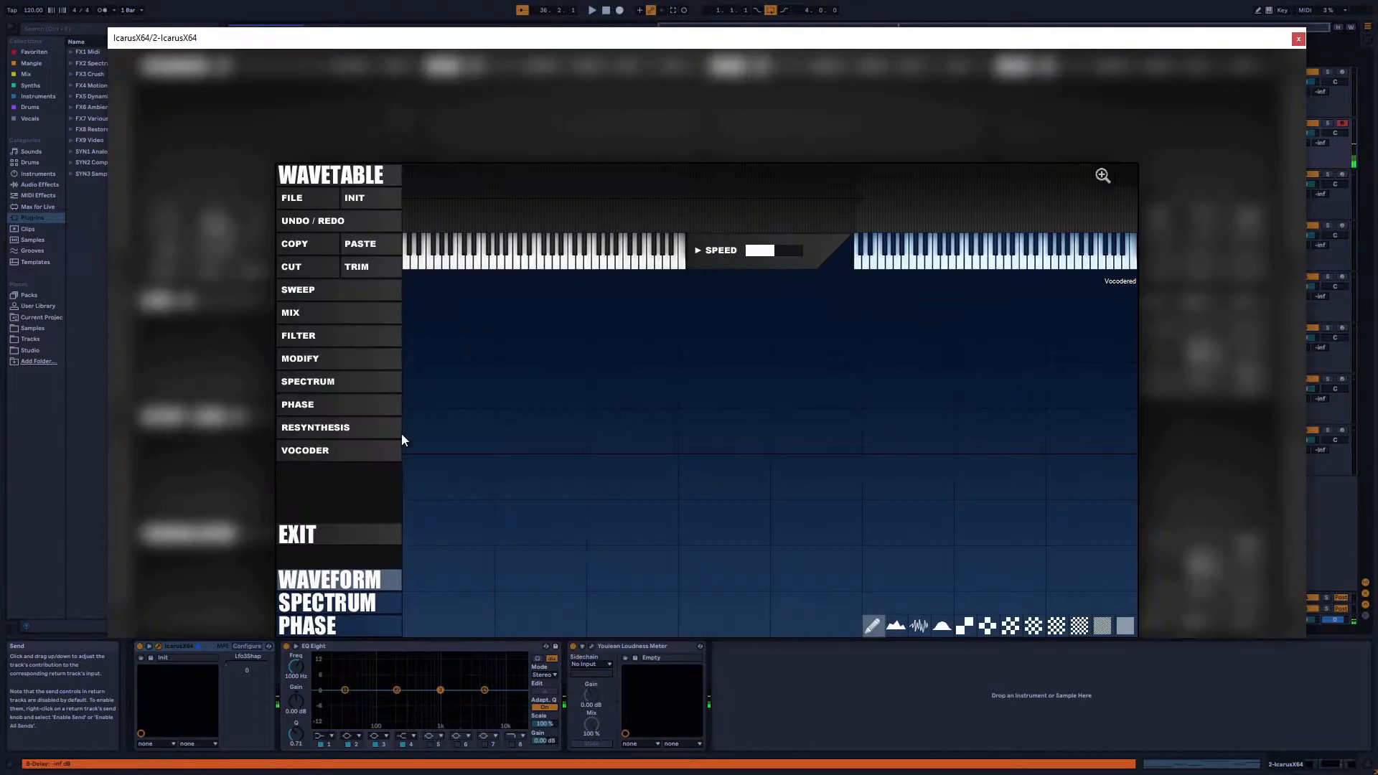
click(316, 450)
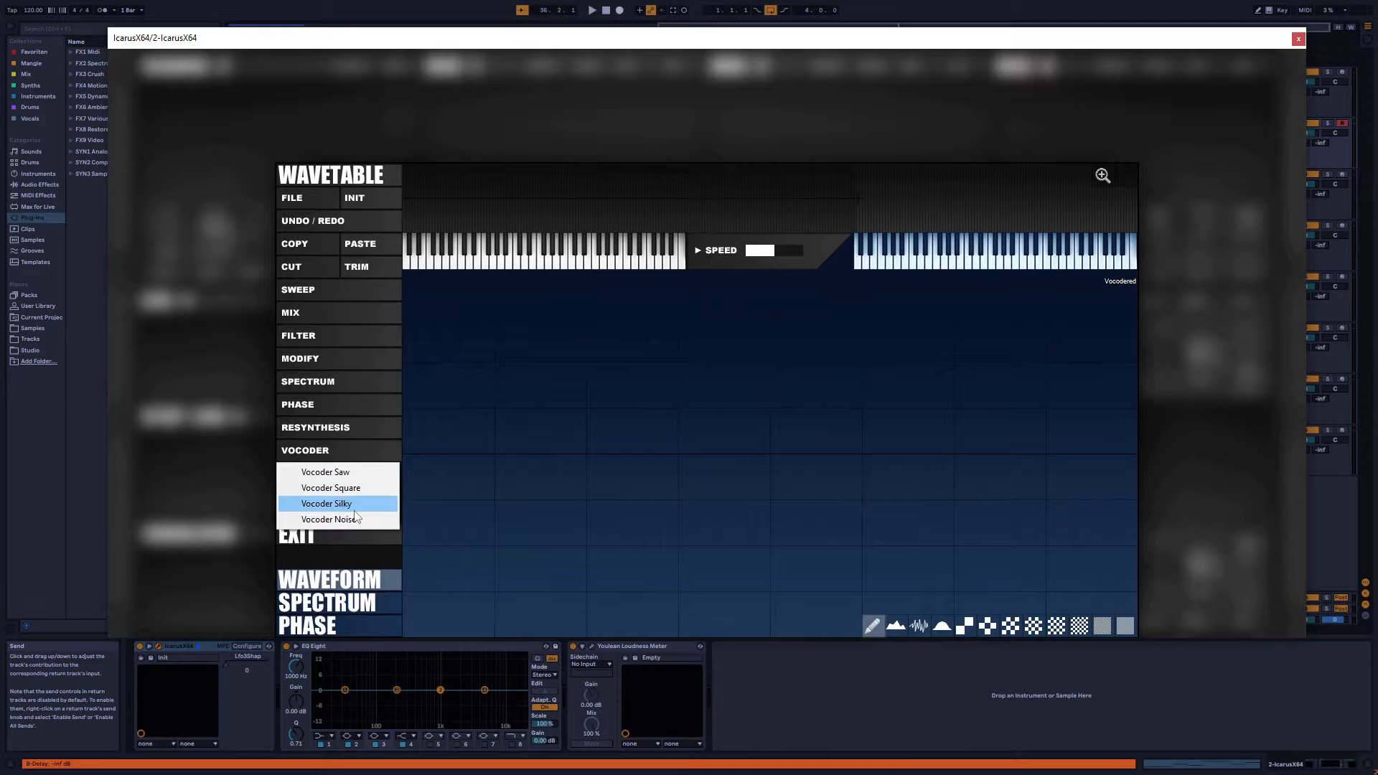
click(327, 505)
double_click(294, 153)
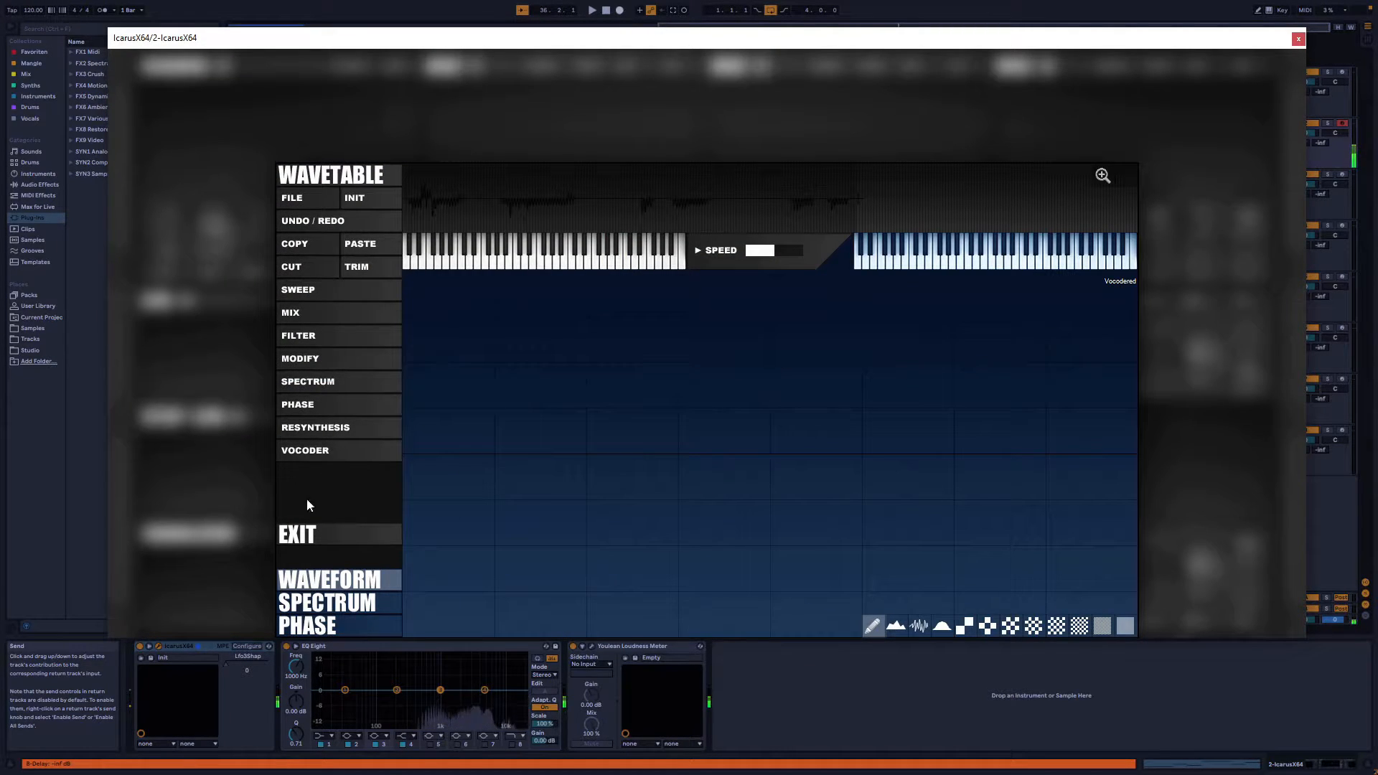
click(297, 537)
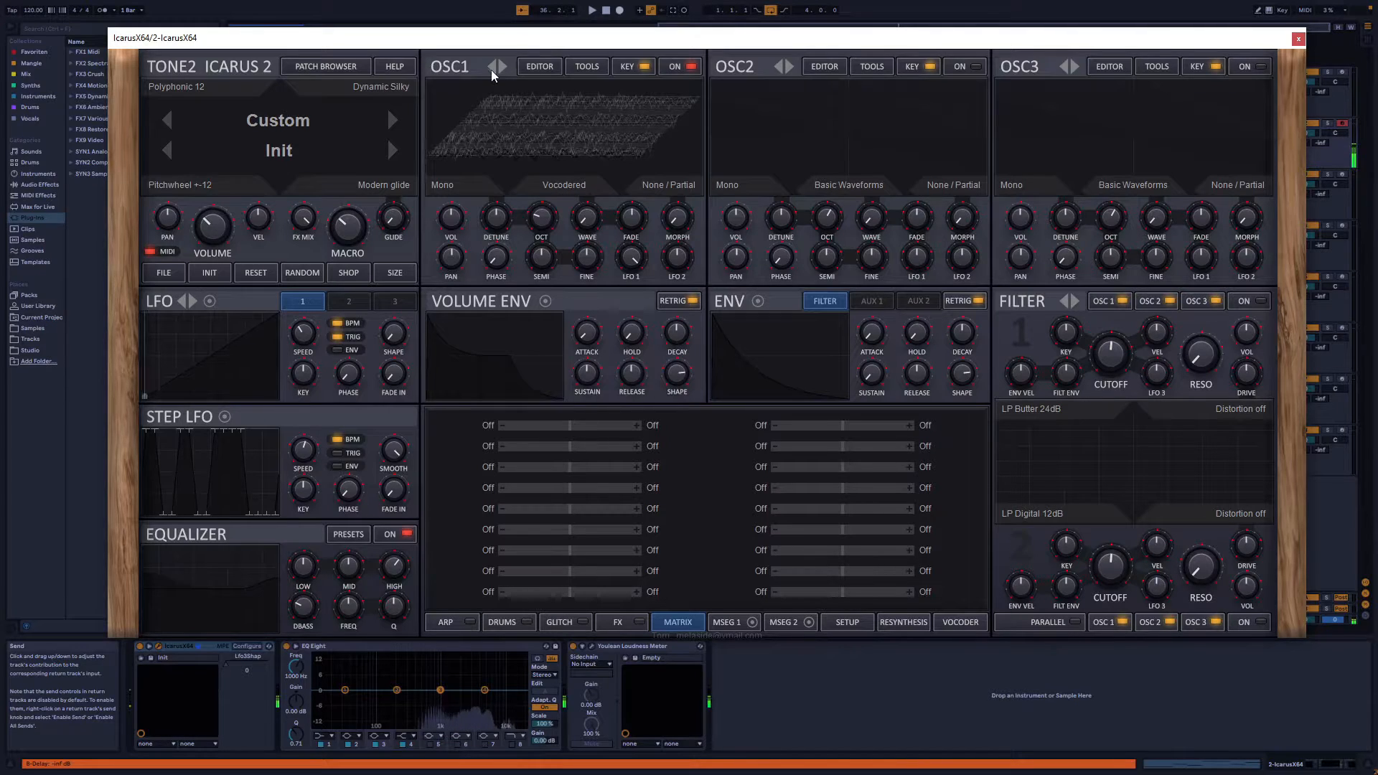
Replace OSC1's wavetable with the first VocSpokenFemale sample, using Vocoder Square, and leave the wavetable editor
click(537, 70)
click(316, 452)
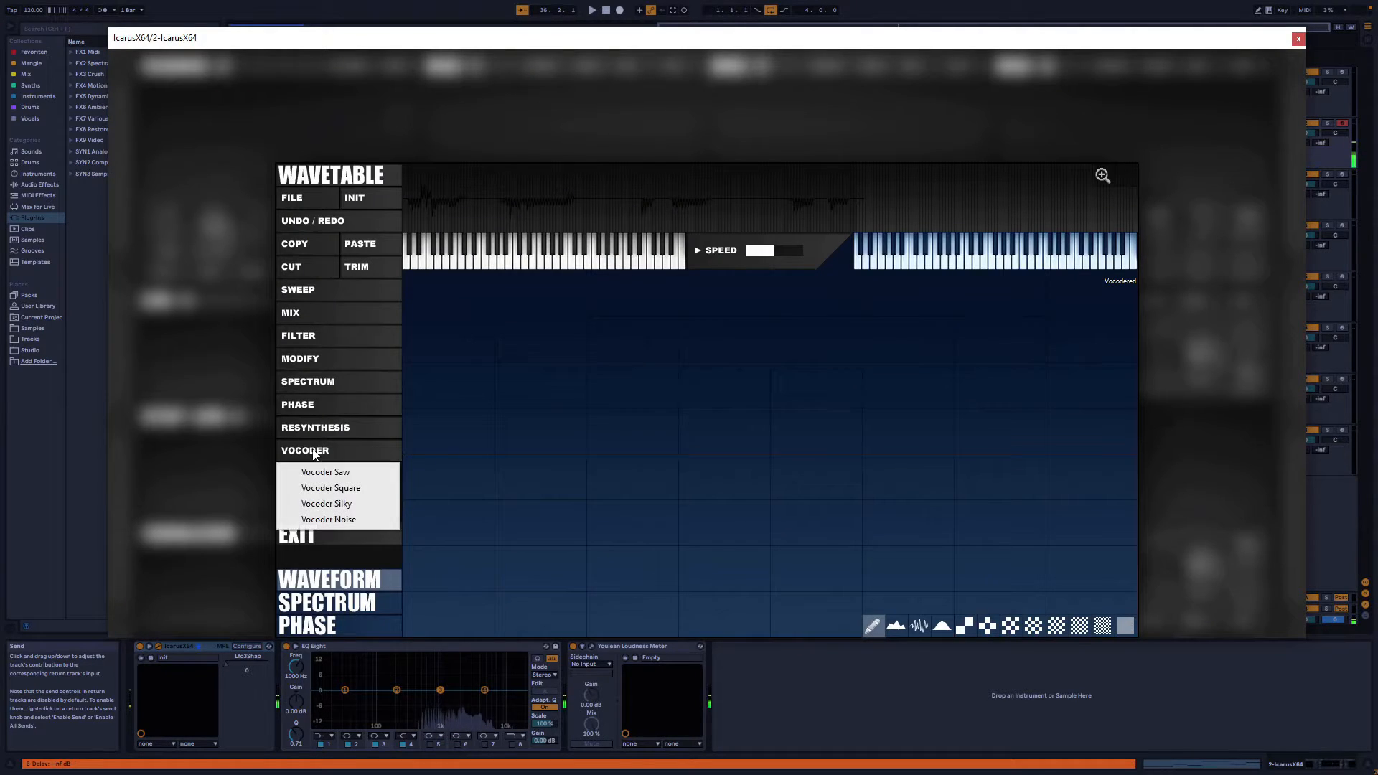
click(337, 488)
double_click(330, 154)
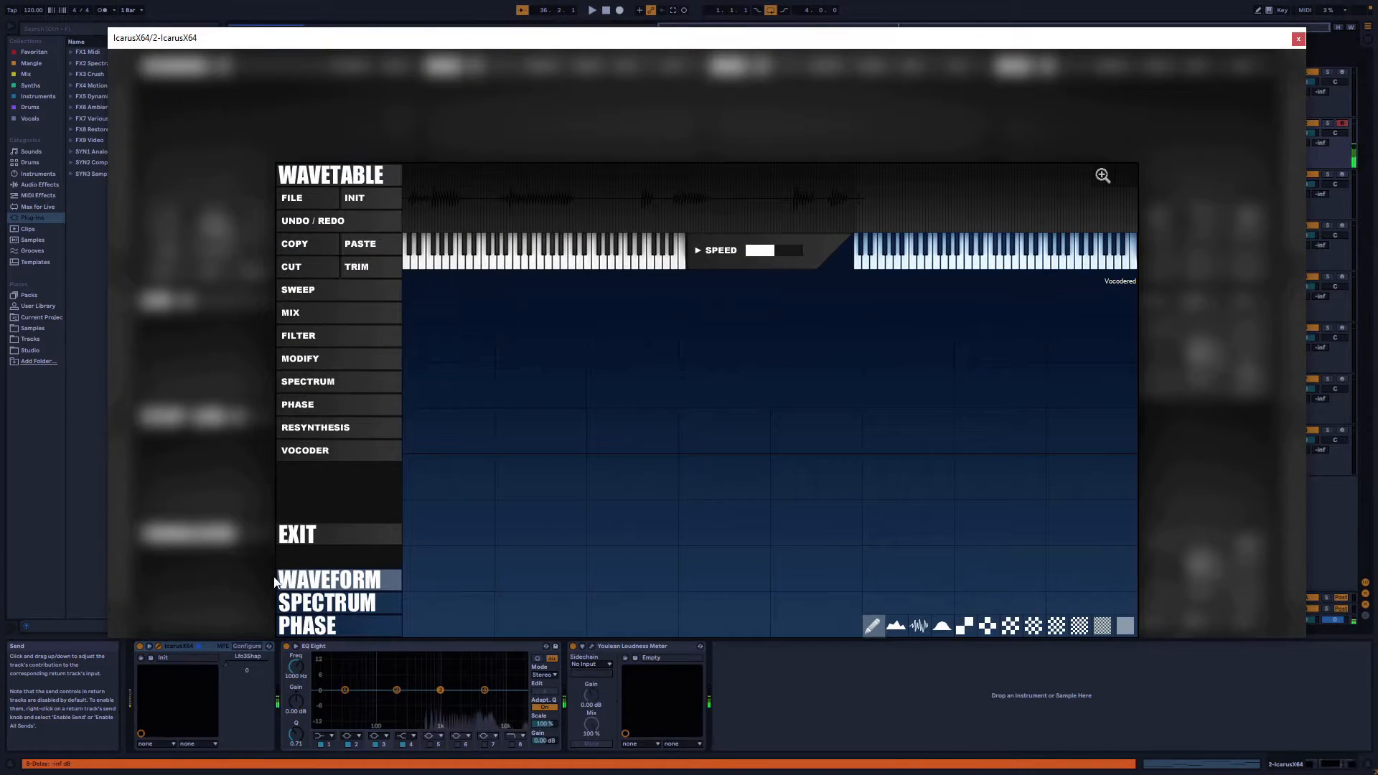
click(297, 534)
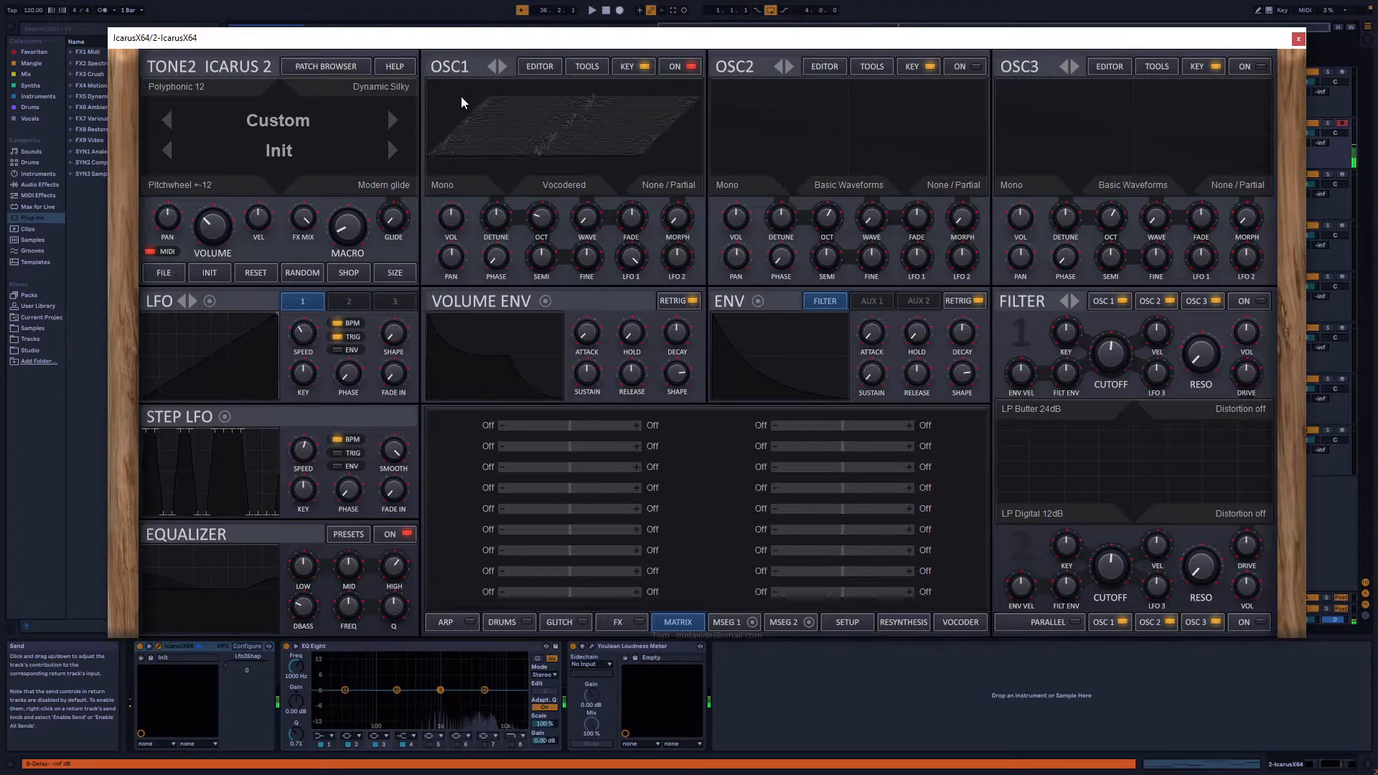
Reopen OSC1's wavetable editor and replace the wavetable with the first VocSpokenFemale sample, using Vocoder Noise
click(538, 67)
click(316, 451)
click(337, 488)
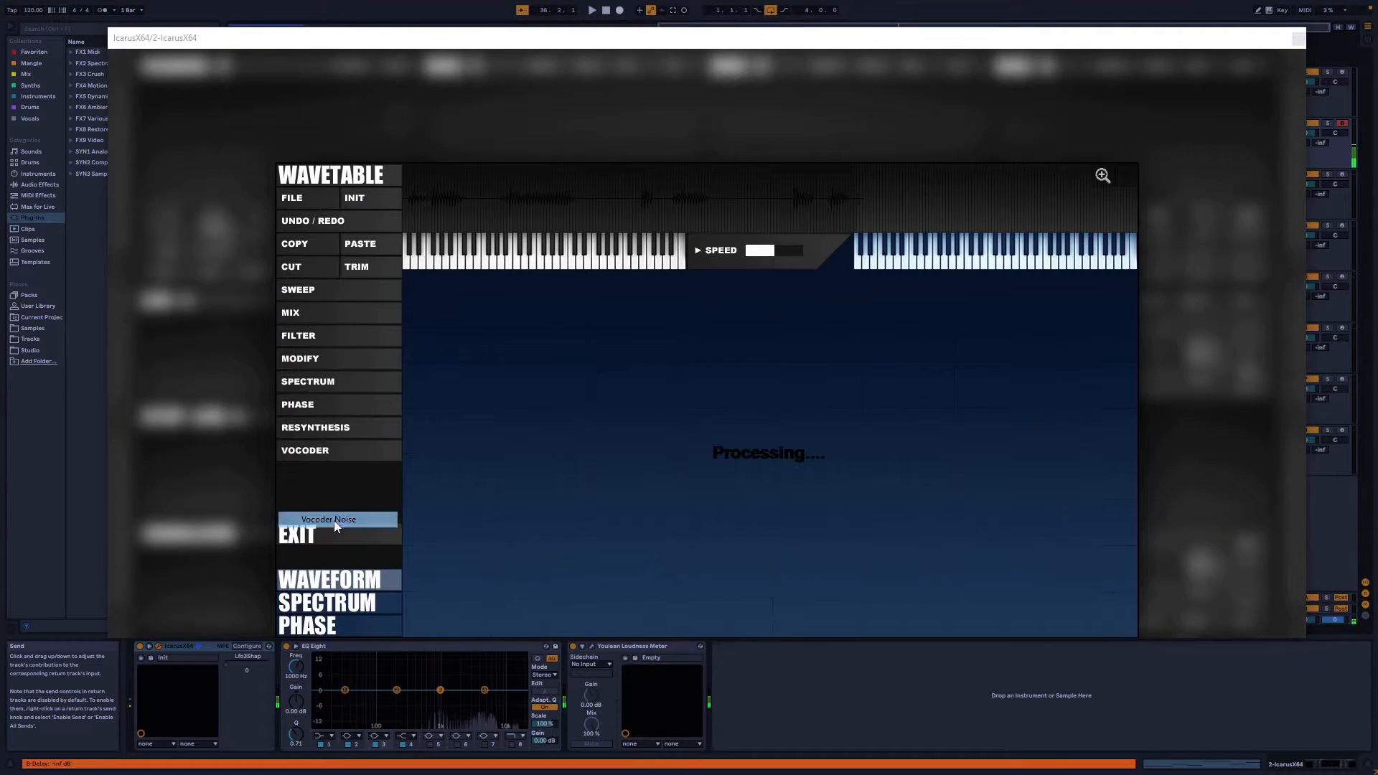
double_click(330, 153)
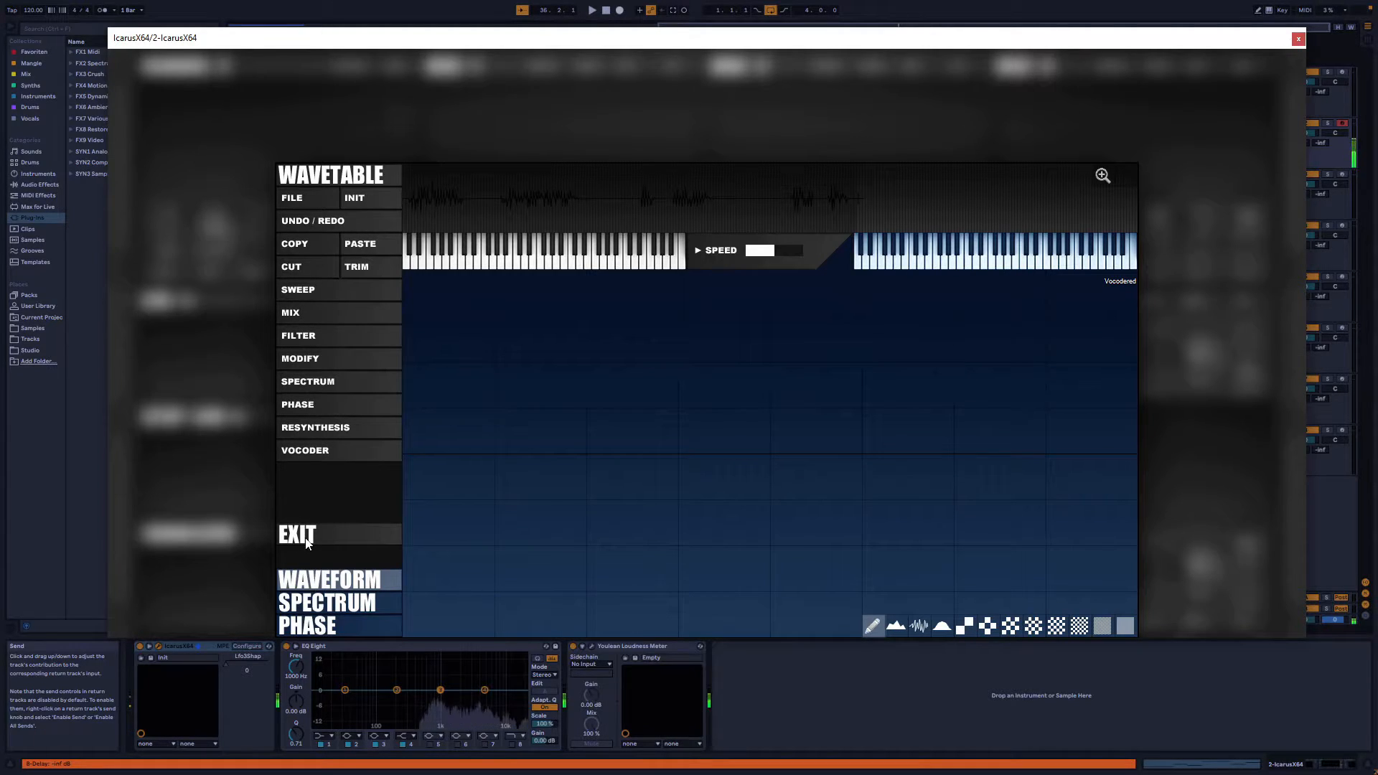
Replace OSC1's wavetable with the first VocSpokenFemale sample, using Resynthesis smart pitch snap, and set the oscillator's octave to 0
click(333, 451)
click(355, 451)
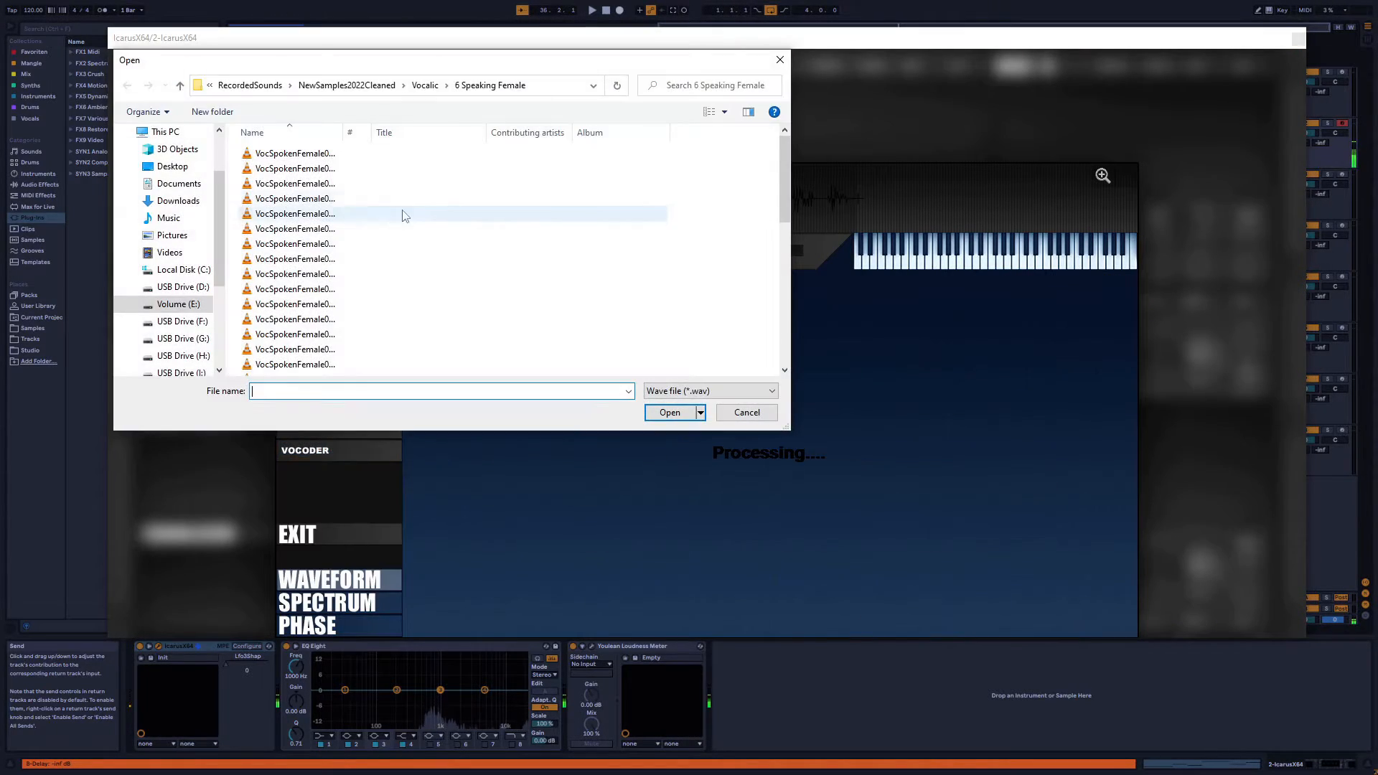
double_click(320, 159)
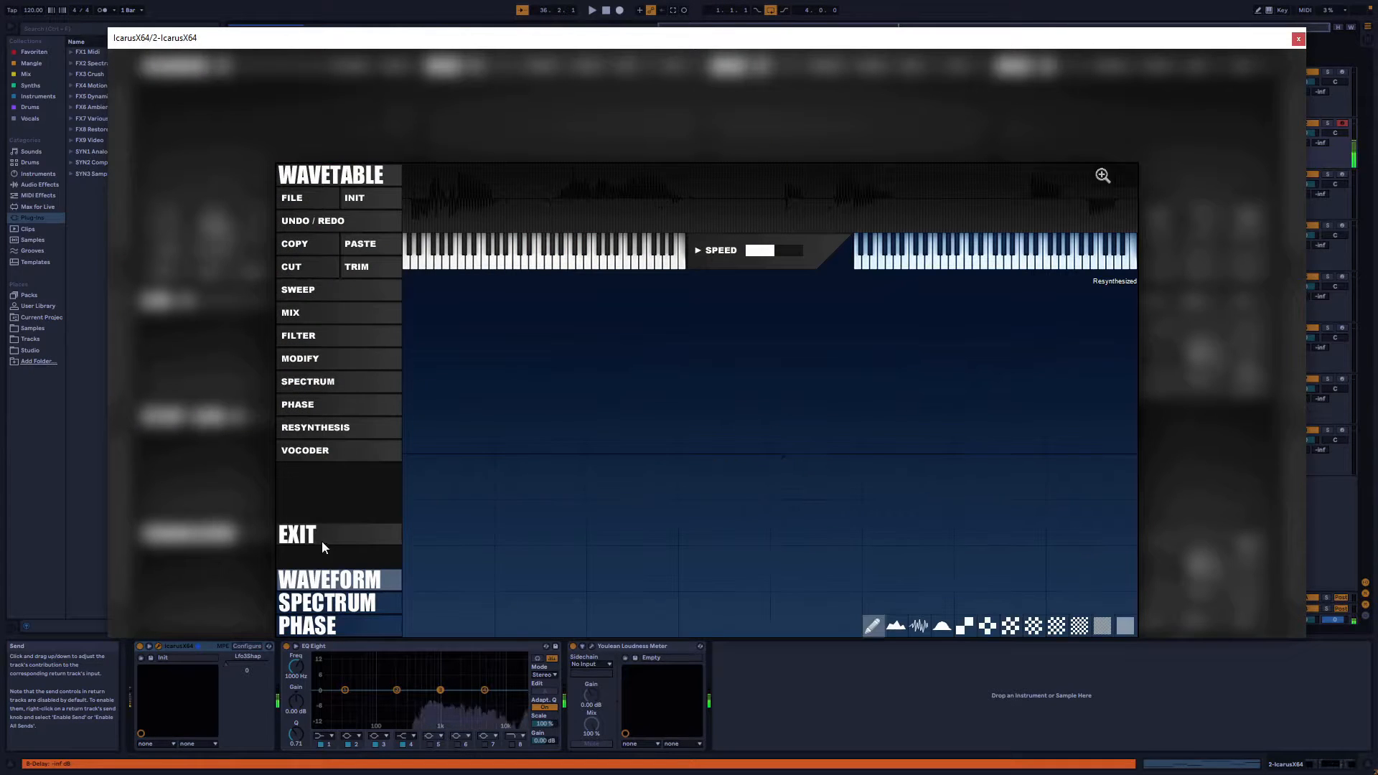
click(301, 535)
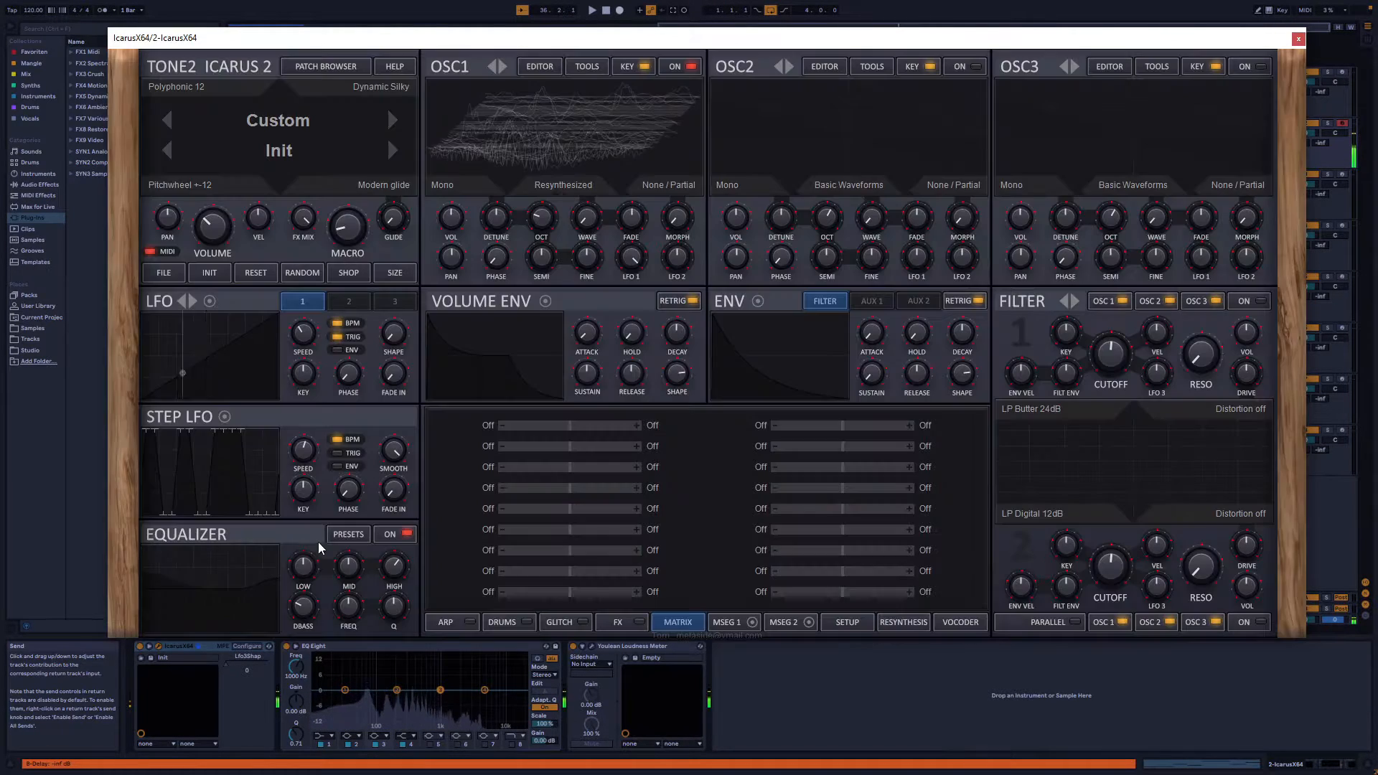
mouse_move(555, 208)
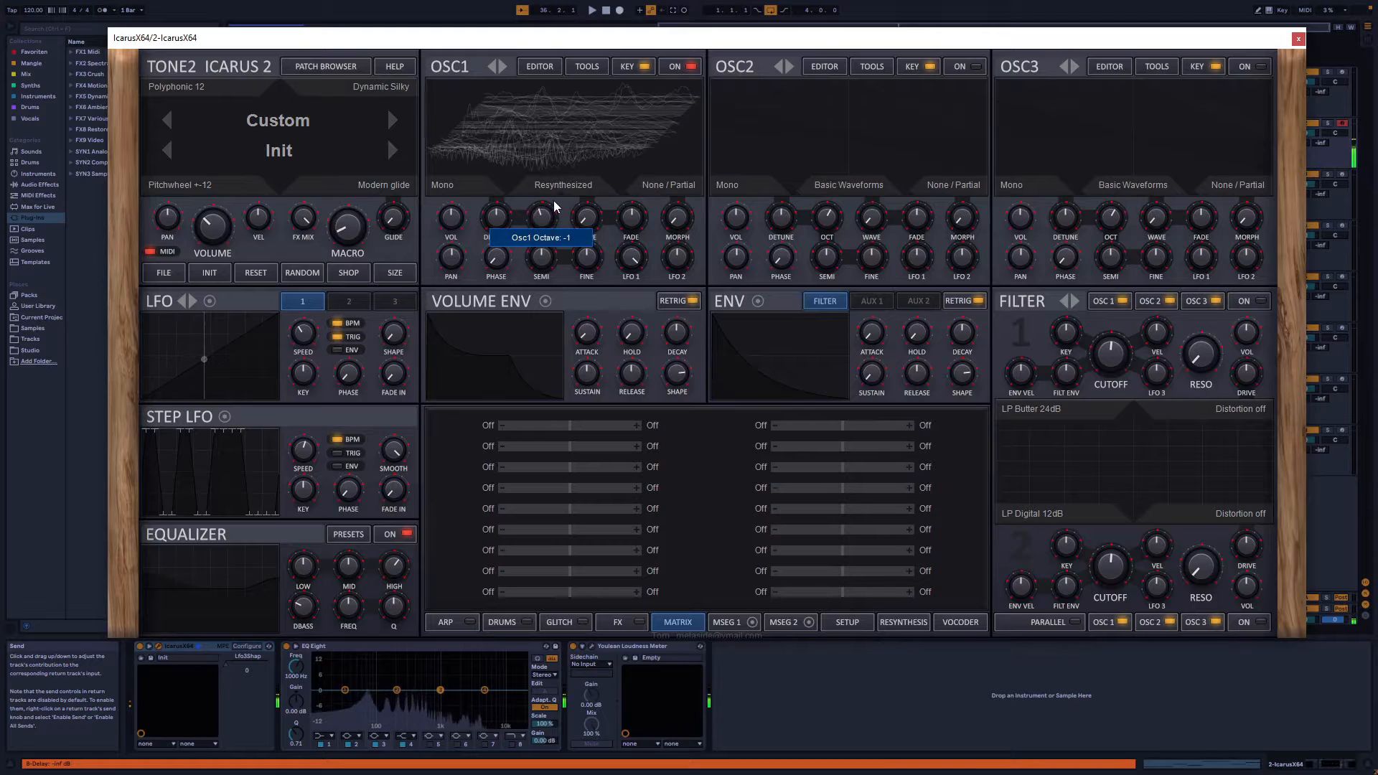
drag(555, 208, 558, 188)
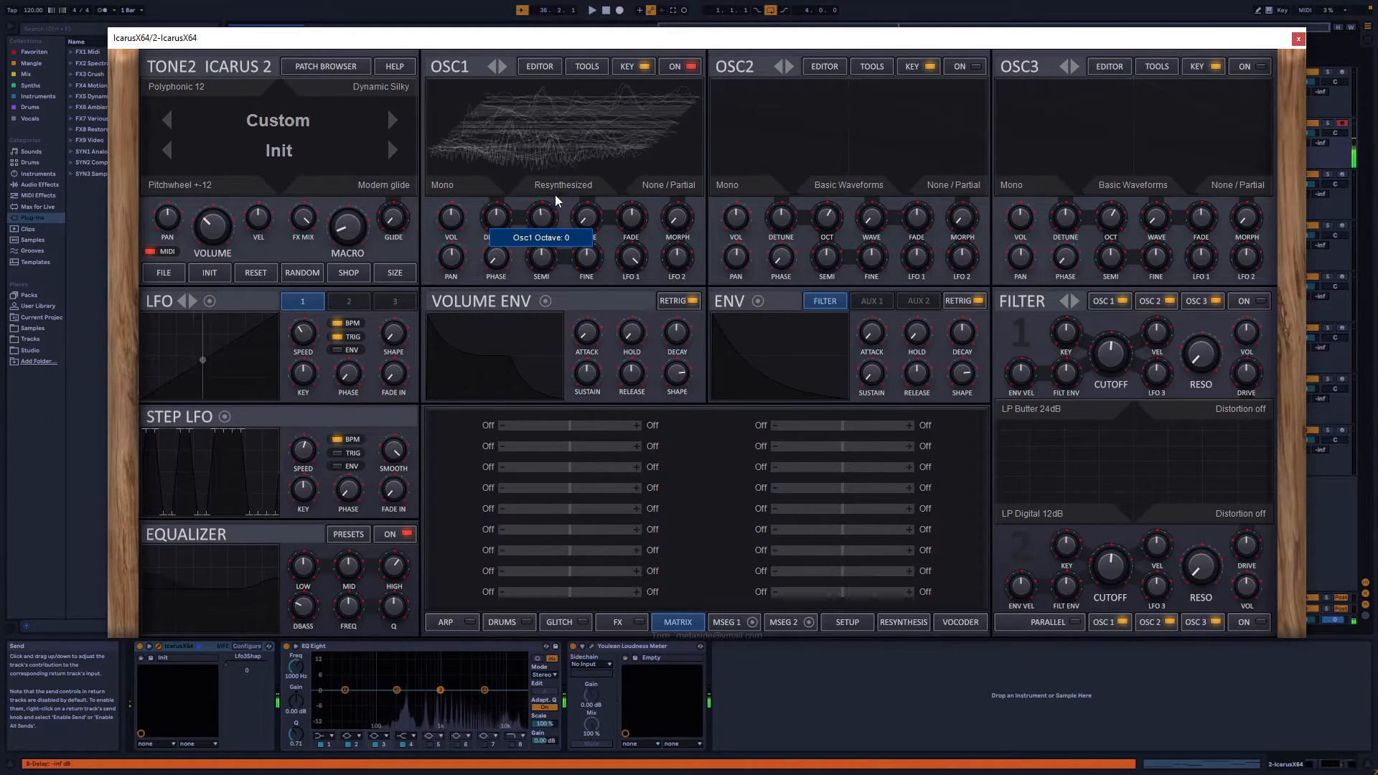
Replace OSC1's wavetable with the first VocSpokenFemale sample, using Resynthesis static pitch
click(546, 67)
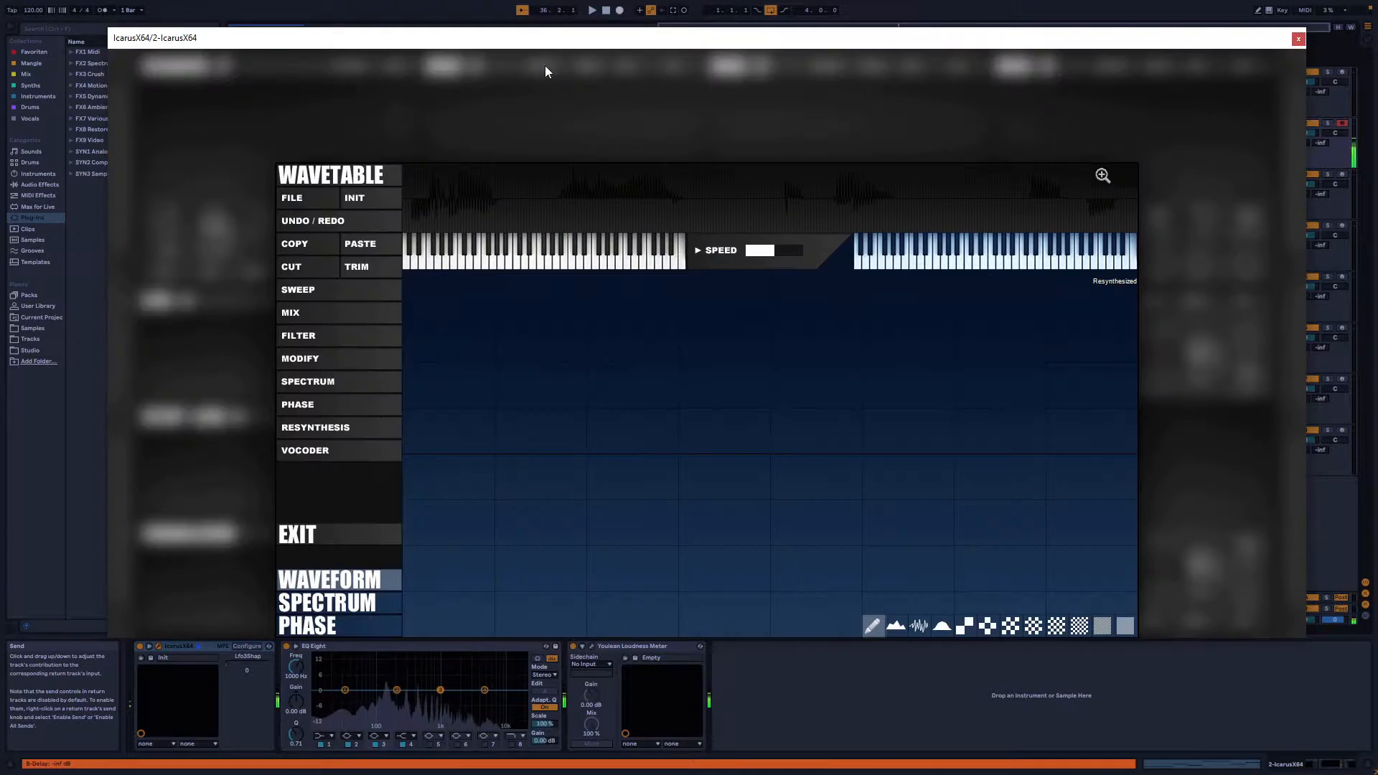
click(315, 453)
click(356, 466)
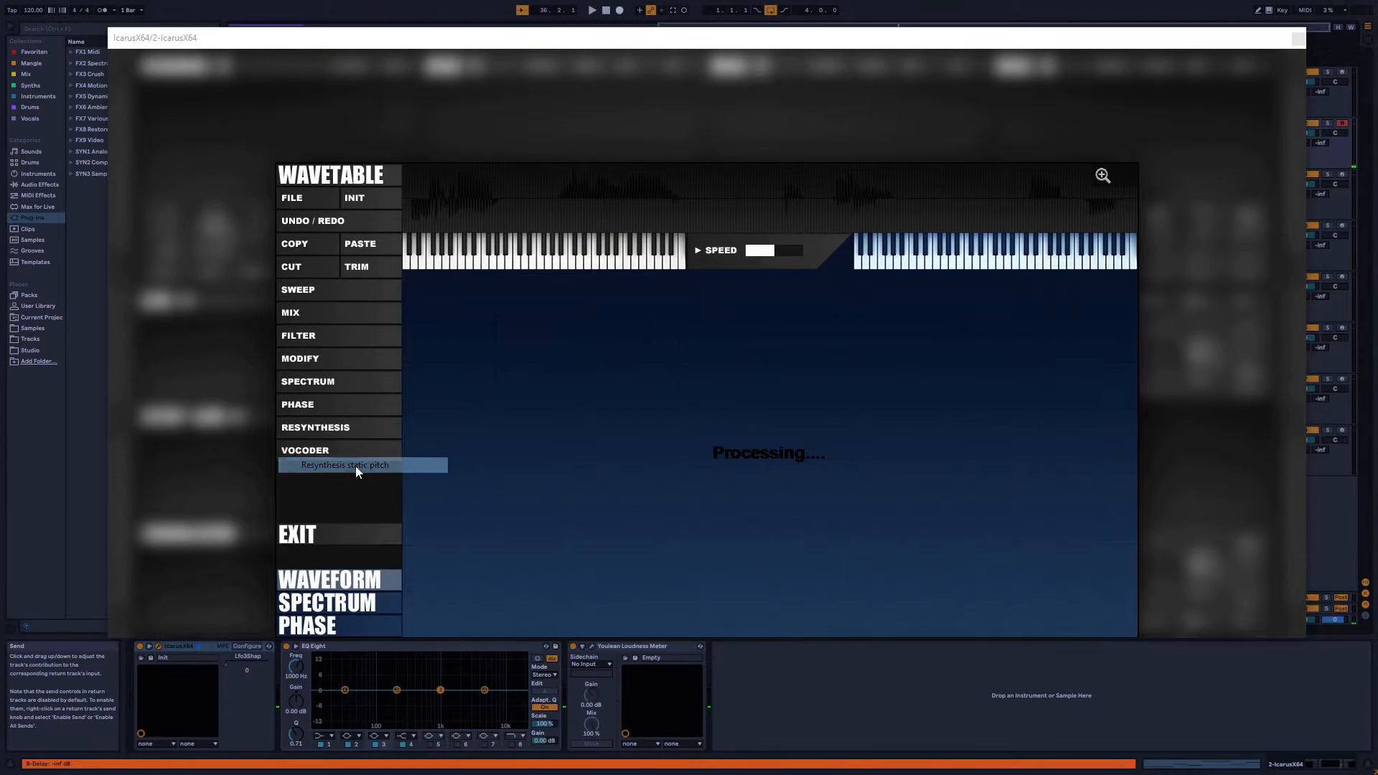
click(293, 169)
double_click(293, 155)
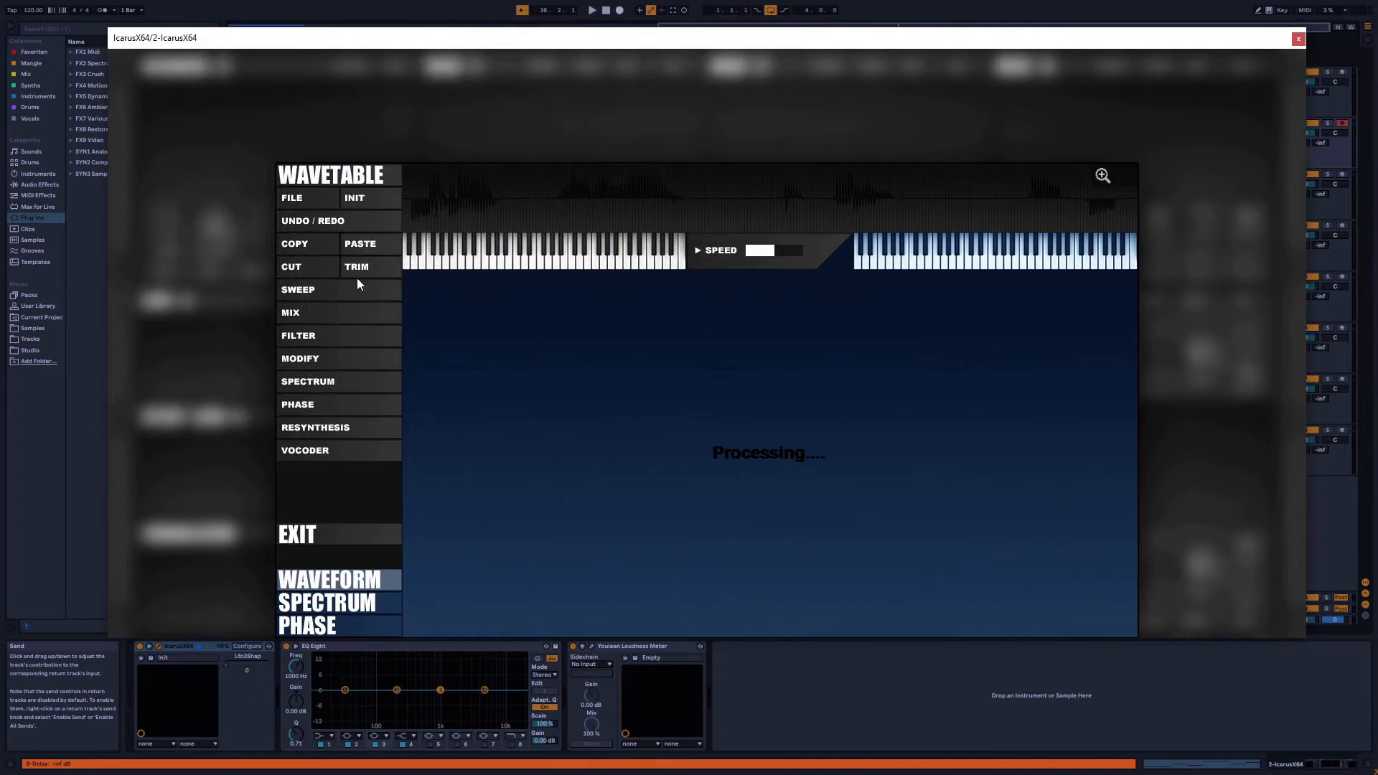
click(346, 431)
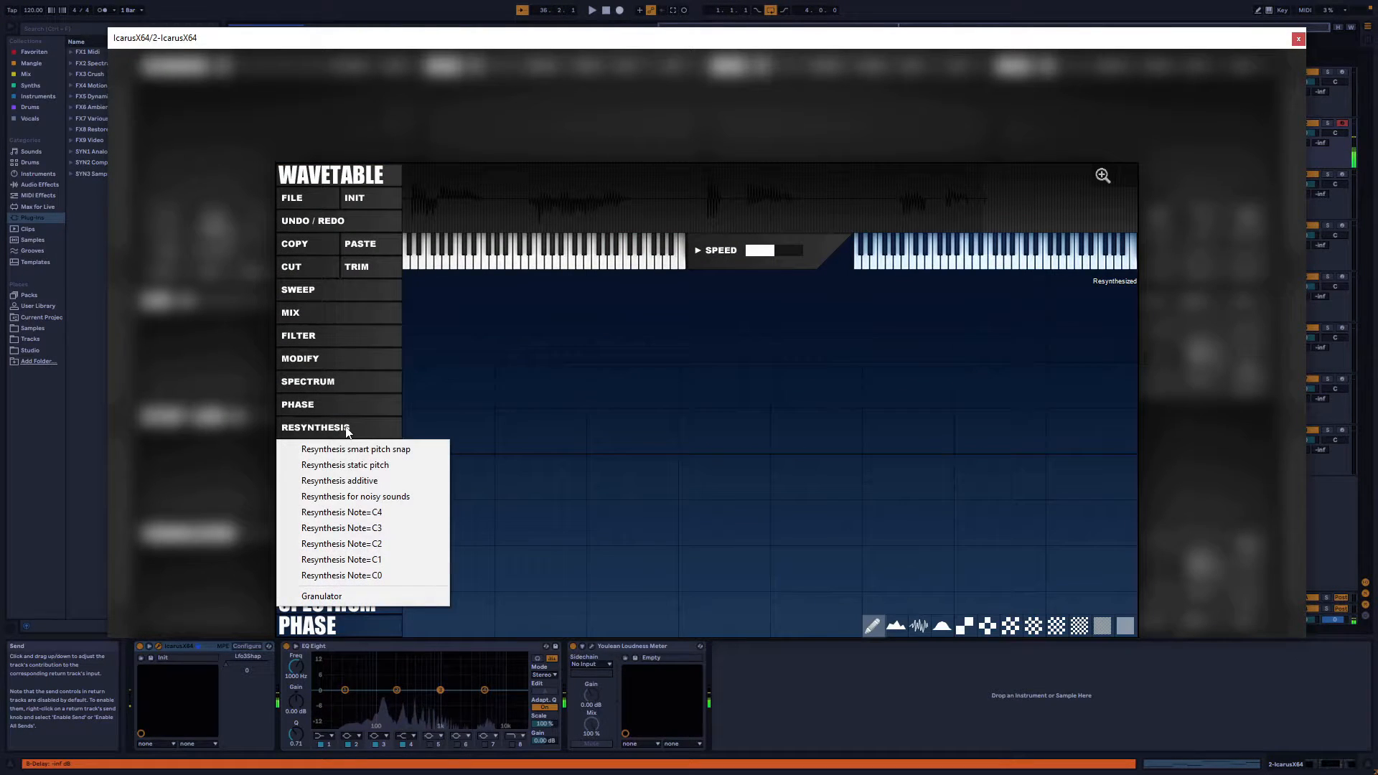
click(352, 480)
click(746, 412)
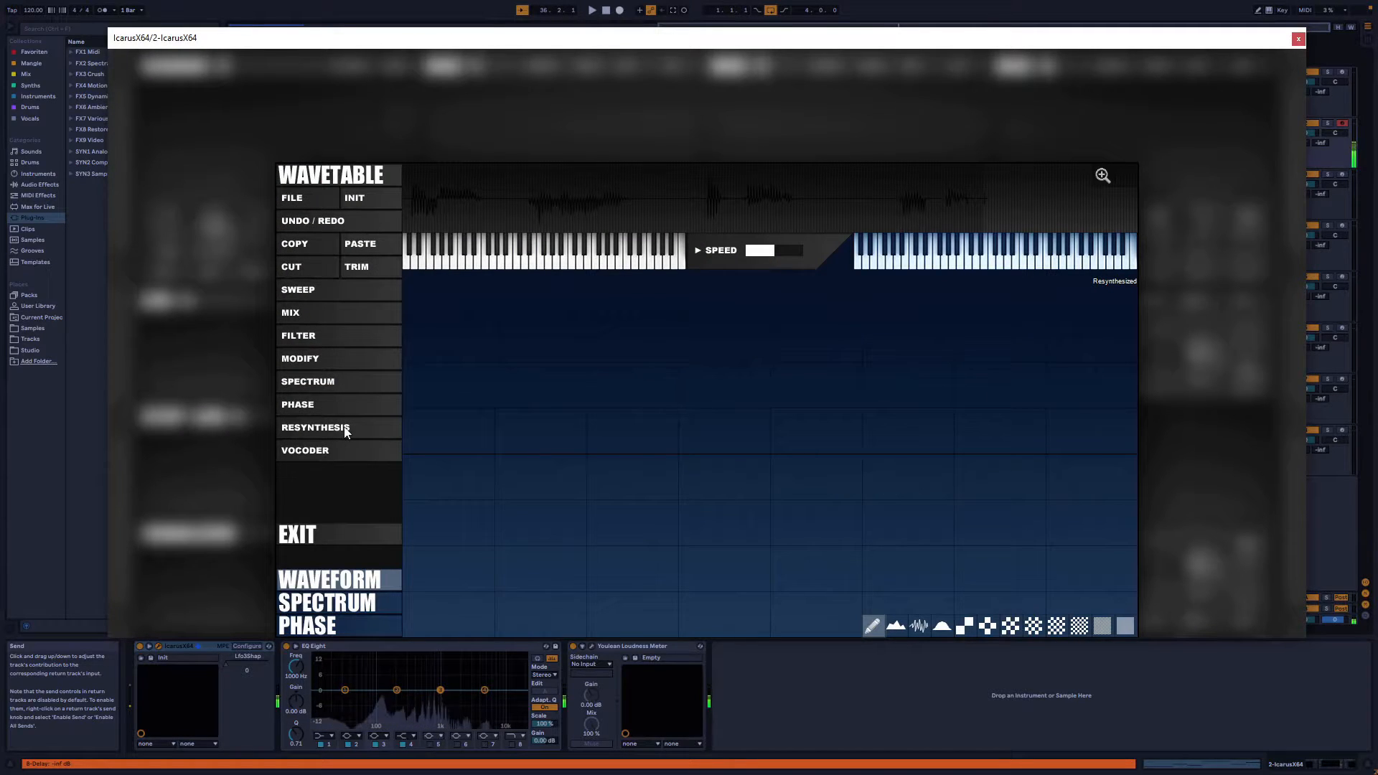
Replace OSC1's wavetable with the first VocSpokenFemale sample, using Resynthesis additive
click(346, 429)
click(352, 480)
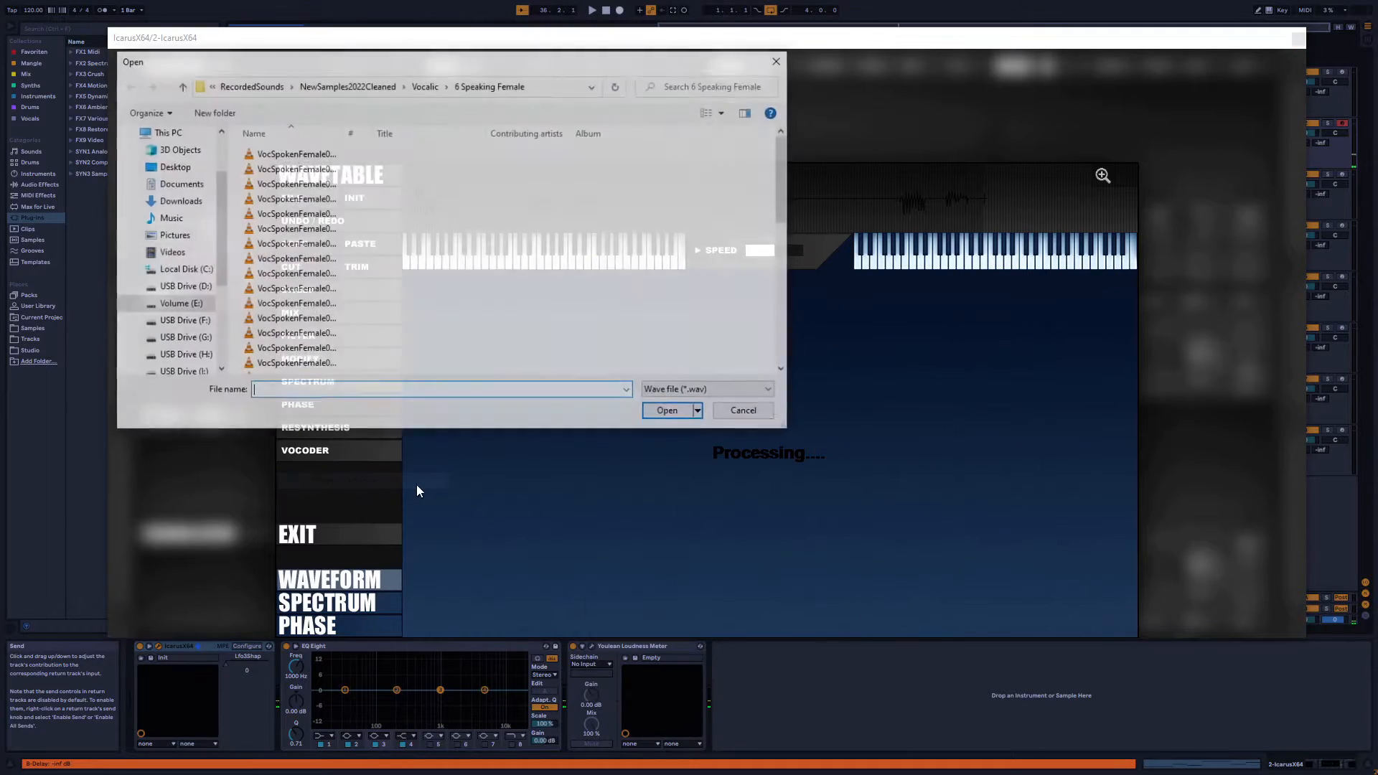
click(291, 154)
double_click(290, 154)
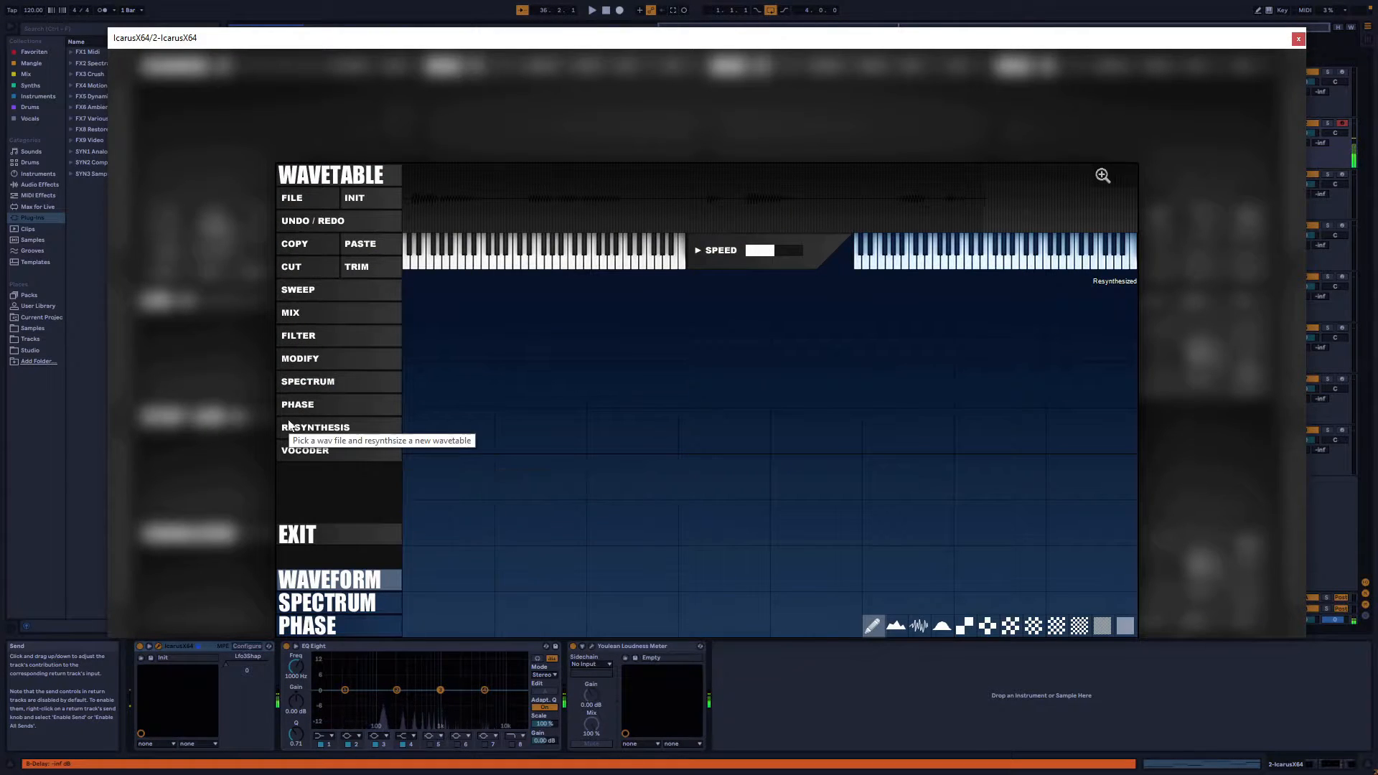
Replace OSC1's wavetable with a VocSpokenFemale sample, using Resynthesis for noisy sounds
click(335, 430)
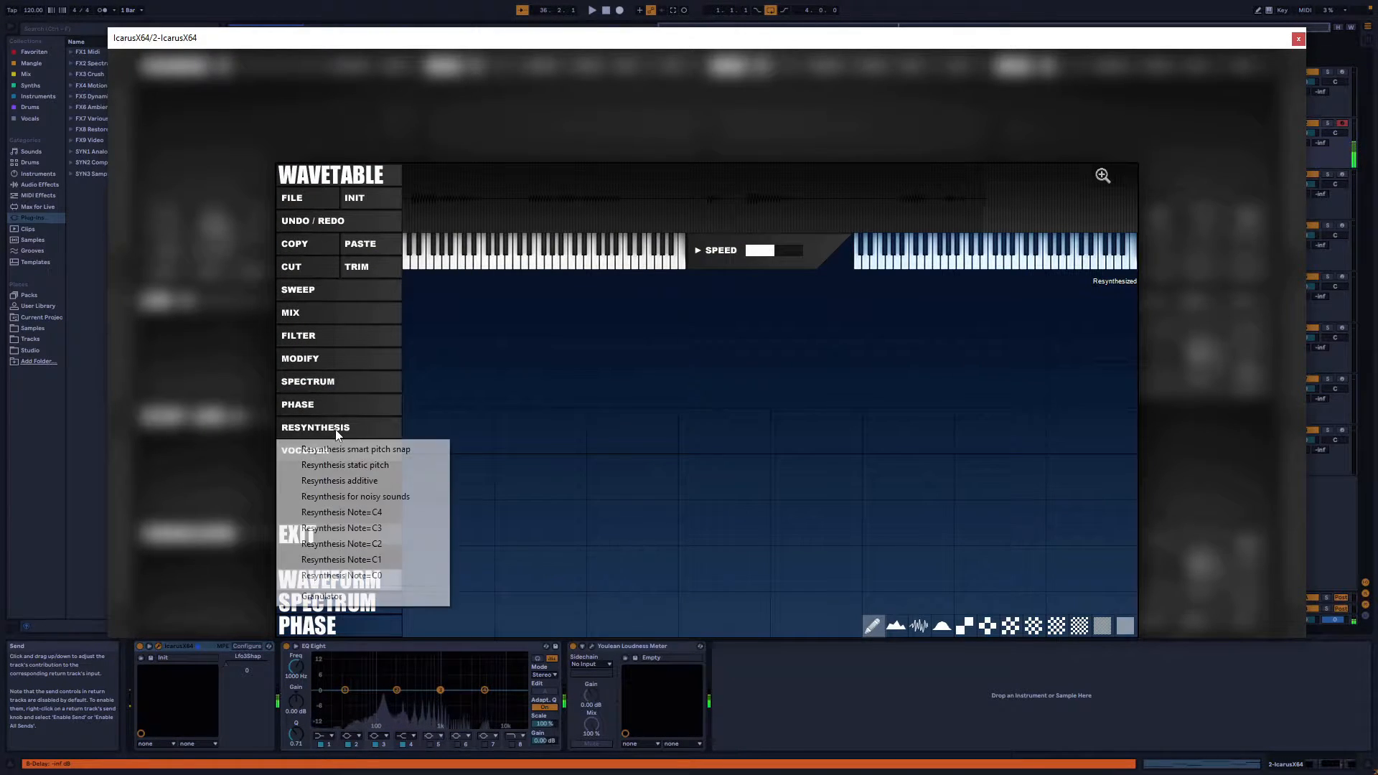
click(377, 502)
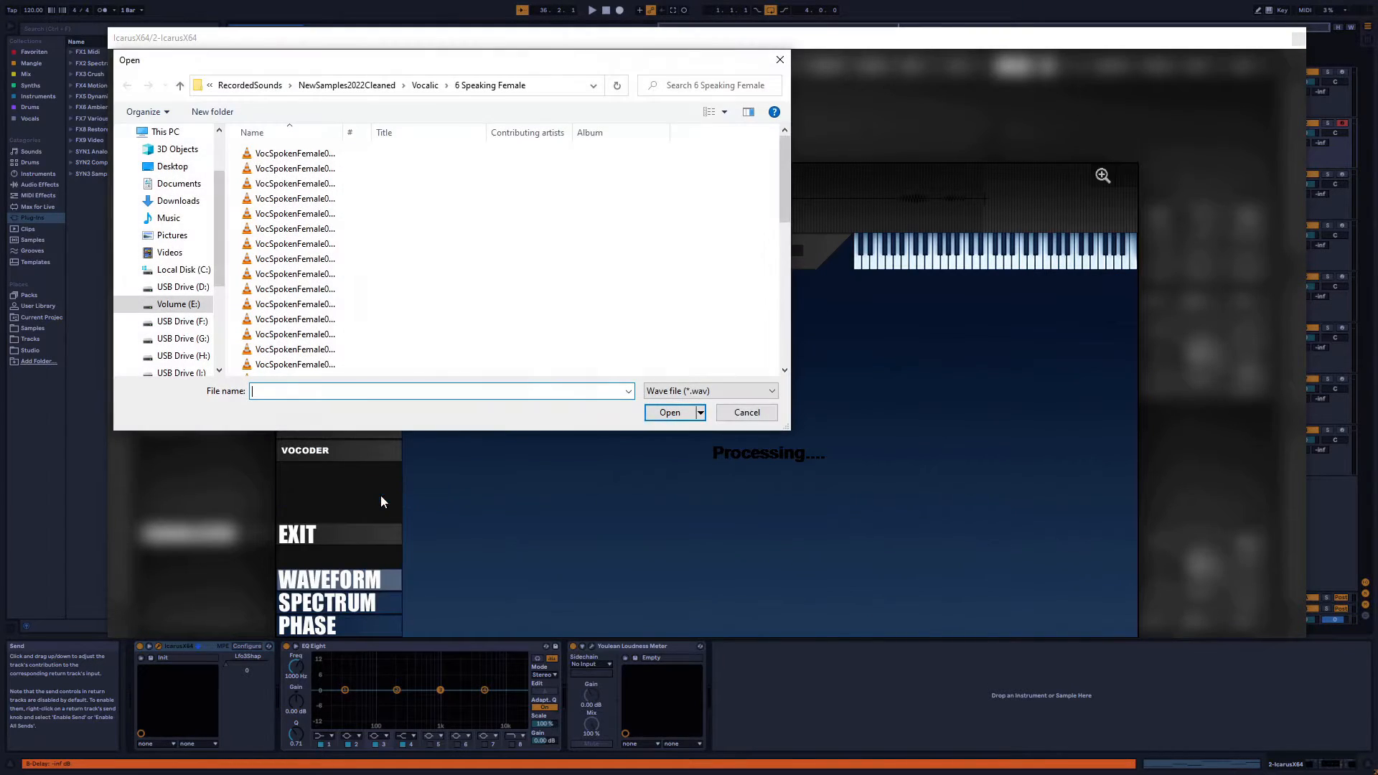
double_click(326, 168)
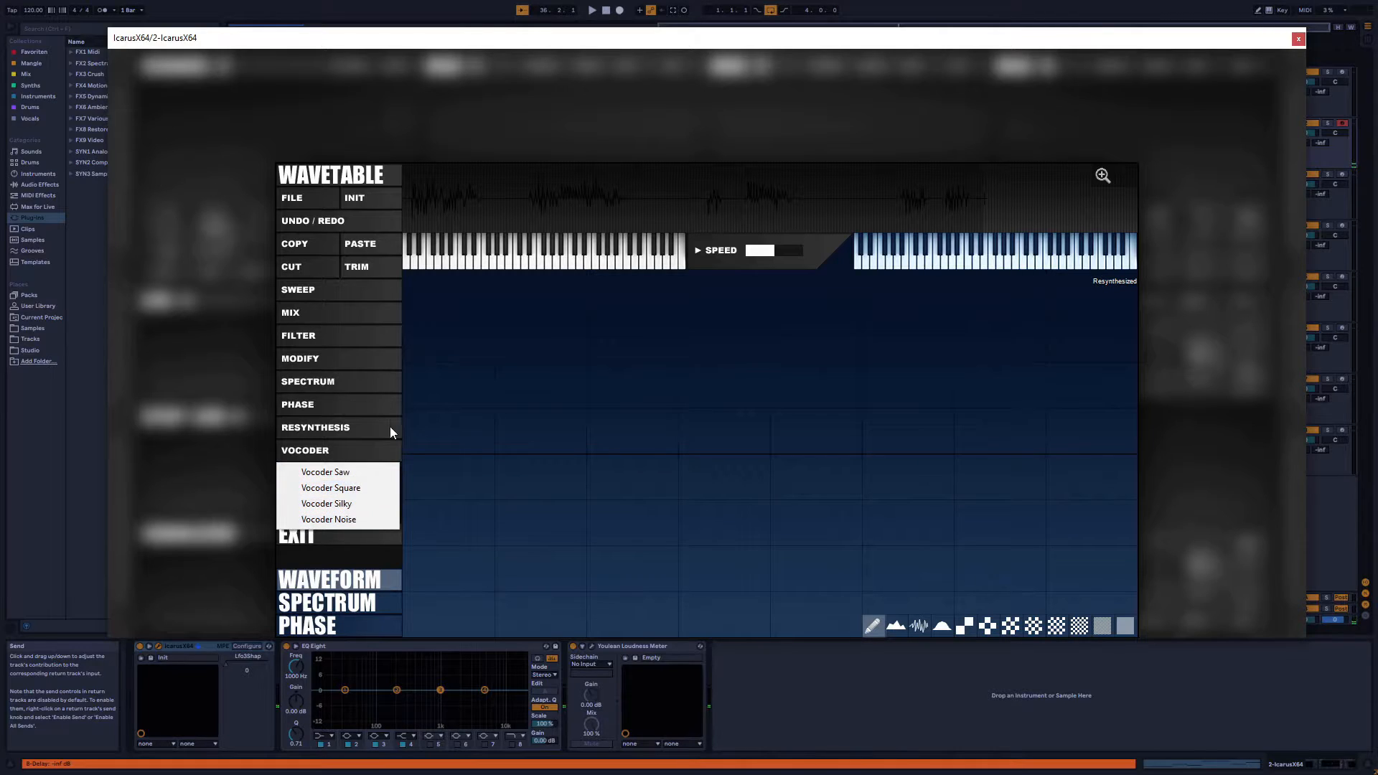
Replace OSC1's wavetable with the first VocSpokenFemale sample, using the Granulator, and lower the oscillator's octave
mouse_move(305, 429)
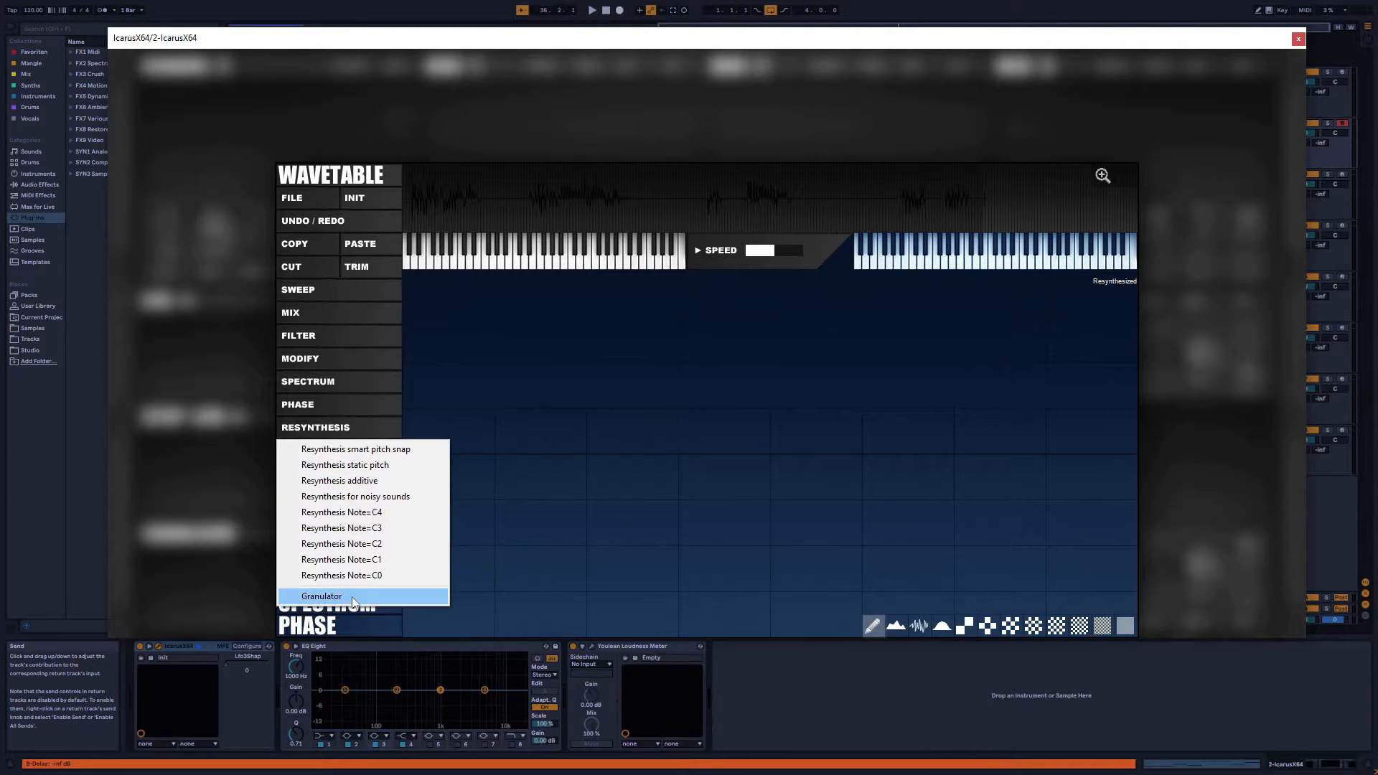
click(345, 594)
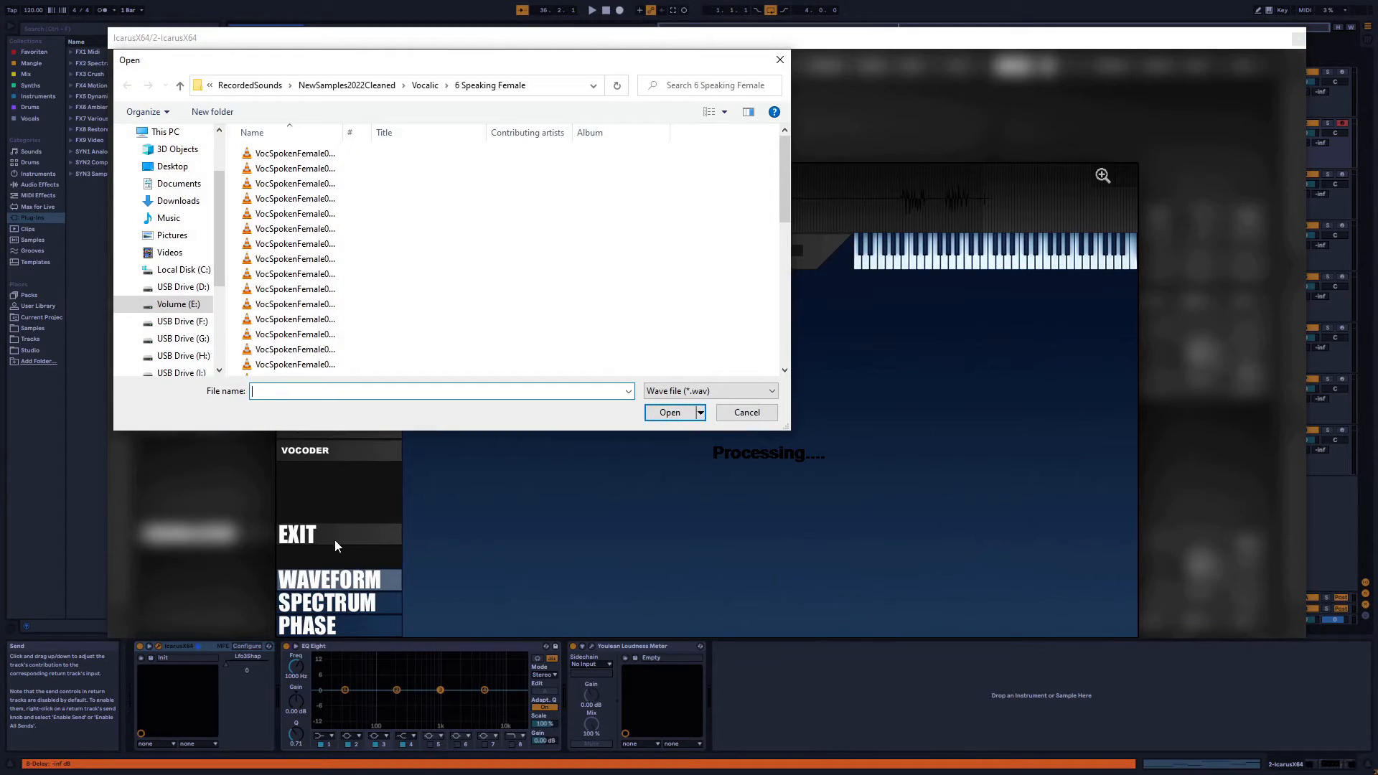
double_click(295, 152)
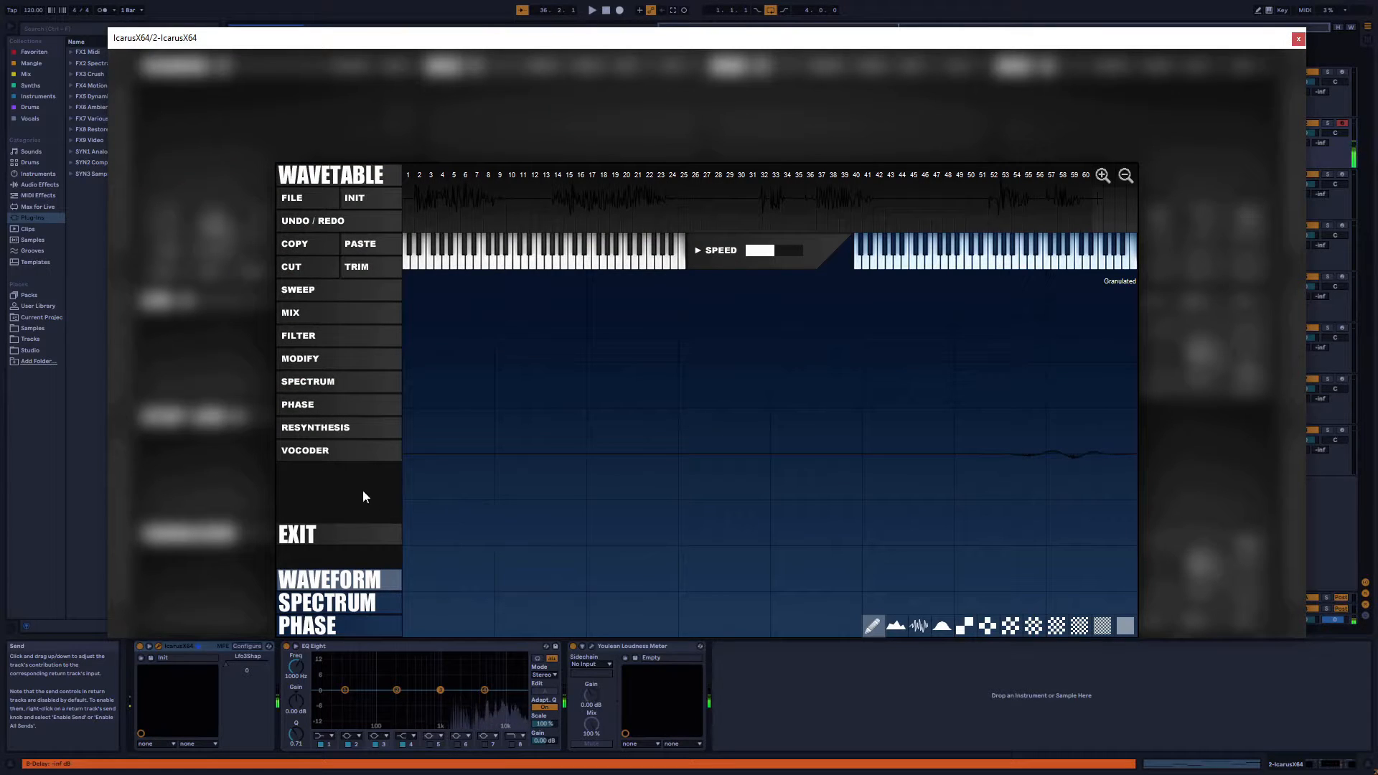
click(395, 534)
drag(544, 217, 543, 266)
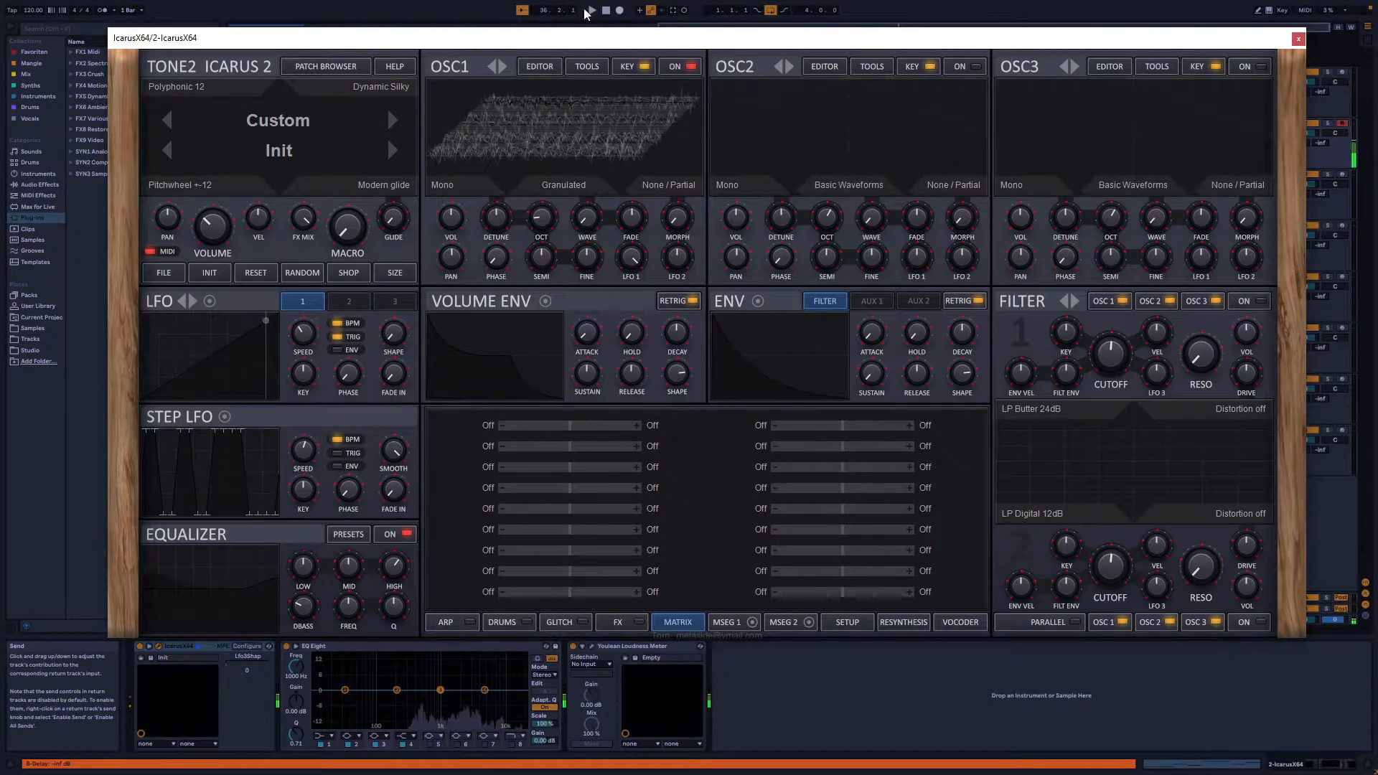
Start a Resynthesis smart pitch snap import for OSC1 and browse to the MachineMixed folder in NewSamples2022Cleaned
click(545, 68)
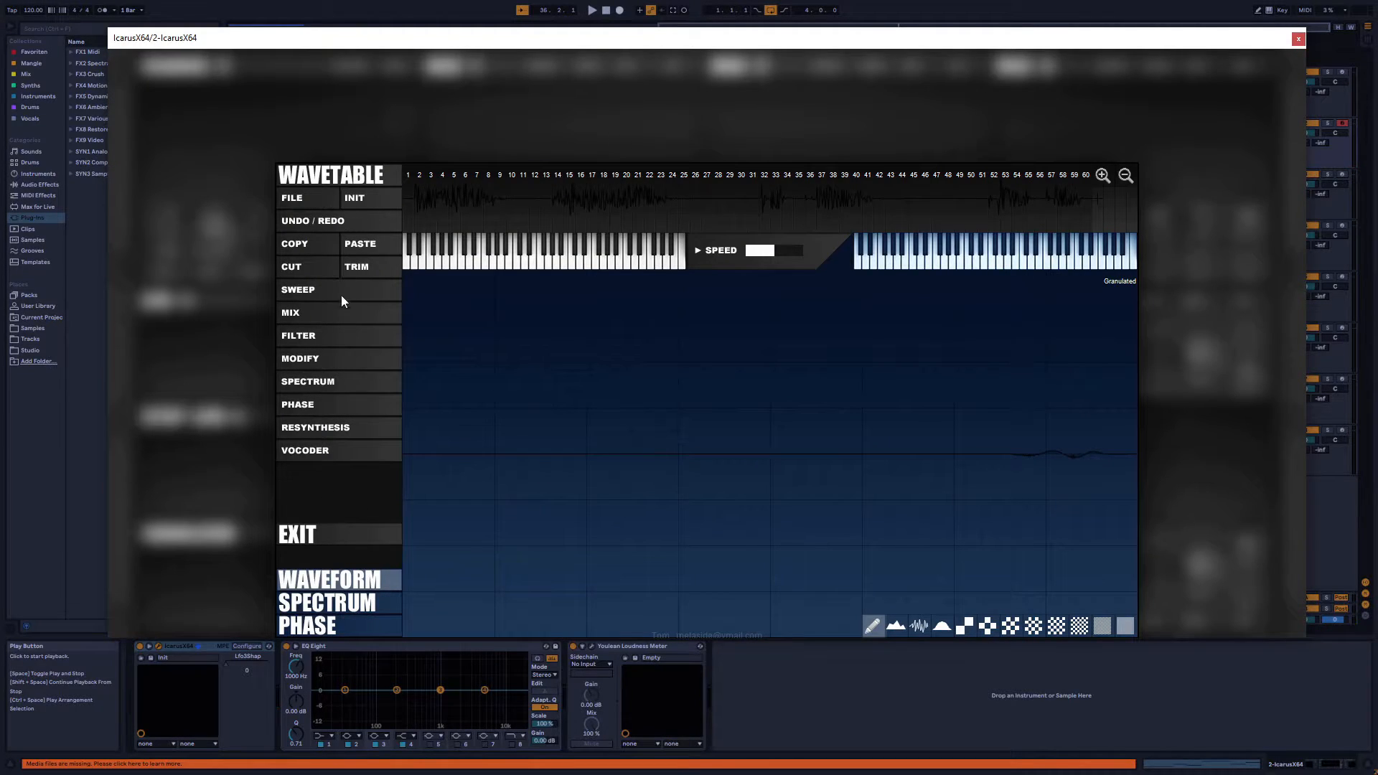
click(308, 425)
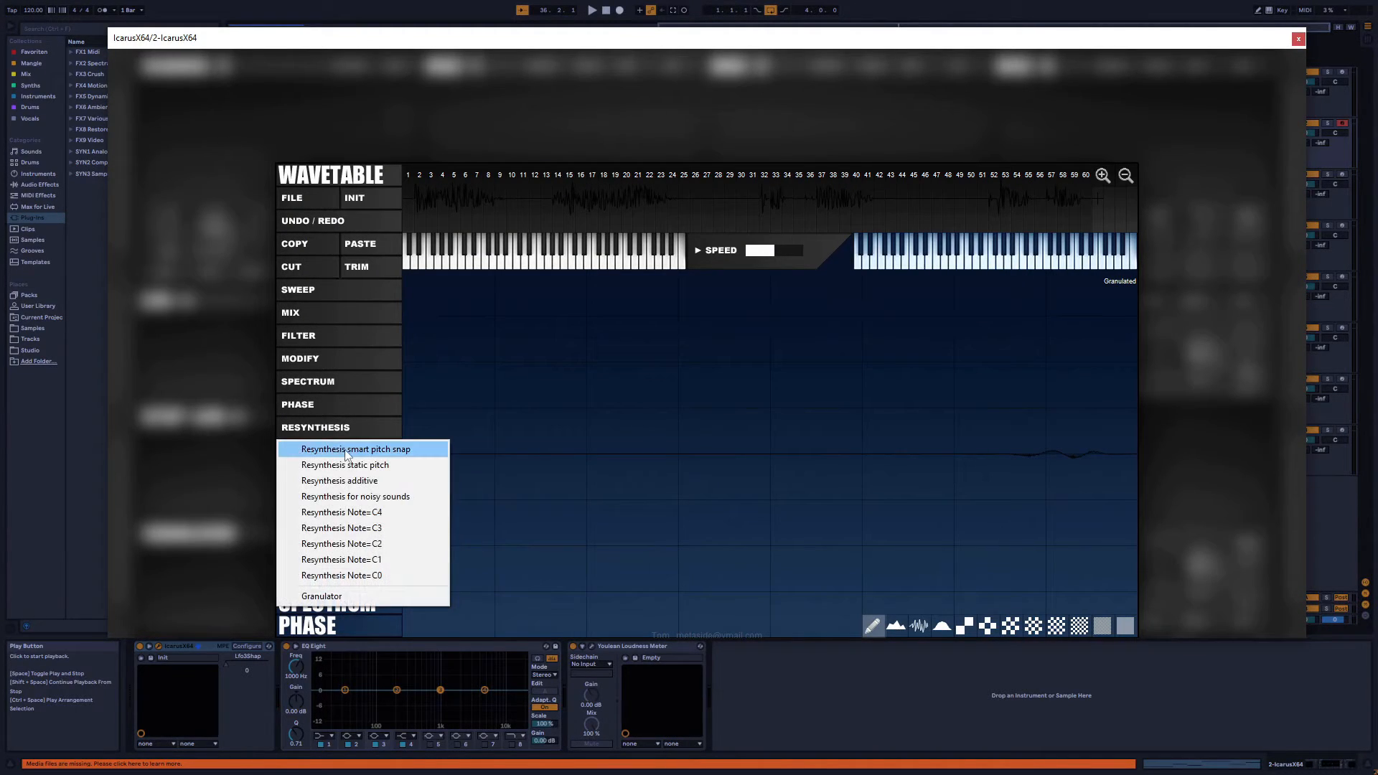
click(343, 448)
click(424, 85)
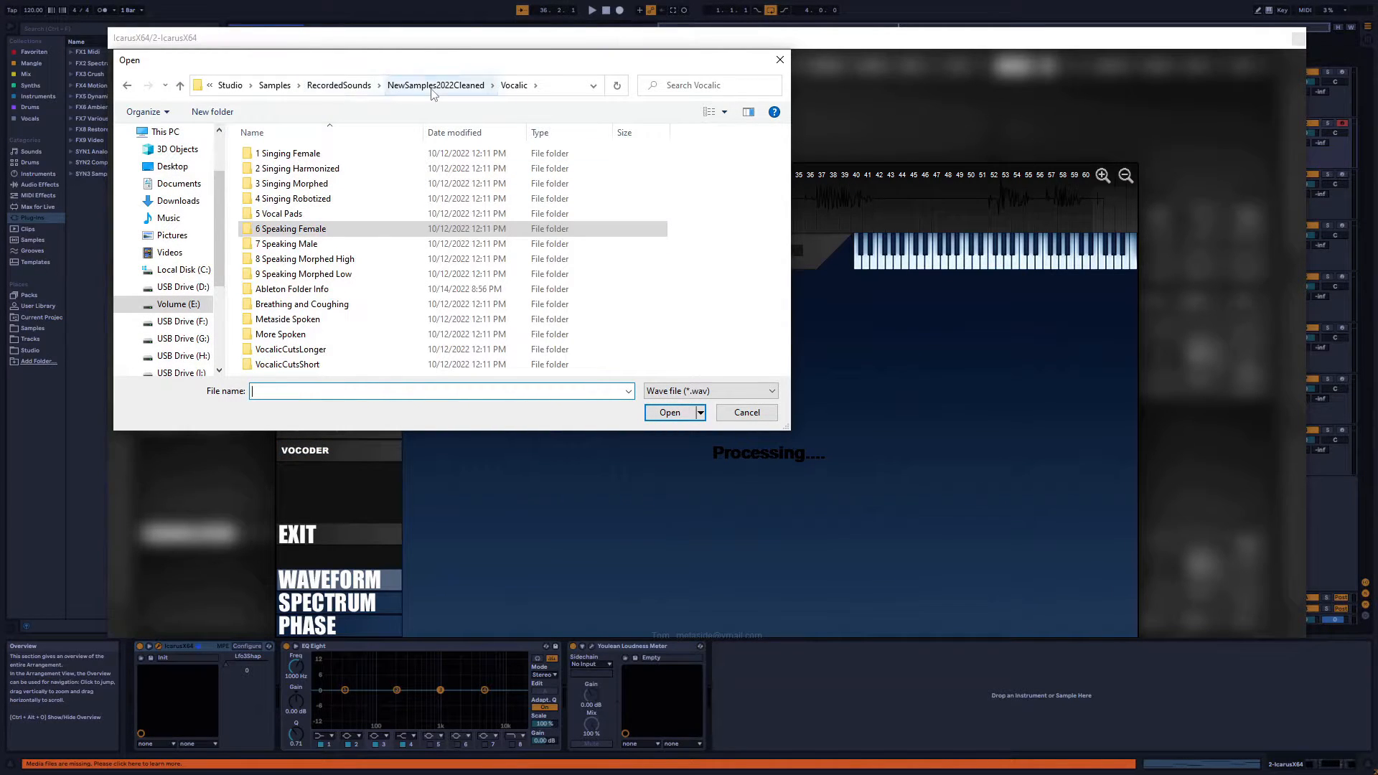
click(433, 86)
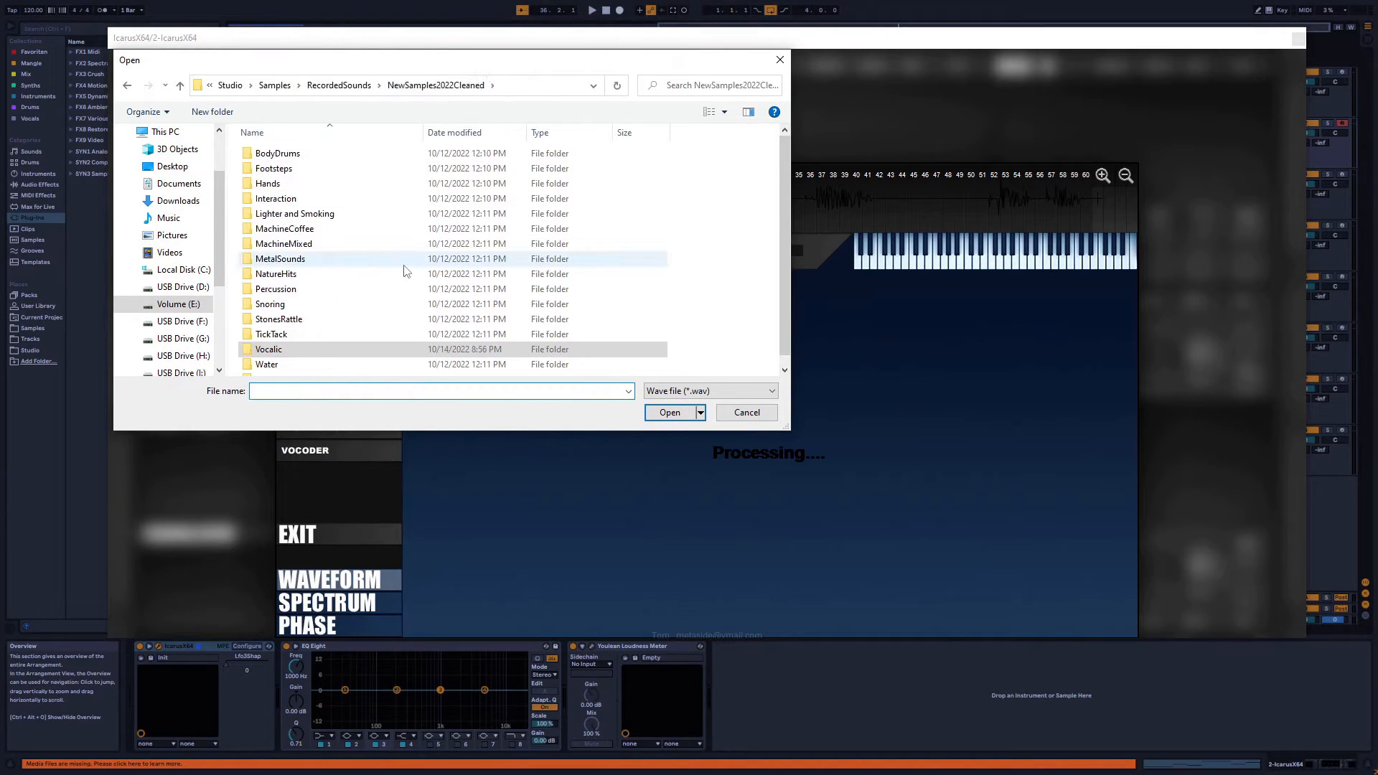
double_click(298, 246)
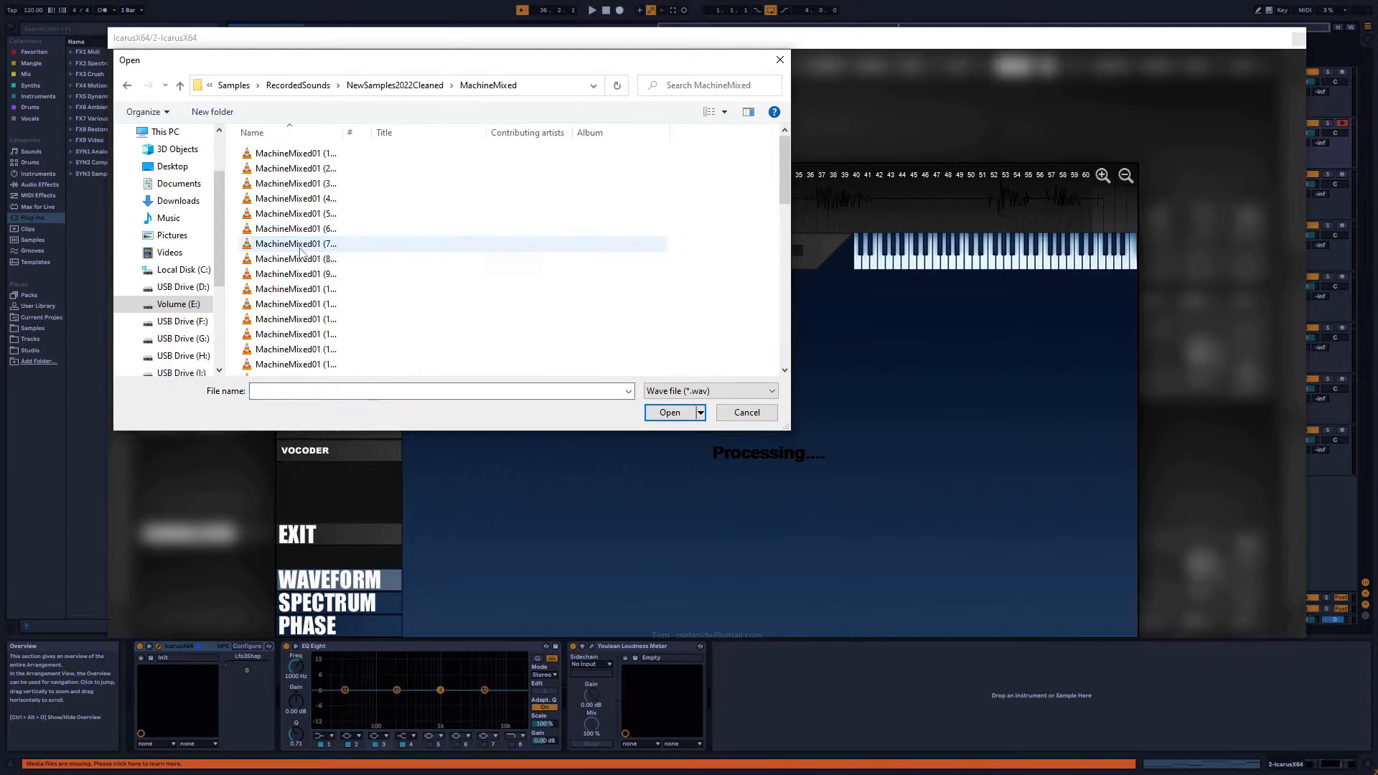
Show the file sizes in the MachineMixed folder, load the 100 KB MachineMixed01 sample into OSC1, and leave the wavetable editor
right_click(468, 131)
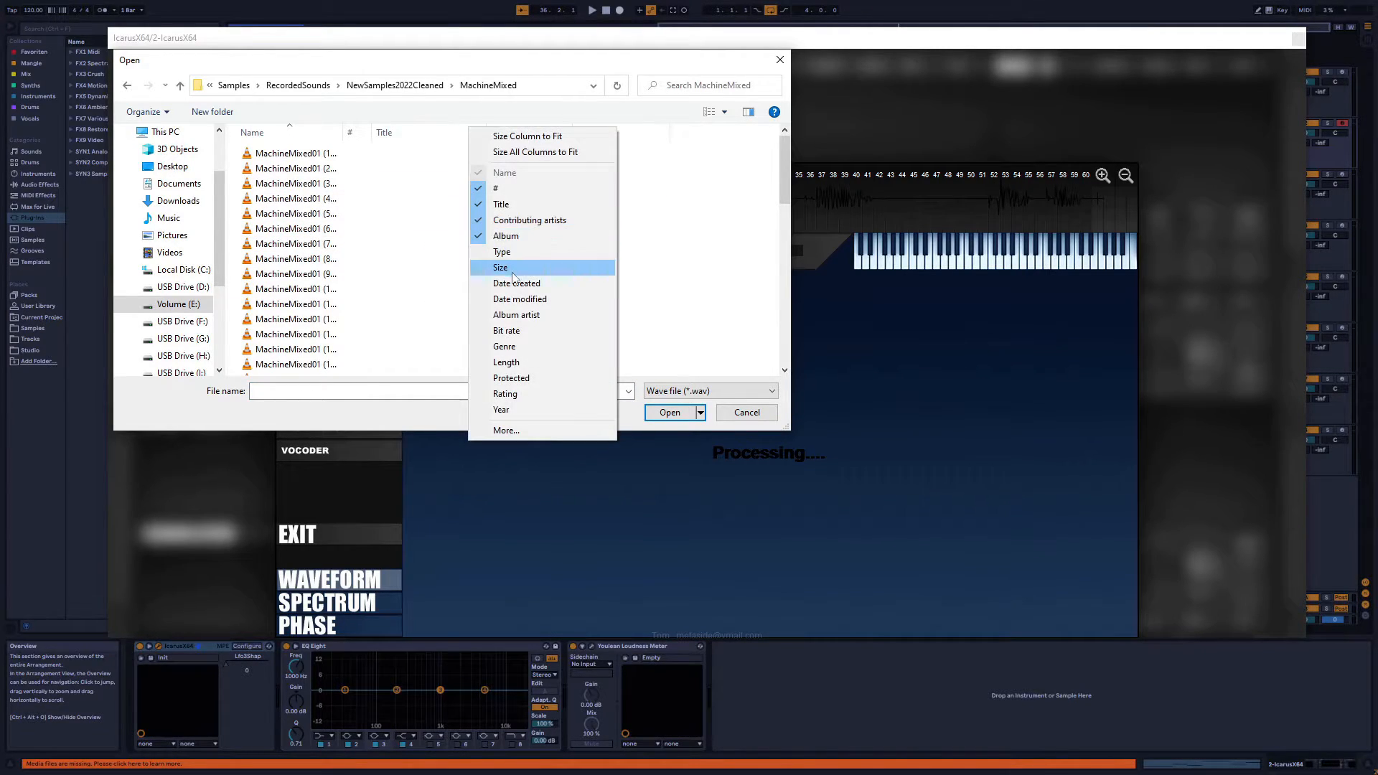
click(502, 267)
drag(783, 159, 789, 320)
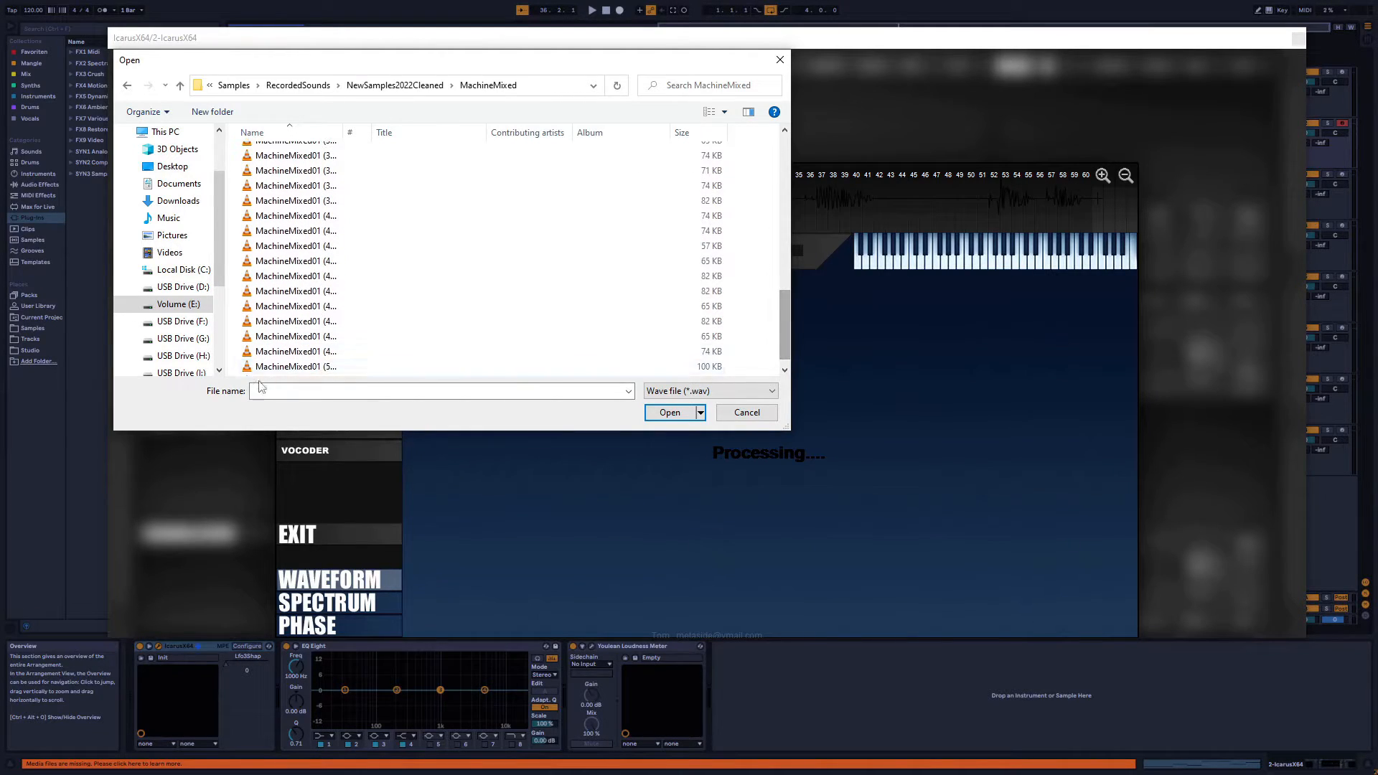
double_click(295, 369)
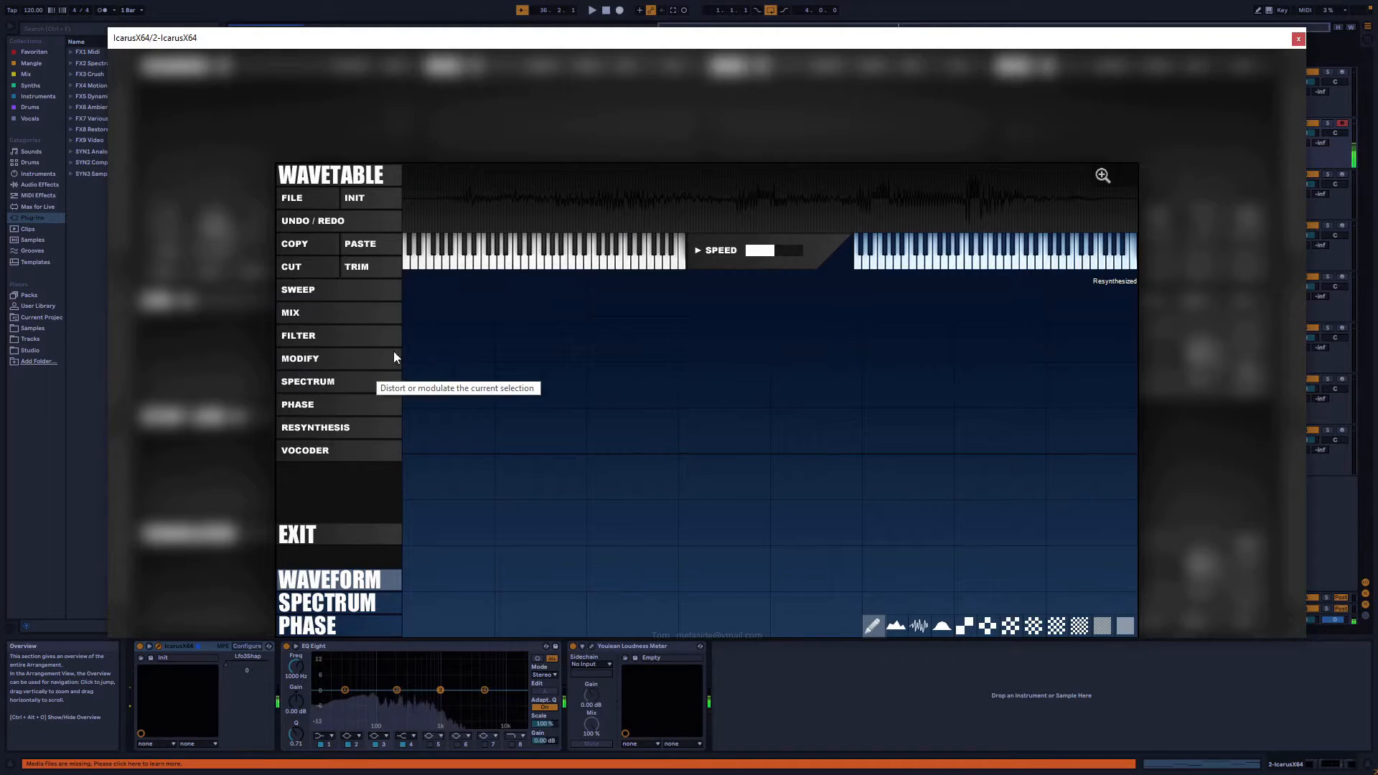
click(305, 534)
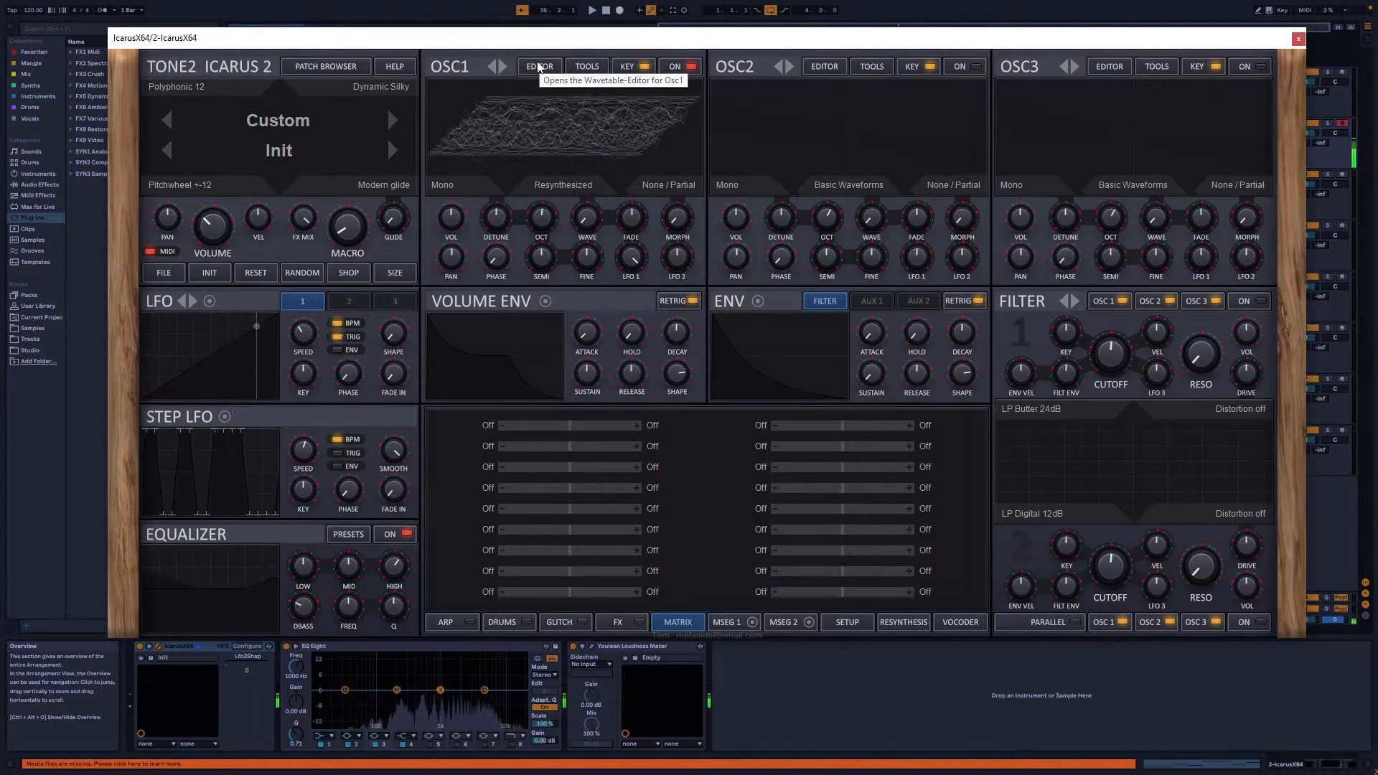
Replace OSC1's wavetable with the first MachineMixed01 sample, using Resynthesis static pitch
click(538, 67)
click(307, 430)
click(323, 467)
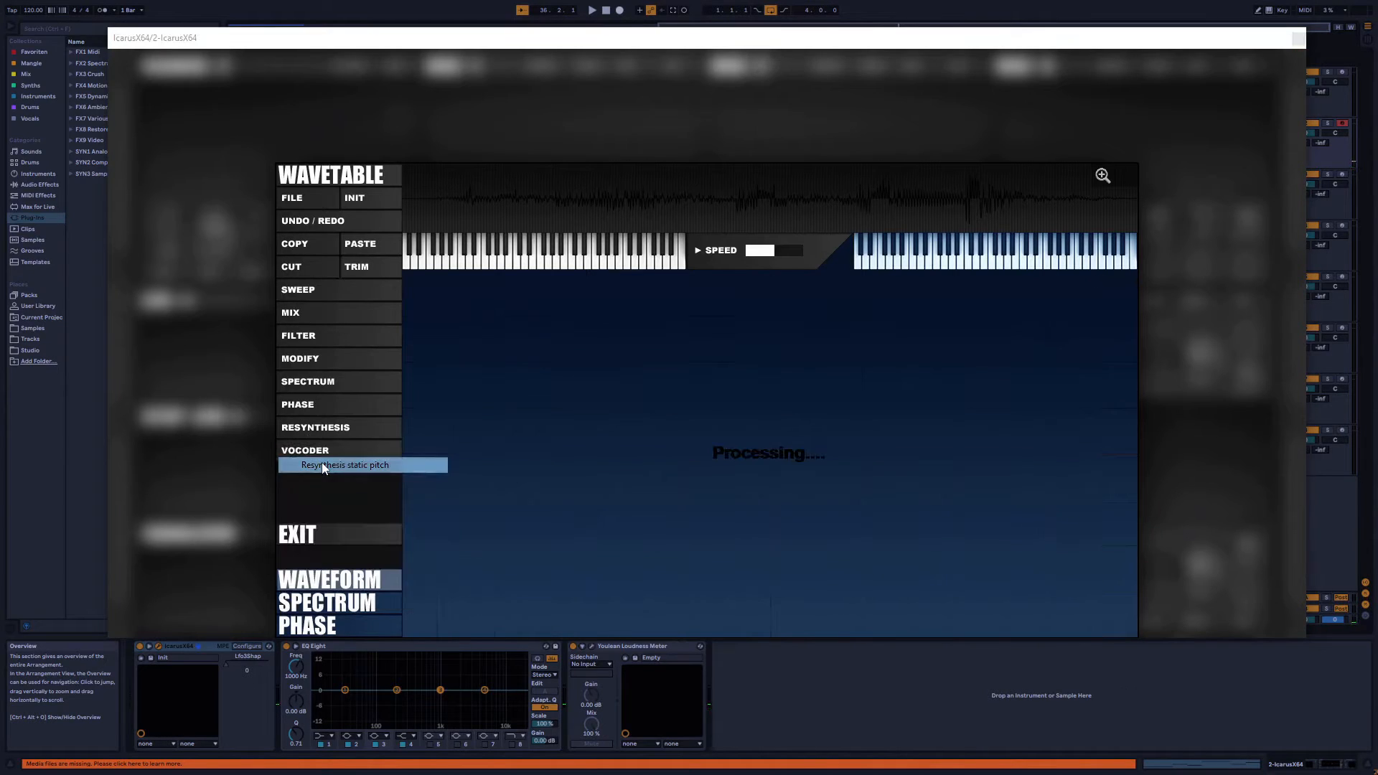
double_click(294, 153)
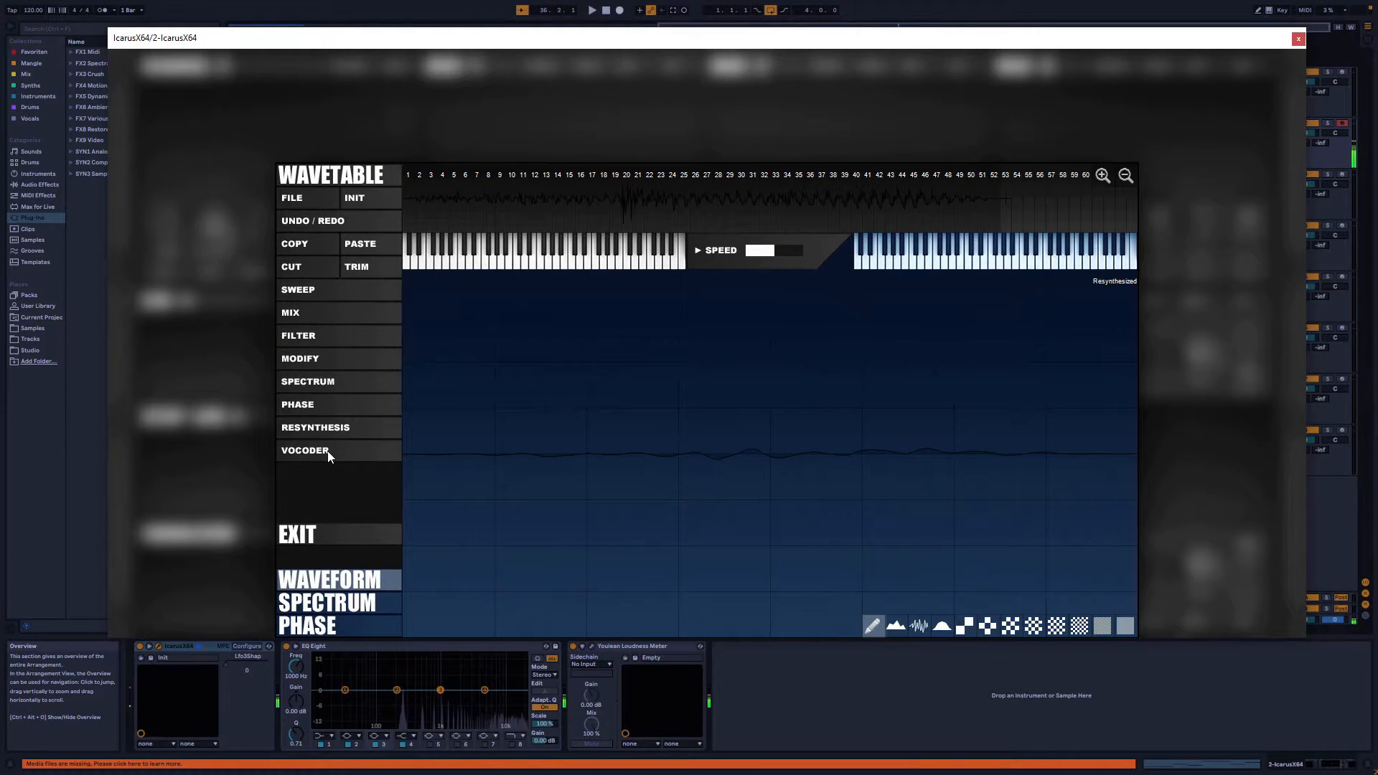
Replace OSC1's wavetable with a MachineMixed01 sample, using Resynthesis smart pitch snap
click(341, 432)
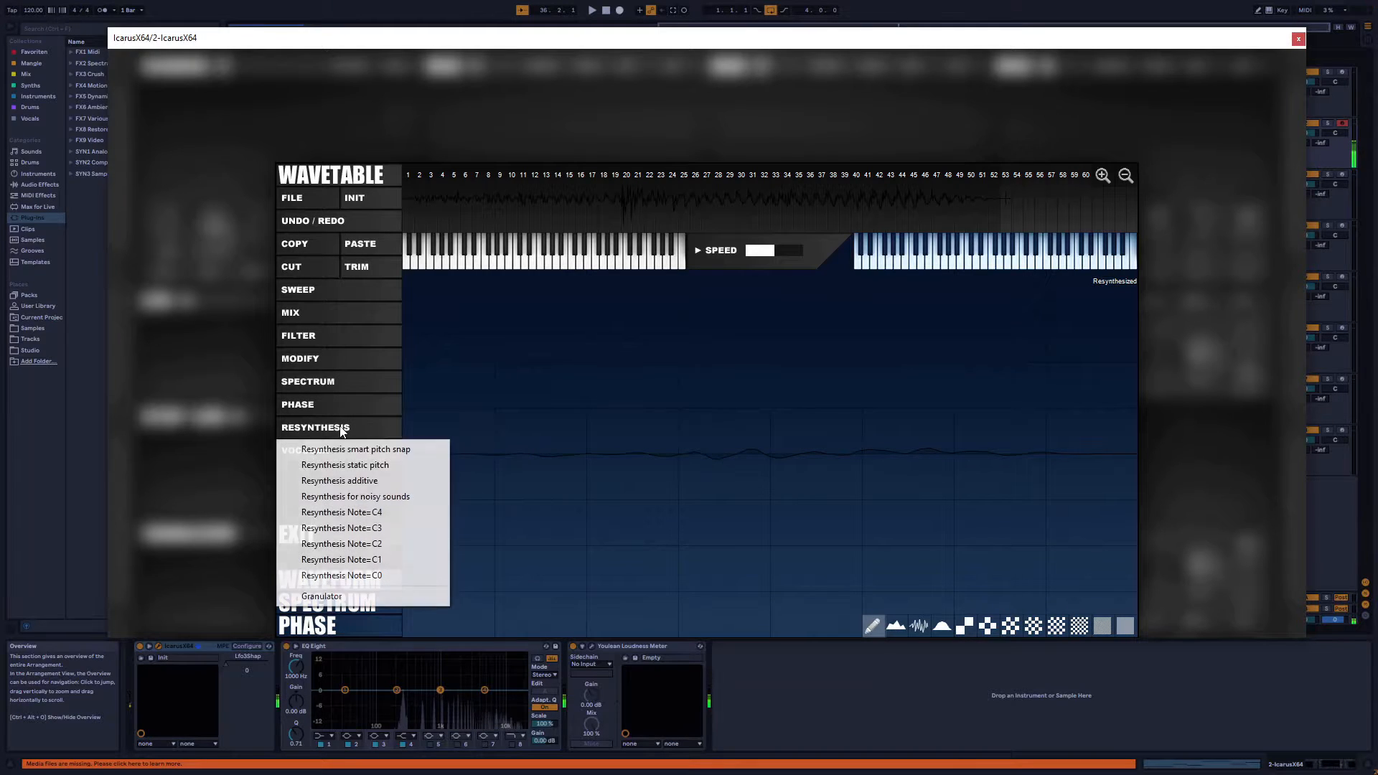
click(352, 449)
double_click(294, 168)
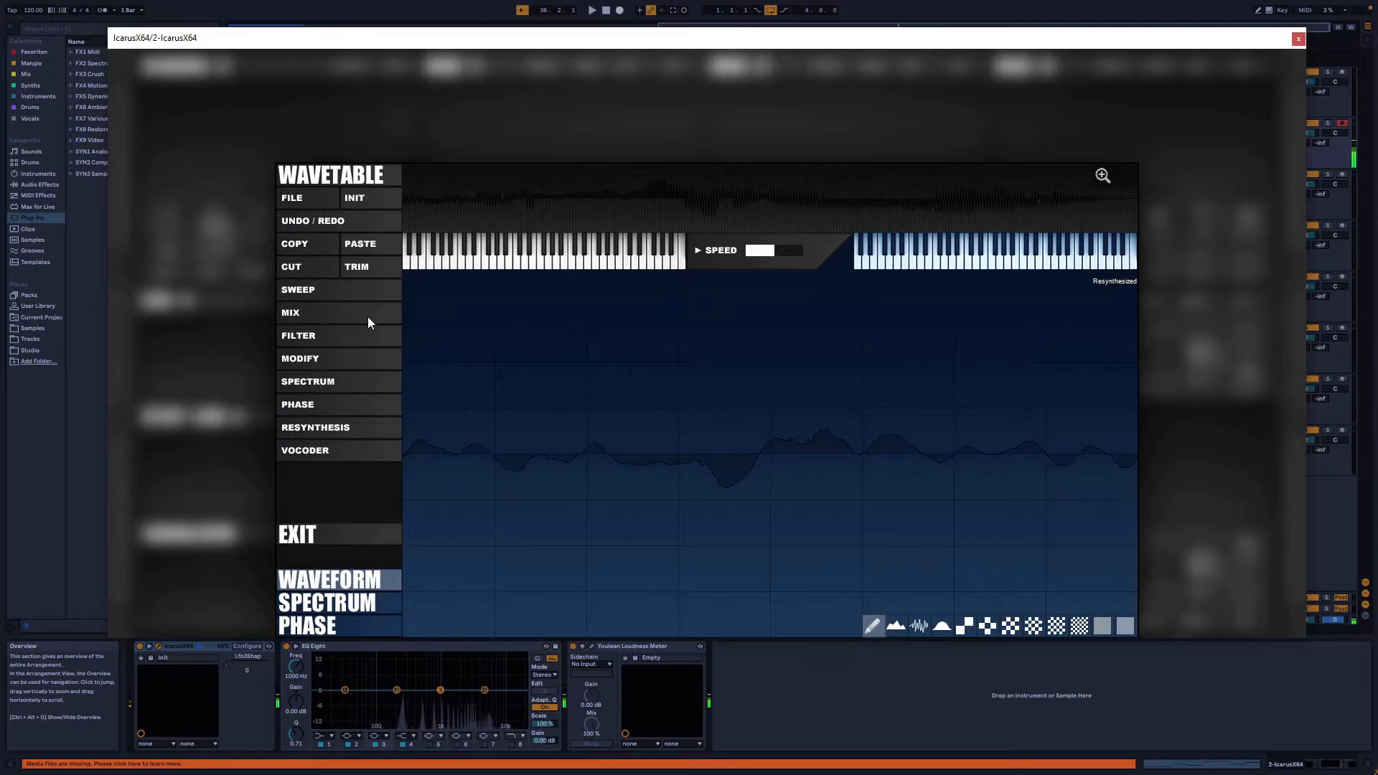
Import the first MachineMixed01 sample into OSC1's wavetable, using Resynthesis static pitch
click(330, 429)
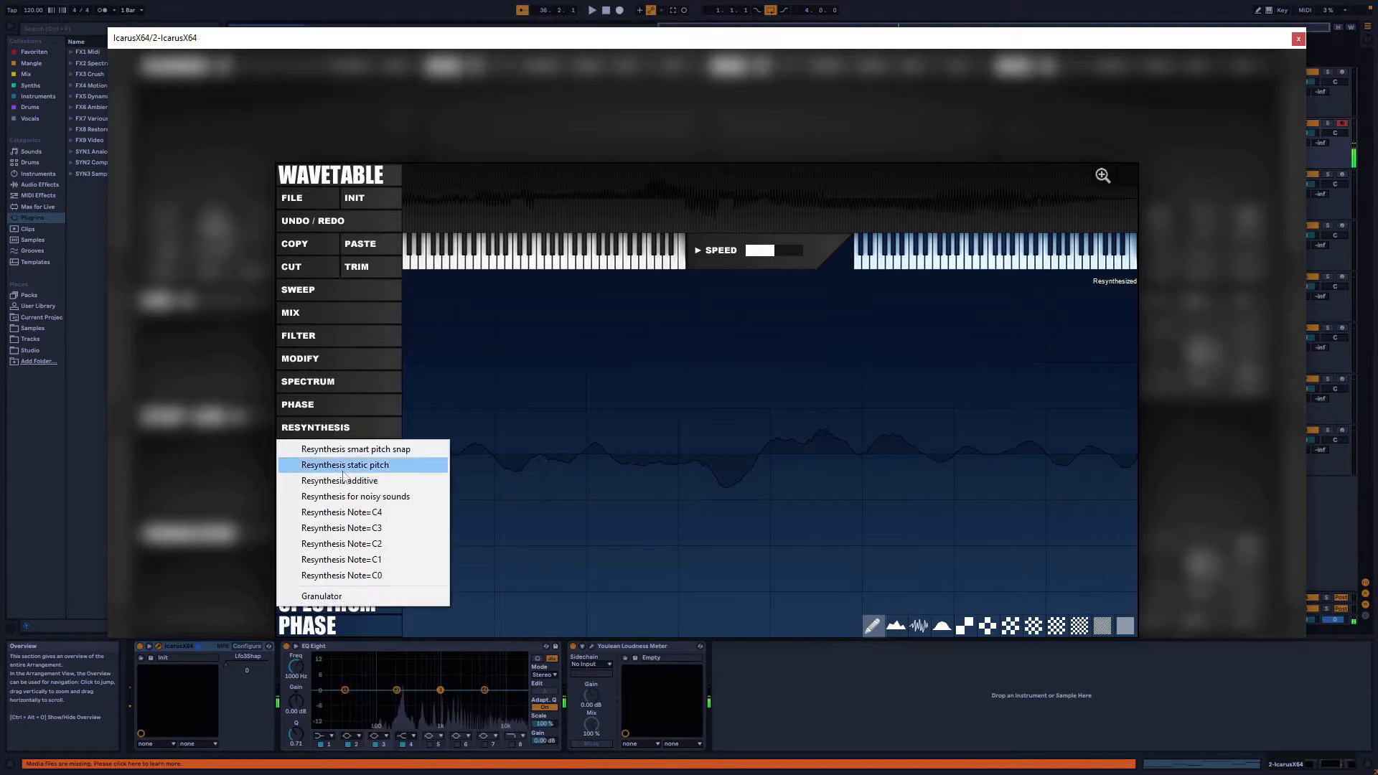
click(387, 467)
double_click(309, 158)
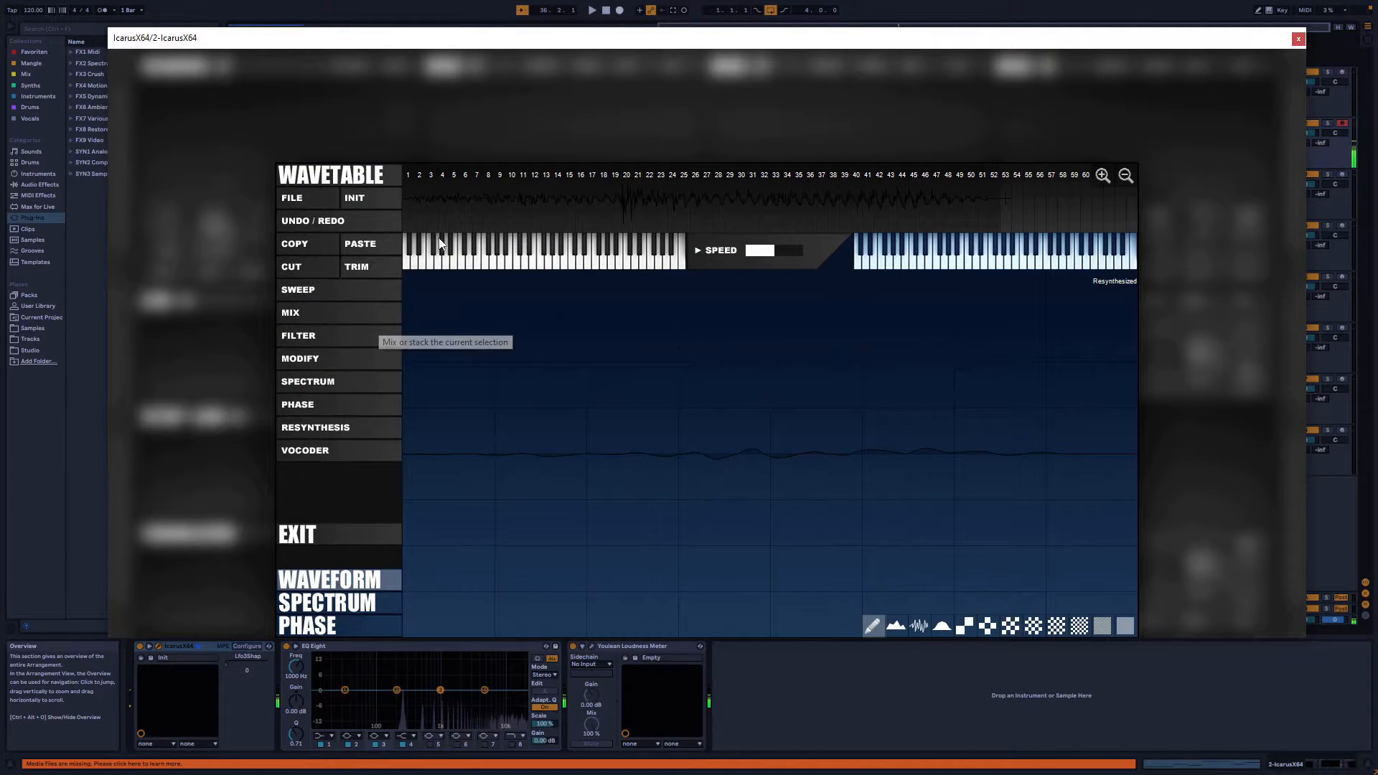
Replace OSC1's wavetable with the first MachineMixed01 sample, MachineMixed01 (1).wav, using Resynthesis additive
click(347, 429)
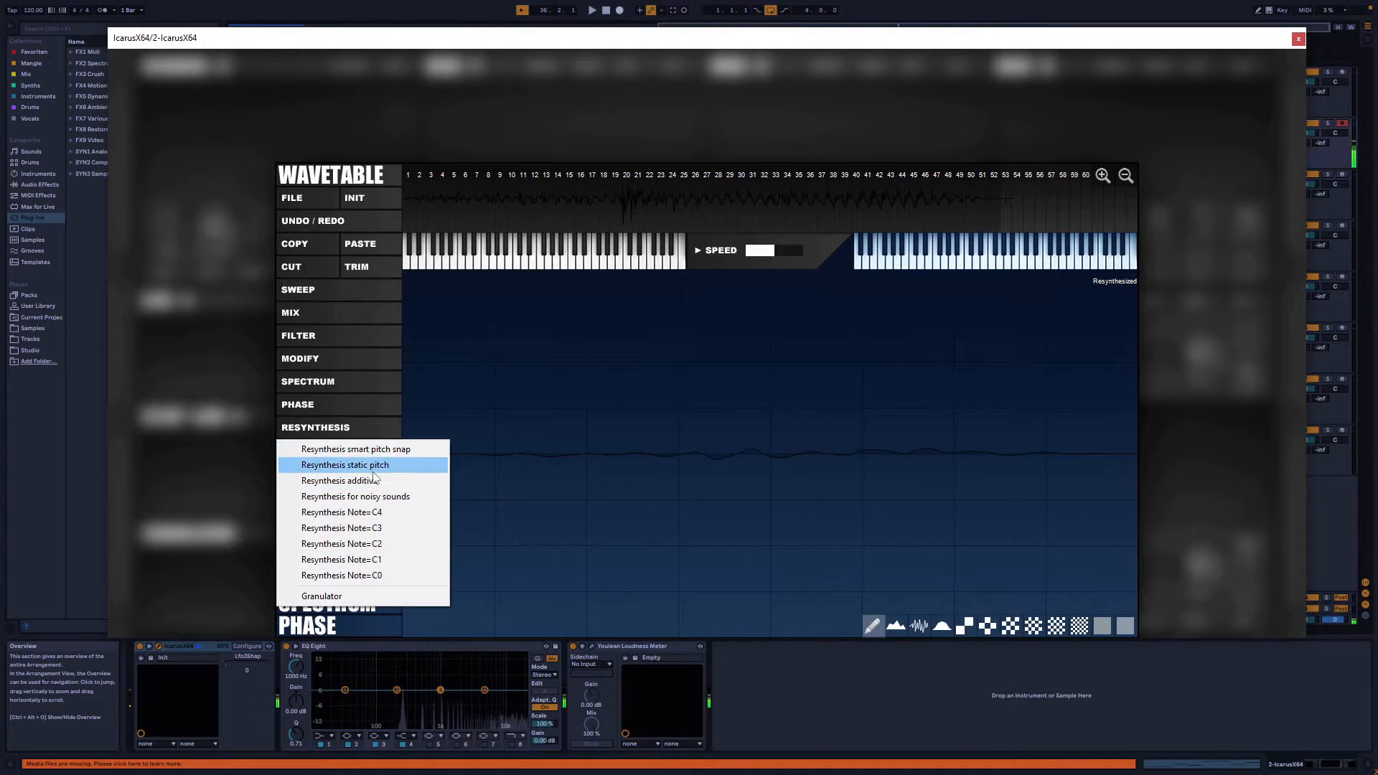
click(375, 480)
click(285, 155)
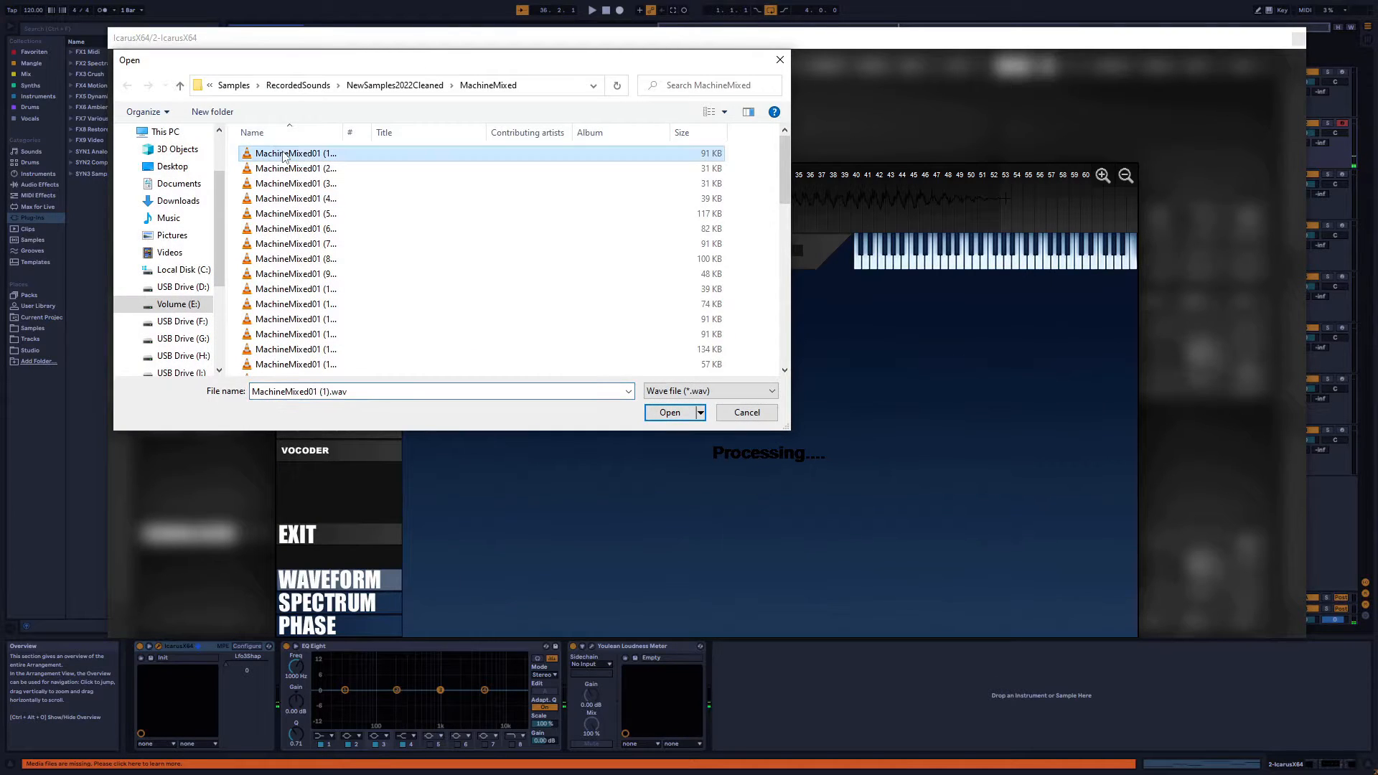
double_click(284, 154)
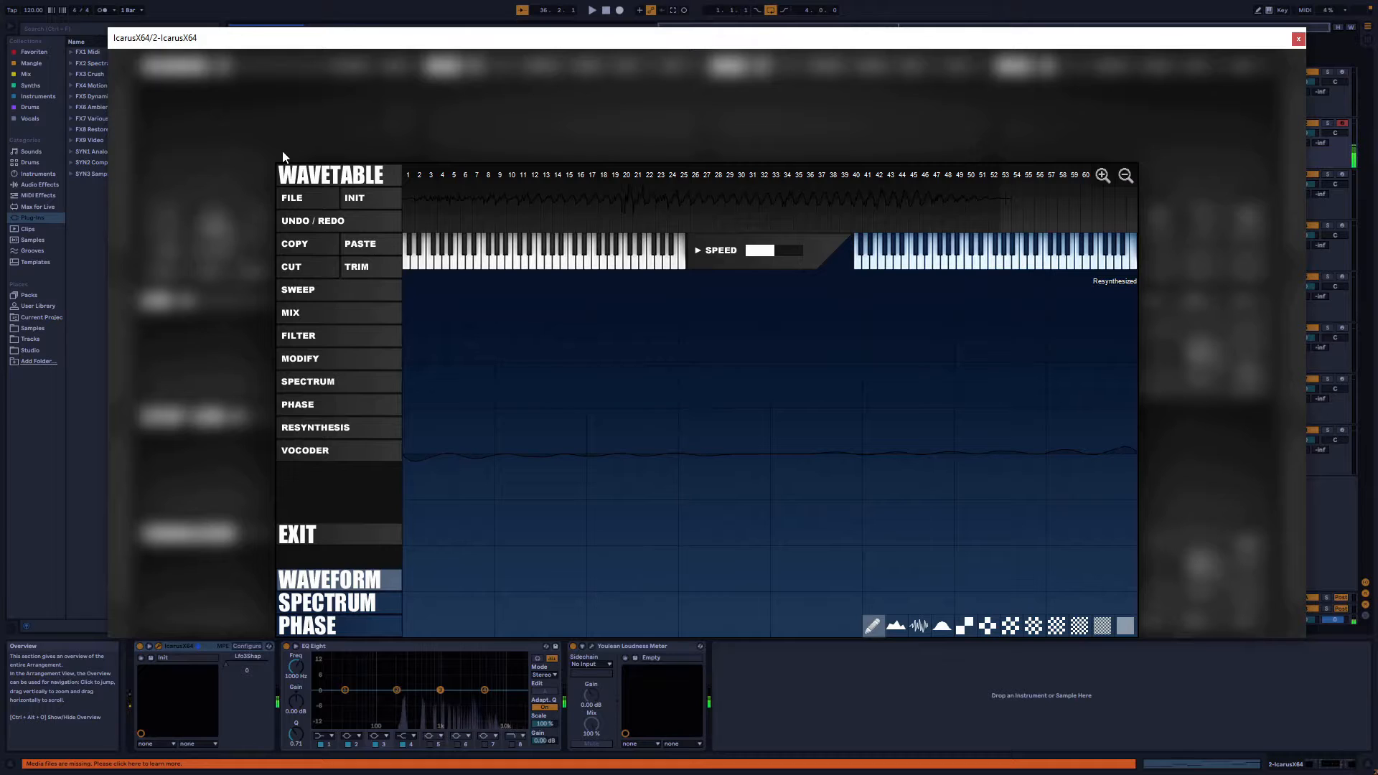
click(347, 429)
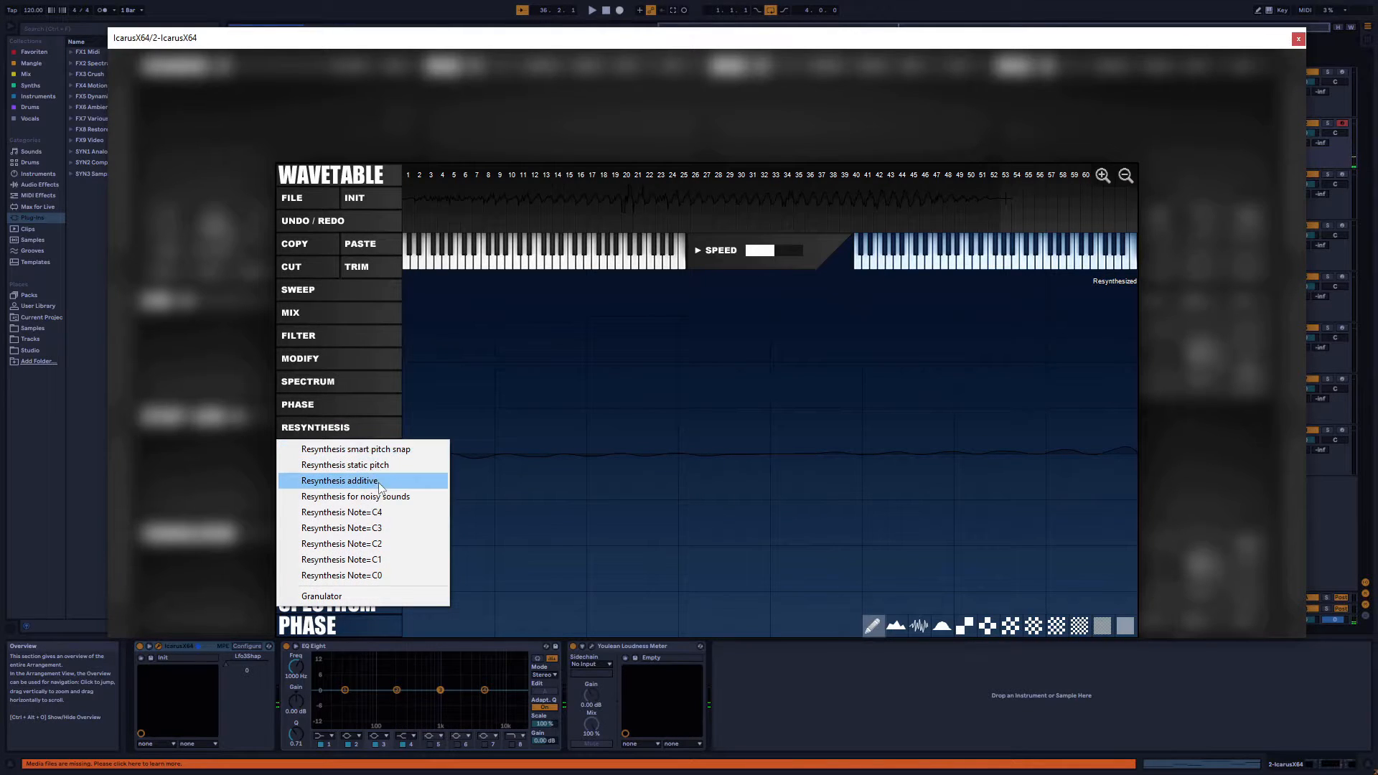
click(344, 480)
key(Escape)
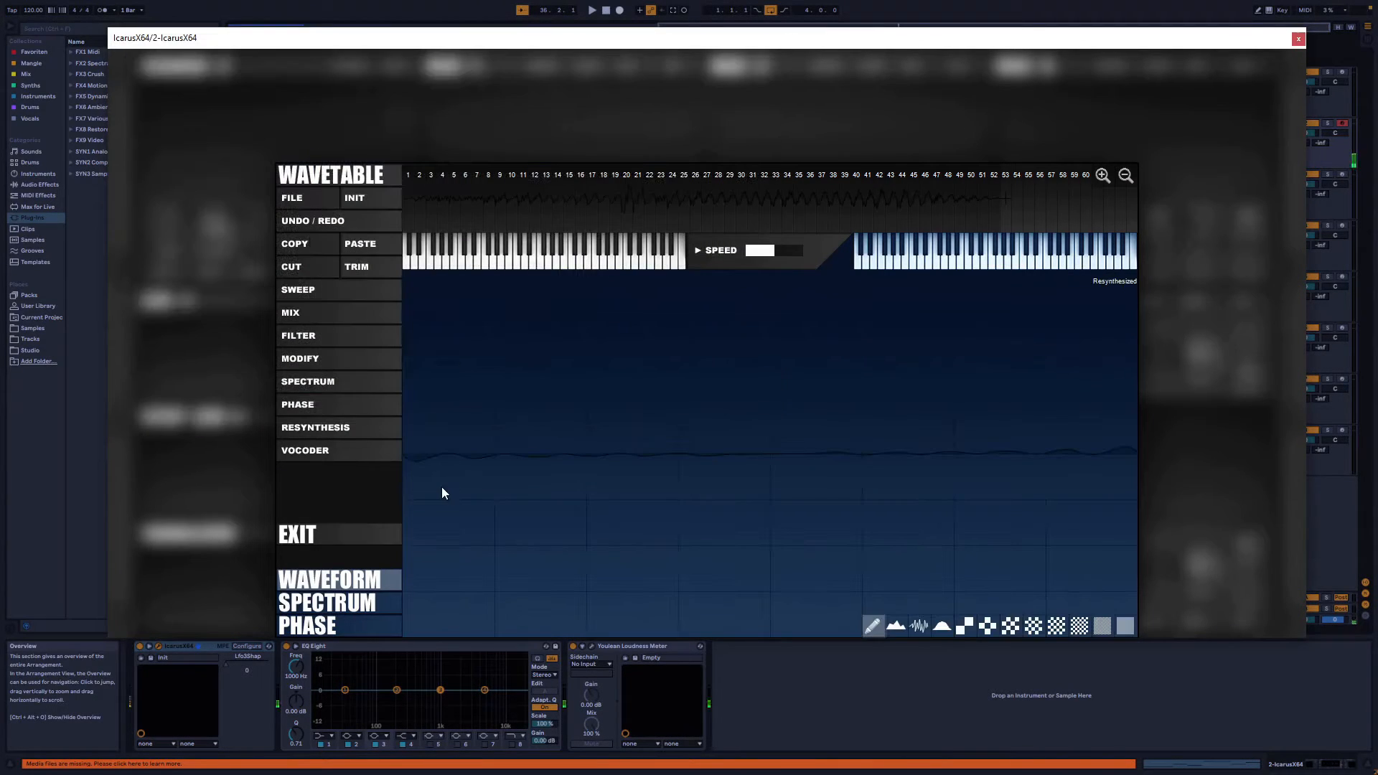
Load the first MachineMixed01 sample into OSC1's wavetable again, using Resynthesis static pitch for comparison with the additive mode
click(316, 431)
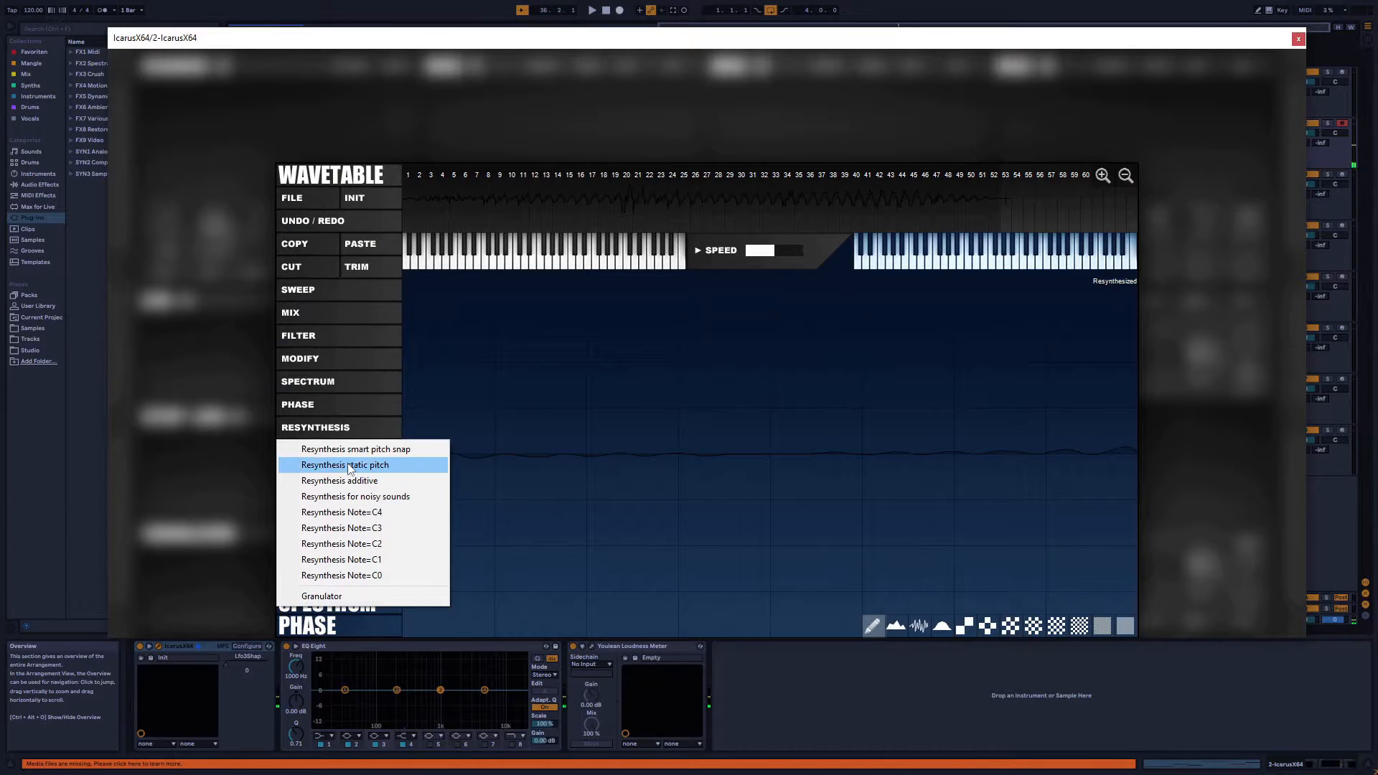
click(334, 465)
double_click(307, 152)
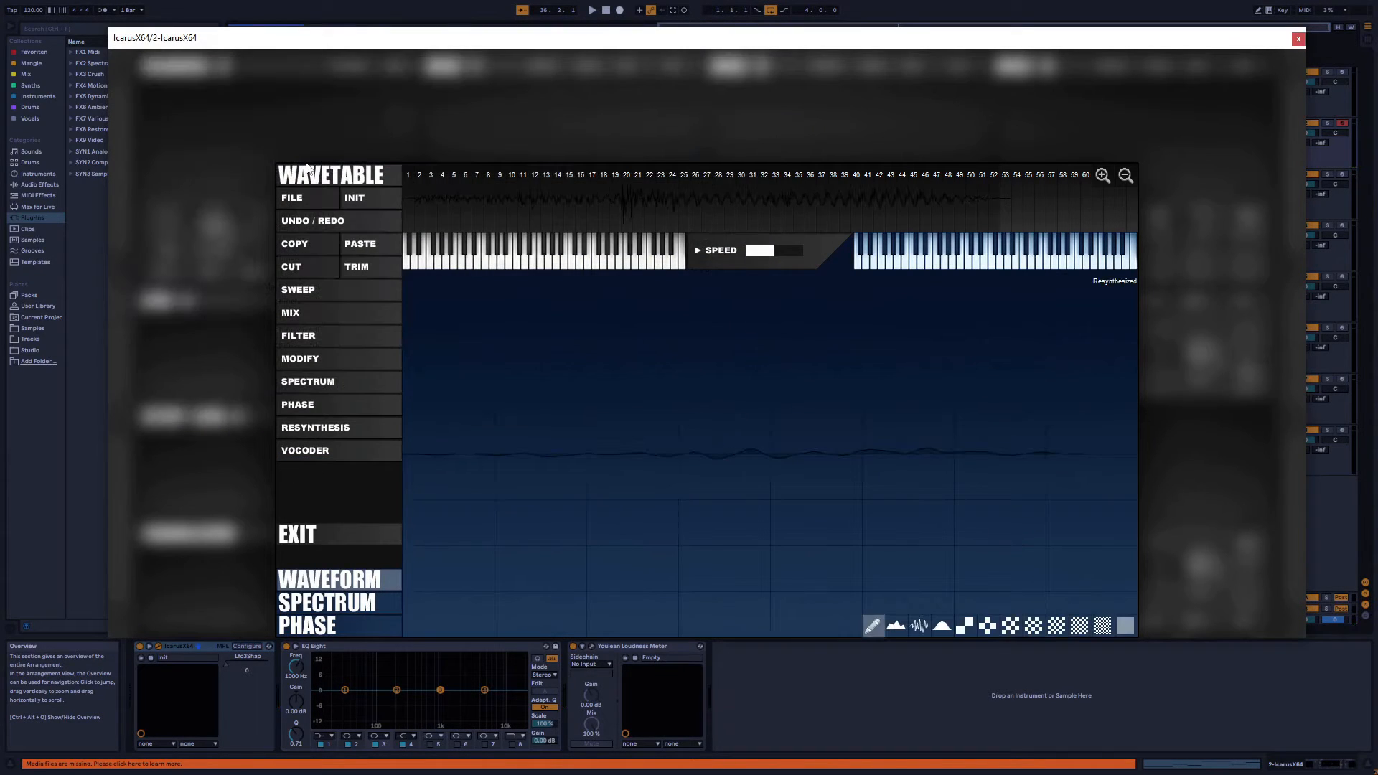
Replace OSC1's wavetable with the first MachineMixed01 sample, using Resynthesis for noisy sounds
click(328, 431)
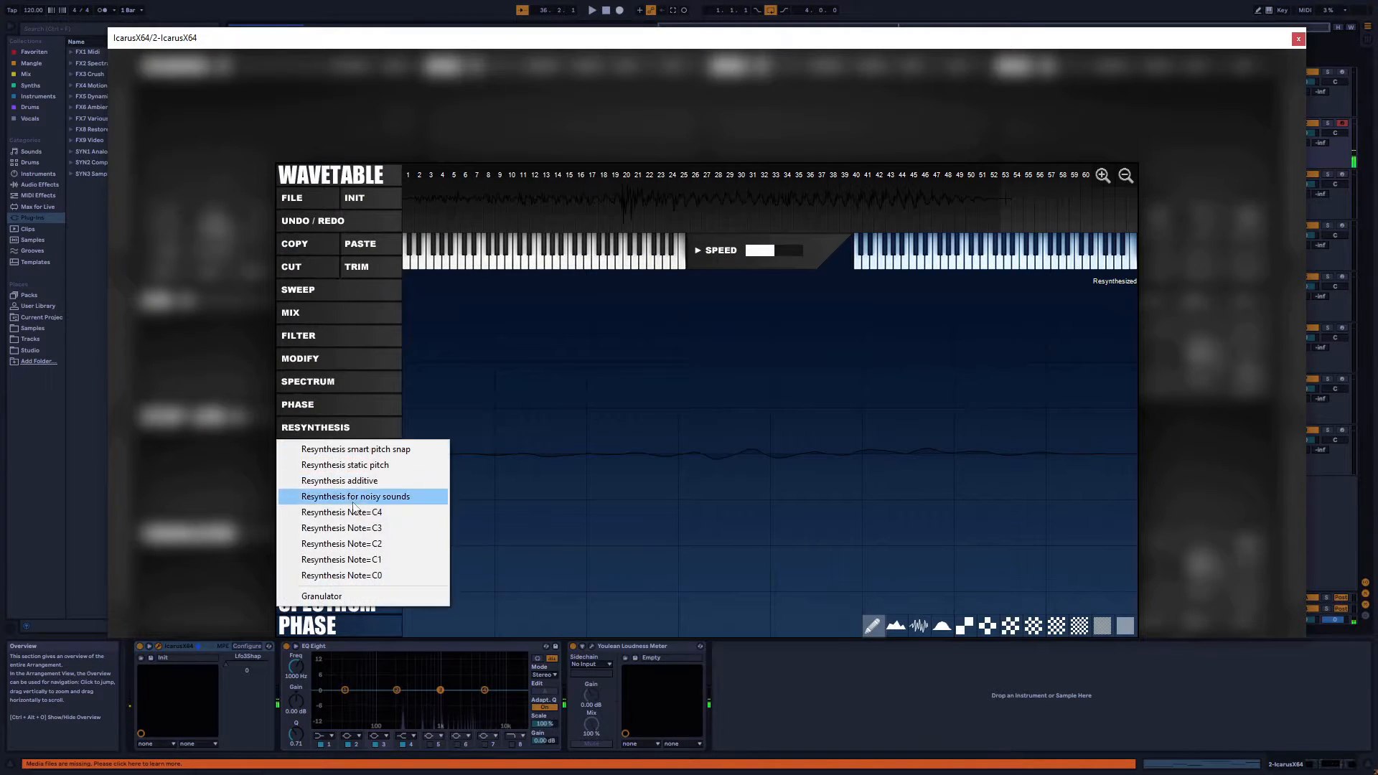
click(376, 497)
double_click(308, 148)
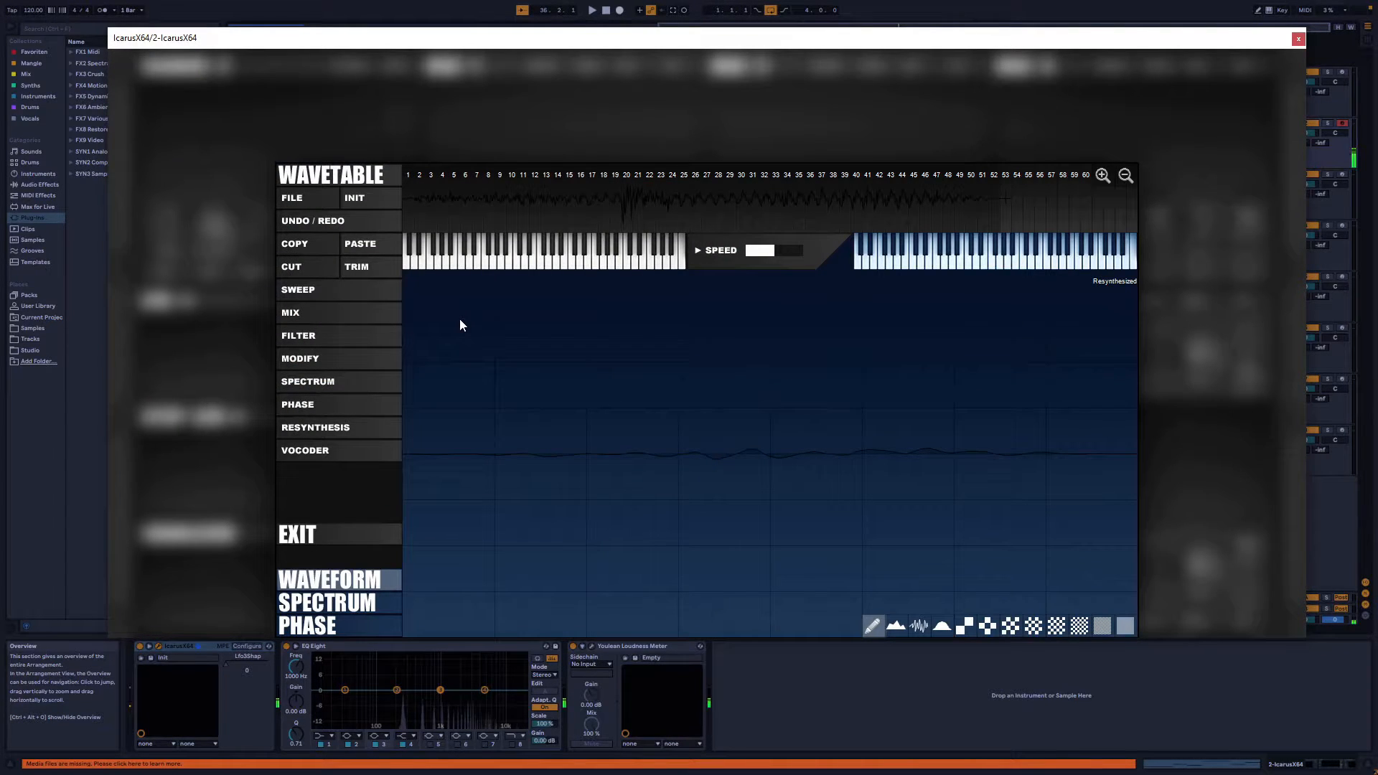
Bring up the resynthesis modes for another sample import into OSC1's wavetable
click(356, 427)
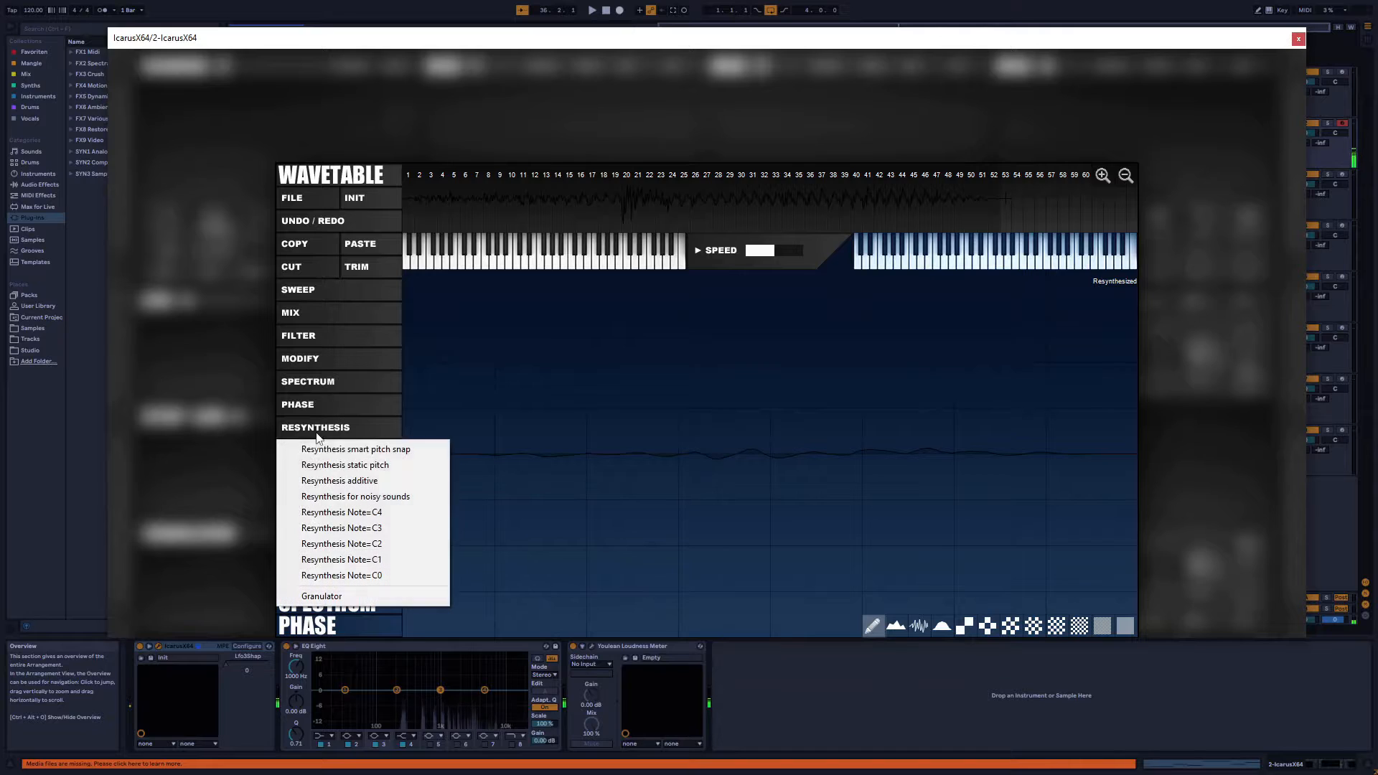
Resynthesize MachineMixed01 (1).wav and then the second MachineMixed01 sample using the resynthesis mode for noisy sounds
click(373, 495)
double_click(314, 152)
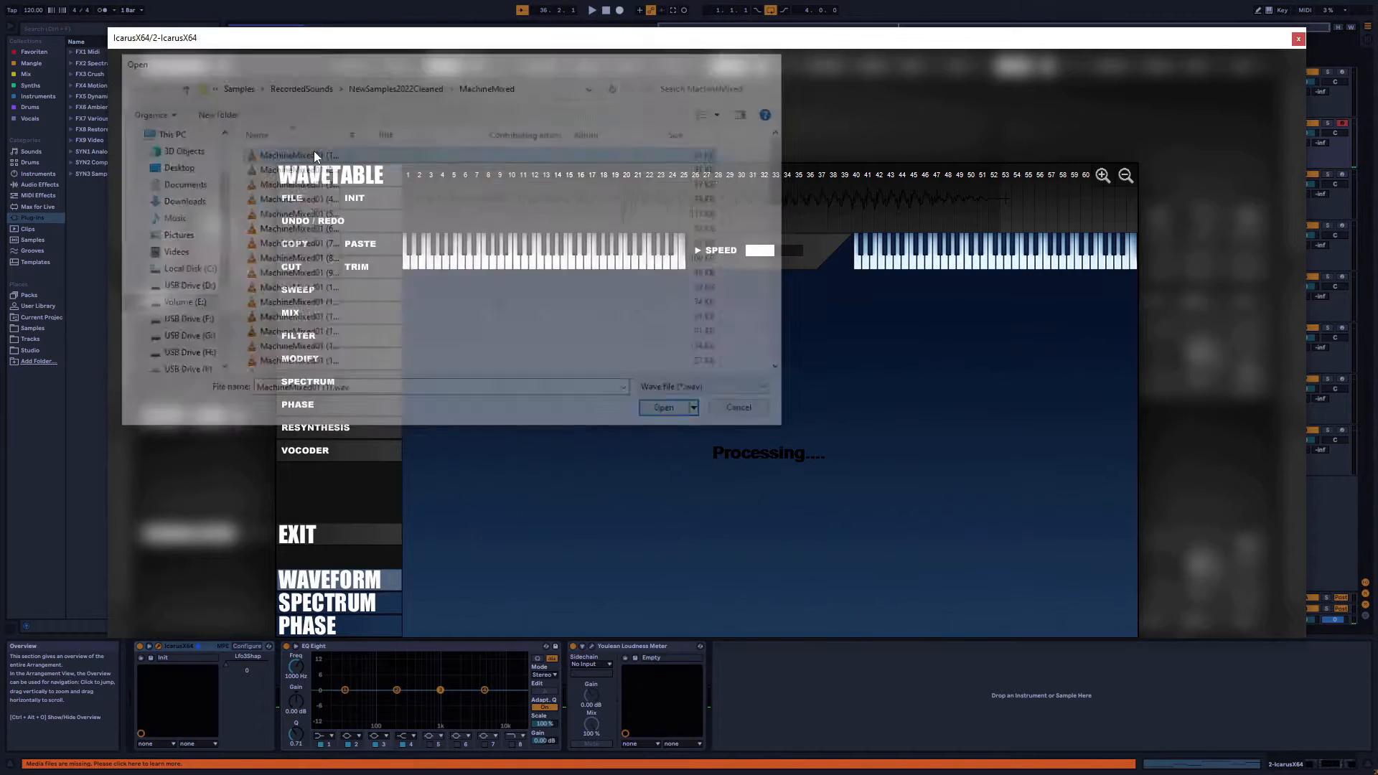
click(326, 430)
click(352, 497)
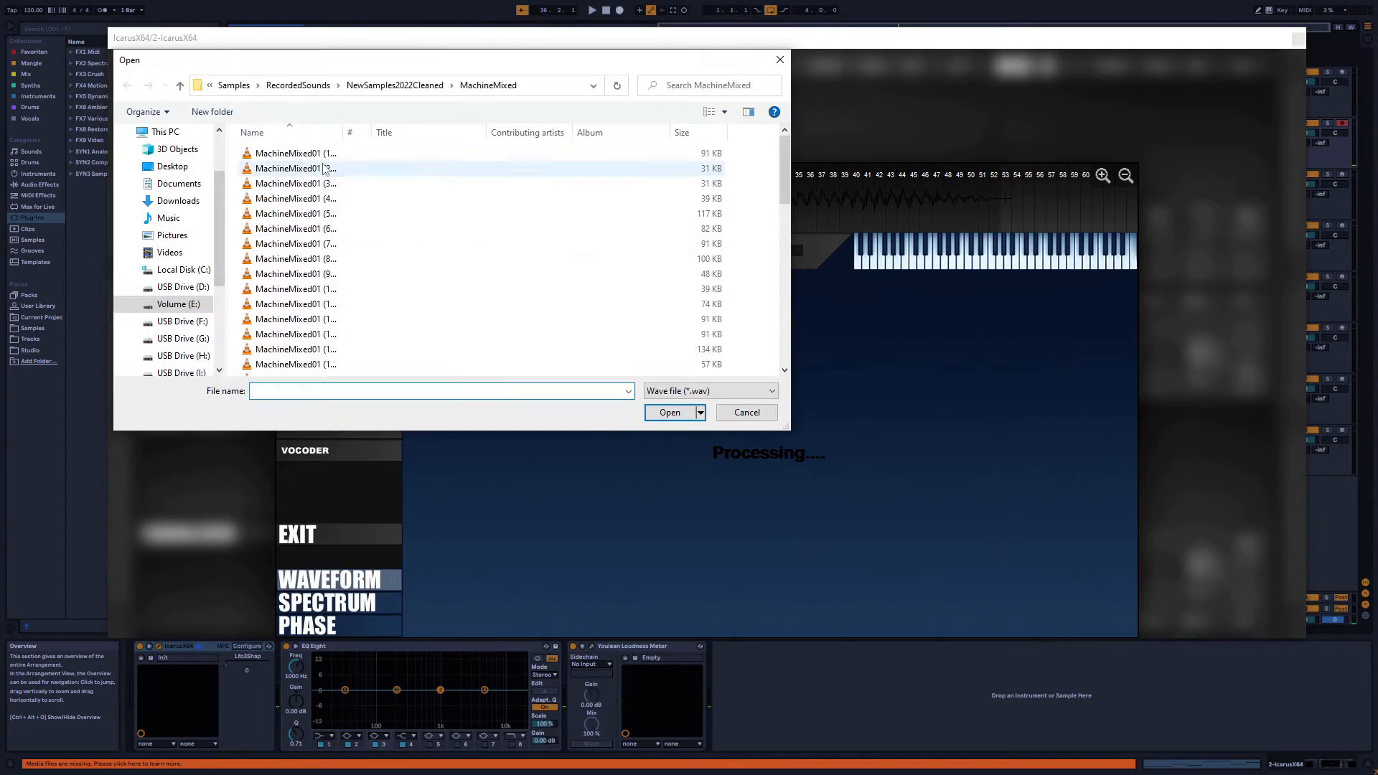
double_click(325, 172)
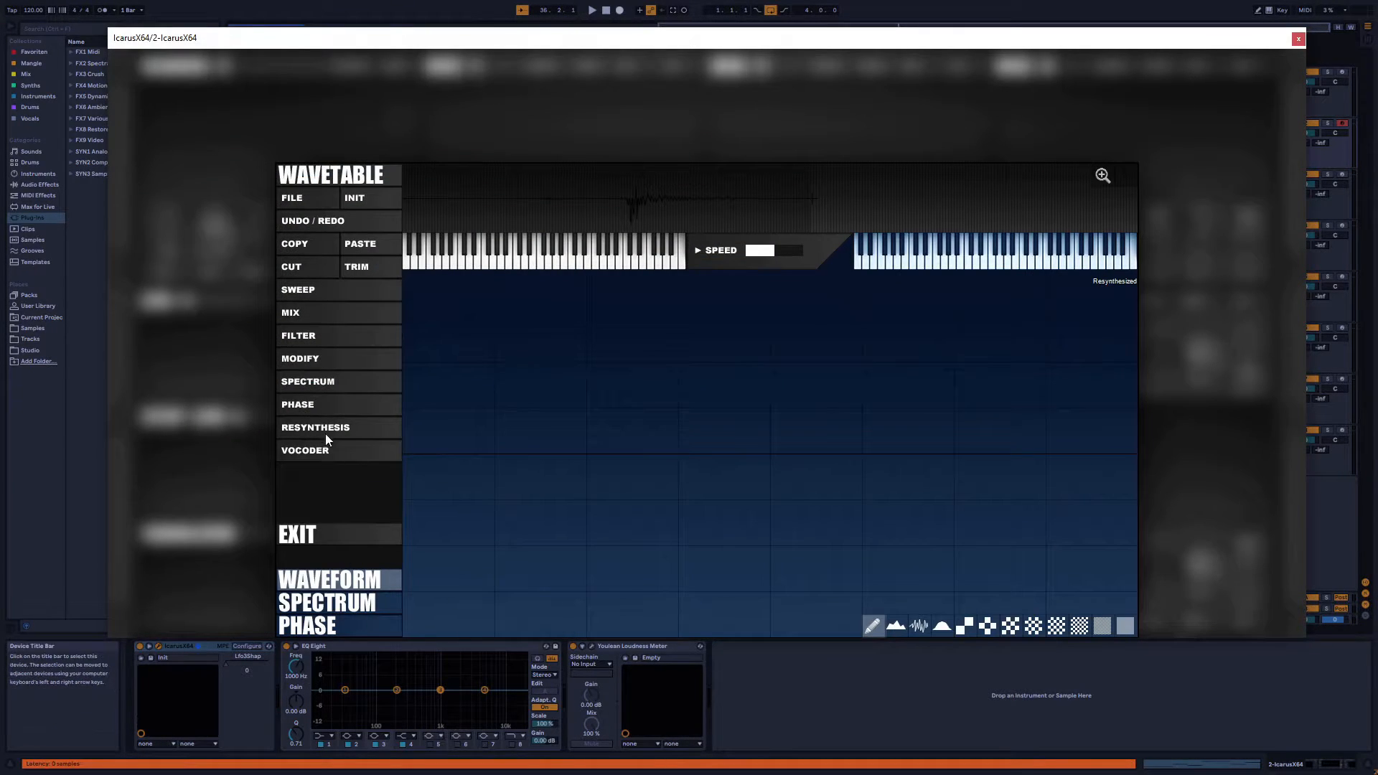
Load MachineMixed01 (1).wav again with the resynthesis for noisy sounds
click(318, 446)
click(348, 495)
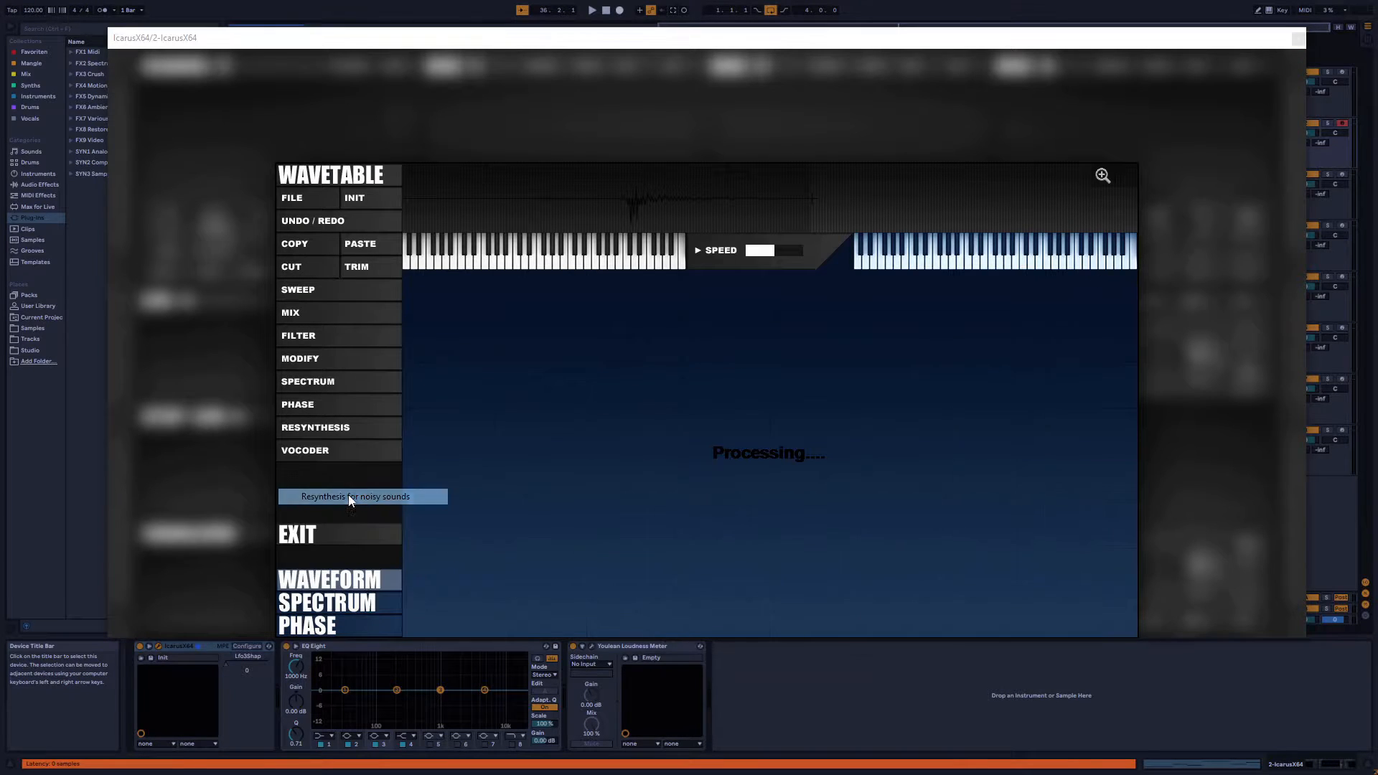
double_click(314, 155)
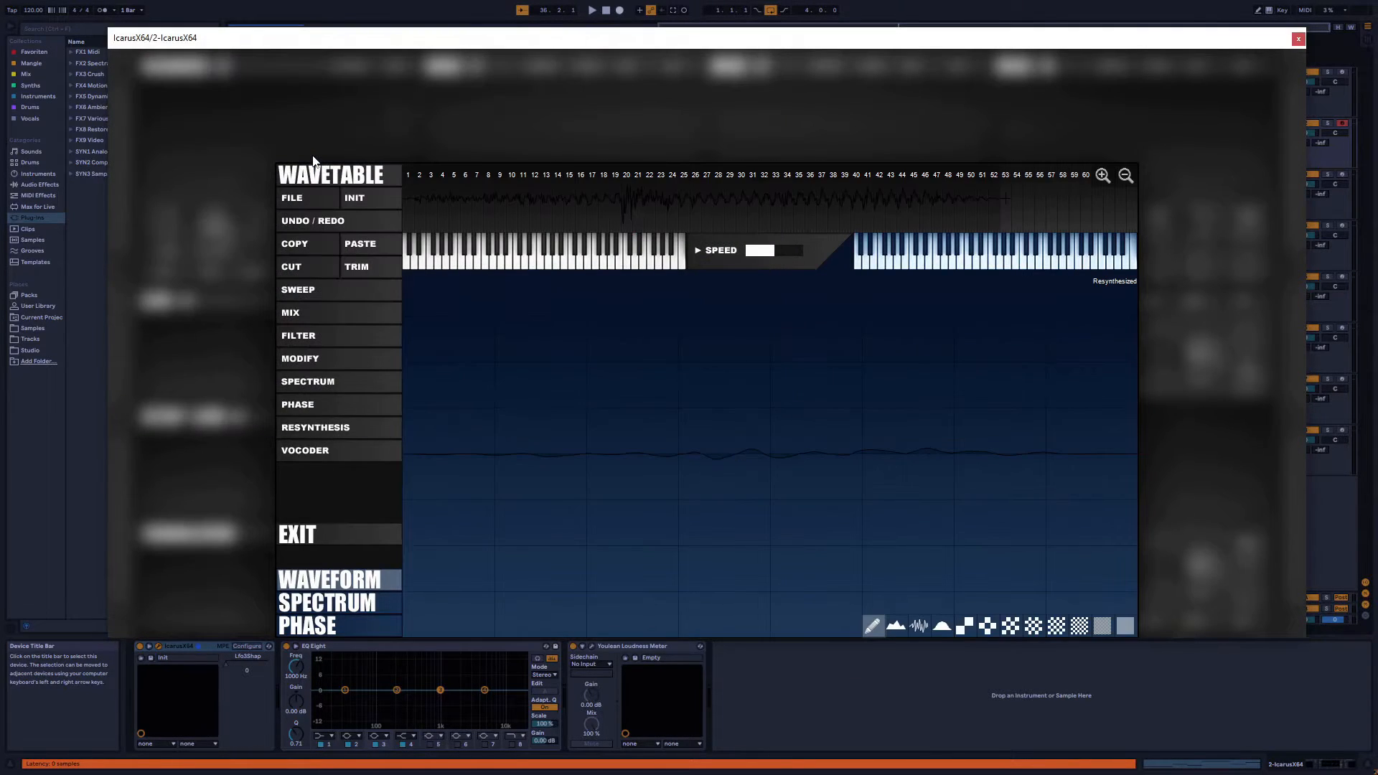
Resynthesize MachineMixed01 (1).wav with the additive mode
click(330, 427)
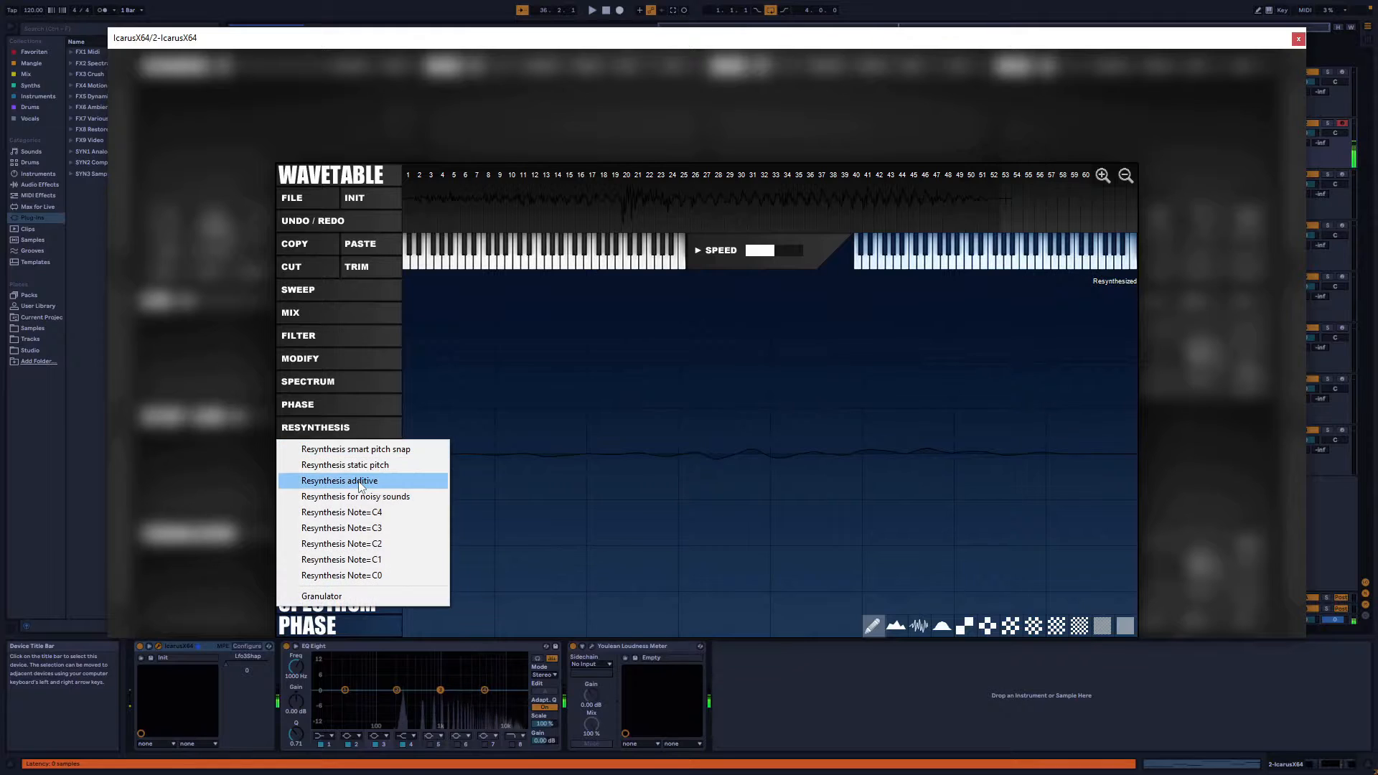
click(359, 481)
double_click(313, 156)
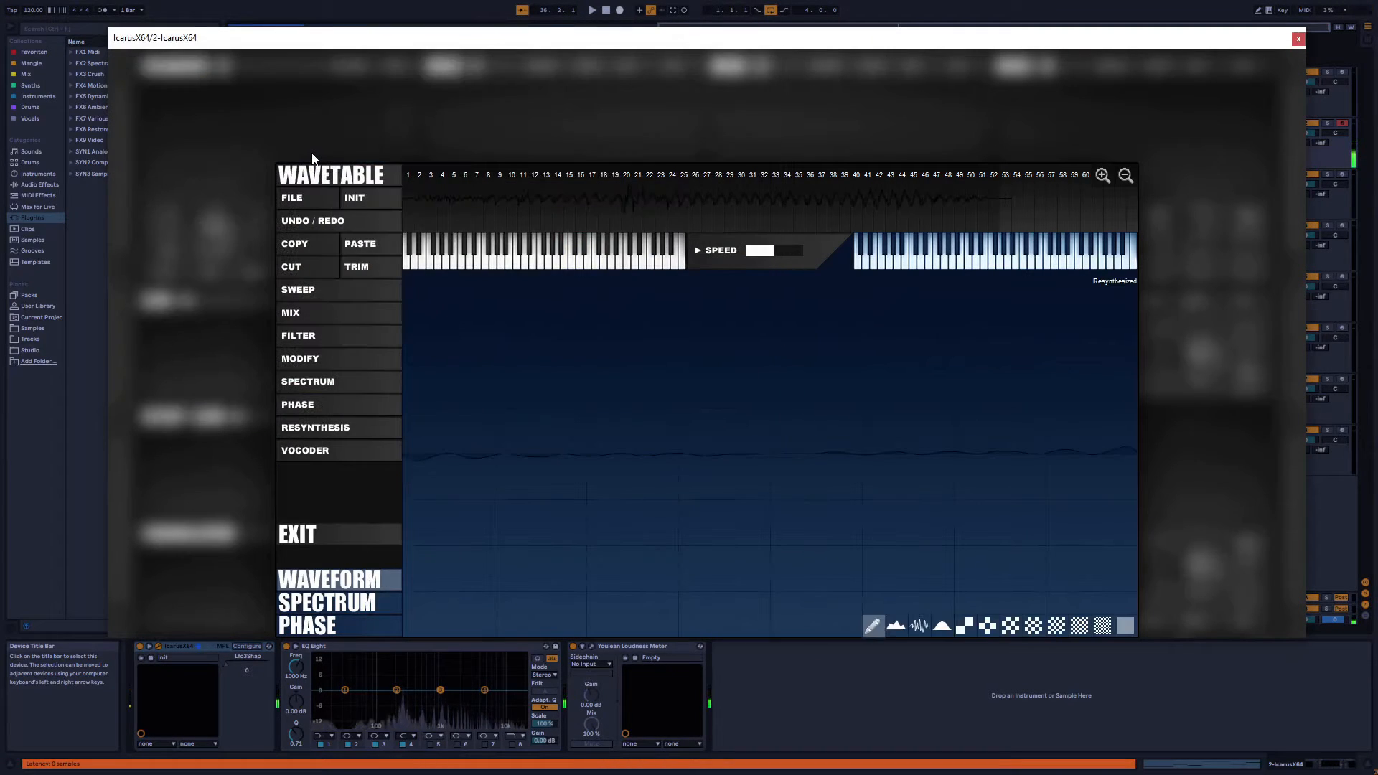
Load MachineMixed01 (1).wav into the wavetable with the Granulator
click(316, 431)
click(322, 597)
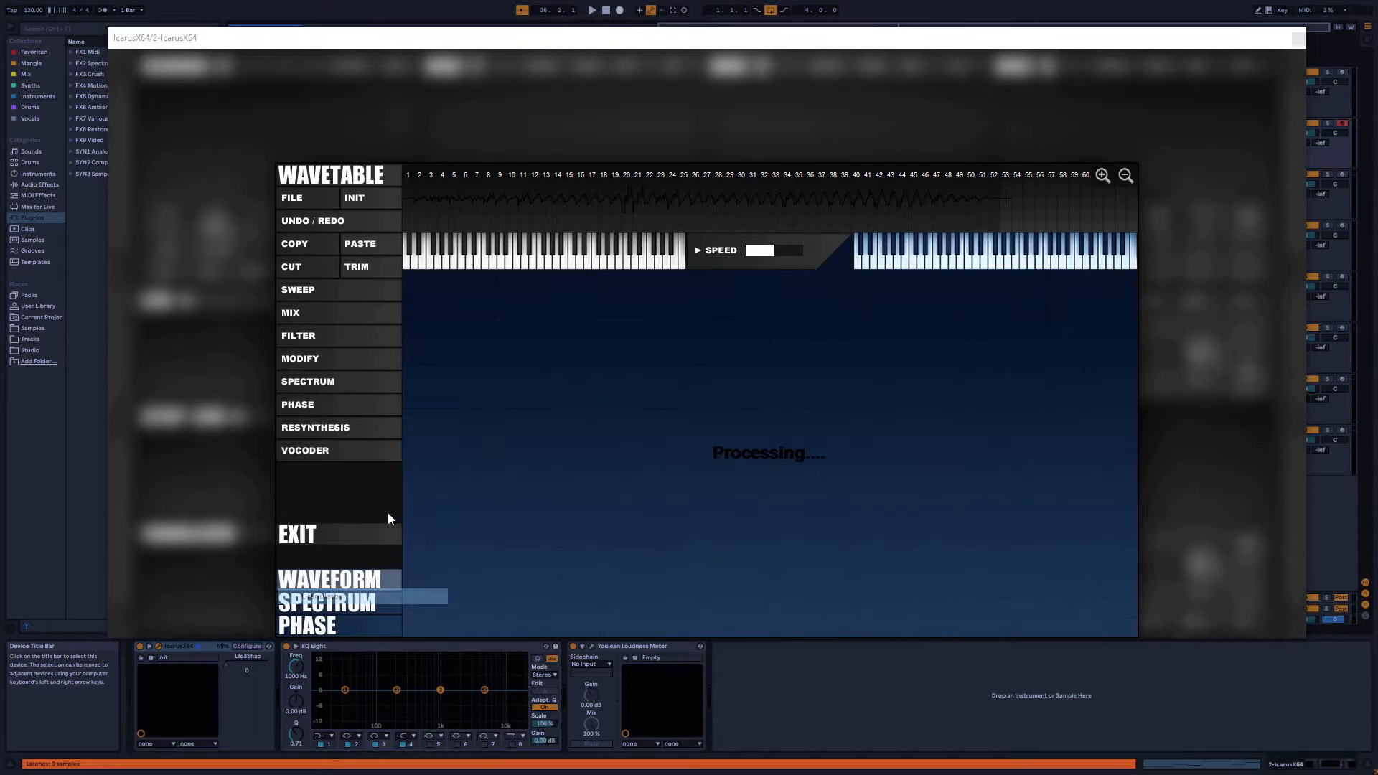
click(302, 154)
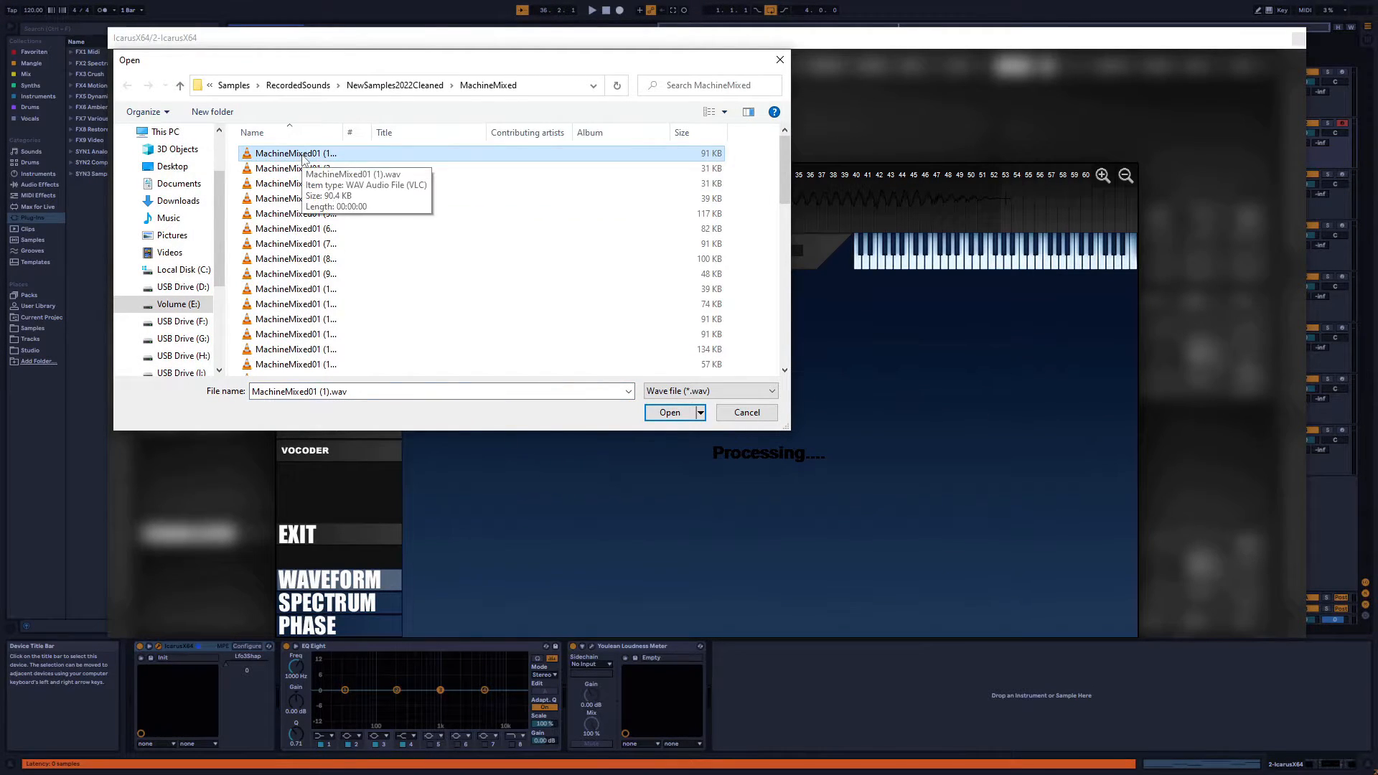
double_click(300, 155)
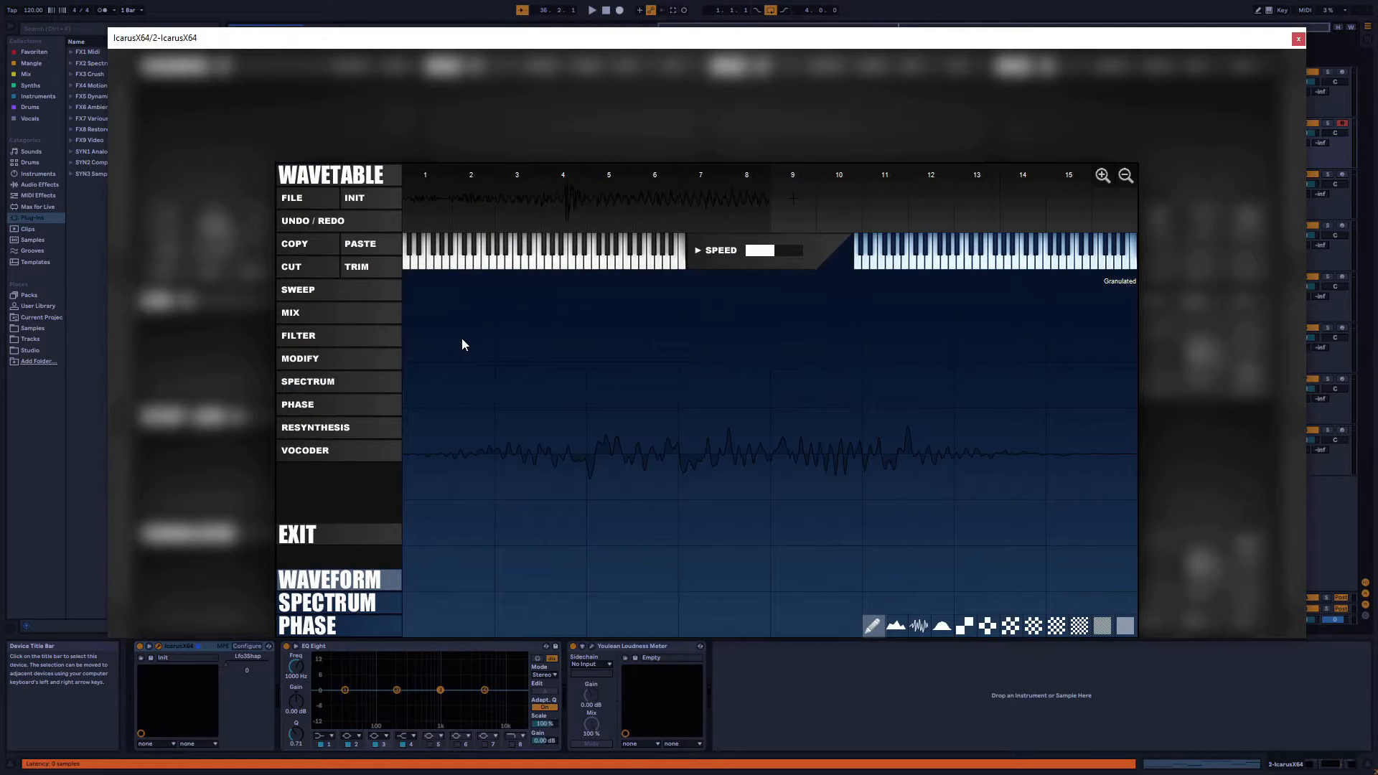
click(343, 429)
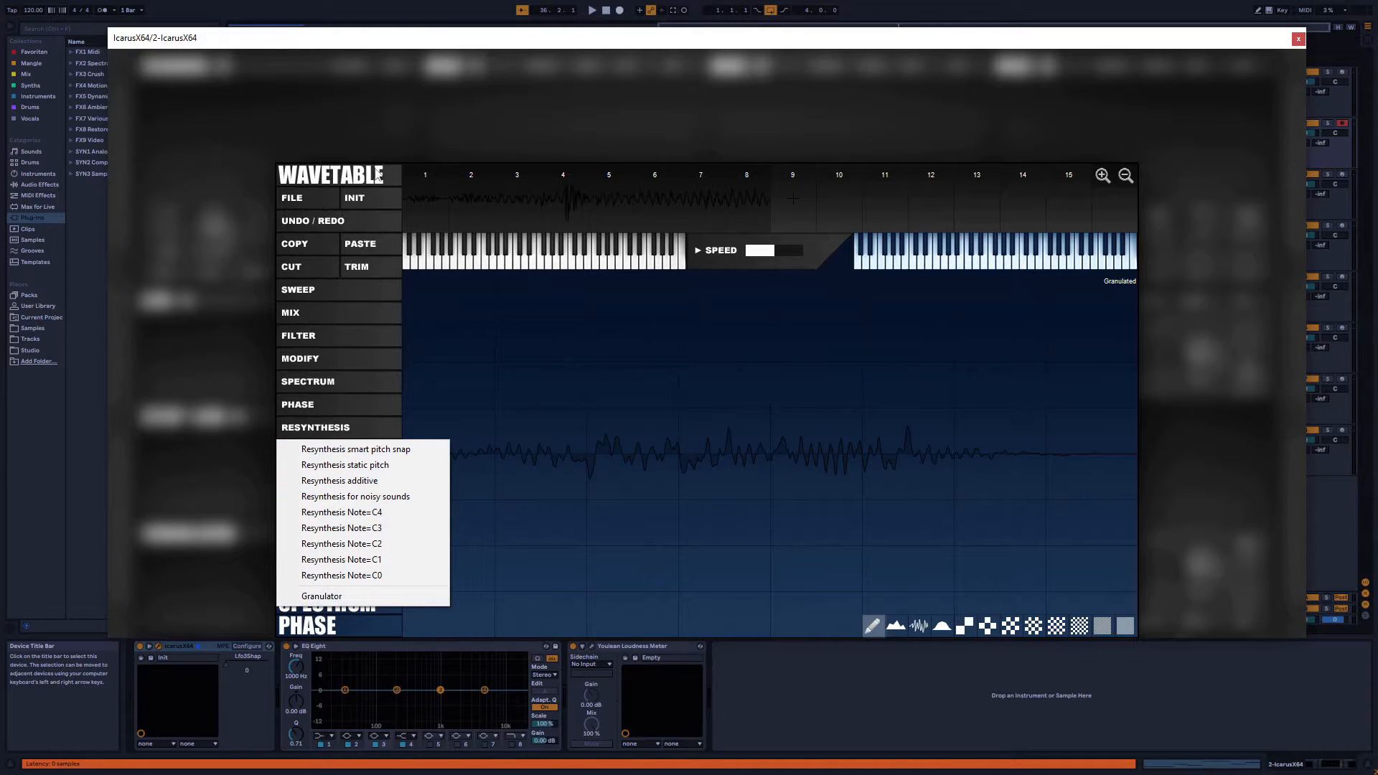
click(354, 186)
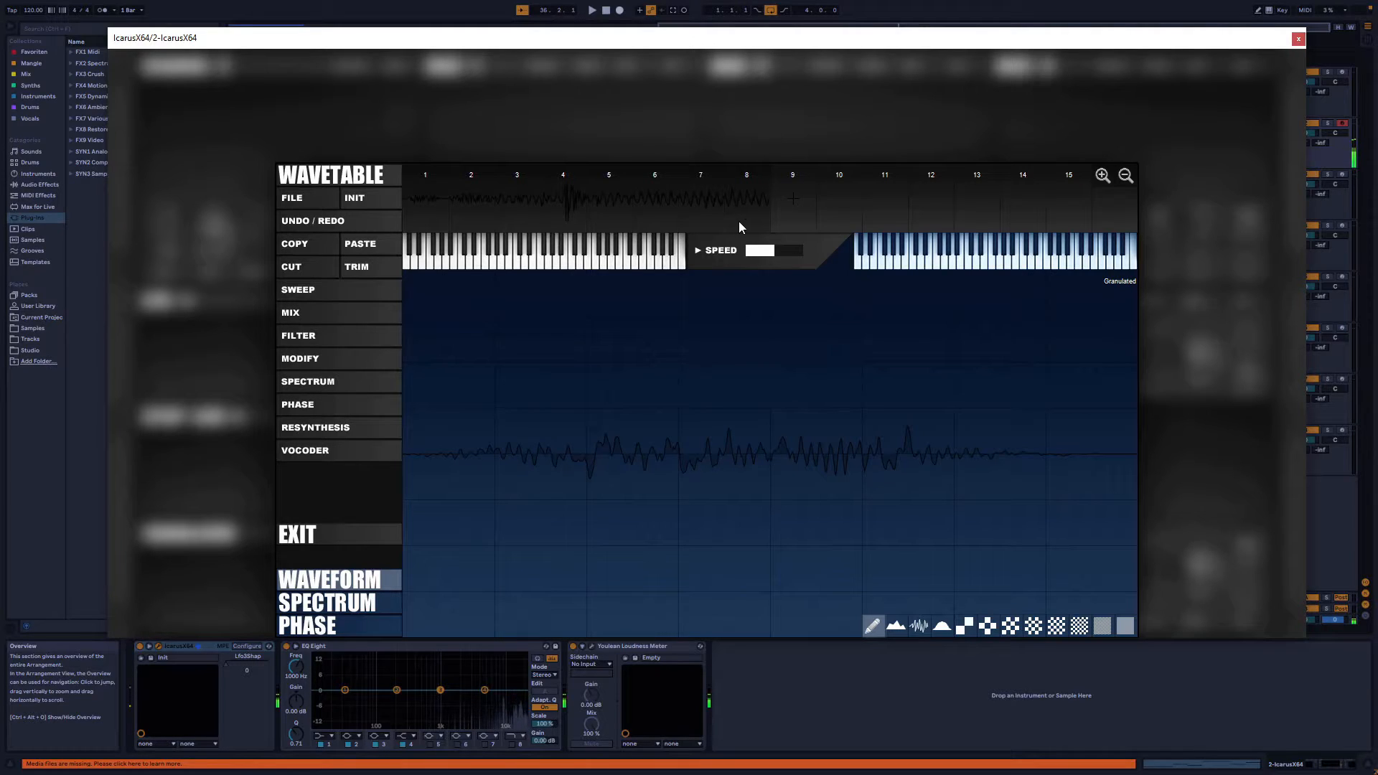
Process MachineMixed01 (1).wav with the Vocoder in OSC1's wavetable editor and return to the main synth view
click(306, 533)
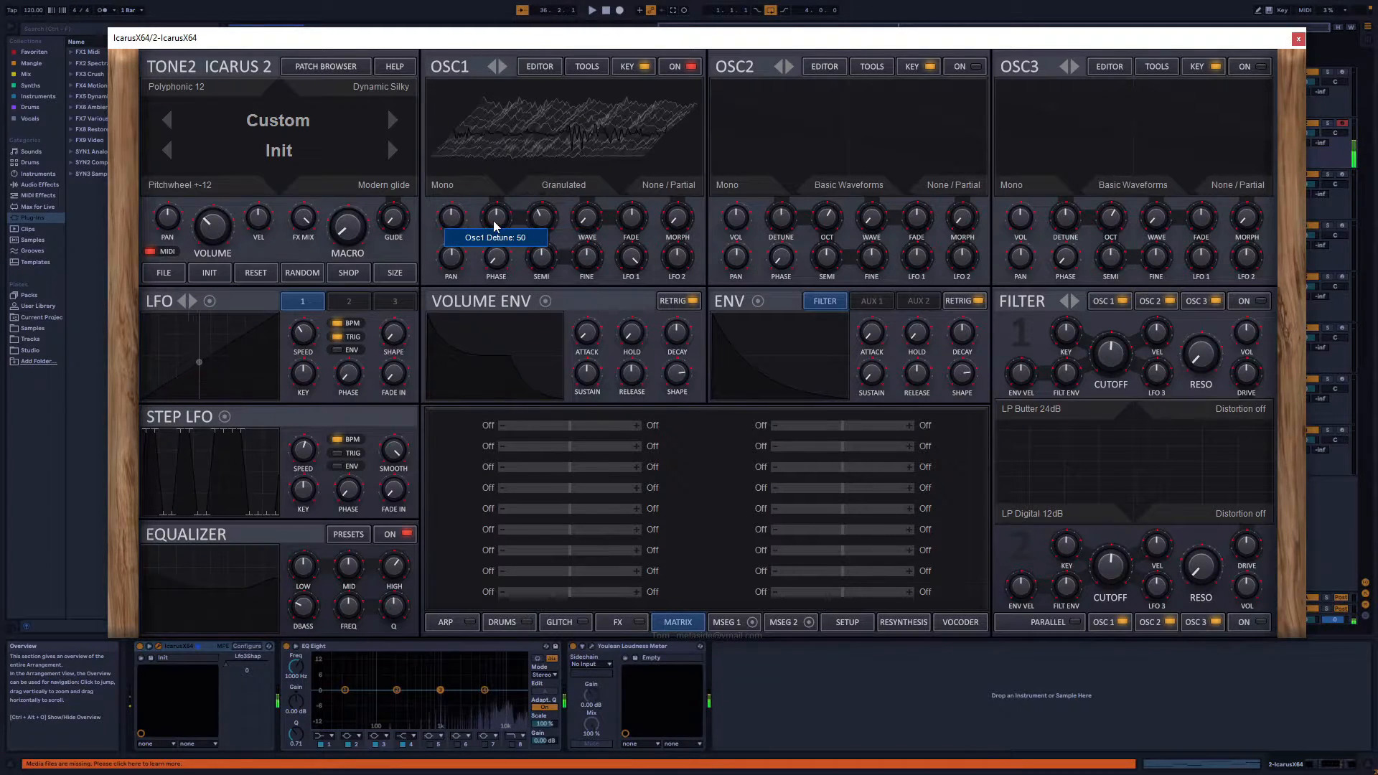
click(540, 67)
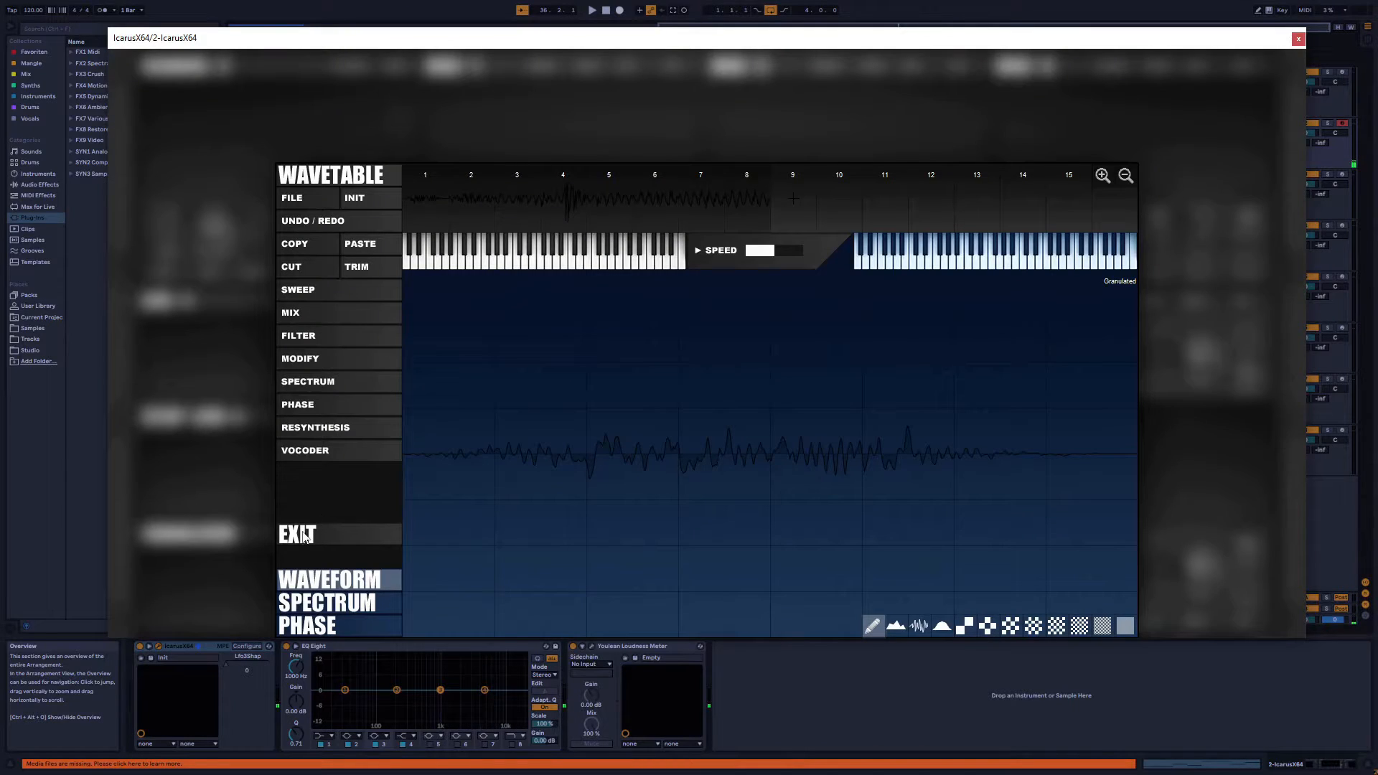
click(305, 452)
click(325, 467)
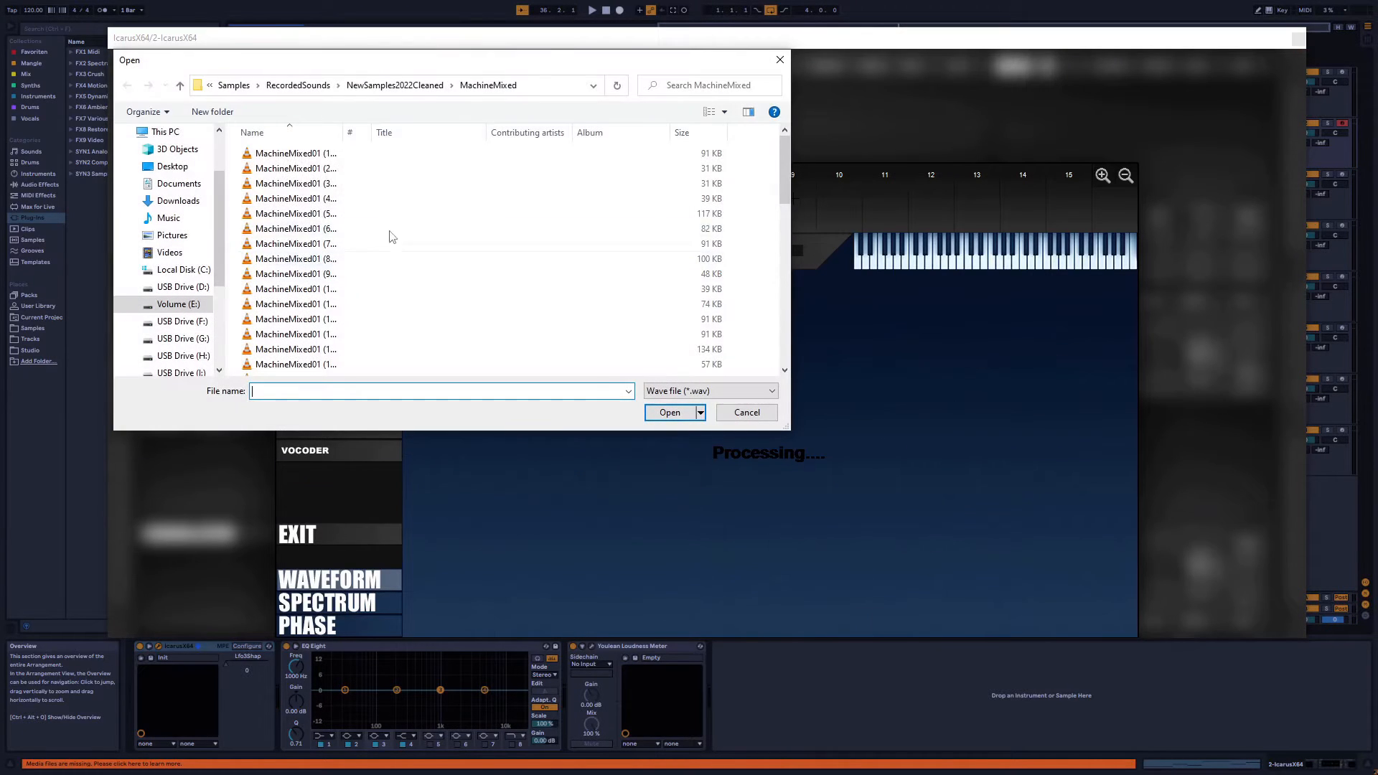
double_click(305, 155)
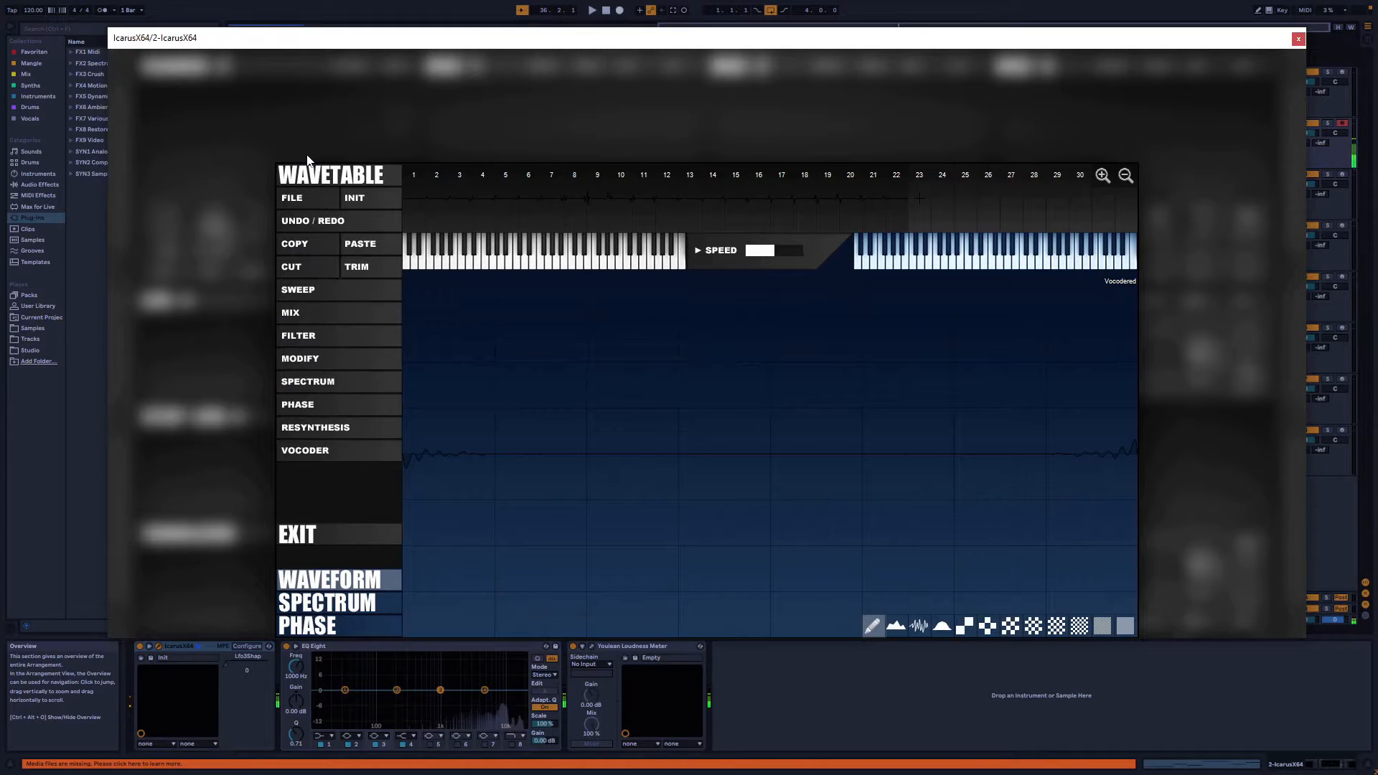
click(319, 540)
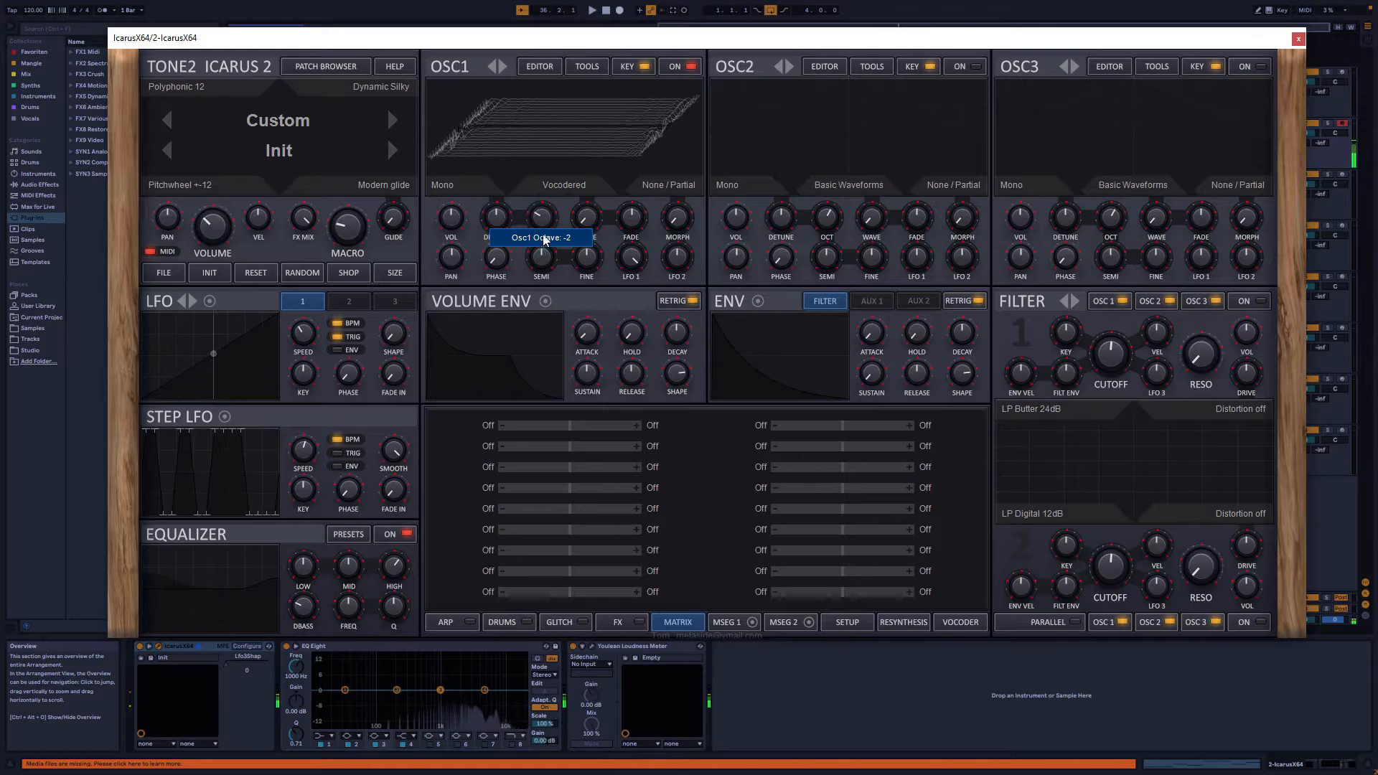
click(538, 67)
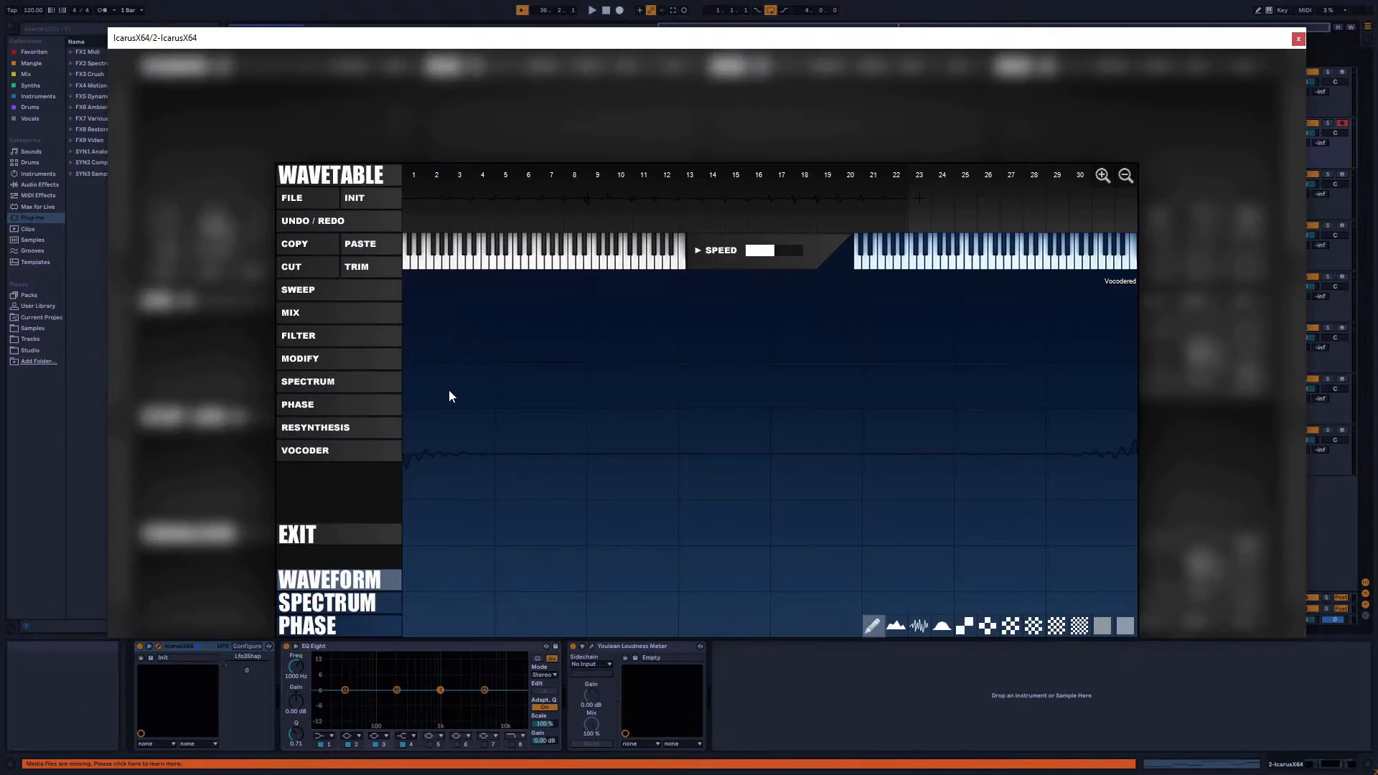
click(298, 536)
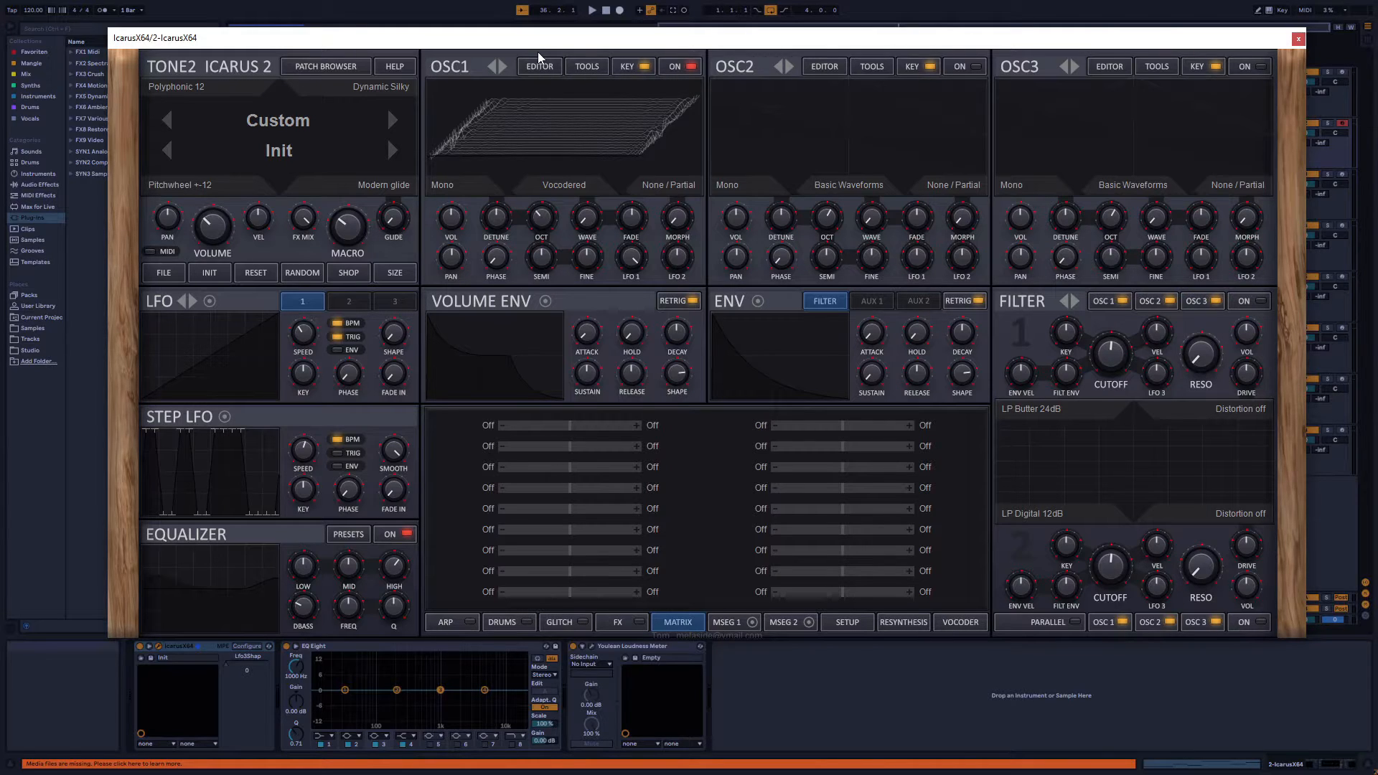
In OSC1's wavetable editor, resynthesize the first sample of the Hands > Applause folder with smart pitch snap
click(538, 66)
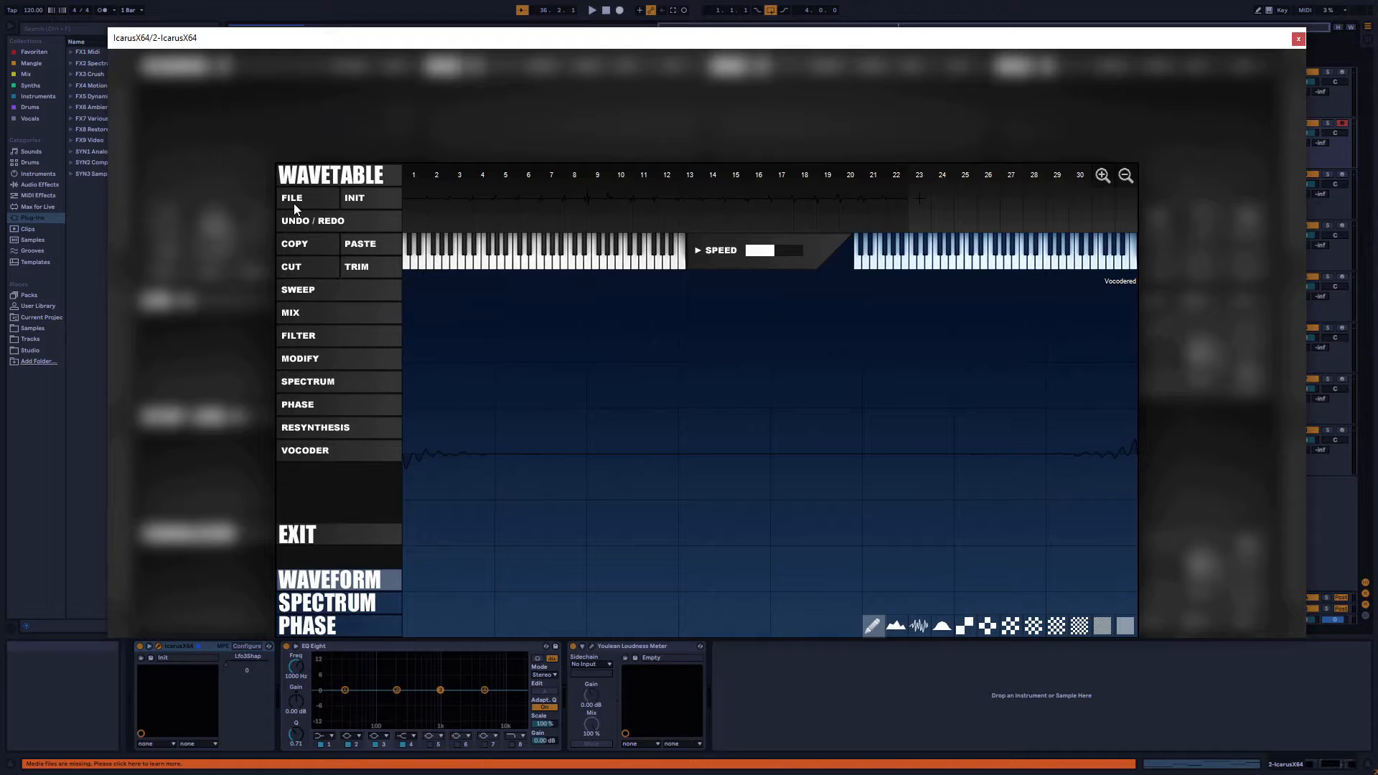
click(325, 428)
click(323, 450)
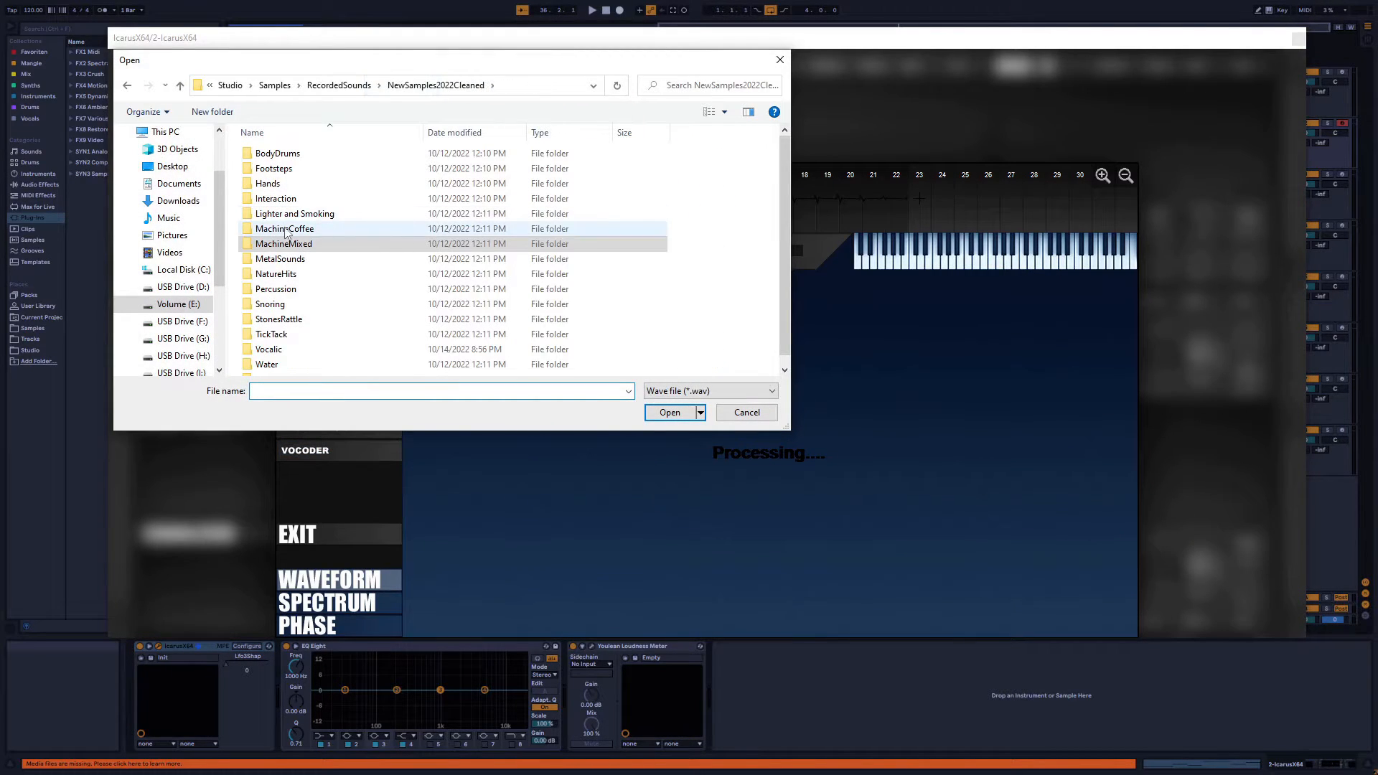
click(276, 184)
double_click(277, 185)
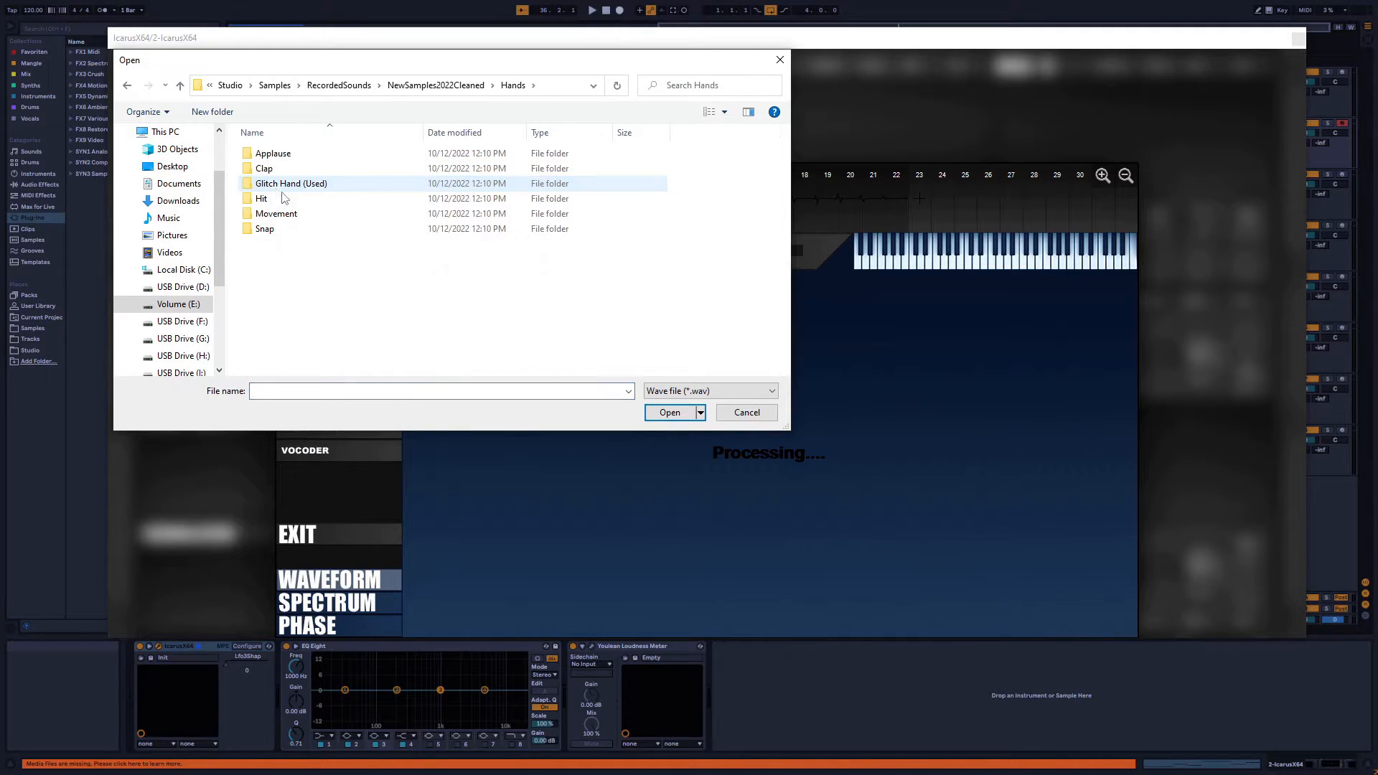
double_click(273, 154)
double_click(287, 153)
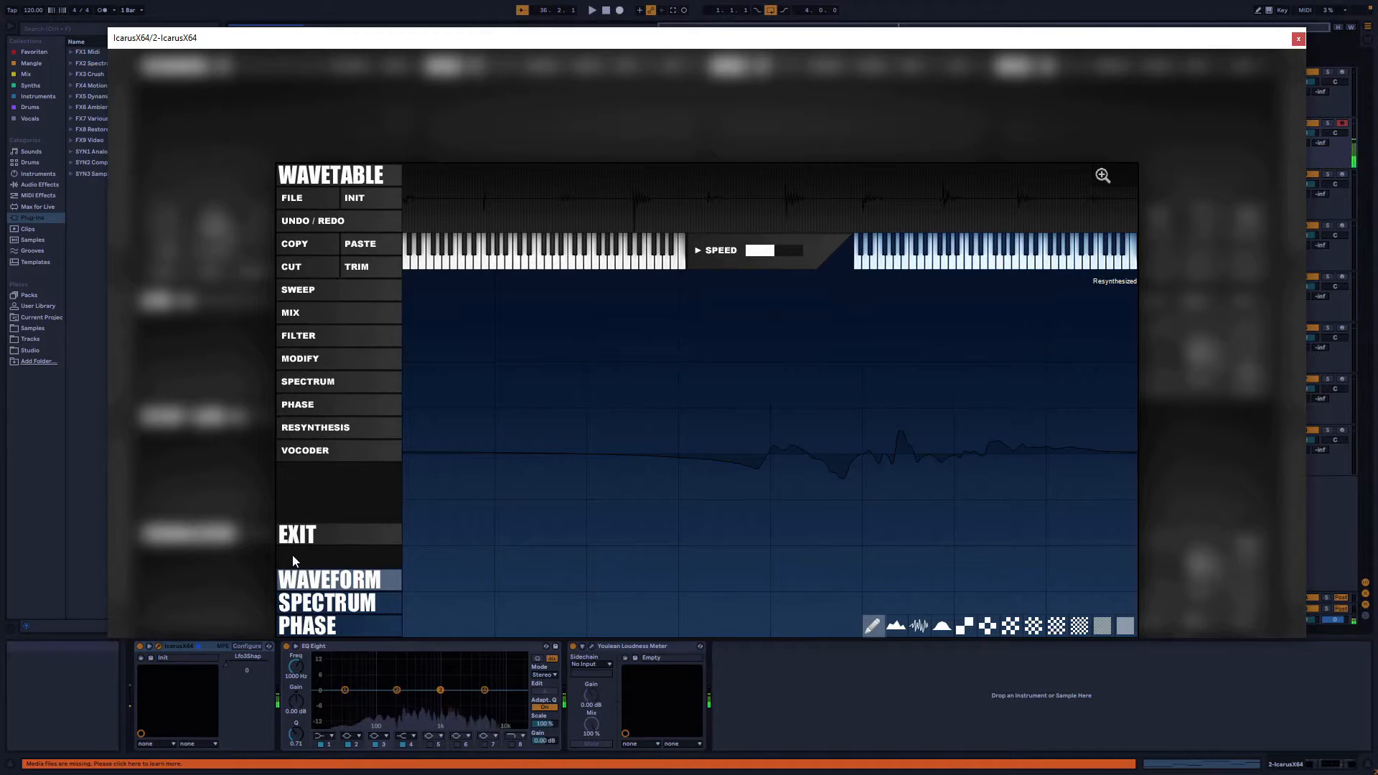
Lower the LFO 1 speed slightly in the main synth view and return to OSC1's wavetable editor
click(297, 535)
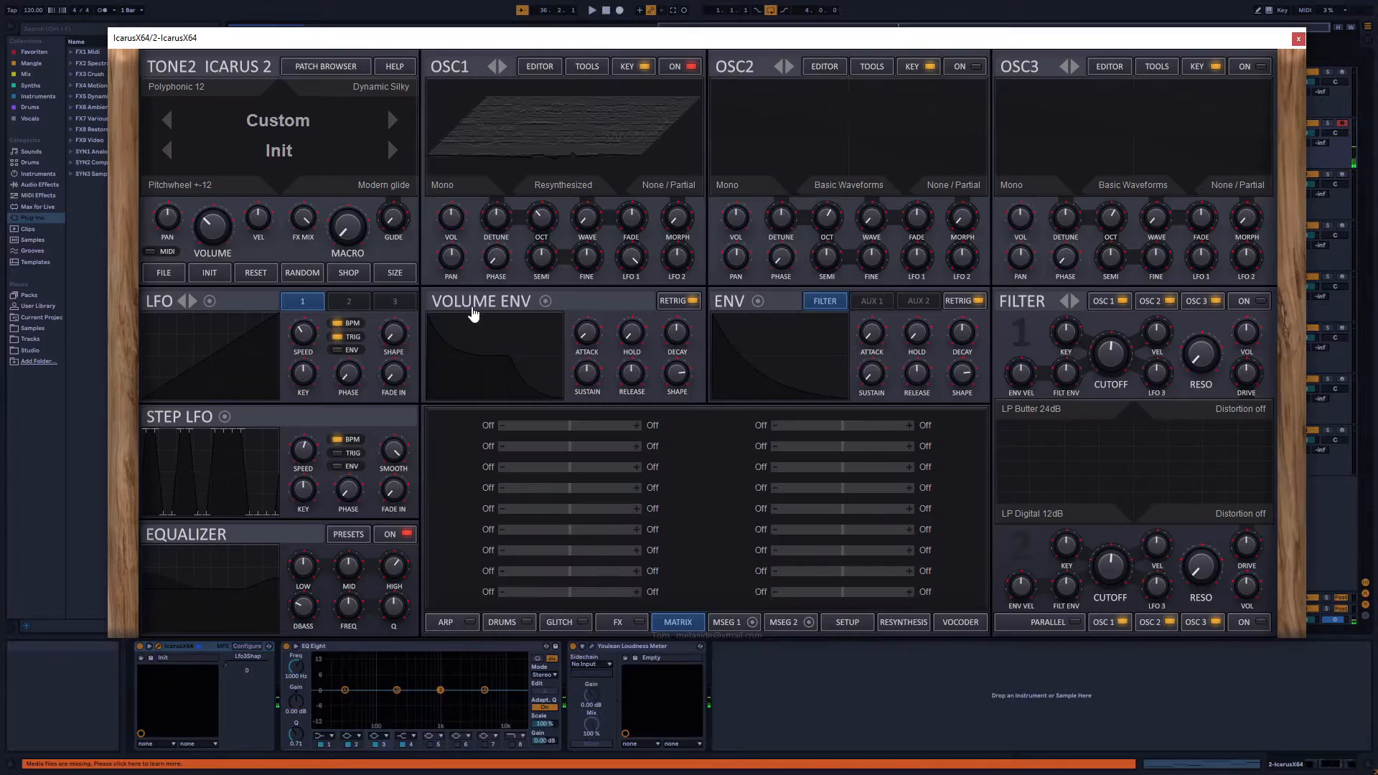
drag(297, 333, 299, 346)
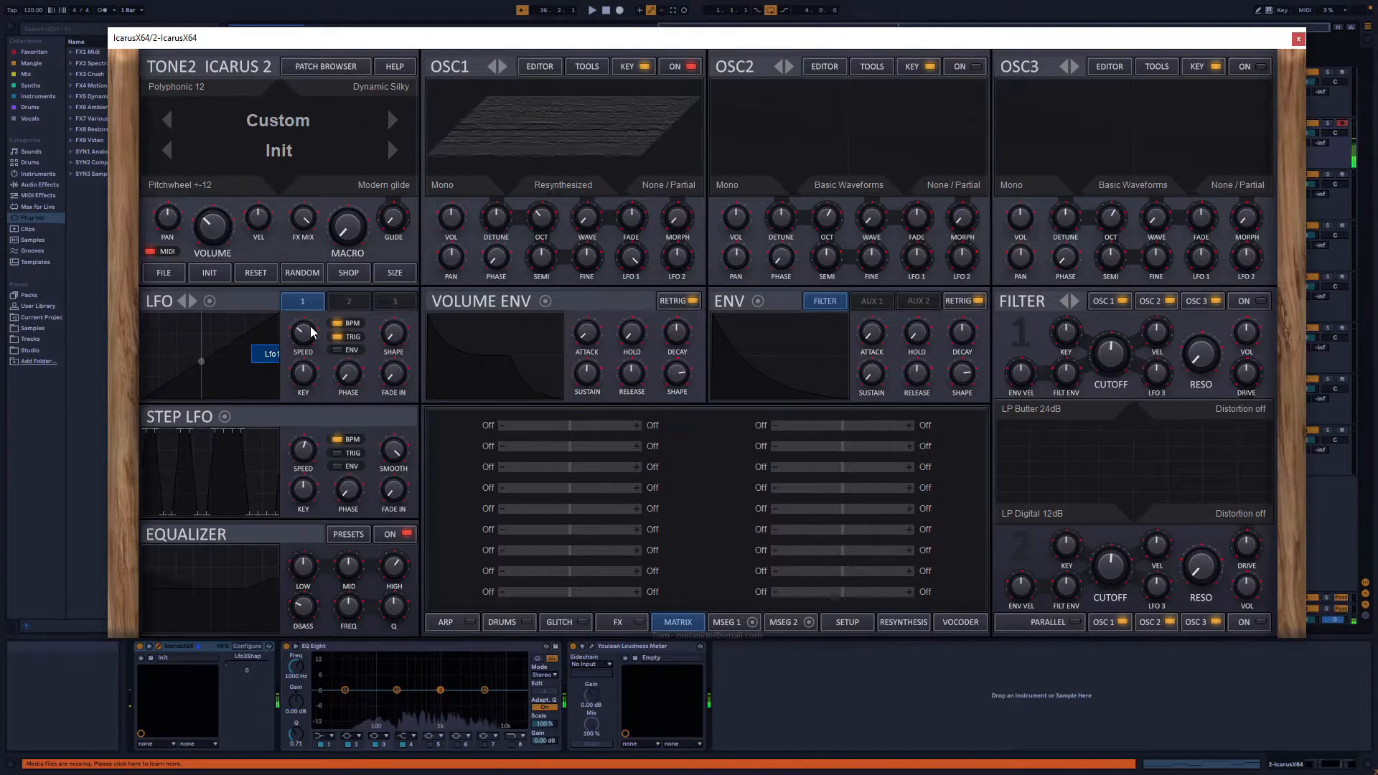
click(517, 111)
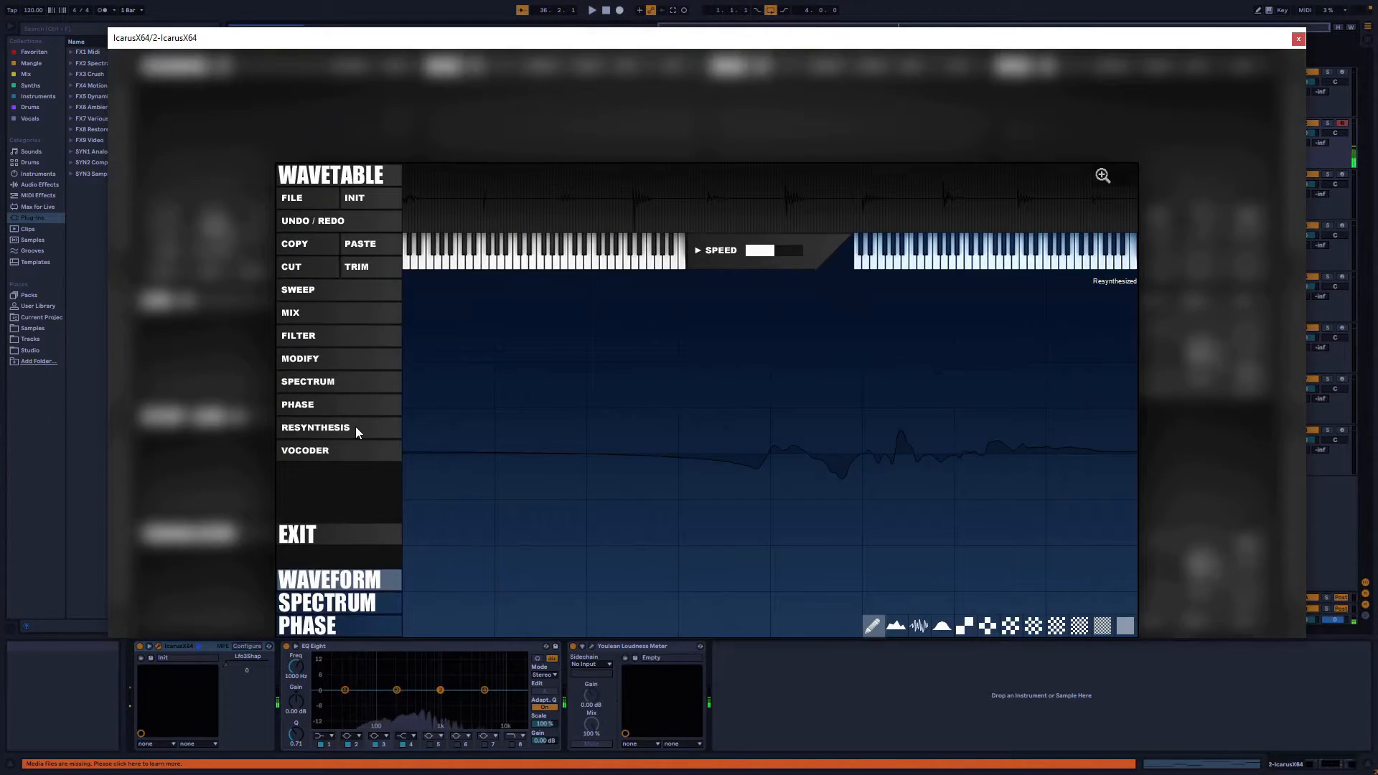
Resynthesize the first HandApplause01 sample with the static pitch mode
click(332, 428)
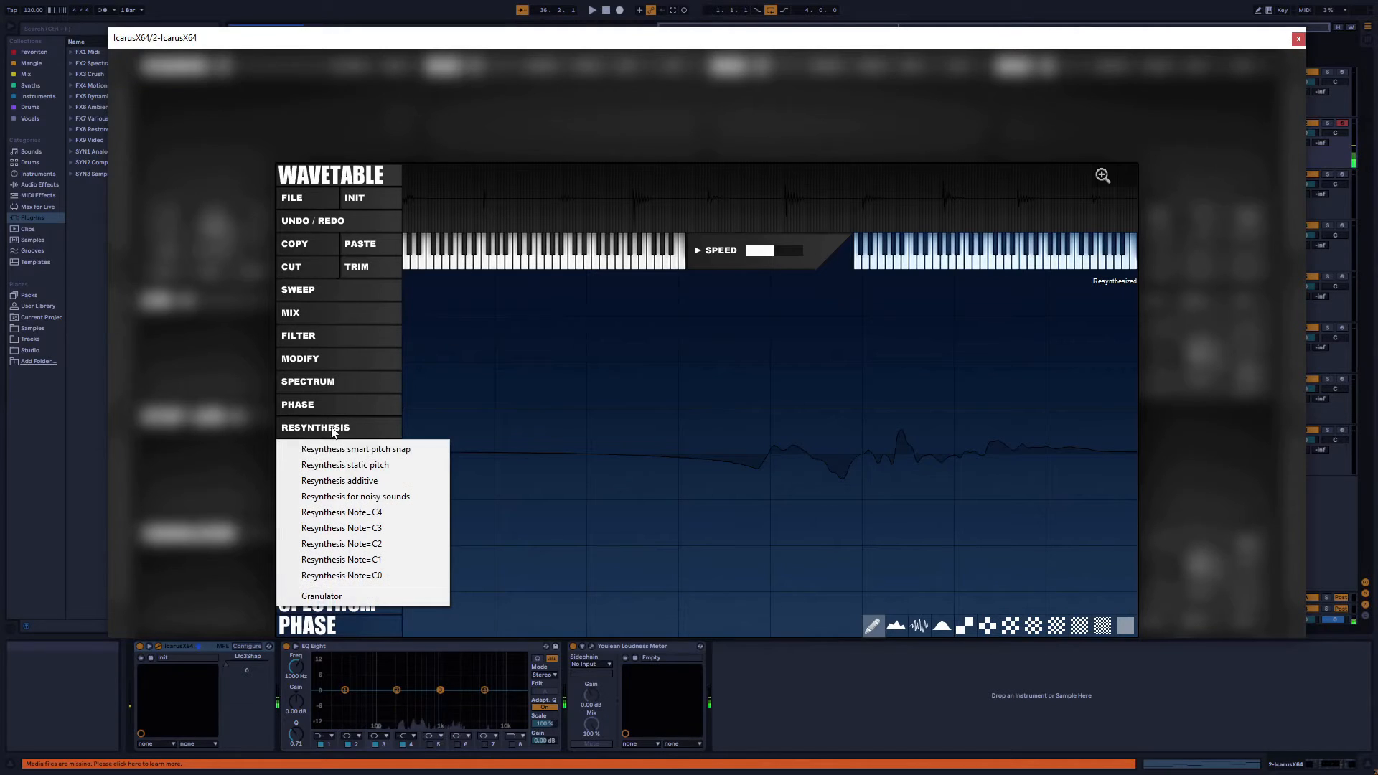
click(359, 467)
double_click(316, 153)
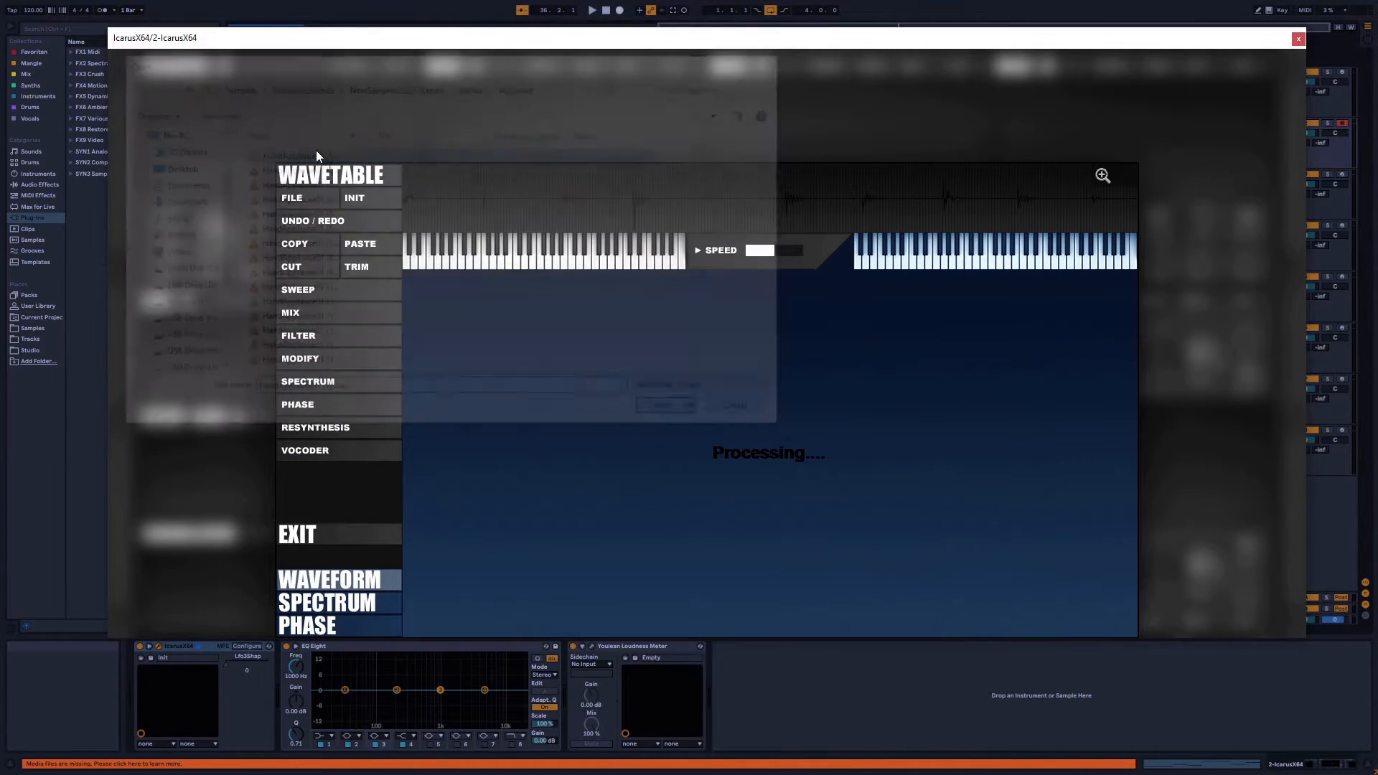
Resynthesize the first HandApplause01 sample with the additive mode
click(345, 429)
click(359, 482)
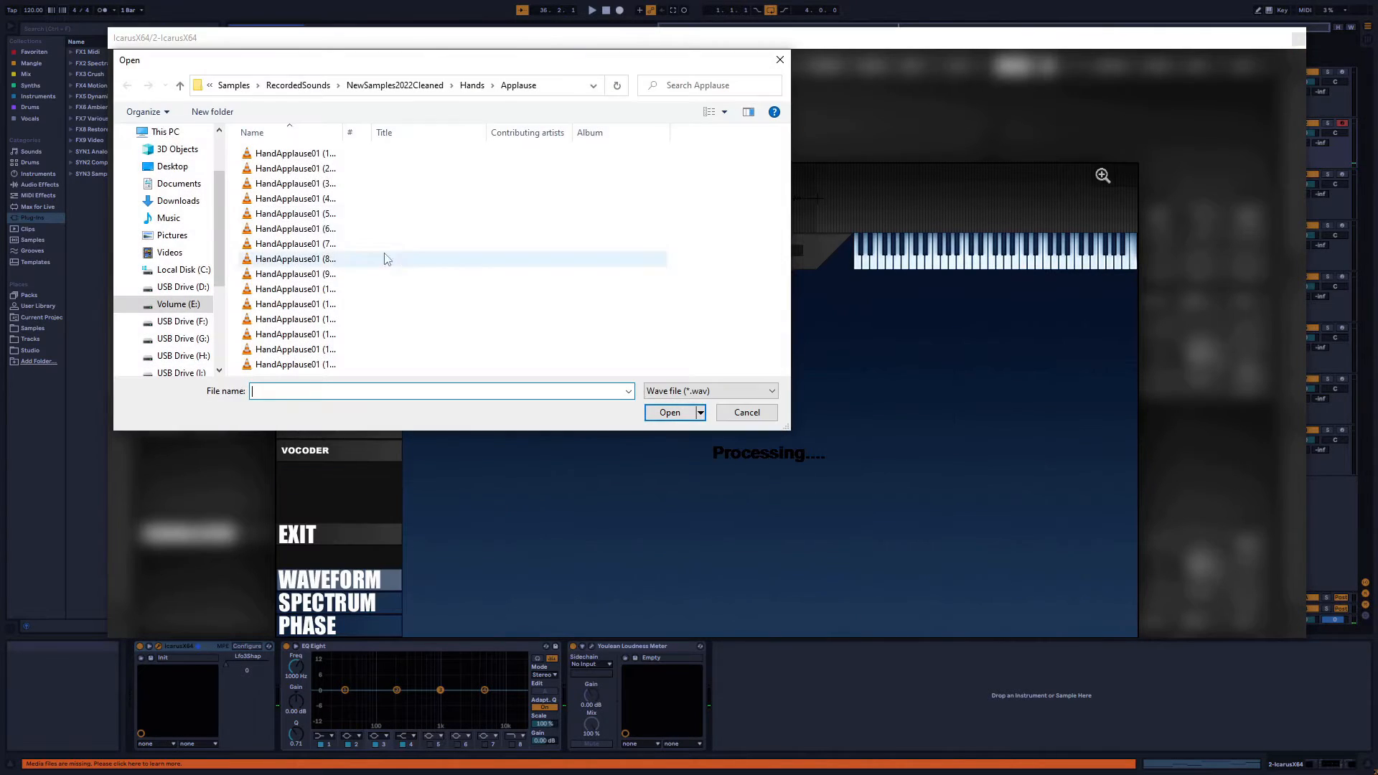
double_click(317, 158)
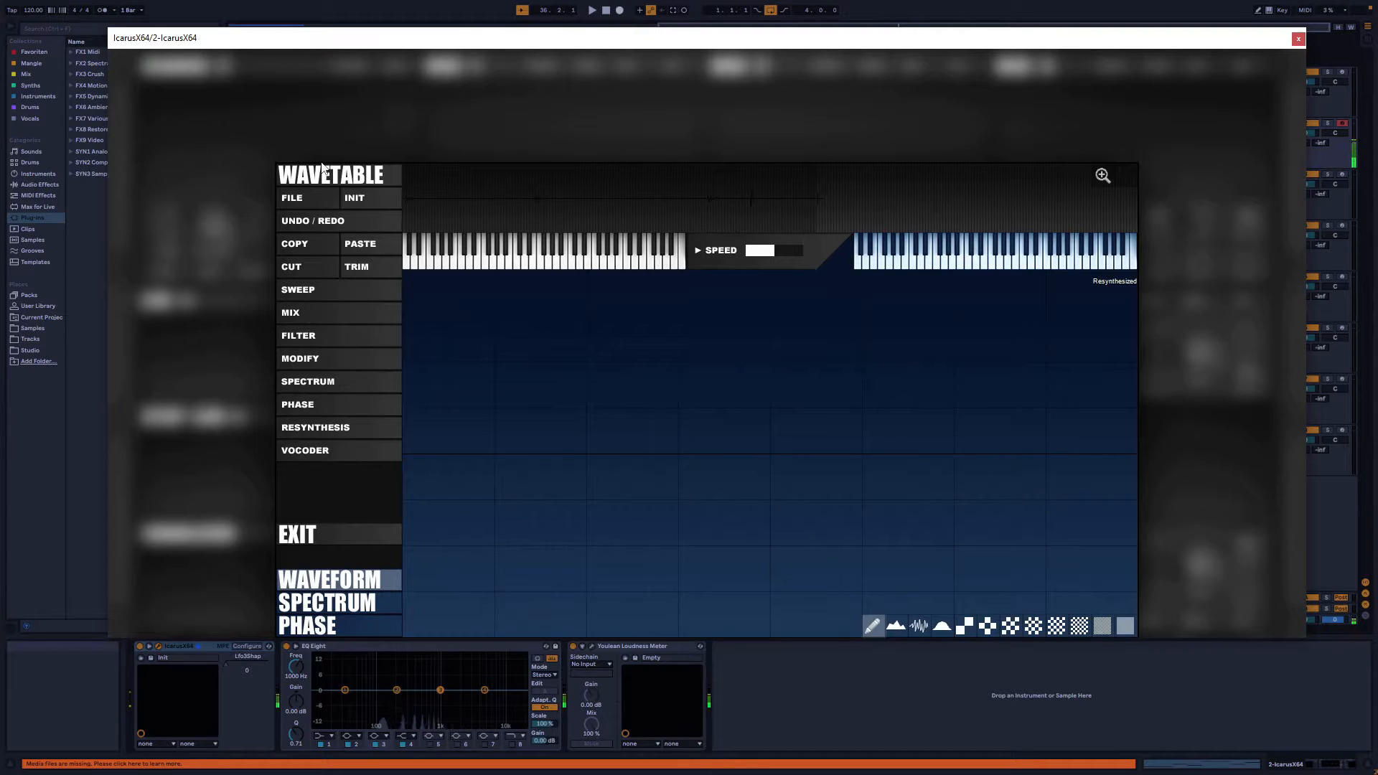
Resynthesize the first HandApplause01 sample with the mode for noisy sounds
click(345, 427)
click(363, 495)
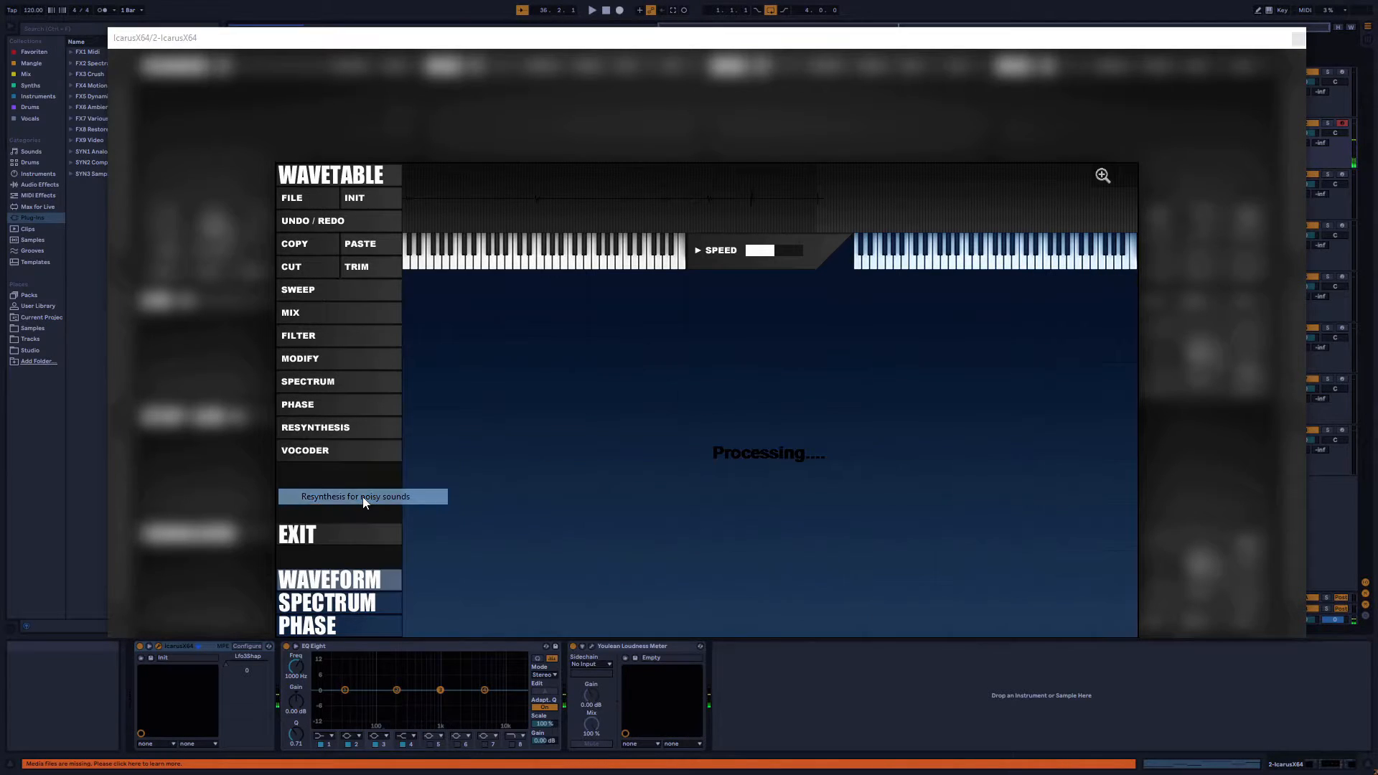
double_click(316, 156)
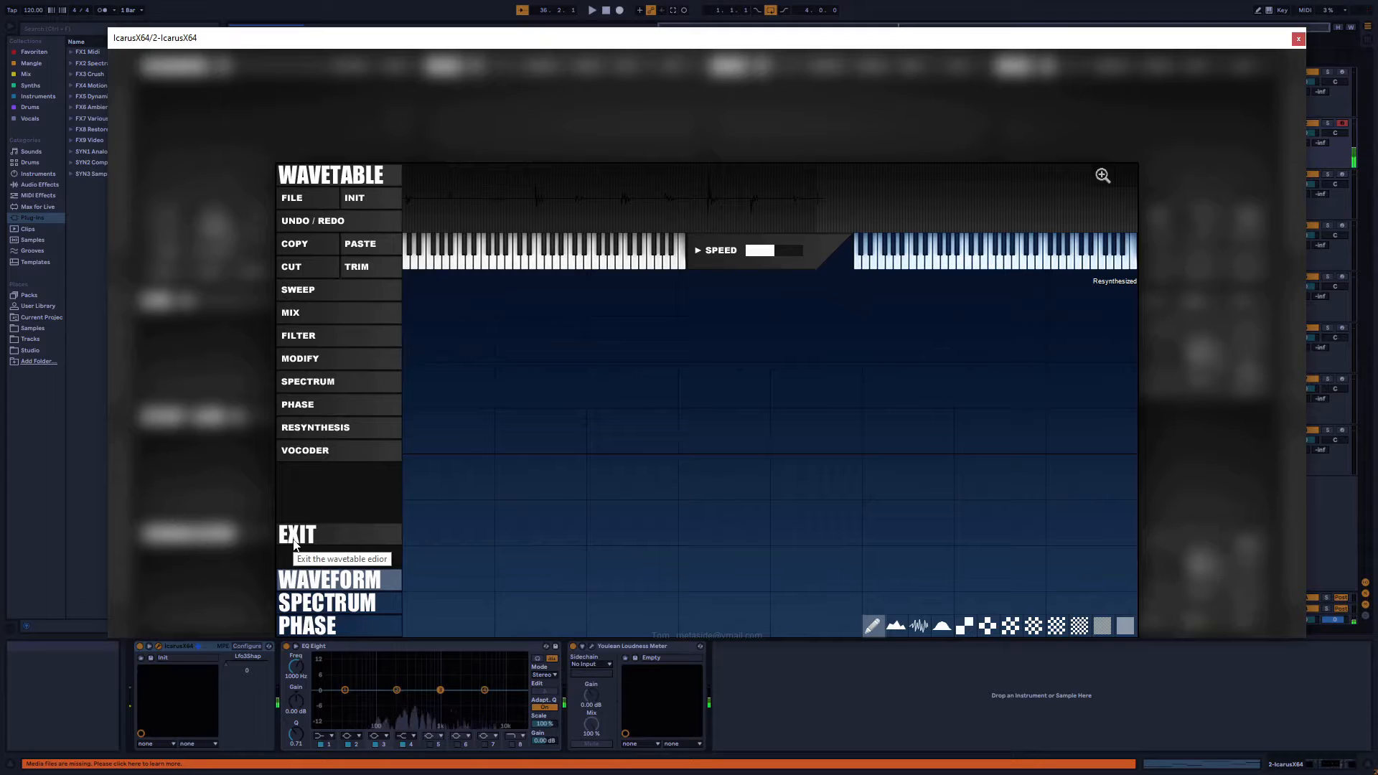
Load the first HandApplause01 sample into the wavetable with the Granulator
click(332, 429)
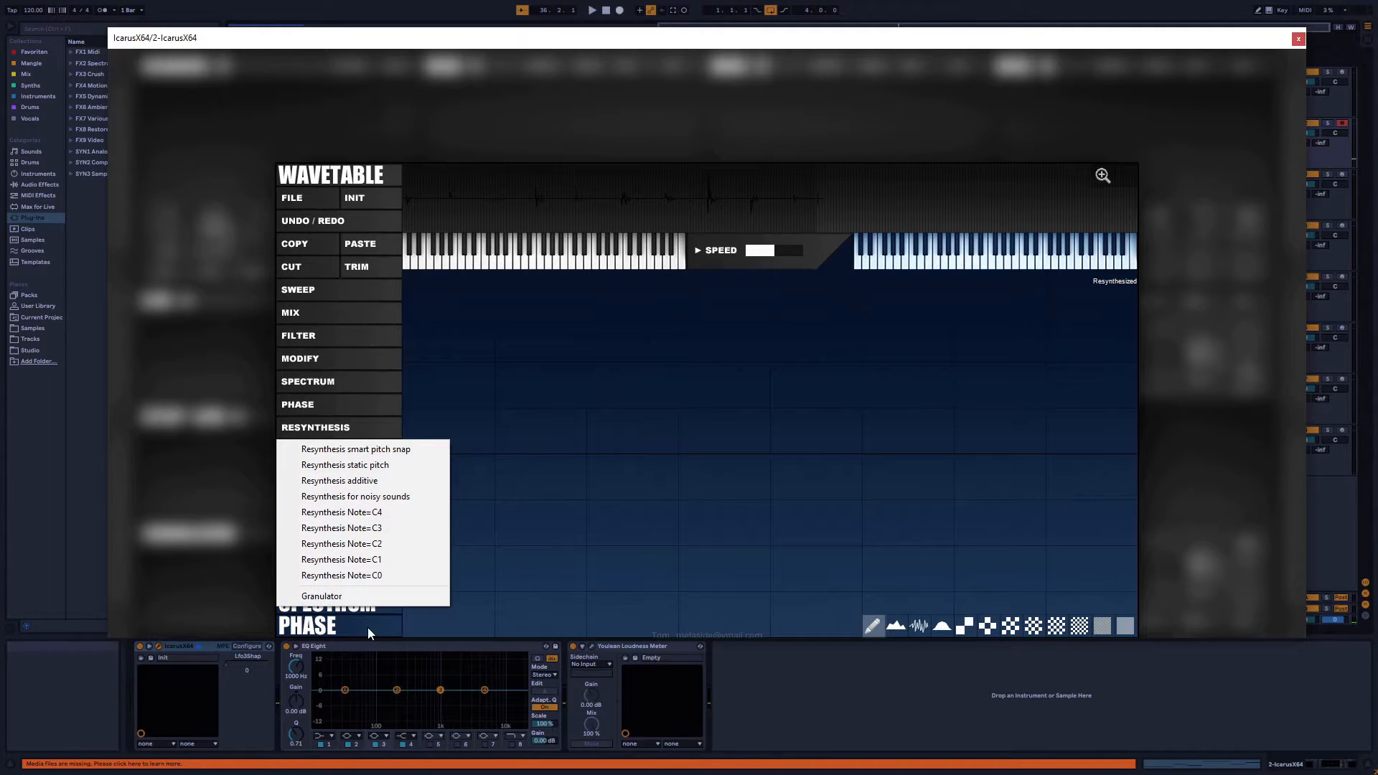
click(341, 599)
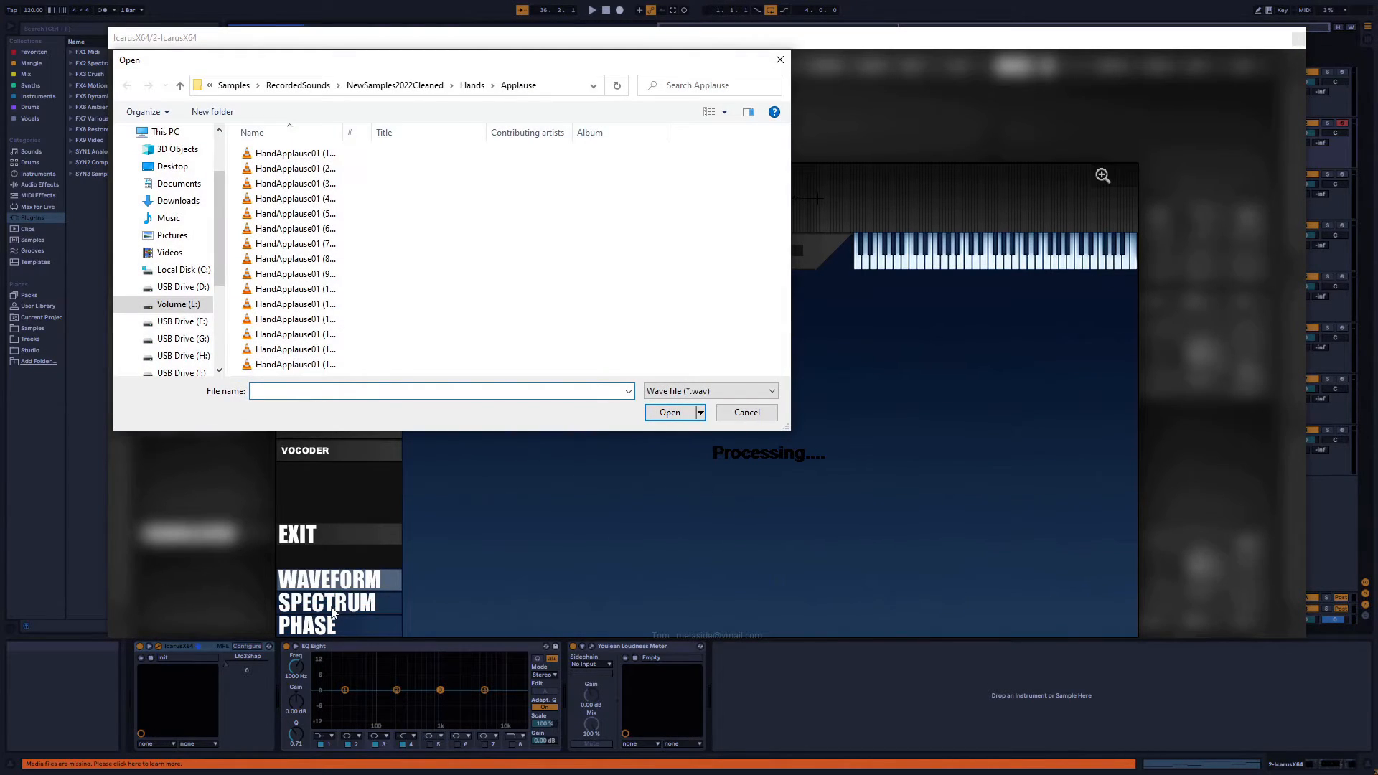
double_click(309, 153)
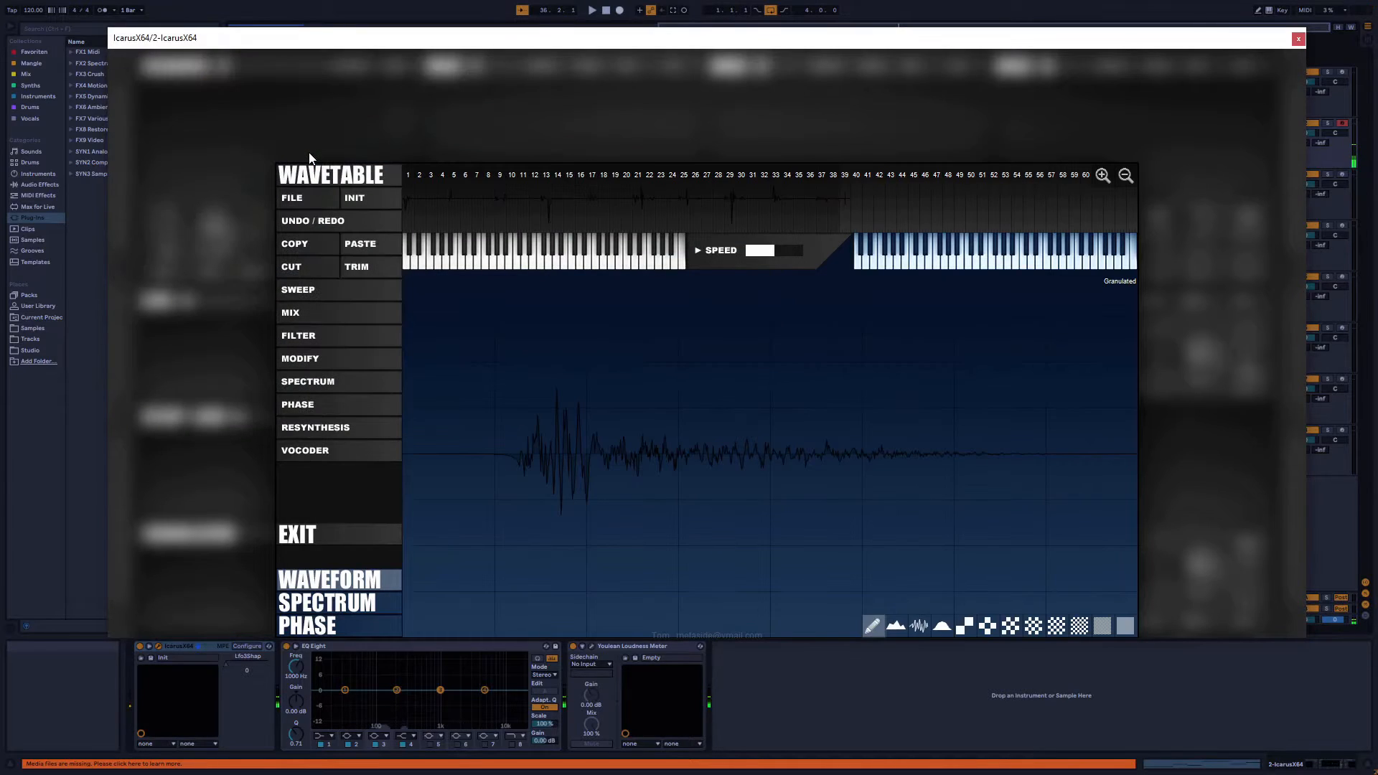
Return to the main synth view and lower the octave of OSC1
click(292, 545)
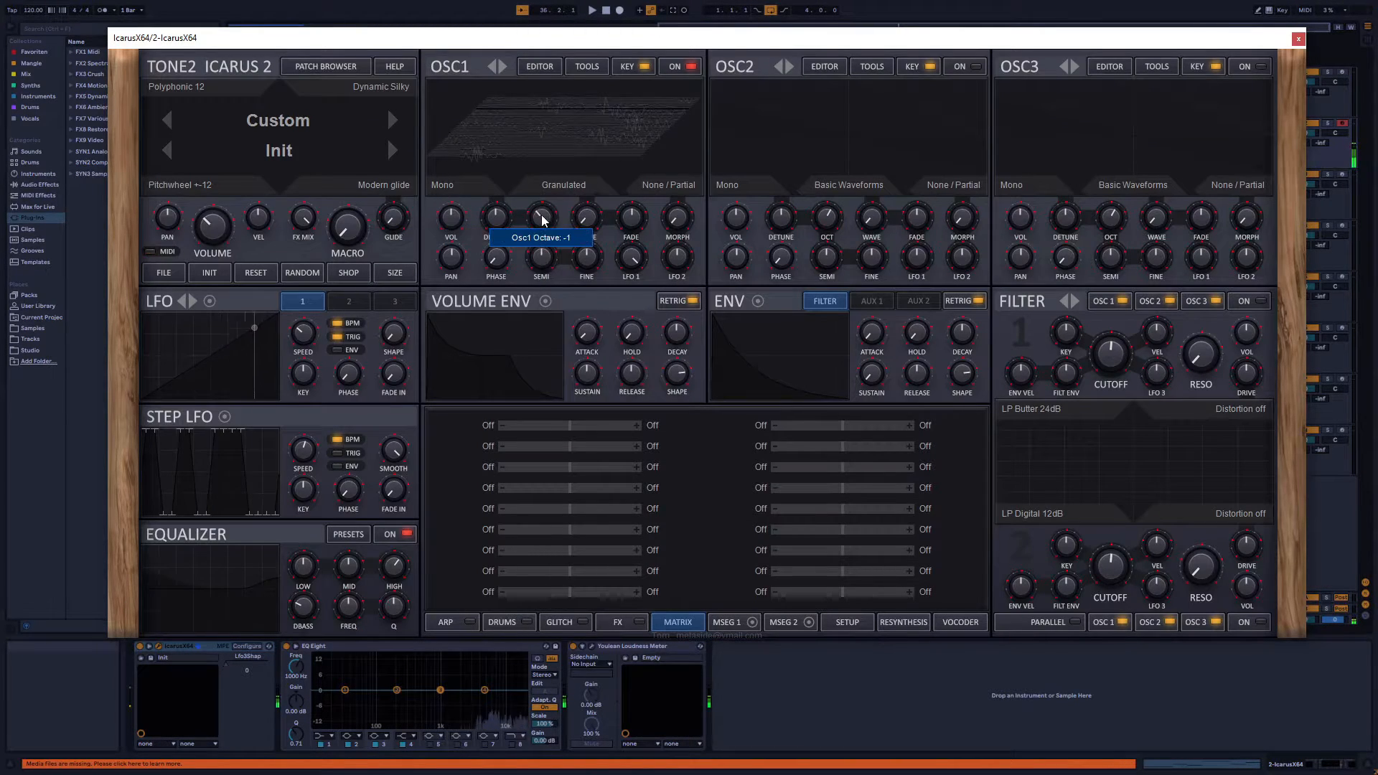
mouse_move(541, 217)
mouse_down()
mouse_move(541, 245)
mouse_move(548, 229)
mouse_up()
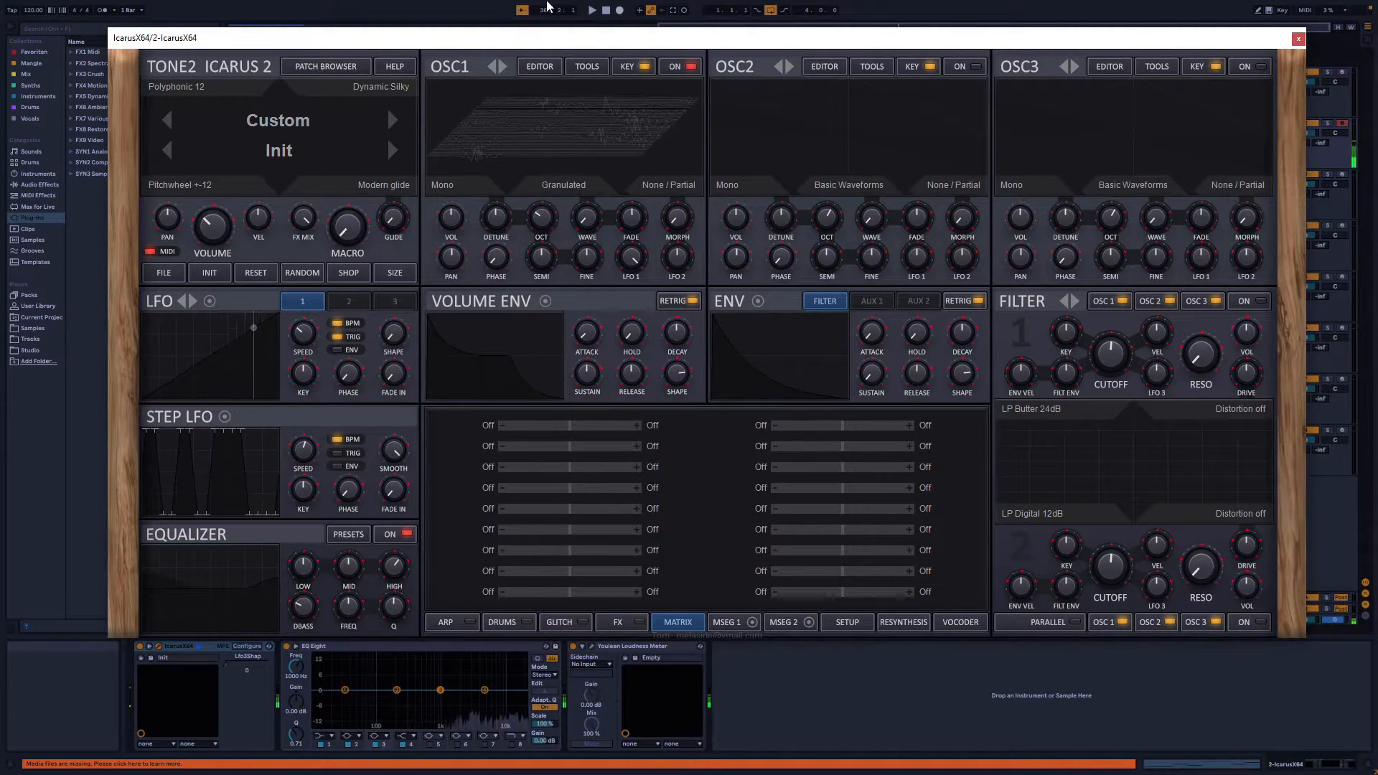
Load the first HandApplause01 sample into the OSC1 wavetable with Vocoder Saw
click(542, 69)
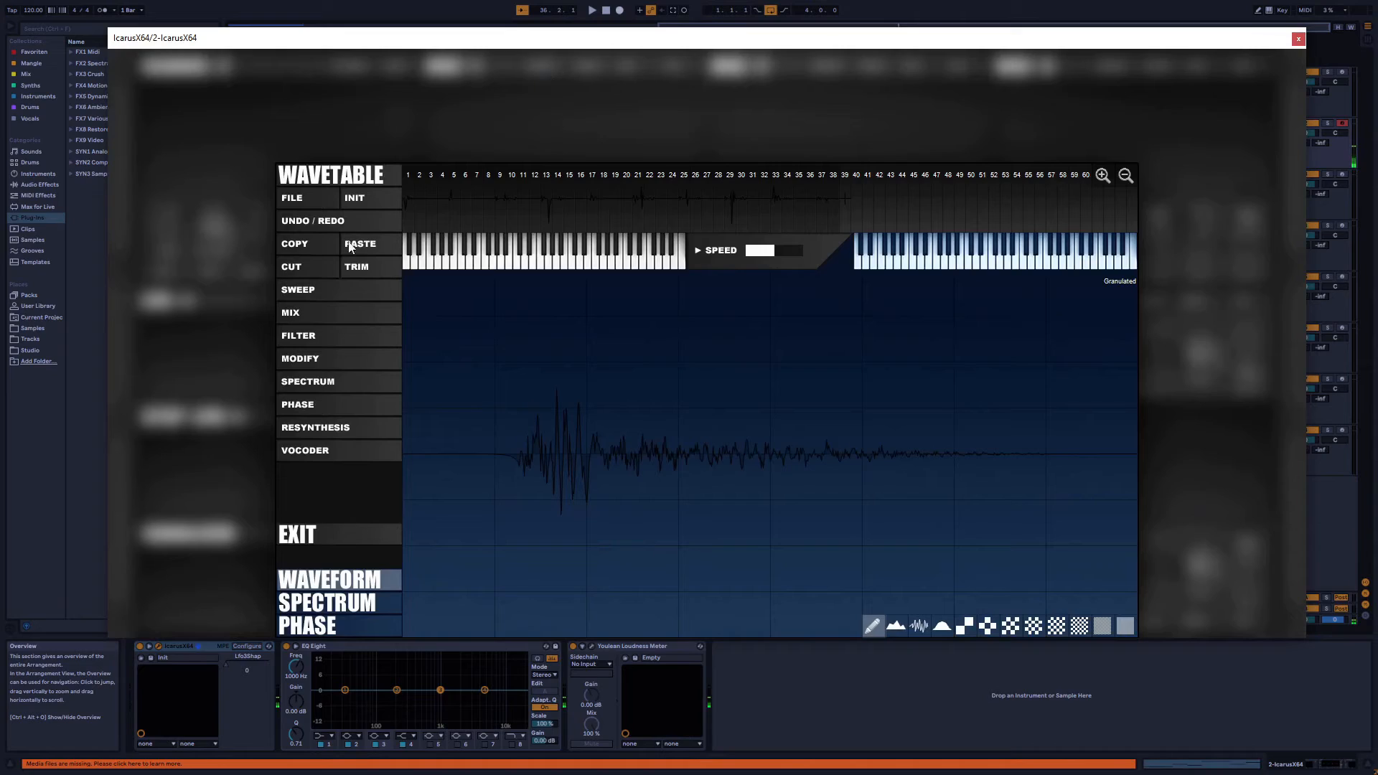
click(346, 431)
click(328, 472)
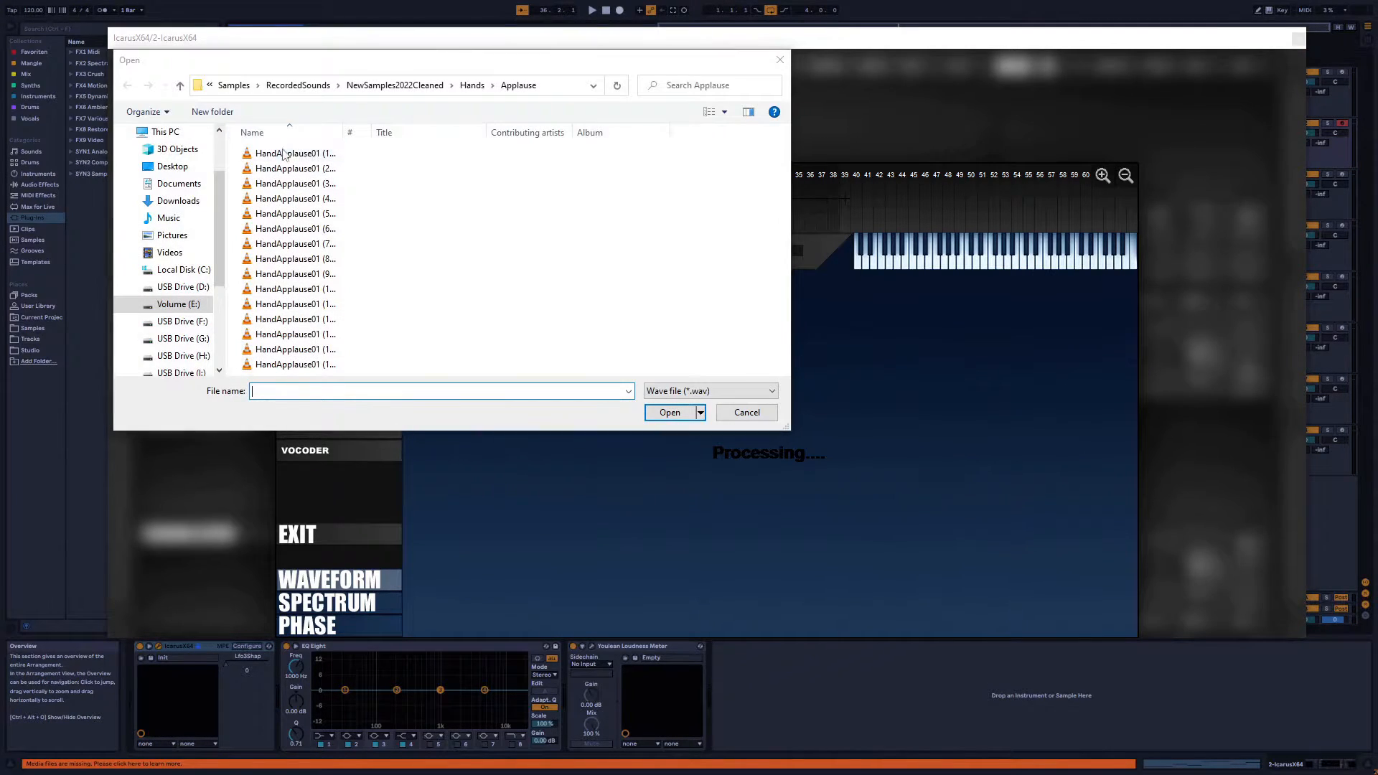
double_click(283, 153)
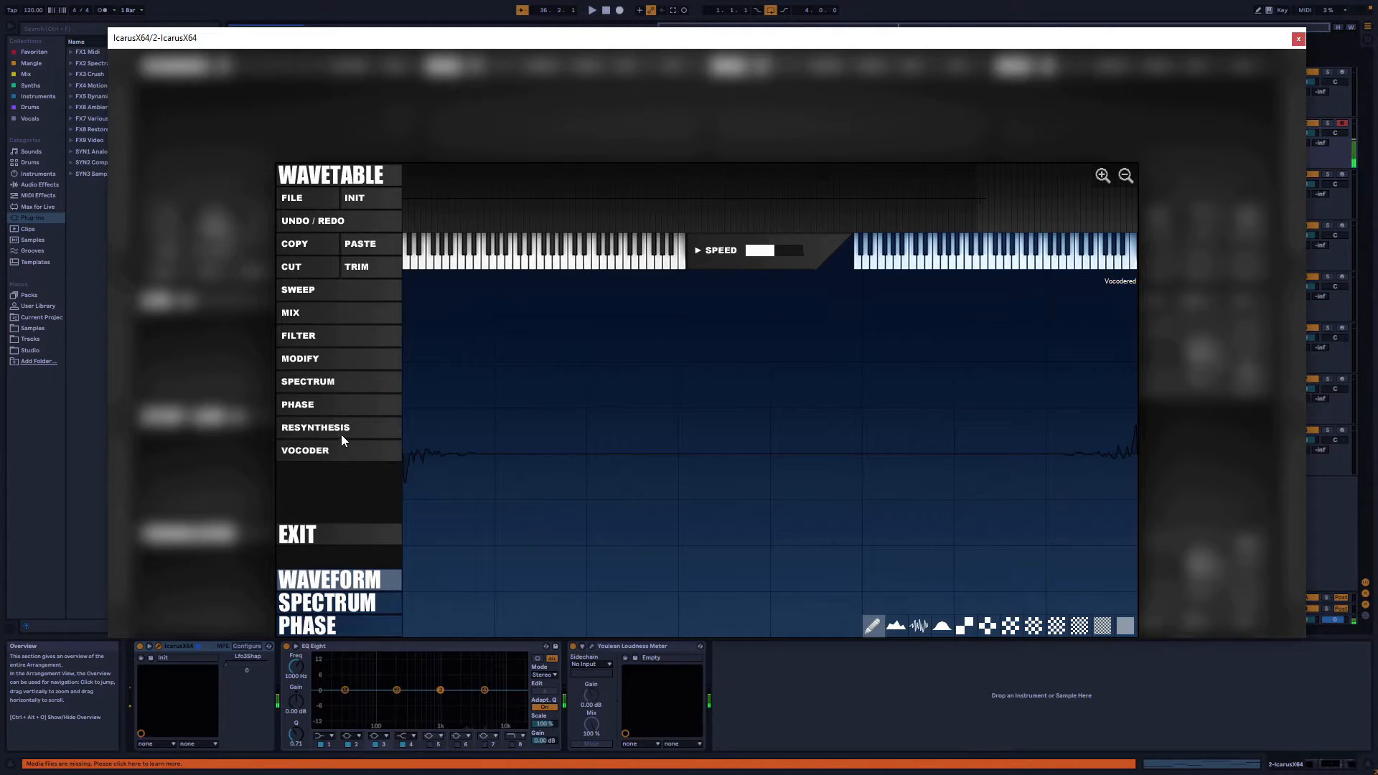
Load the second HandApplause01 sample into the wavetable with Vocoder Square
click(332, 451)
click(356, 490)
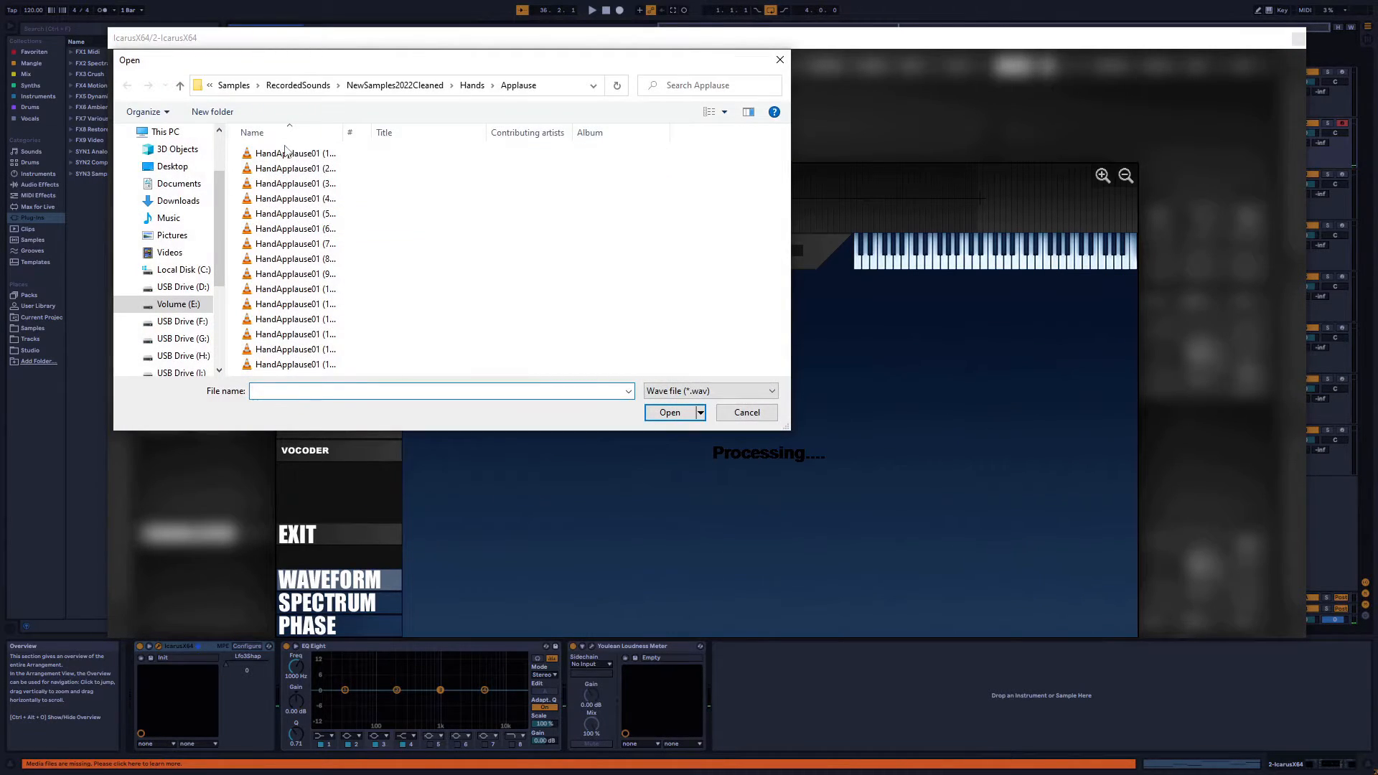
double_click(298, 170)
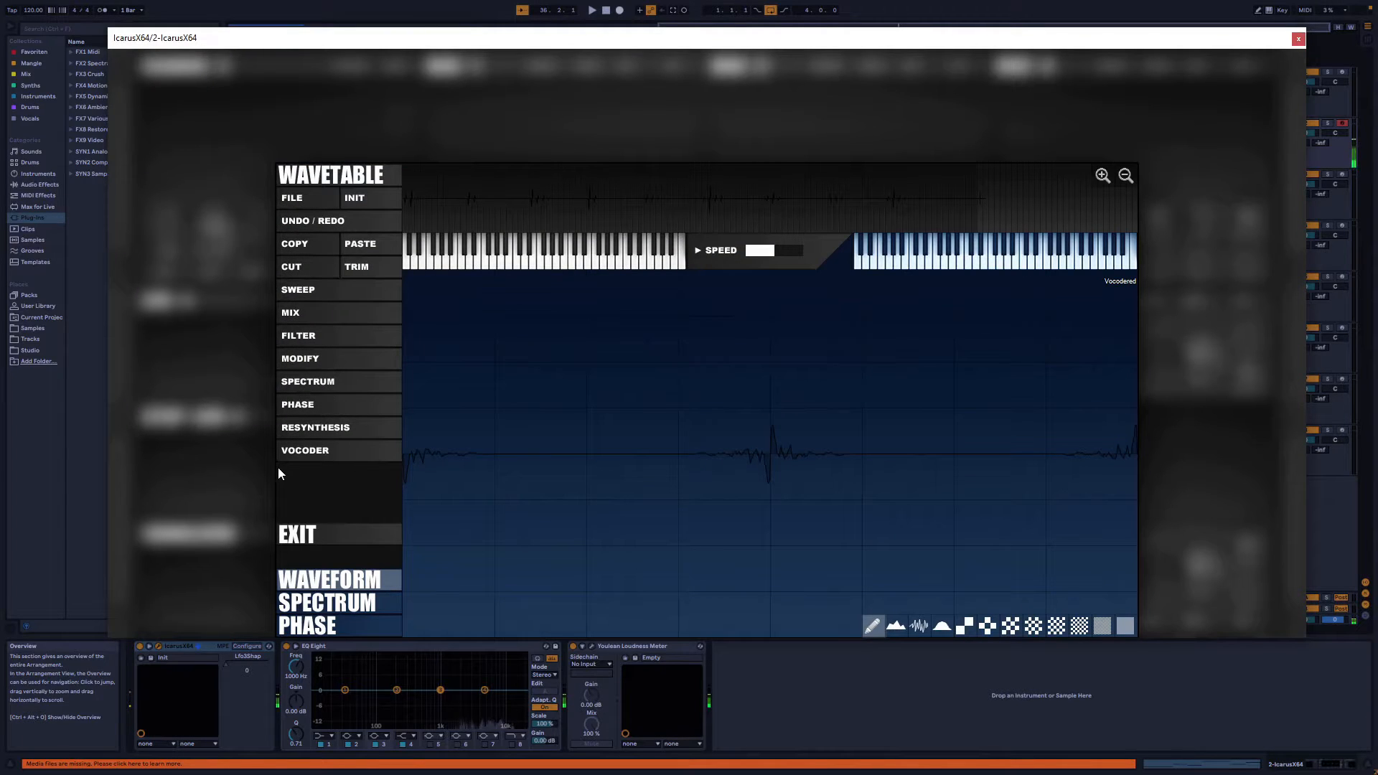
Load the first HandApplause01 sample into the wavetable with Vocoder Noise
click(316, 450)
click(359, 529)
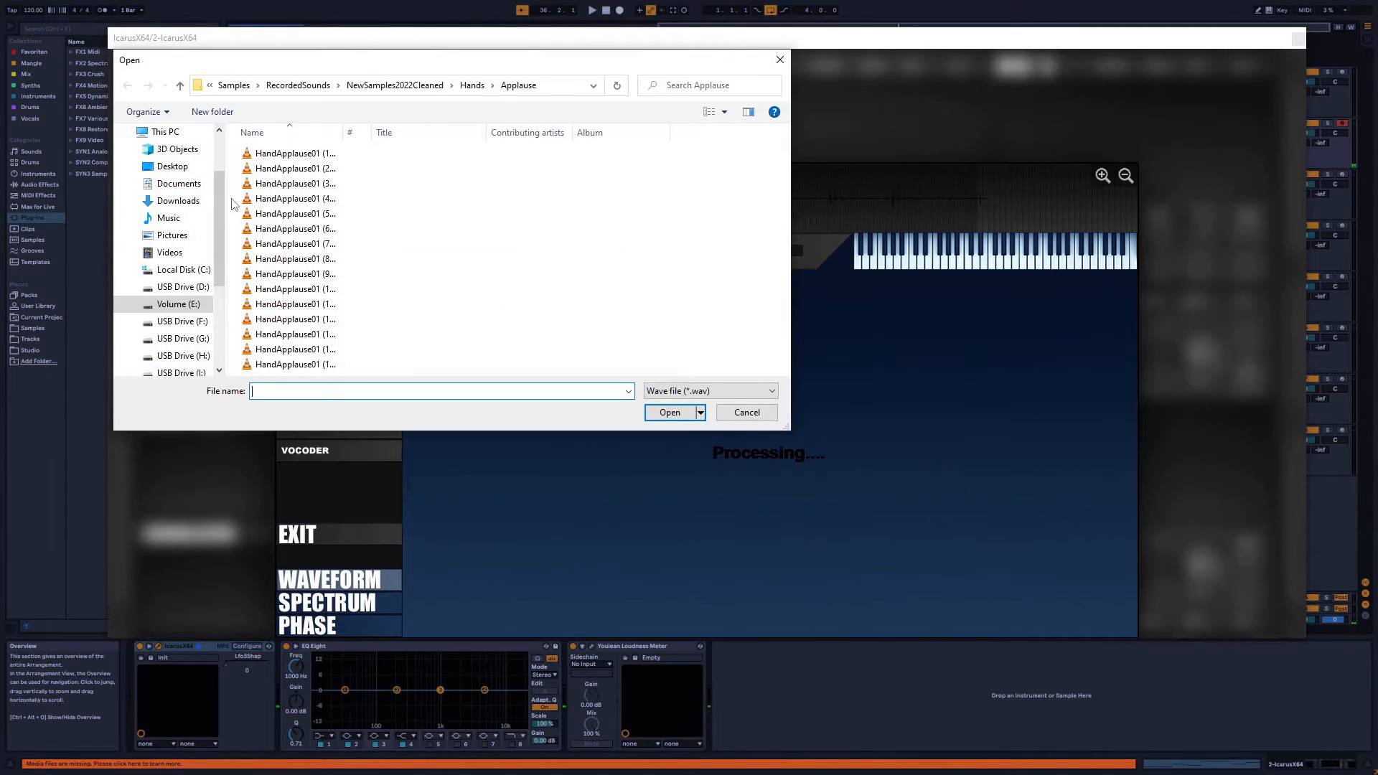
double_click(316, 154)
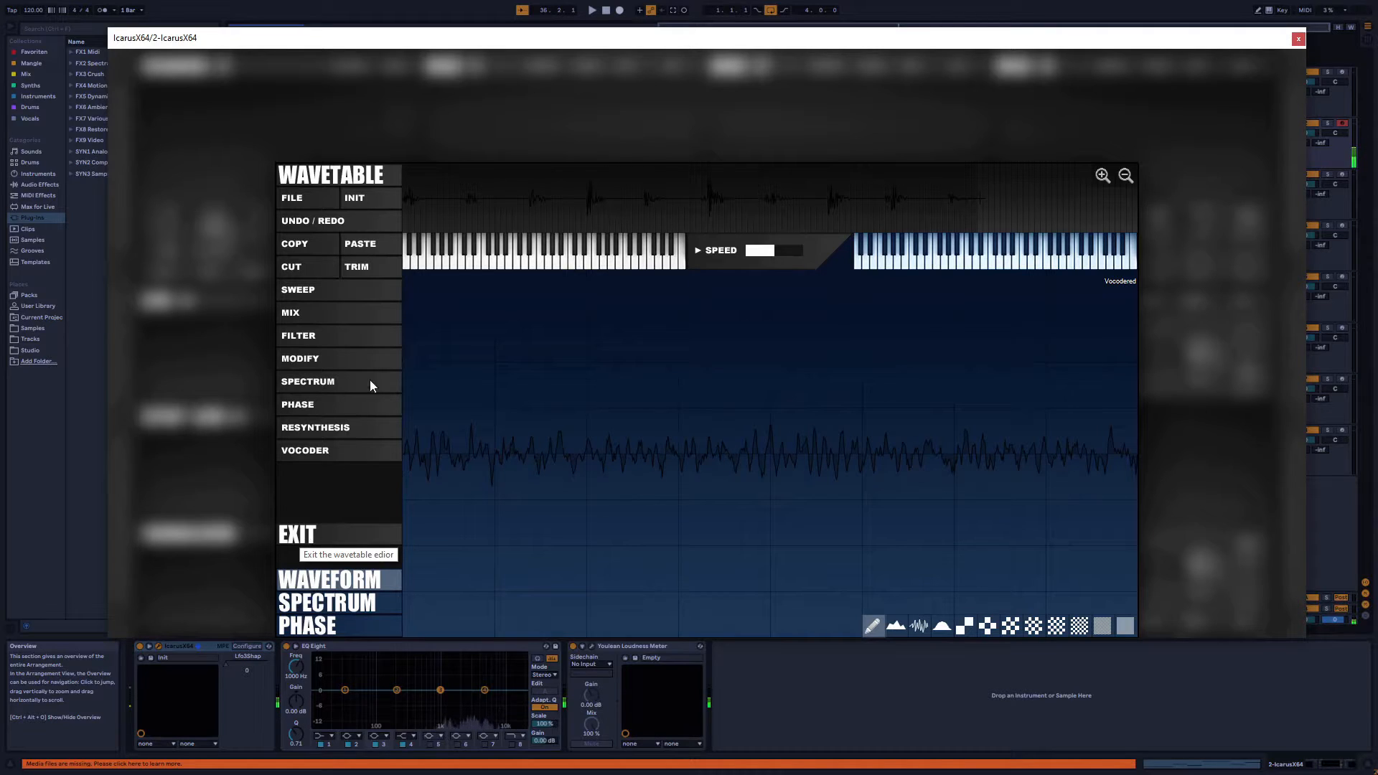
Resynthesize a HandApplause01 sample with the smart pitch snap mode and adjust the speed of LFO 1
click(318, 432)
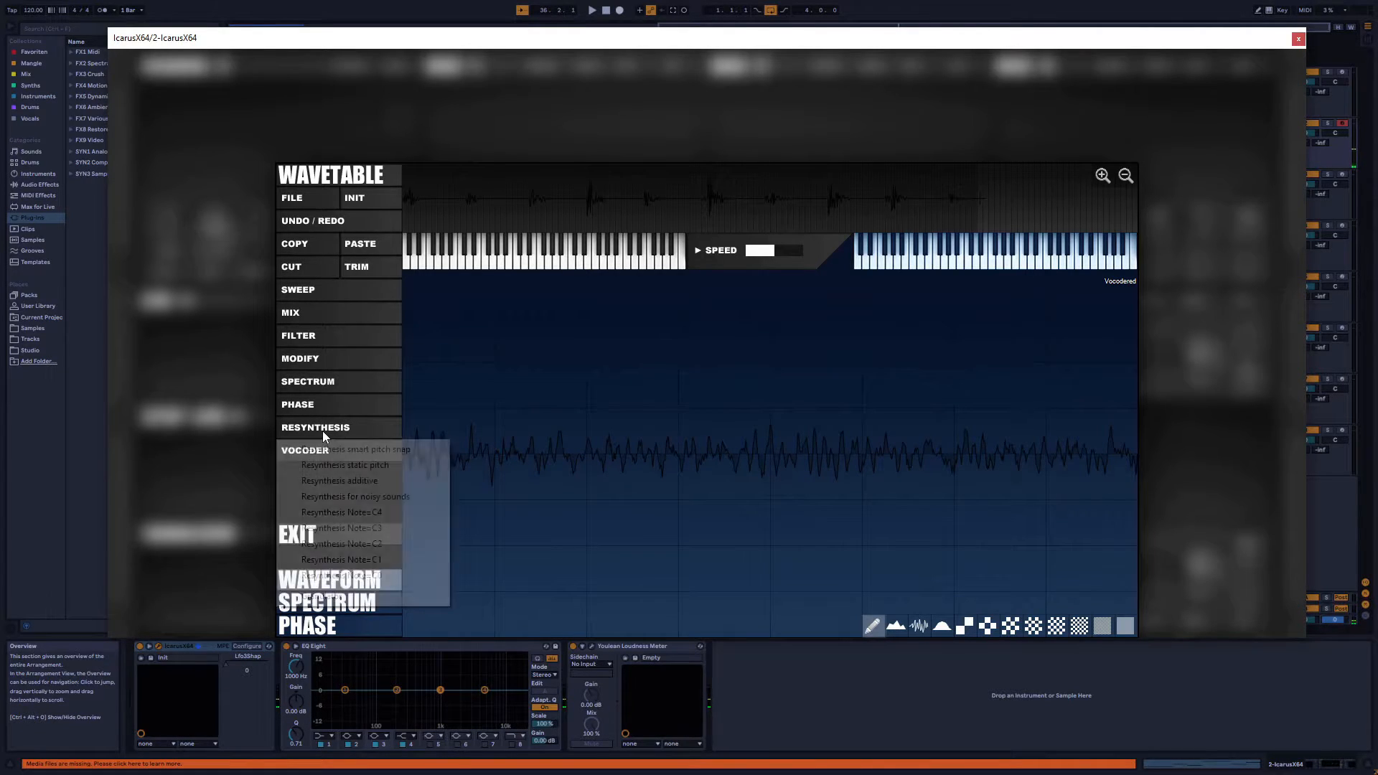
click(323, 449)
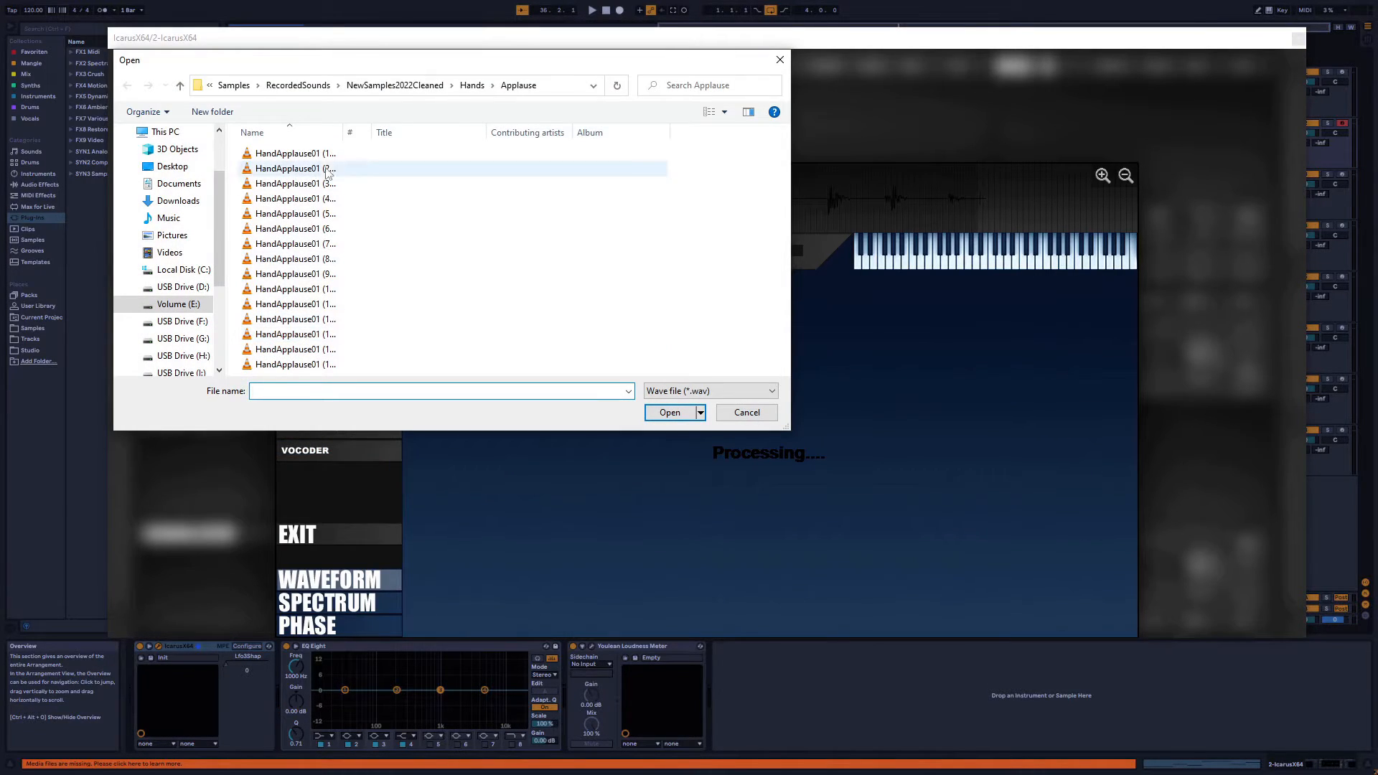
drag(346, 133, 376, 132)
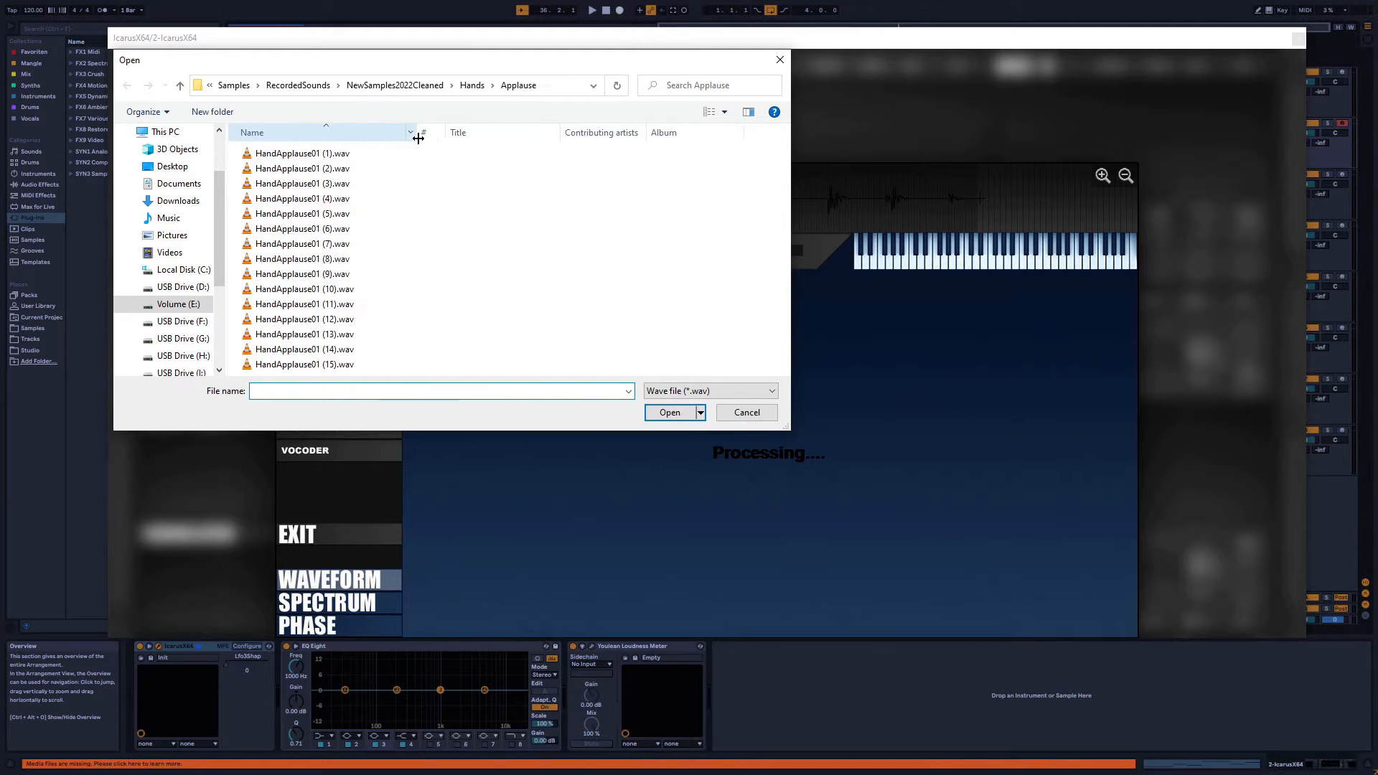
key(Escape)
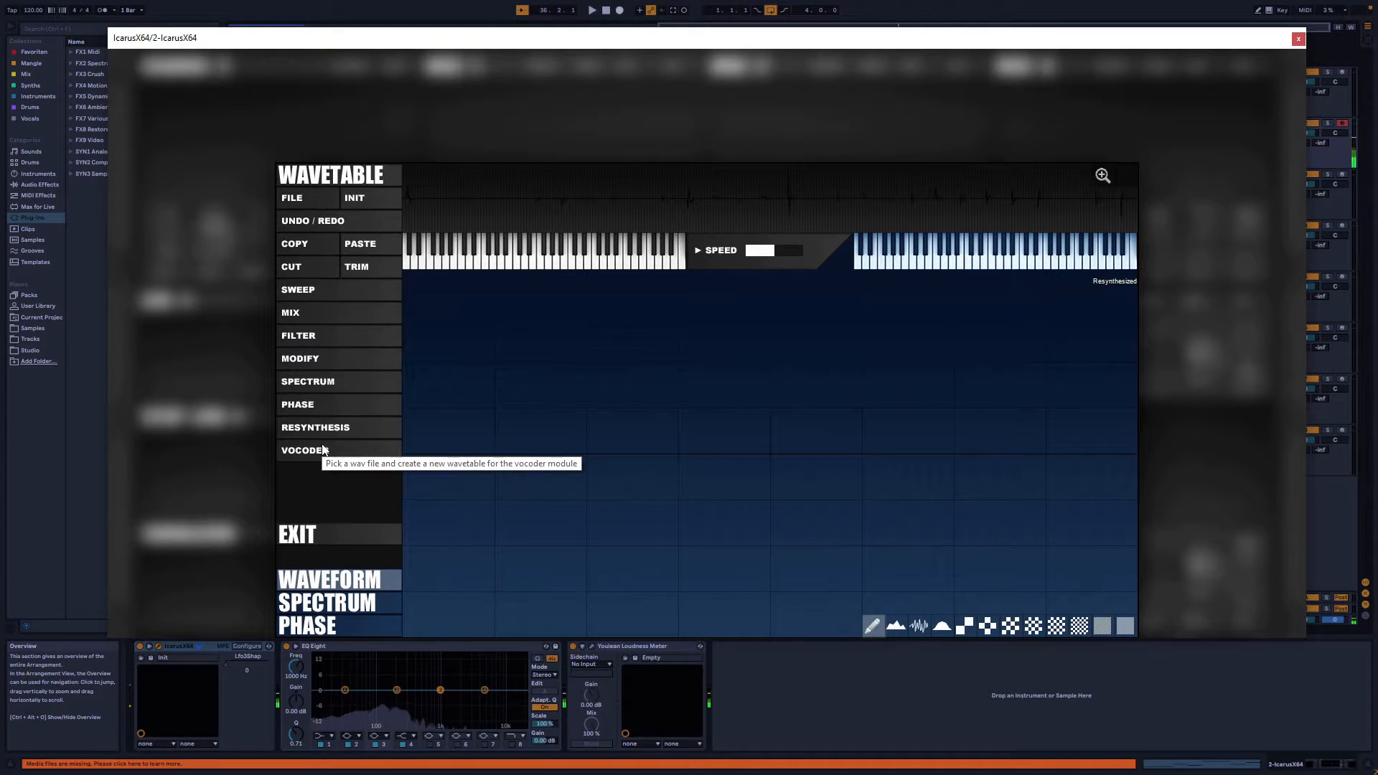
click(320, 532)
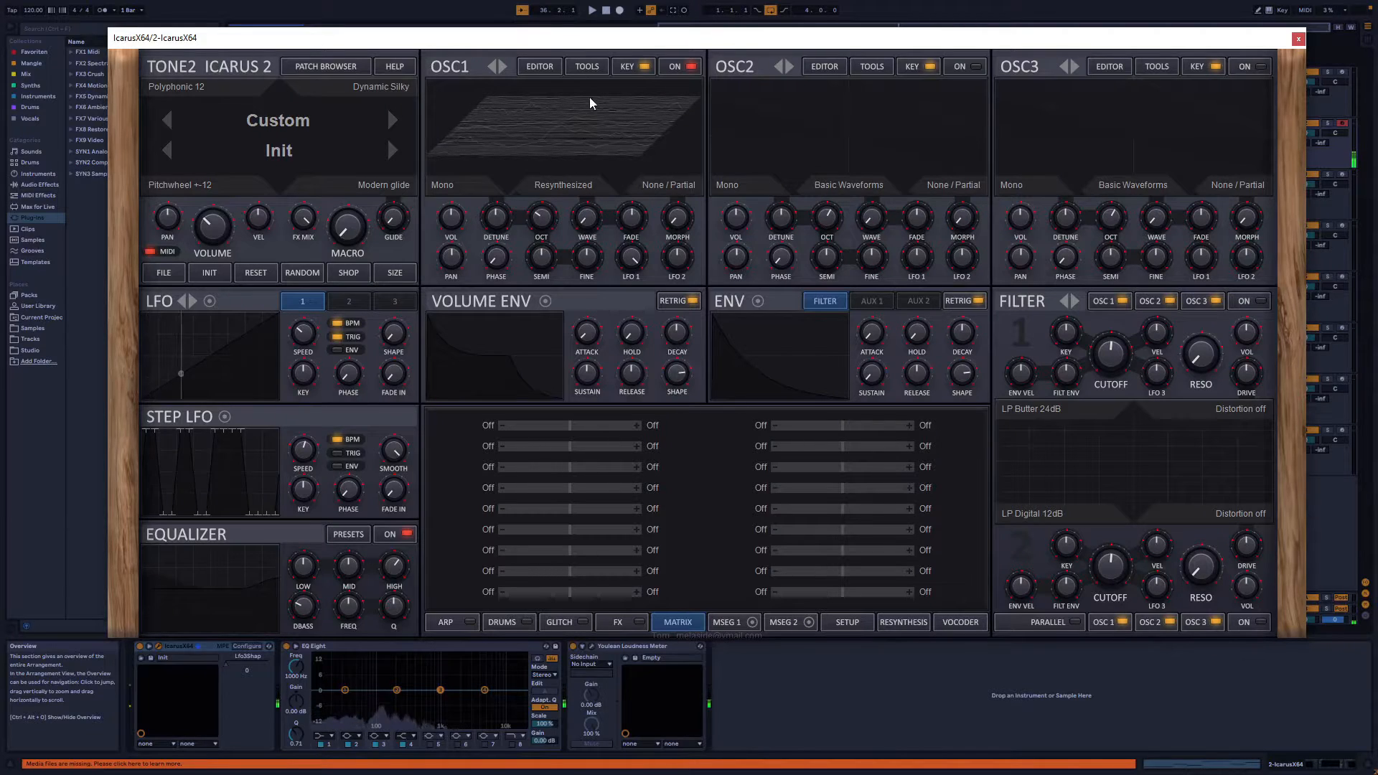
mouse_move(298, 330)
mouse_down()
mouse_move(294, 357)
mouse_move(307, 345)
mouse_up()
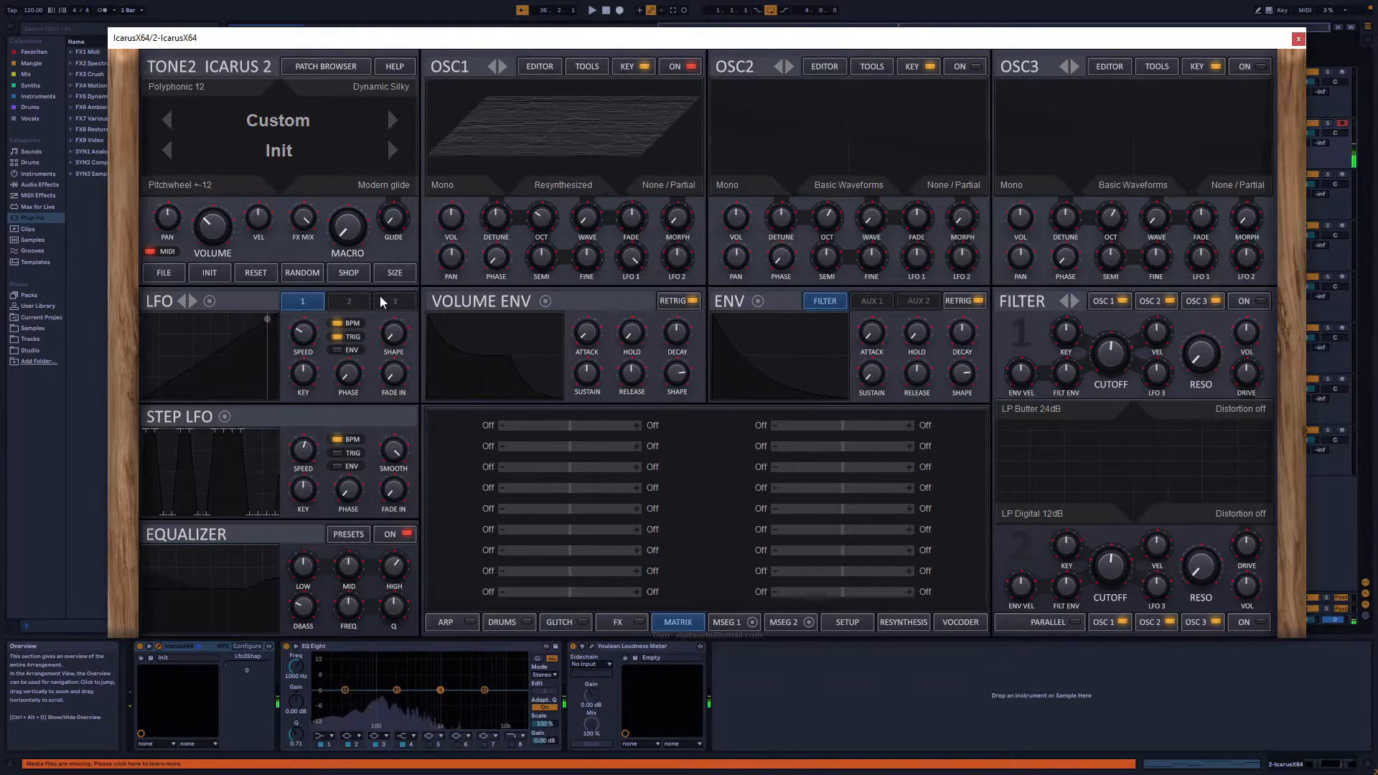
Resynthesize HandApplause01 (15).wav in OSC1 with the mode for noisy sounds and return to the main synth view
click(540, 66)
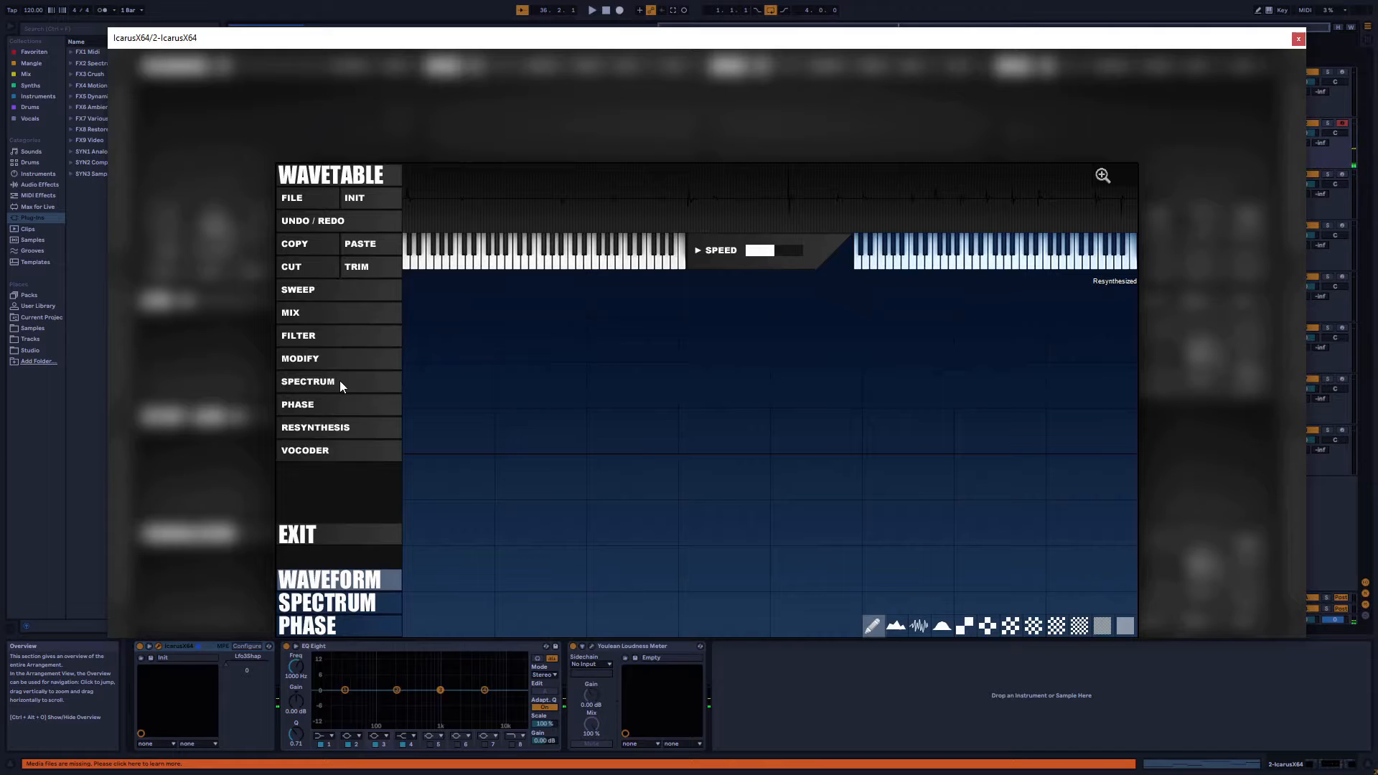
click(318, 430)
click(392, 495)
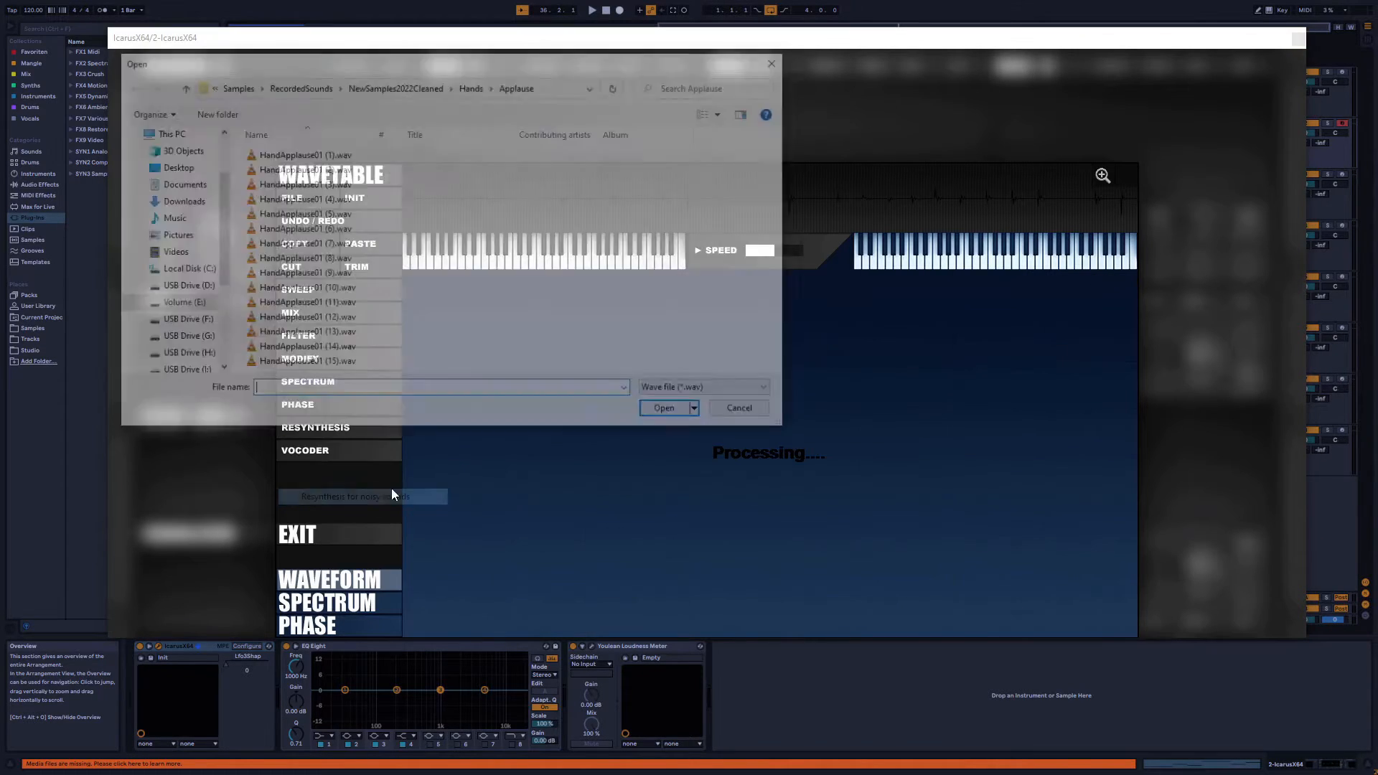
double_click(329, 361)
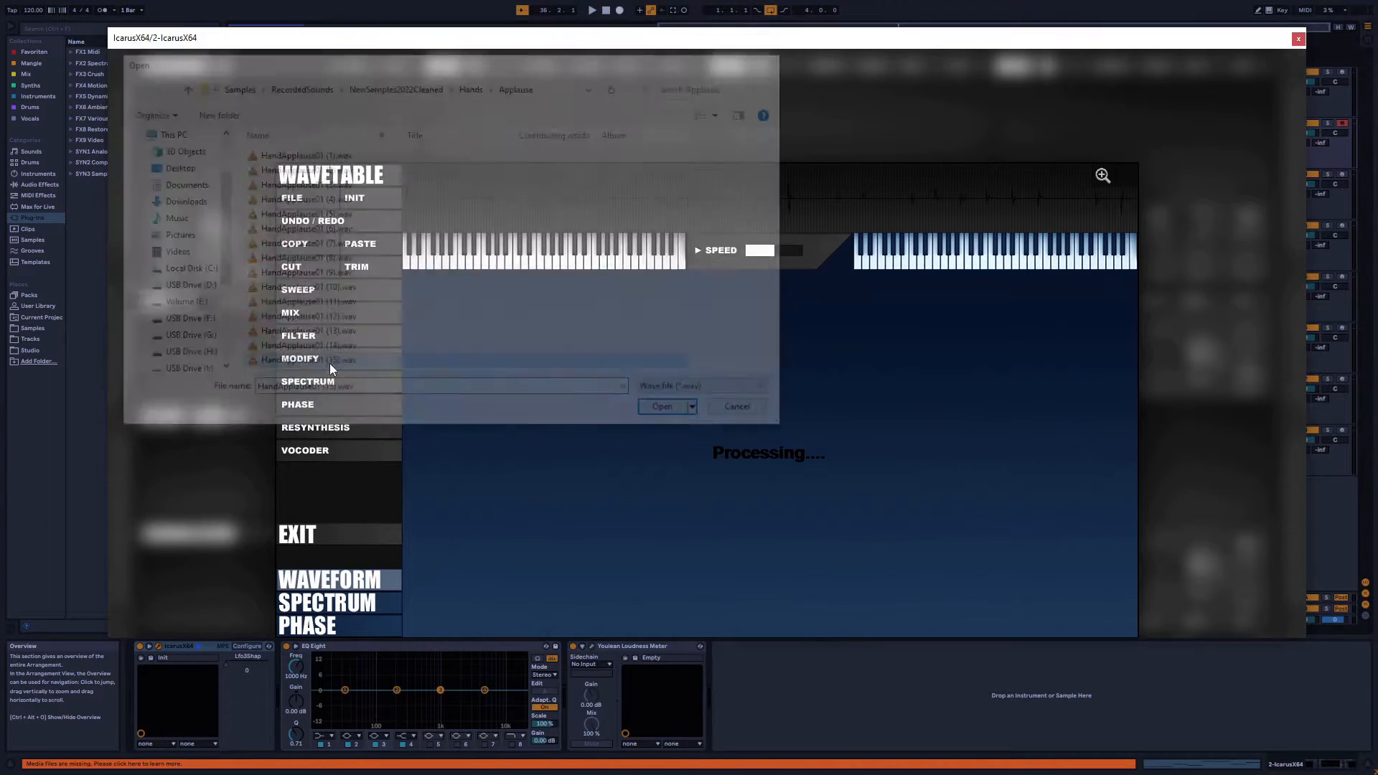
click(303, 537)
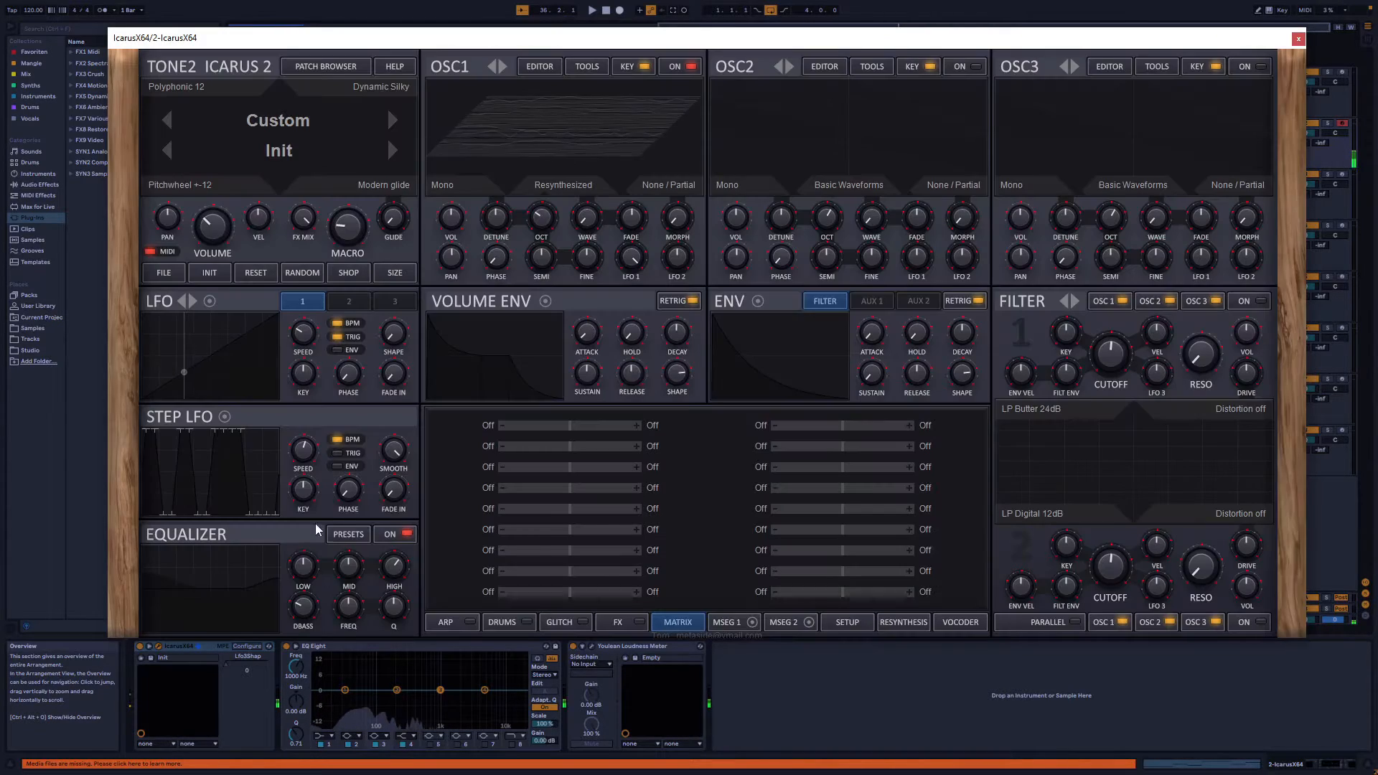
Load HandApplause01 (15).wav into the OSC1 wavetable with Vocoder Silky and return to the main synth view
click(545, 67)
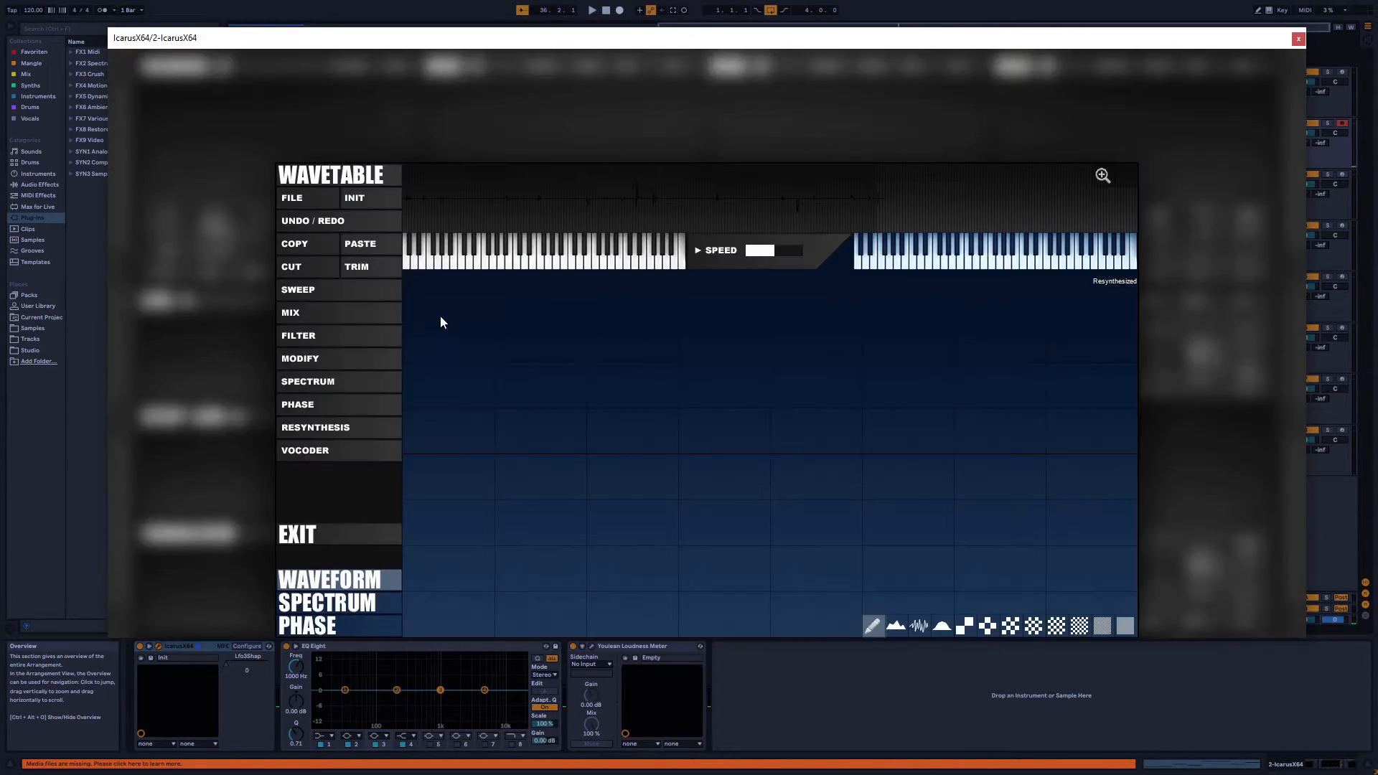
click(309, 453)
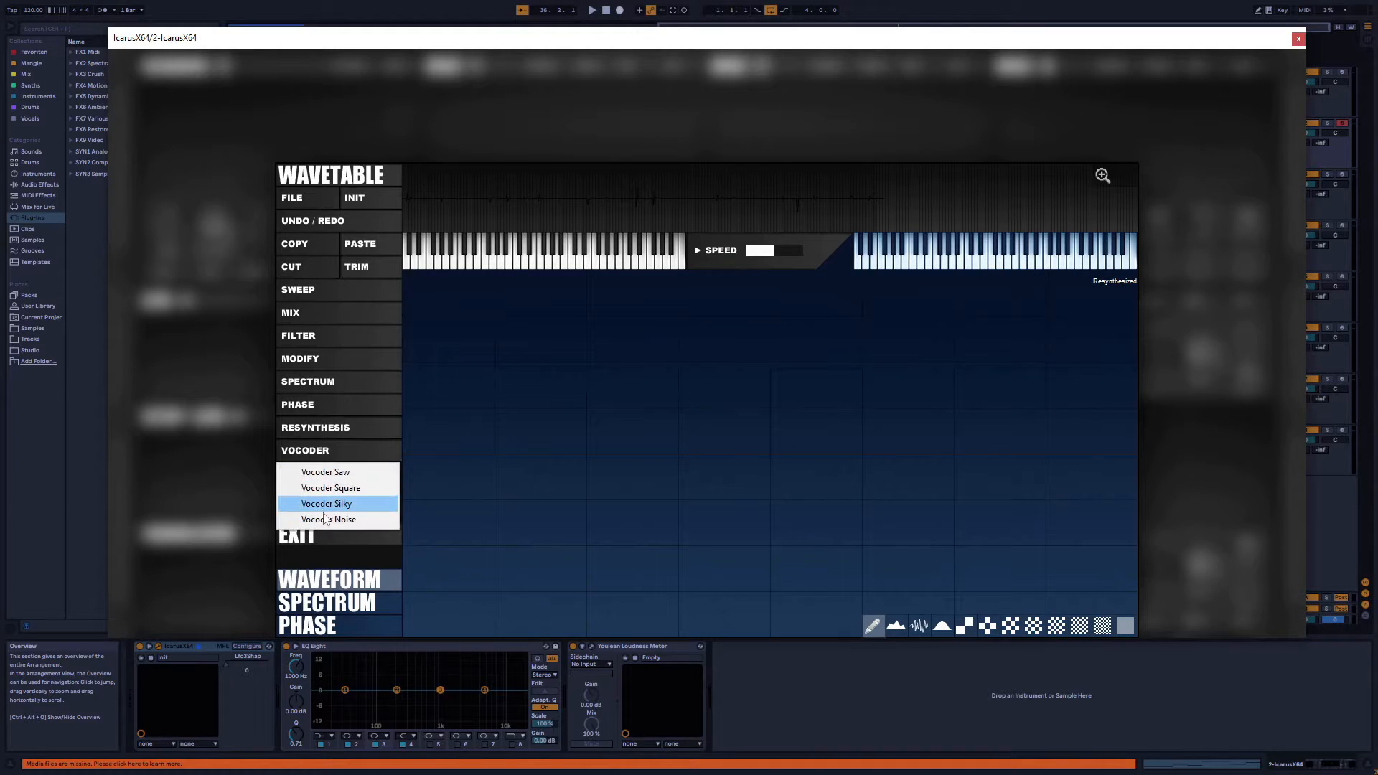
click(324, 501)
double_click(317, 362)
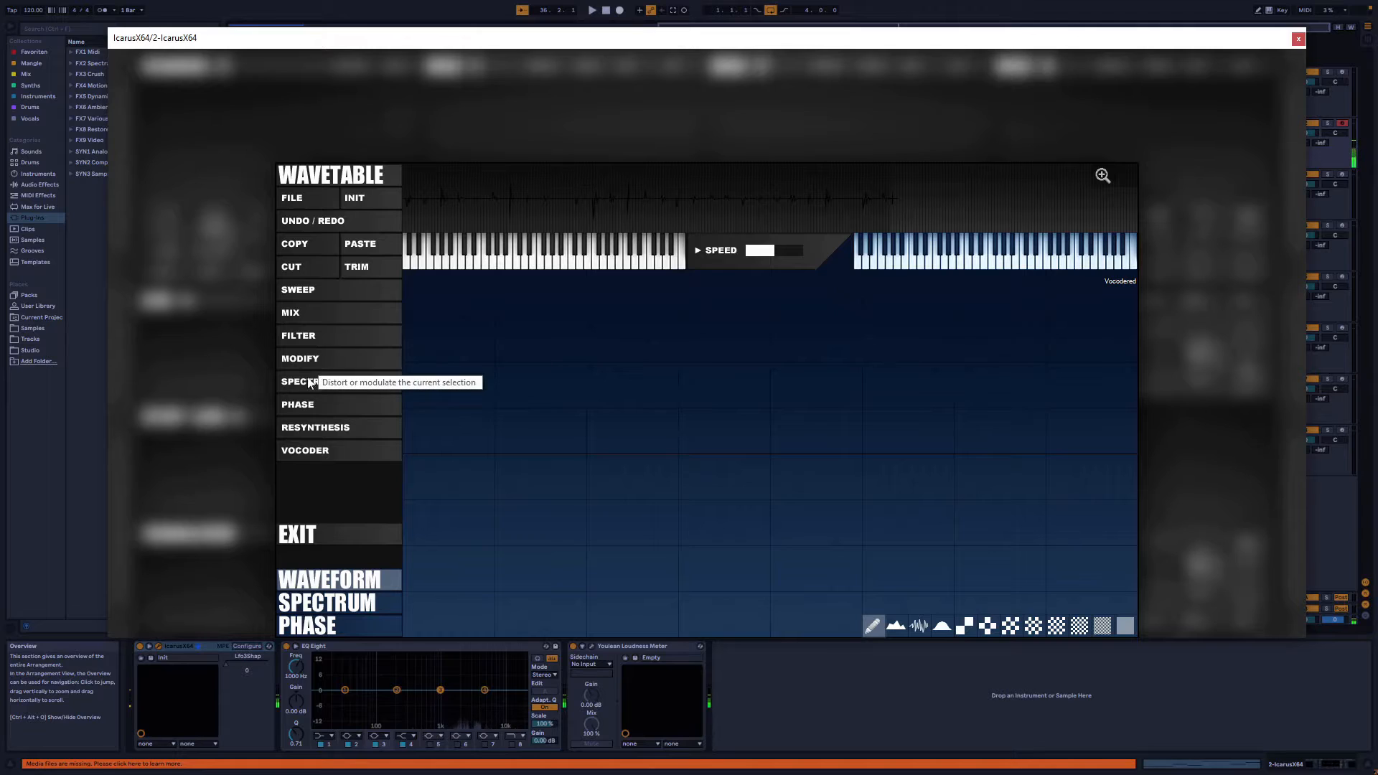
click(298, 537)
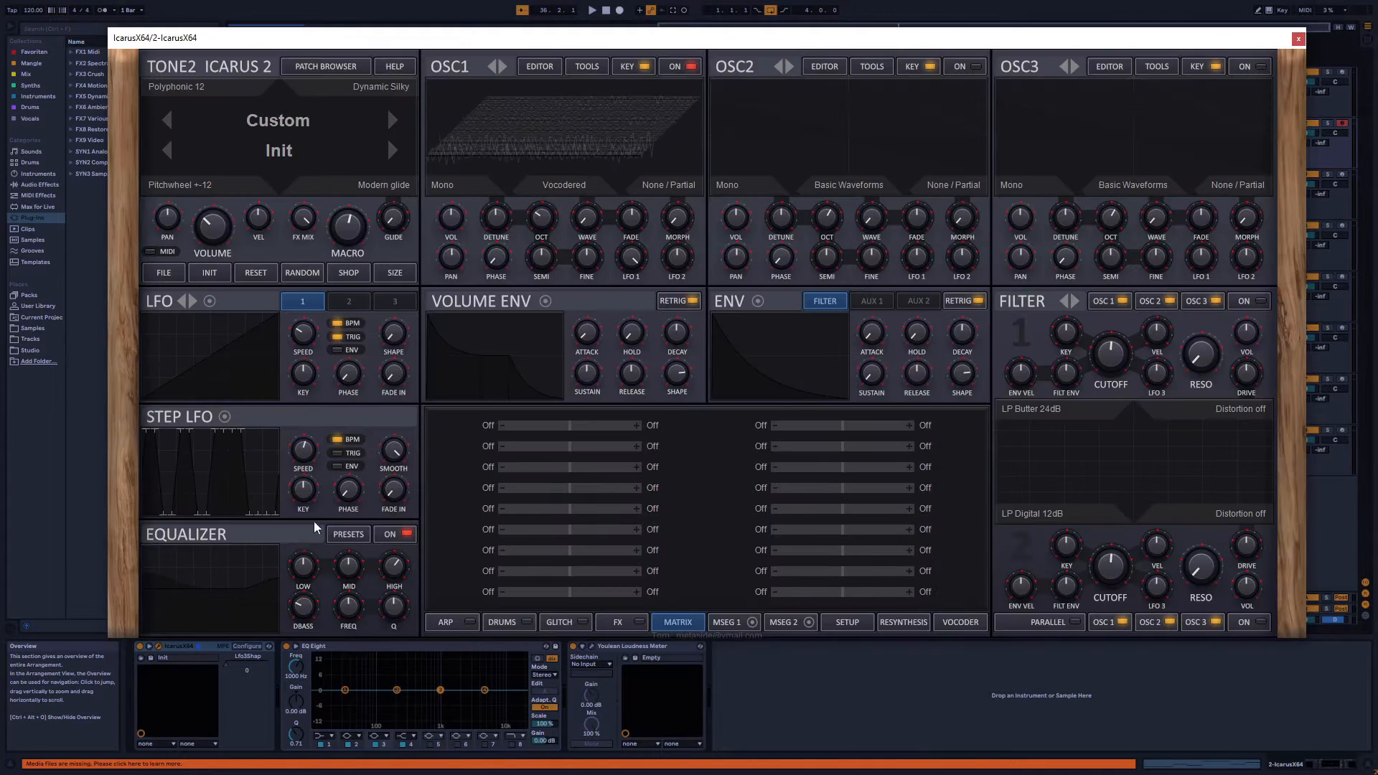
Resynthesize the first sample from the Hands > Clap folder in OSC1 with the smart pitch snap mode
click(539, 66)
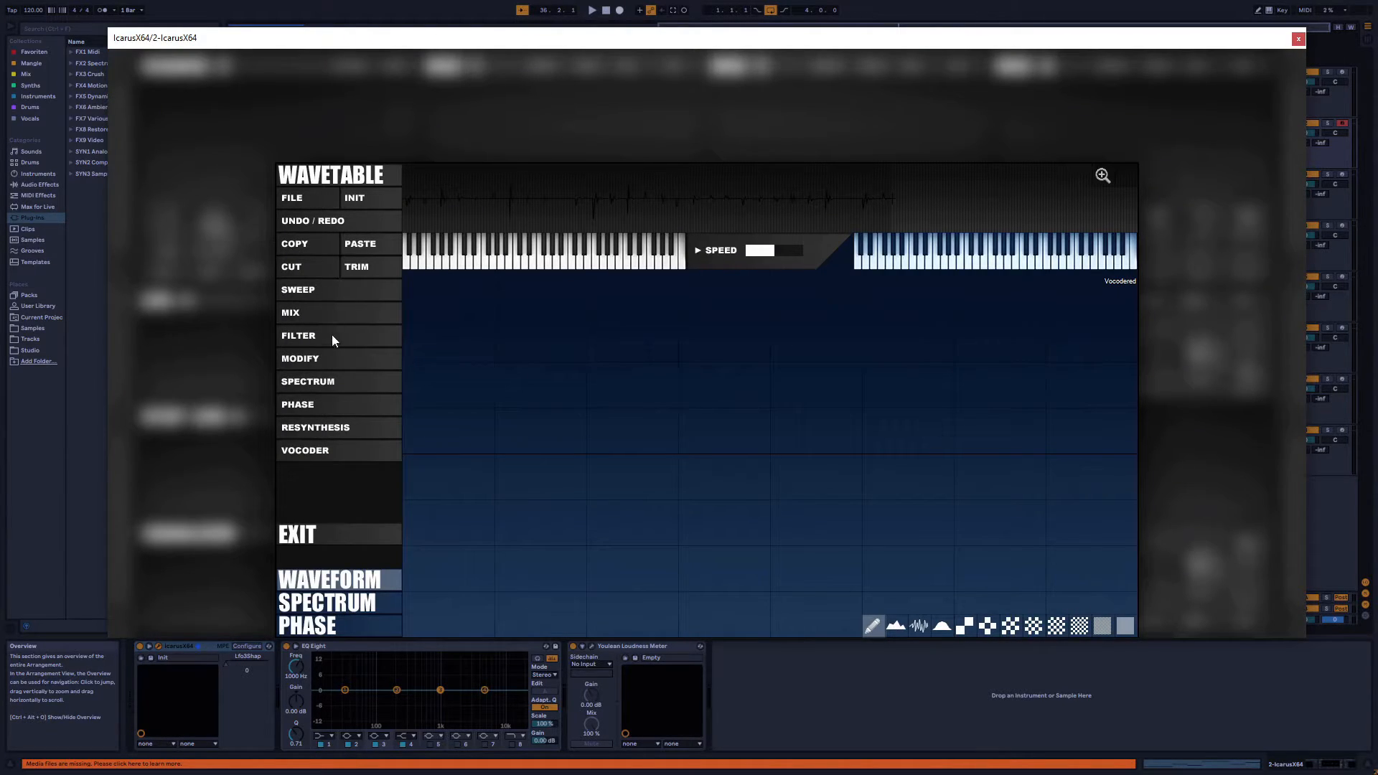
click(316, 427)
click(331, 445)
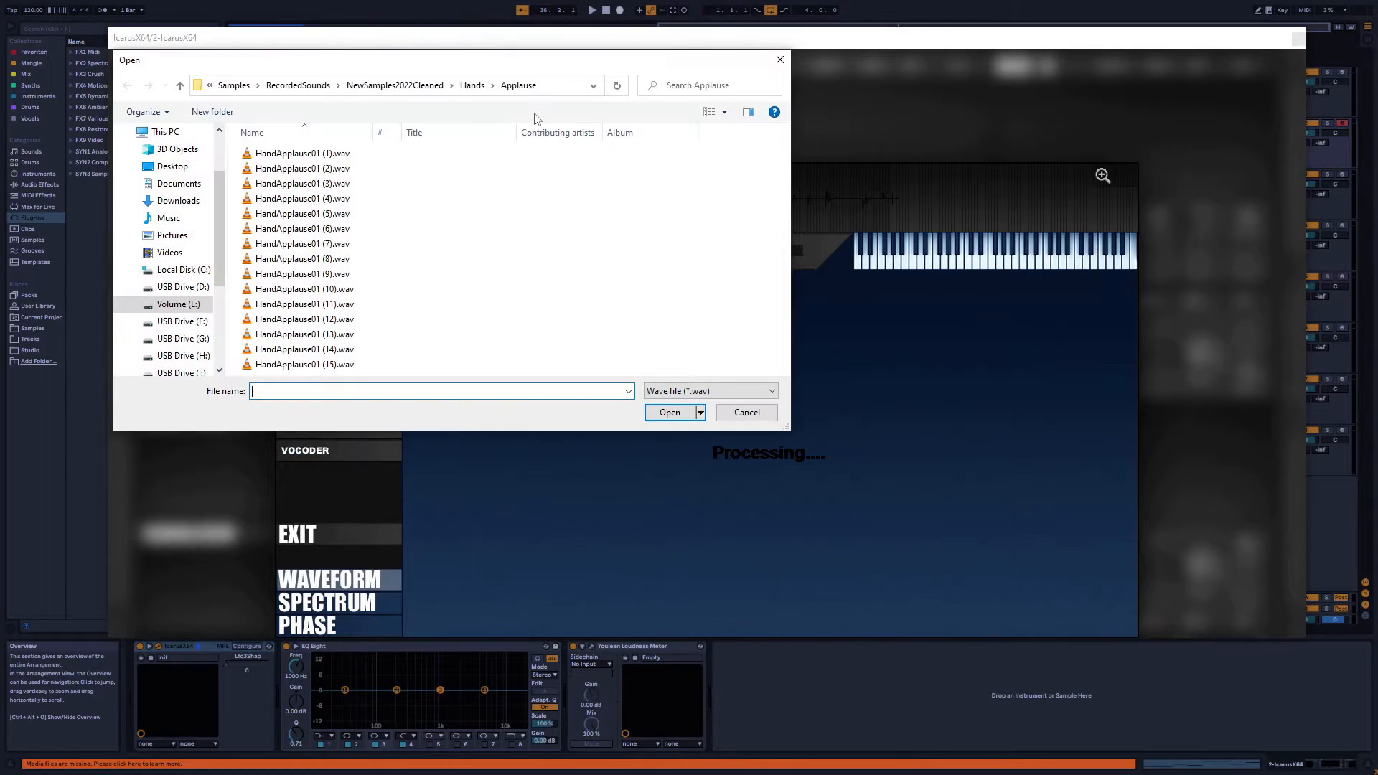
click(472, 85)
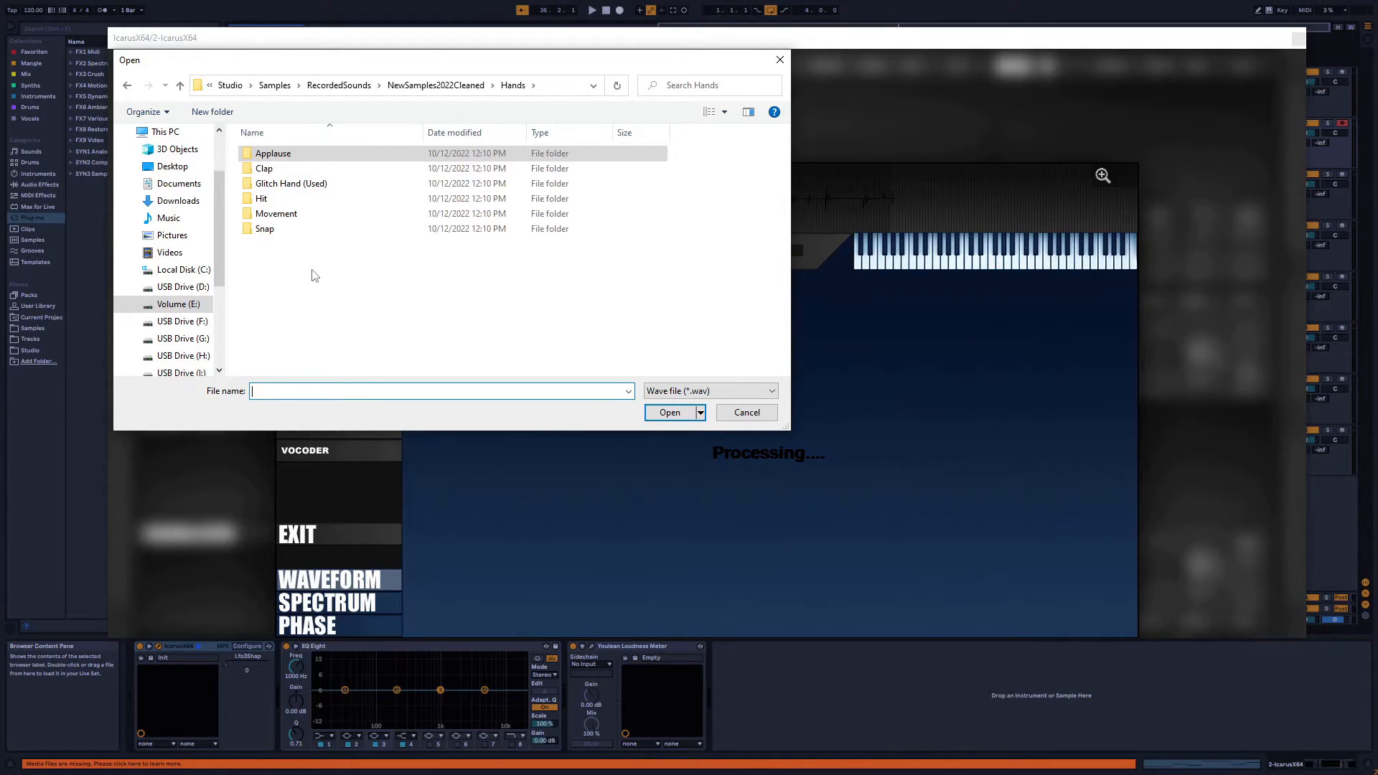
click(266, 172)
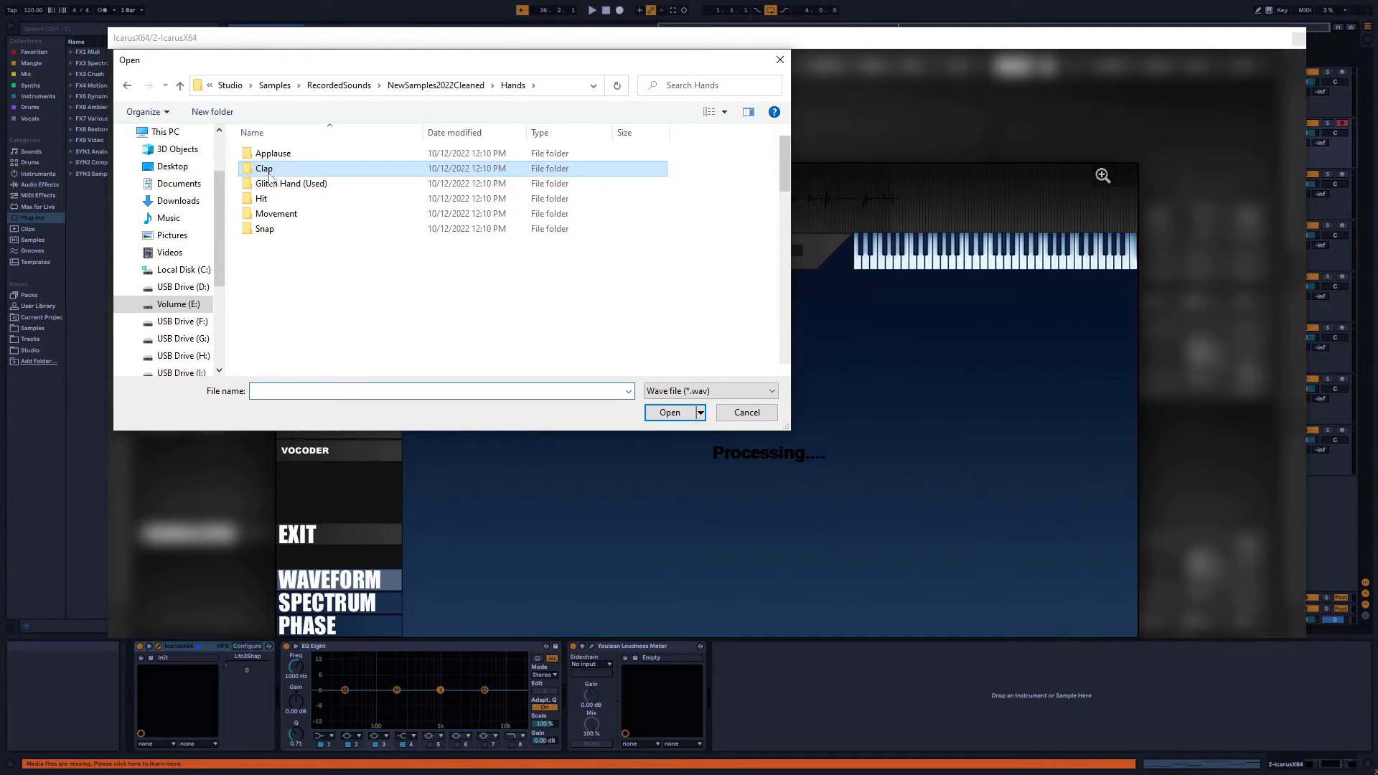
double_click(308, 155)
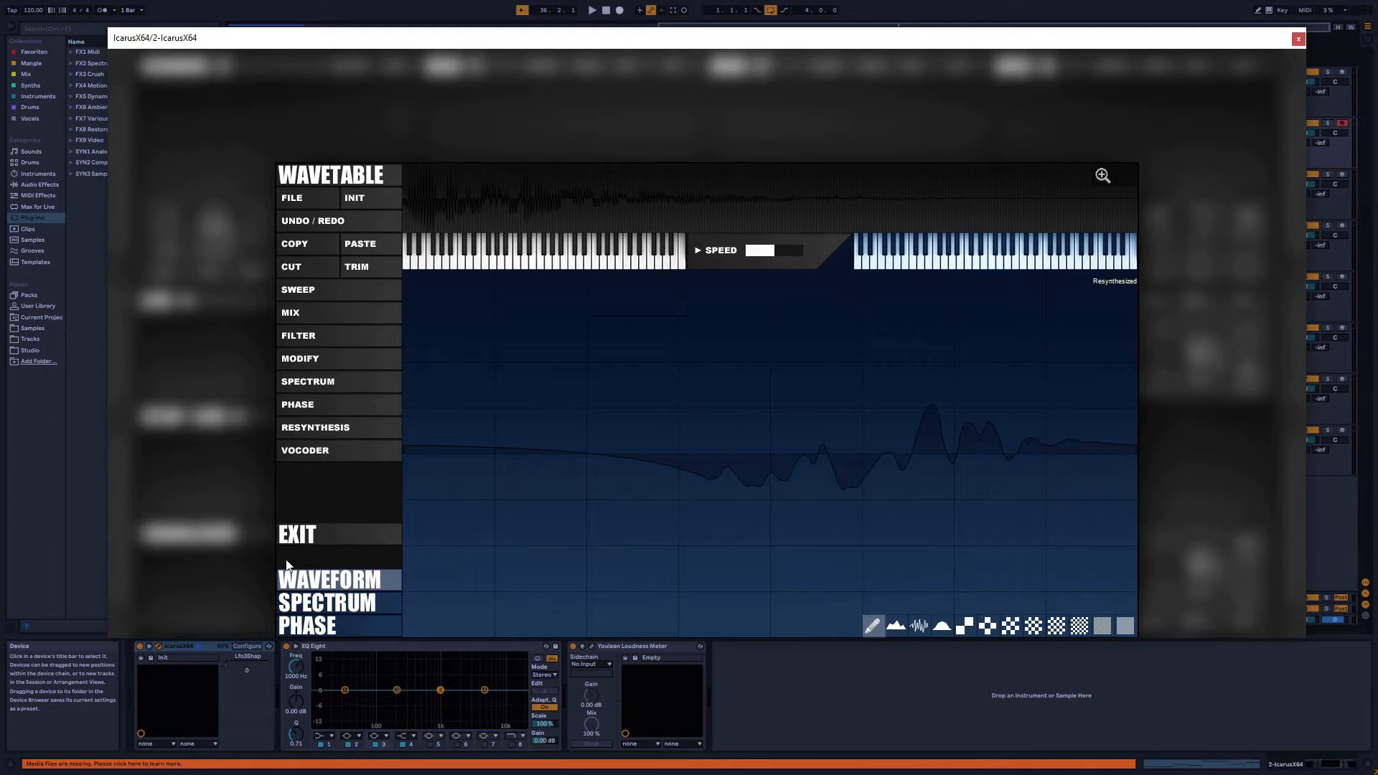
click(292, 538)
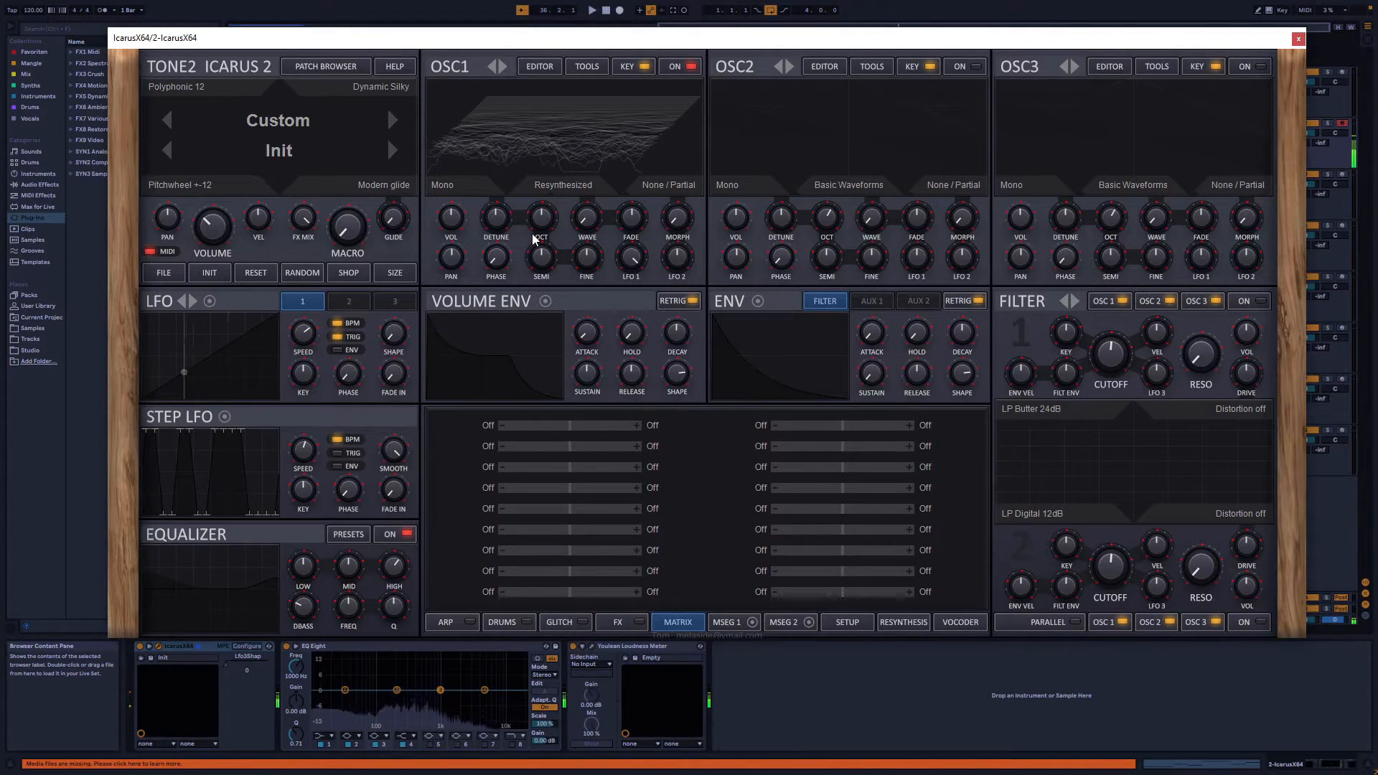
click(542, 65)
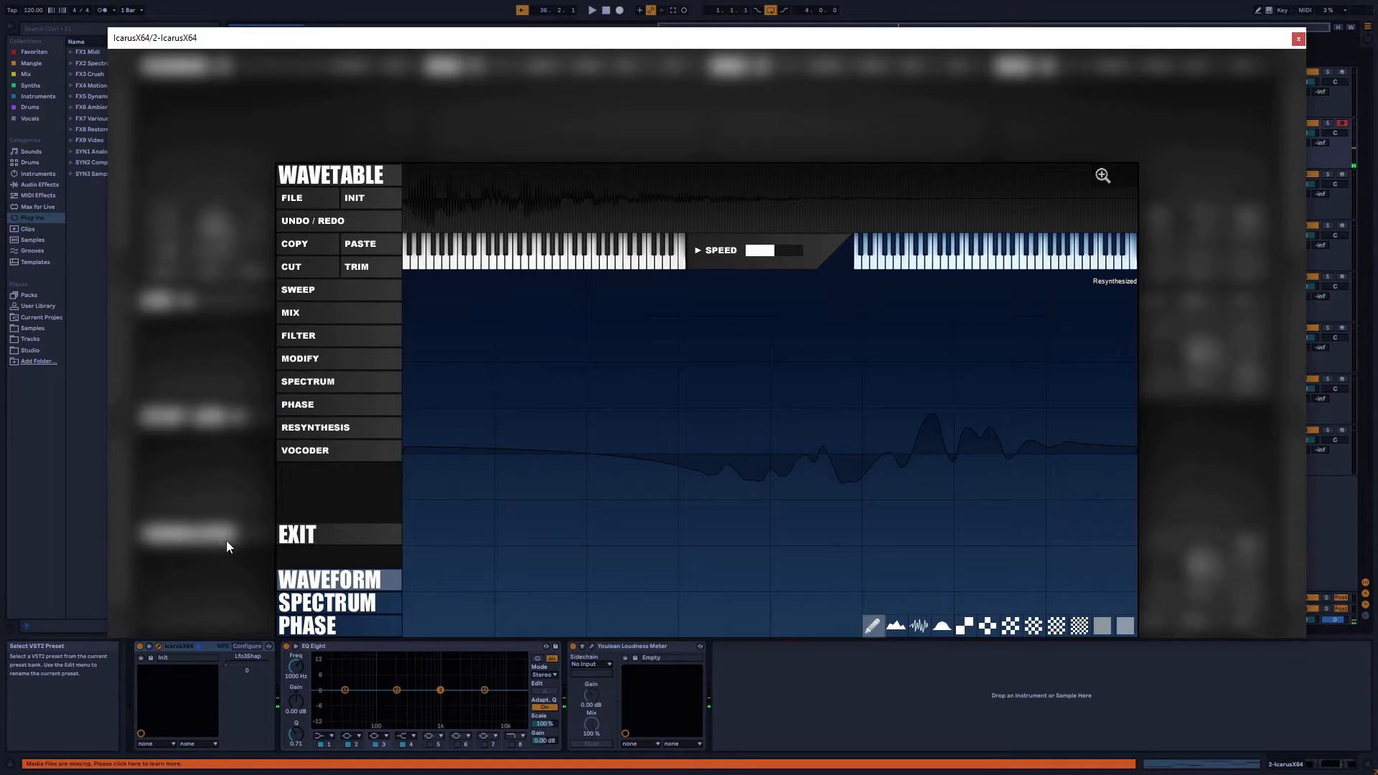
click(298, 537)
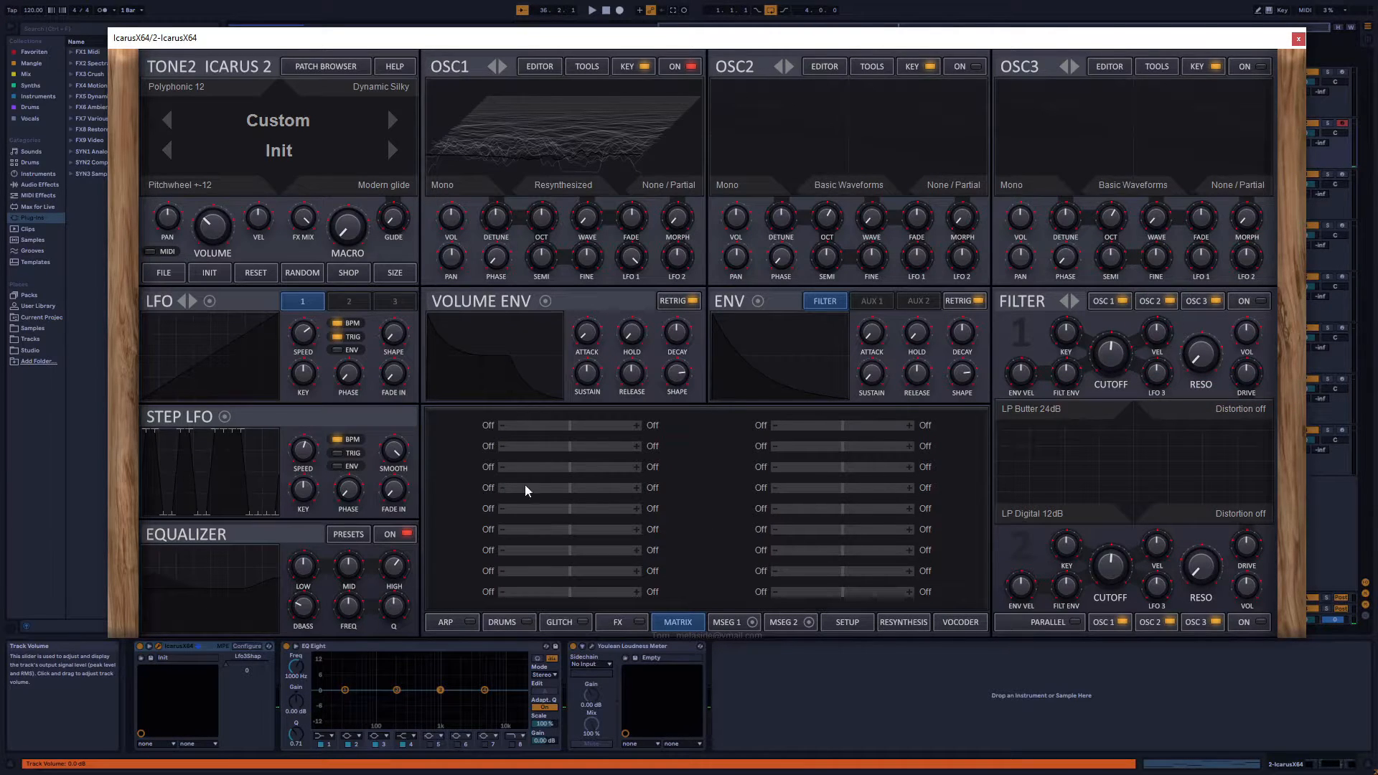
Load the first sample from the Clap folder into the OSC1 wavetable with Vocoder Noise and leave the wavetable editor
click(538, 69)
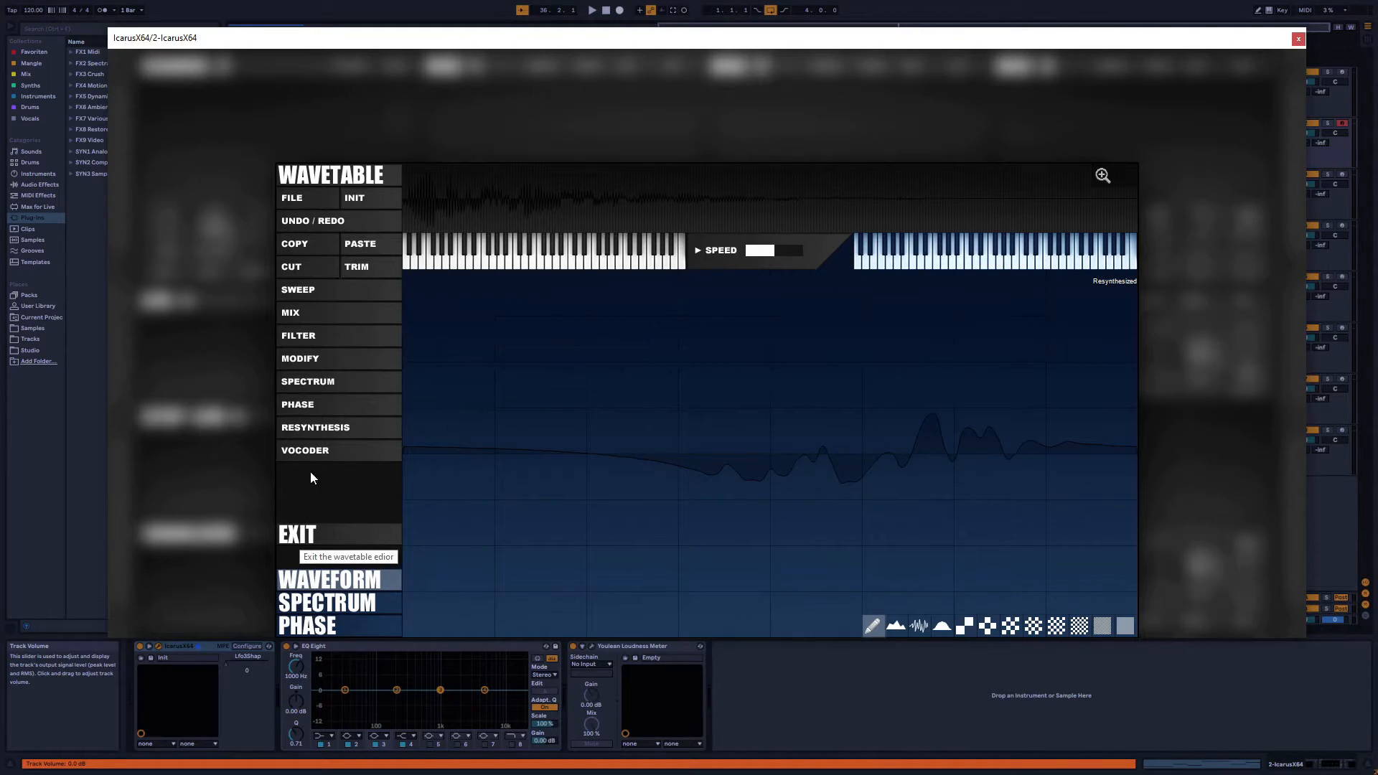
click(319, 452)
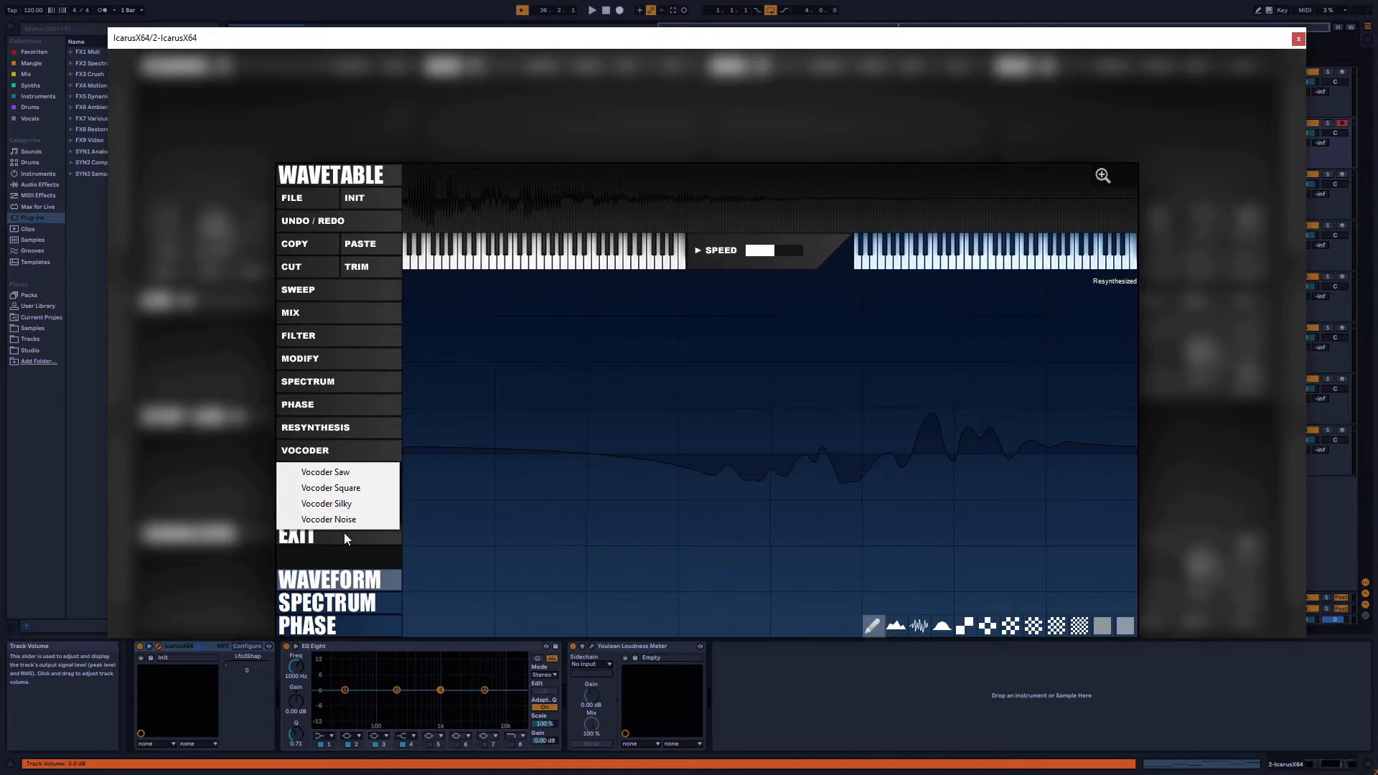
click(321, 521)
double_click(319, 159)
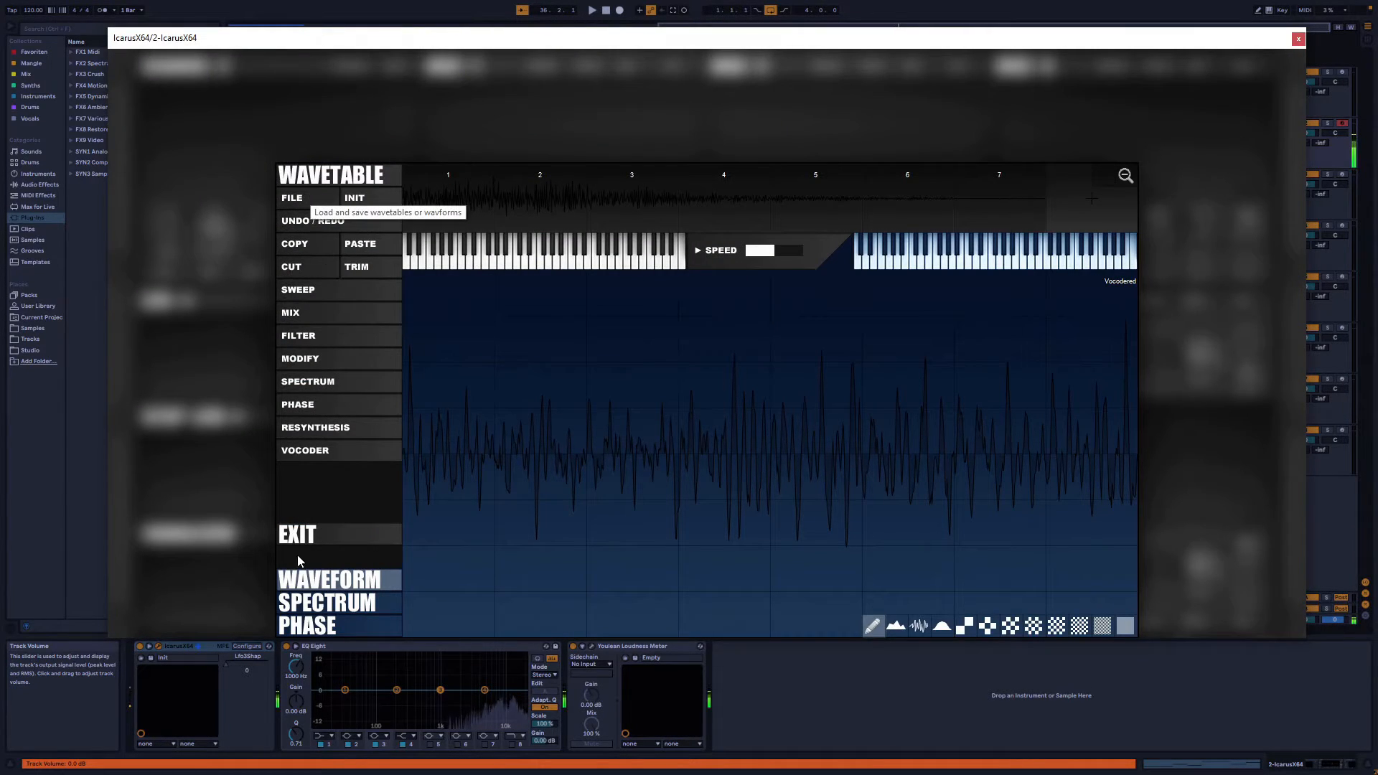
click(301, 533)
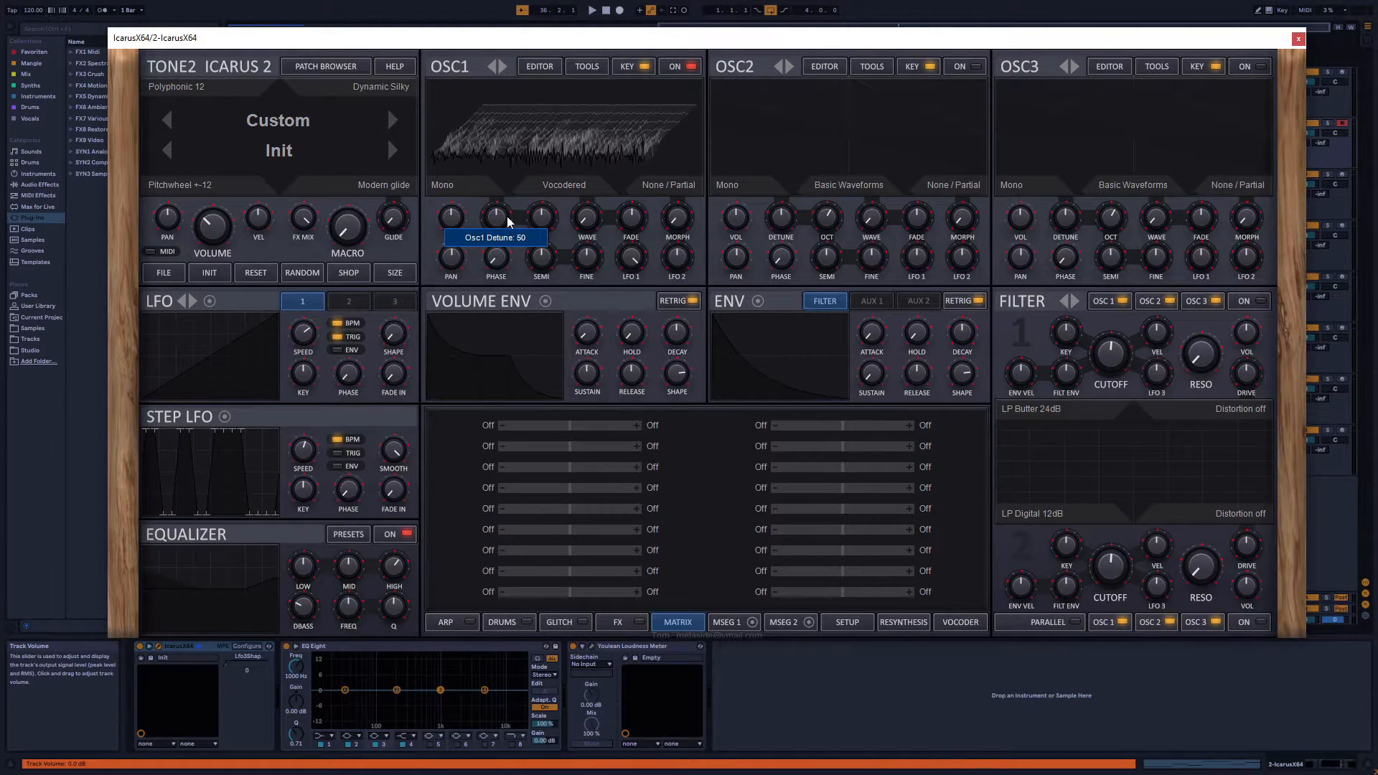
Lower the OSC1 octave and resynthesize a sample in OSC1 with the mode for noisy sounds
drag(557, 225, 545, 239)
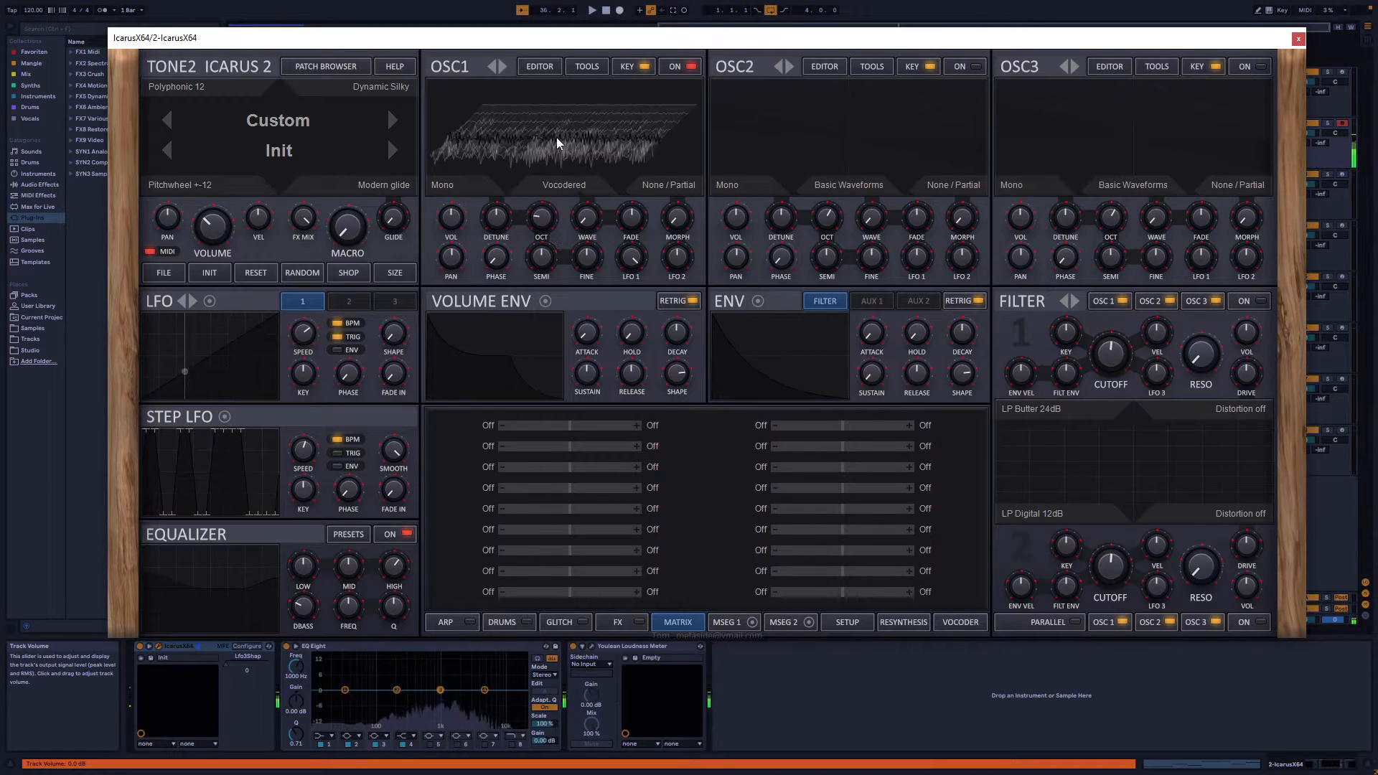
click(538, 66)
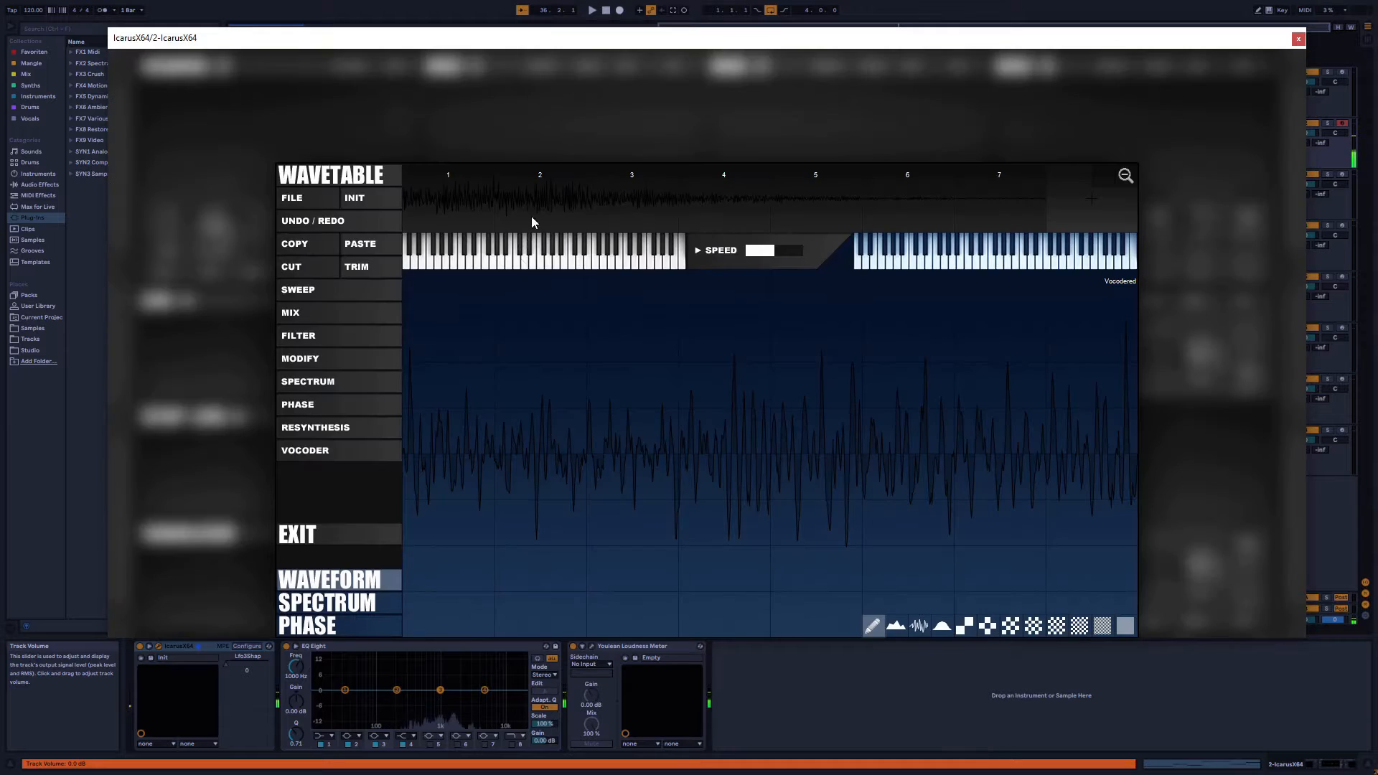
click(325, 430)
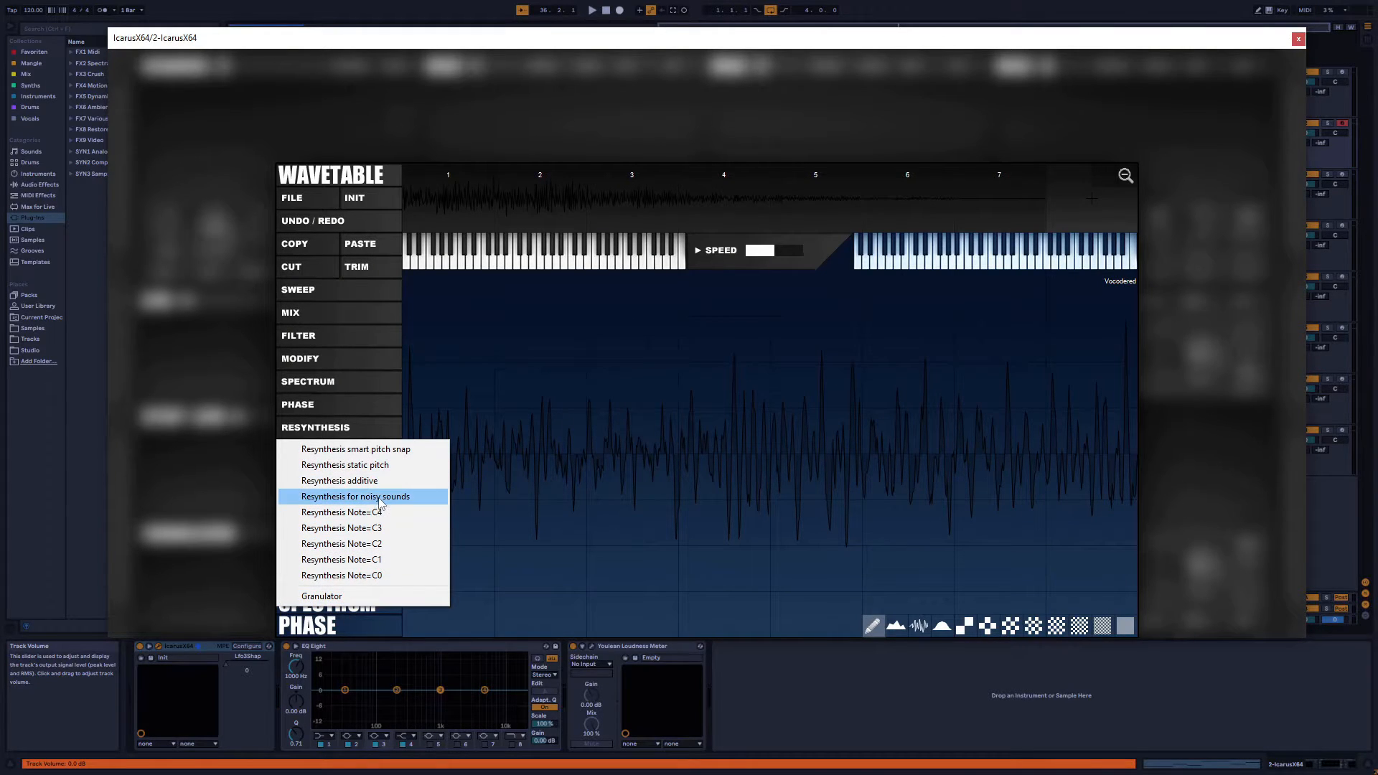
click(355, 496)
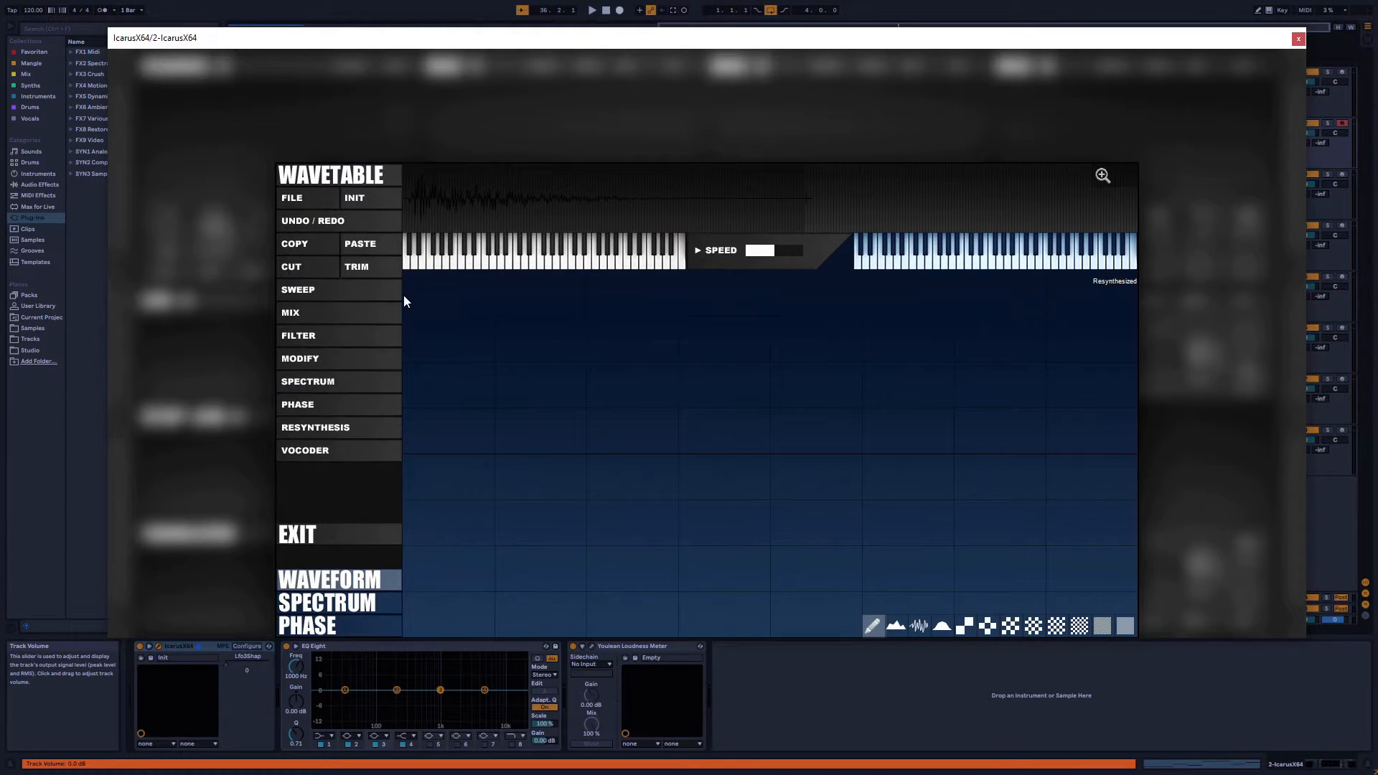
Leave the wavetable editor and raise the OSC1 octave in the main synth view
click(325, 429)
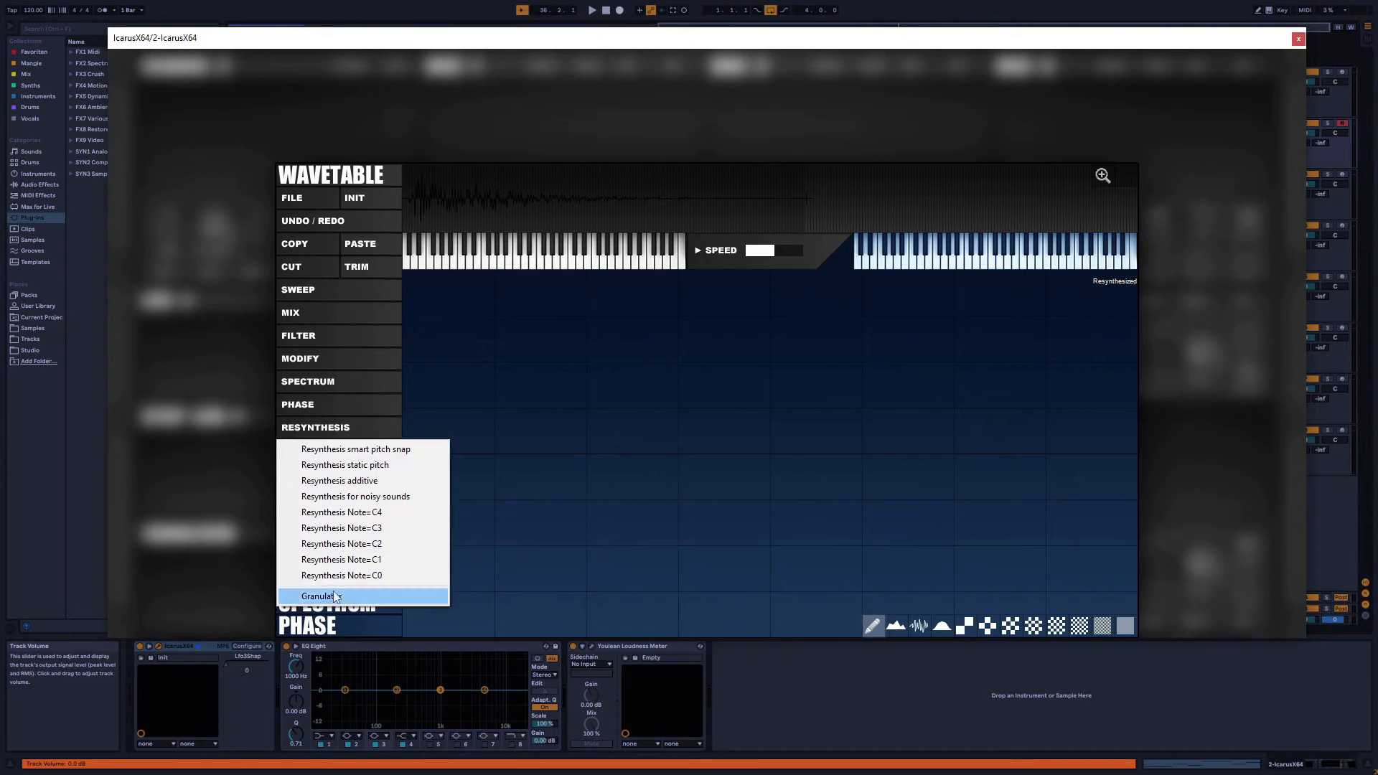
click(355, 183)
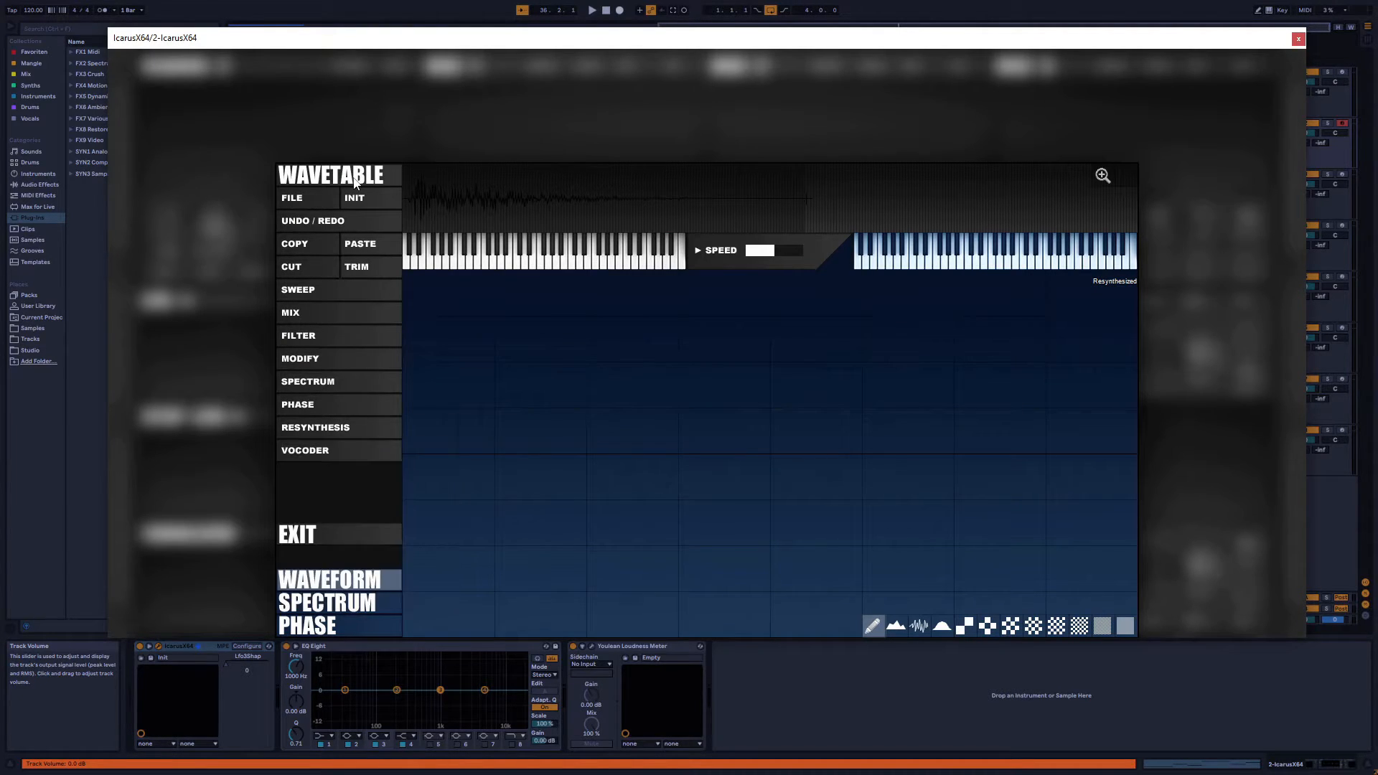
click(293, 538)
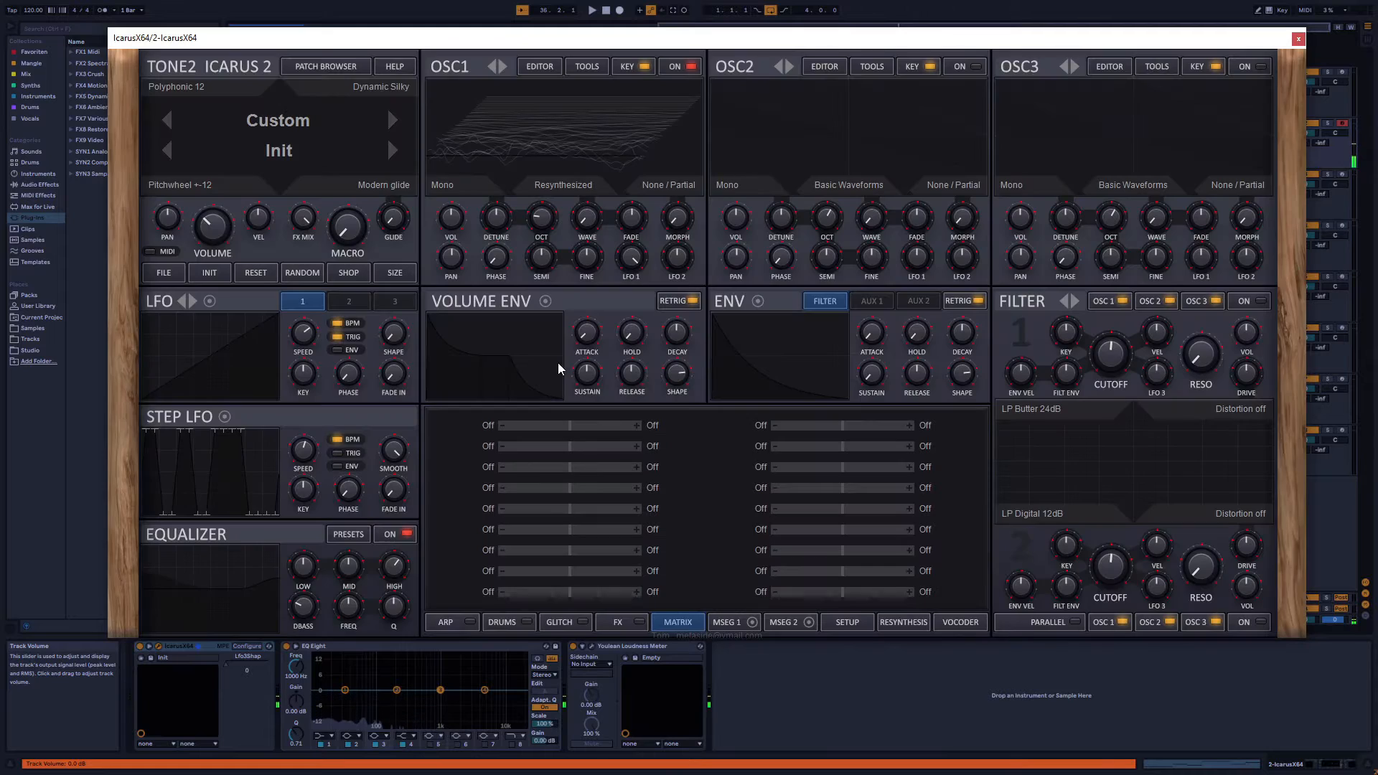
drag(549, 222, 550, 176)
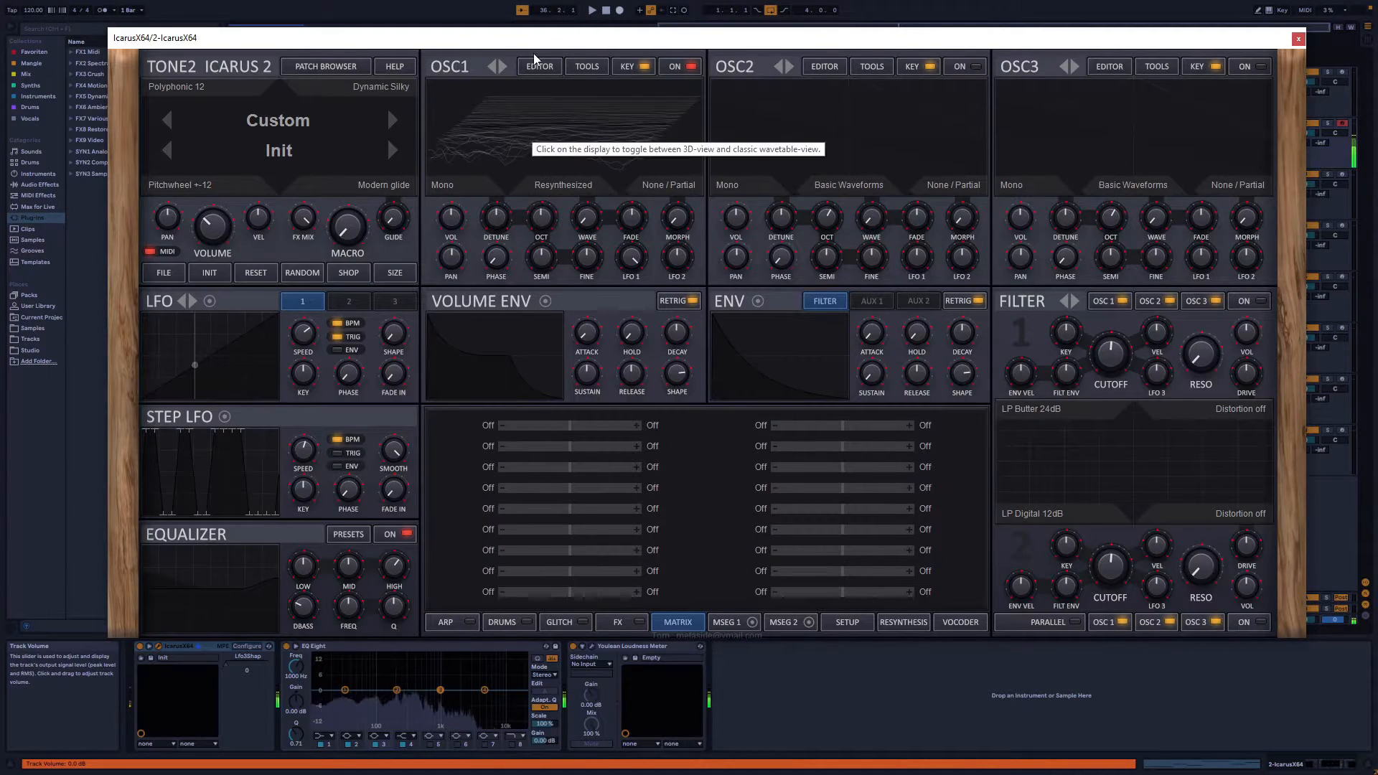
Resynthesize HandClap01 (1).wav in the OSC1 wavetable editor with the smart pitch snap mode
click(547, 68)
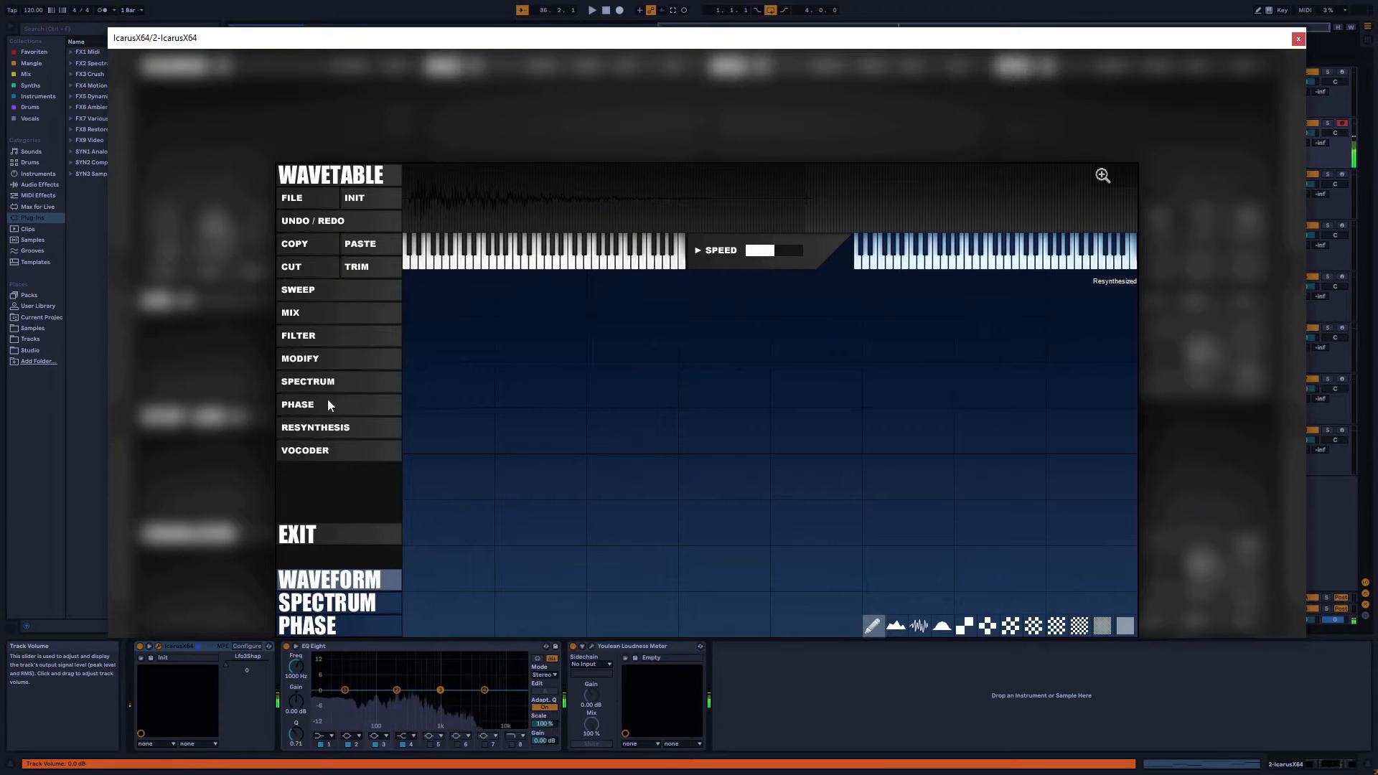
click(322, 428)
click(356, 449)
click(308, 160)
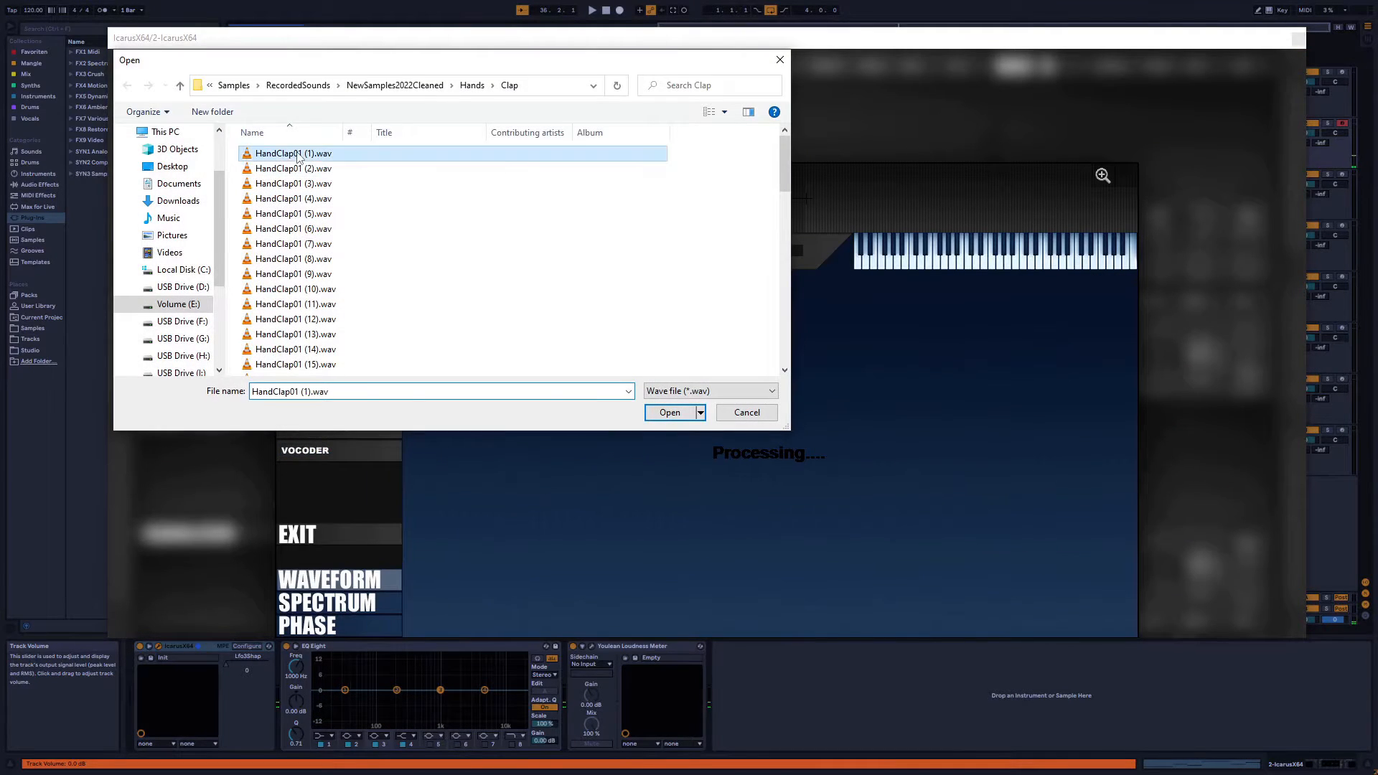
click(667, 409)
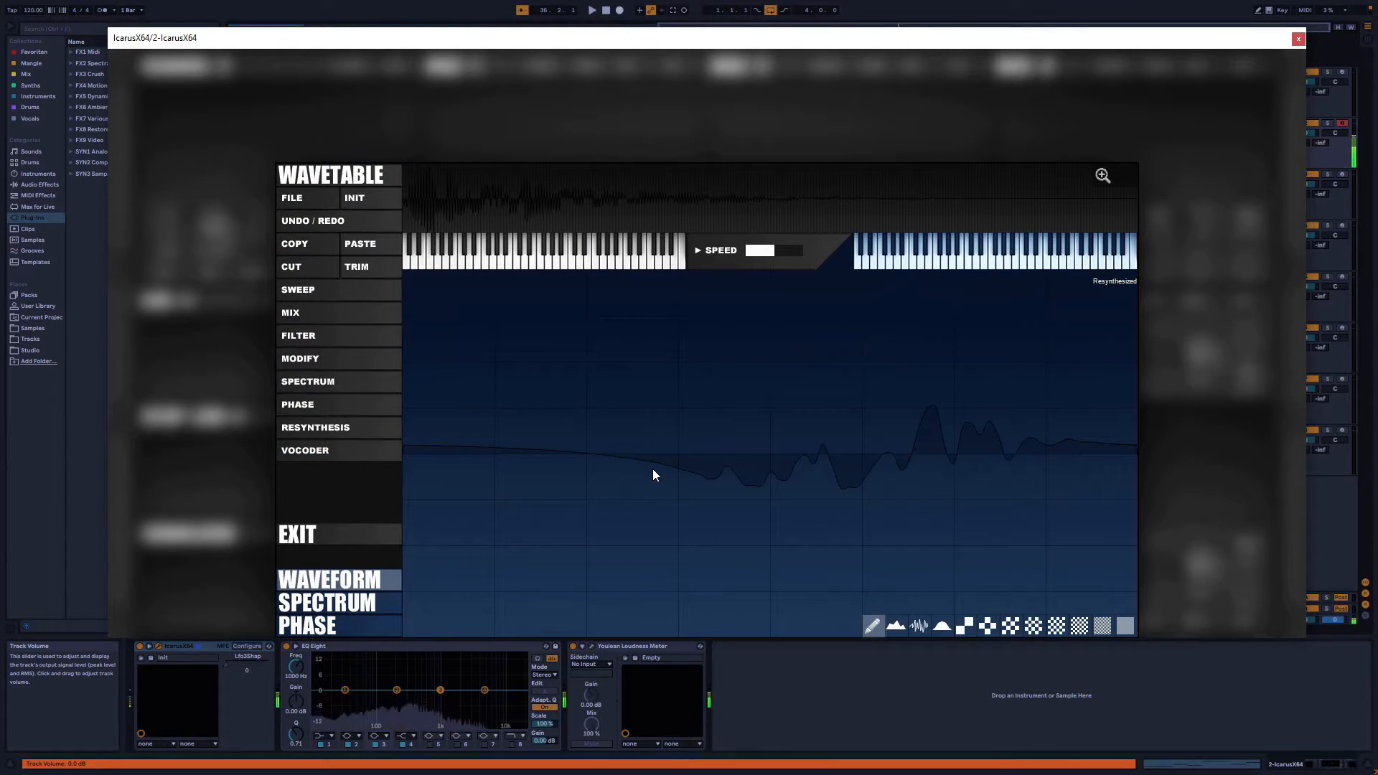
Resynthesize HandClap01 (1).wav in OSC1 with the static pitch mode
click(300, 431)
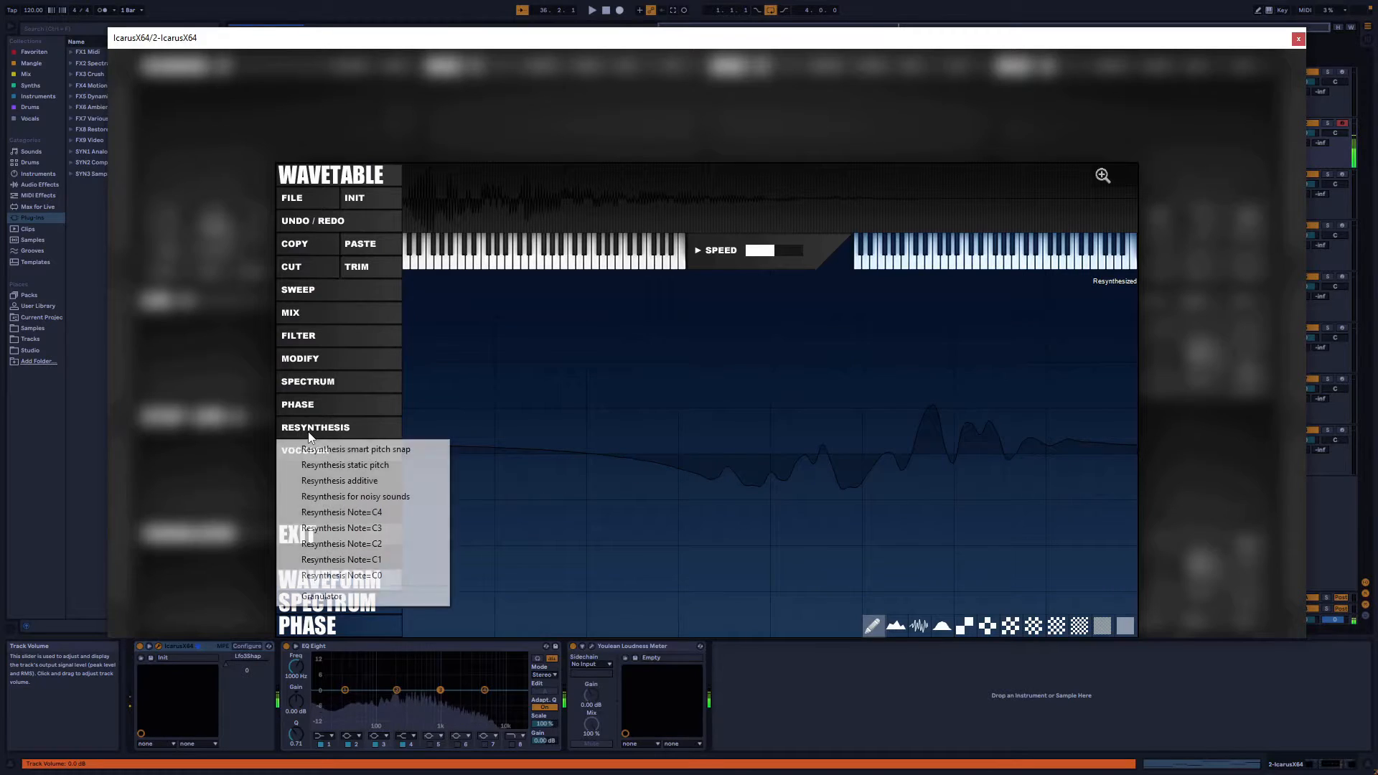
click(341, 465)
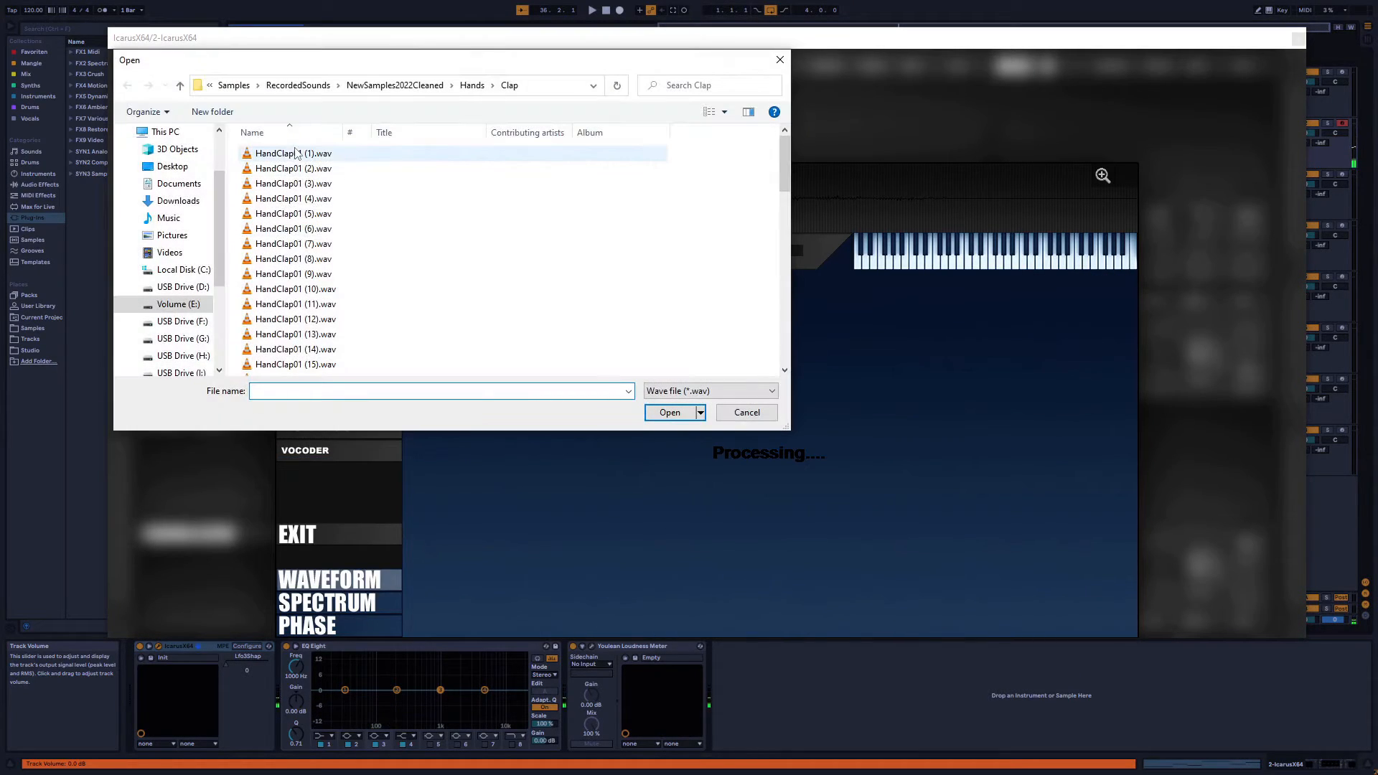
double_click(295, 157)
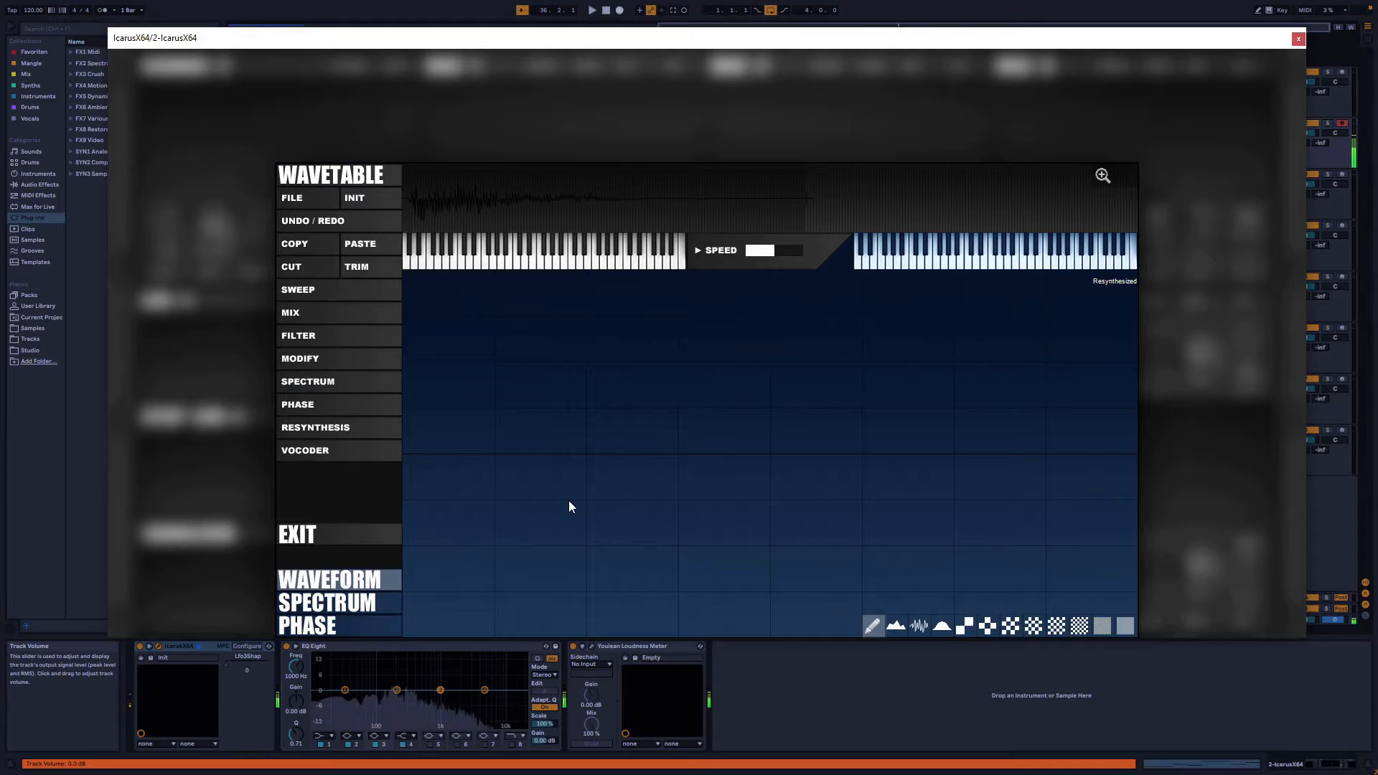
Resynthesize a HandClap01 sample in OSC1 with the additive mode and return to the main synth view
click(345, 431)
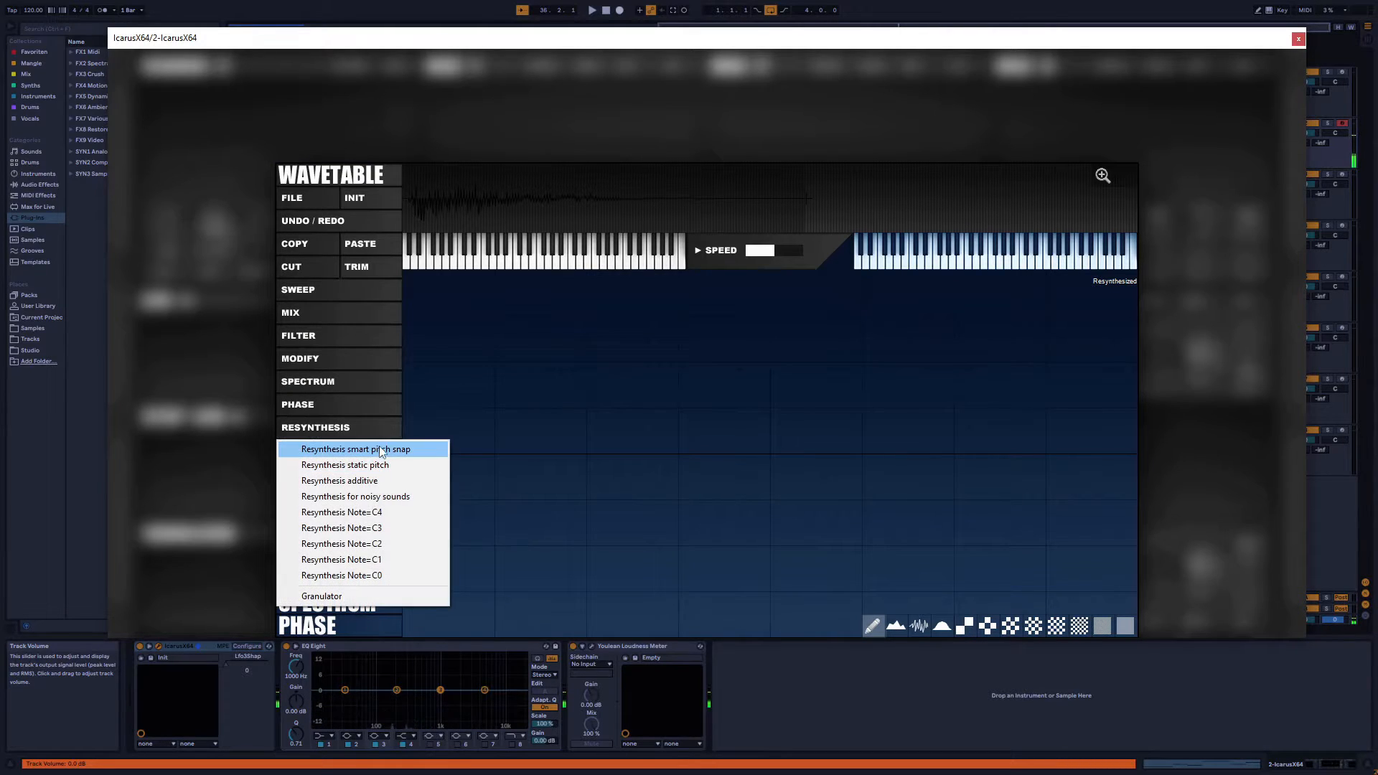
click(364, 480)
double_click(300, 169)
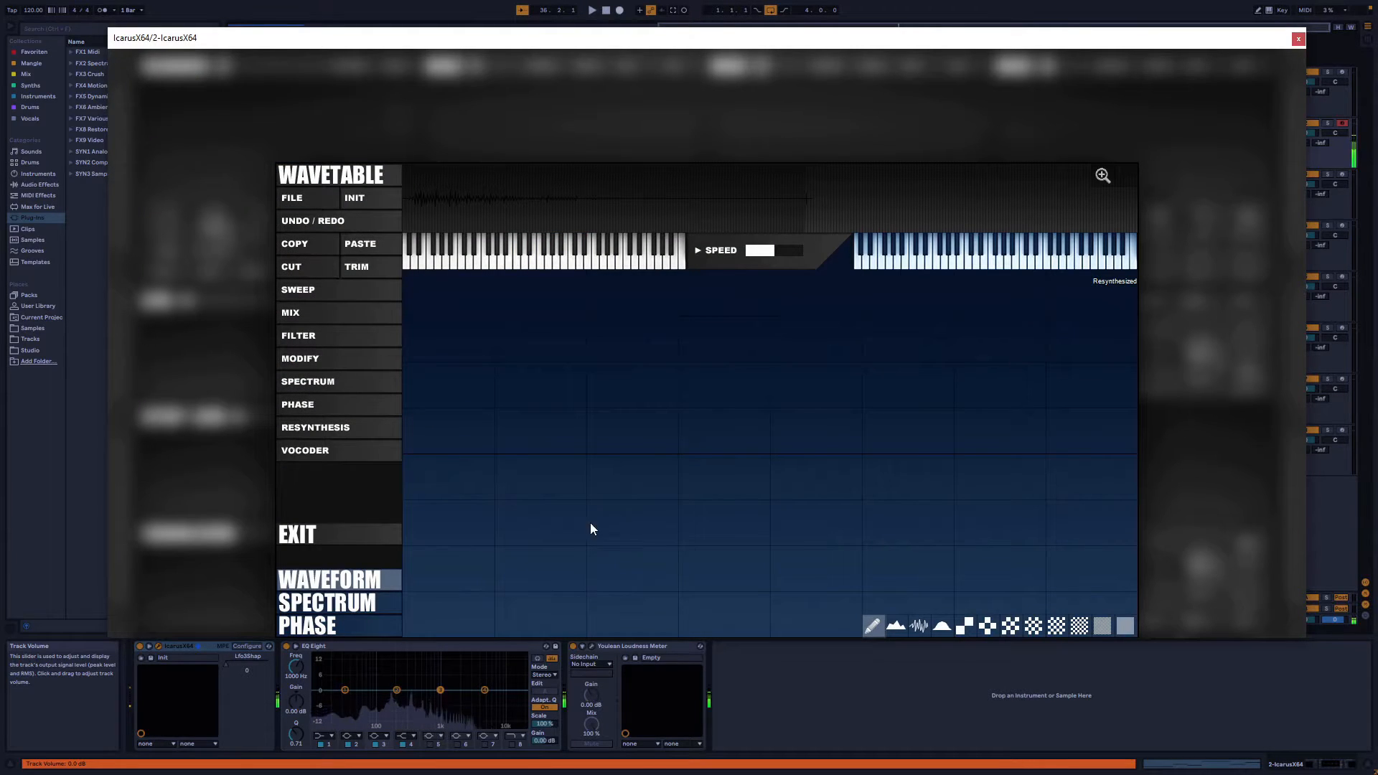
click(294, 536)
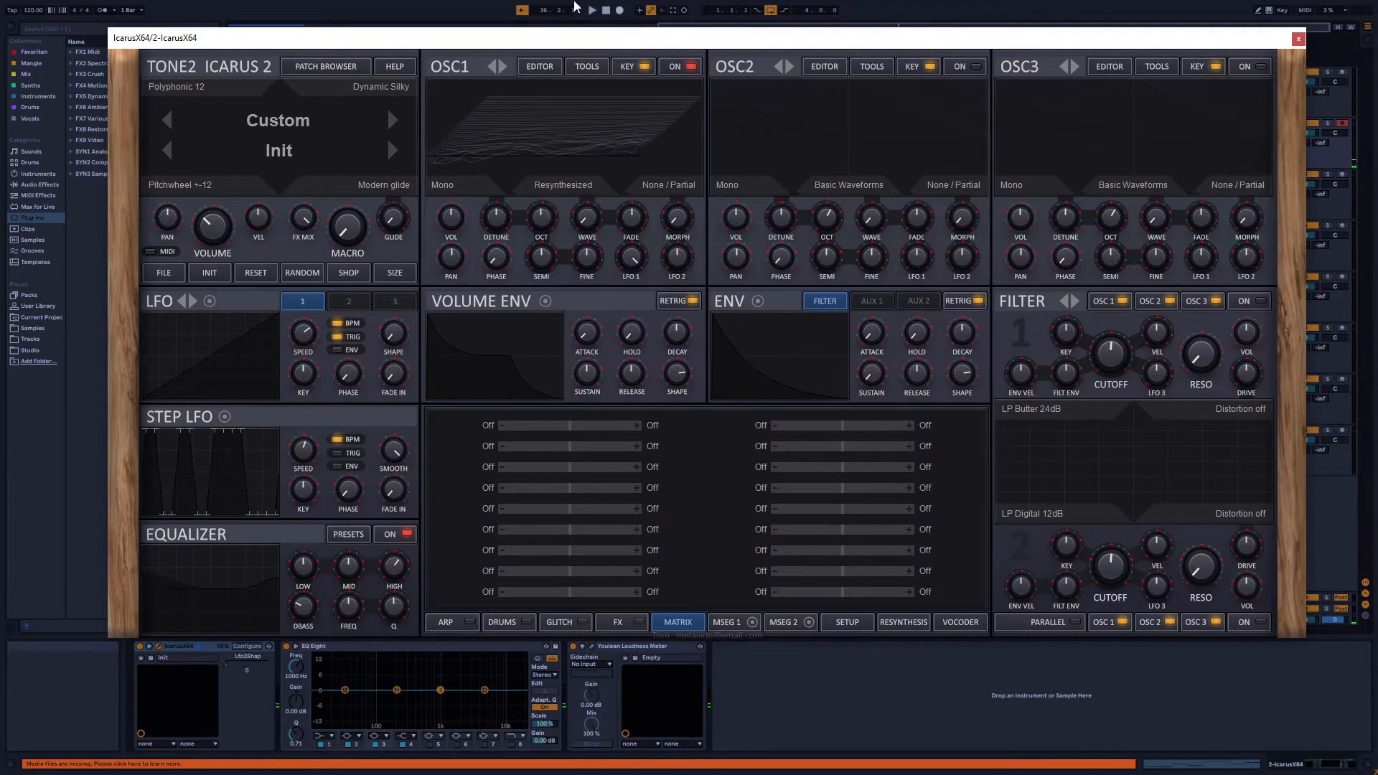
Resynthesize WaterBubble01 (1).wav from the Water > WaterBubbles folder in OSC1 with smart pitch snap and return to the main synth view
click(542, 68)
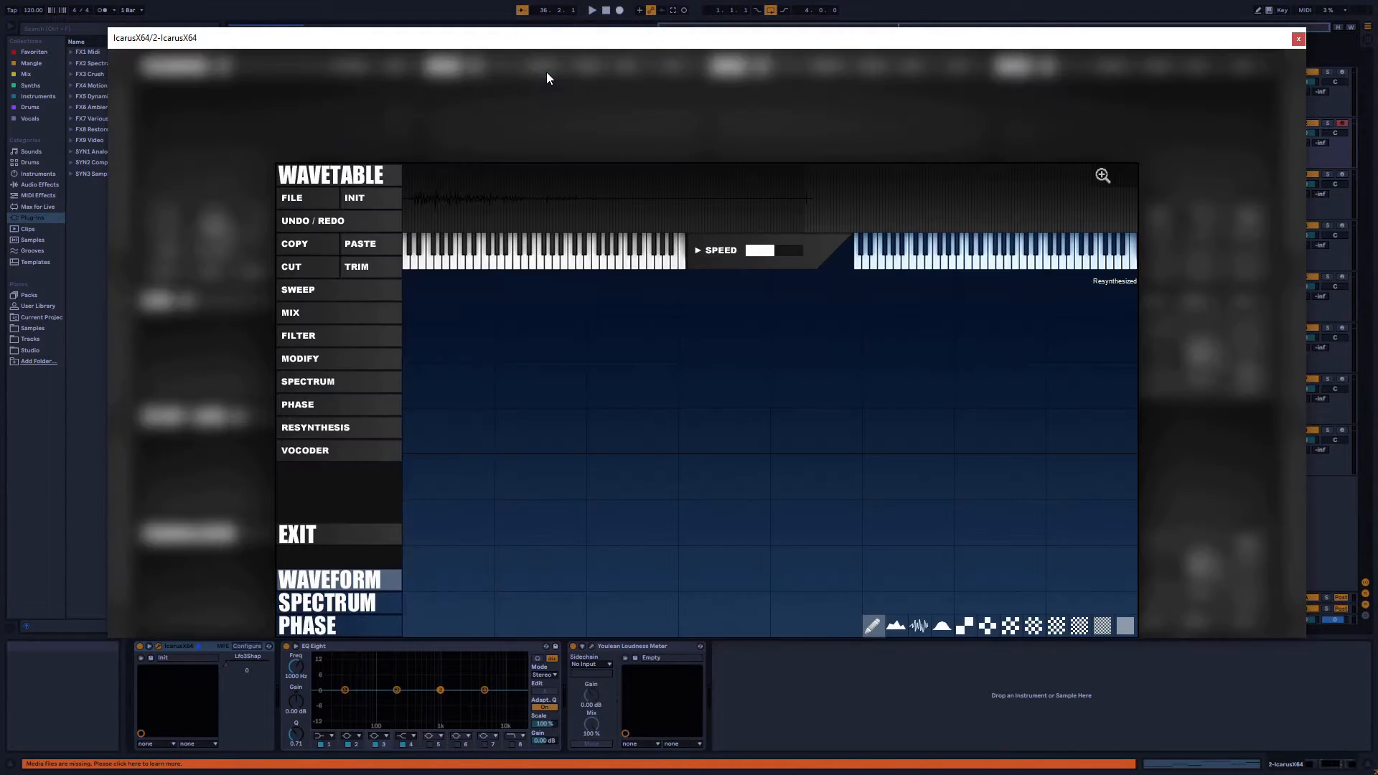
click(347, 429)
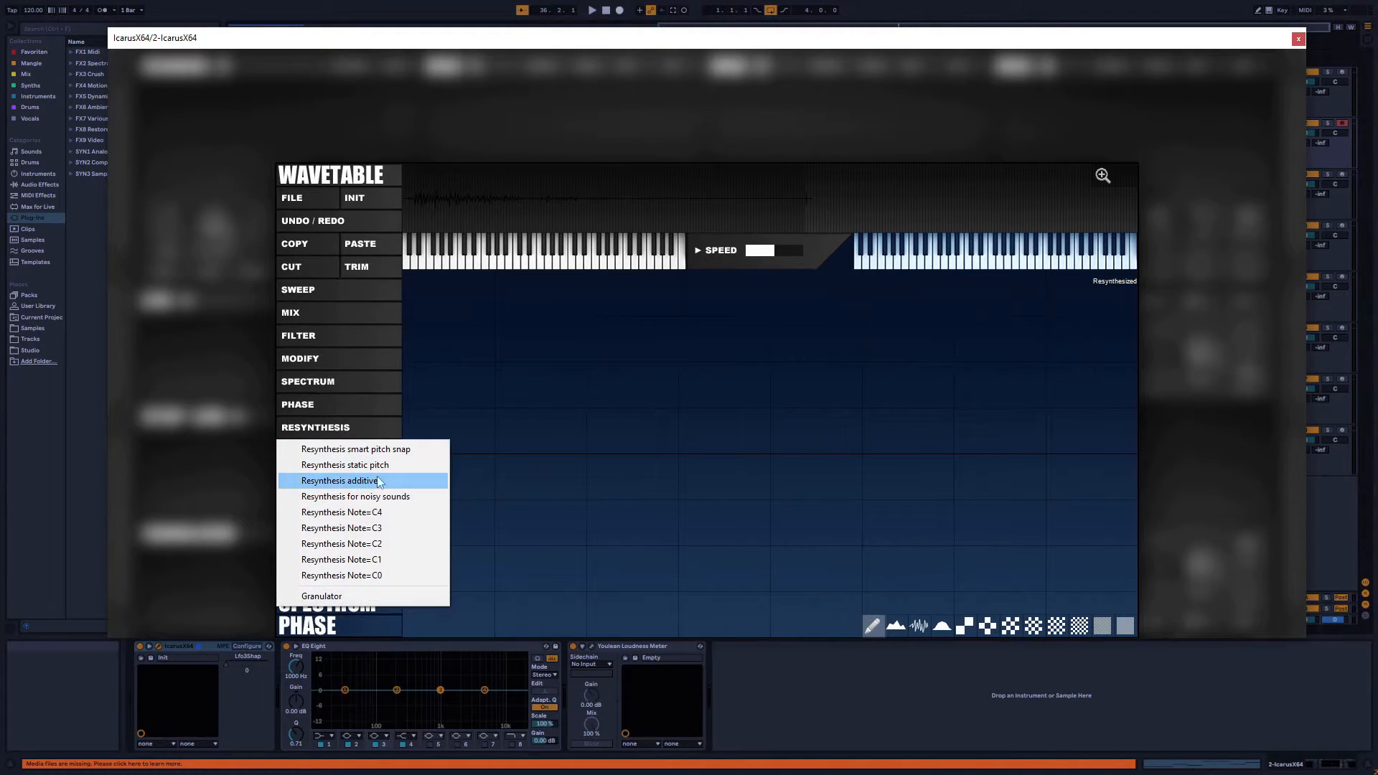
click(351, 185)
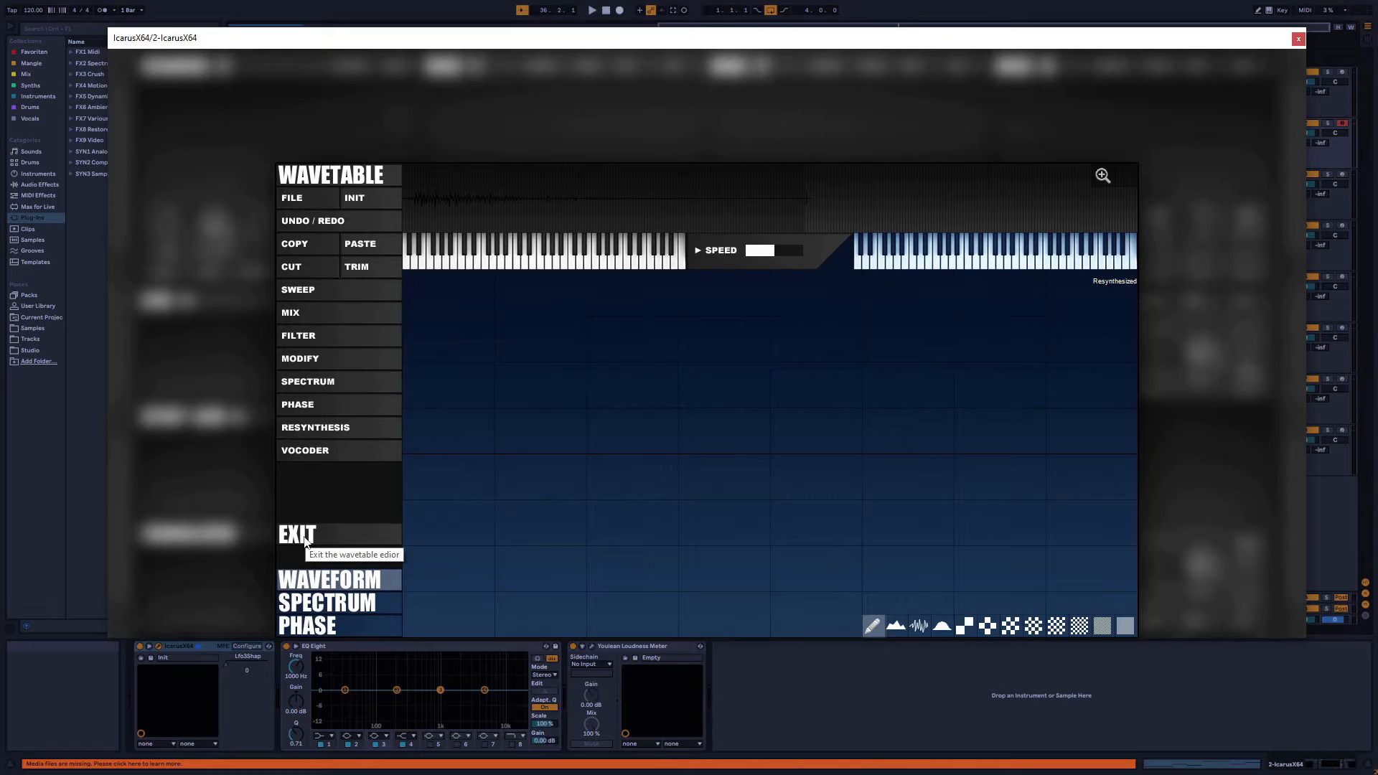
click(331, 431)
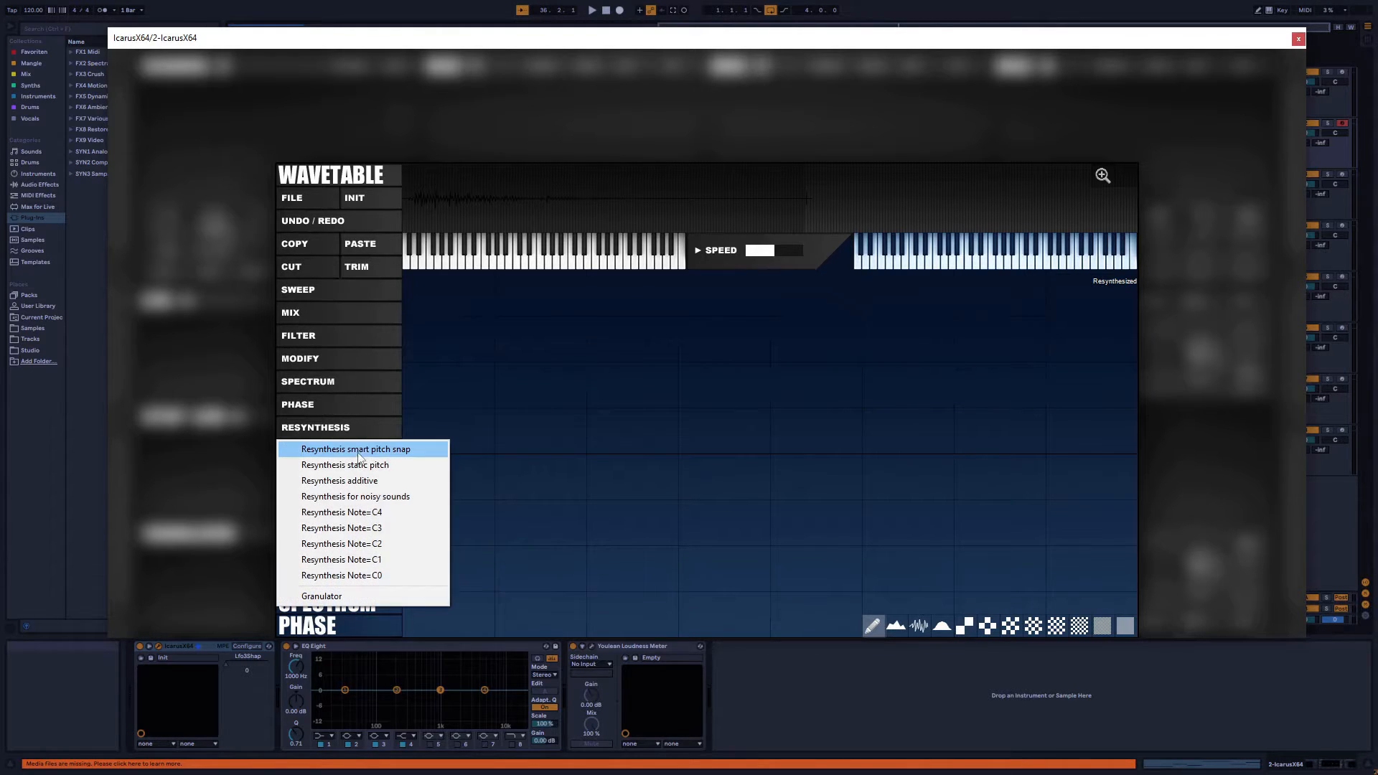
click(360, 453)
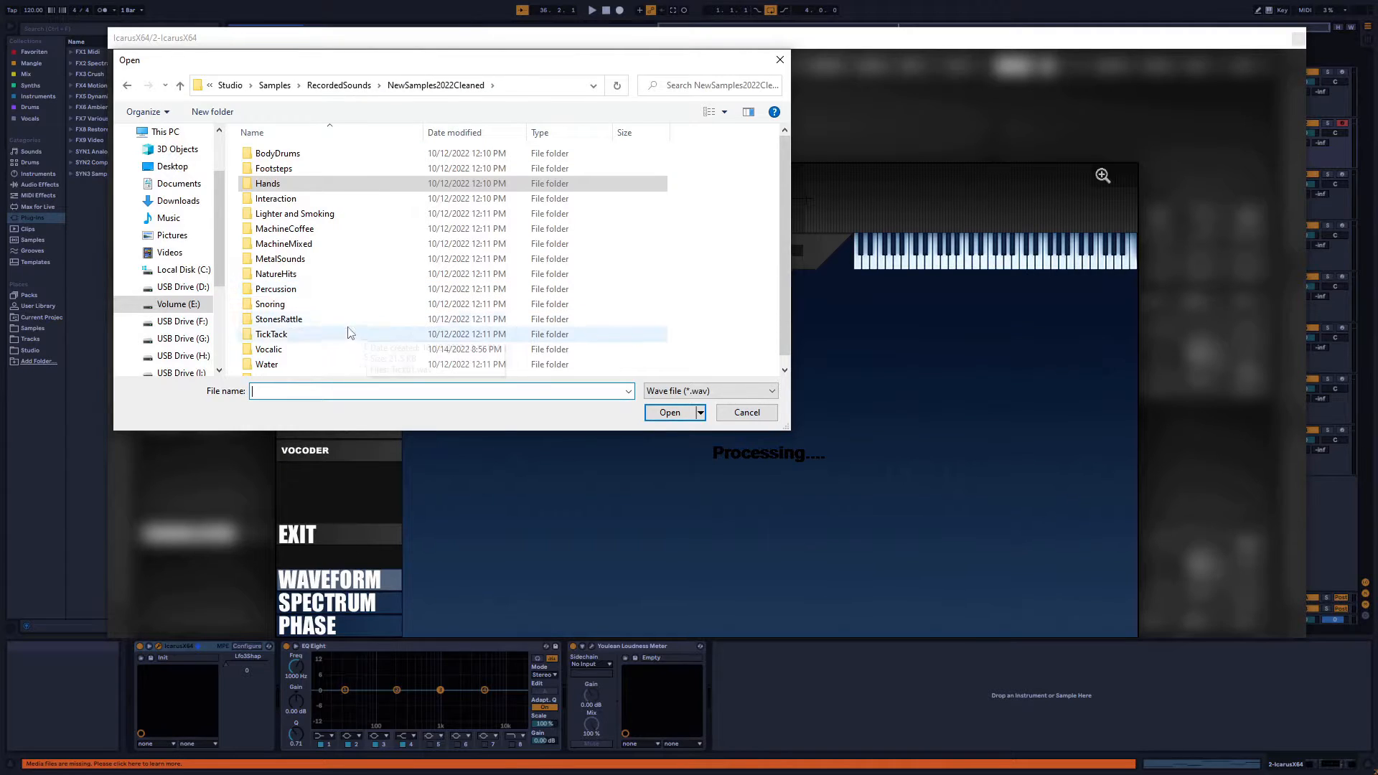
scroll(338, 323, down, 1)
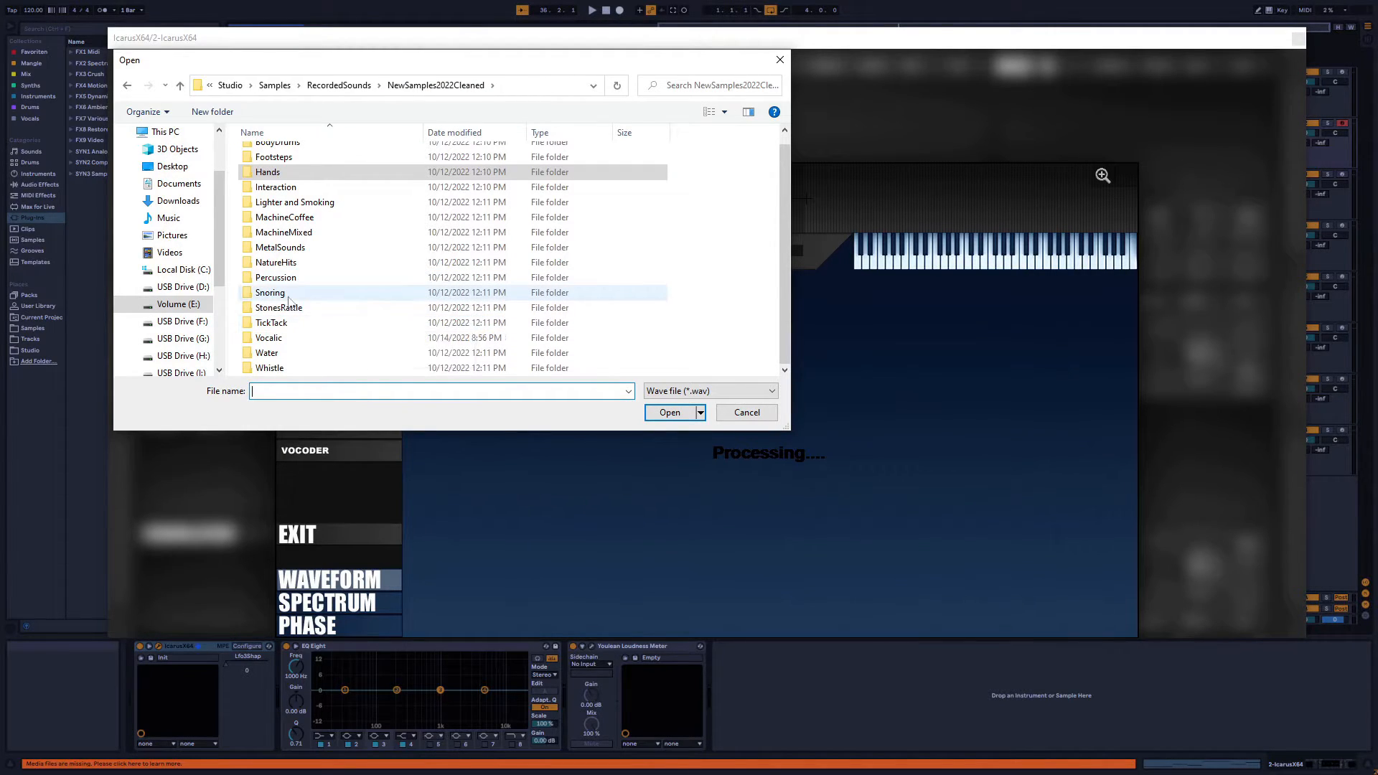
double_click(267, 355)
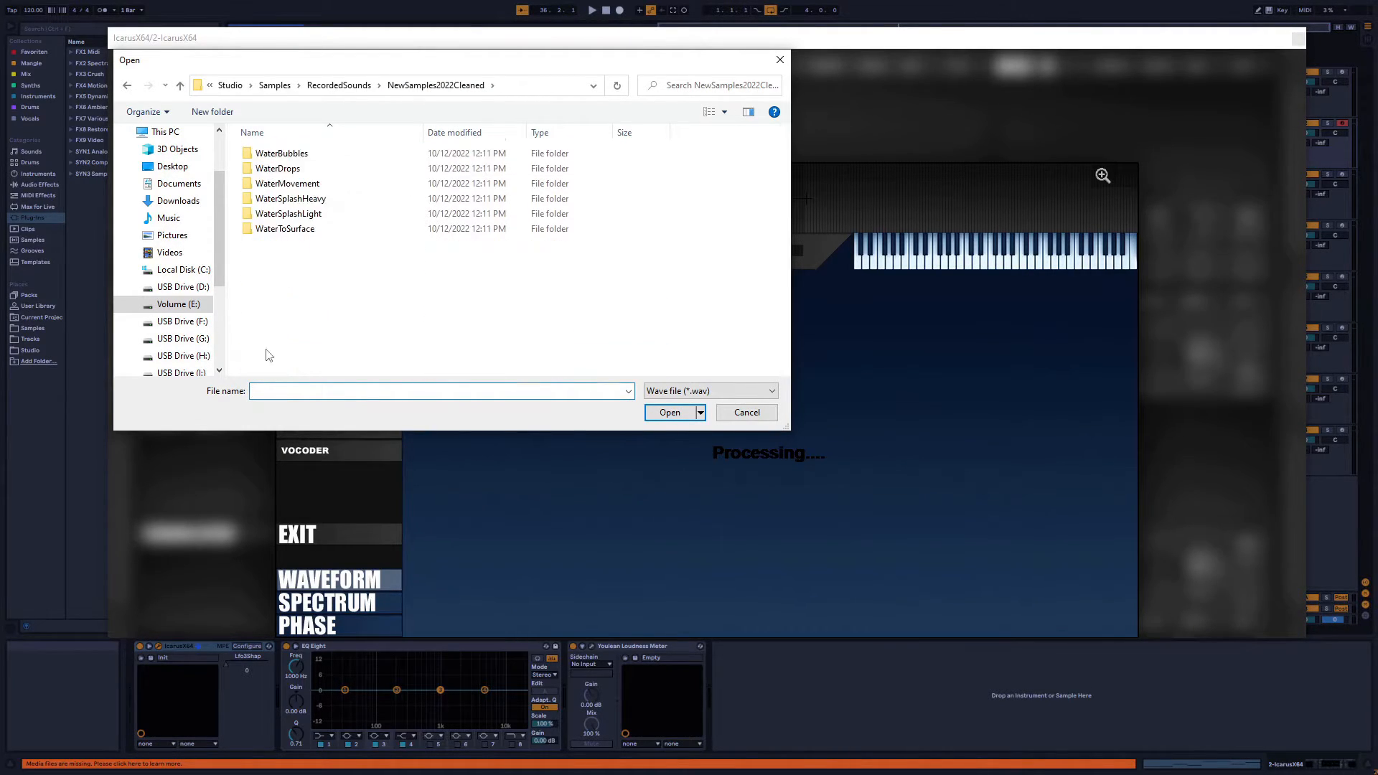
click(290, 157)
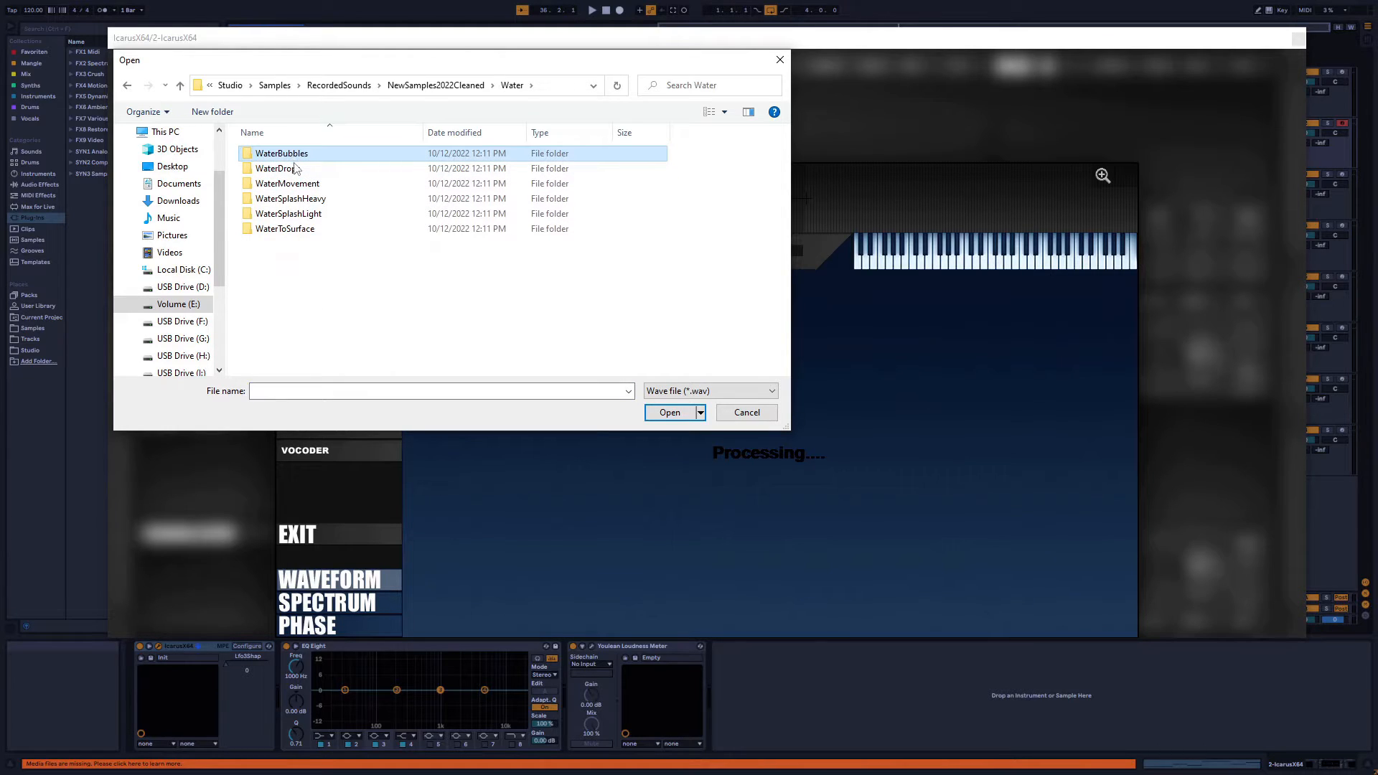
double_click(285, 173)
double_click(294, 153)
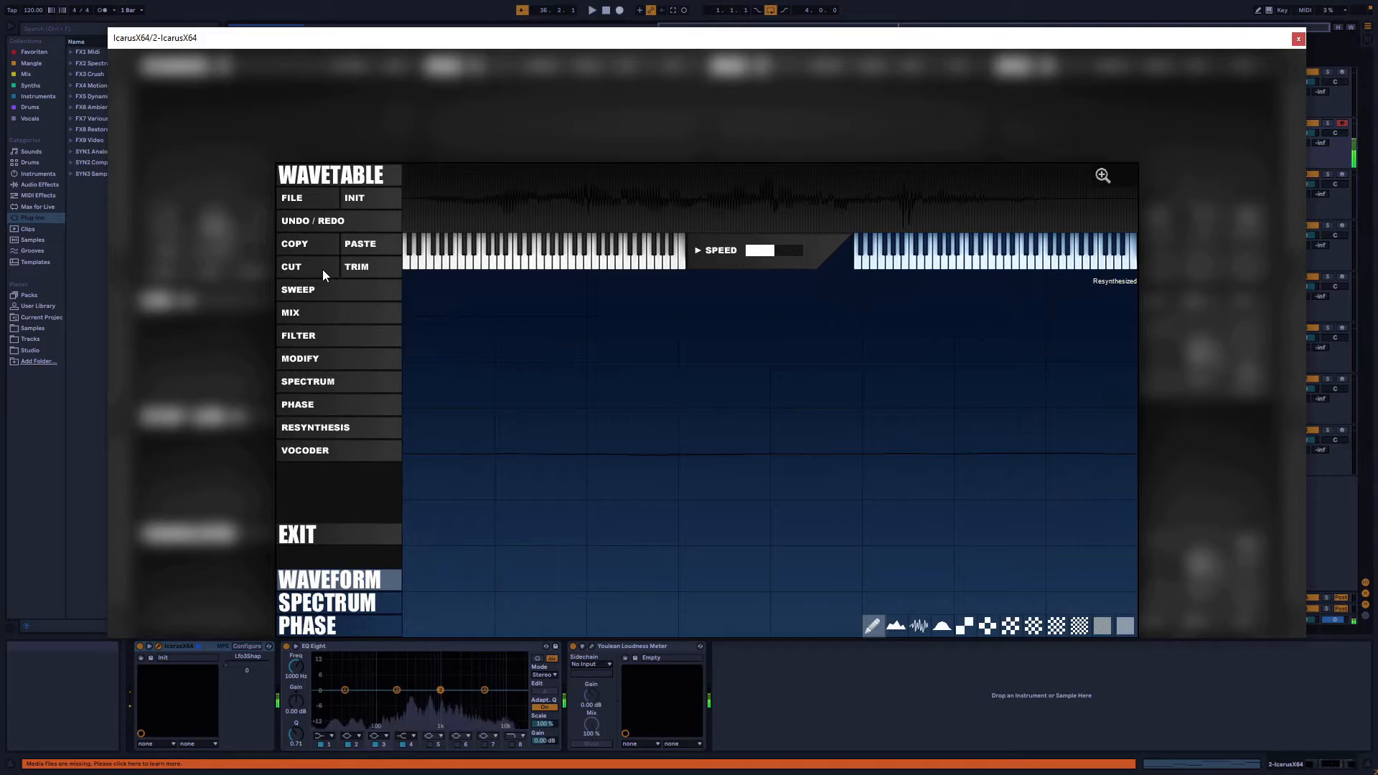
click(310, 535)
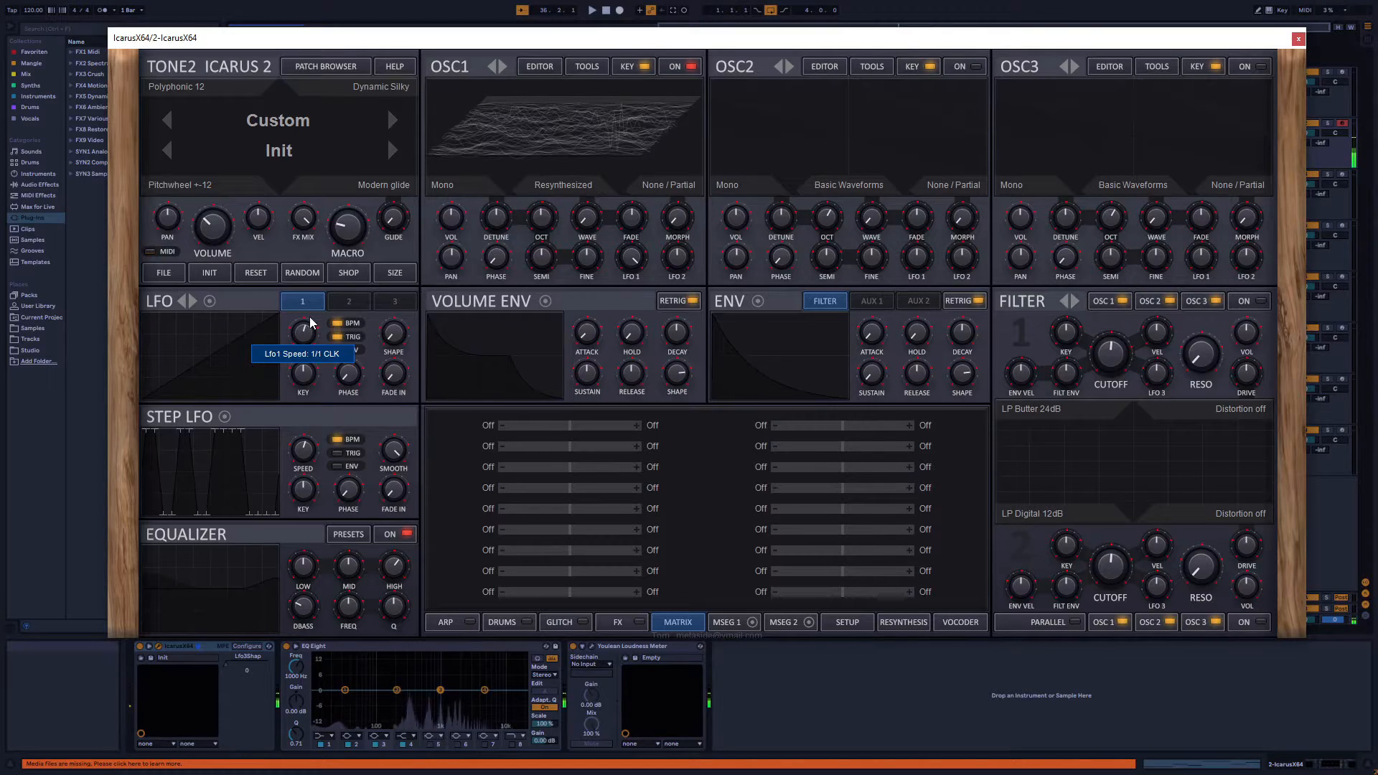
Resynthesize WaterBubble01 (1).wav in the OSC1 wavetable editor with the static pitch mode
click(552, 64)
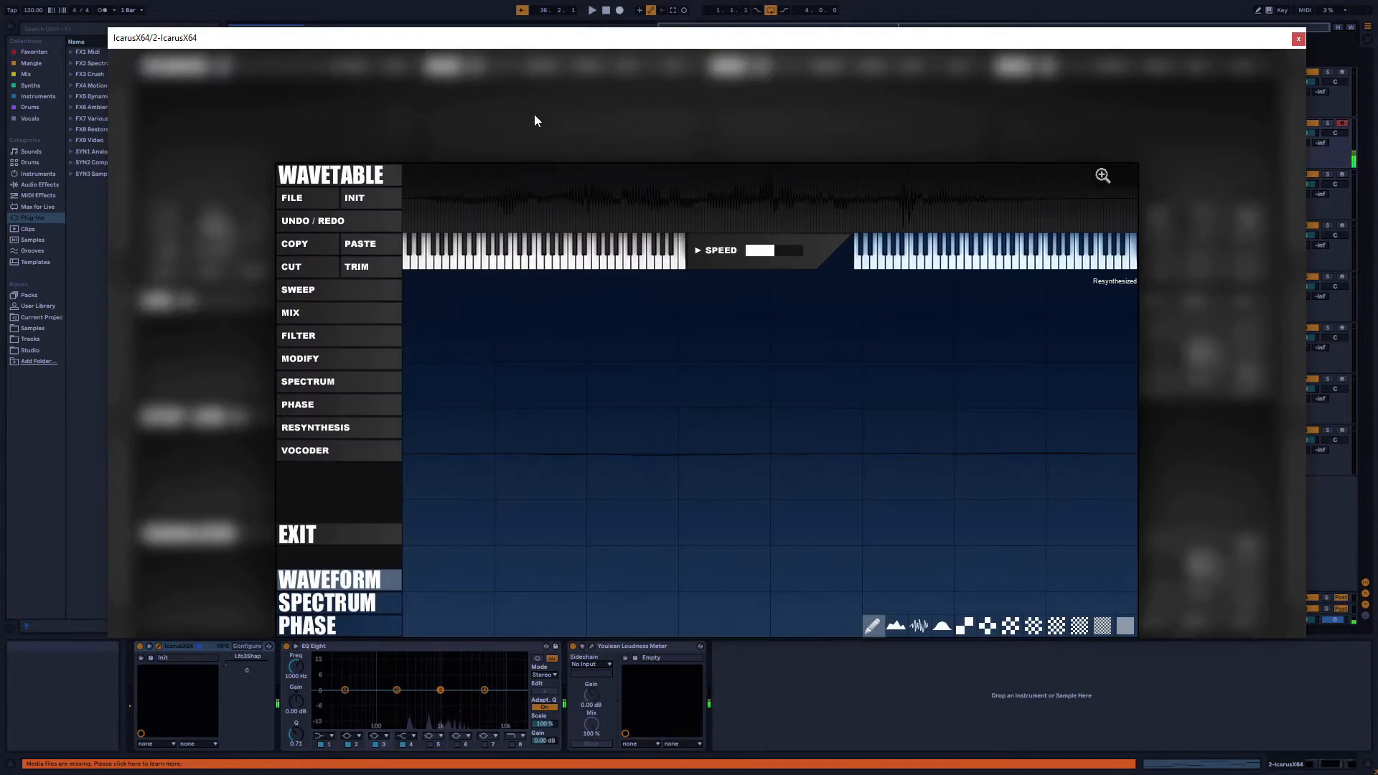
click(316, 430)
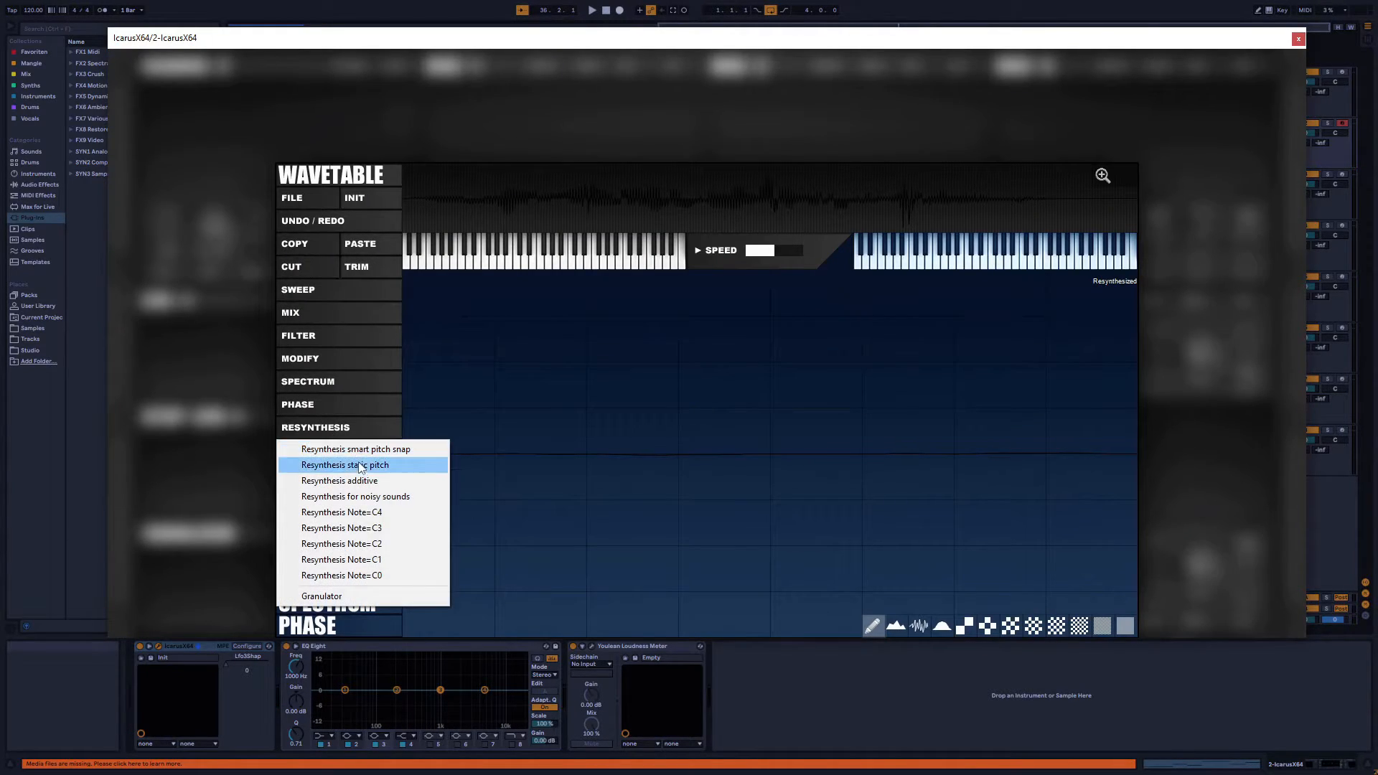
click(316, 462)
double_click(319, 154)
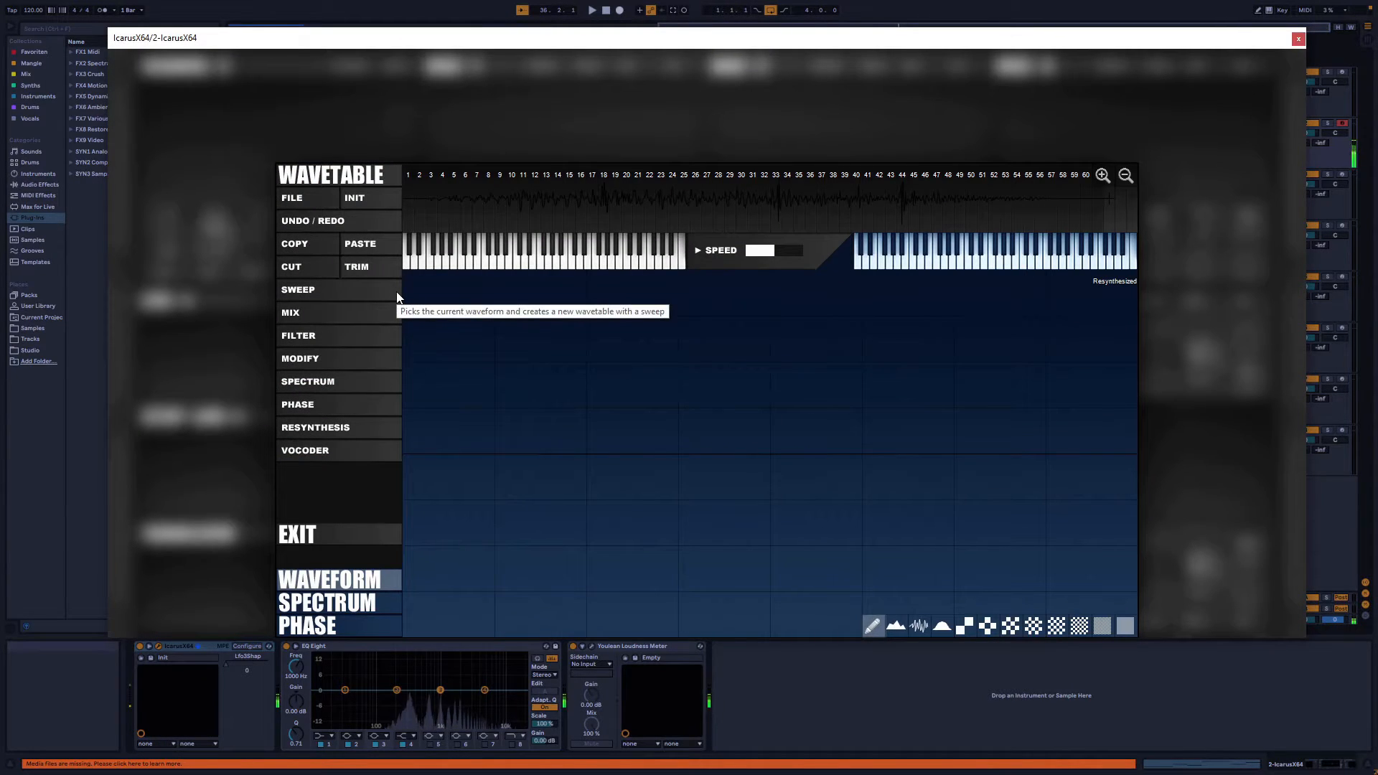
Resynthesize WaterBubble01 (1).wav in OSC1 again with the smart pitch snap mode
click(330, 429)
click(338, 448)
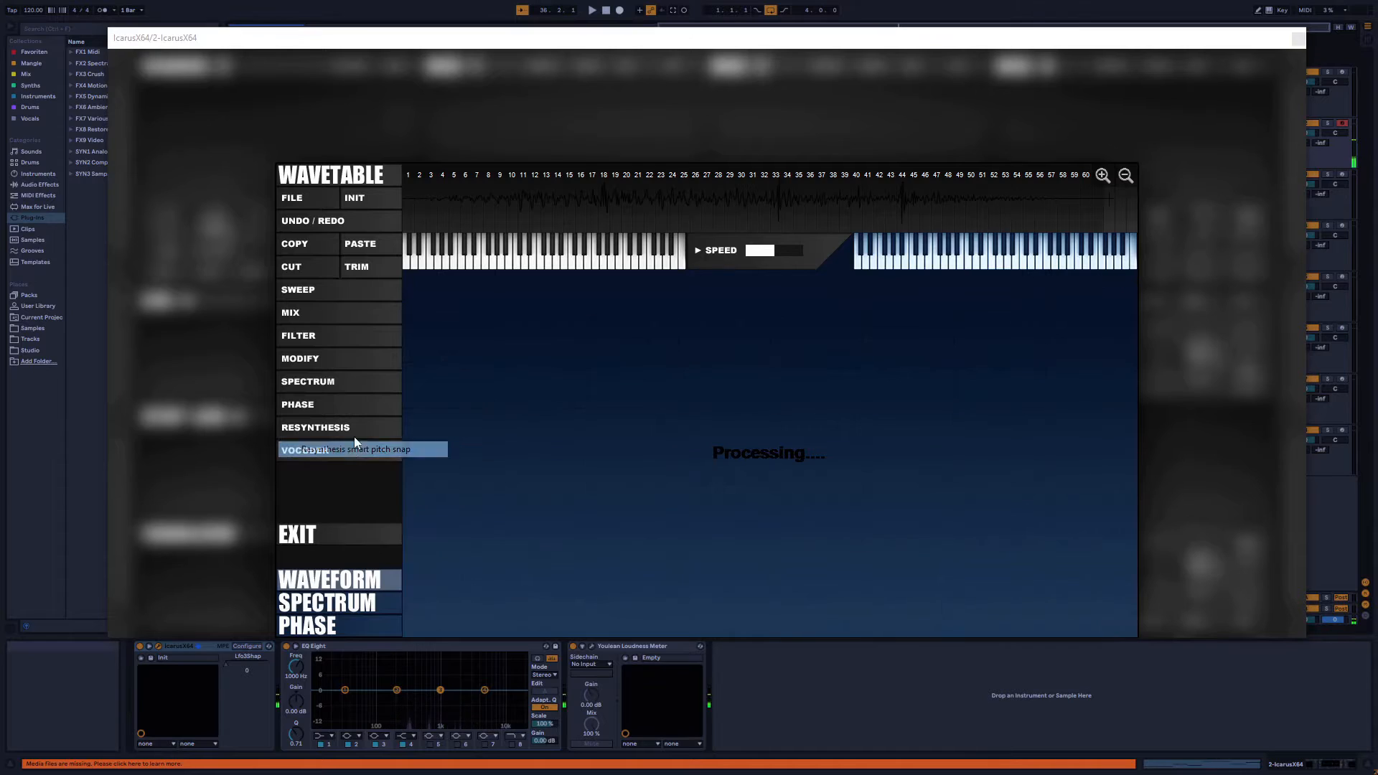
double_click(318, 151)
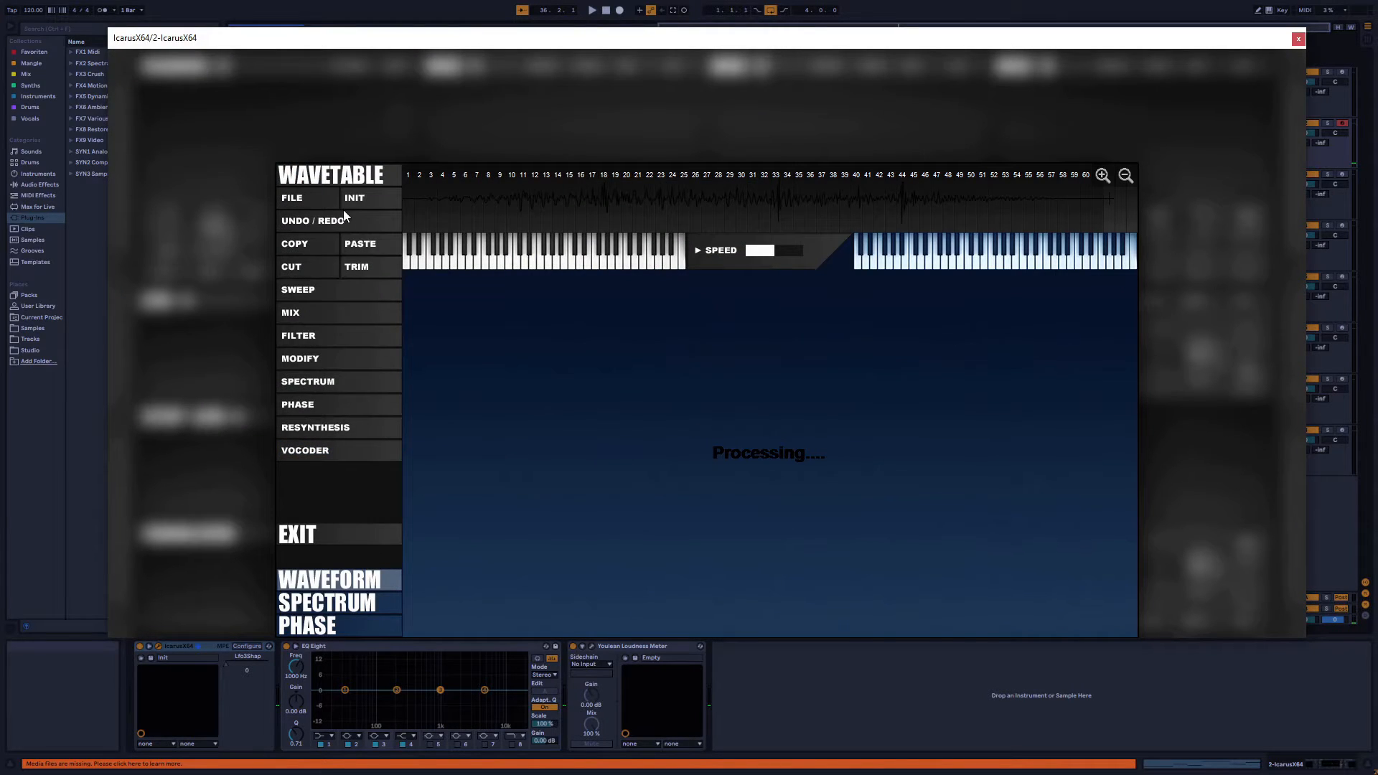
Resynthesize WaterBubble01 (1).wav in OSC1 with the additive mode
click(339, 426)
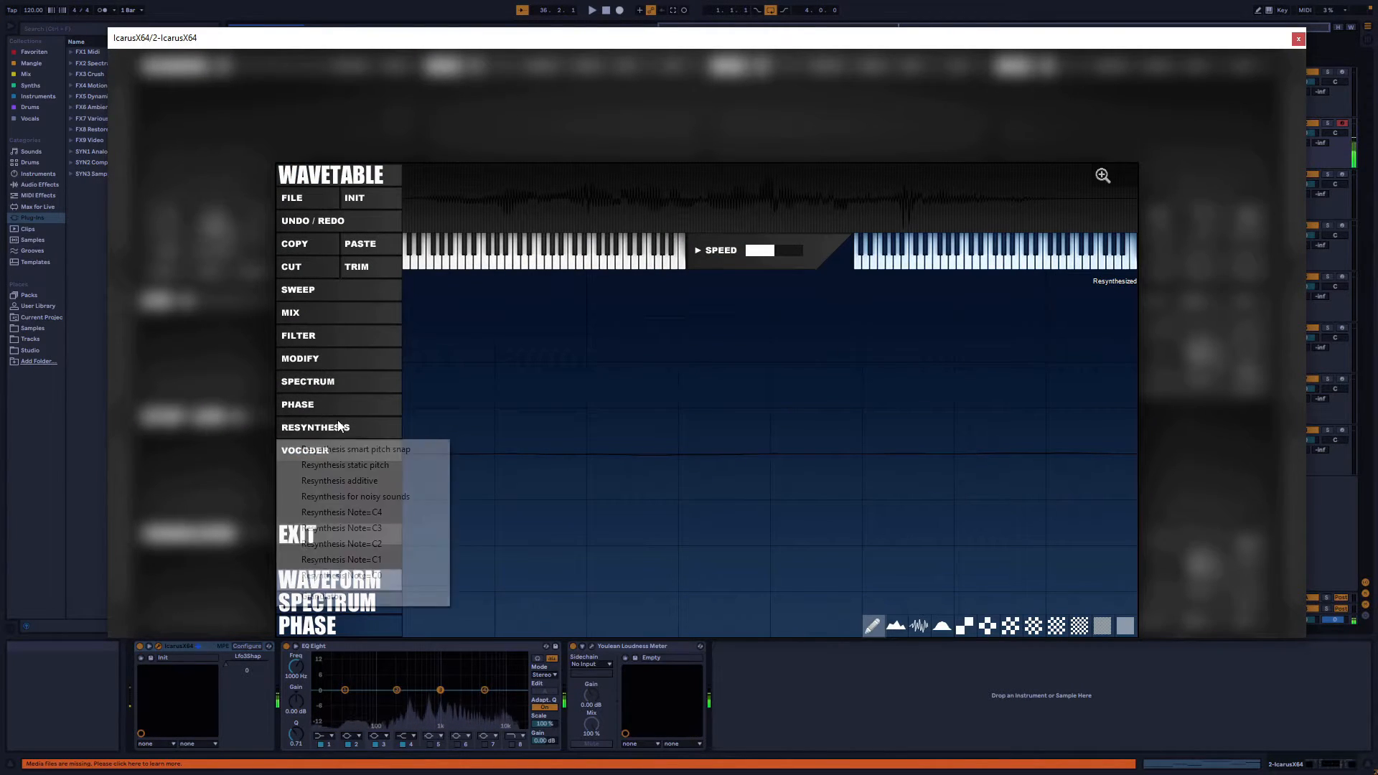
click(337, 480)
click(302, 154)
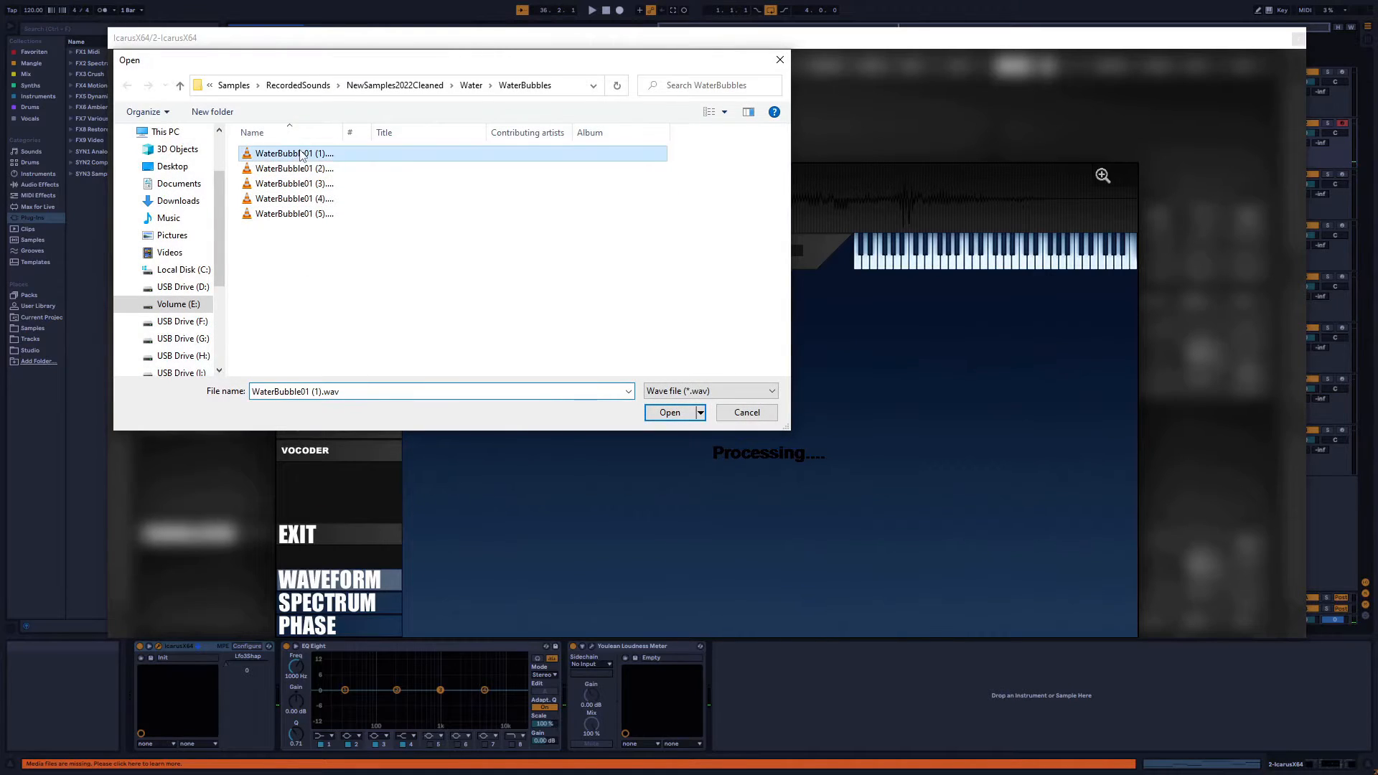
double_click(301, 154)
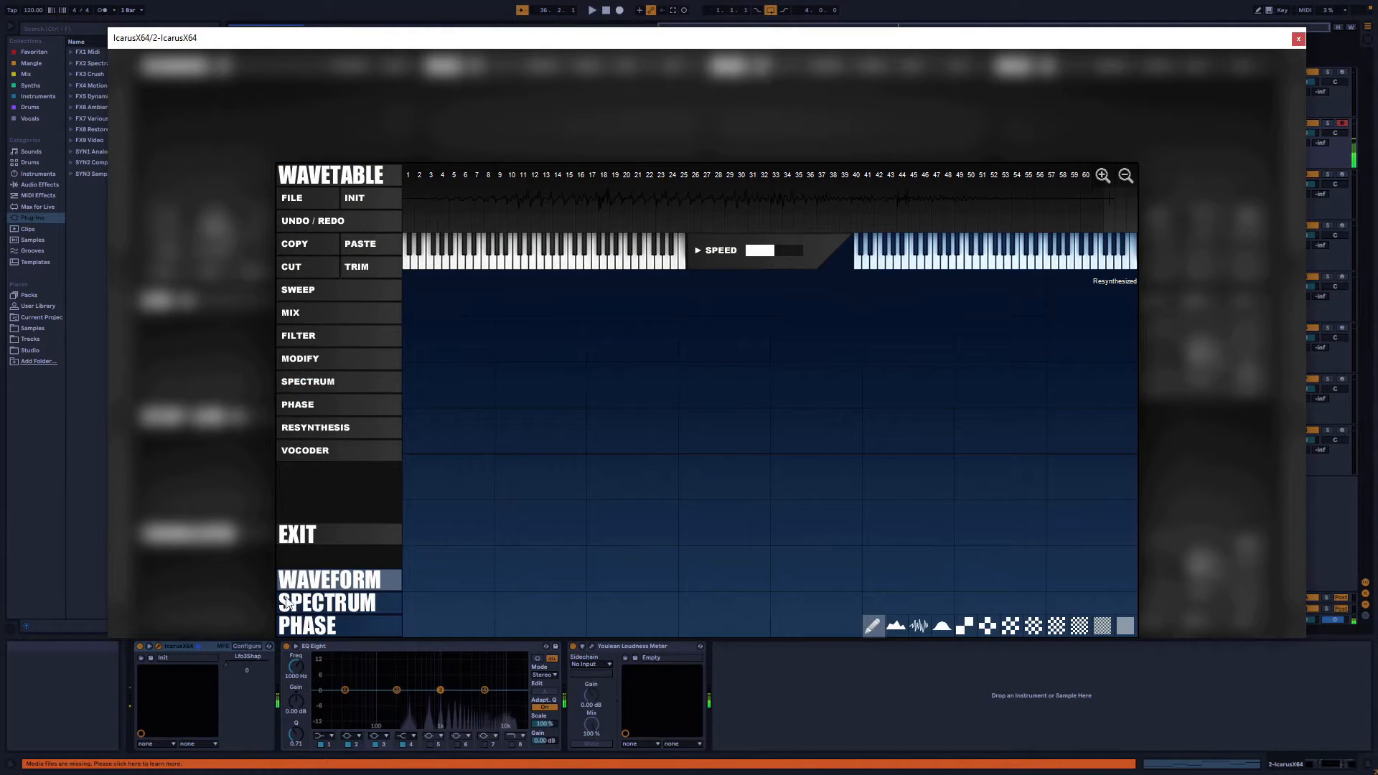
Resynthesize WaterBubble01 (1).wav in OSC1 with the mode for noisy sounds, return to the main synth view and adjust the LFO 1 speed
click(323, 429)
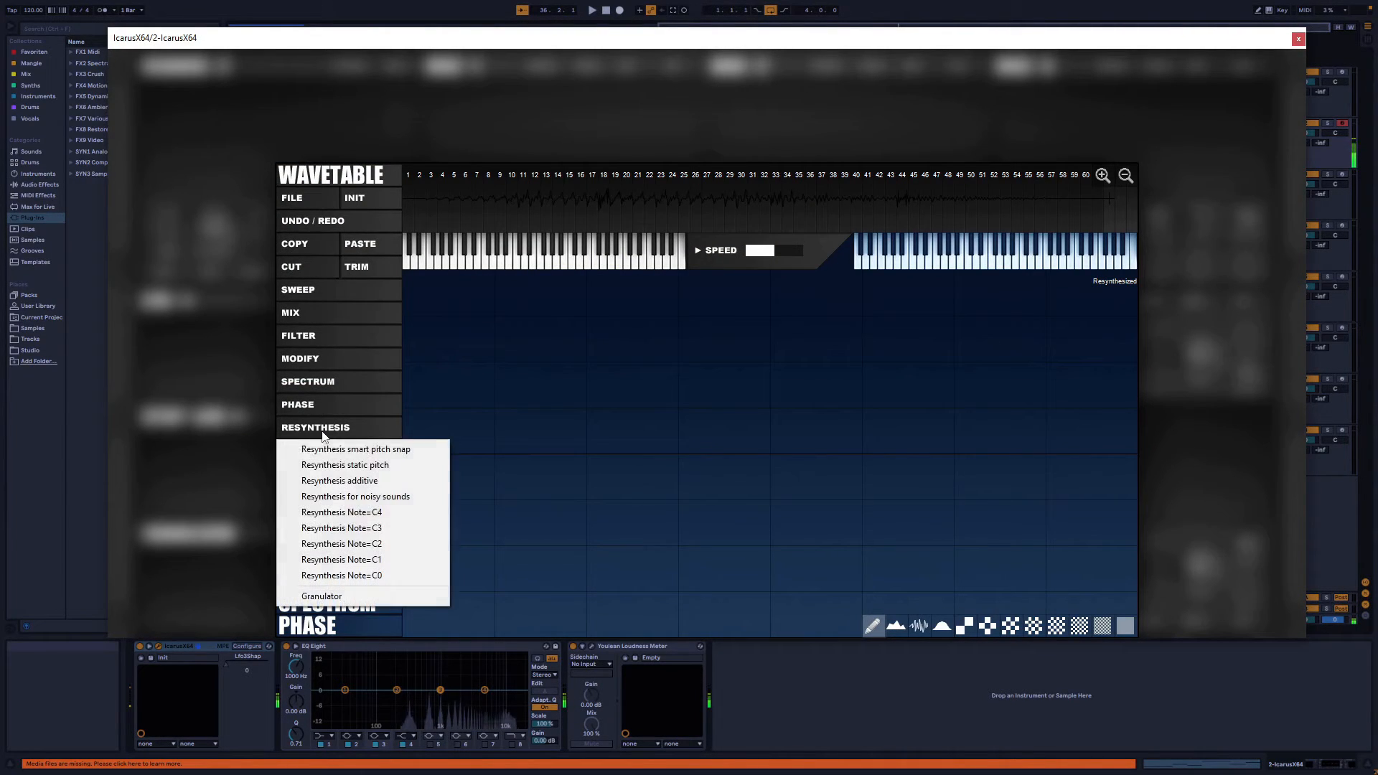
click(351, 500)
double_click(300, 157)
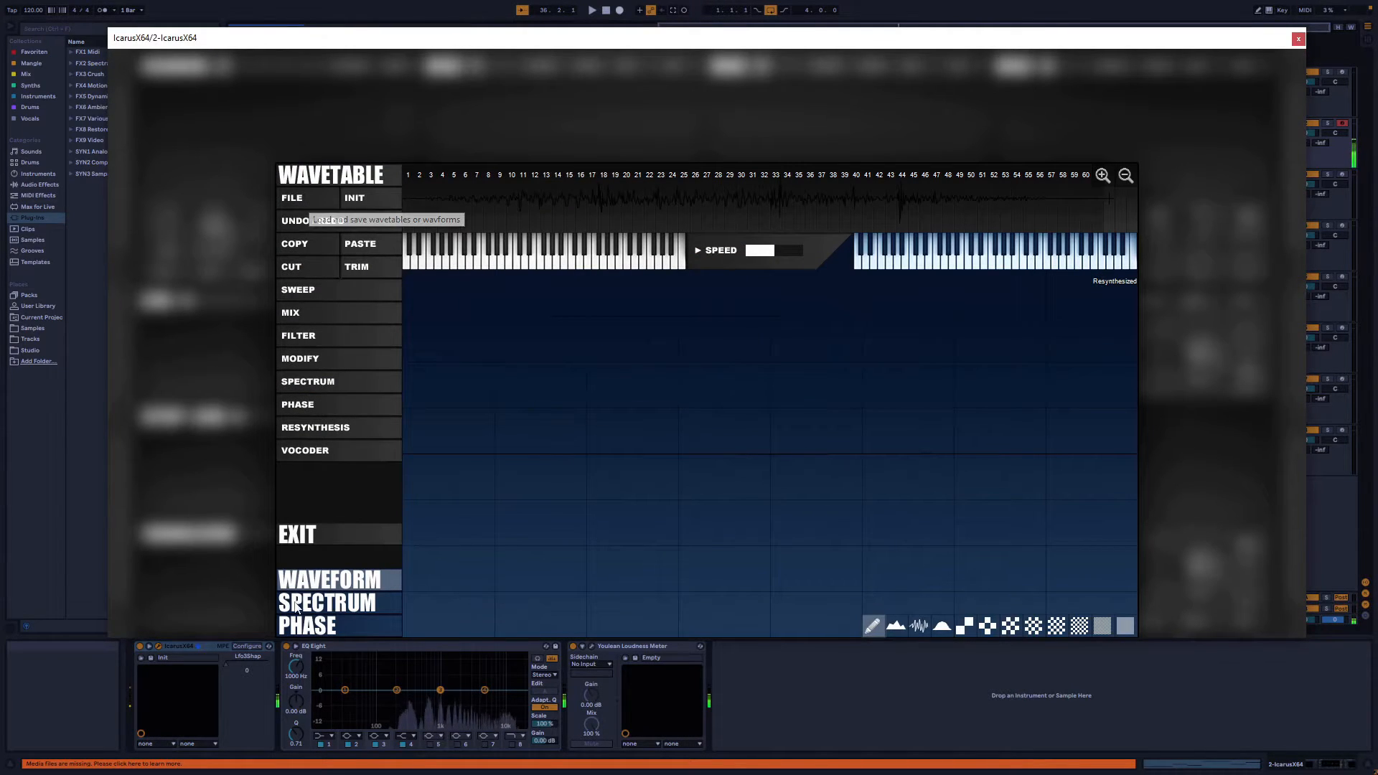
click(304, 535)
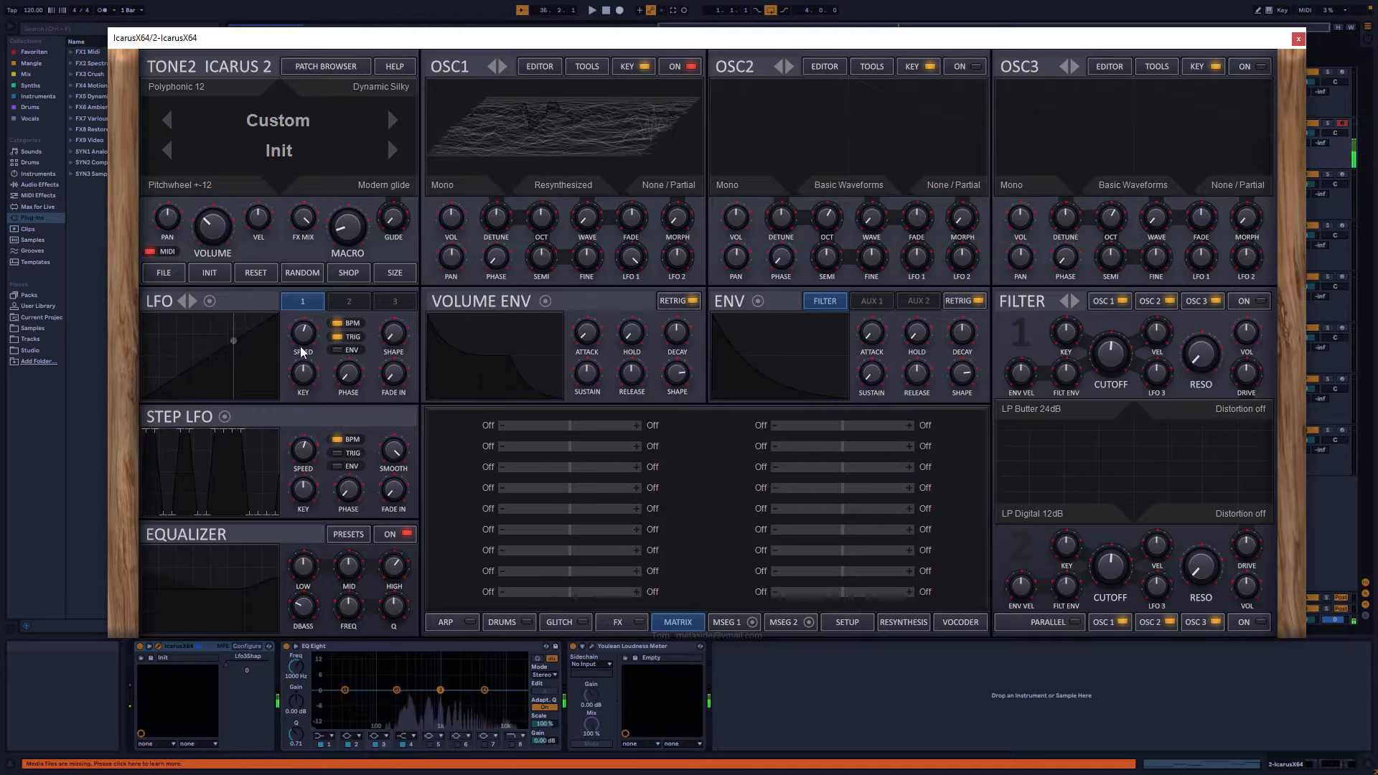
mouse_move(305, 334)
mouse_down()
mouse_move(301, 366)
mouse_move(307, 325)
mouse_up()
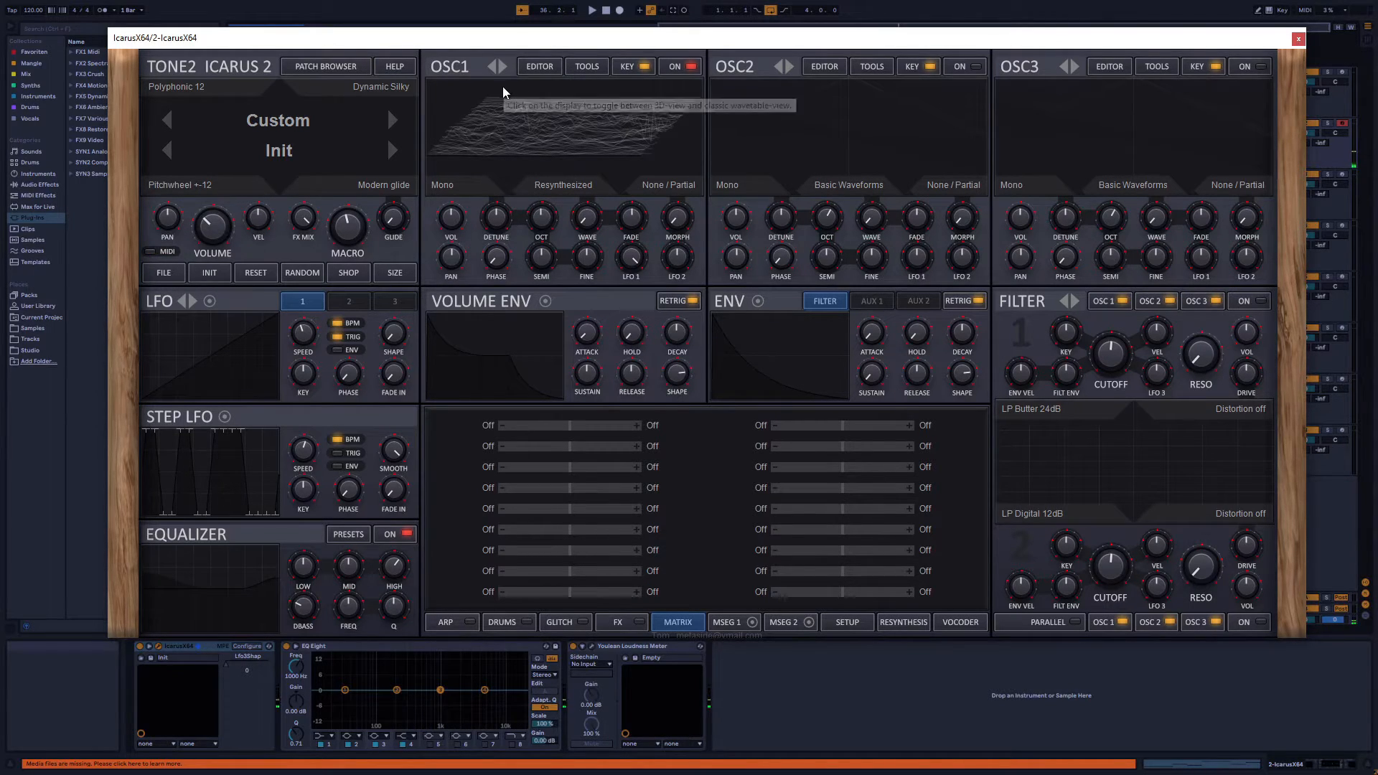
Turn WaterBubble01 (1).wav into an OSC1 wavetable with Vocoder Noise and return to the main synth view
click(540, 67)
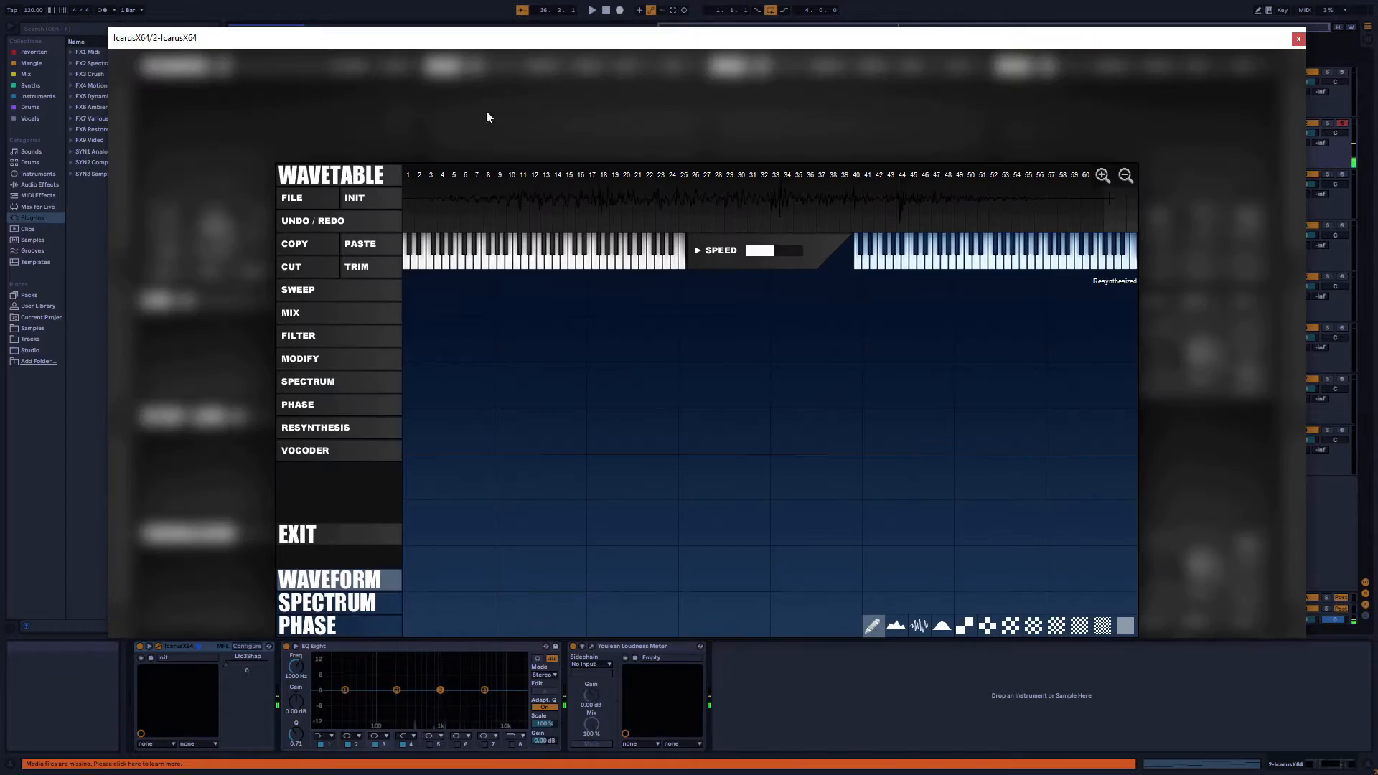
click(301, 451)
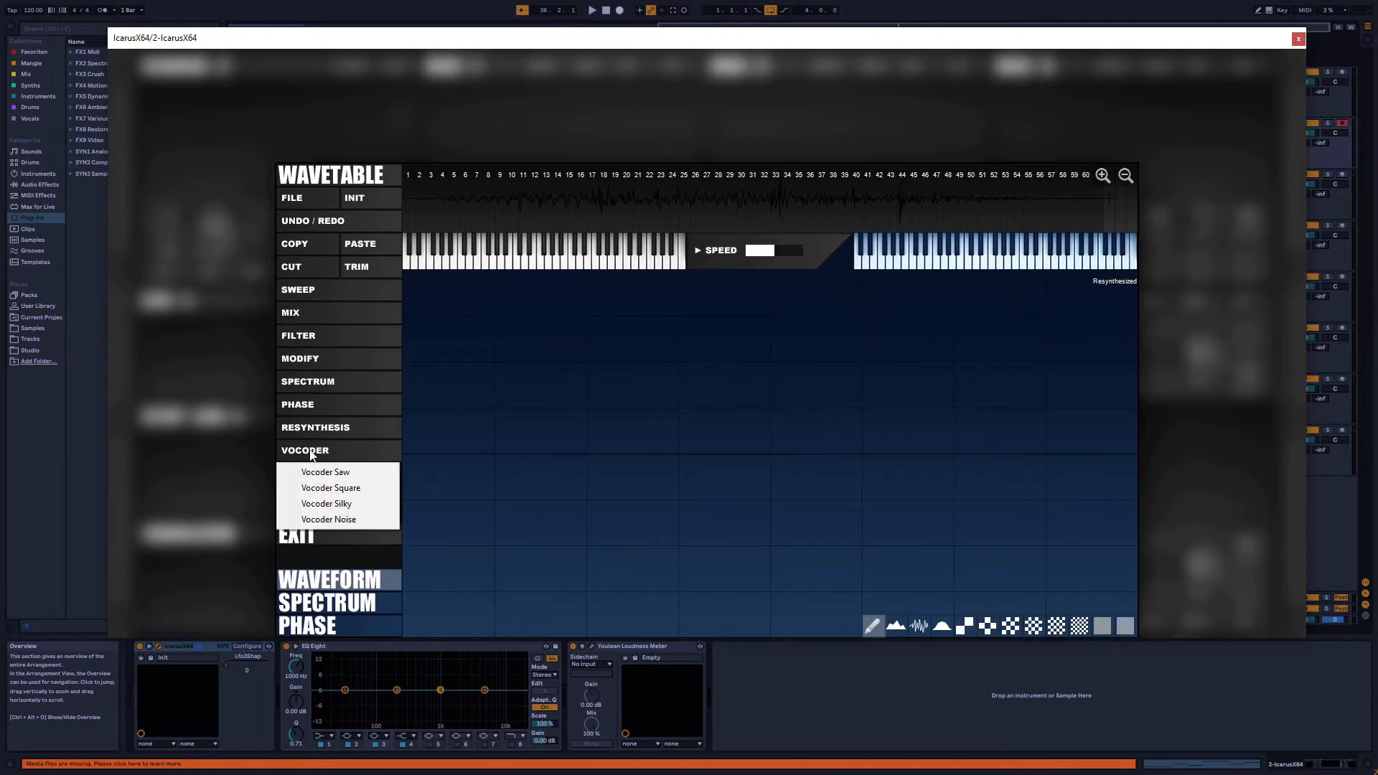
click(309, 518)
double_click(291, 154)
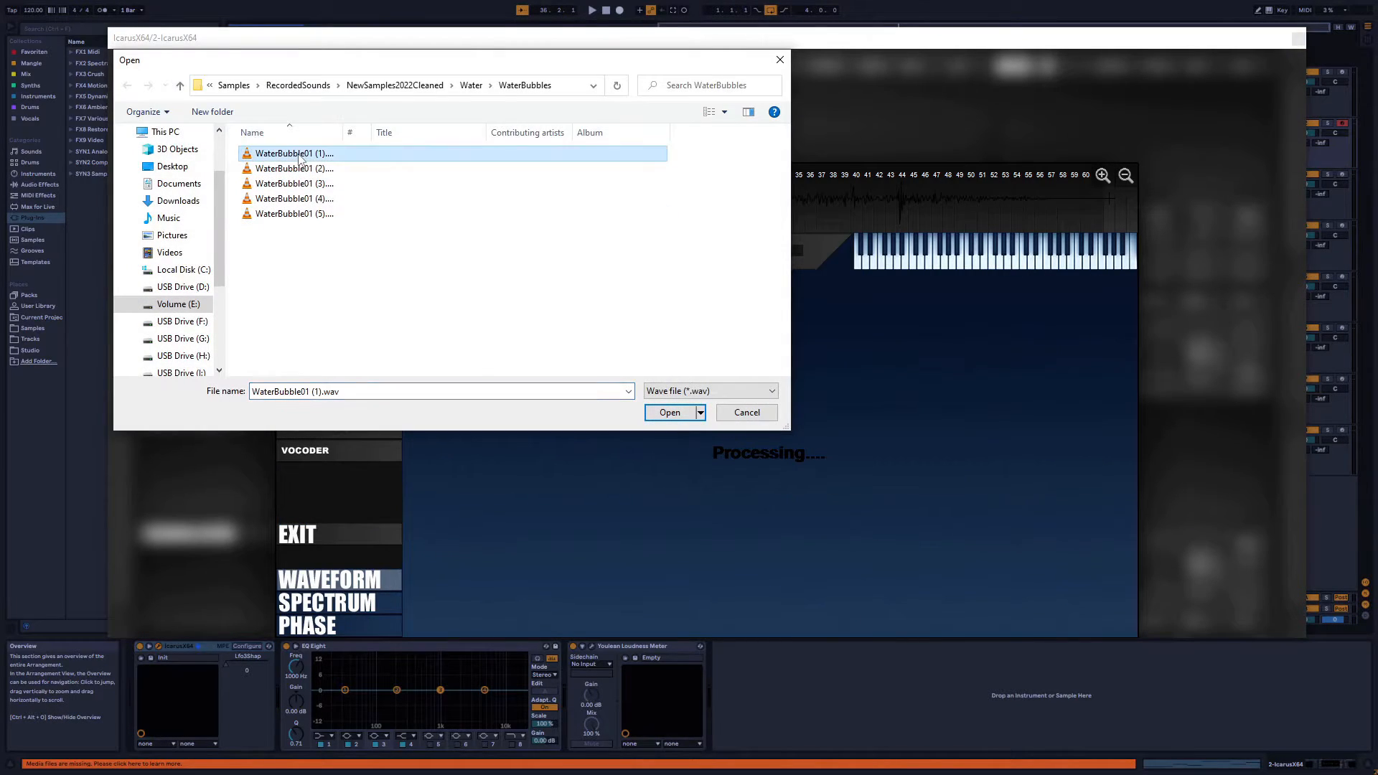
click(299, 539)
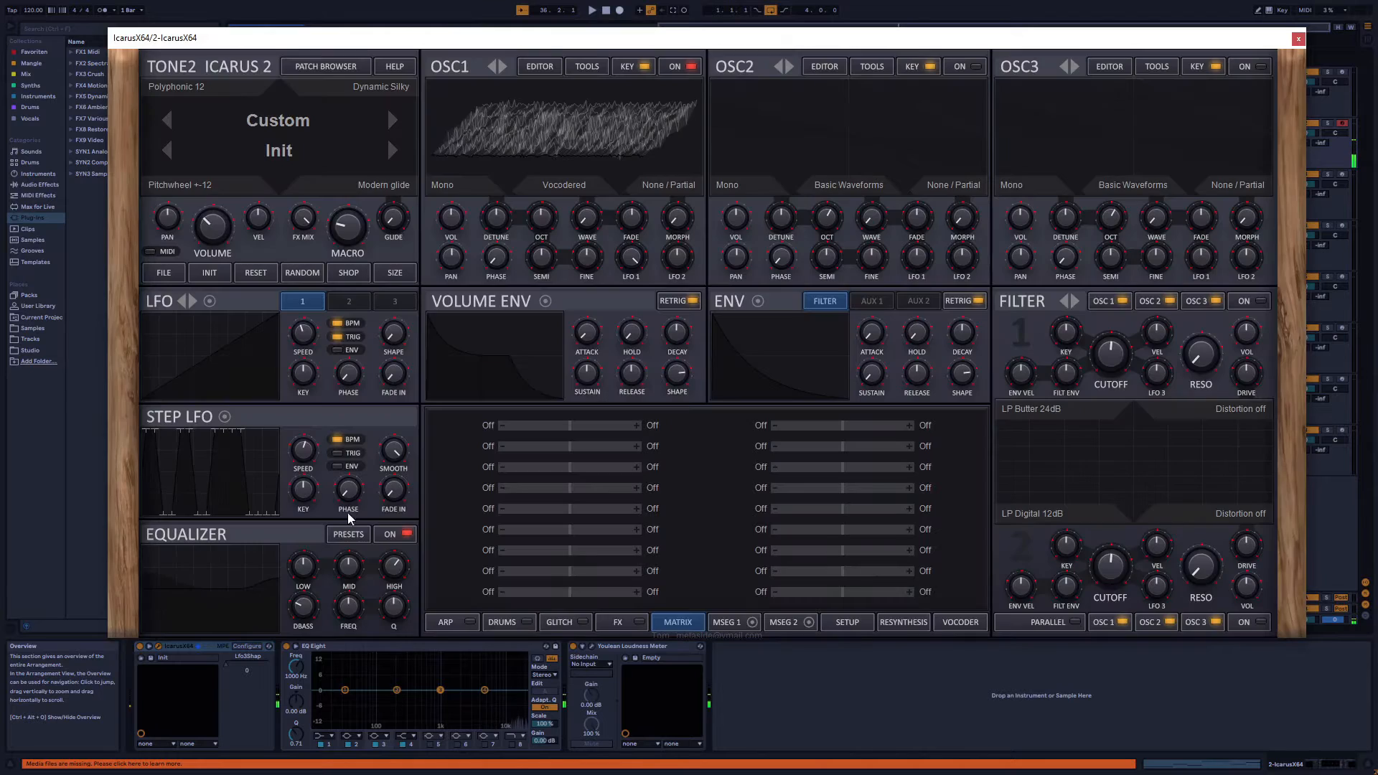
mouse_move(552, 218)
mouse_down()
mouse_move(542, 265)
mouse_move(547, 175)
mouse_move(542, 214)
mouse_up()
Resynthesize WaterDrop01 (1).wav from the Water > WaterDrops folder in OSC1 with the smart pitch snap mode
click(538, 66)
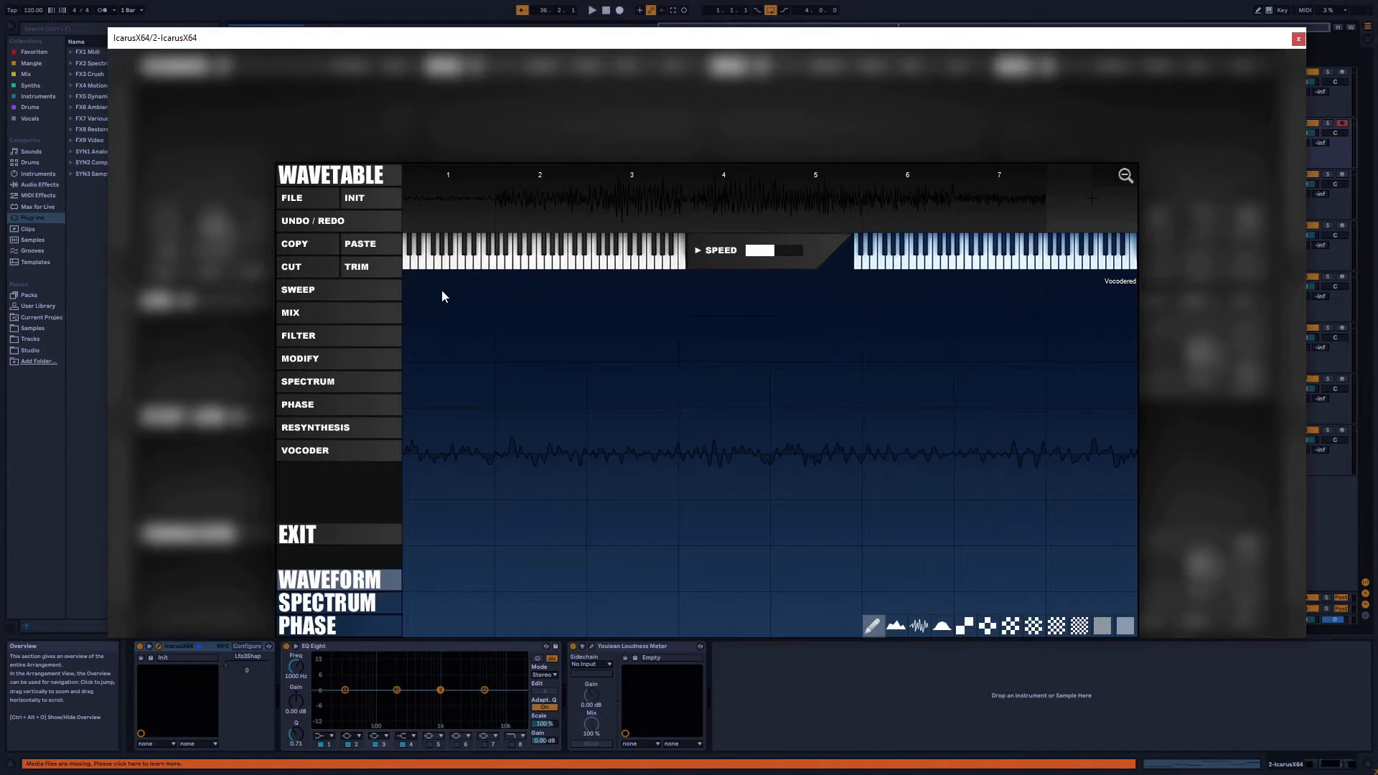
click(320, 428)
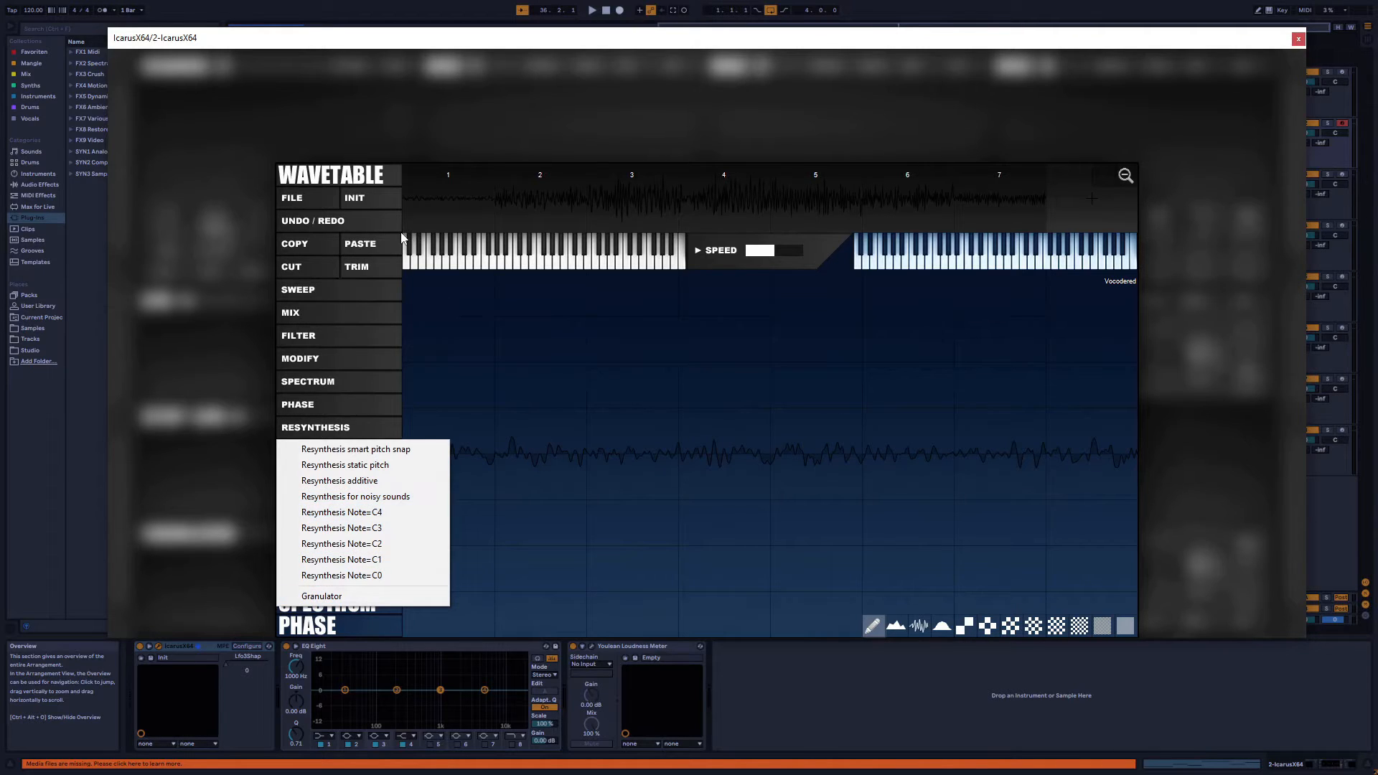
click(380, 179)
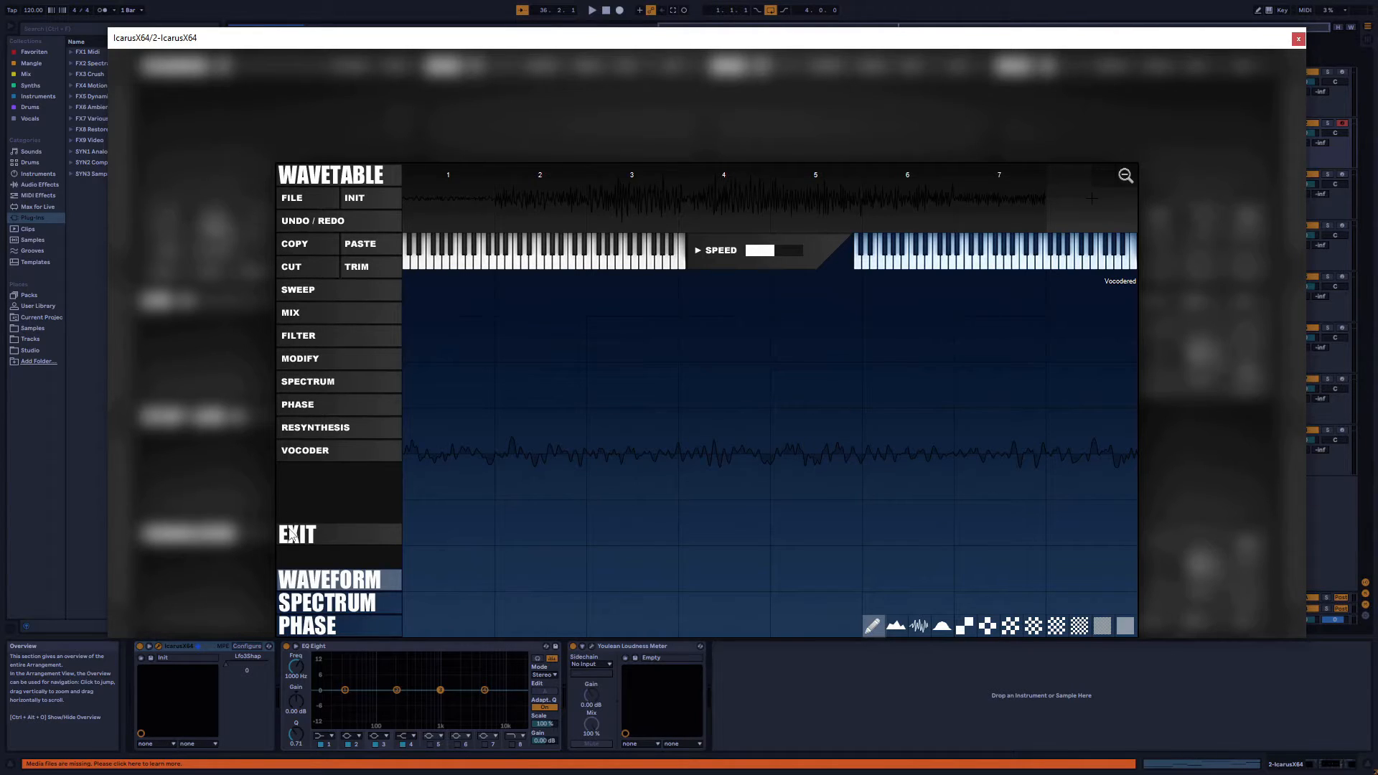
click(300, 424)
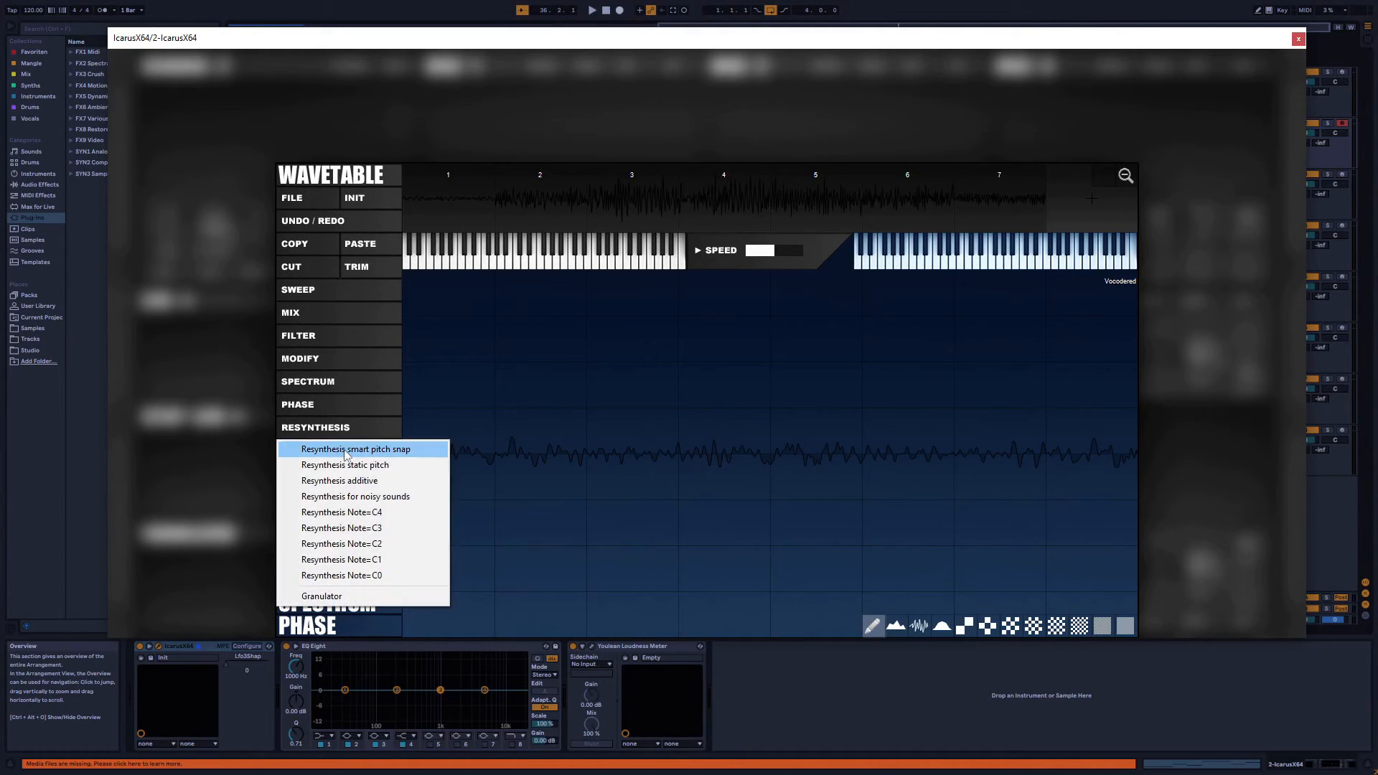
click(337, 451)
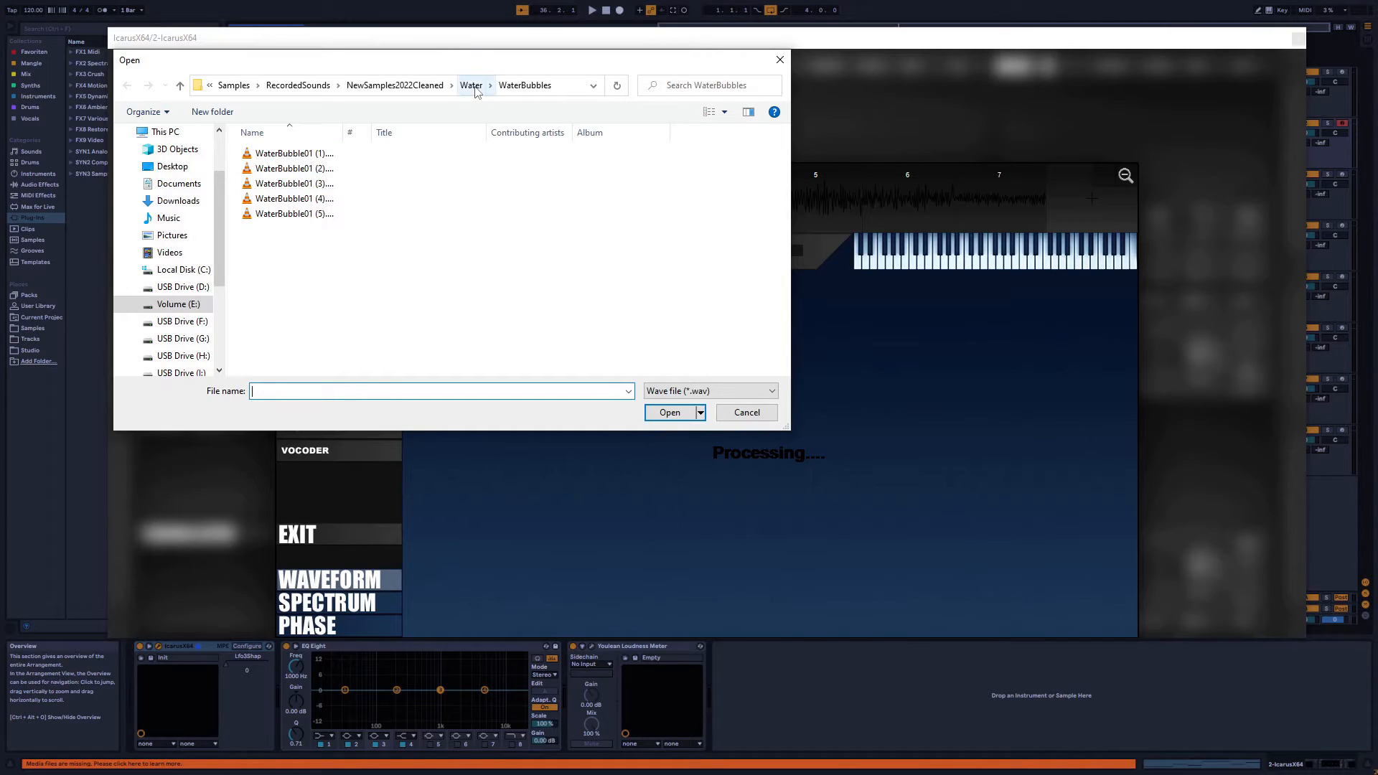
click(472, 85)
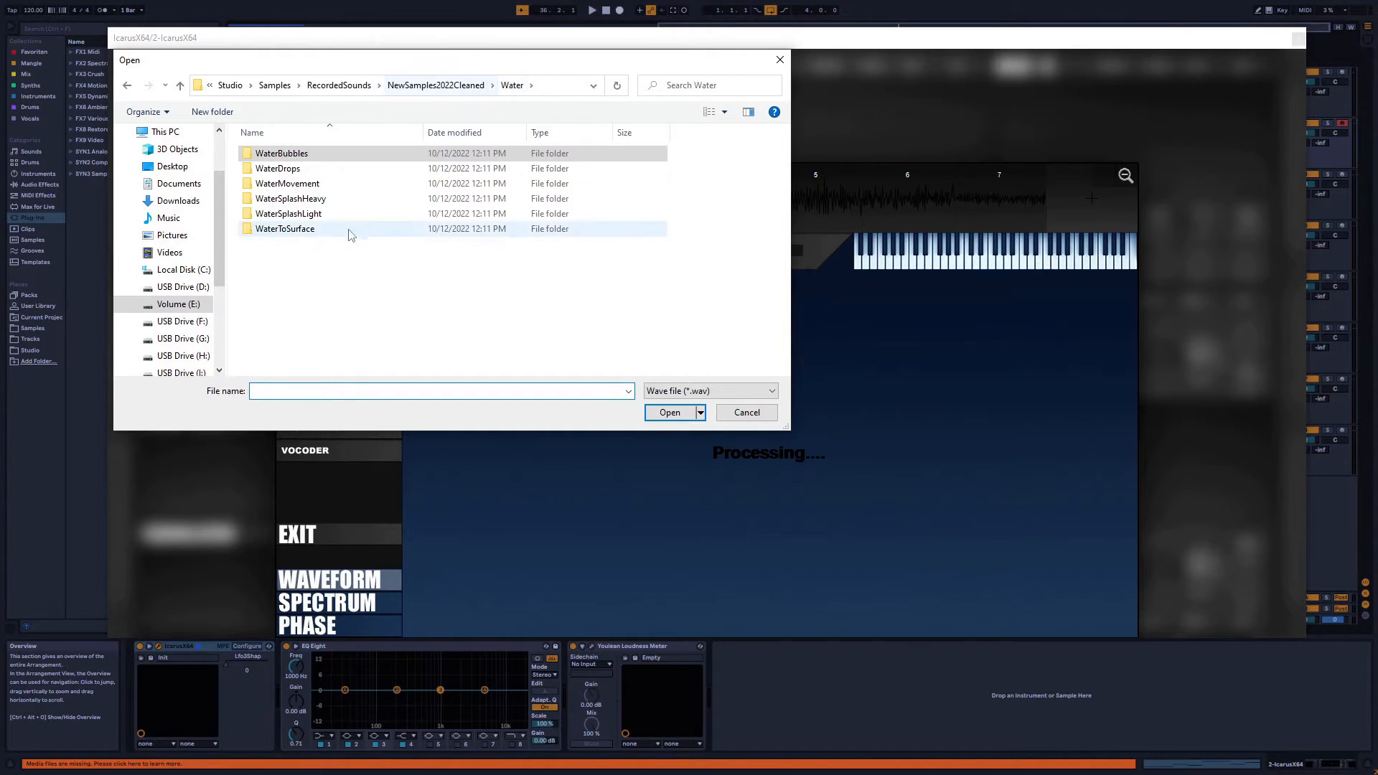
click(290, 170)
double_click(292, 171)
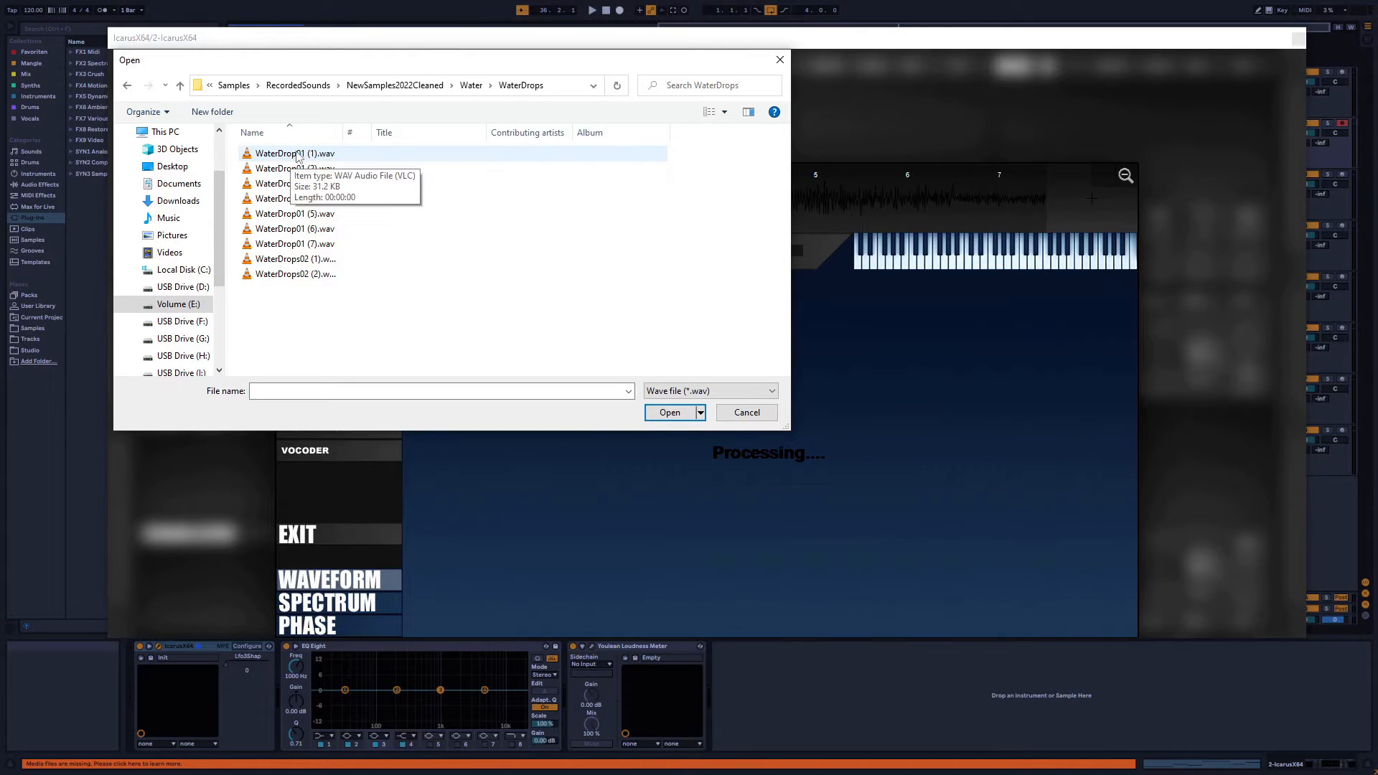
double_click(305, 154)
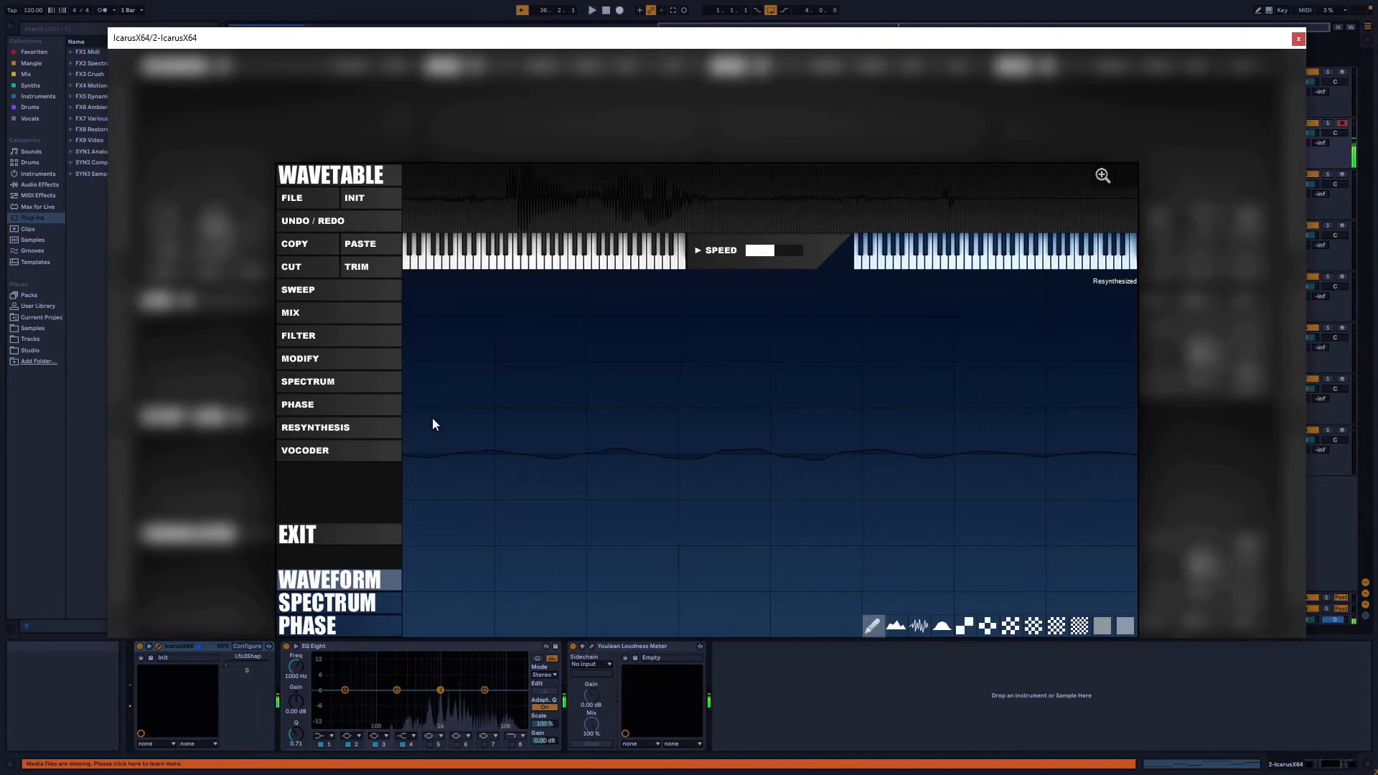
click(340, 428)
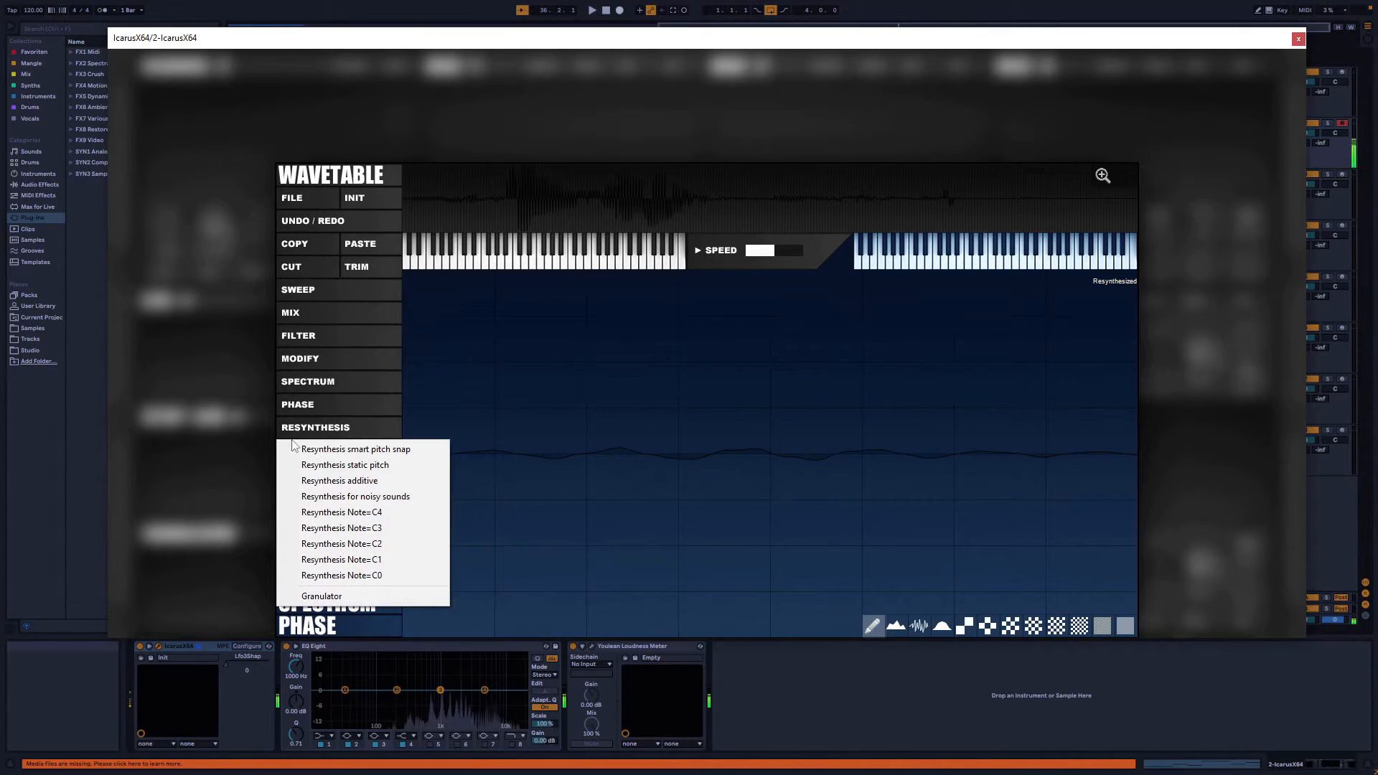
click(352, 406)
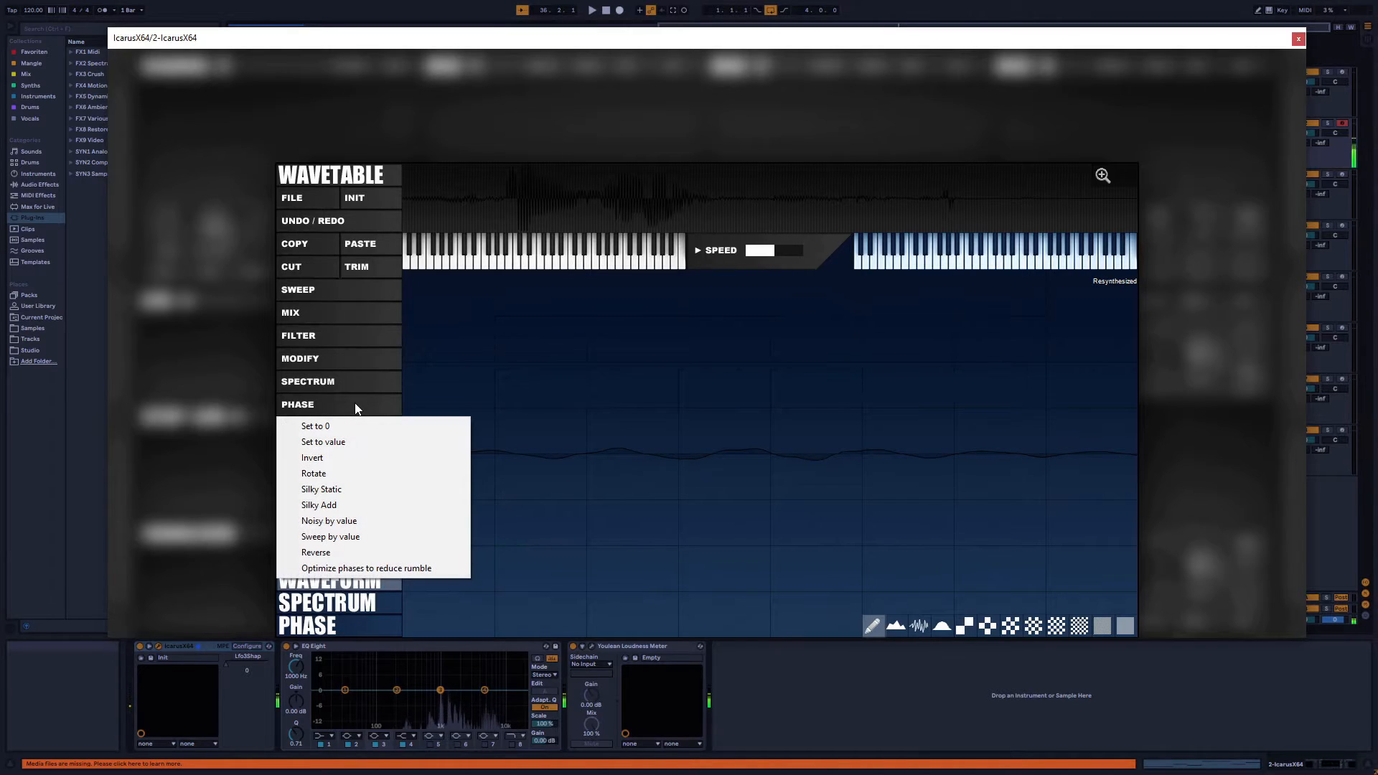
click(218, 618)
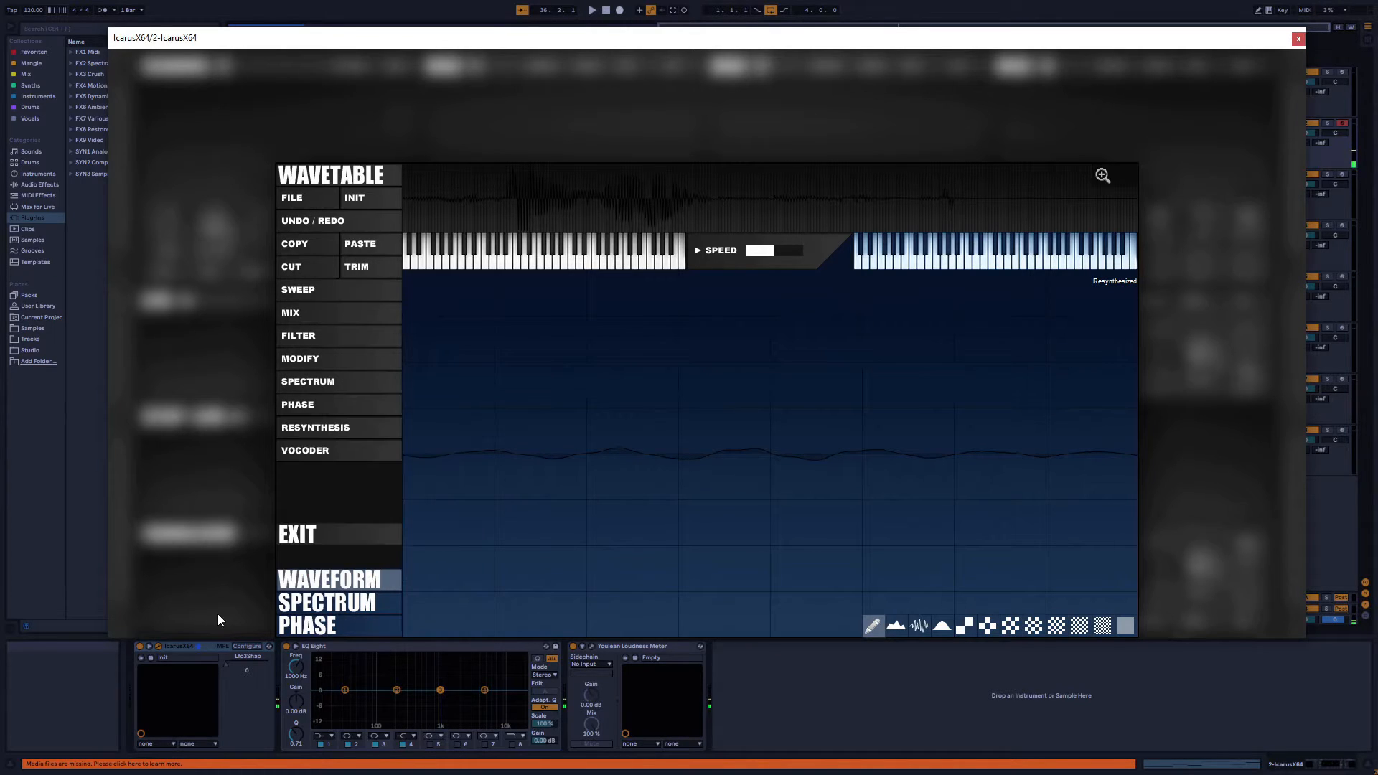
Return to the main synth view and set OSC1's morph type to FM Sine
click(298, 537)
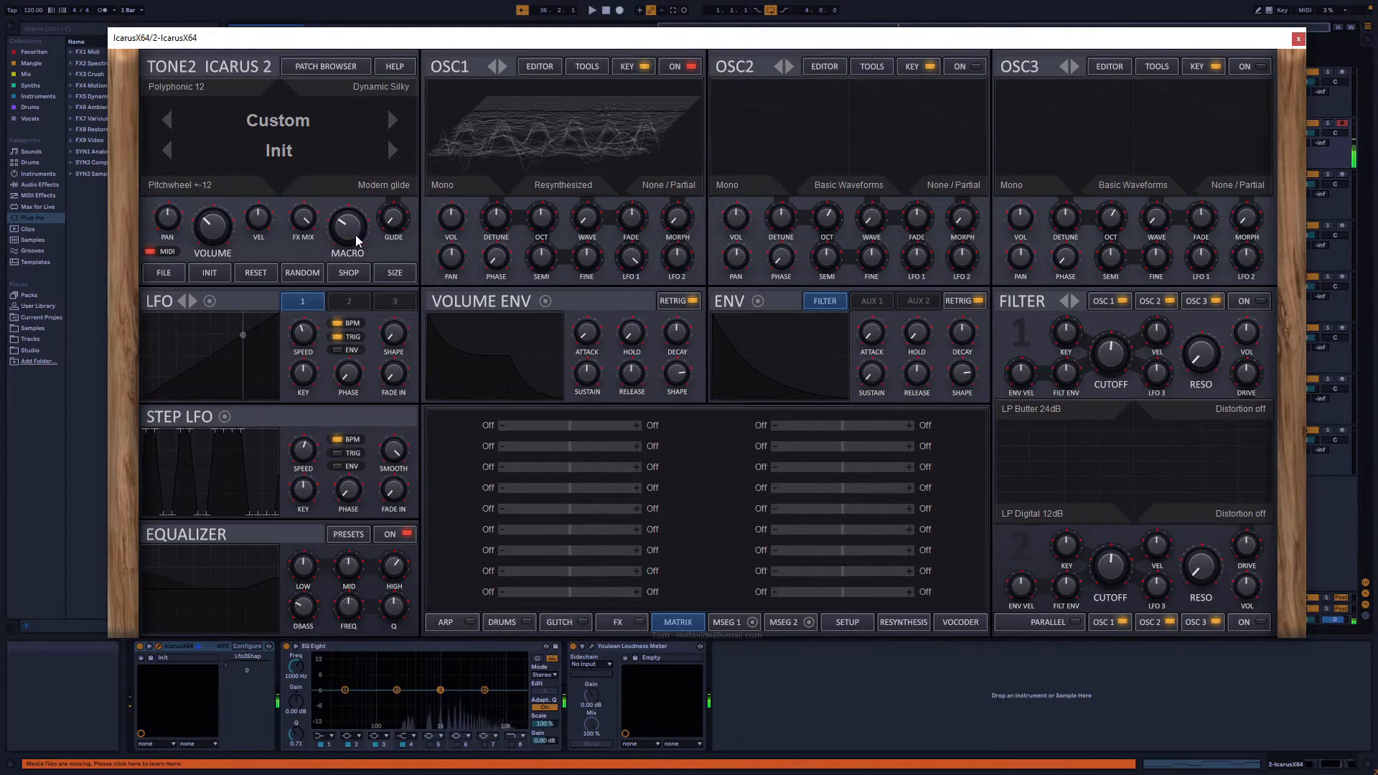
mouse_move(355, 228)
mouse_down()
mouse_move(346, 256)
mouse_move(347, 230)
mouse_up()
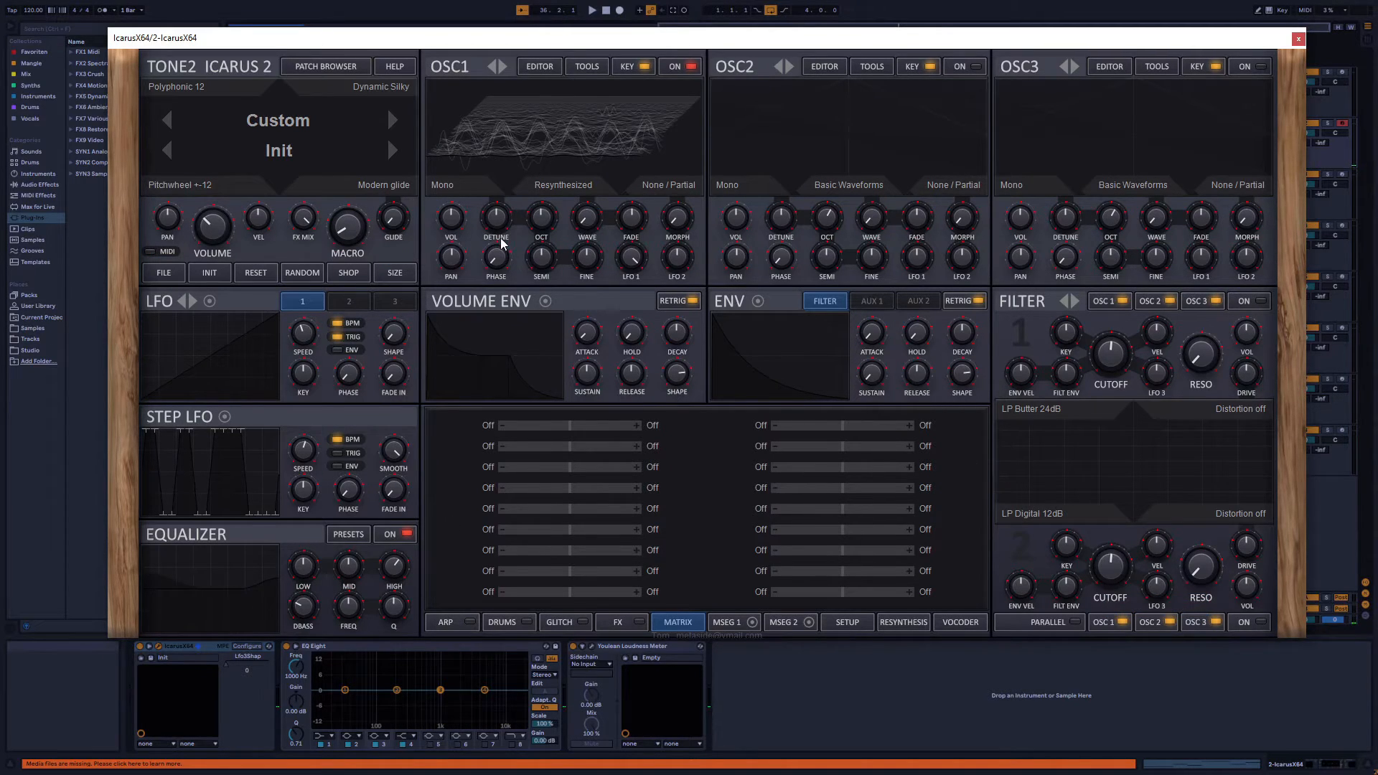
click(667, 186)
mouse_move(676, 237)
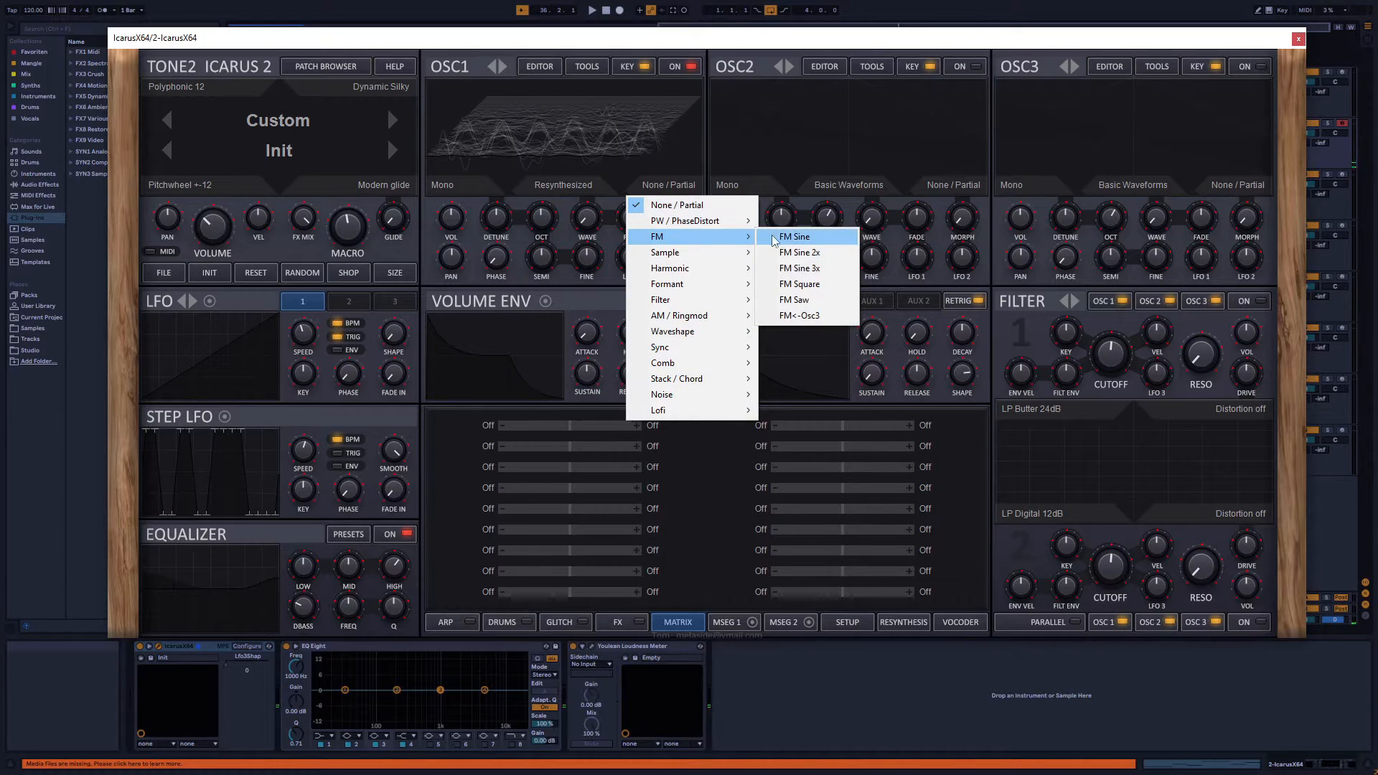
click(798, 238)
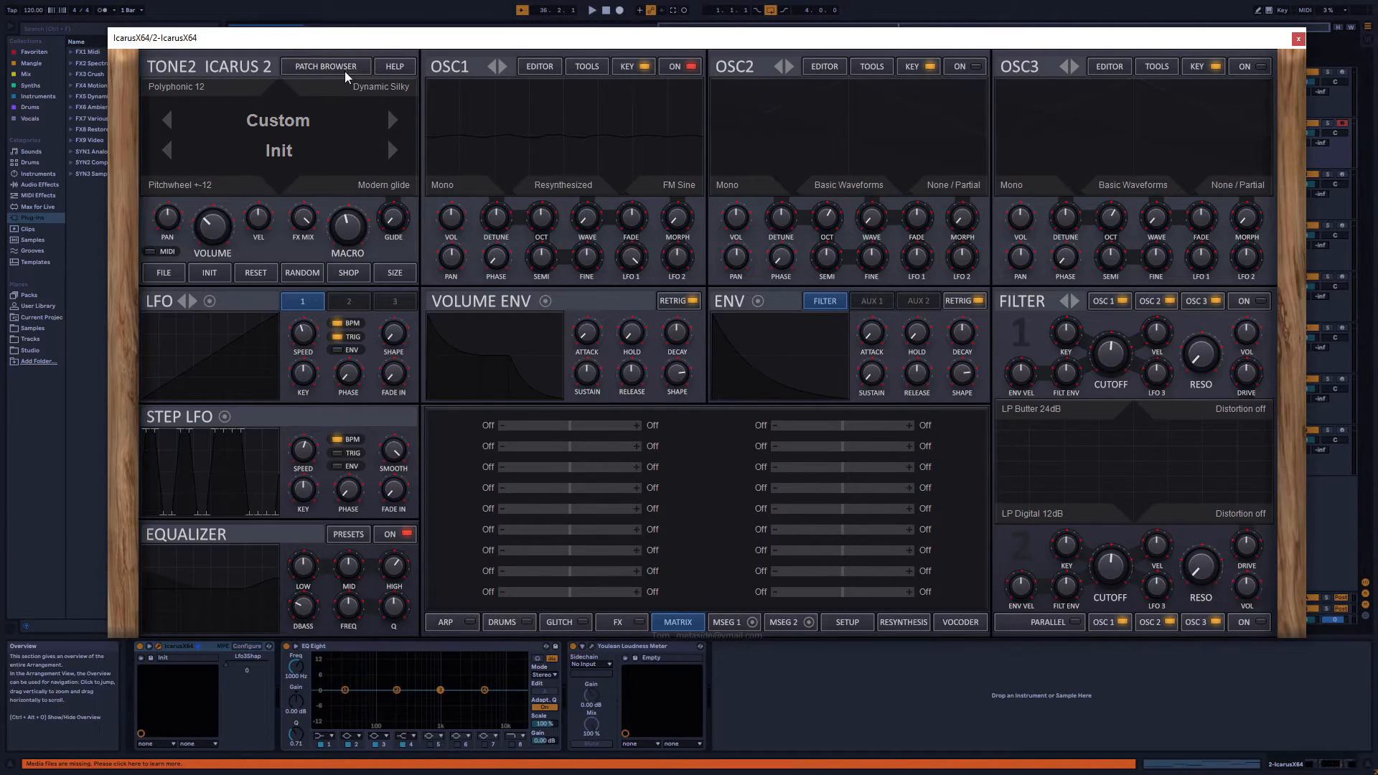
Set the synth window size to Normal 1670 x 980 (show keyboard) and move the window up to fit the keyboard on screen
click(387, 275)
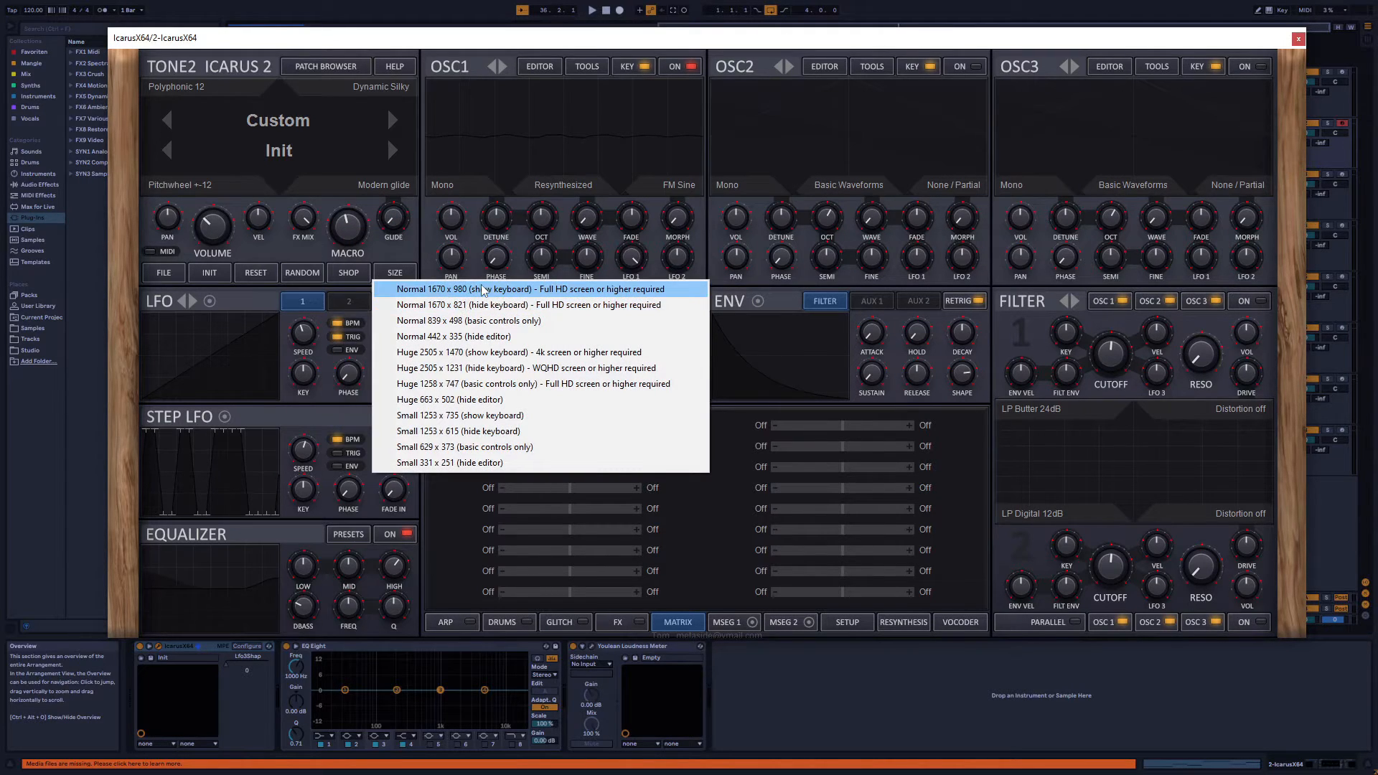
click(483, 290)
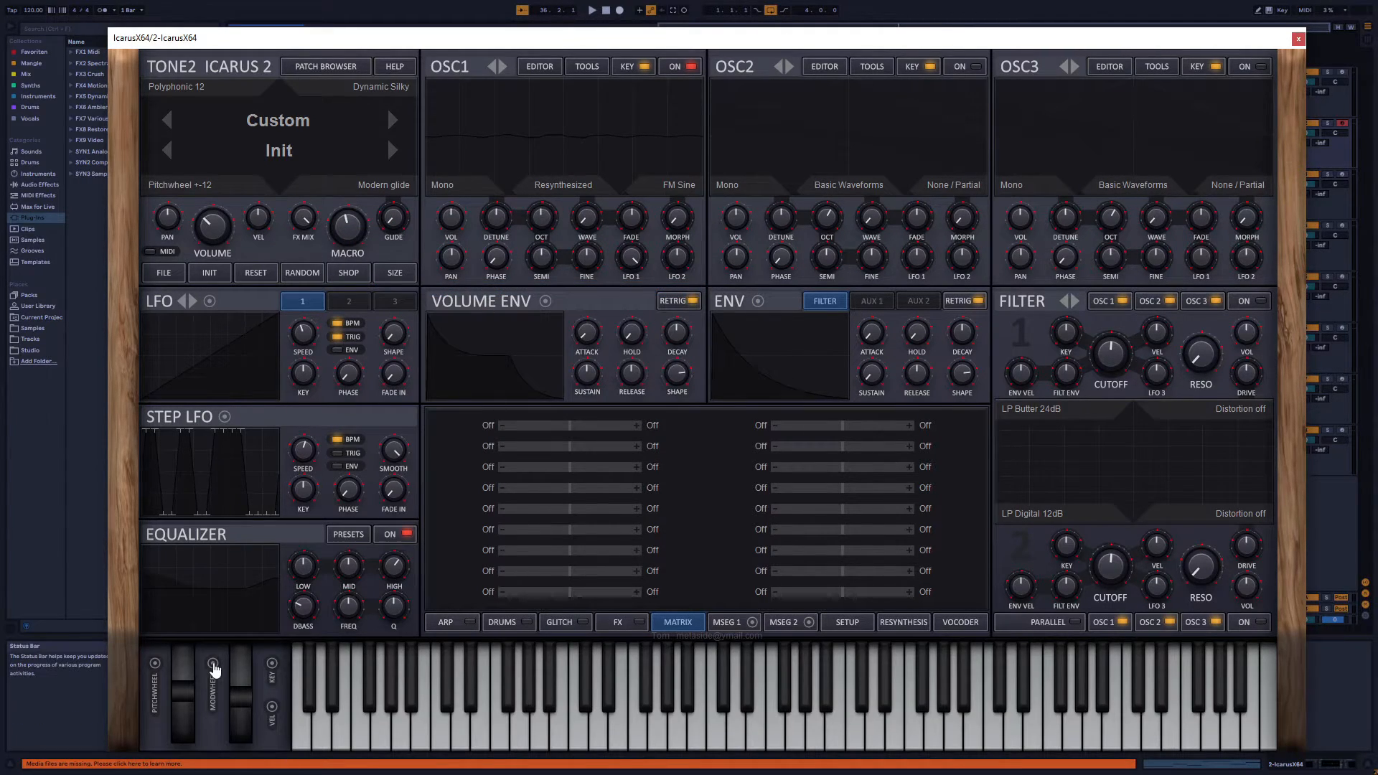
drag(213, 666, 433, 553)
drag(597, 36, 625, 7)
mouse_move(452, 15)
mouse_down()
mouse_move(1294, 40)
mouse_move(969, 13)
mouse_move(1127, 13)
mouse_move(433, 22)
mouse_move(432, 45)
mouse_move(452, 21)
mouse_up()
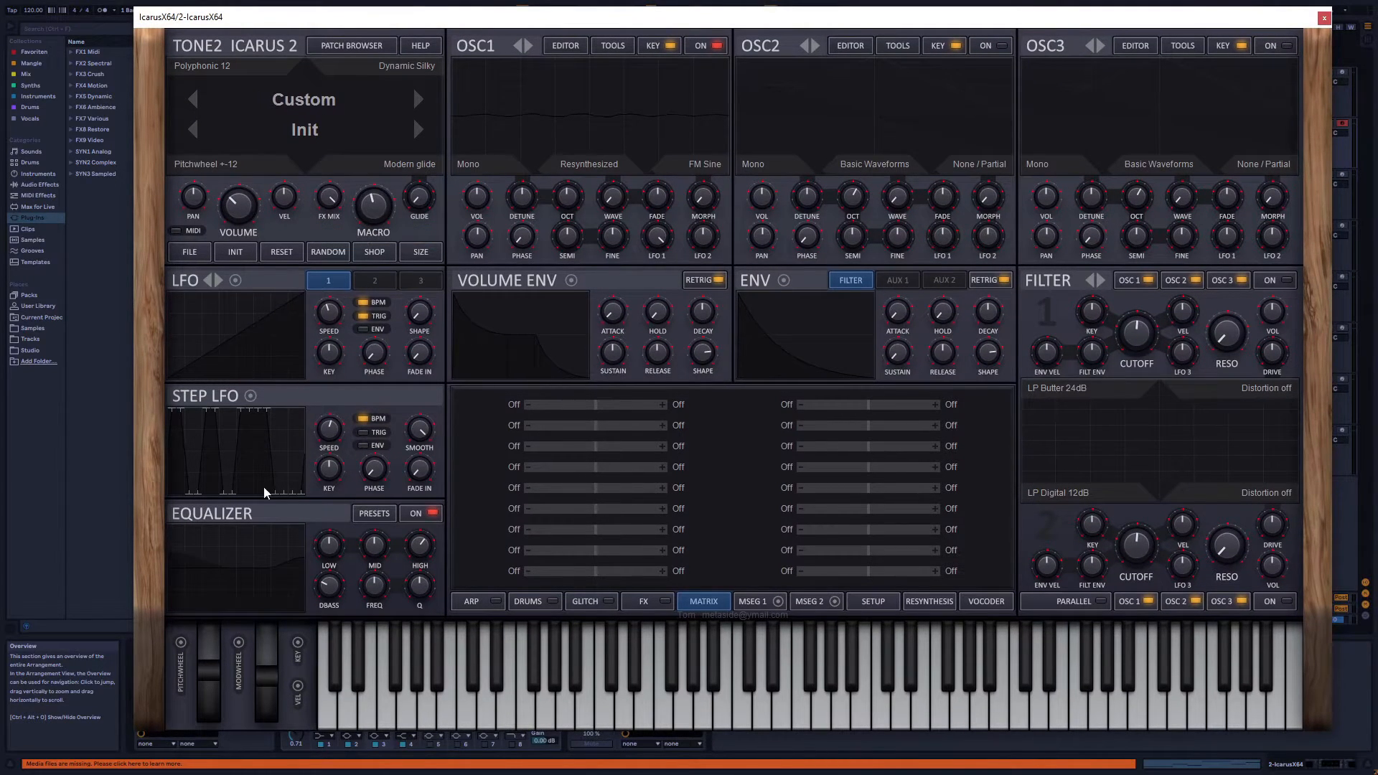
click(422, 252)
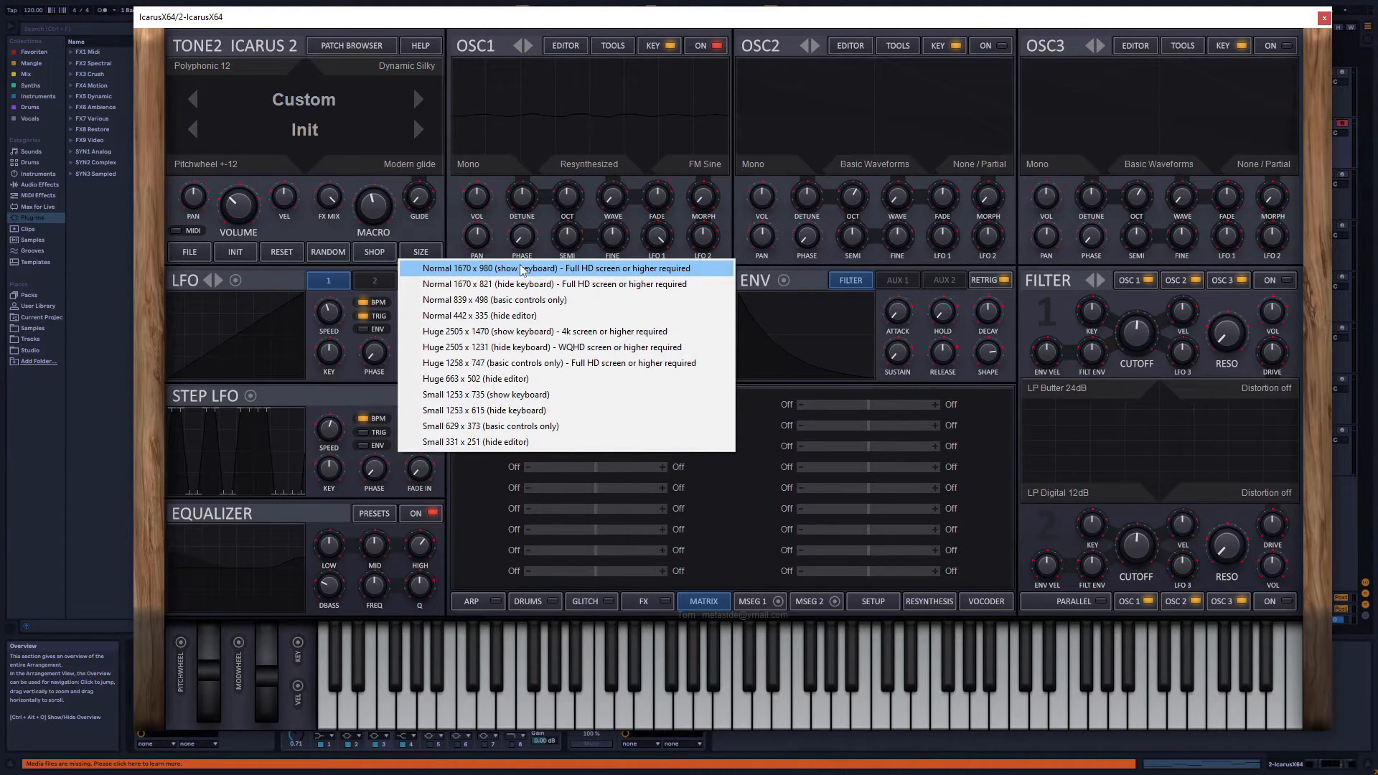
click(522, 269)
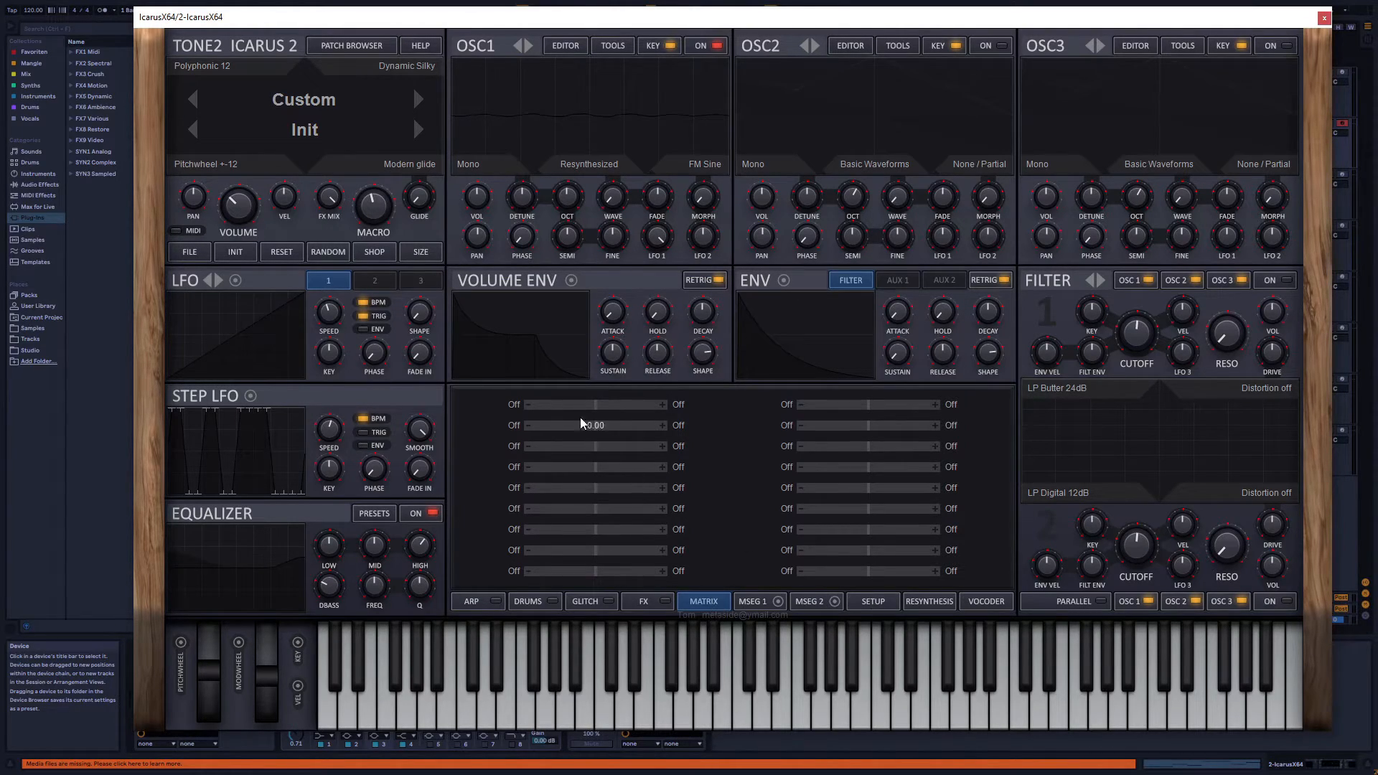
click(514, 406)
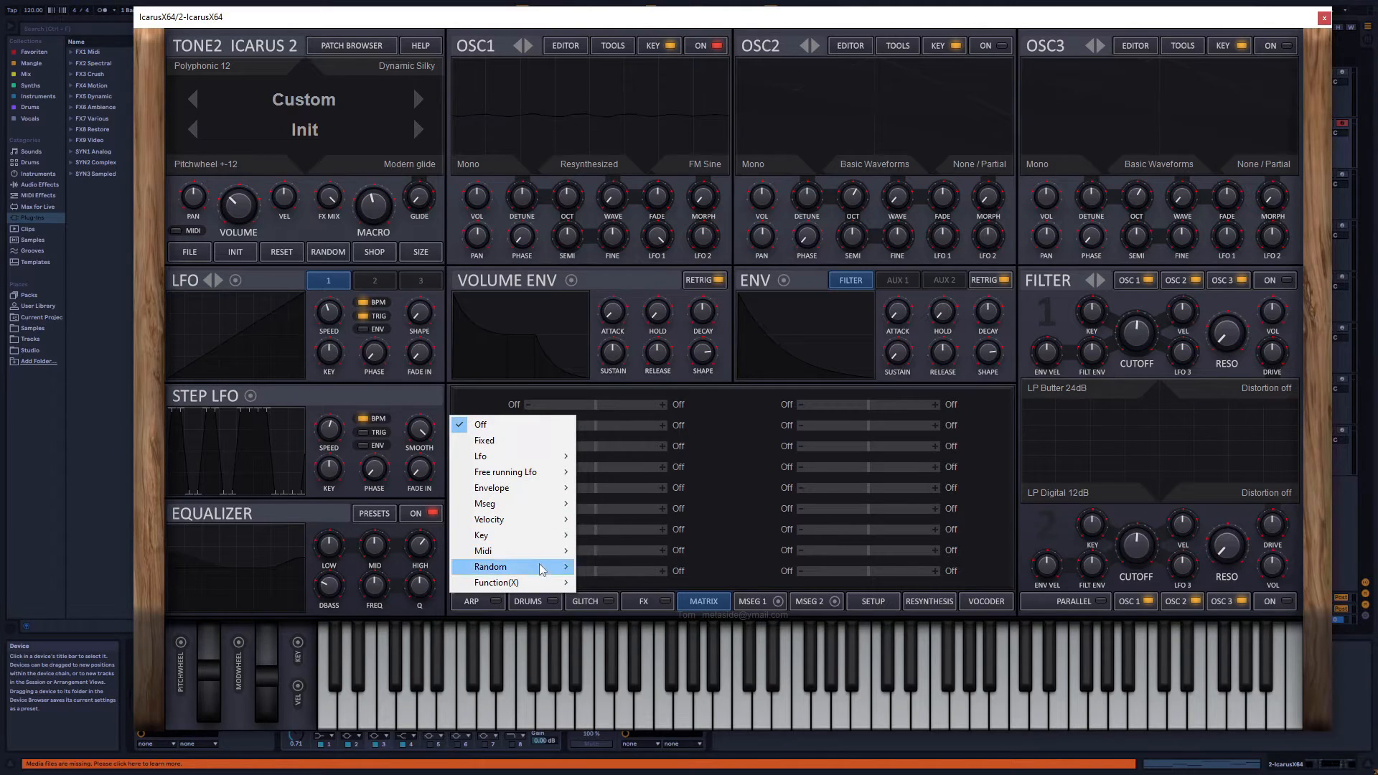
mouse_move(575, 556)
click(652, 557)
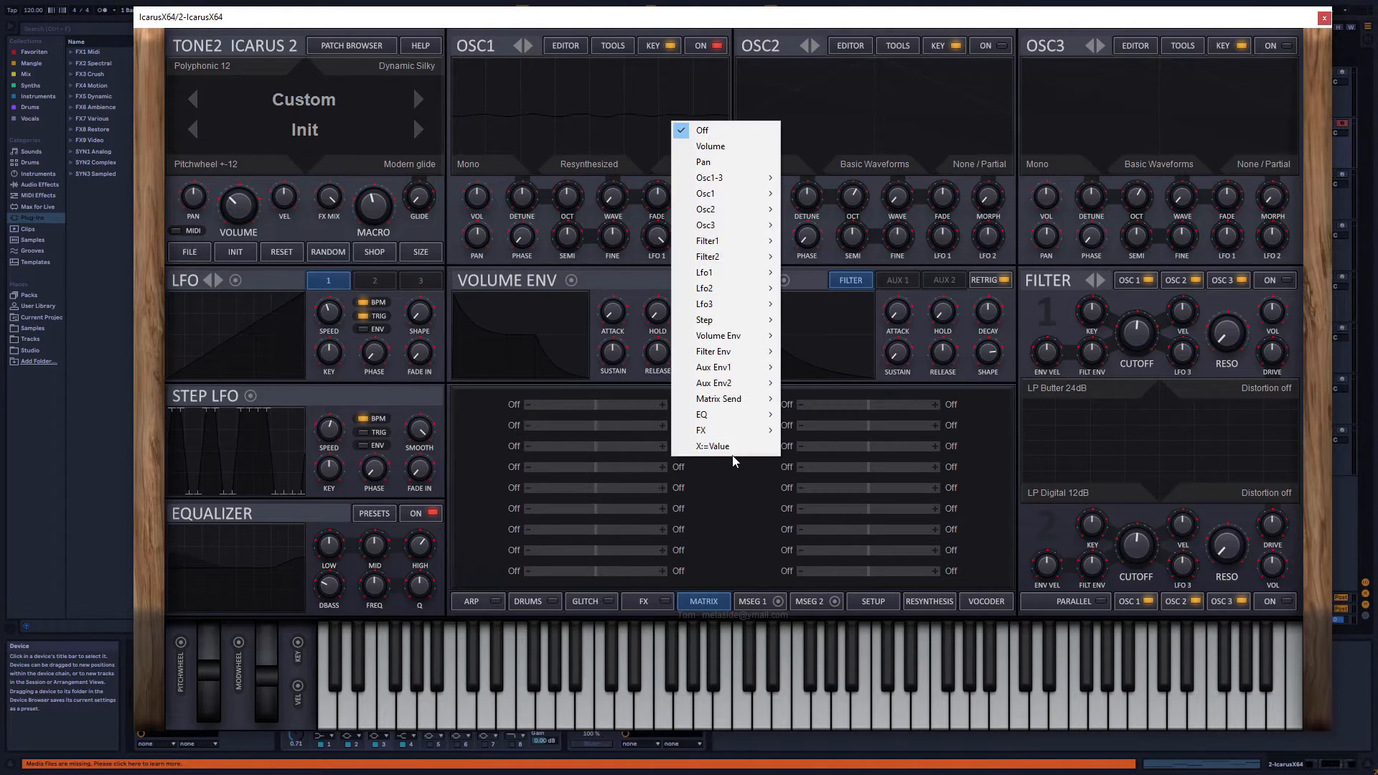
click(458, 579)
click(457, 558)
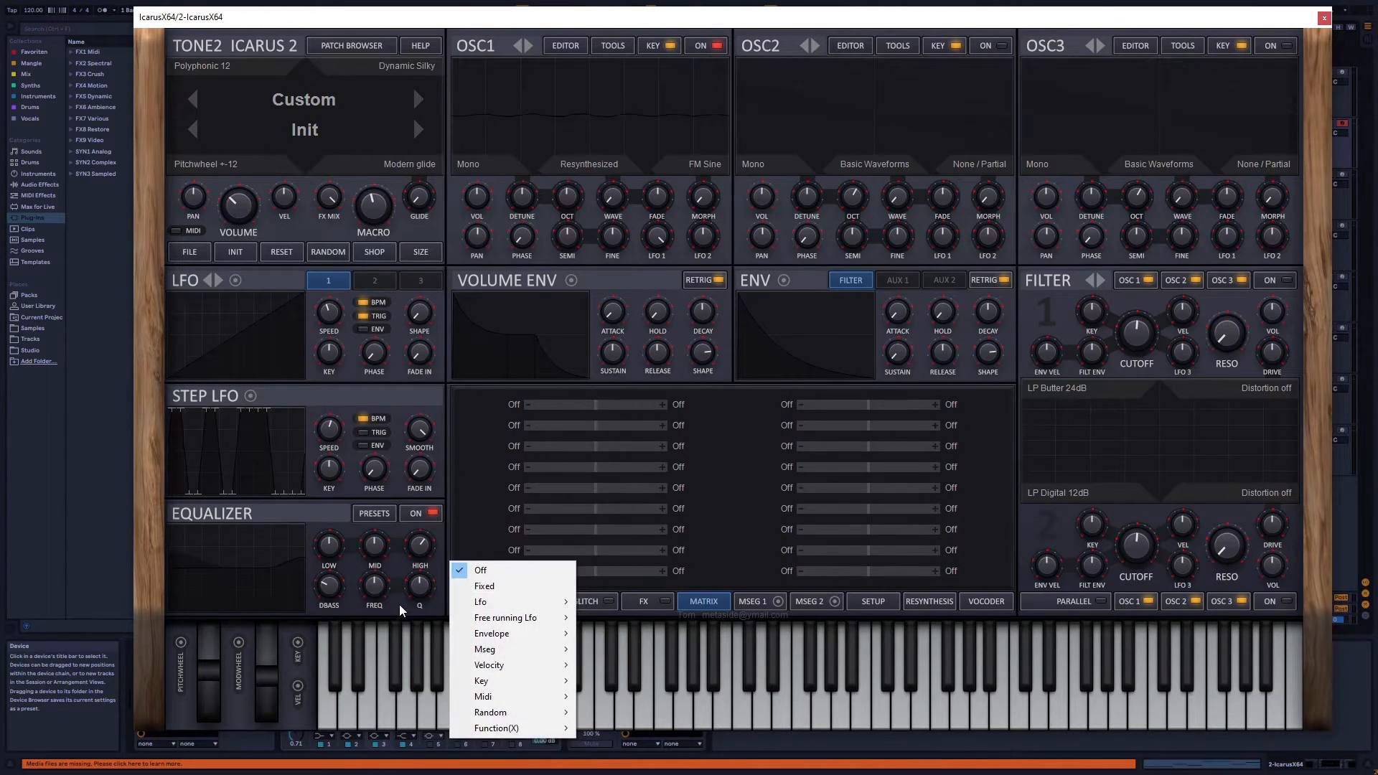
click(293, 624)
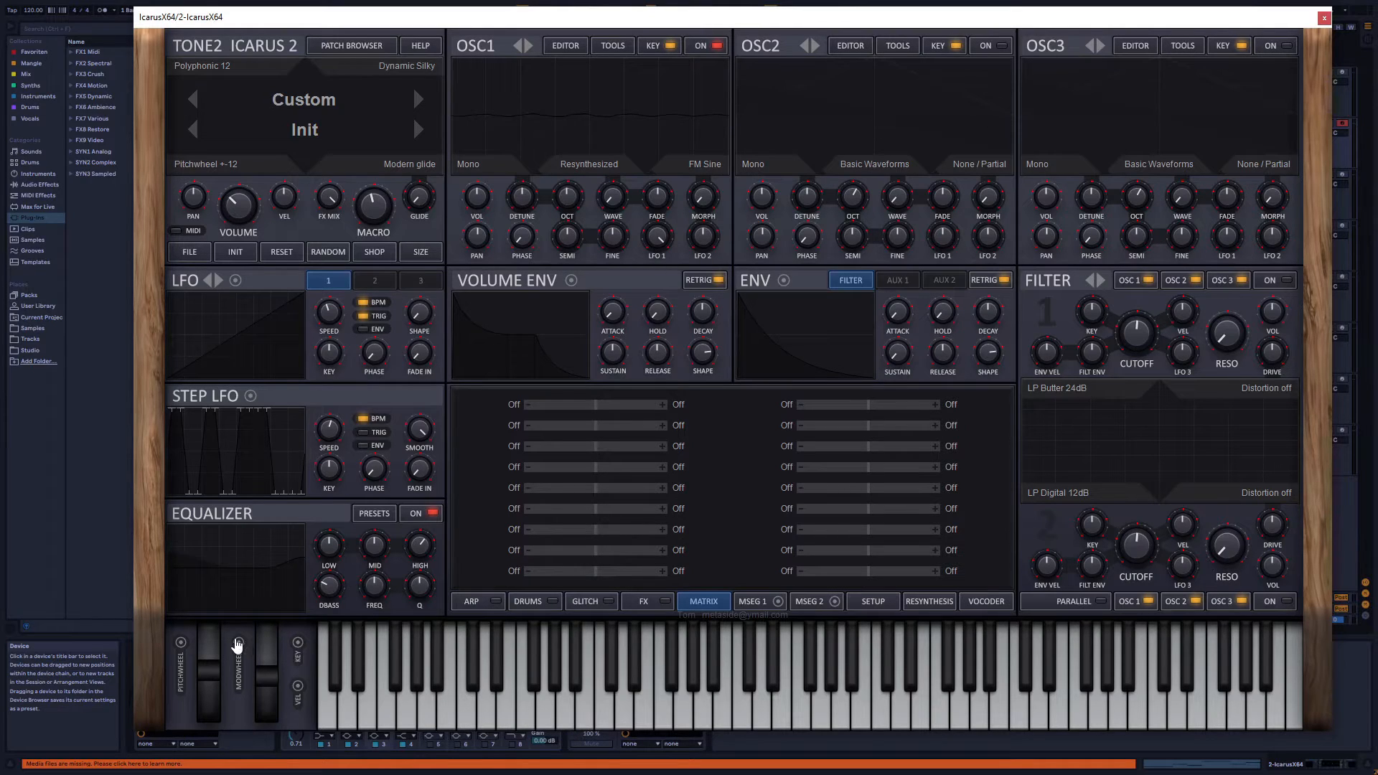
Assign the mod wheel as a modulation source for OSC1's Morph amount
drag(239, 643, 237, 638)
drag(338, 567, 703, 197)
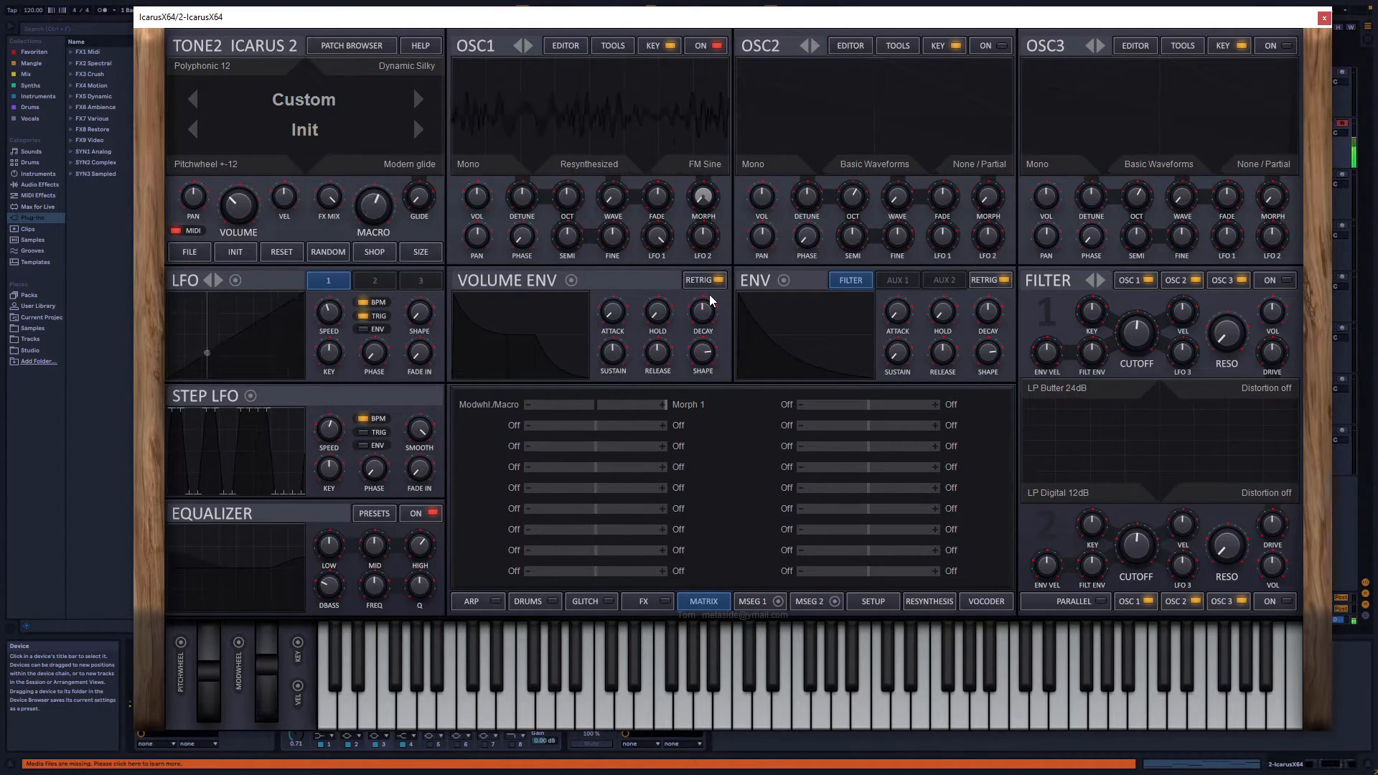
Set OSC1's morph type to Mirror from the PW / PhaseDistort group
click(703, 164)
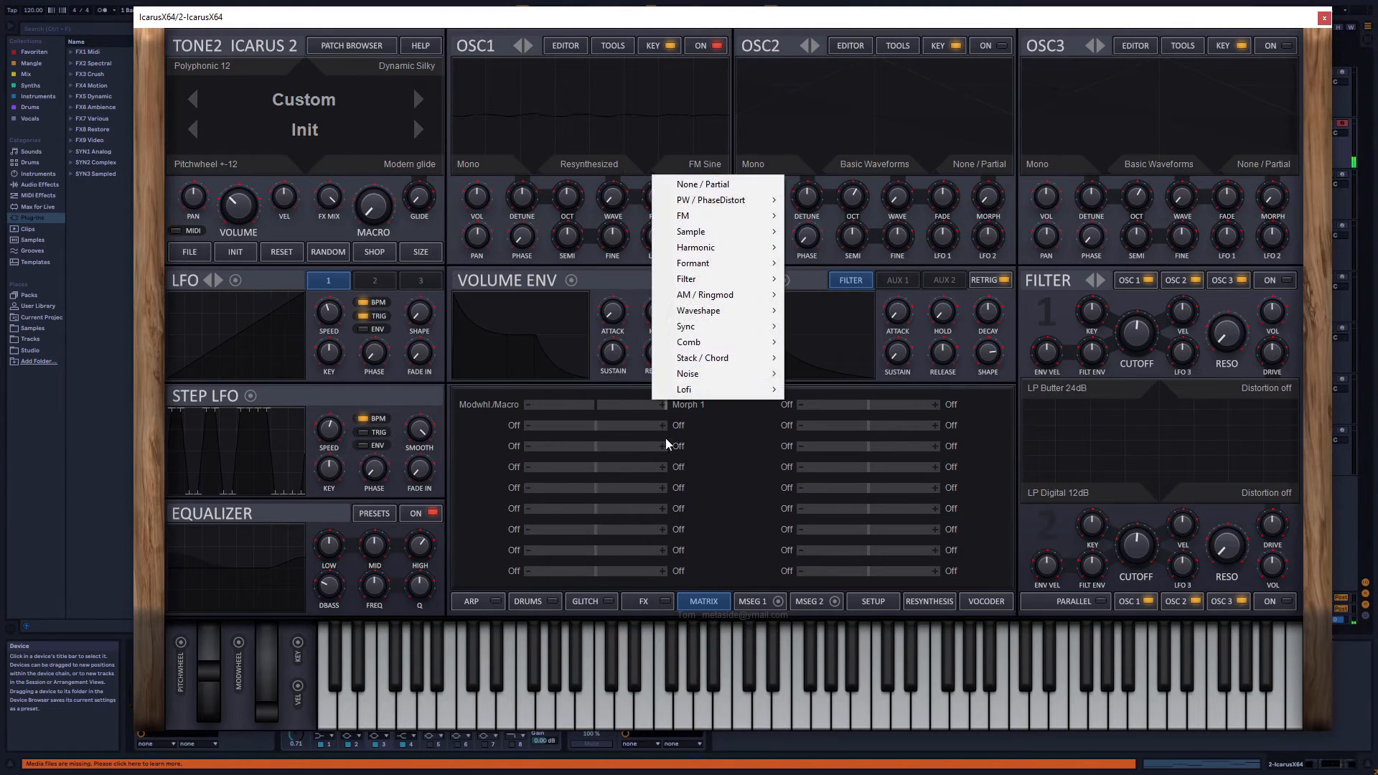
mouse_move(730, 301)
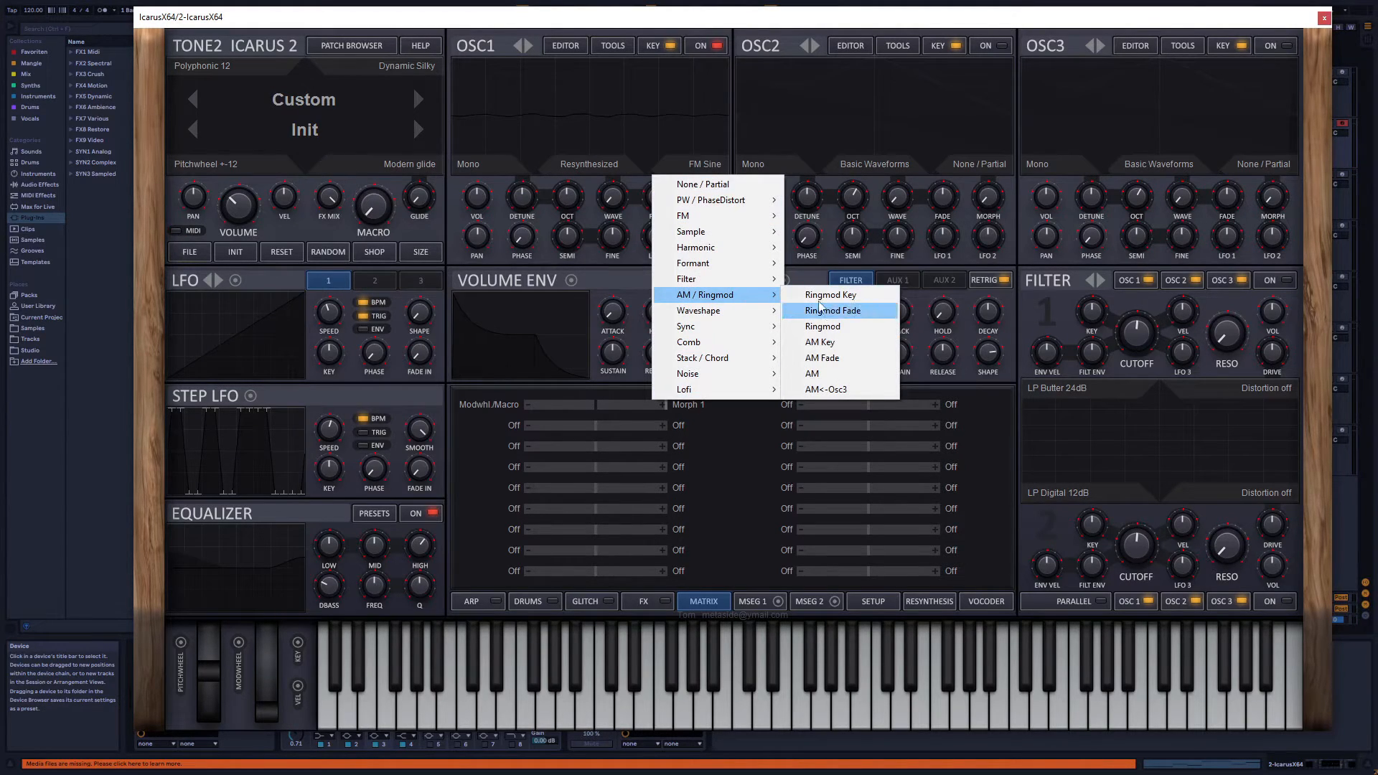
mouse_move(739, 247)
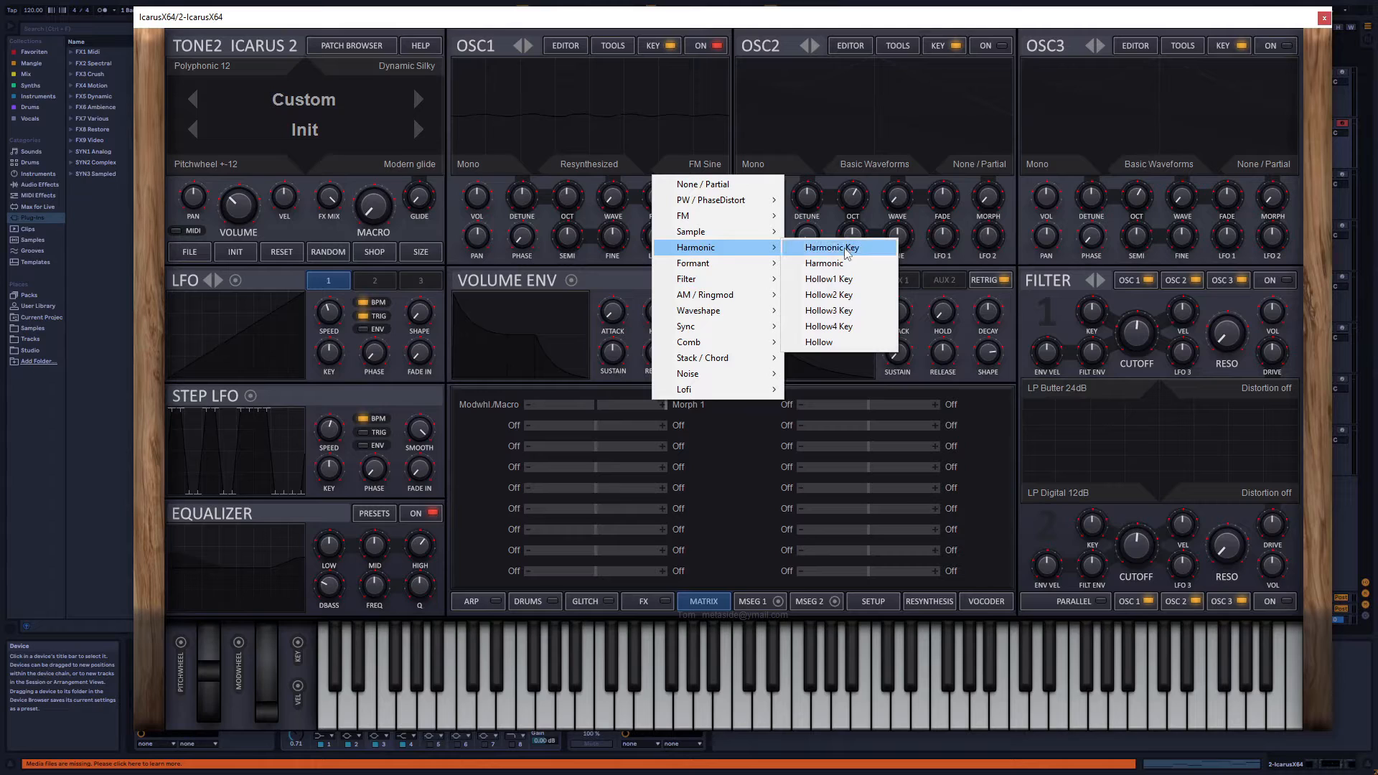
mouse_move(734, 203)
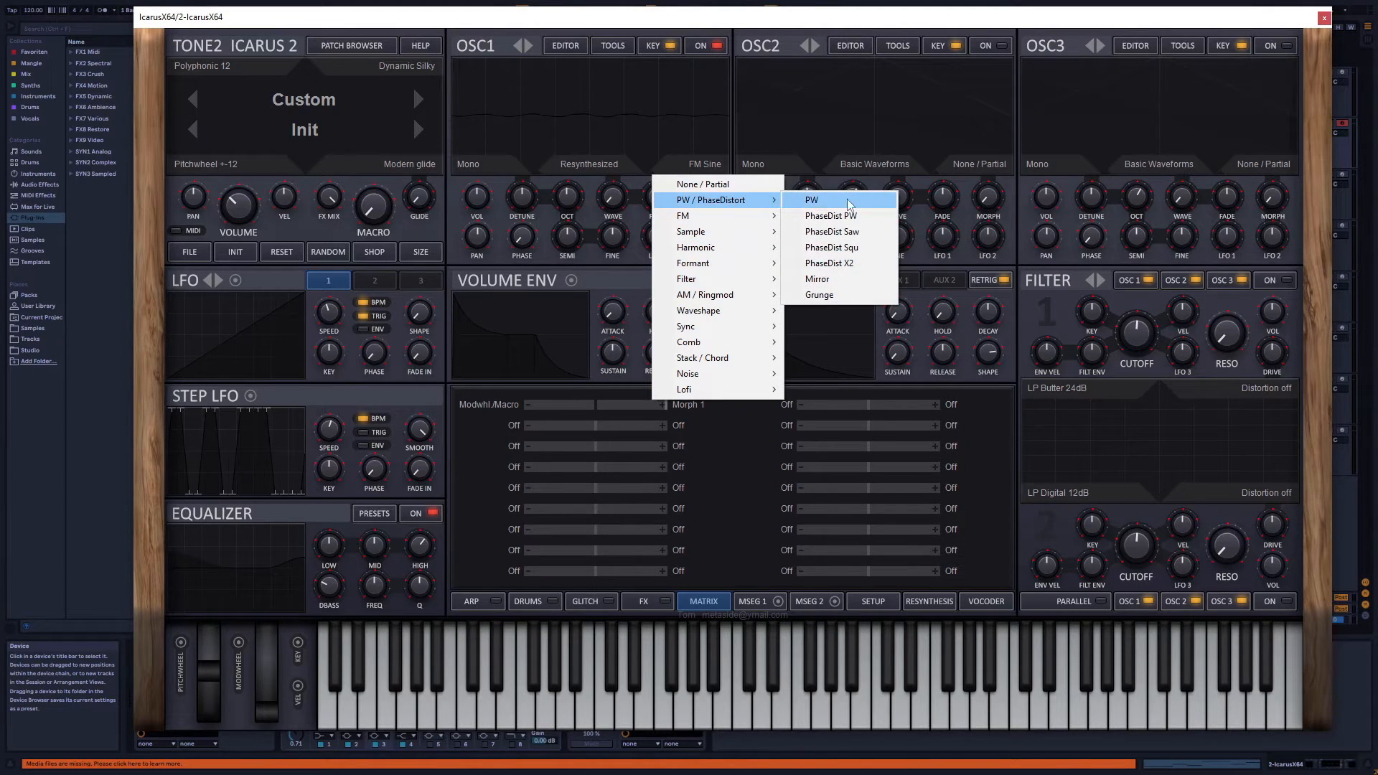
click(818, 280)
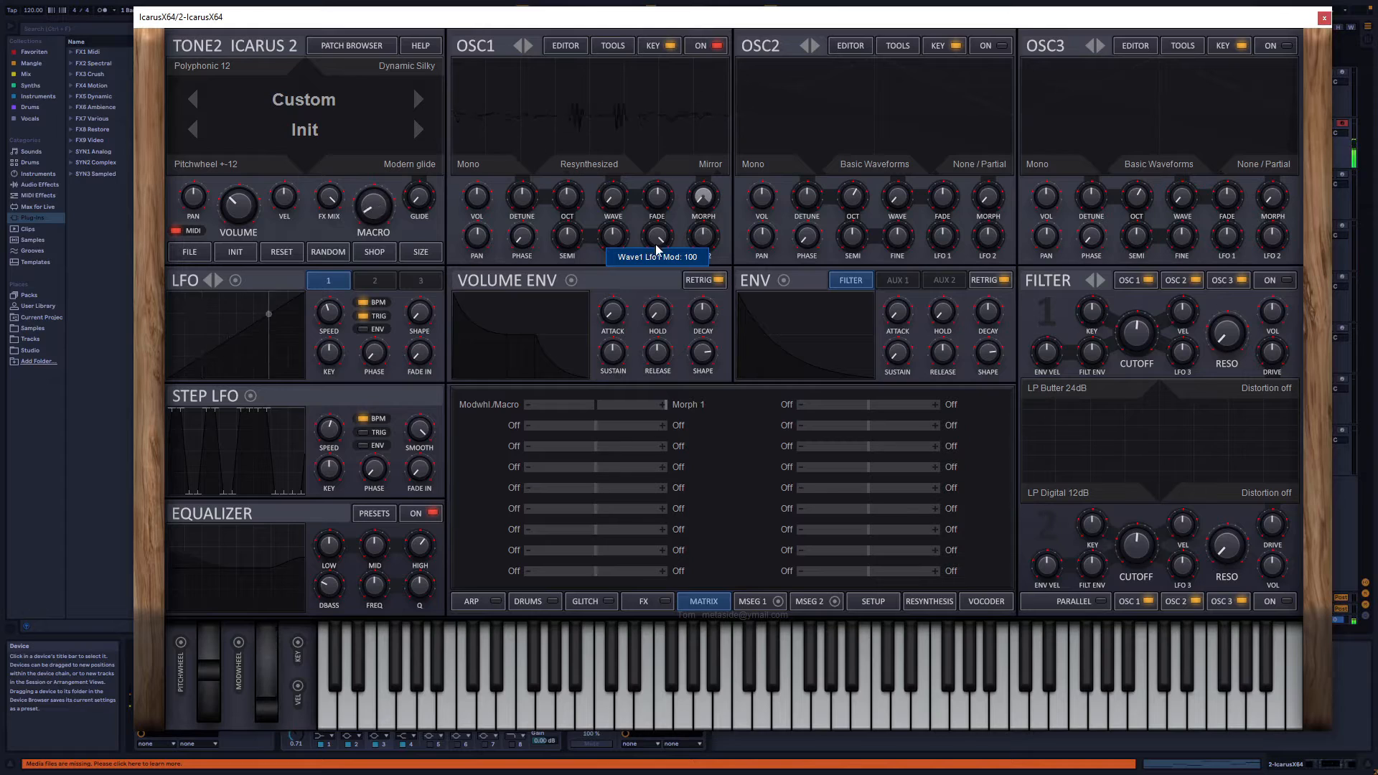
Change OSC1's morph type to Stack Octave+ from the Stack / Chord group
click(701, 153)
mouse_move(724, 359)
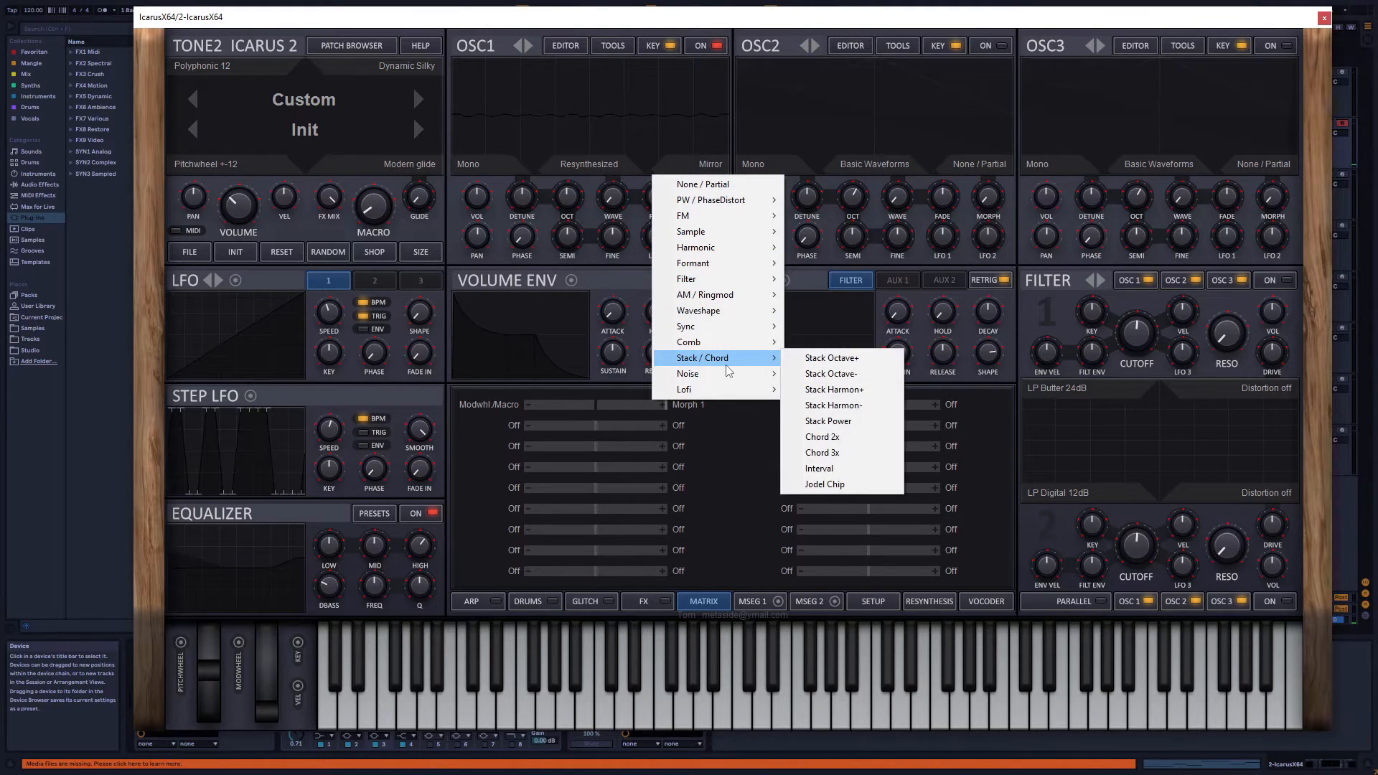
click(861, 358)
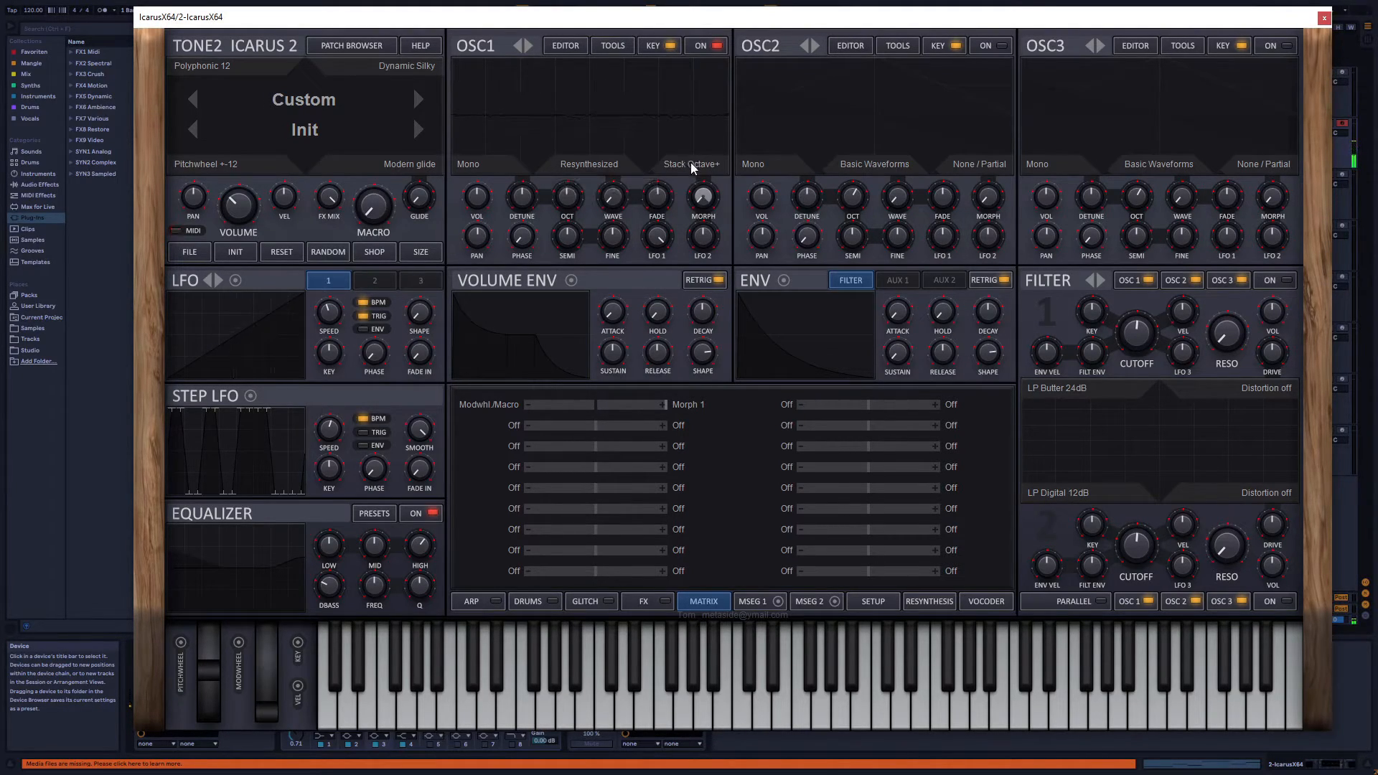
Resynthesize the first sample from the Vocalic > 2 Singing Harmonized folder in OSC1 with the smart pitch snap mode
click(567, 46)
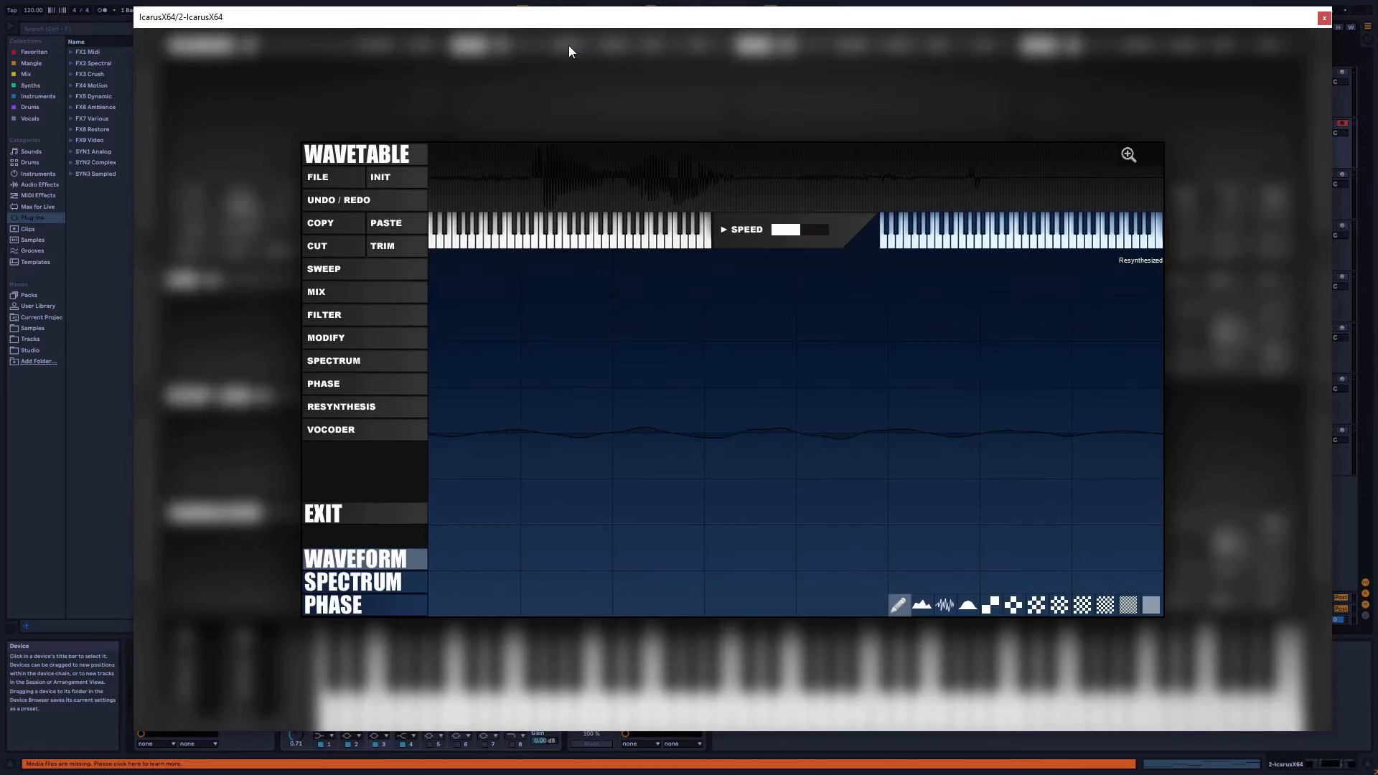
click(344, 407)
click(384, 427)
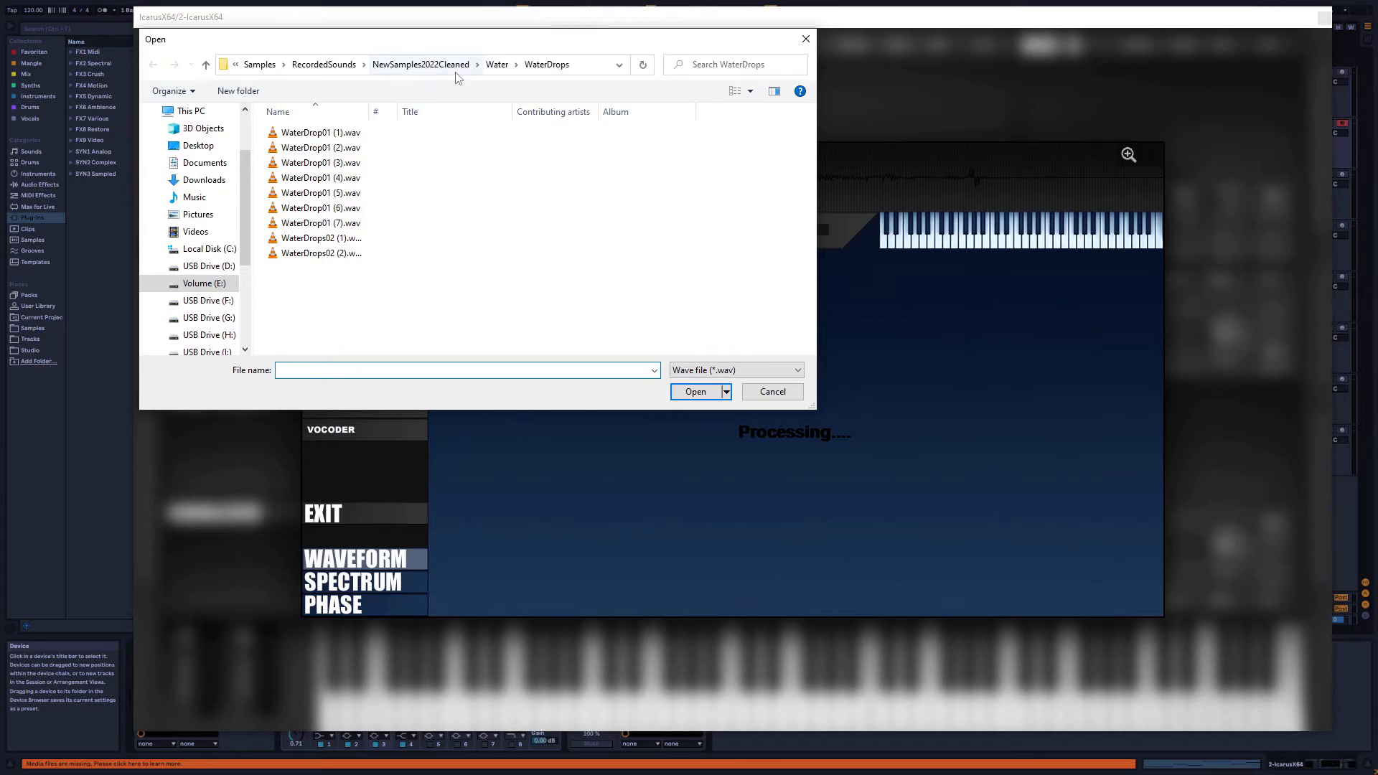
click(451, 65)
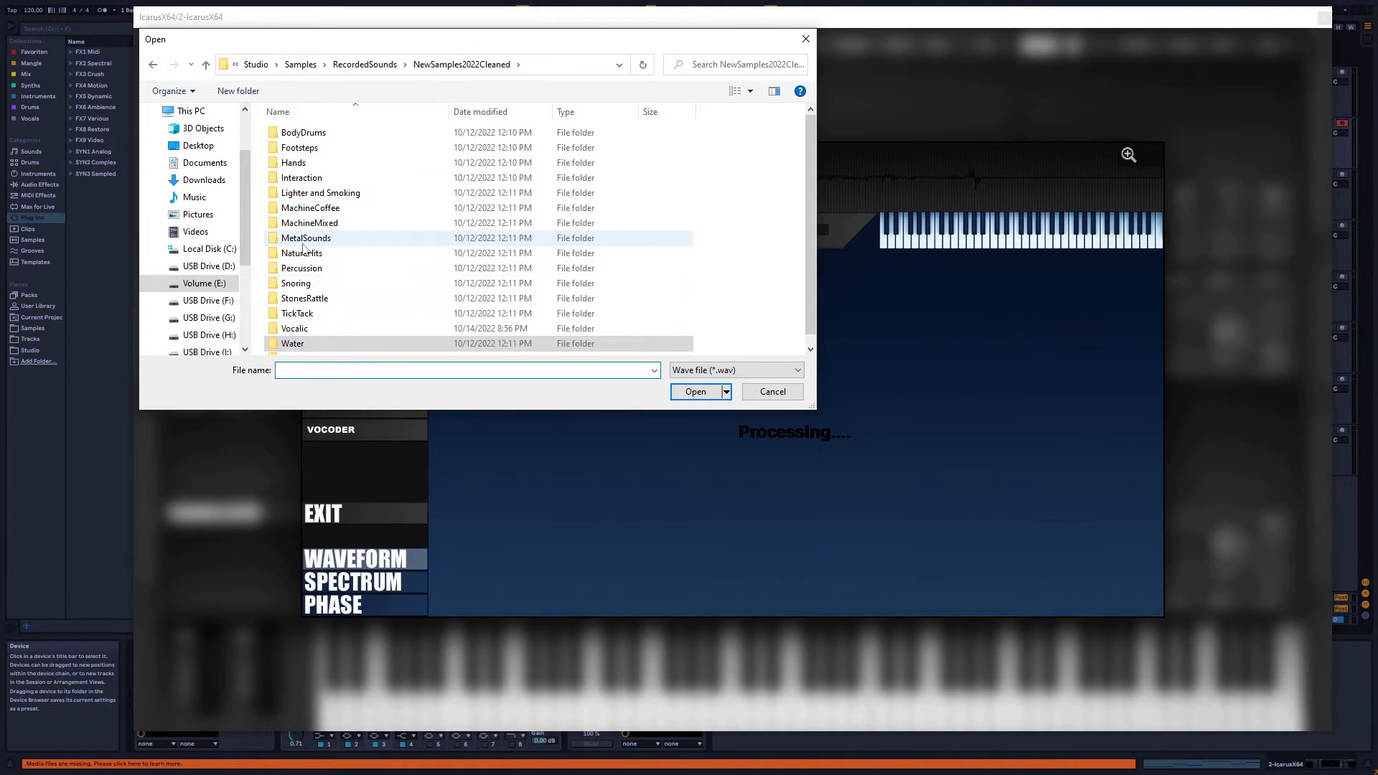
double_click(301, 328)
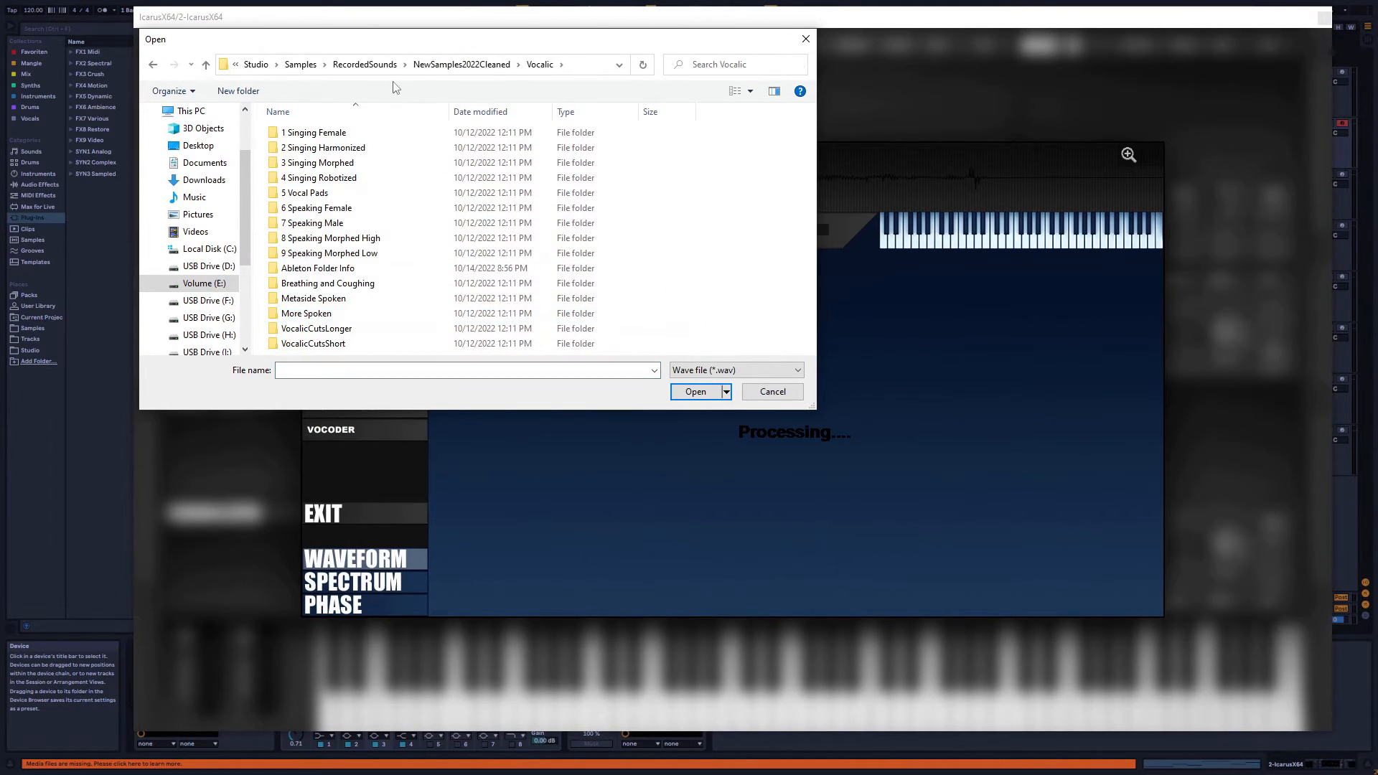
double_click(325, 148)
double_click(323, 132)
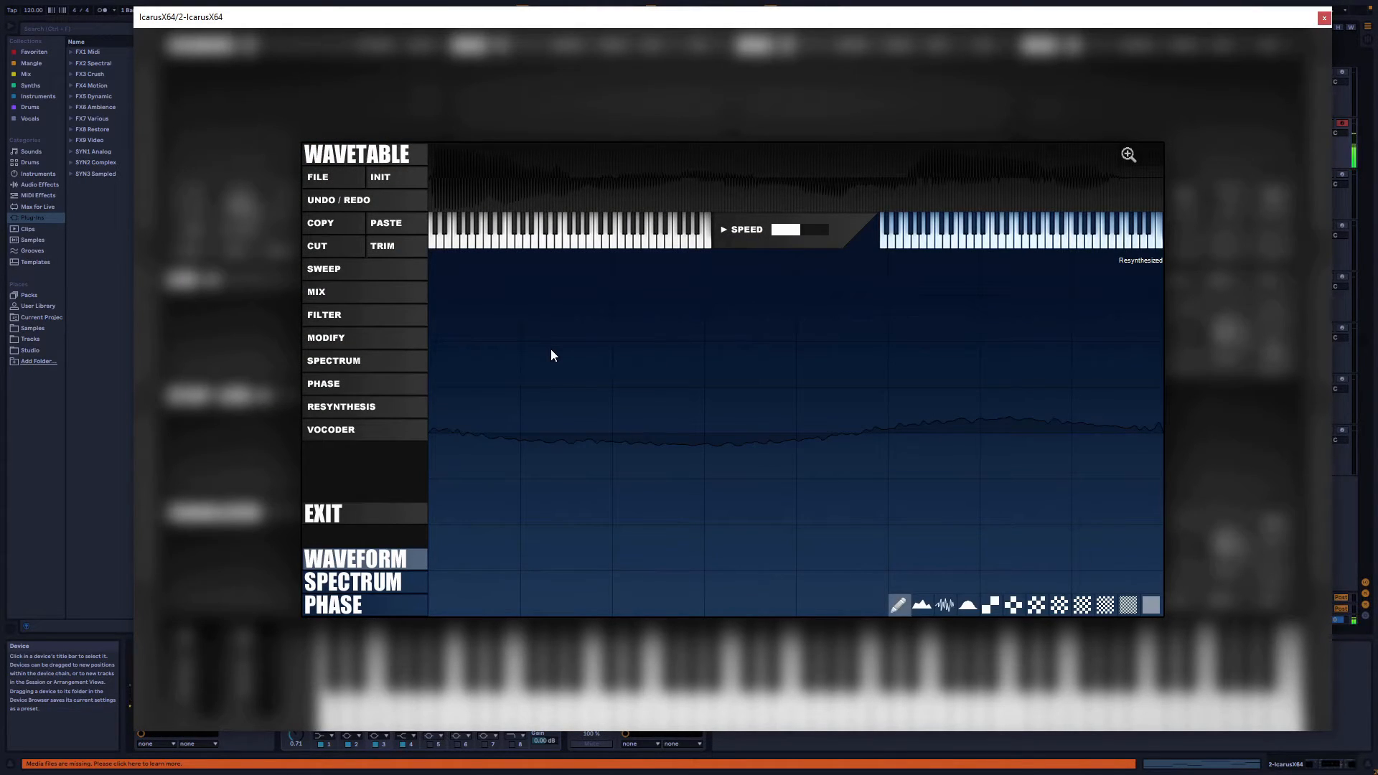
Return to the main synth view and set OSC1's morph type to Sync Squ
click(330, 514)
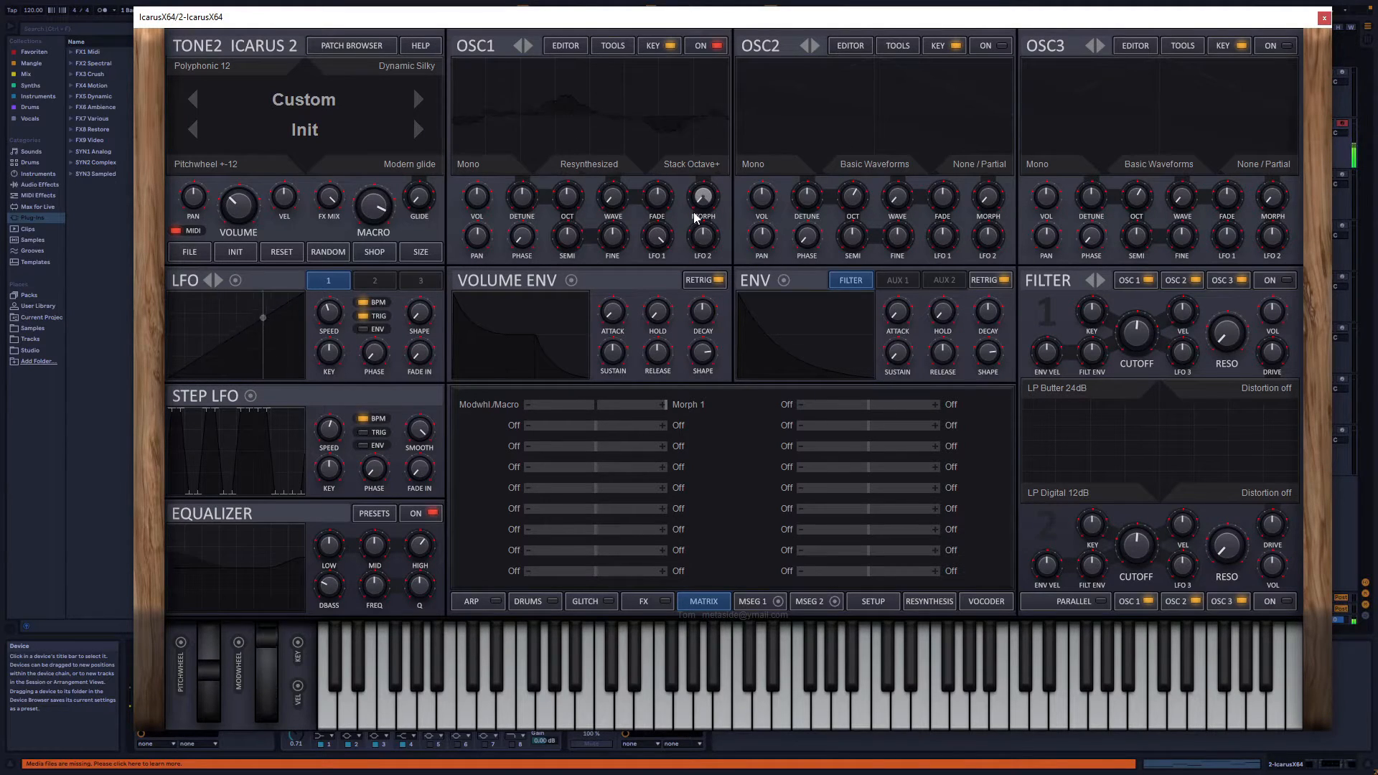
click(711, 163)
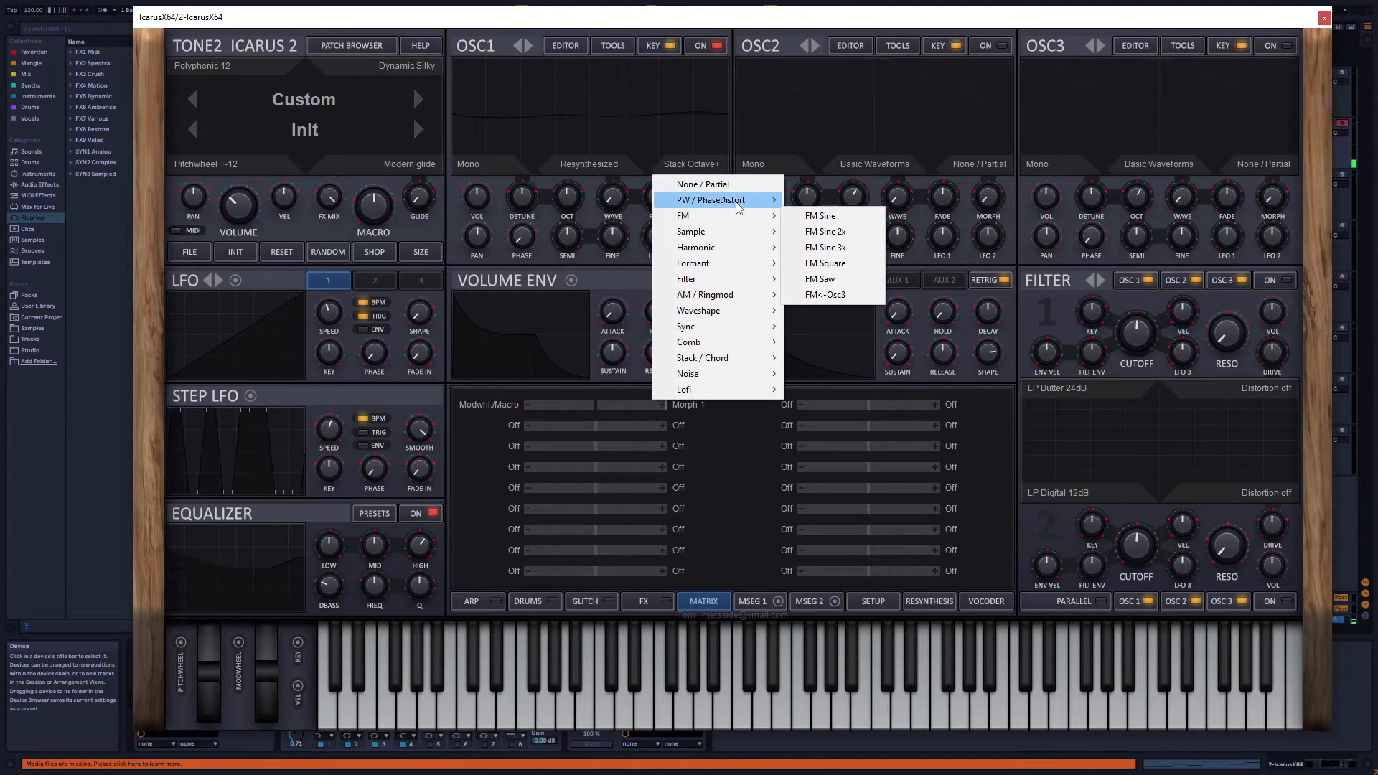
mouse_move(716, 329)
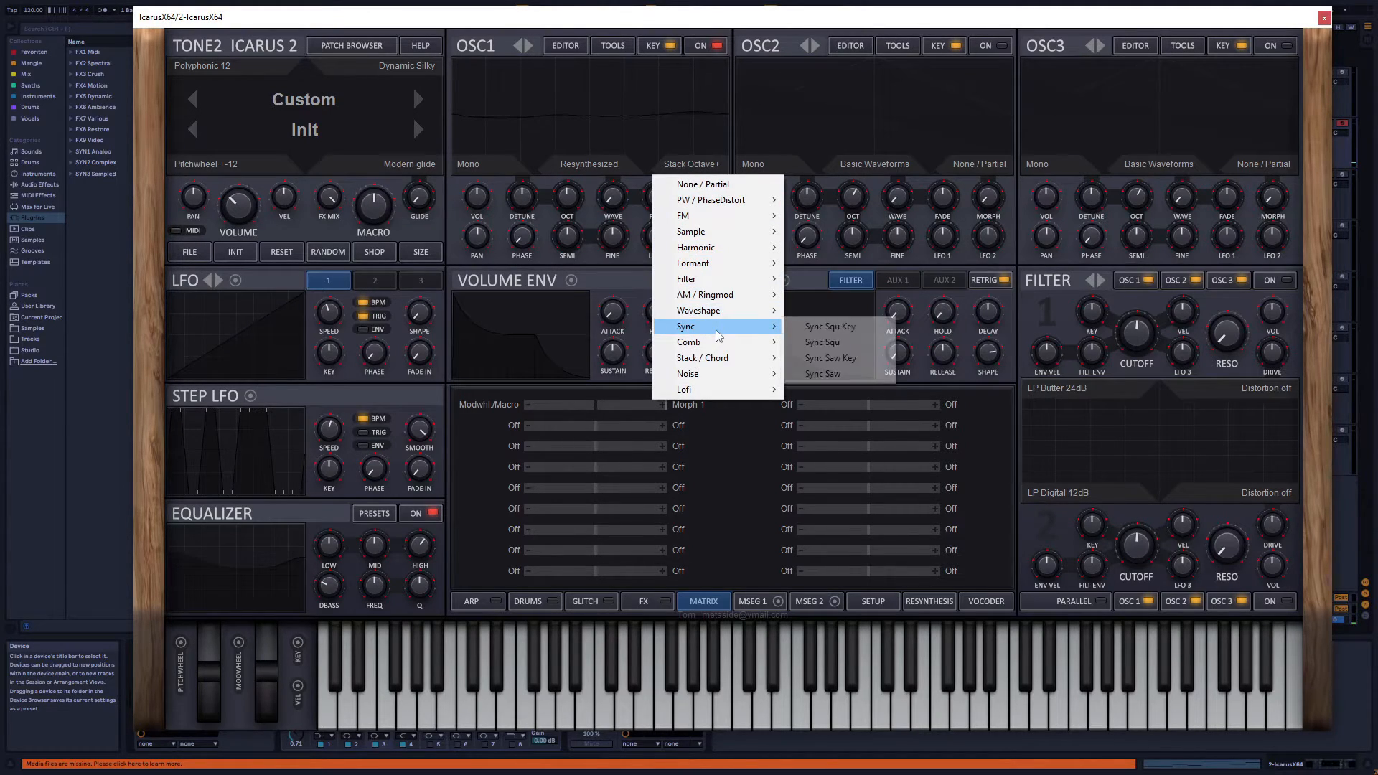
click(836, 347)
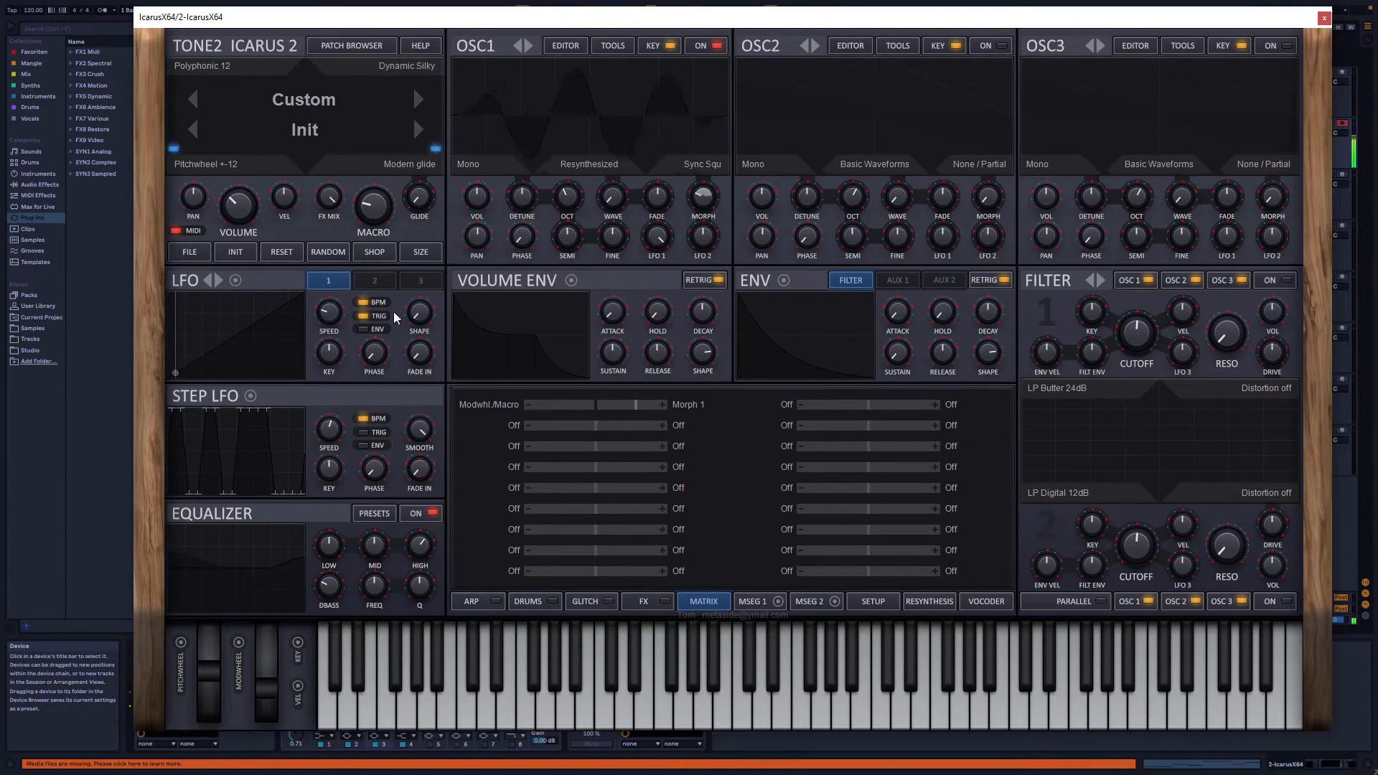
Raise LFO 1's shape to turn its ramp into a symmetric triangle
drag(403, 313, 488, 162)
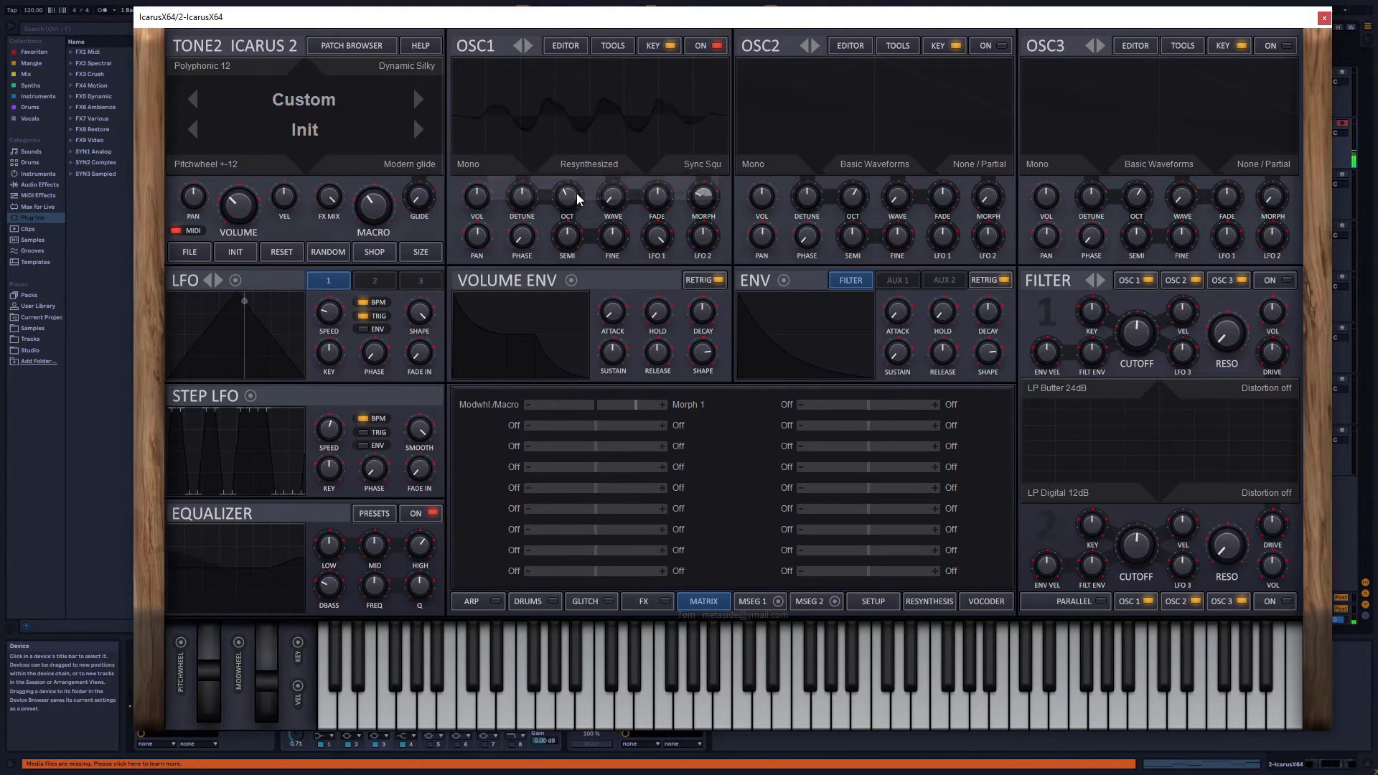
mouse_move(575, 196)
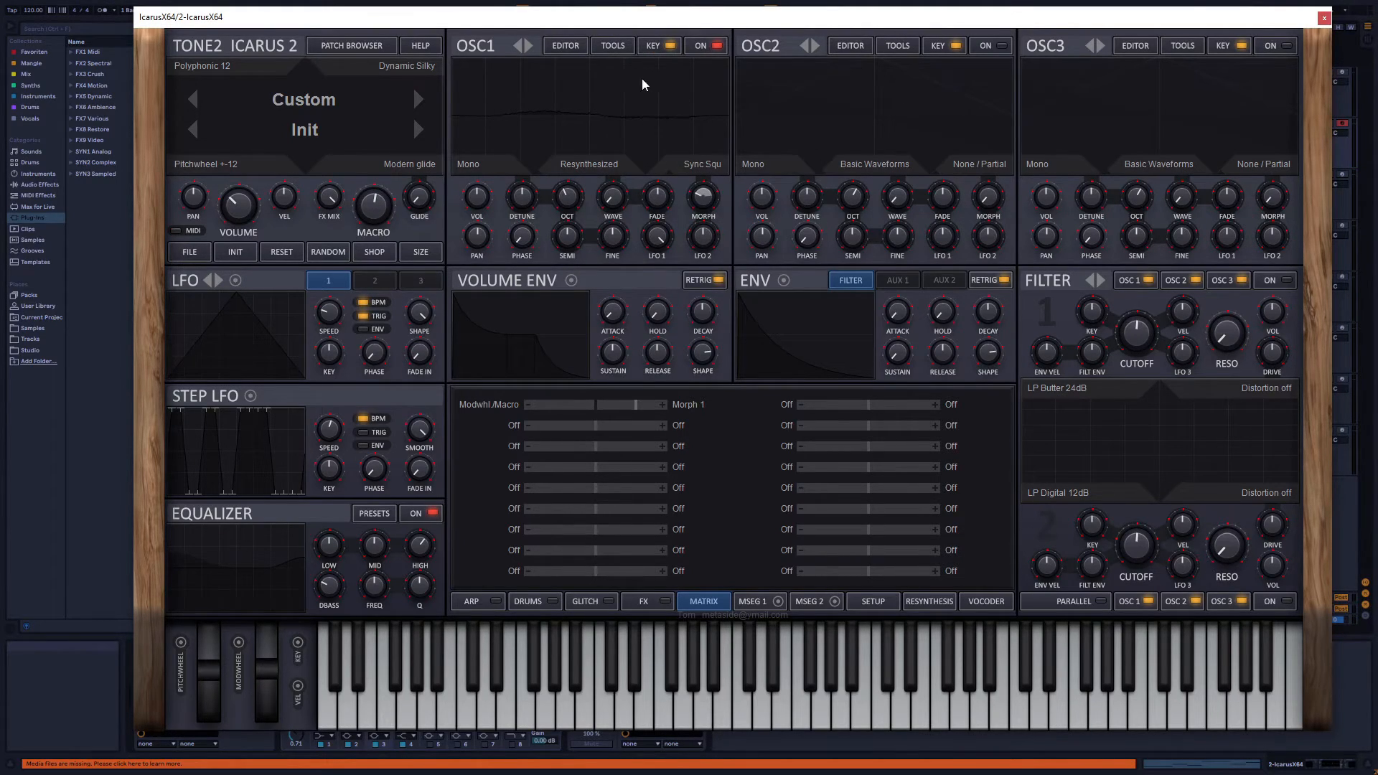
Review the resynthesis and vocoder modes in OSC1's wavetable editor and return to the main synth view
click(553, 40)
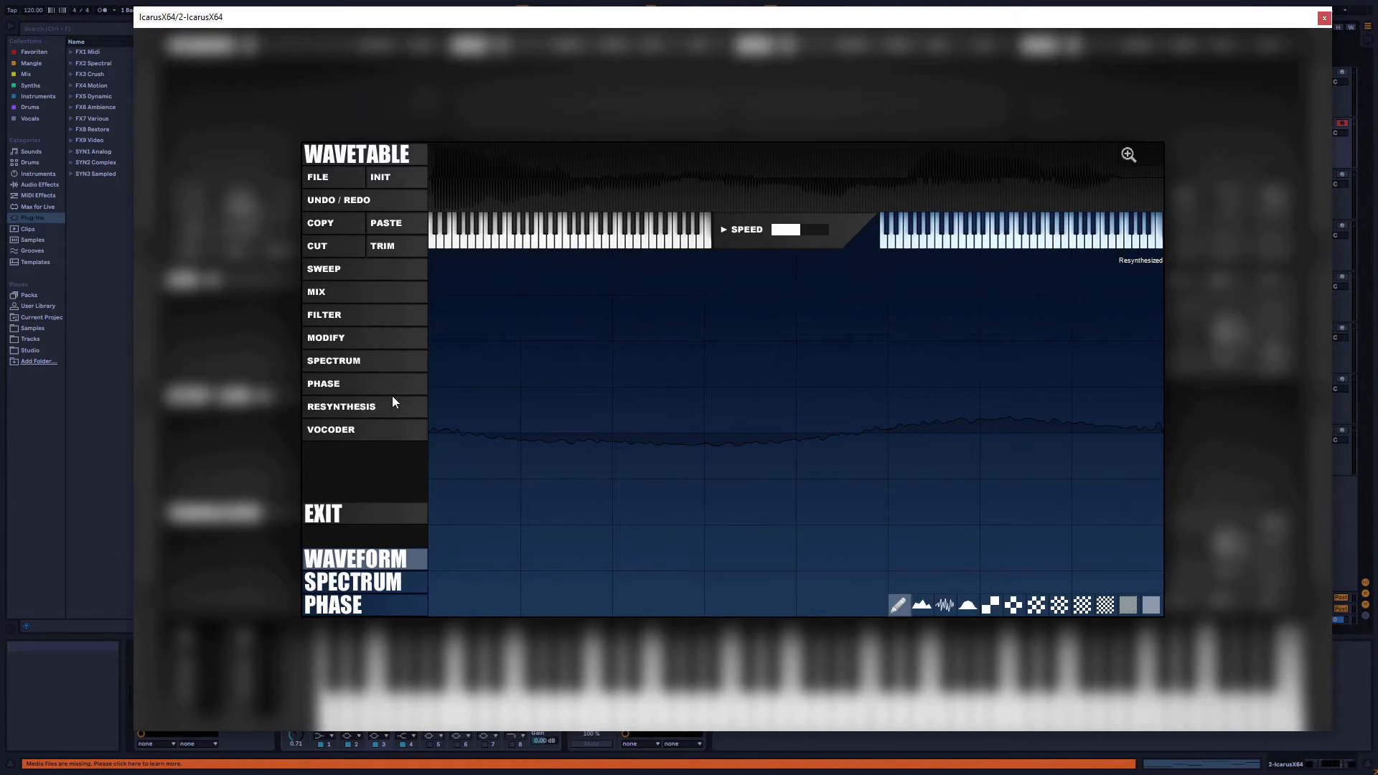
click(364, 407)
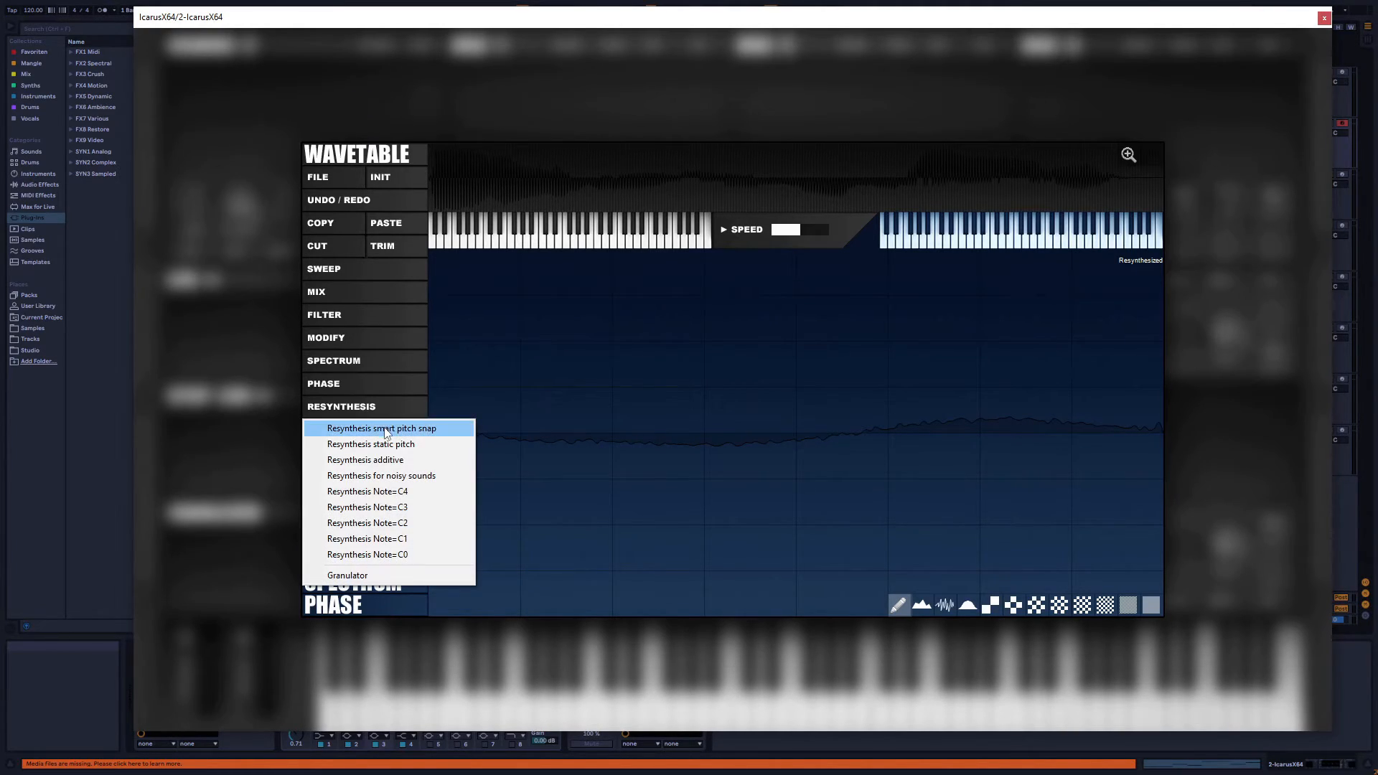
click(335, 148)
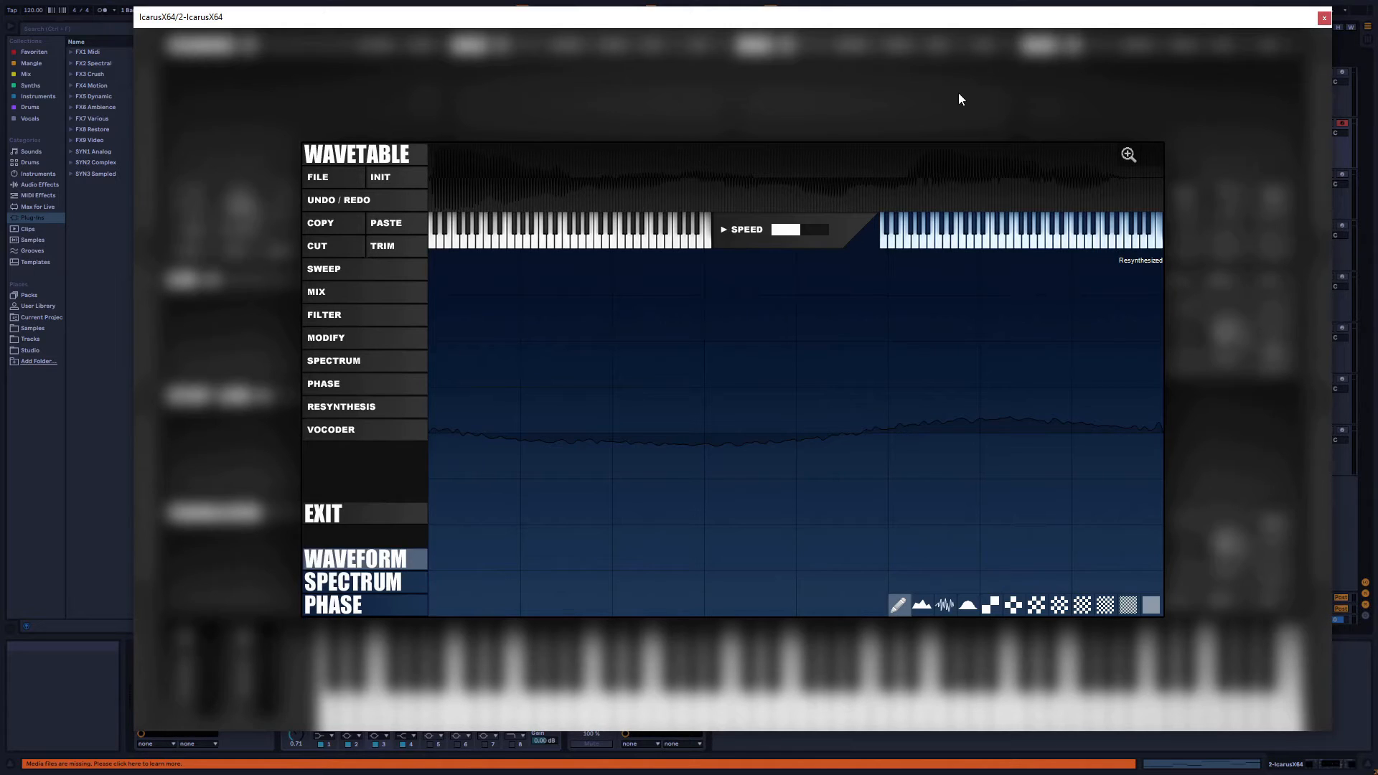
click(342, 430)
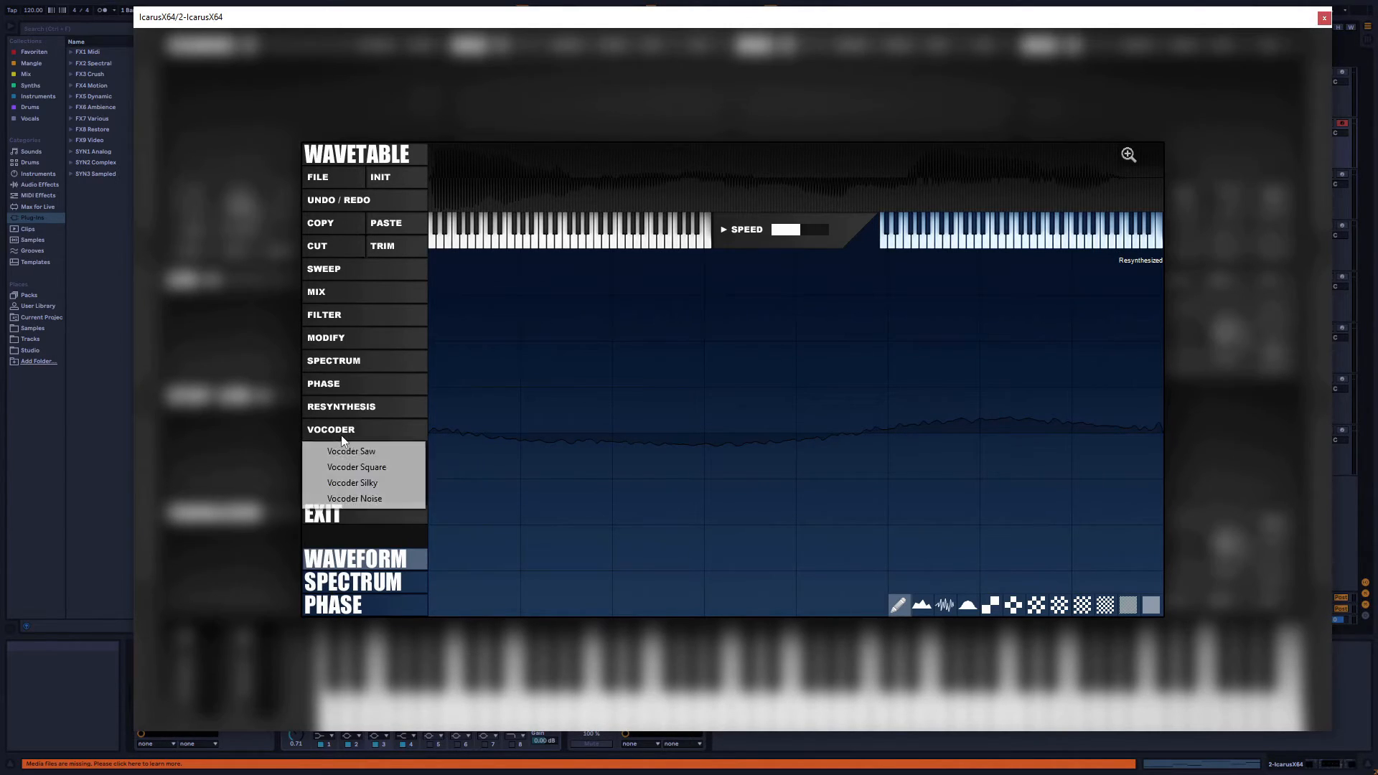
click(320, 531)
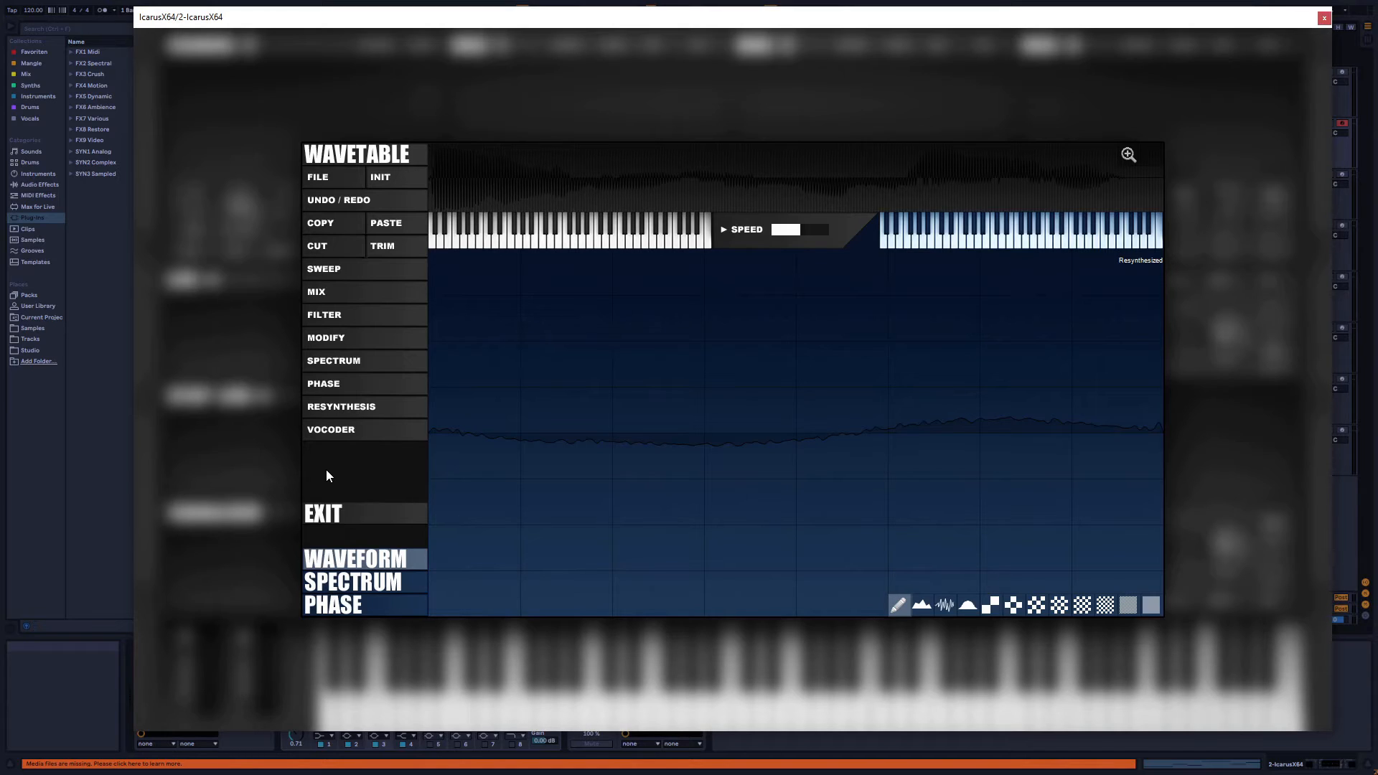
click(323, 515)
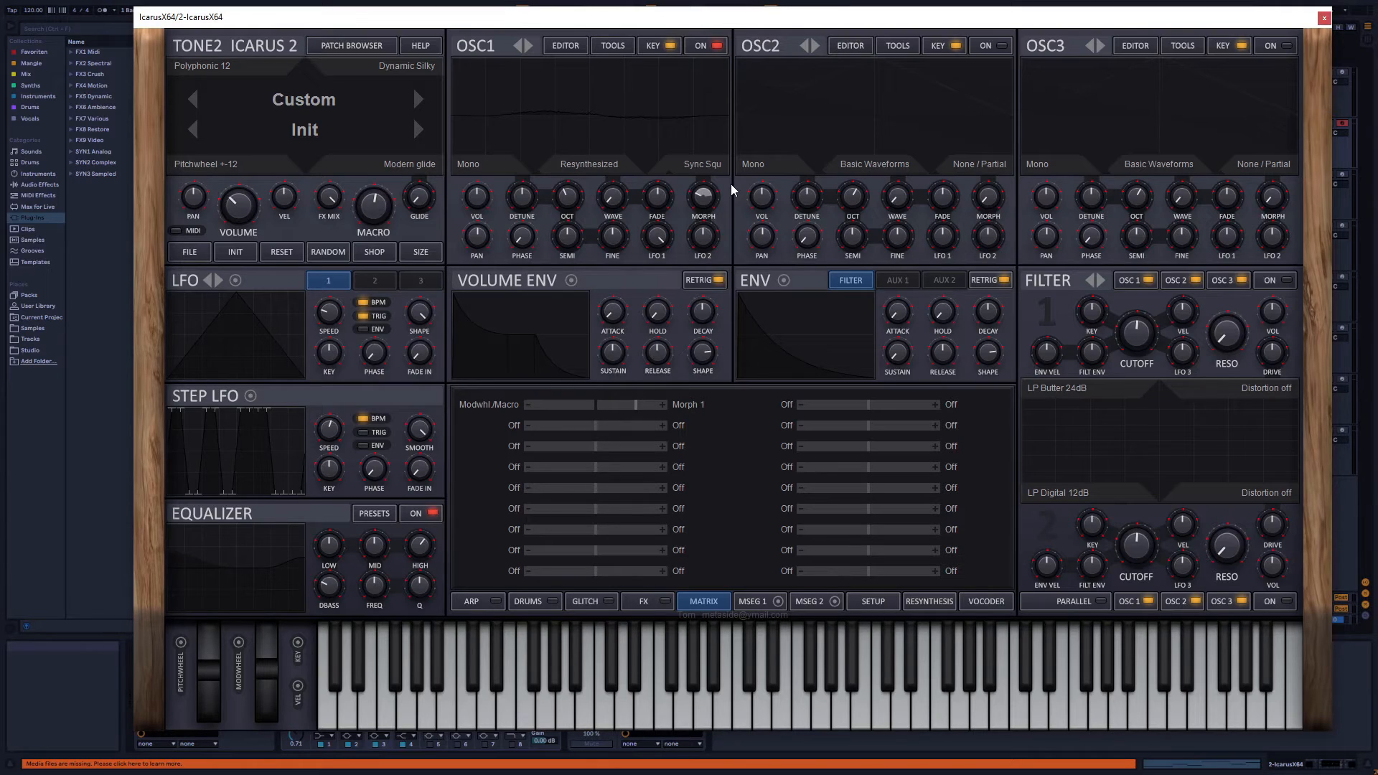
click(552, 50)
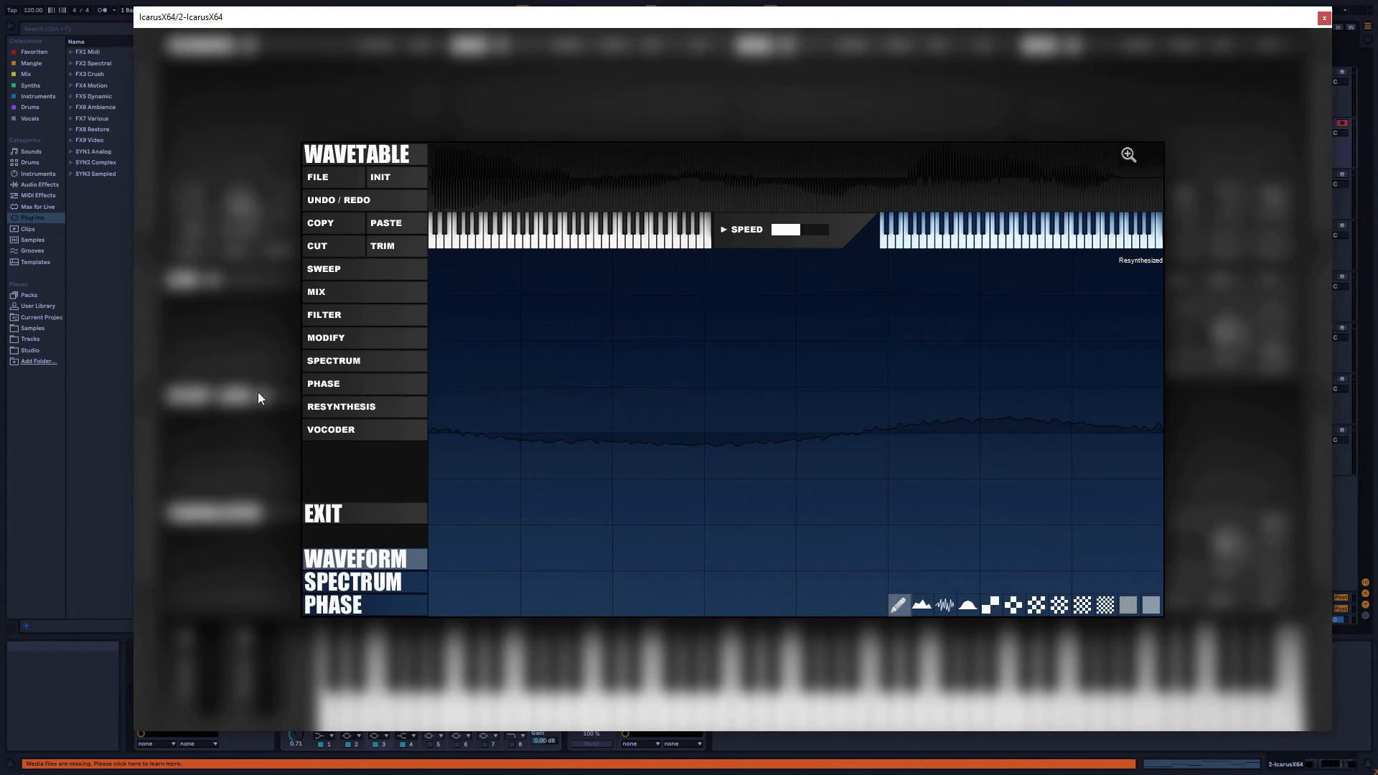
click(359, 429)
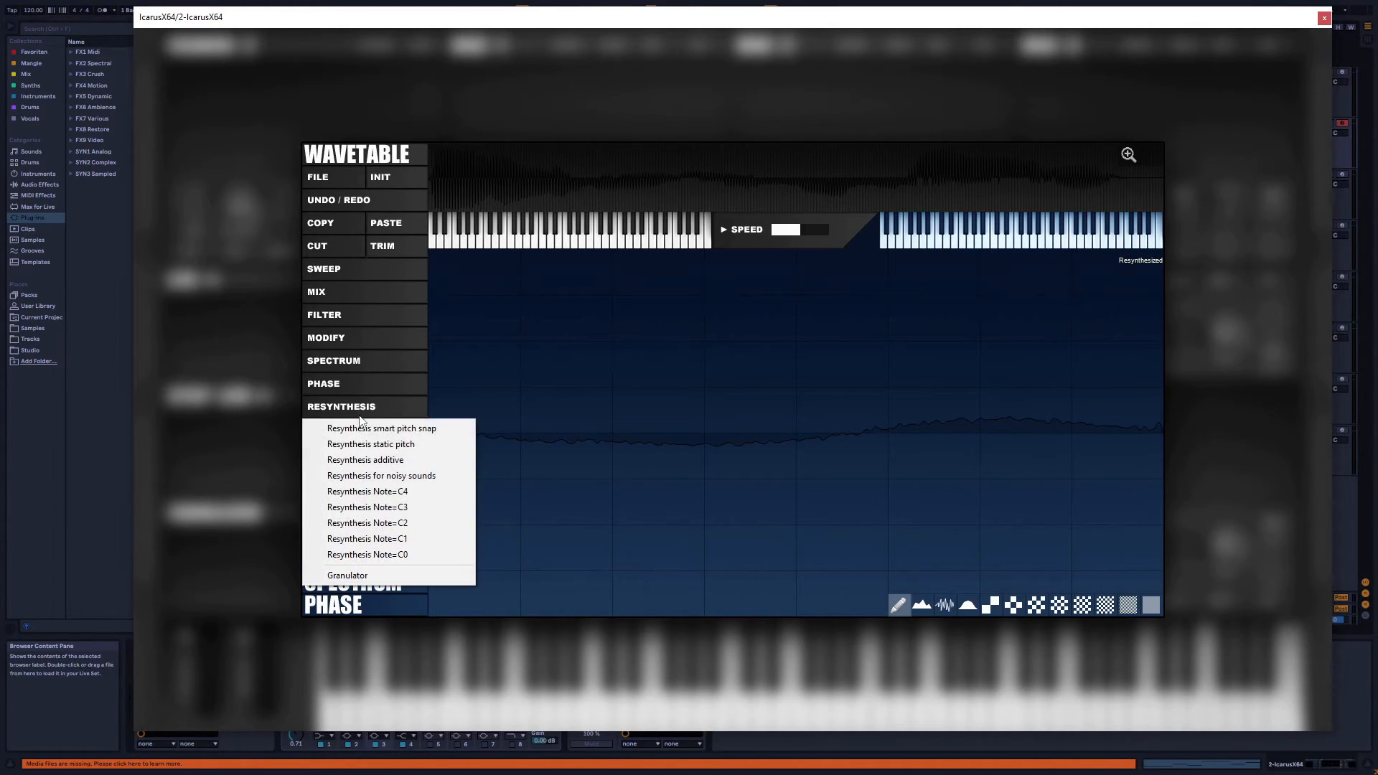
click(334, 515)
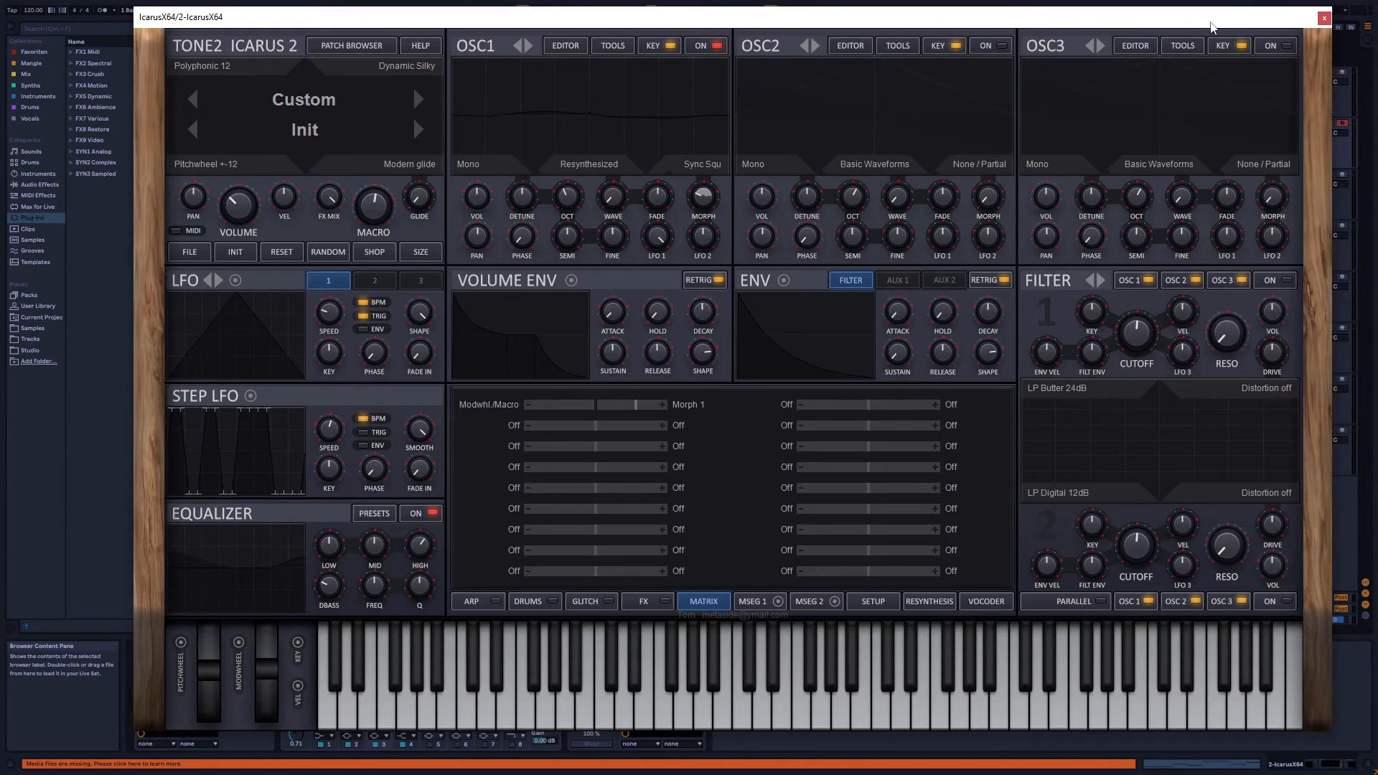
Switch to Serum on the first track and view the audio import options in oscillator A's table editor
click(1324, 17)
click(1216, 72)
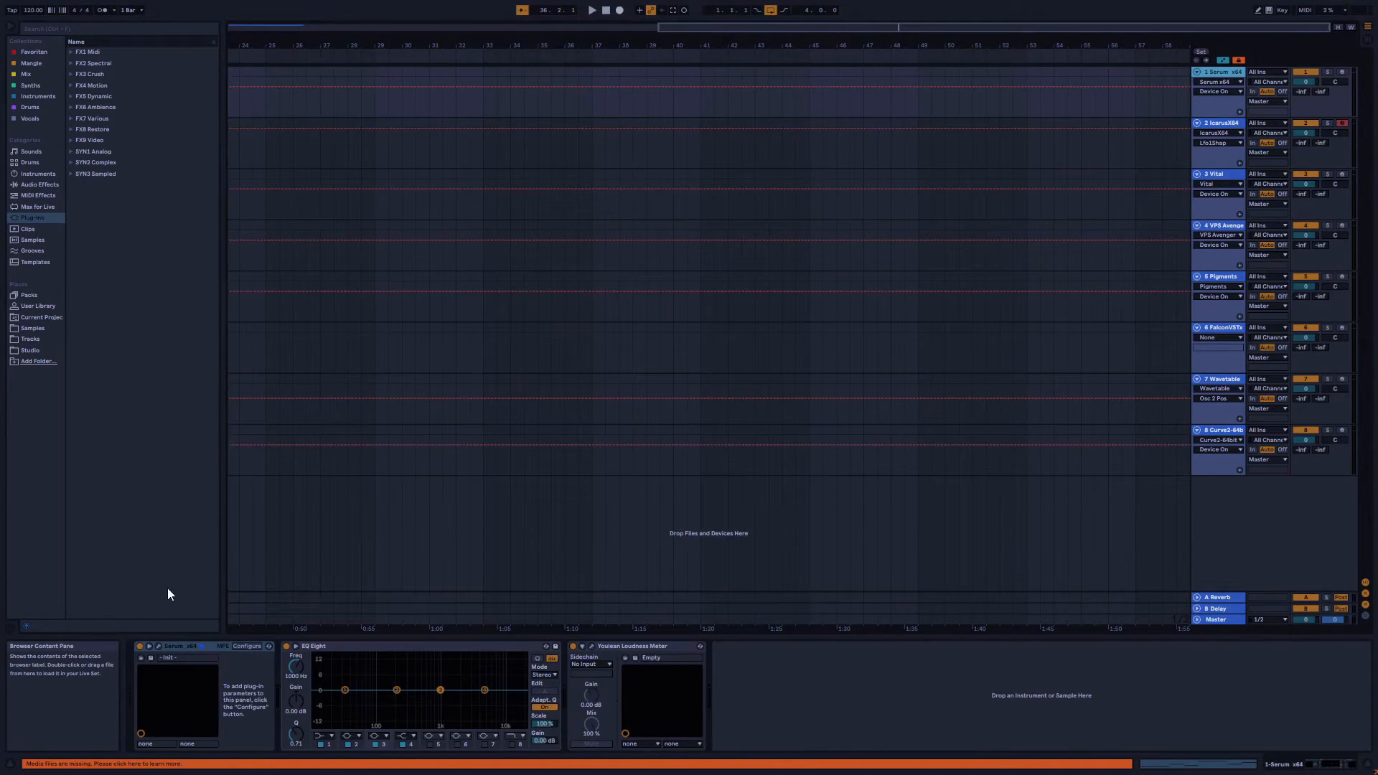
click(158, 647)
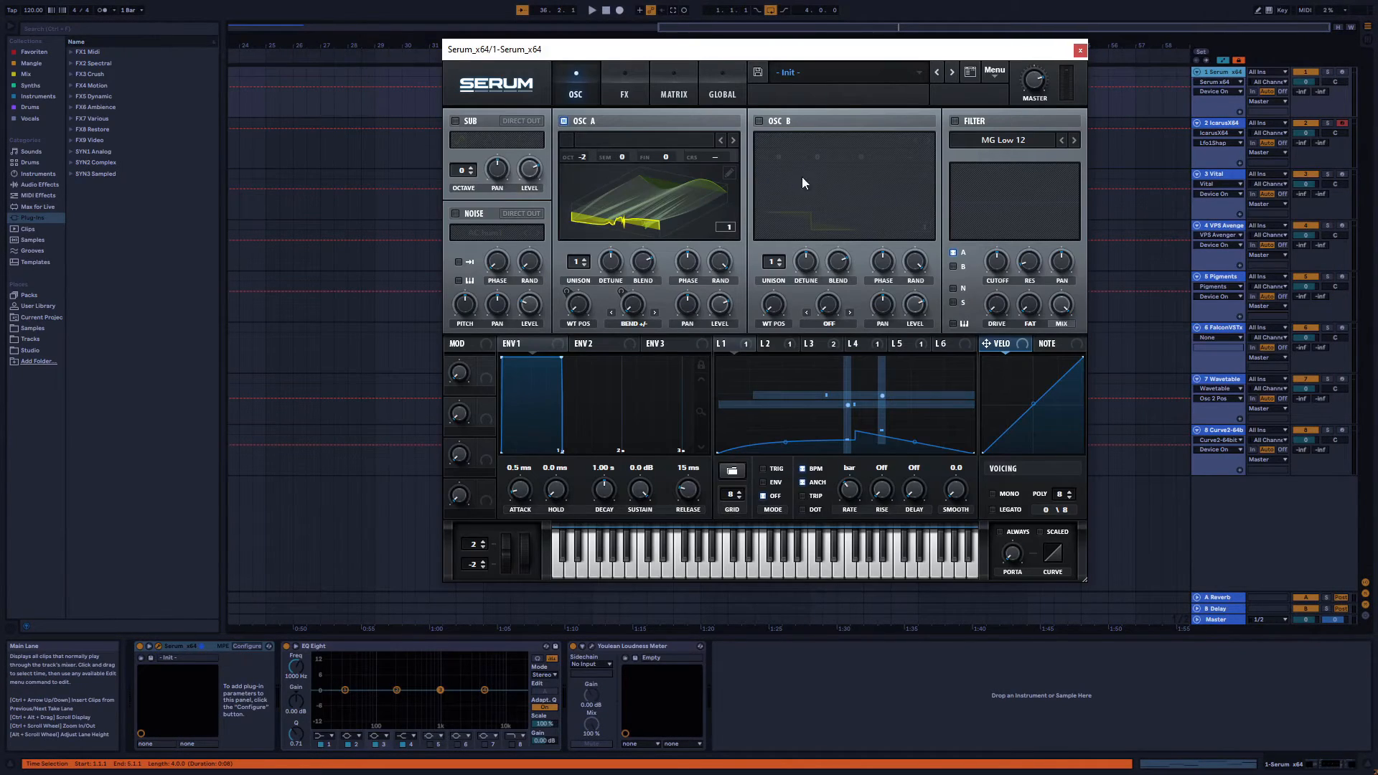
click(729, 172)
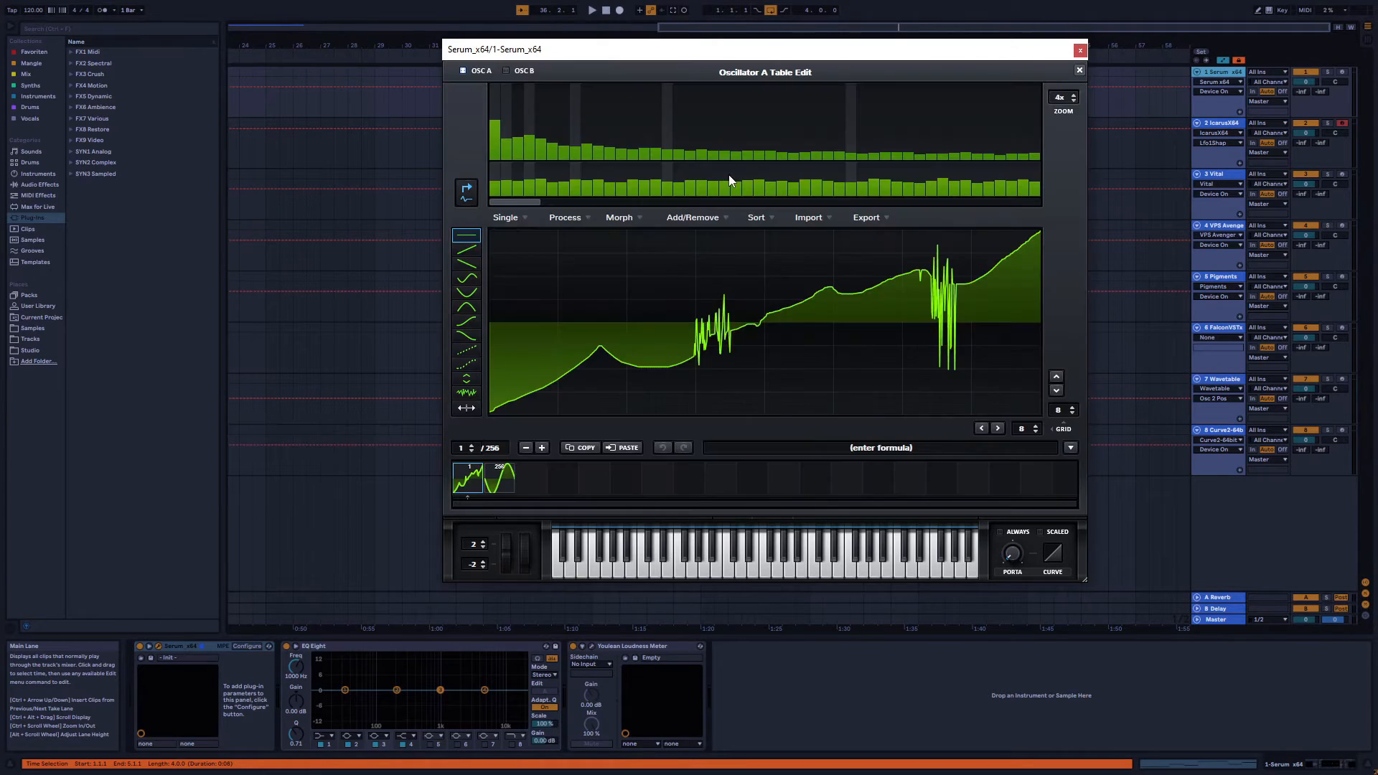
click(826, 217)
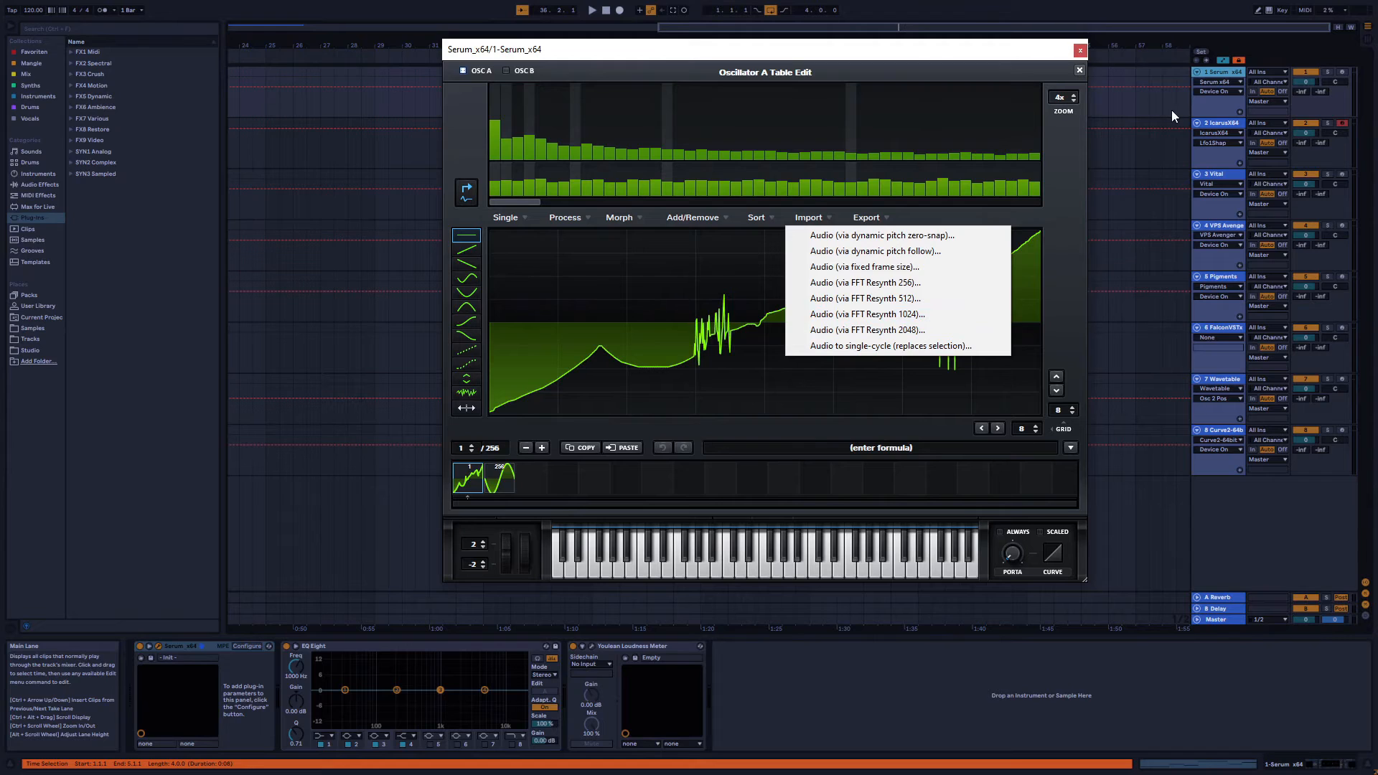
Switch back to Icarus on the second track, check OSC1's voice mode options and open its wavetable editor
click(1216, 122)
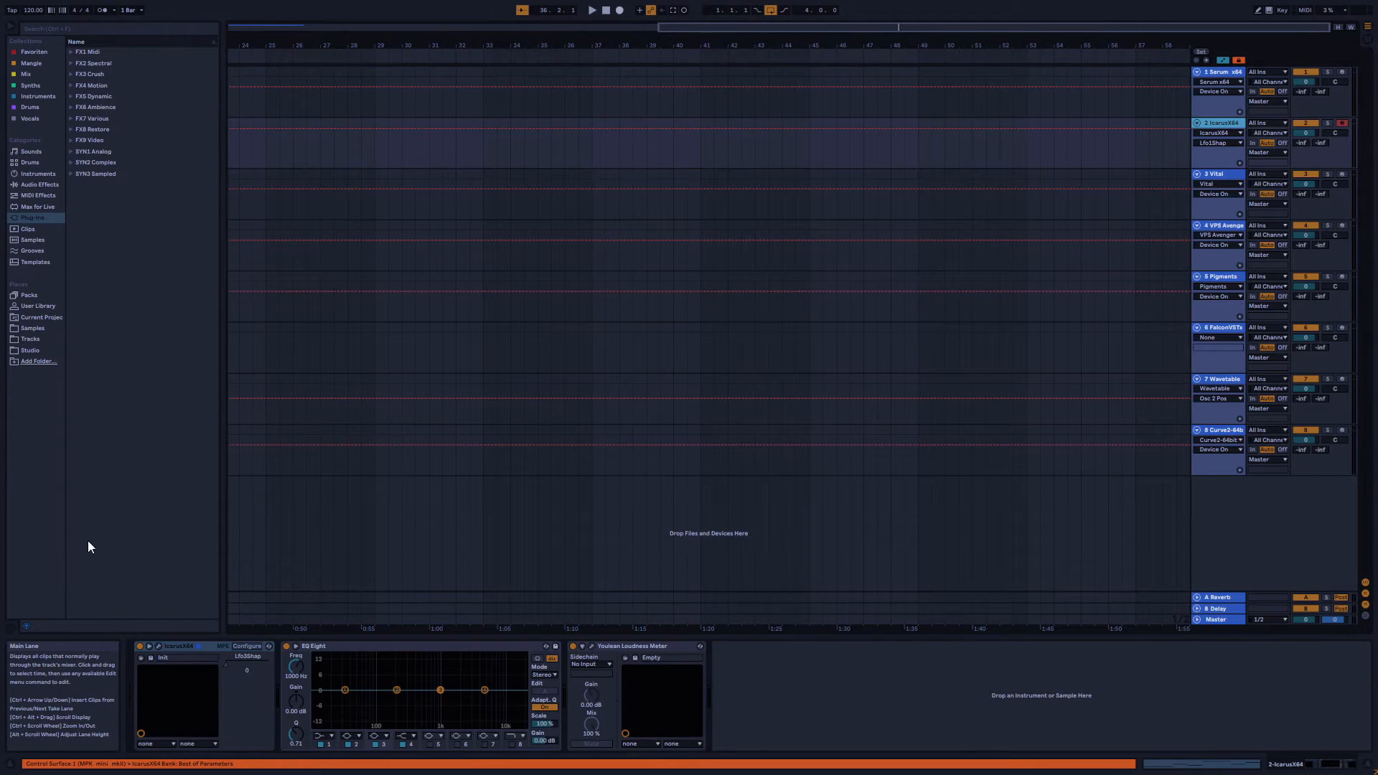
click(158, 646)
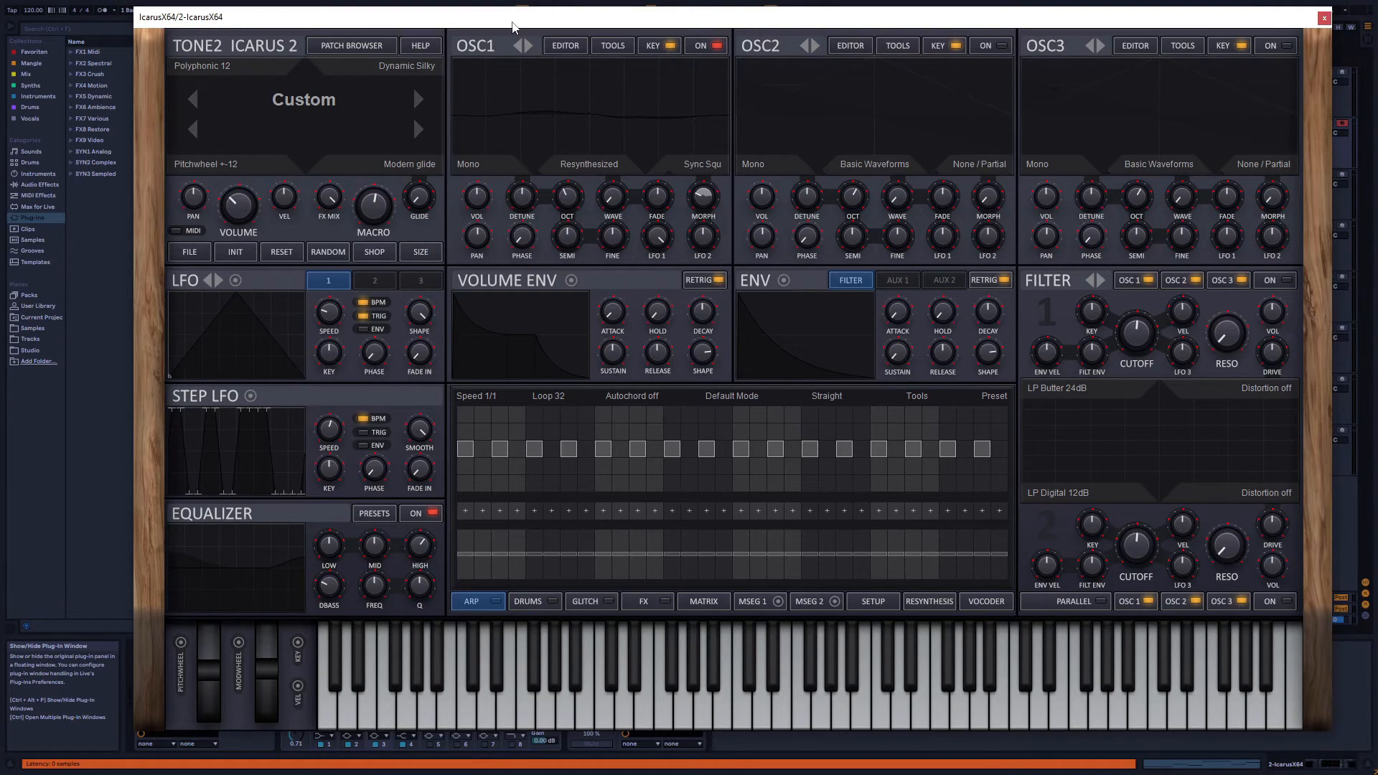
click(474, 167)
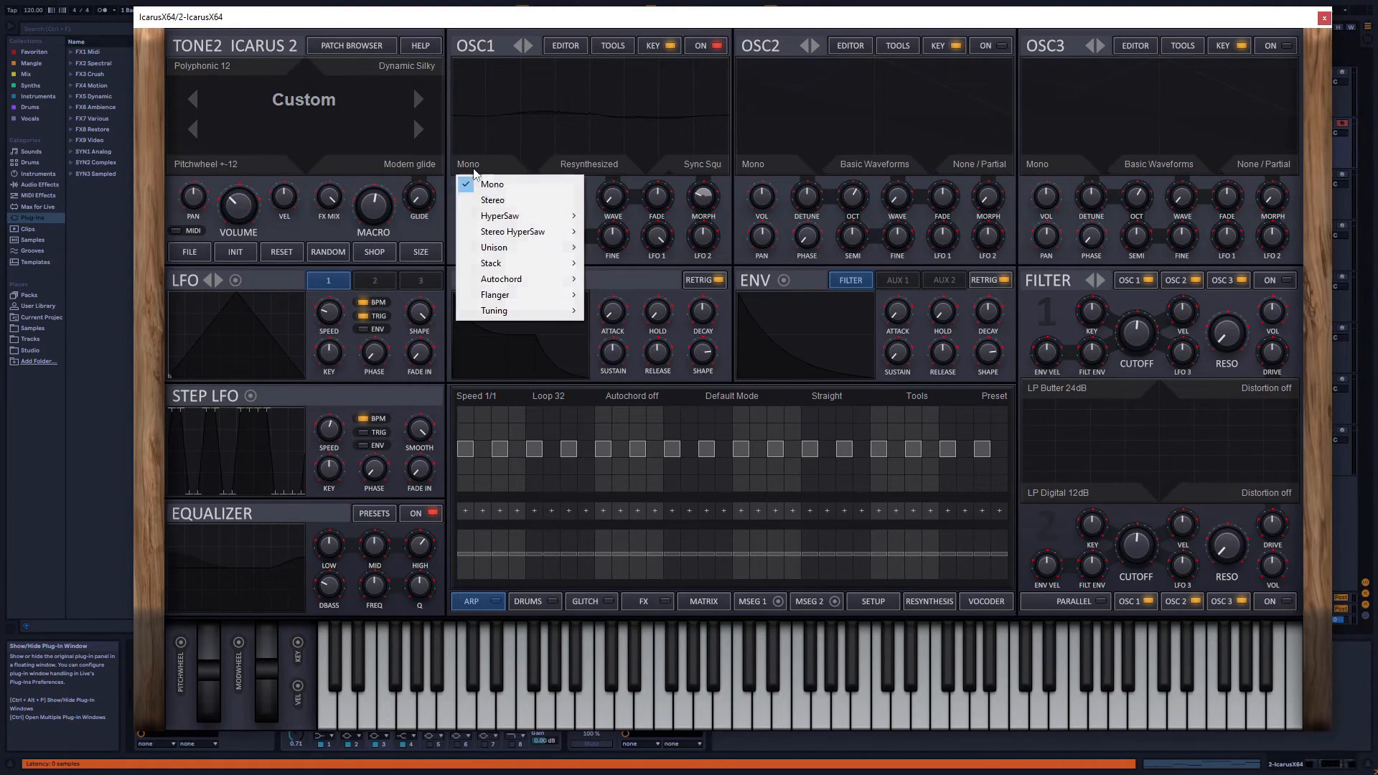
click(562, 48)
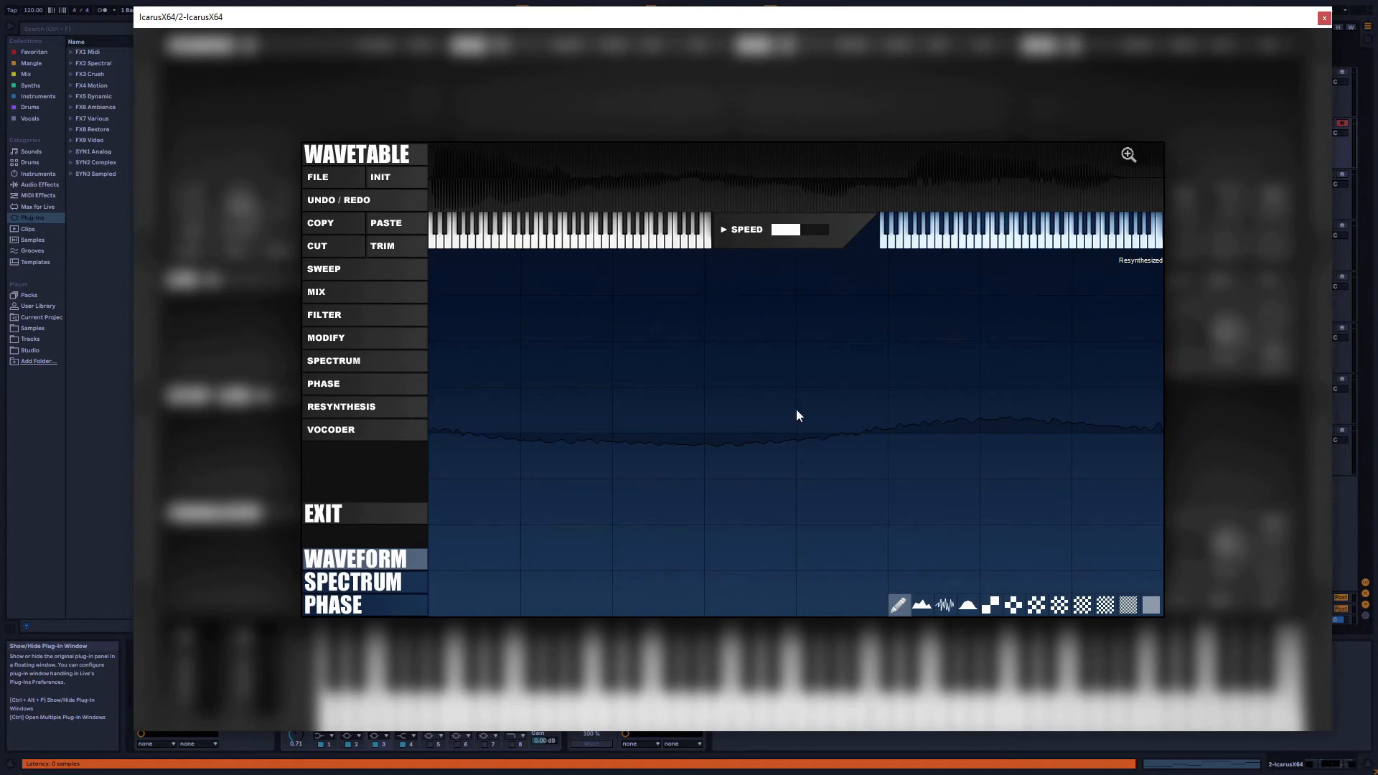
Leave OSC1's wavetable editor, switch to Serum on the first track and view its modulation matrix
mouse_move(351, 310)
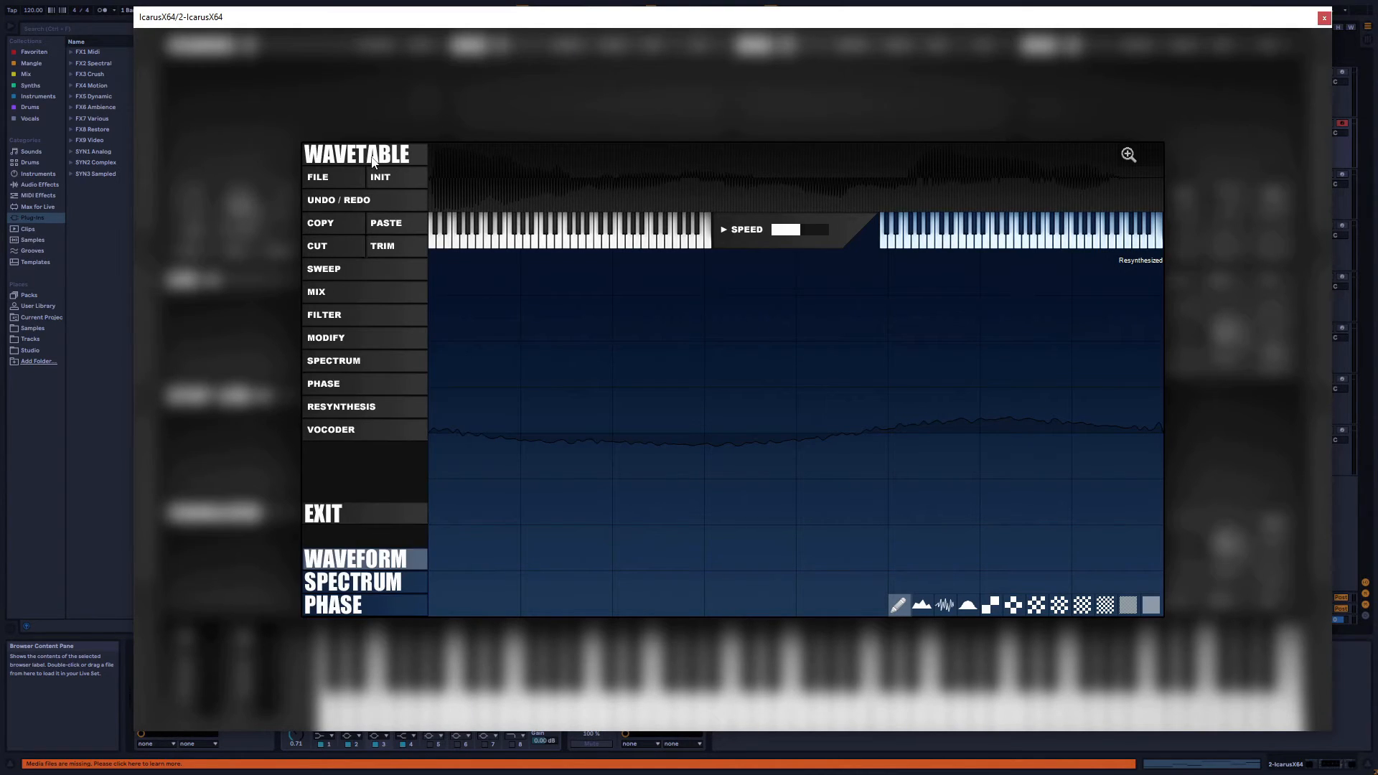
click(323, 515)
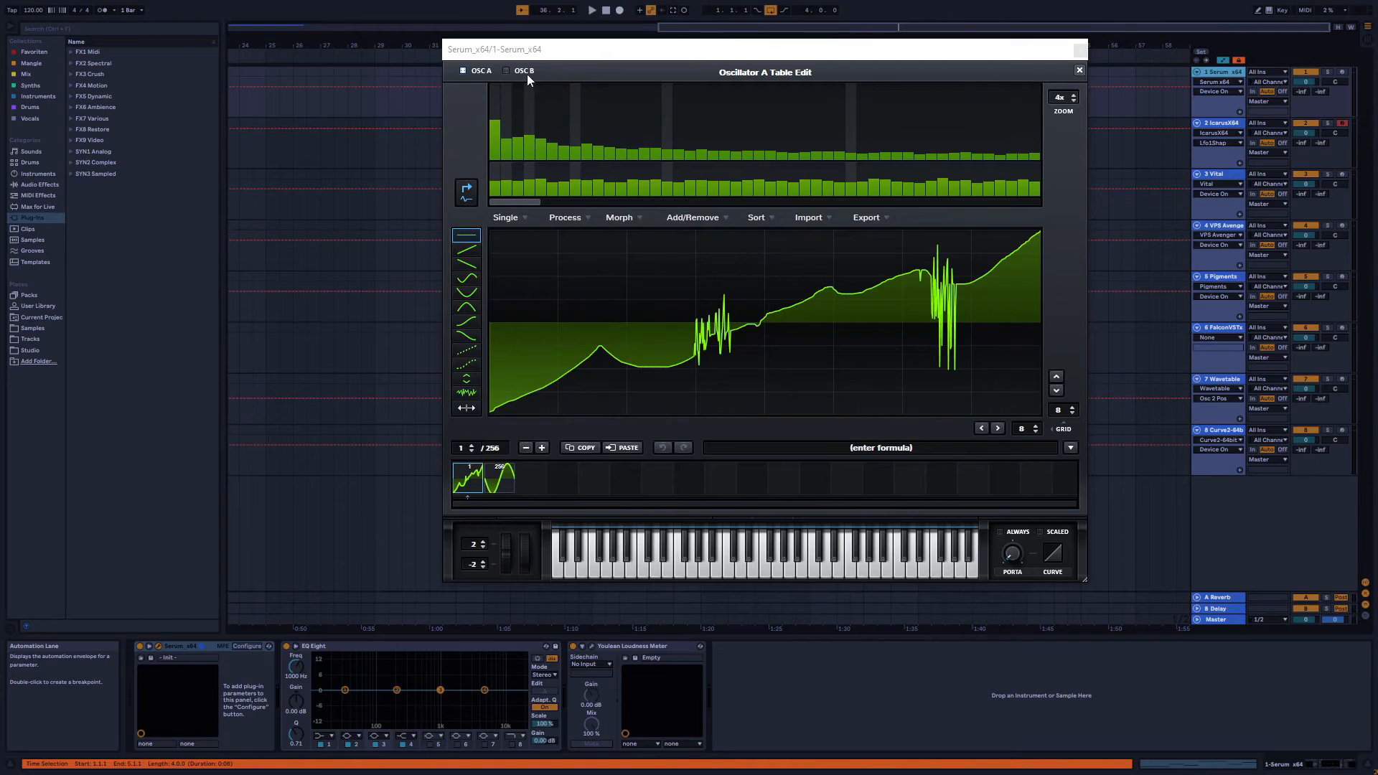
click(1080, 69)
click(673, 82)
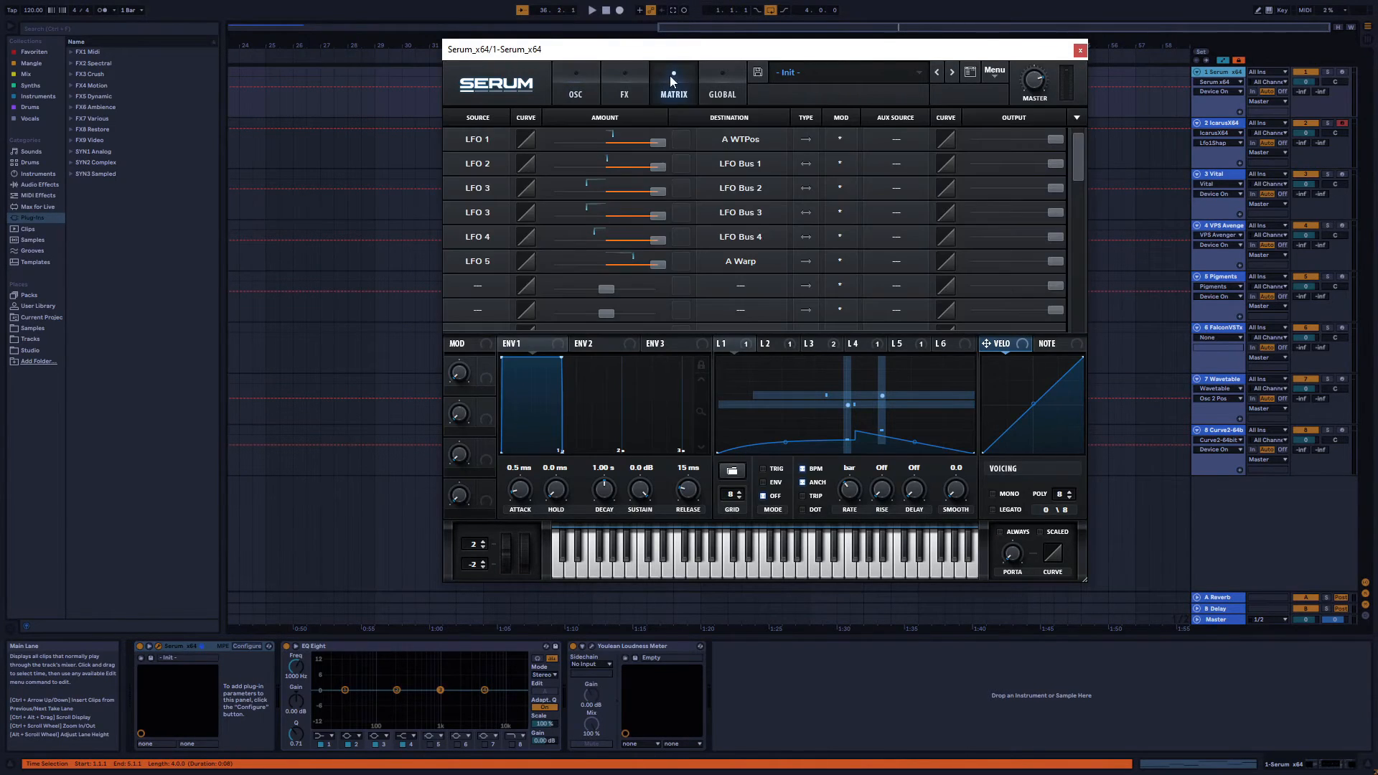
drag(1075, 140, 1075, 88)
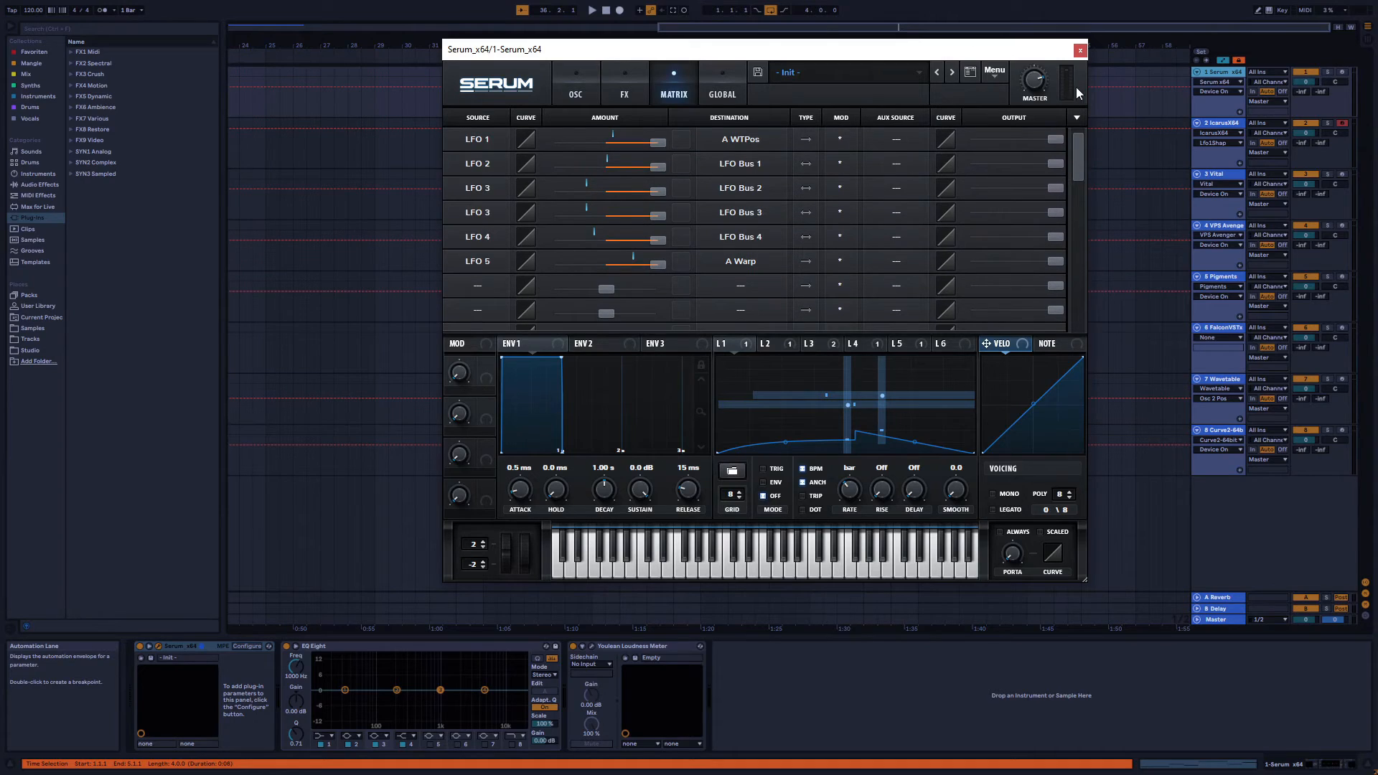
Switch briefly to Icarus on the second track and return to Serum to look through its modulation matrix down to the last slots
click(1080, 50)
click(1269, 123)
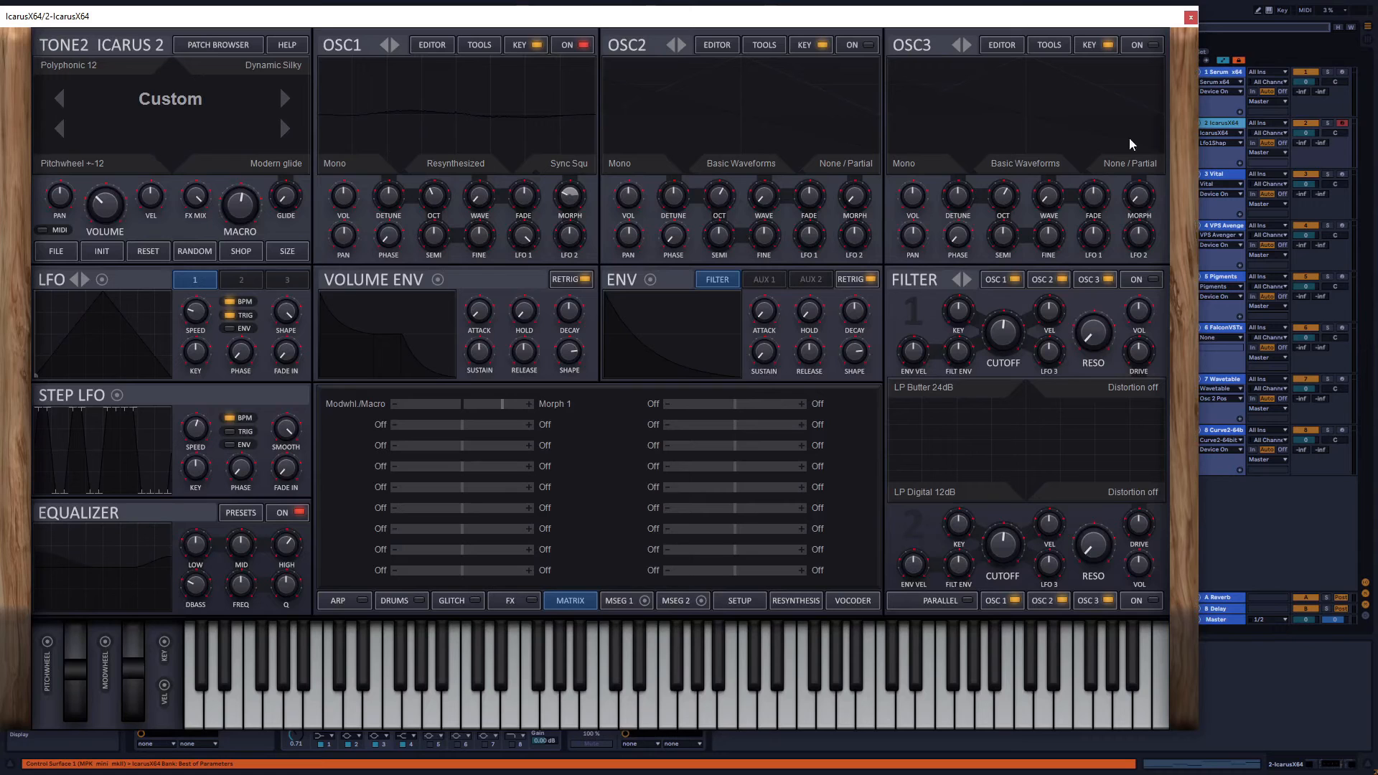
click(1242, 70)
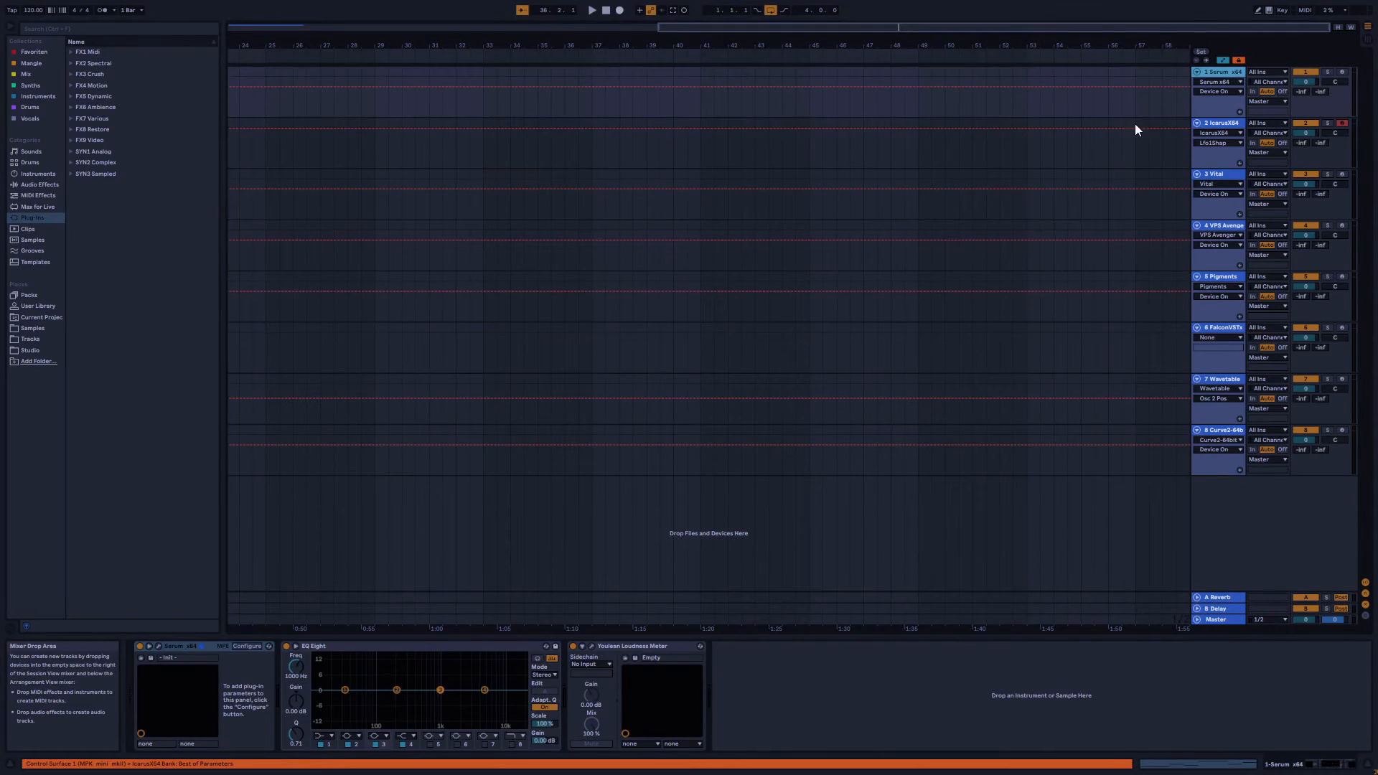
click(157, 646)
click(674, 84)
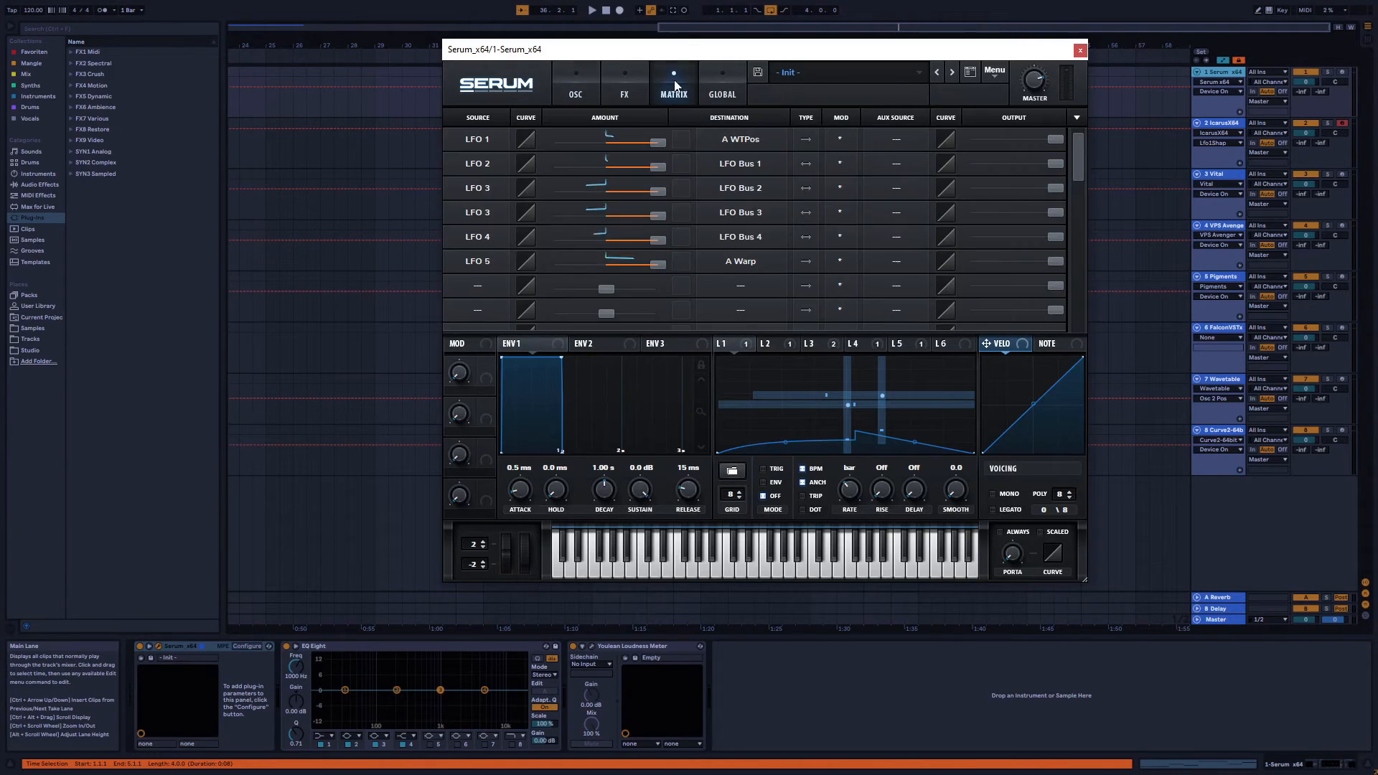
drag(1078, 156, 1035, 326)
drag(1077, 301, 1077, 141)
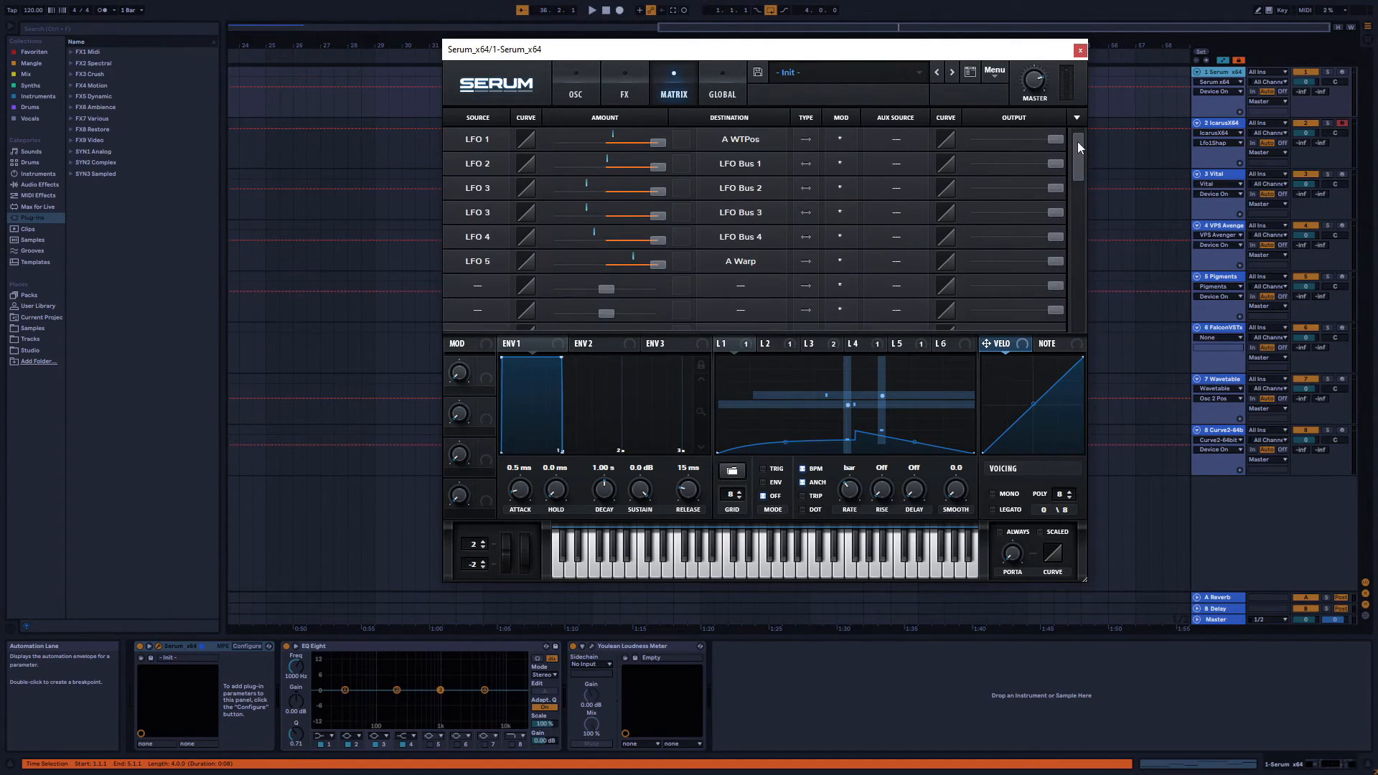
scroll(763, 295, down, 4)
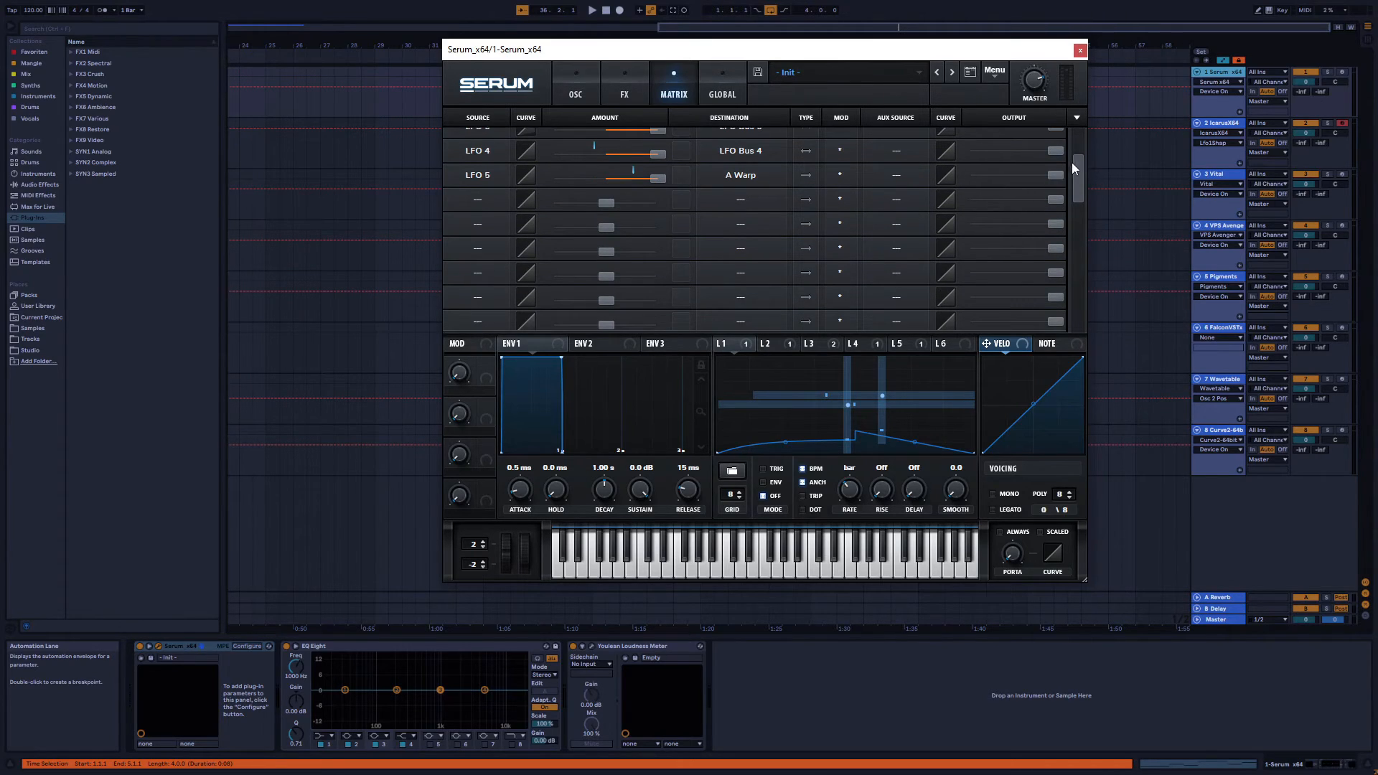
drag(1074, 168, 1077, 302)
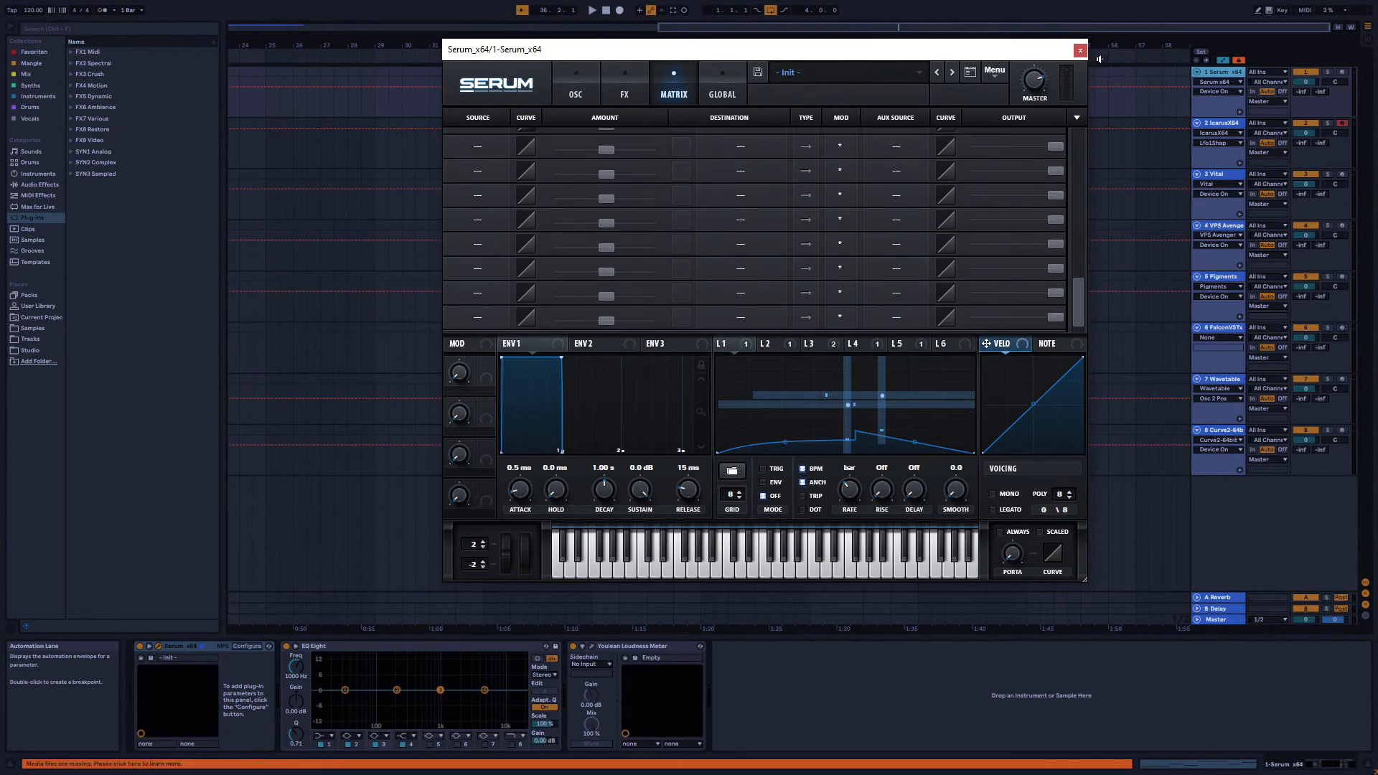
Switch back to Icarus on the second track and check the destination options of its modulation matrix slots
click(1080, 50)
click(1221, 127)
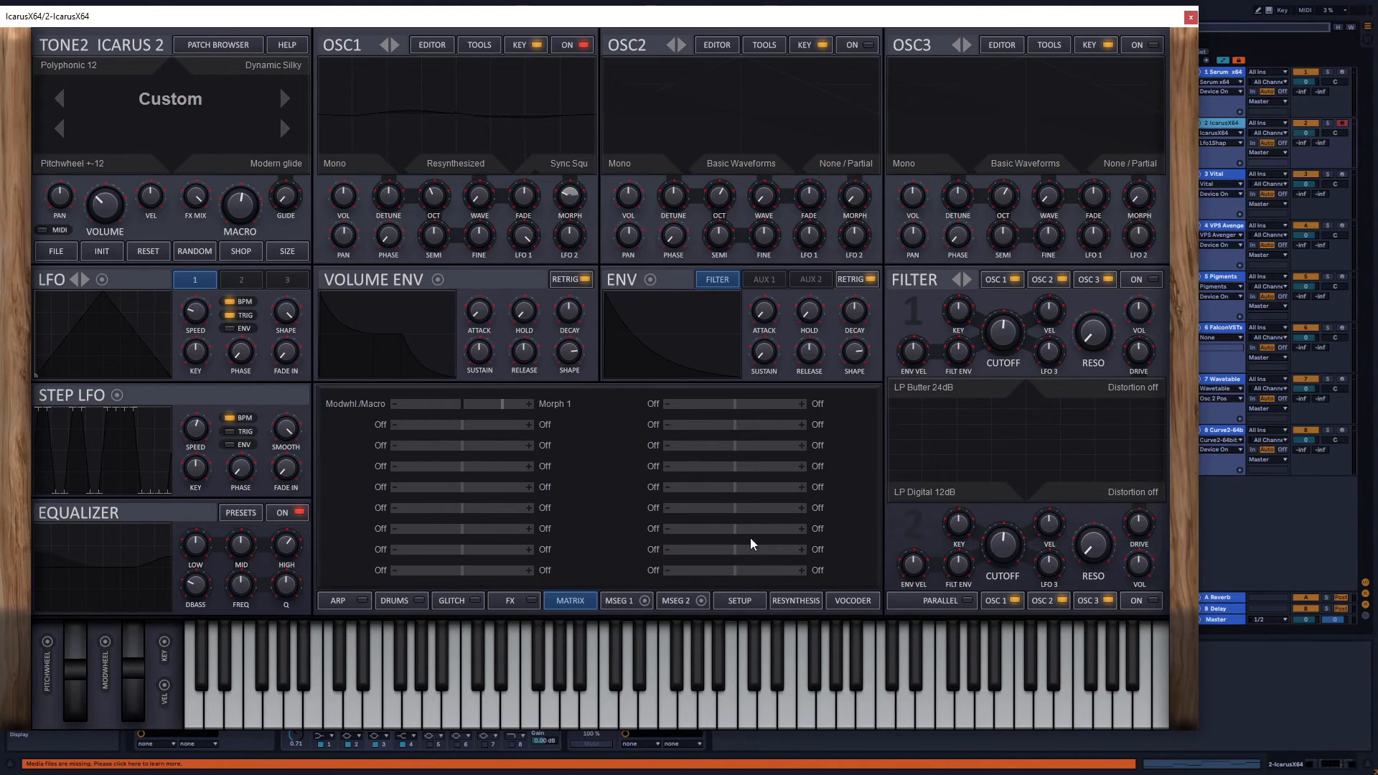
click(857, 539)
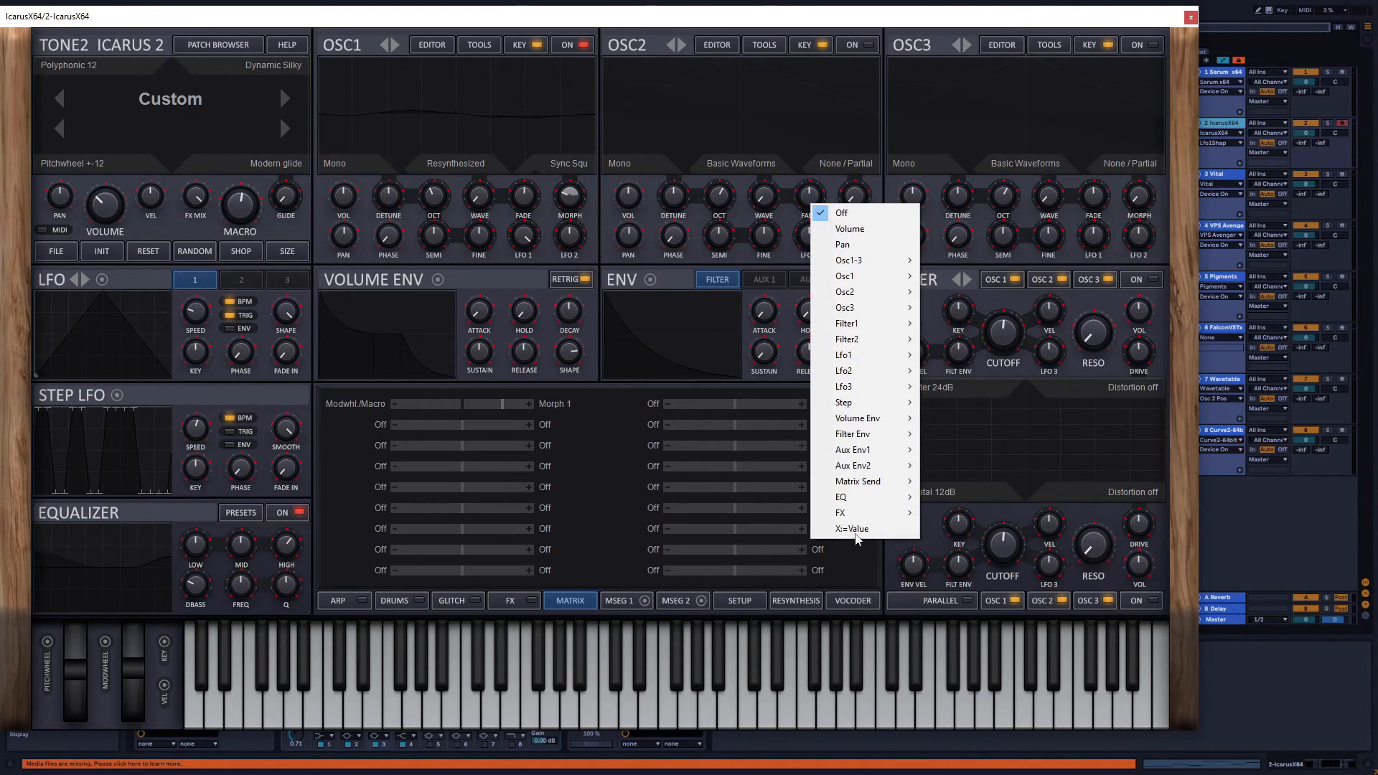
click(861, 575)
click(596, 572)
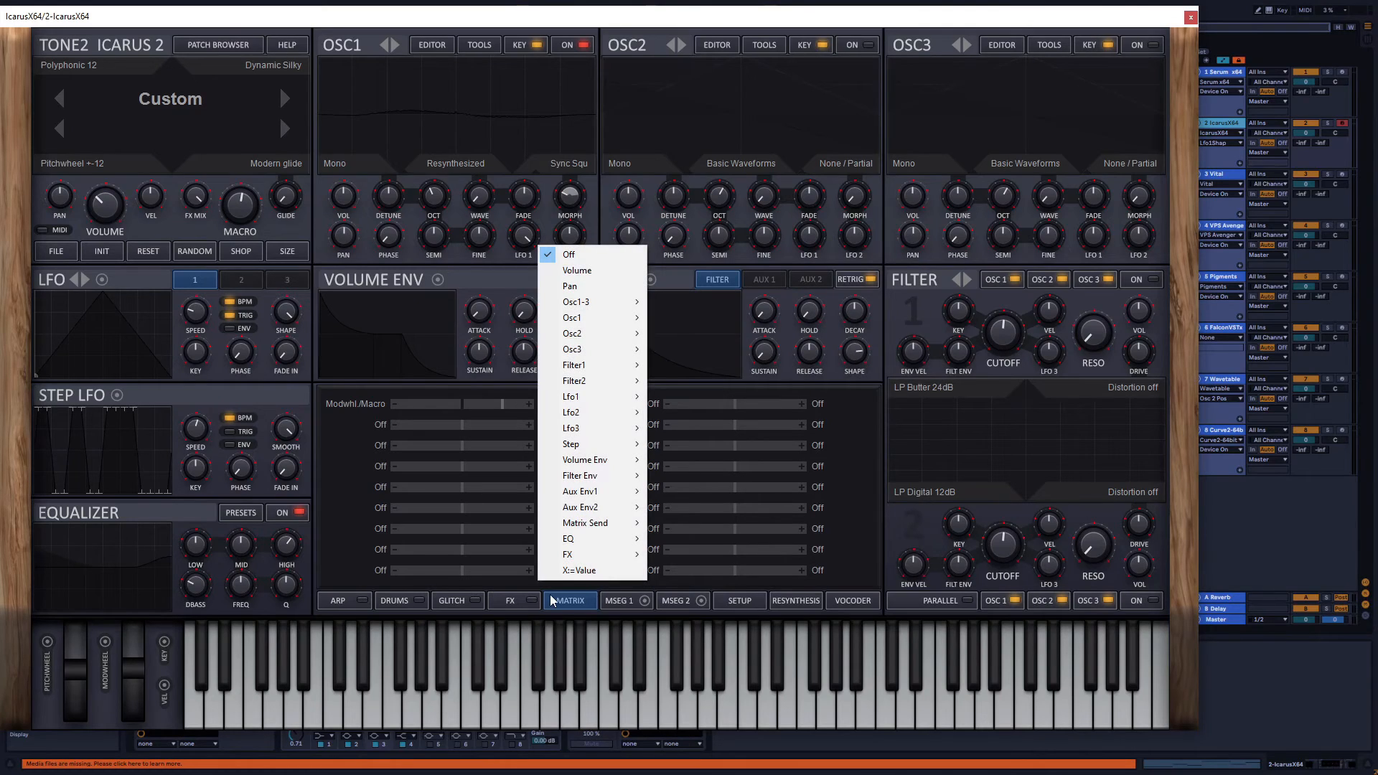
click(570, 610)
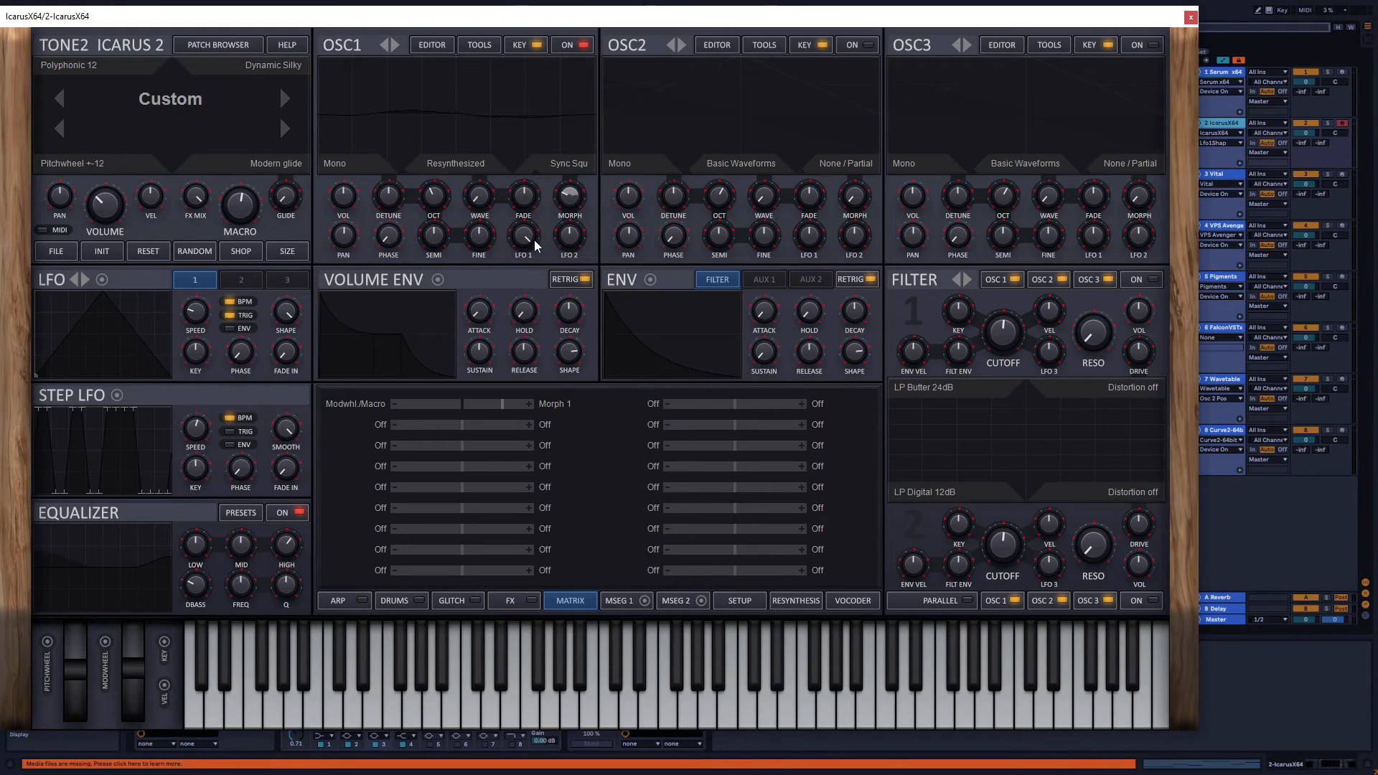
Lower OSC1's LFO 1 modulation amount and raise its LFO 2 modulation amount
drag(522, 236, 523, 327)
drag(575, 224, 590, 176)
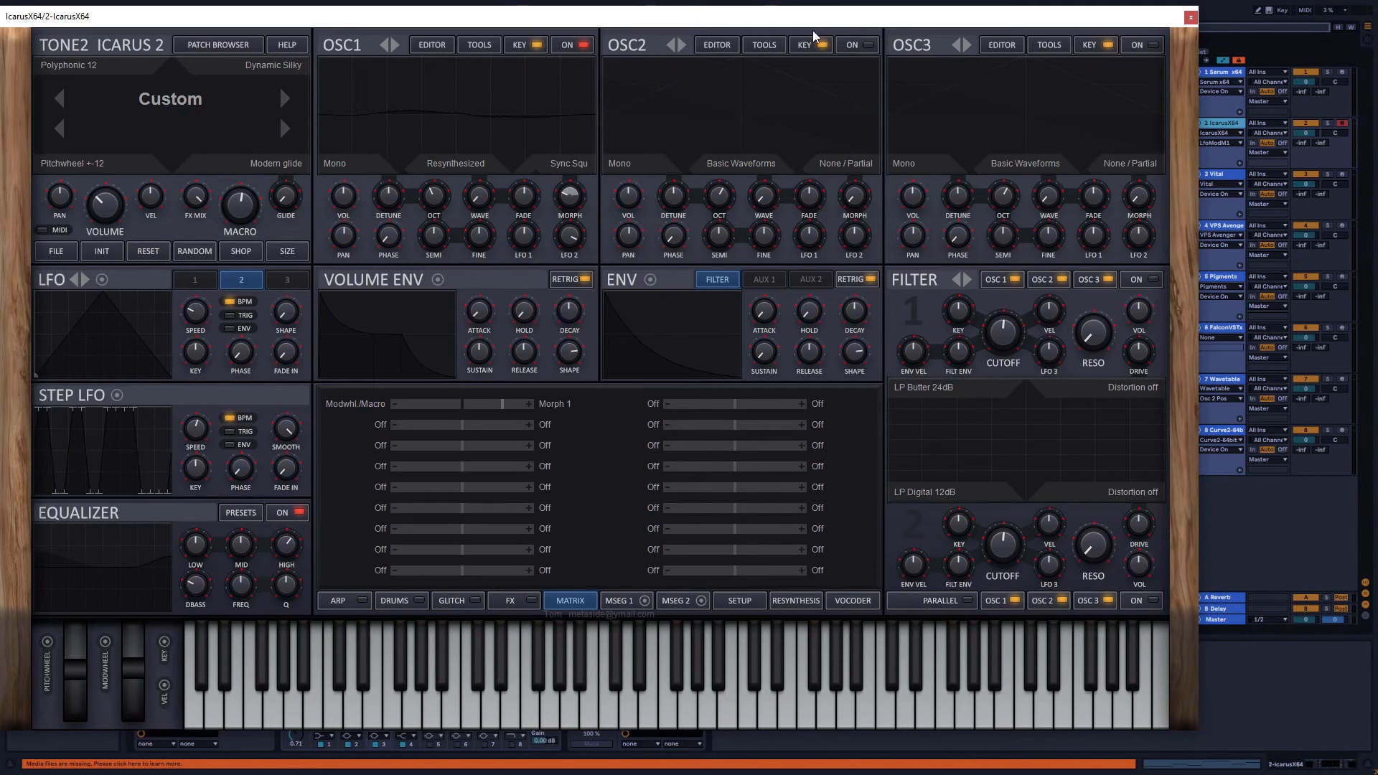
drag(826, 20, 894, 25)
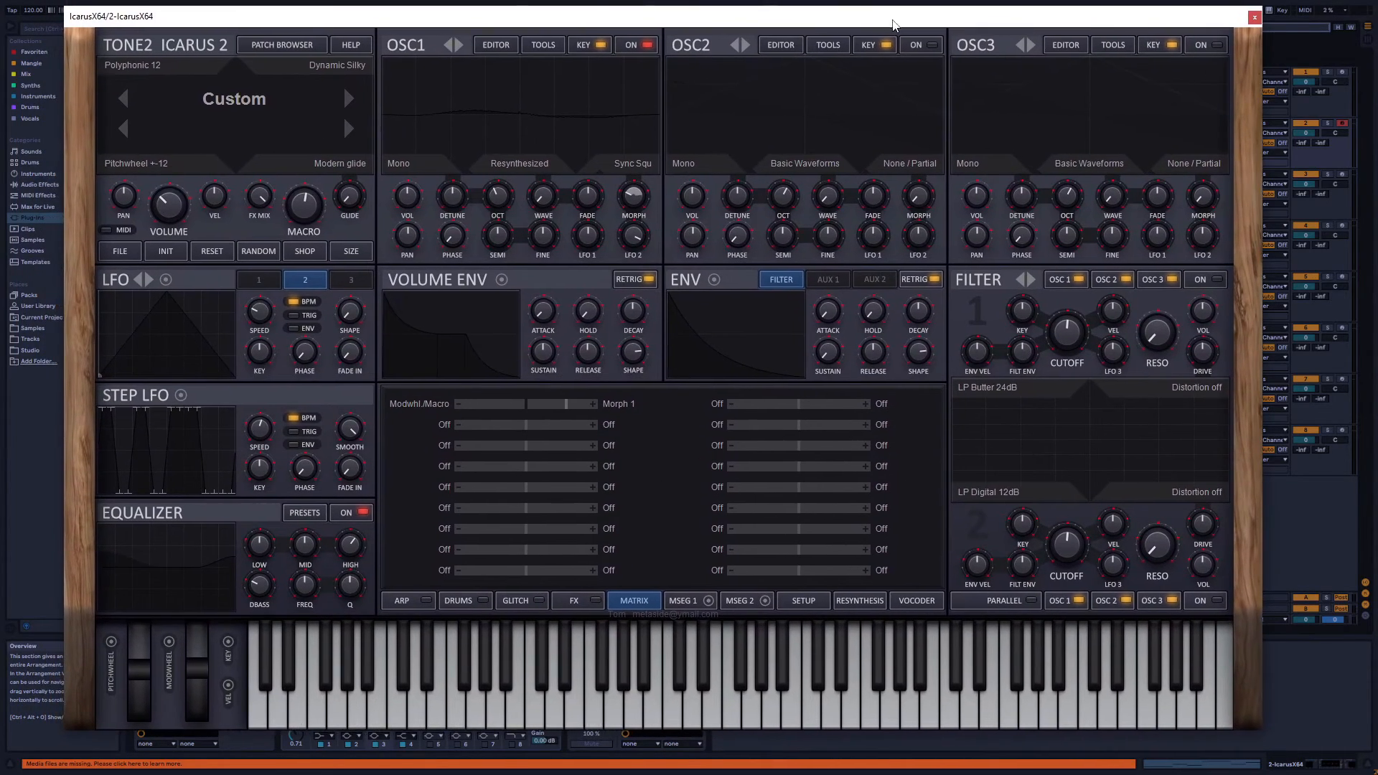
drag(1226, 18, 1232, 18)
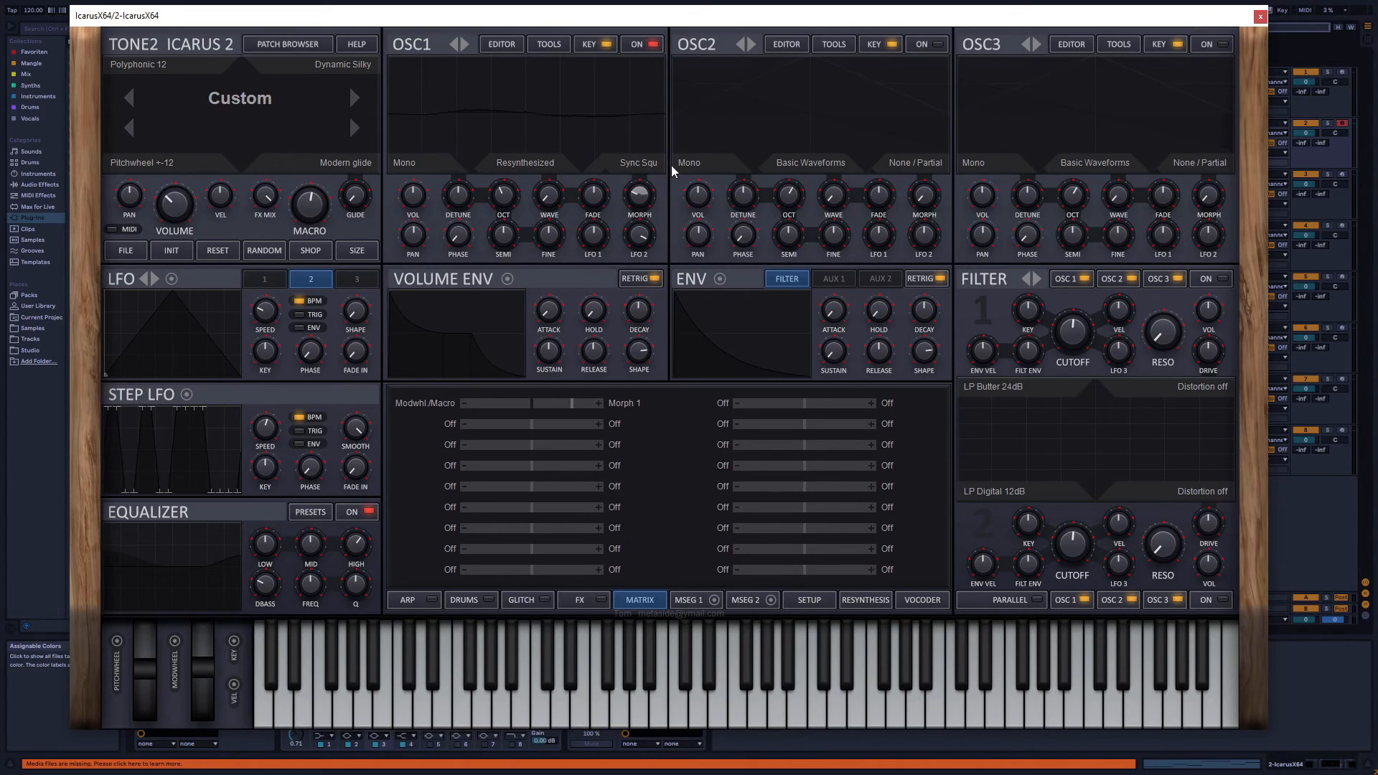
Reshape the MSEG 1 envelope by shifting its peak later, adding an early peak and a dip before it, and curving the segment between them
click(690, 600)
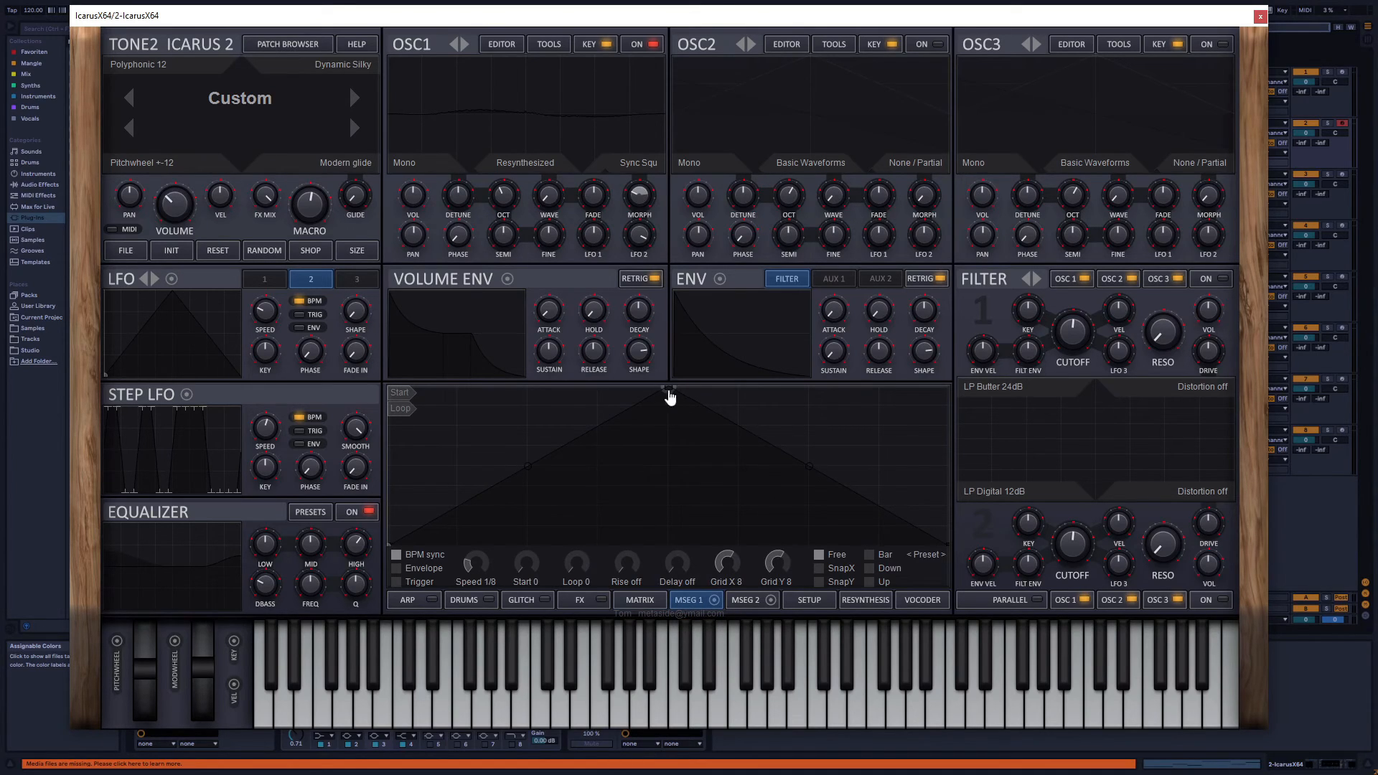
drag(671, 395, 809, 366)
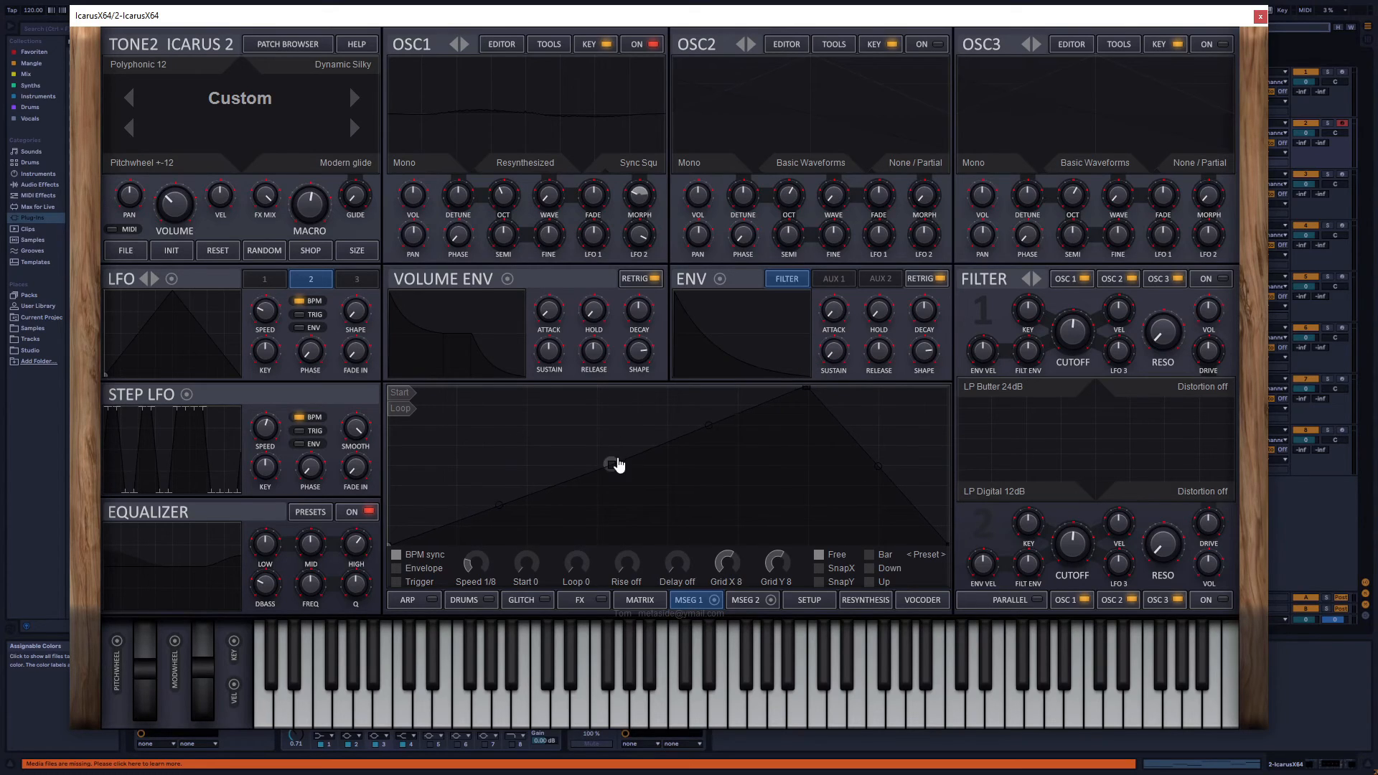
drag(598, 466, 598, 516)
drag(513, 533, 459, 421)
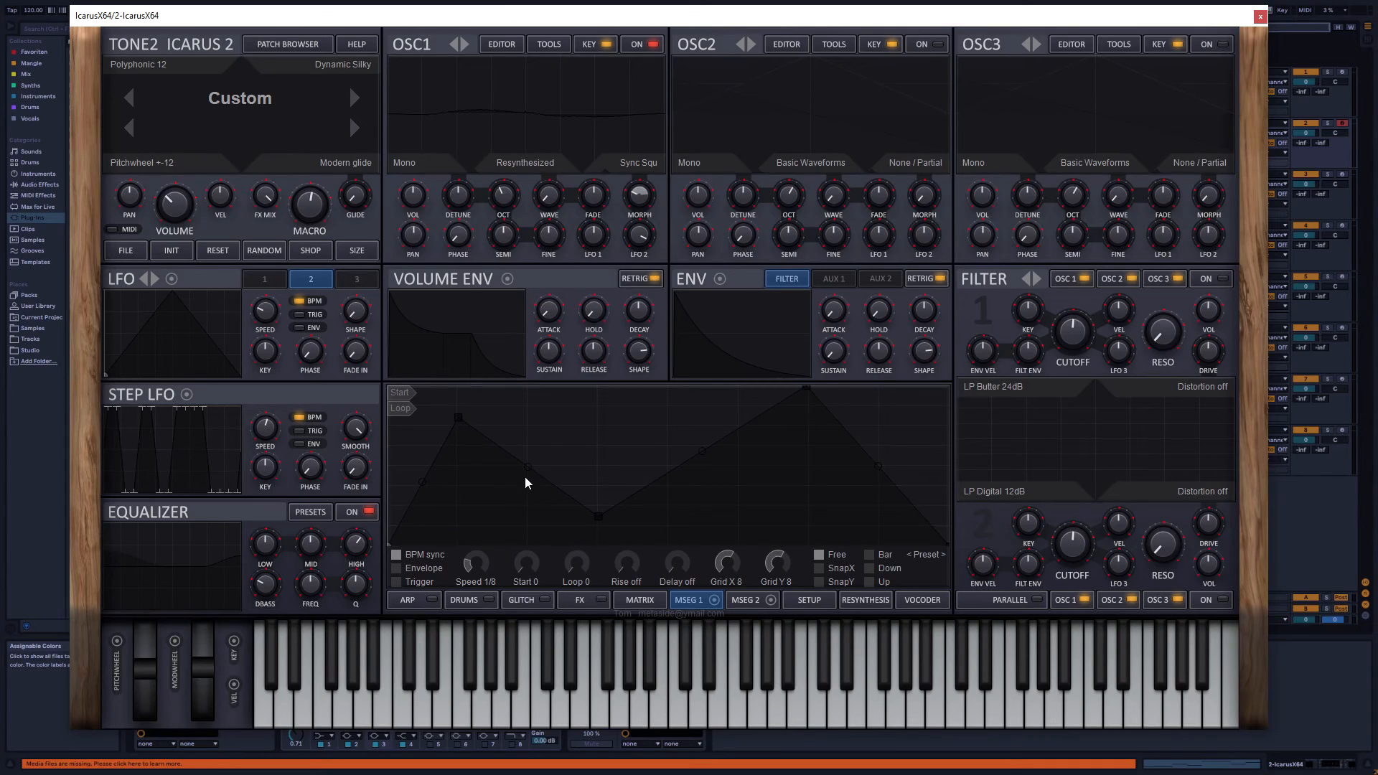
drag(526, 477, 528, 511)
Try the Ragga 2 MTS preset in MSEG 1 and replace it with ThreeSaws1 MTS
click(921, 557)
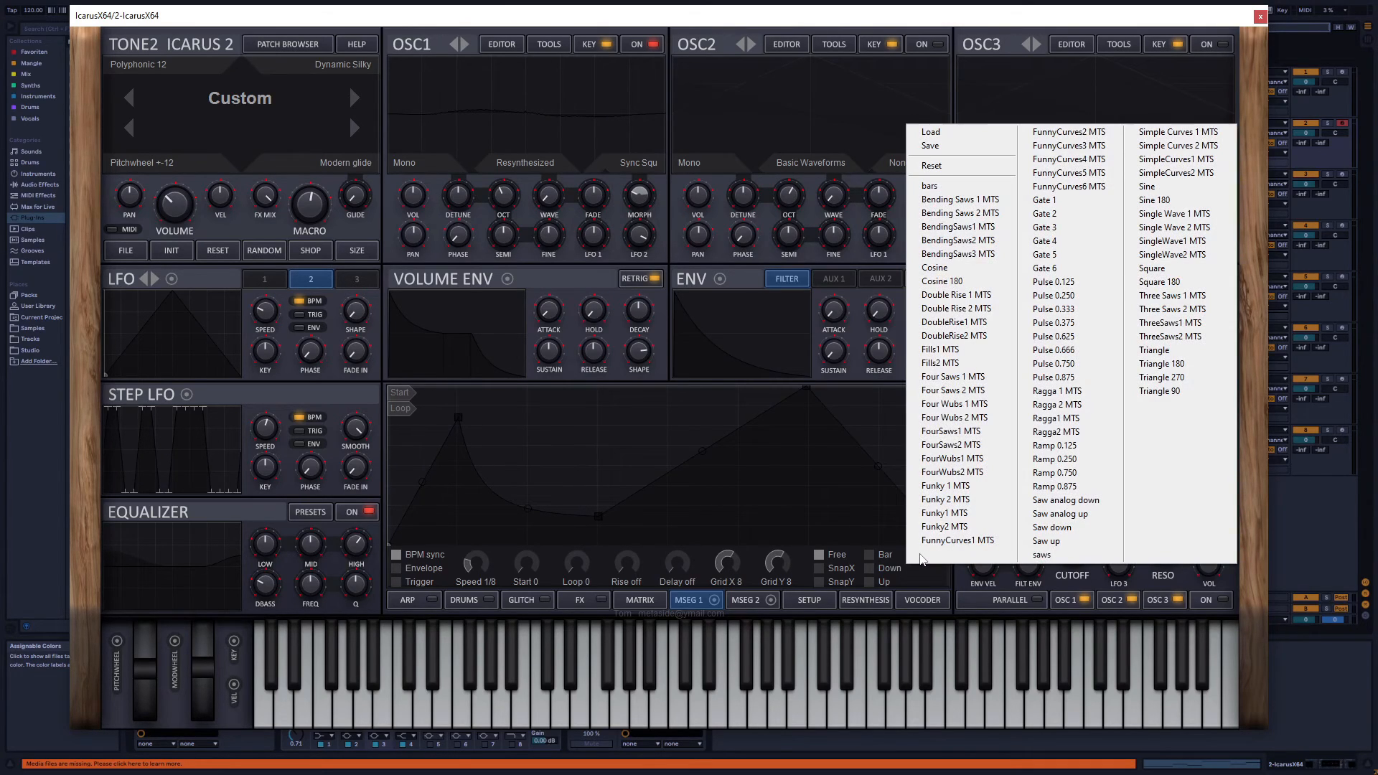
click(1076, 406)
click(926, 556)
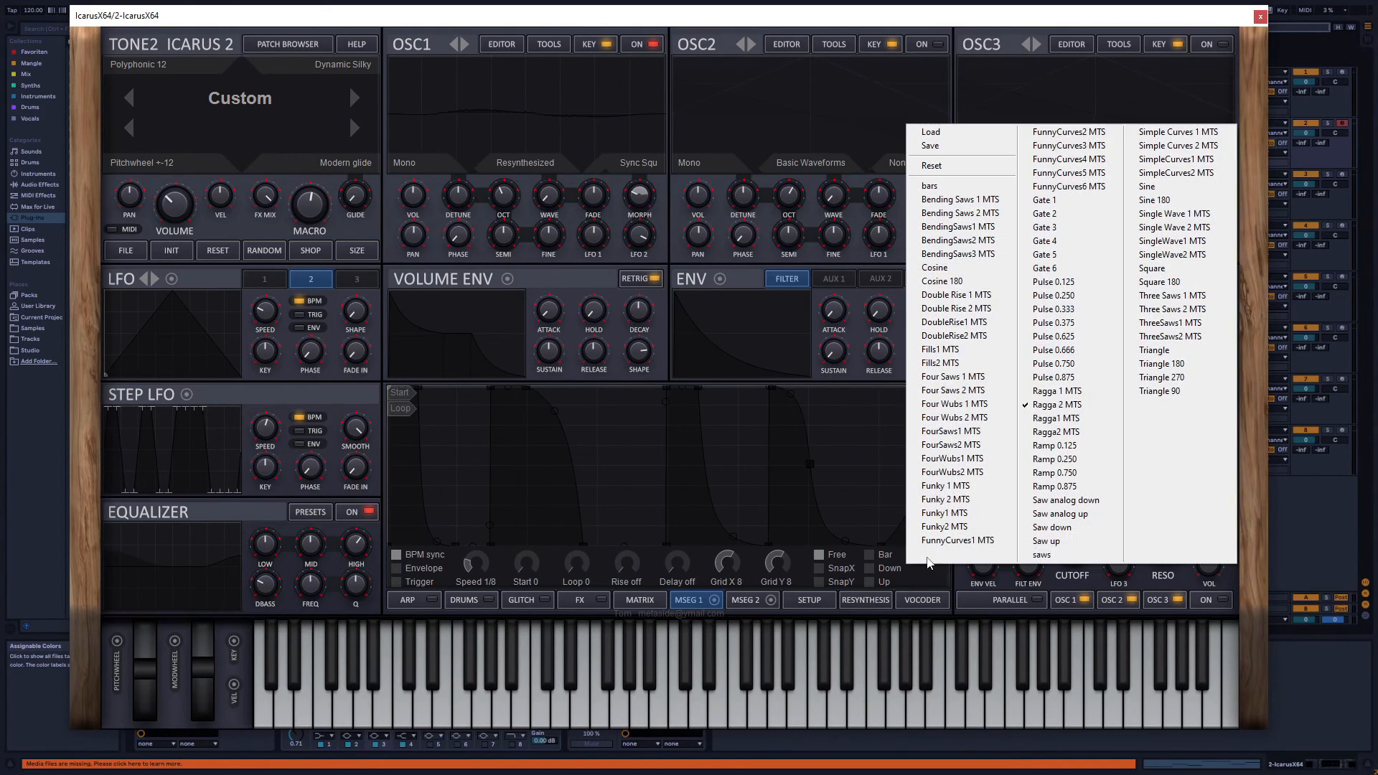
click(1191, 323)
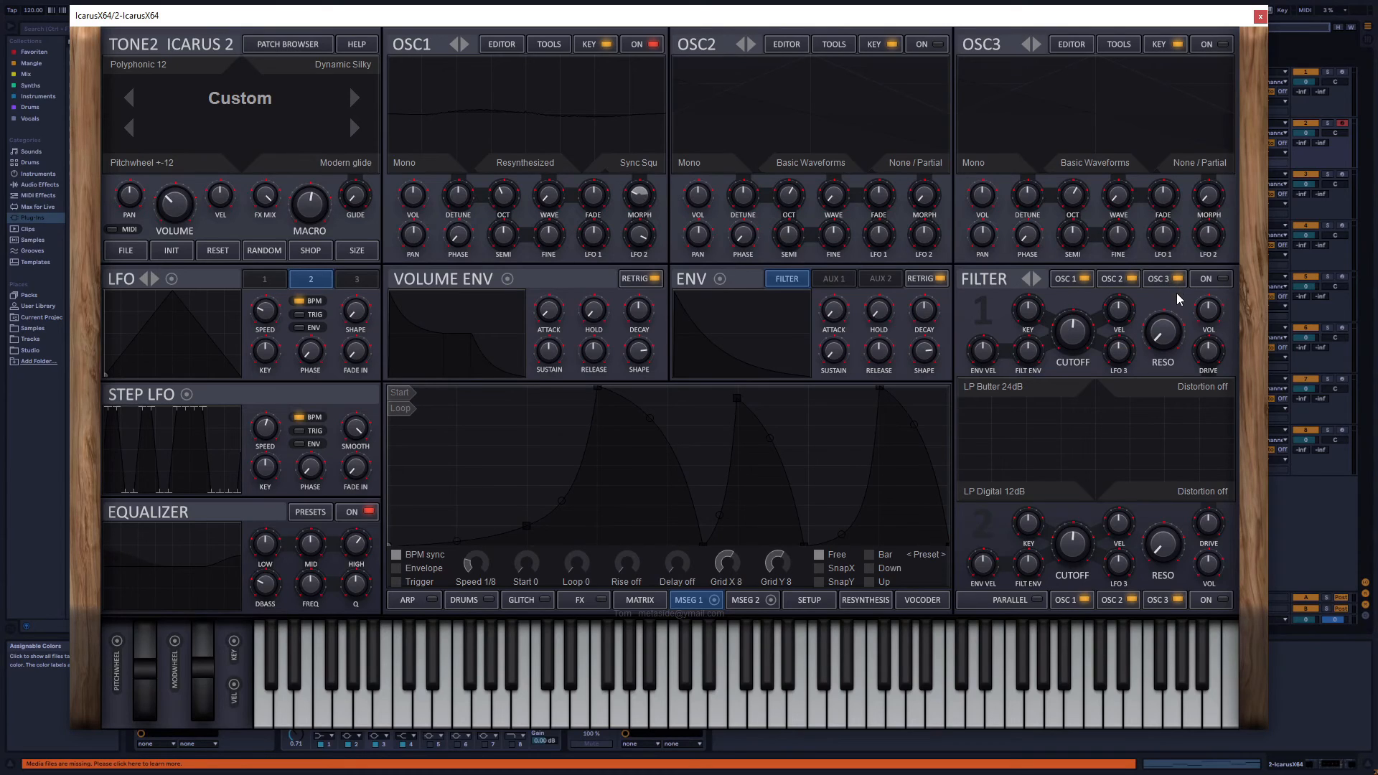
Examine the filter's reset and copy options and the filter type categories available for filter 1, including Comb and Vocalic
click(964, 281)
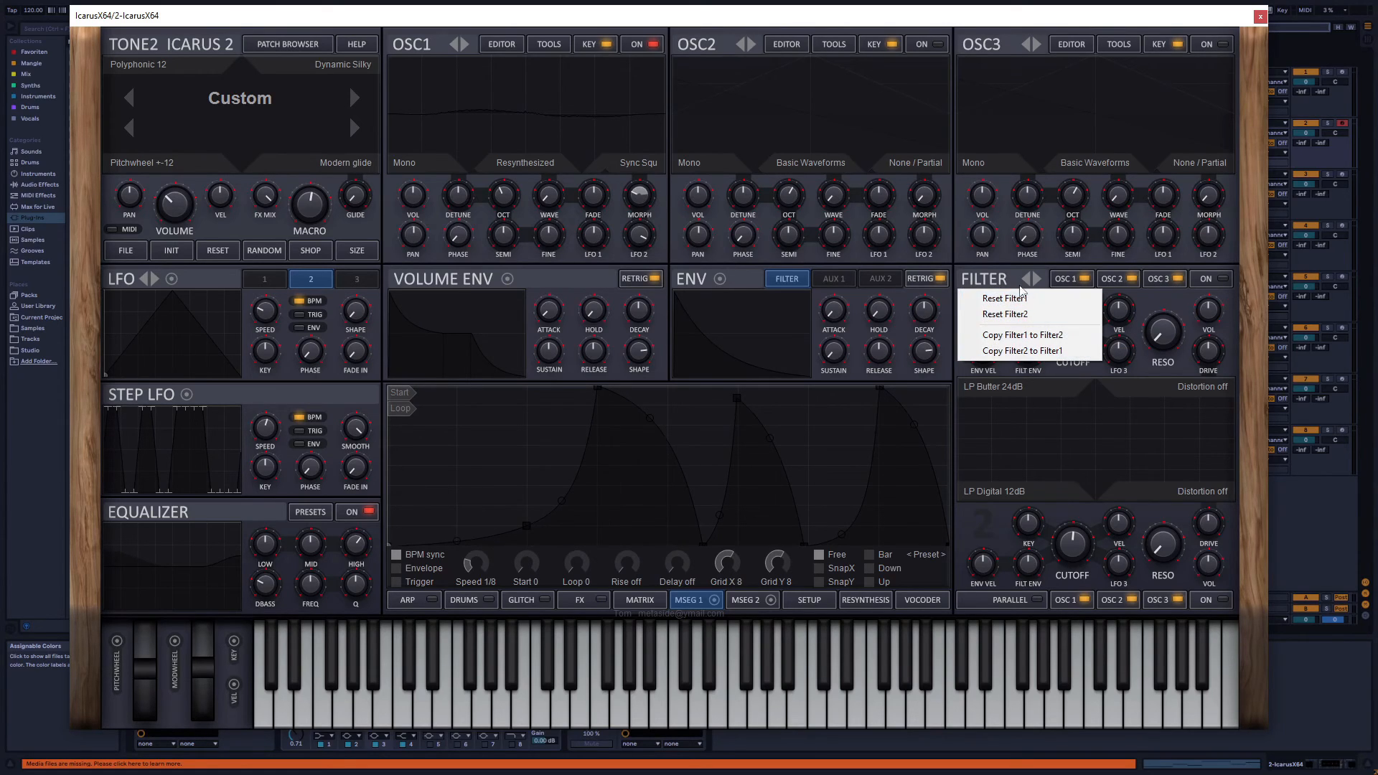
click(1001, 386)
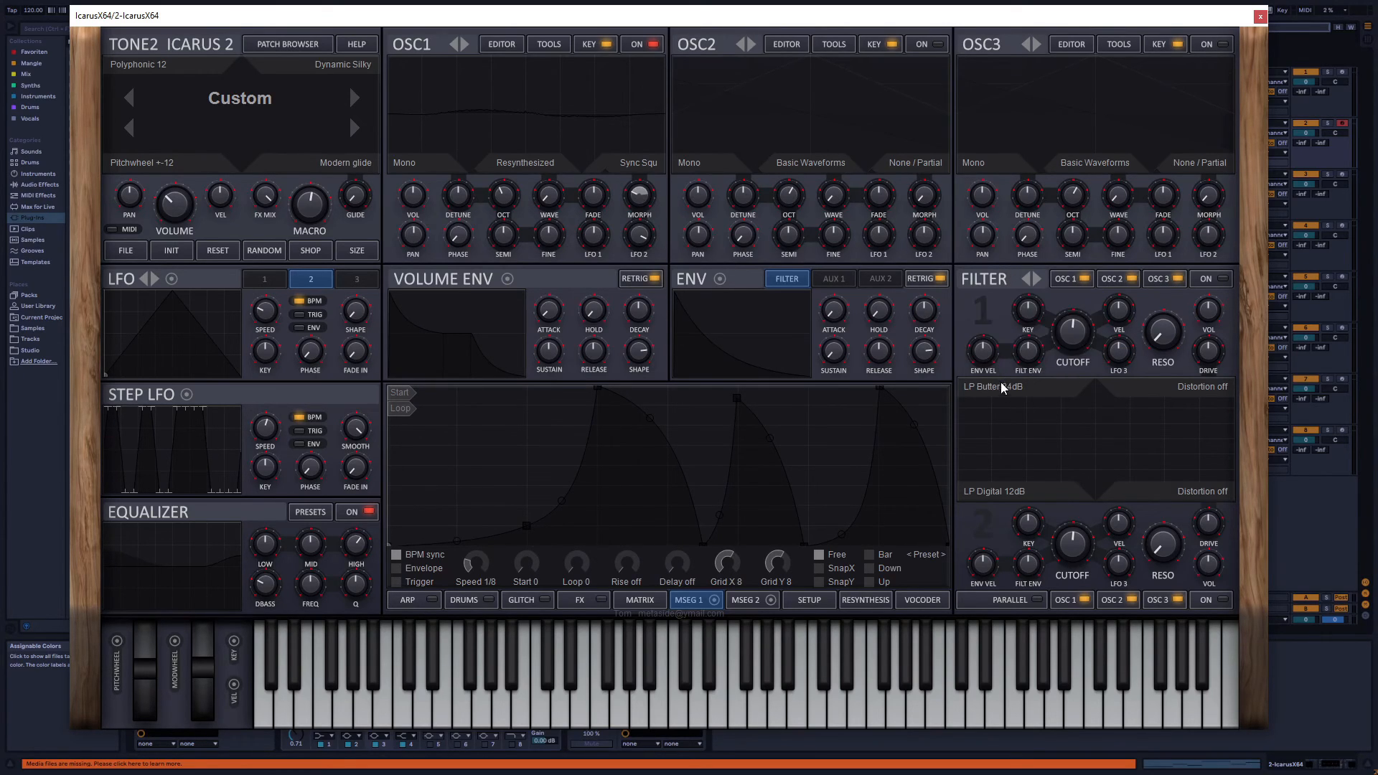
click(1001, 386)
mouse_move(1019, 567)
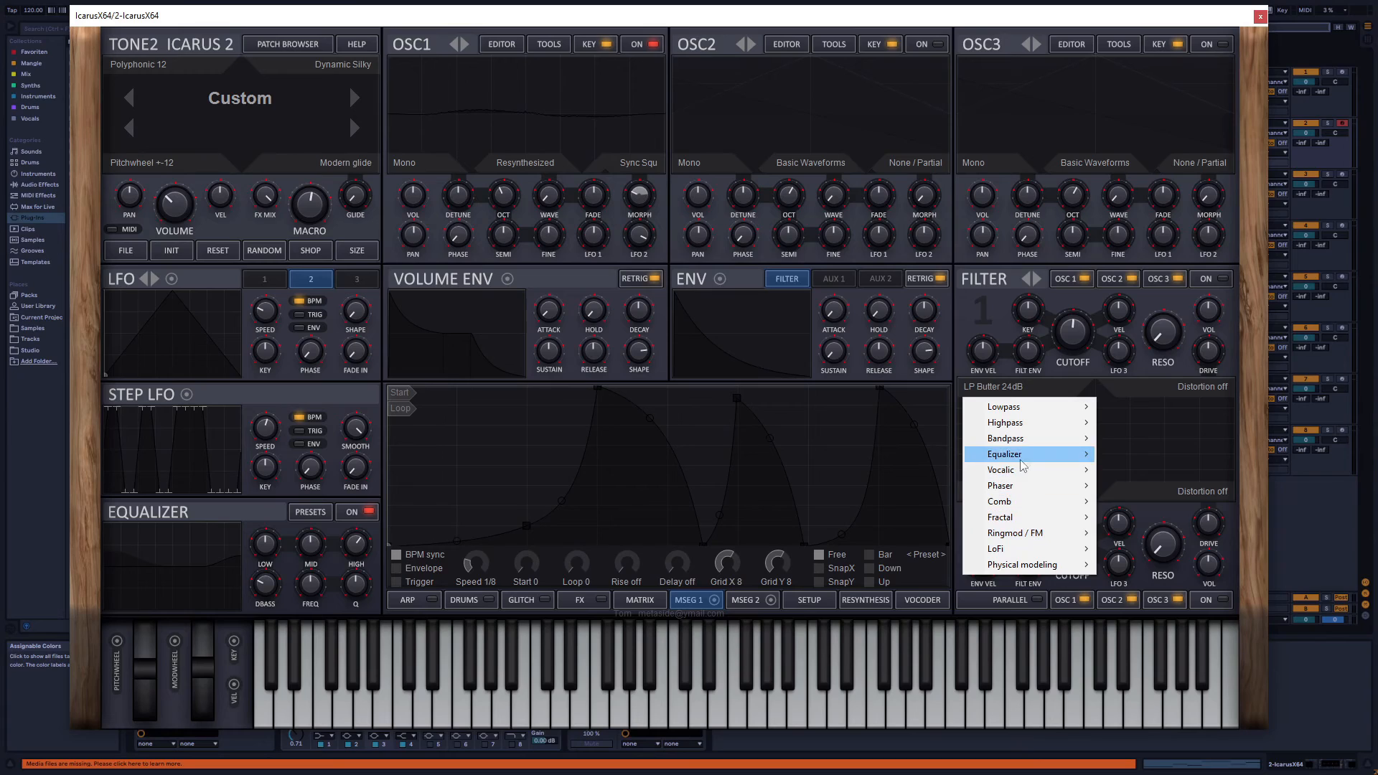
mouse_move(1011, 474)
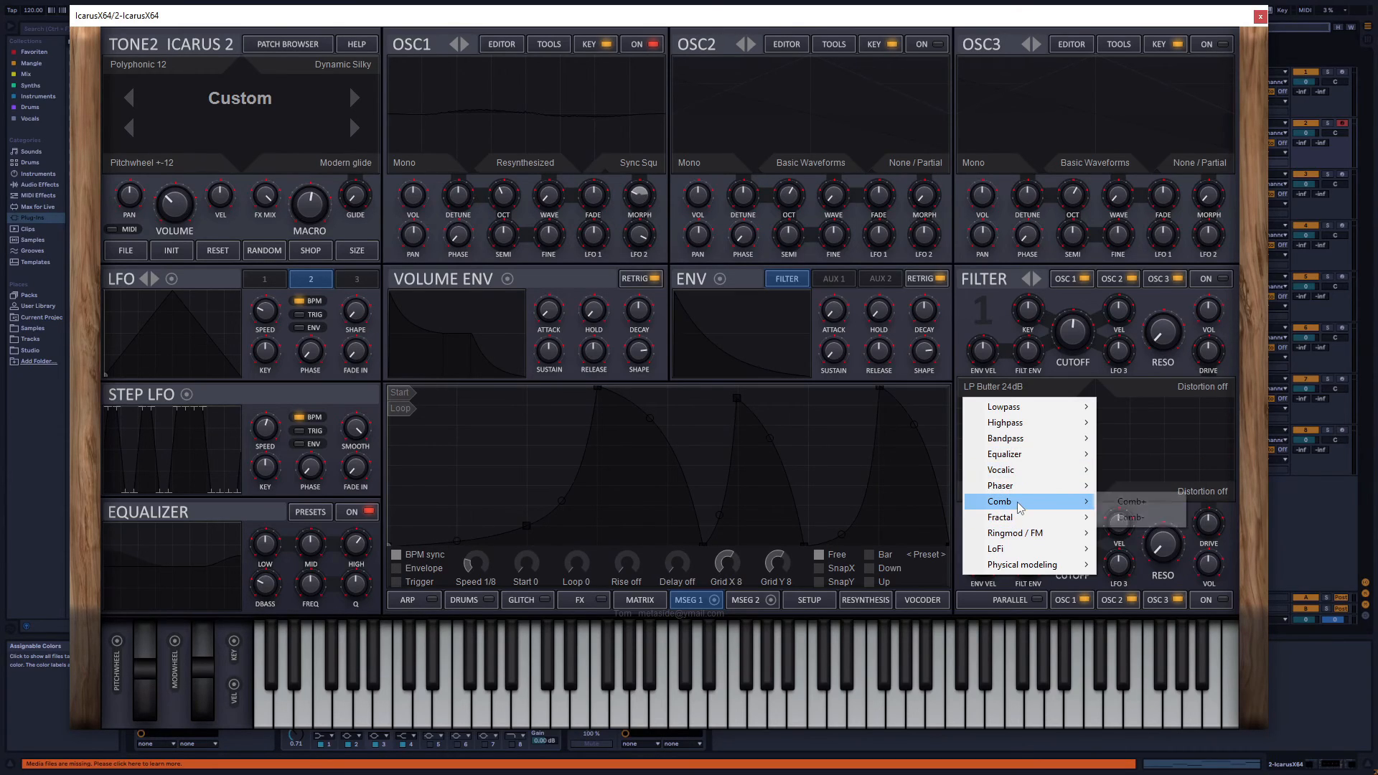
mouse_move(1062, 501)
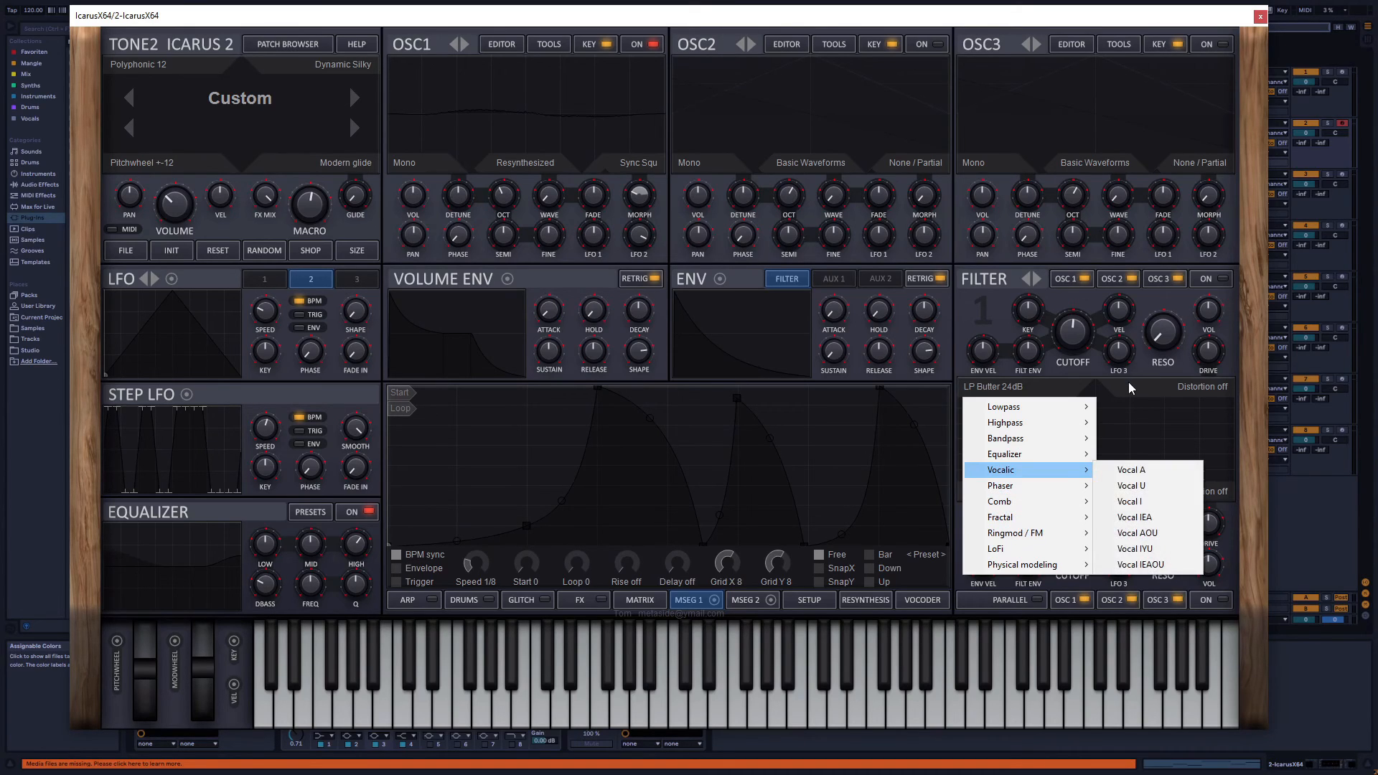
Enable filter 1 with its LP Butter 24dB type and raise its cutoff and resonance
click(1108, 383)
drag(1111, 390, 1184, 470)
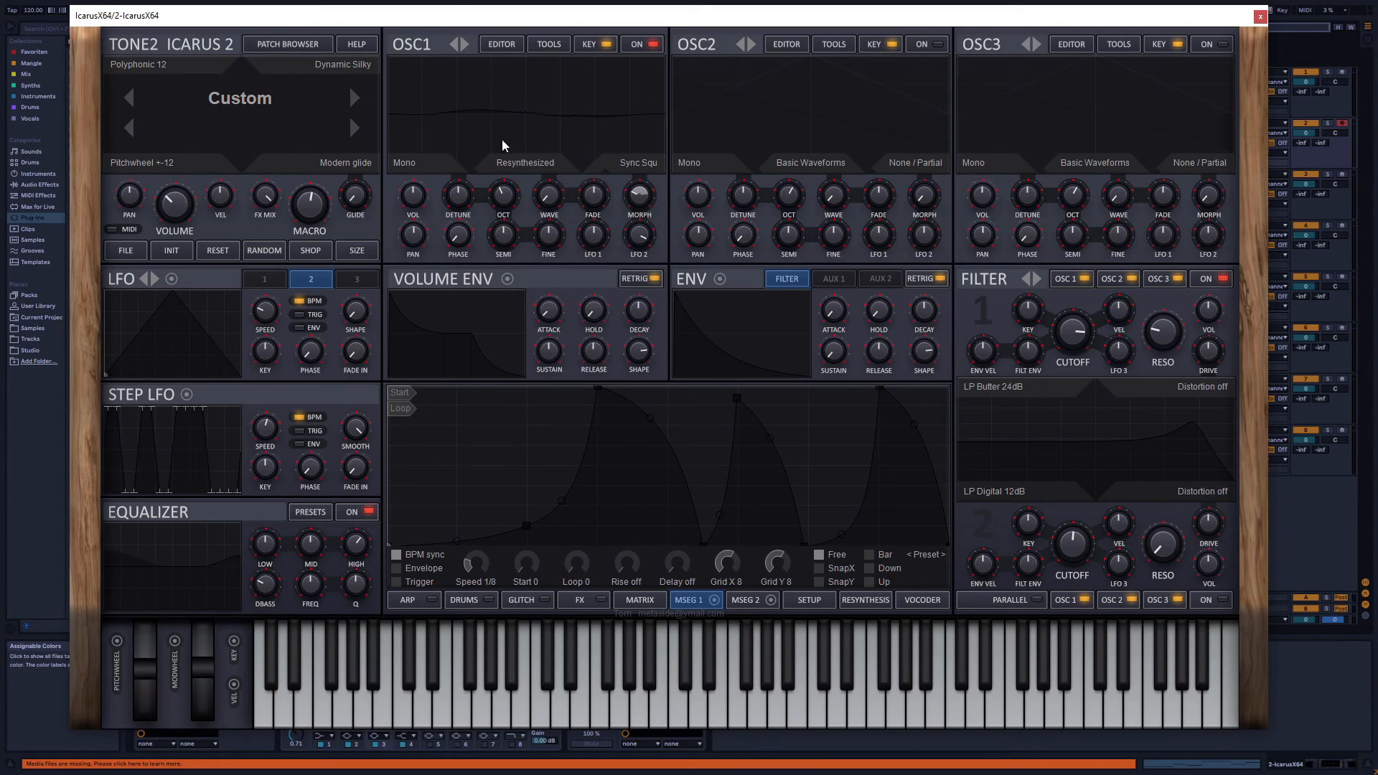
Review the resynthesis and vocoder functions in OSC1's wavetable editor and the oscillator's morph type categories
click(485, 44)
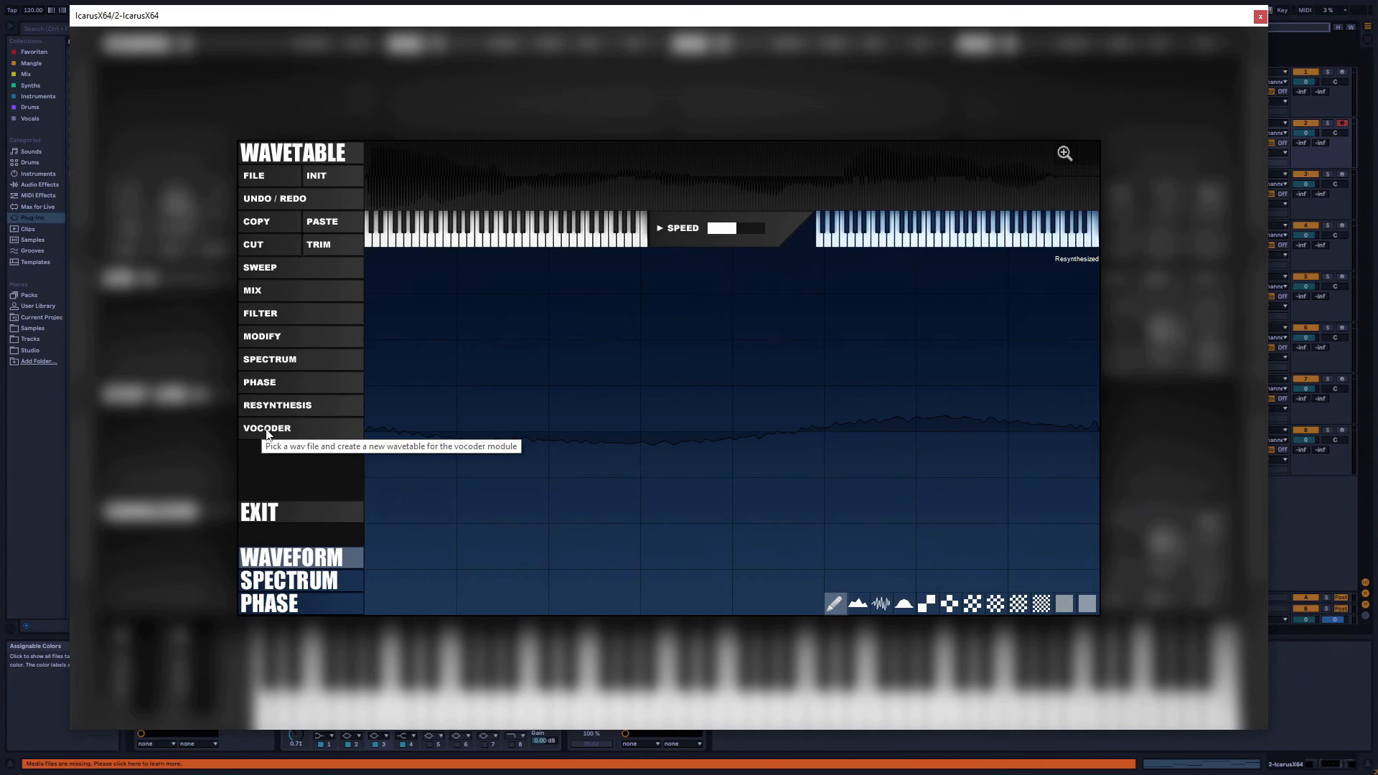
click(257, 516)
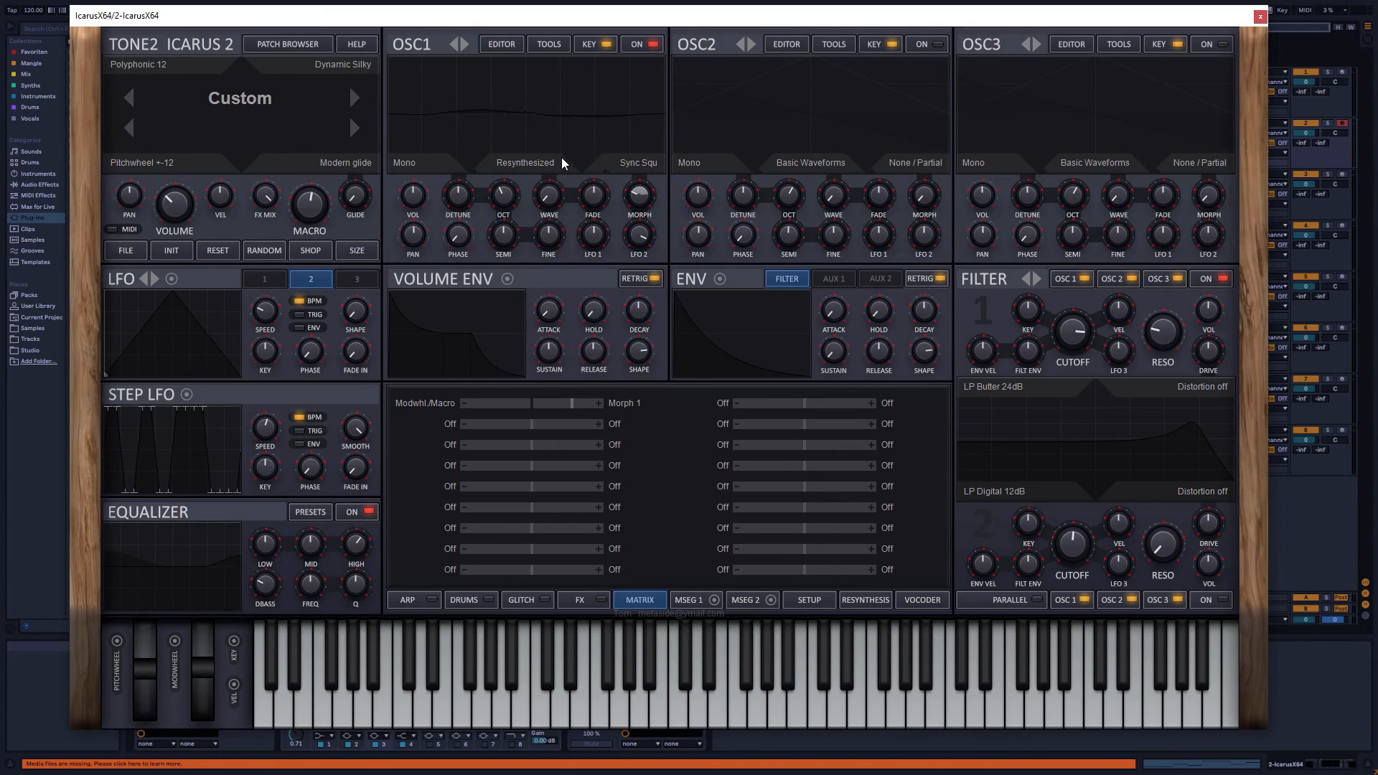
click(636, 167)
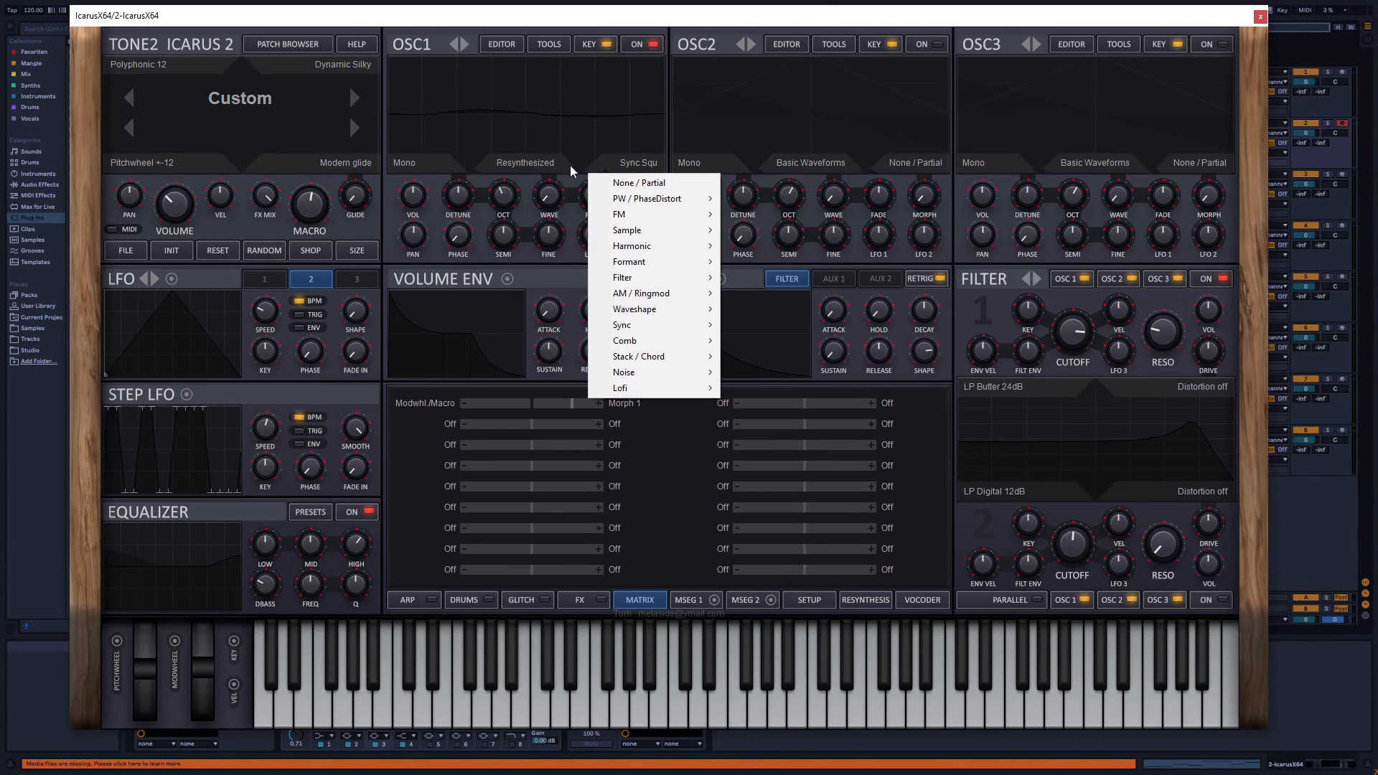
click(620, 25)
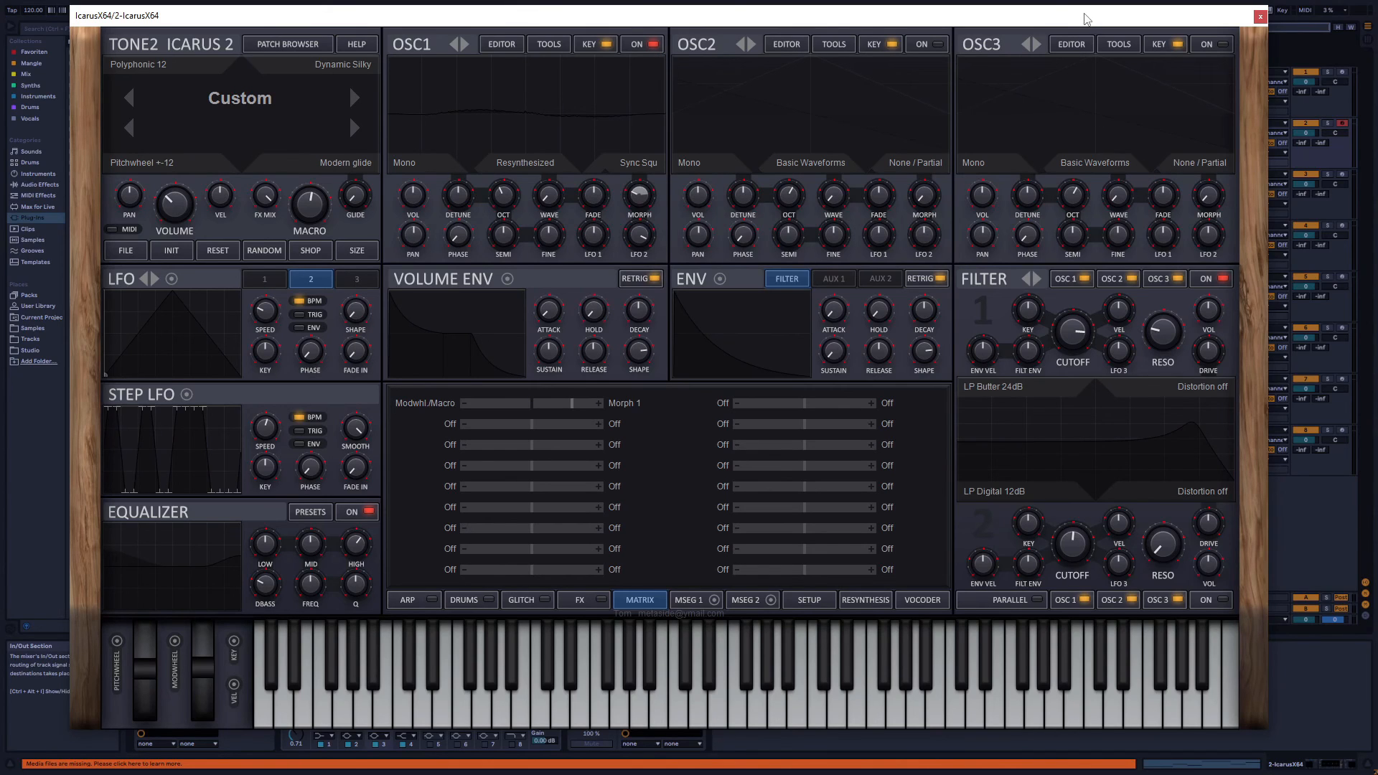
drag(1085, 18, 990, 26)
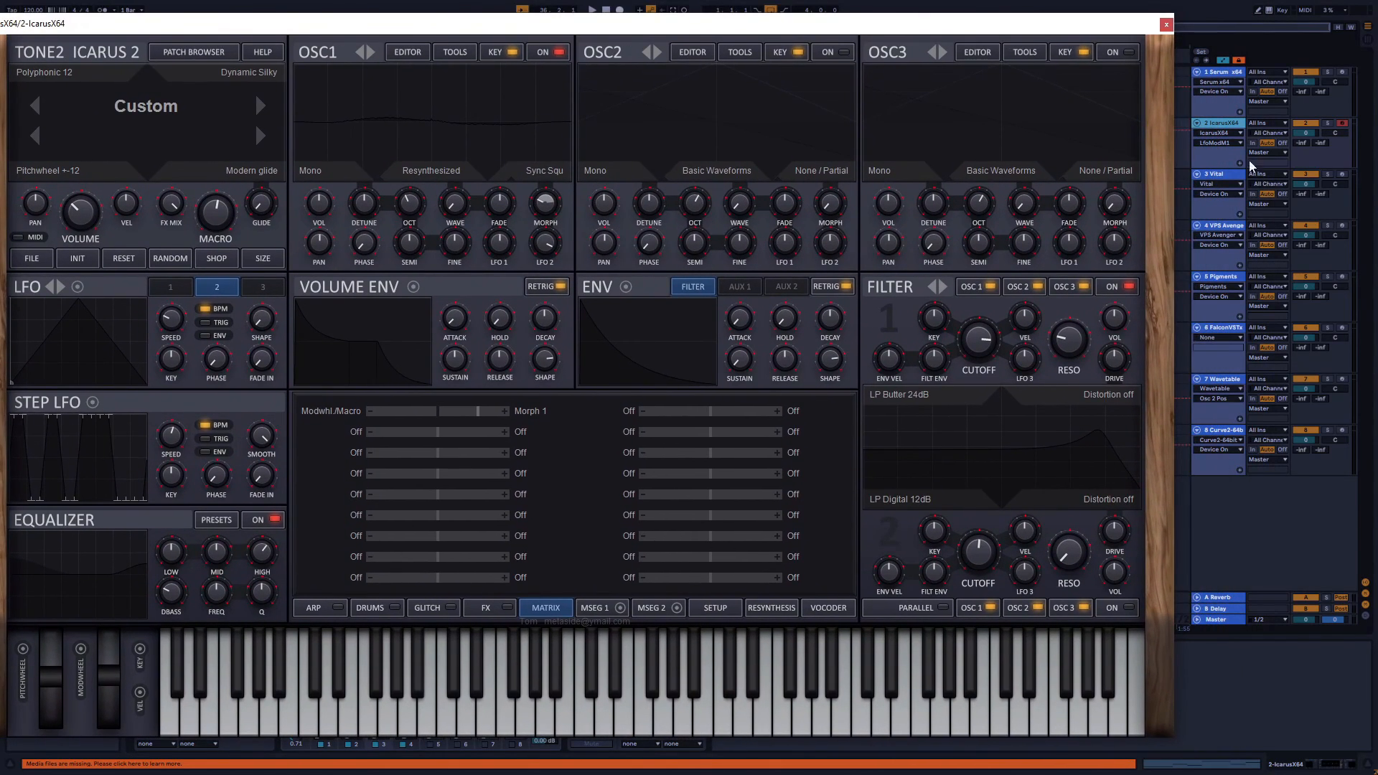
drag(1077, 26, 1149, 16)
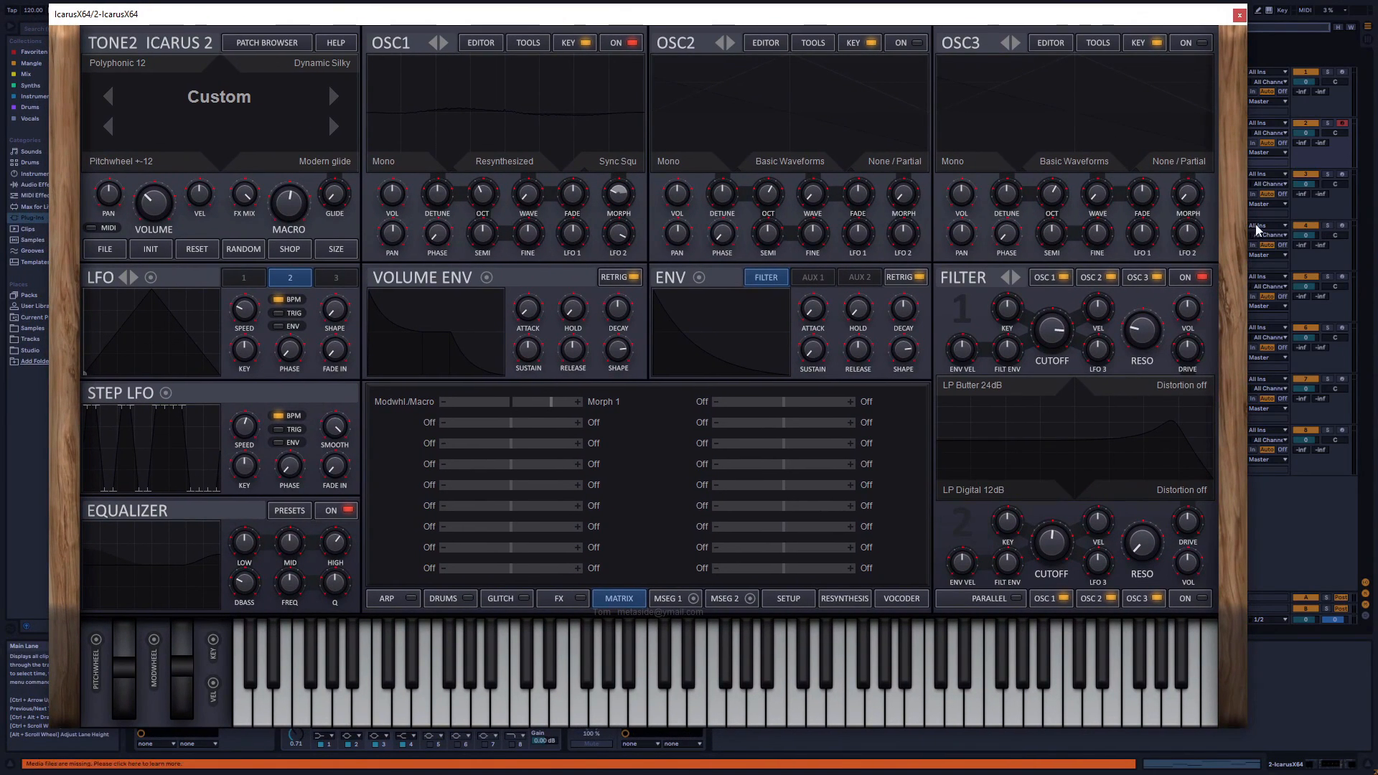
Look at the Vital instrument on track 3 for comparison, including its oscillators, and close its plug-in window
drag(1170, 11, 1110, 10)
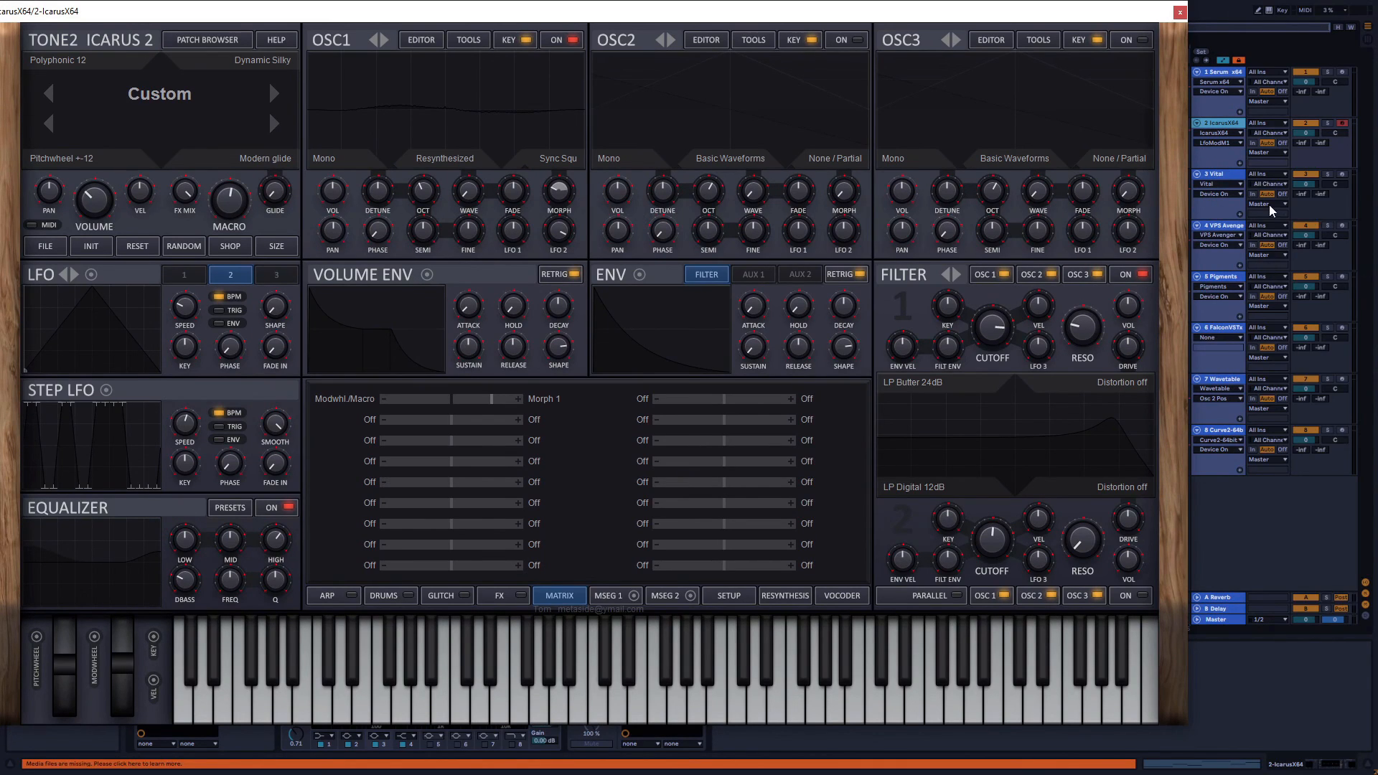
click(1220, 176)
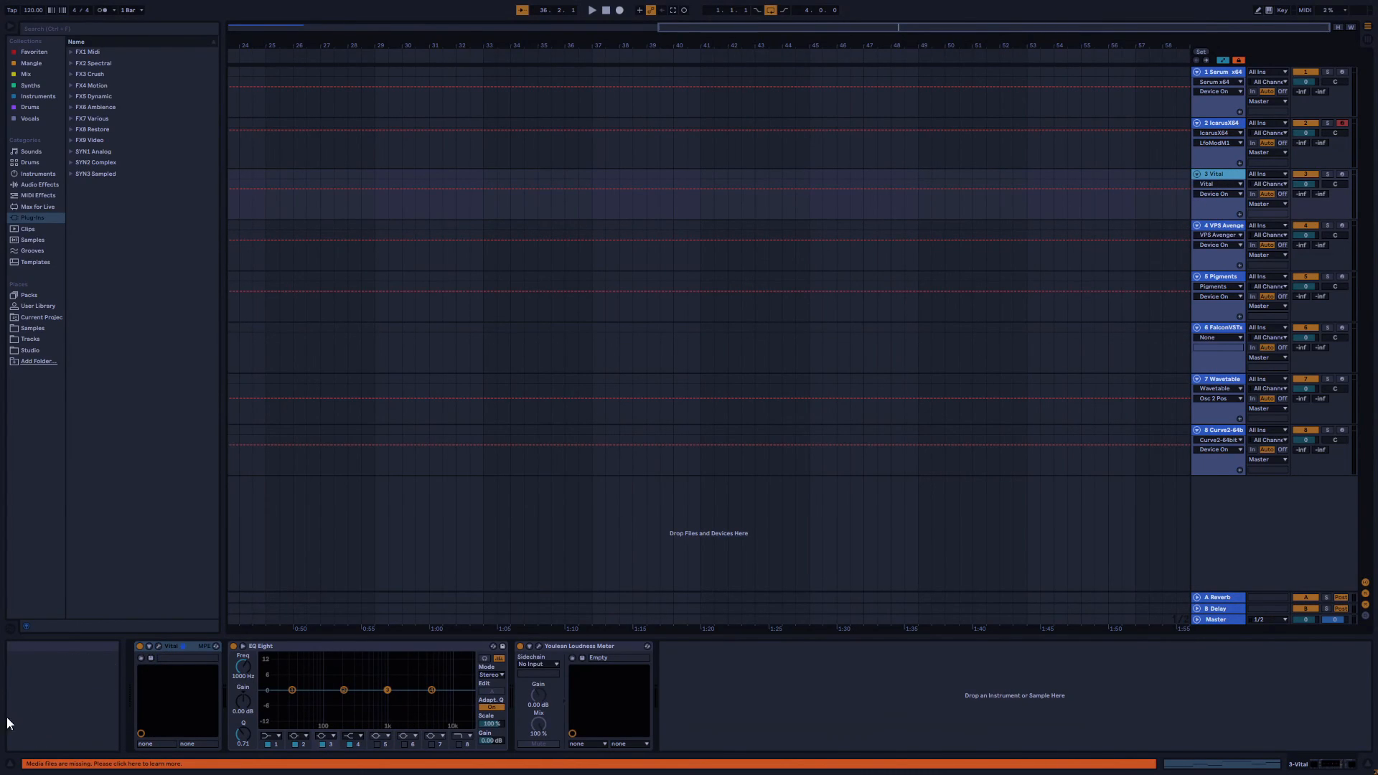
click(159, 646)
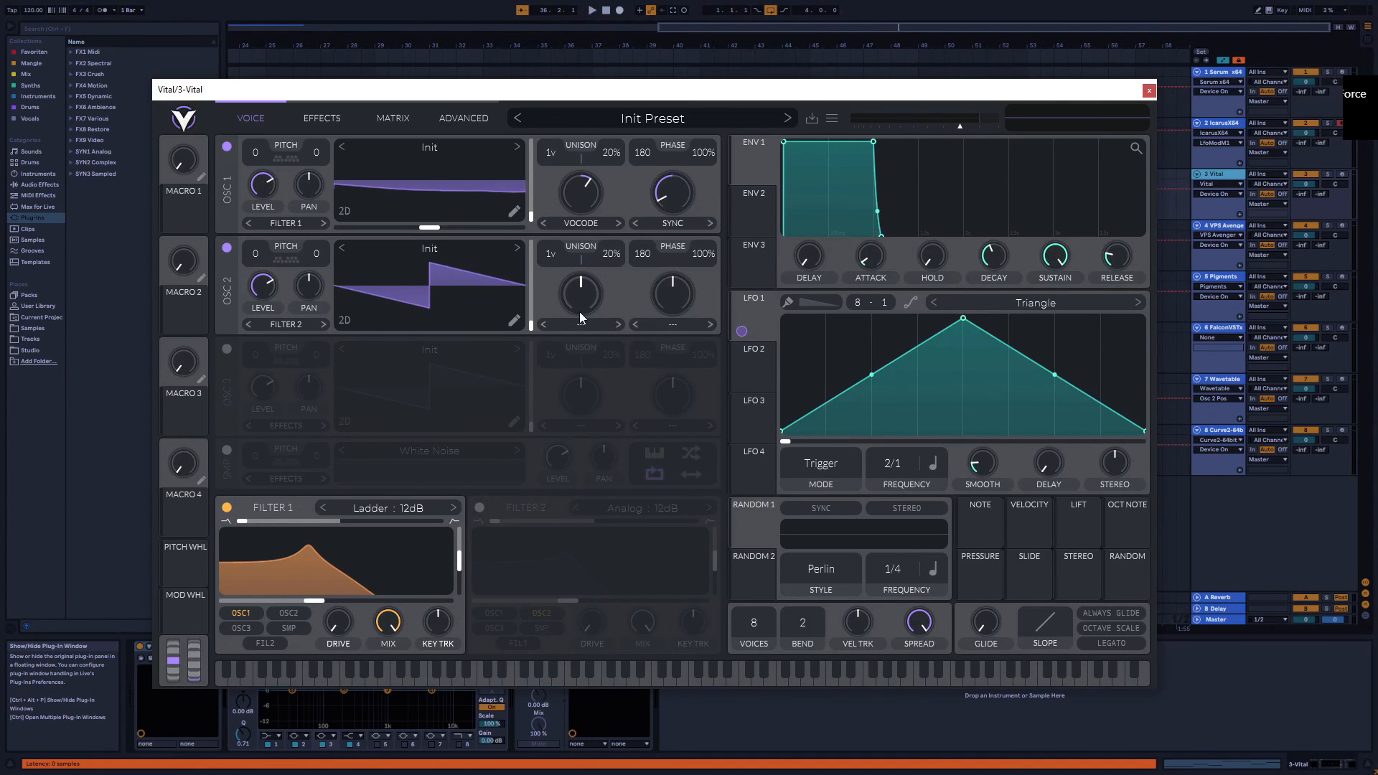
click(1149, 90)
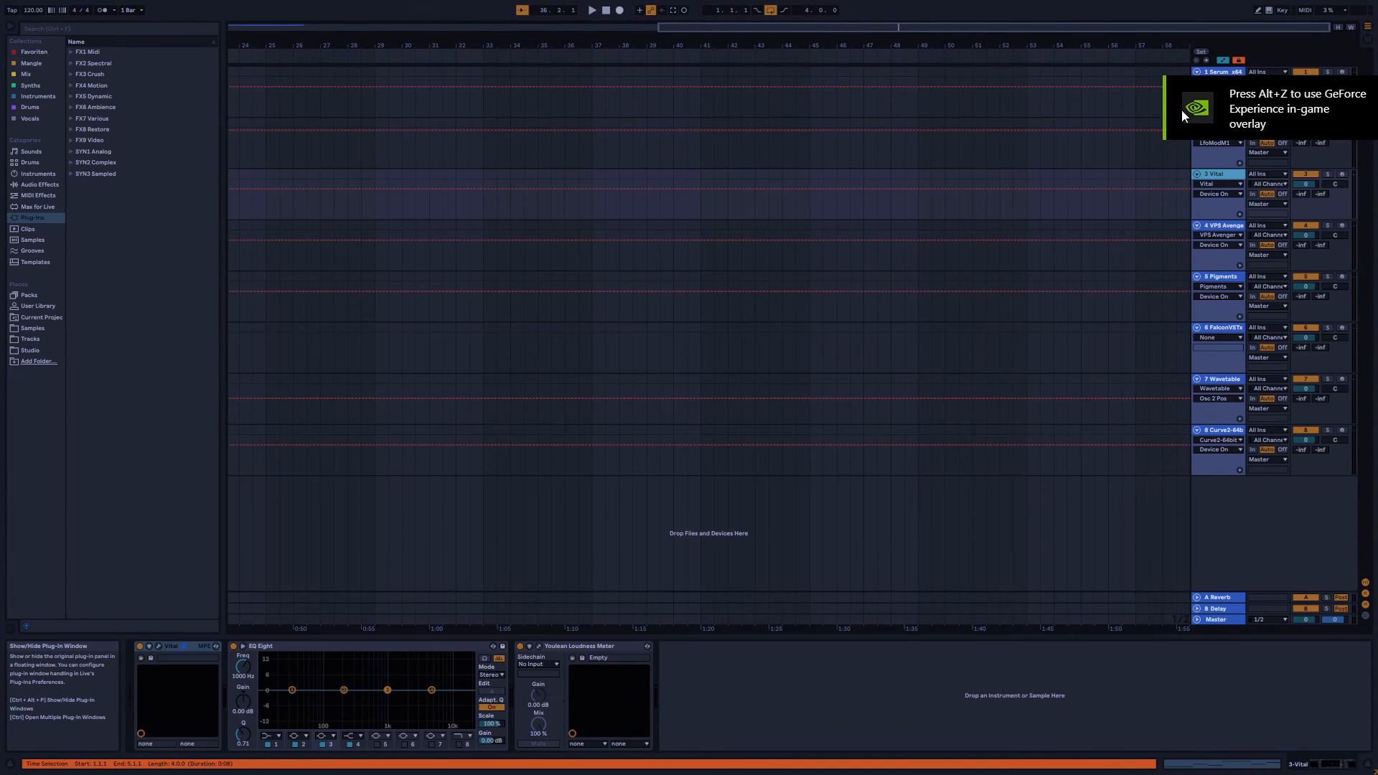
Return to the Icarus 2 plug-in on track 2 and review its oscillators, filters and modulation matrix
click(1221, 70)
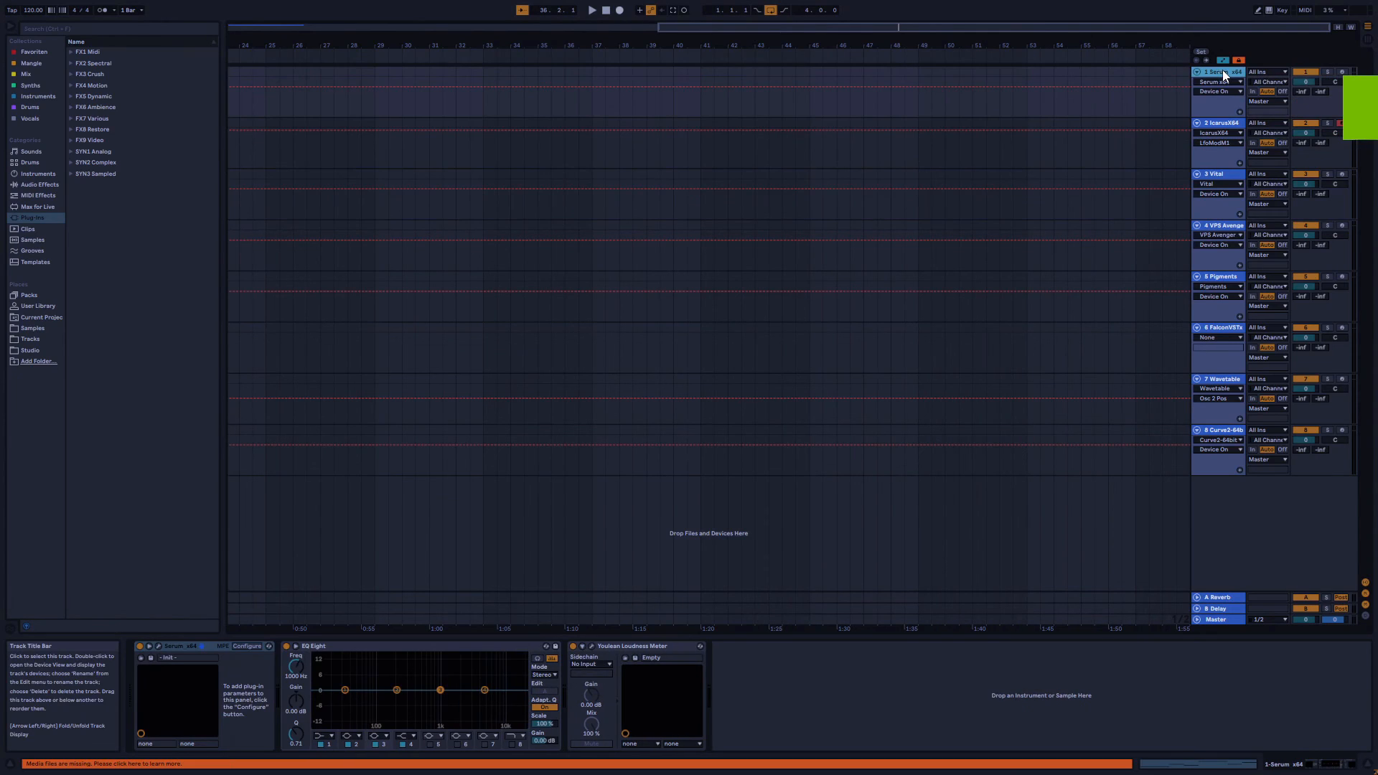
click(1223, 123)
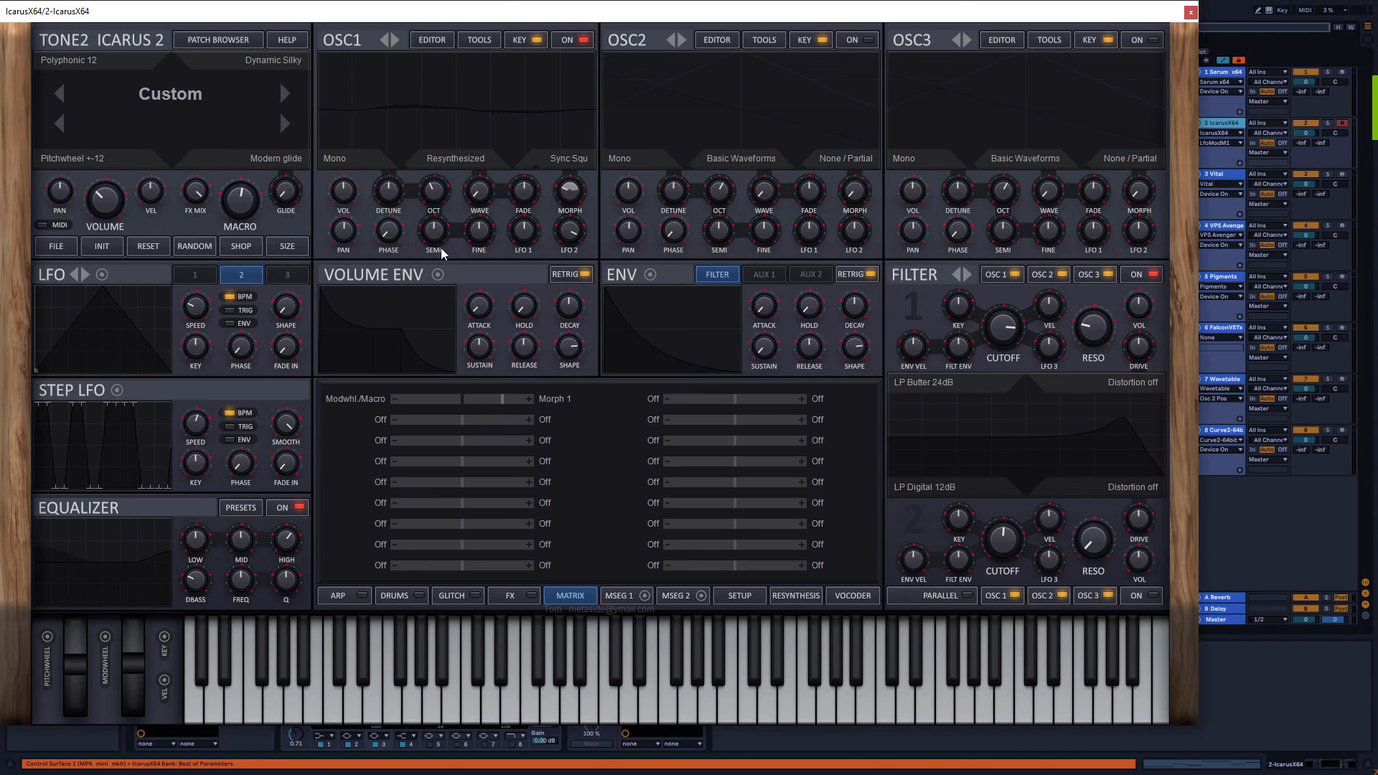
drag(366, 20, 436, 31)
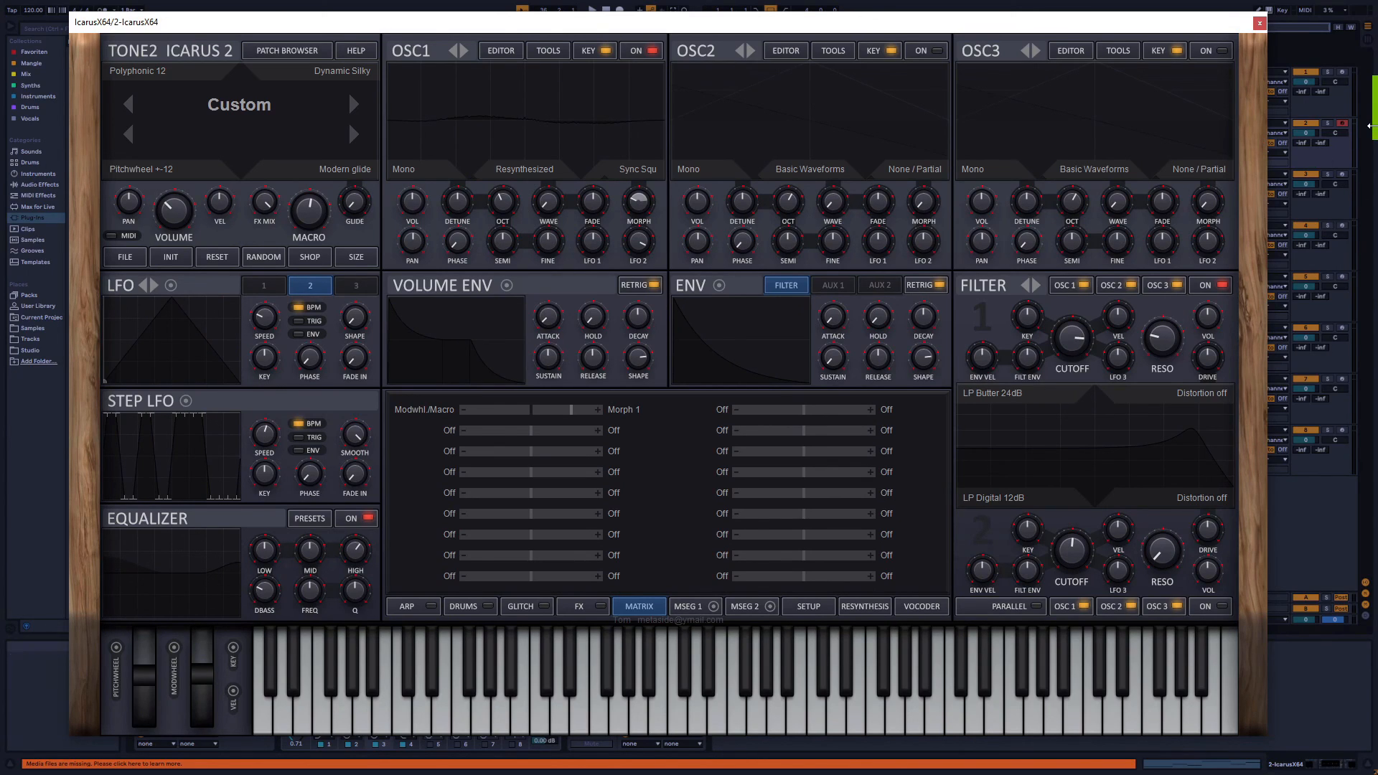
drag(1163, 26, 1083, 20)
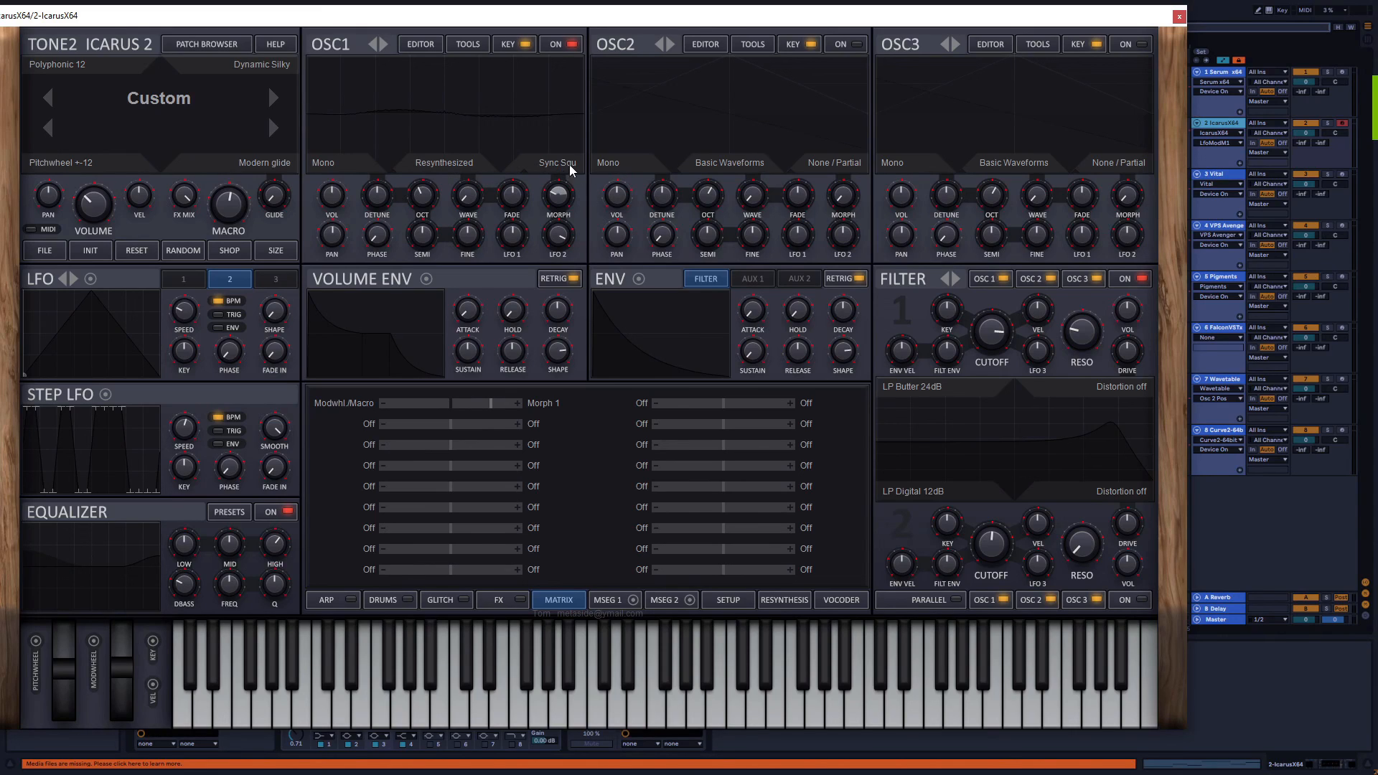
Close the Icarus 2 plug-in window and bring up the Windows Start menu
click(1180, 17)
key(super)
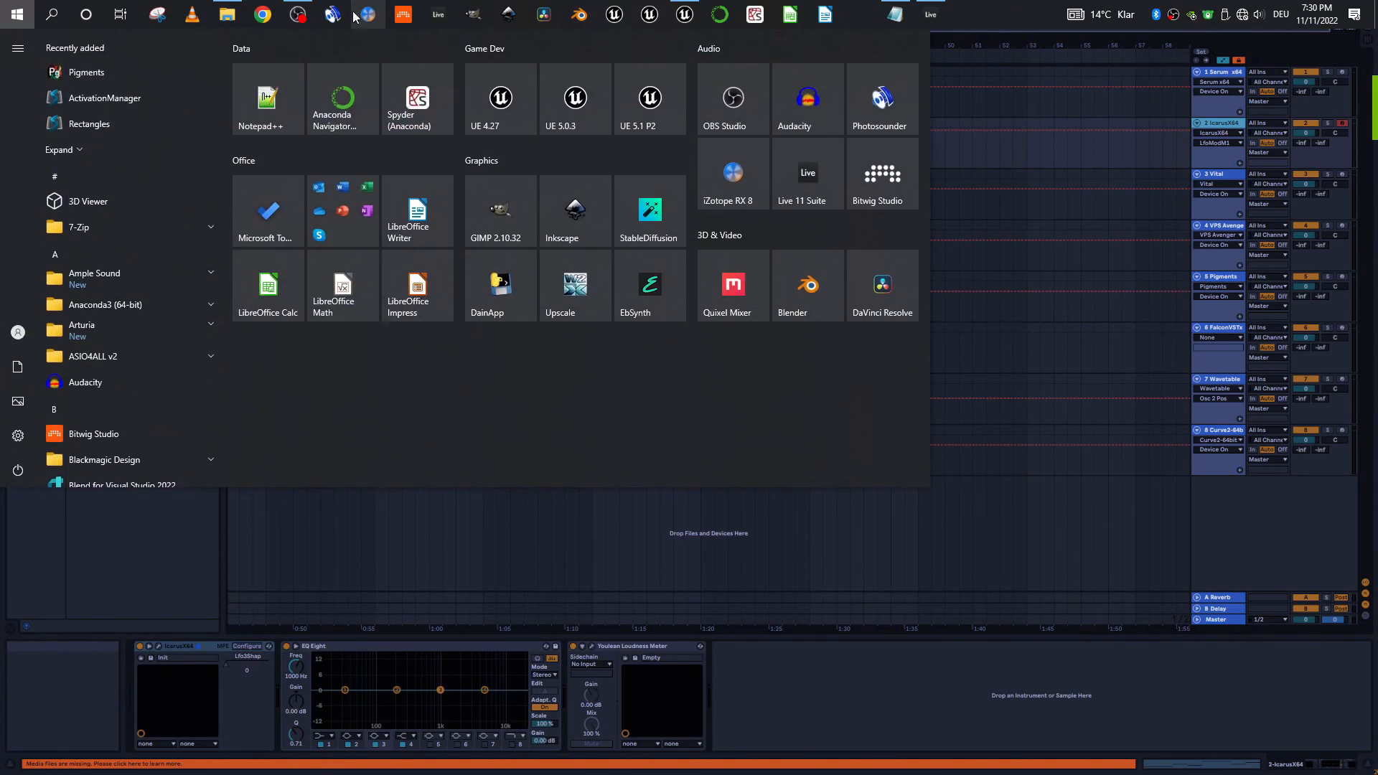